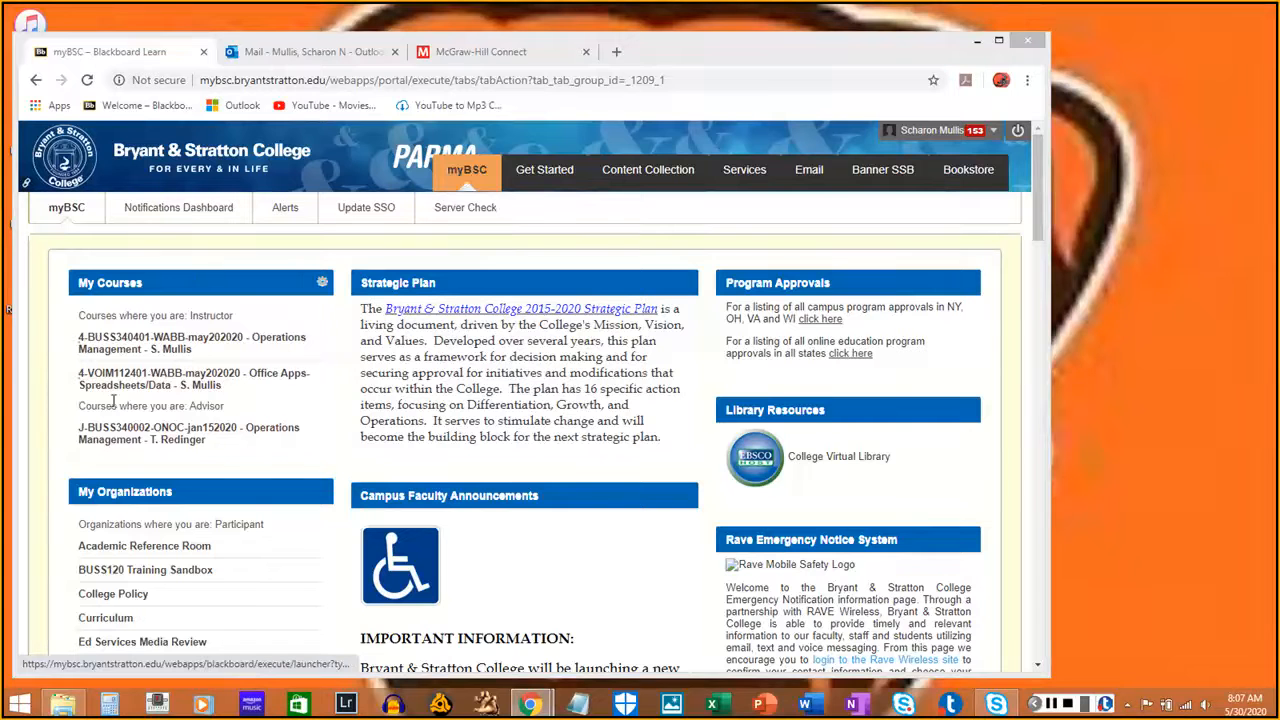
Open the VOIM112 Office Apps-Spreadsheets/Data course and go through McGraw-Hill Campus to its SIMnet course manager
left_click(148, 385)
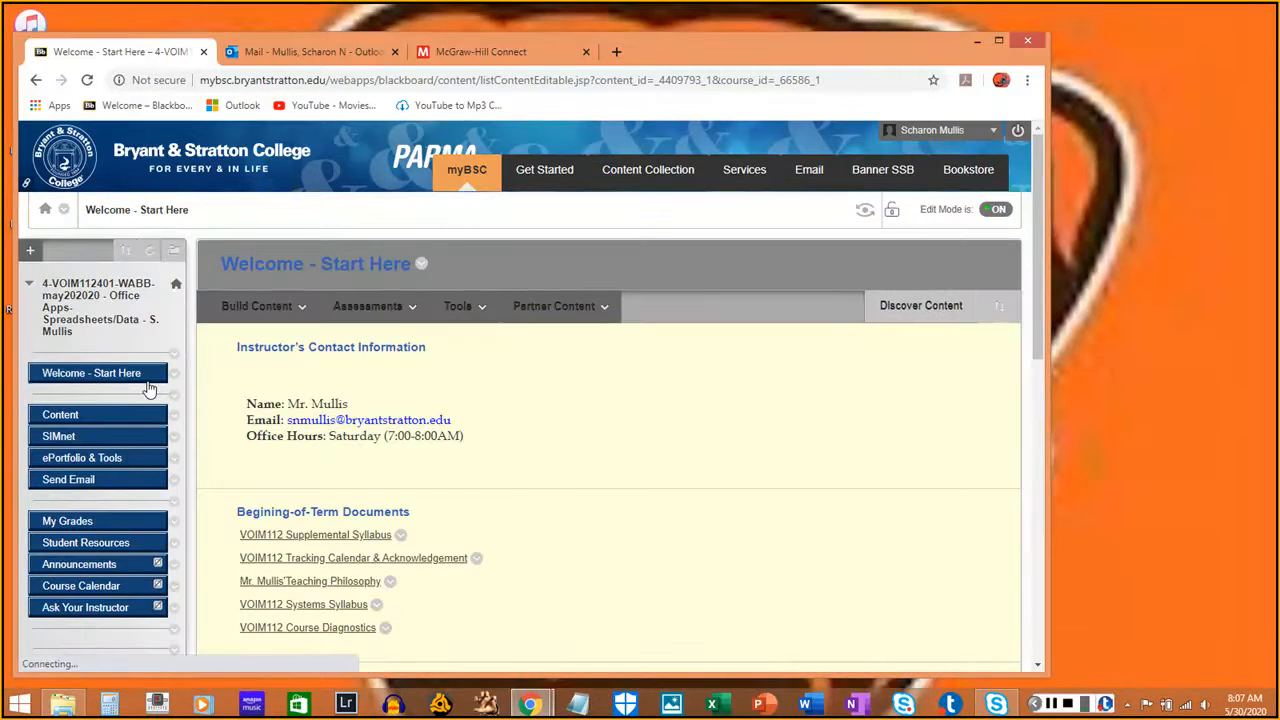
left_click(60, 438)
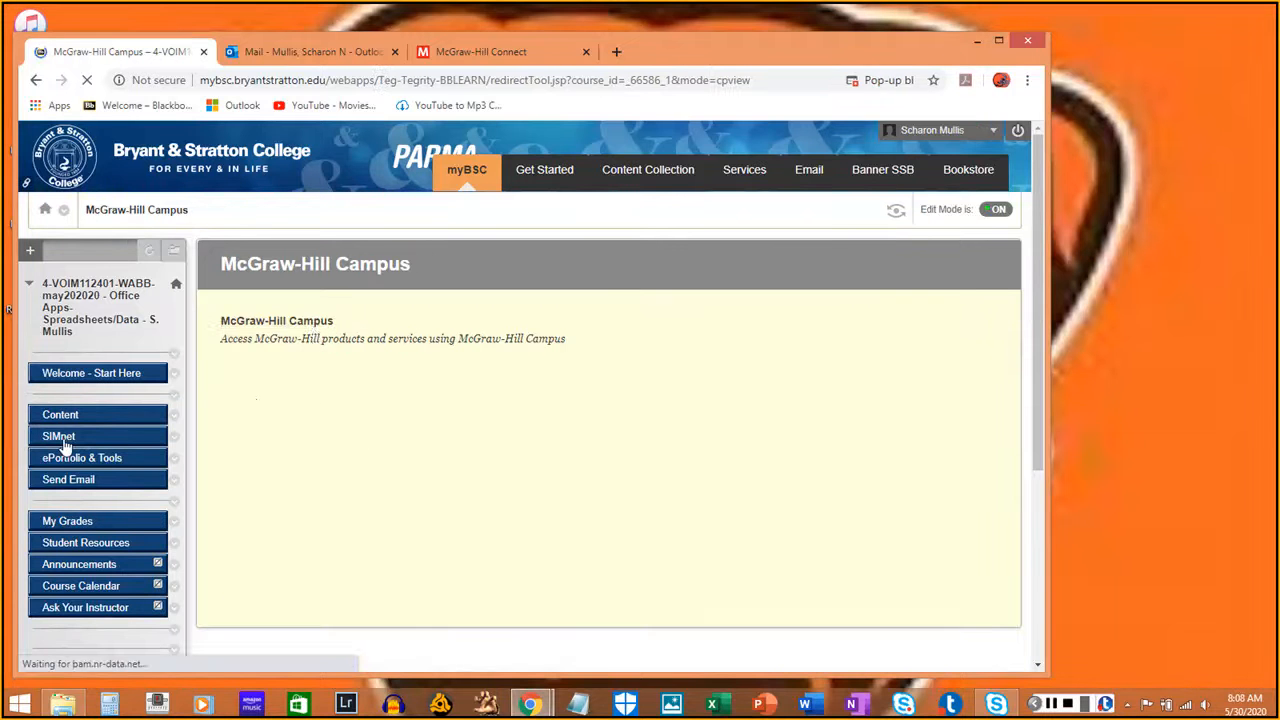
left_click(281, 328)
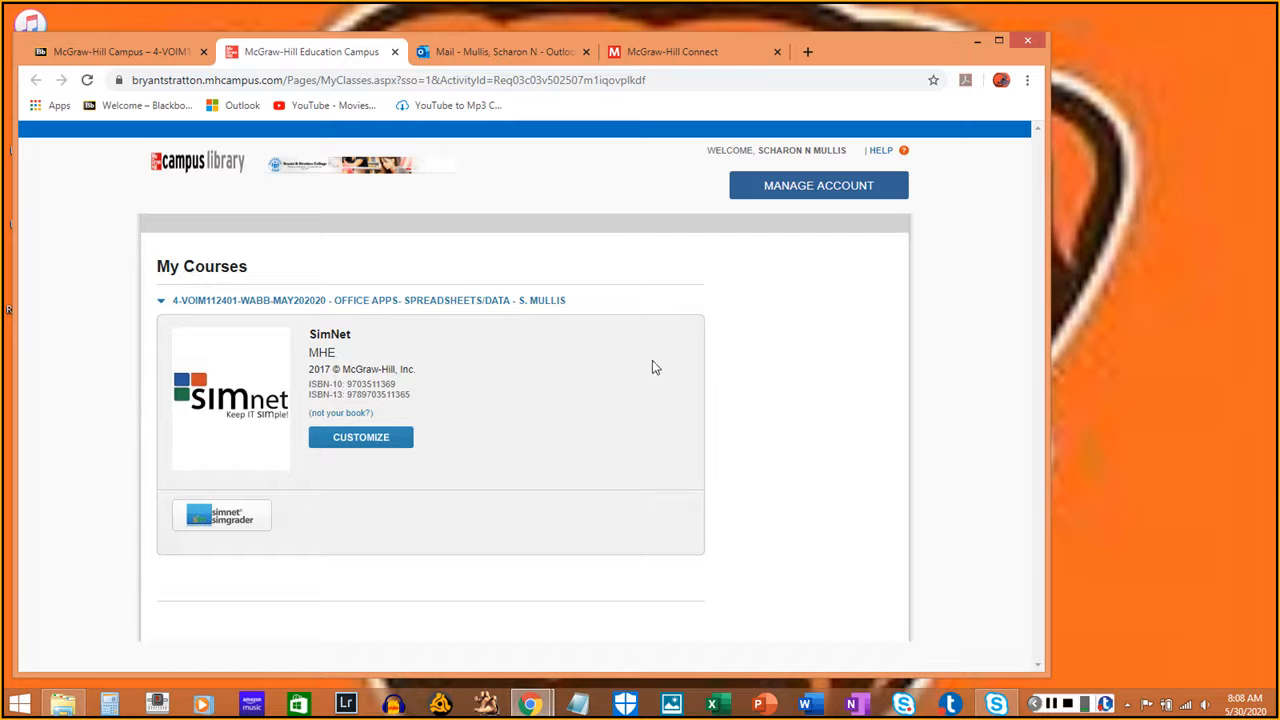
left_click(222, 528)
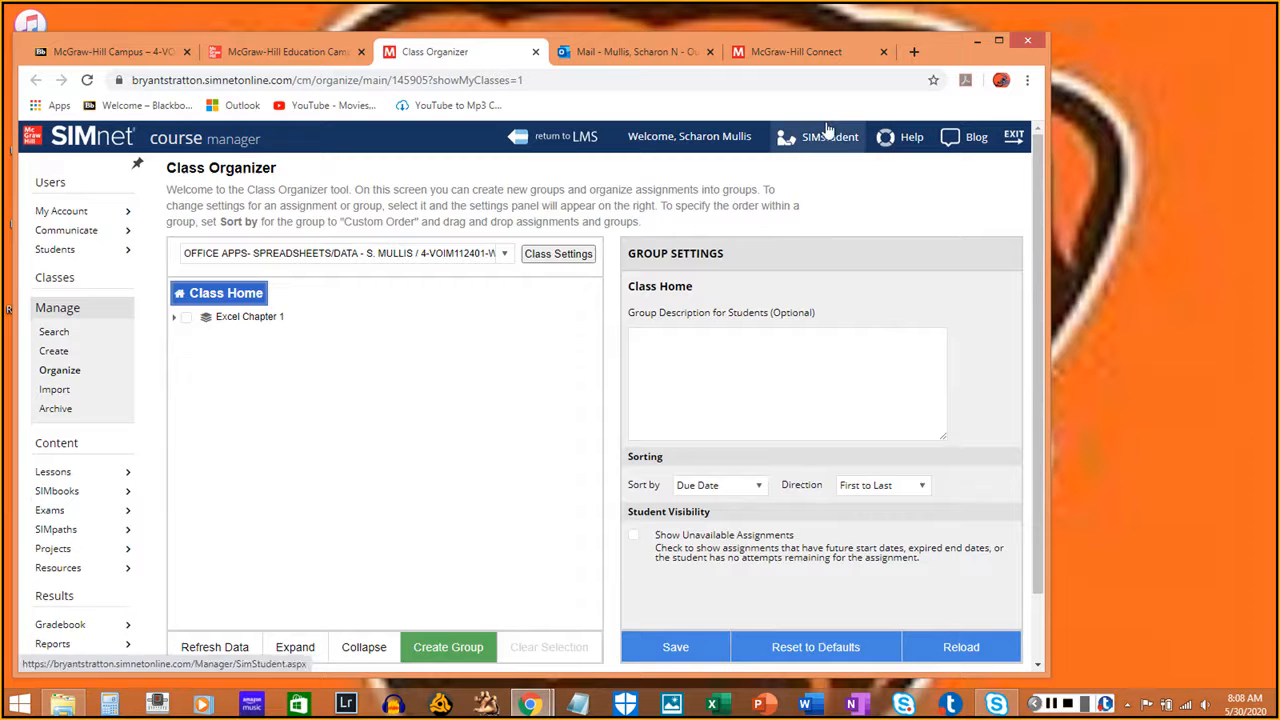
Switch to the SIMstudent view and choose the 4-VOIM112401-WABB-MAY202020 class
left_click(828, 132)
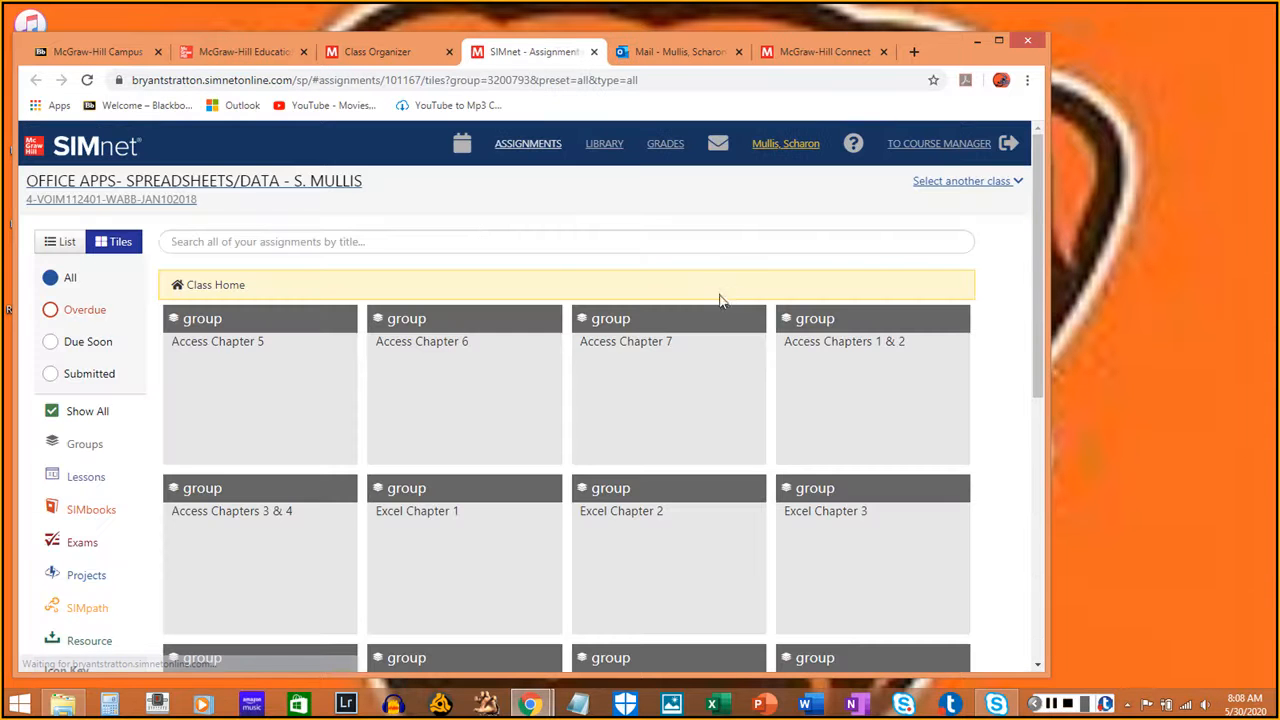
left_click(471, 199)
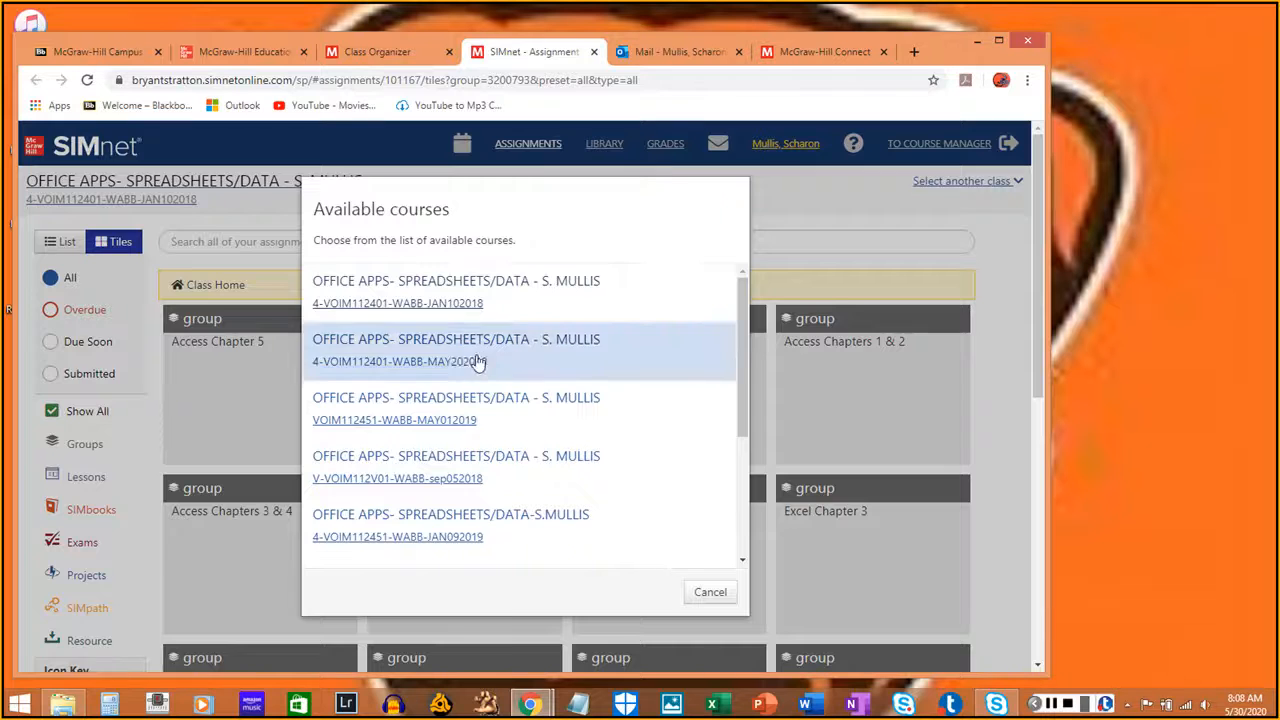
left_click(478, 362)
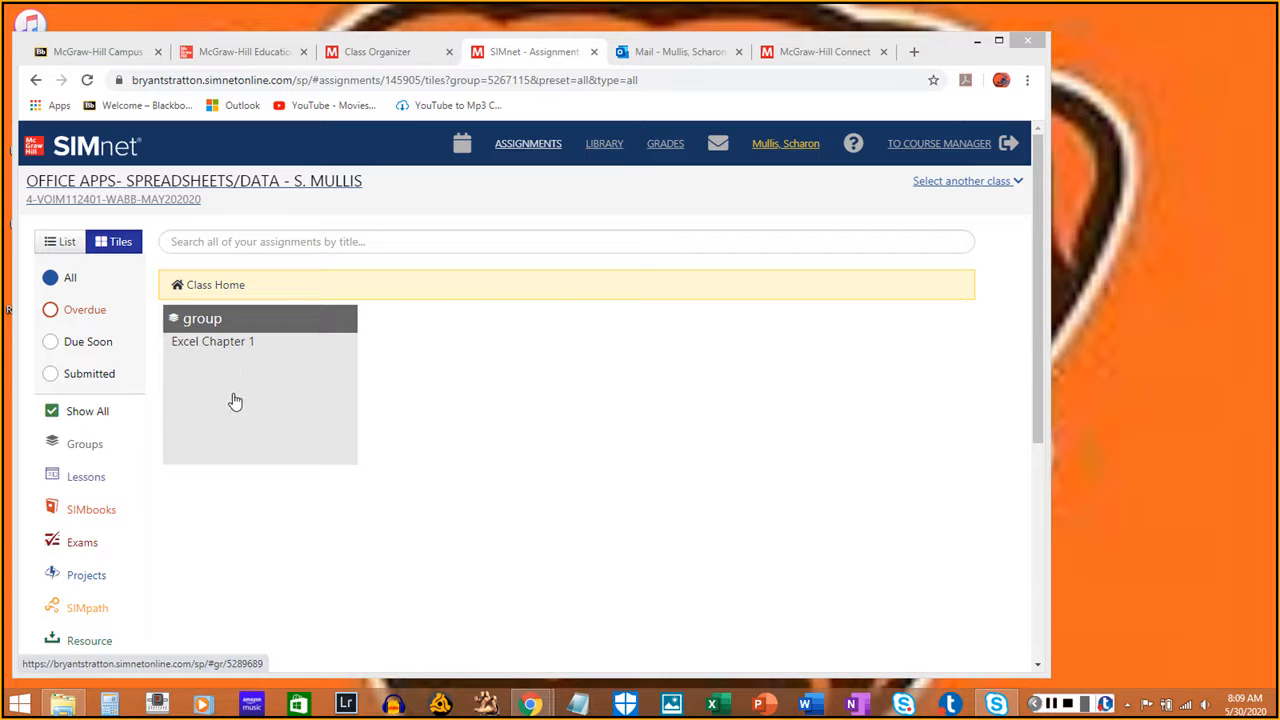
Open the Excel 2016 In Practice - Ch 1 Guided Project 1-3 assignment from the Excel Chapter 1 group
left_click(234, 400)
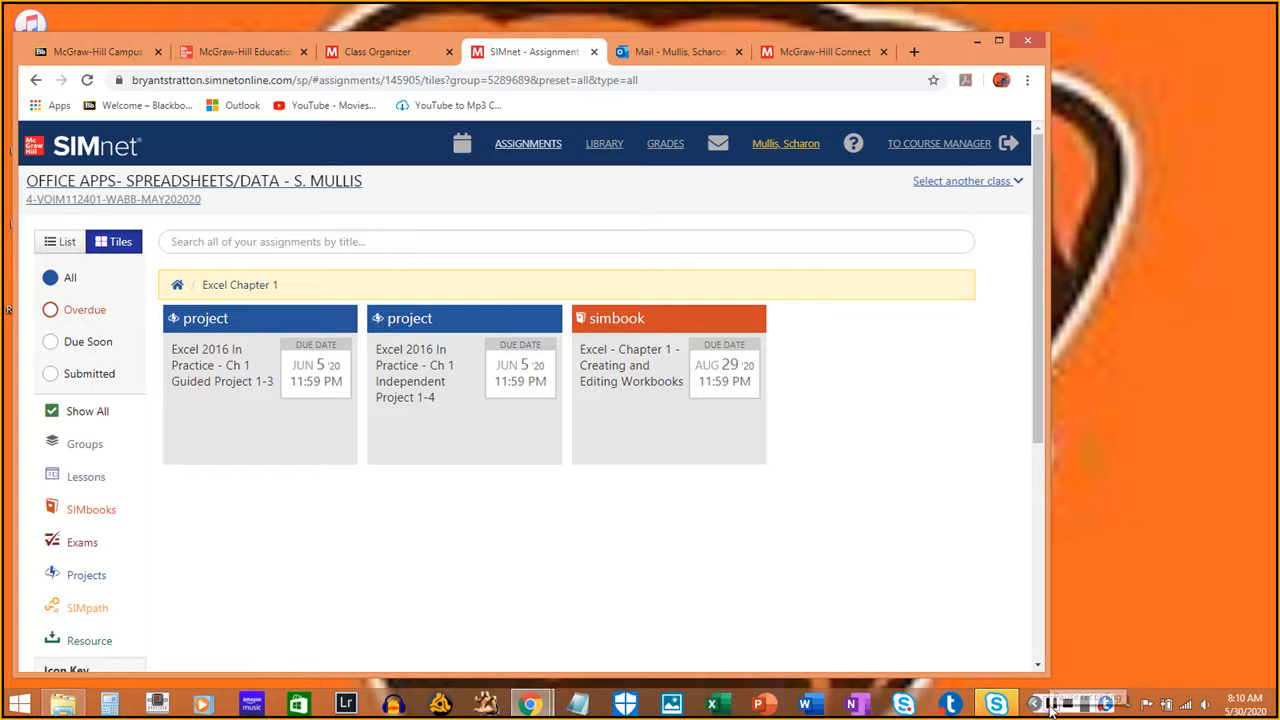
left_click(1050, 705)
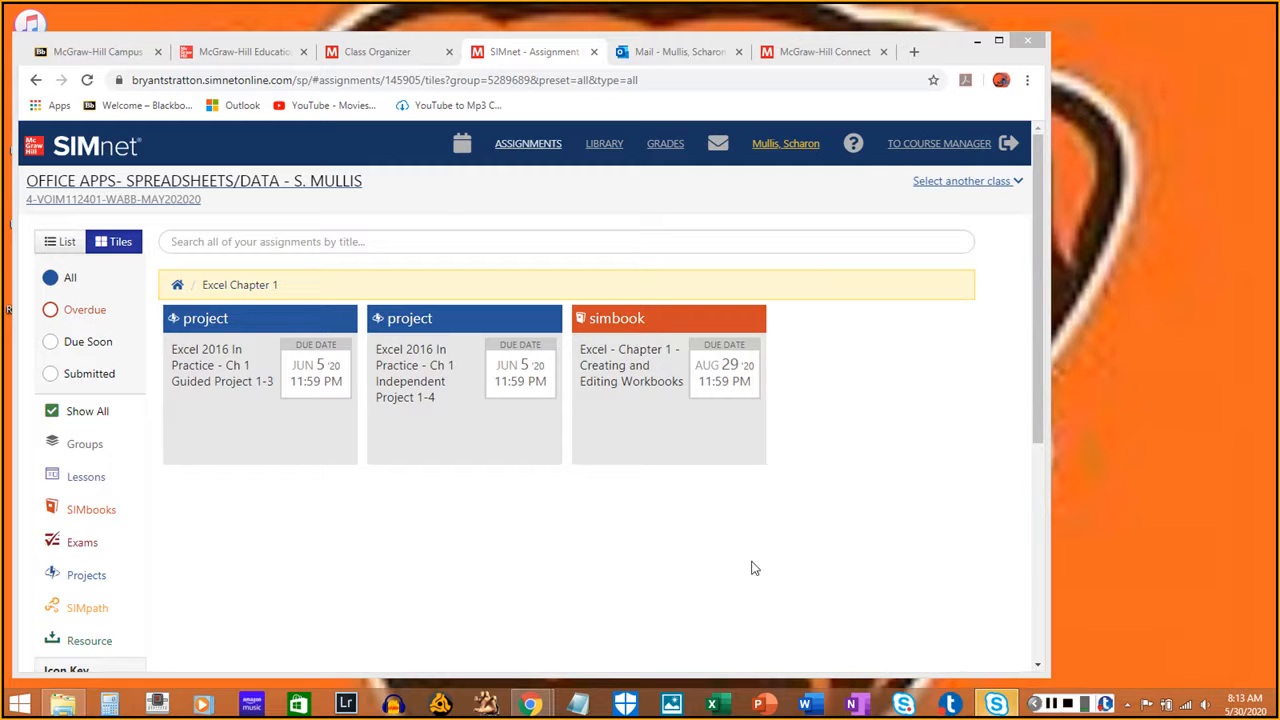
left_click(244, 406)
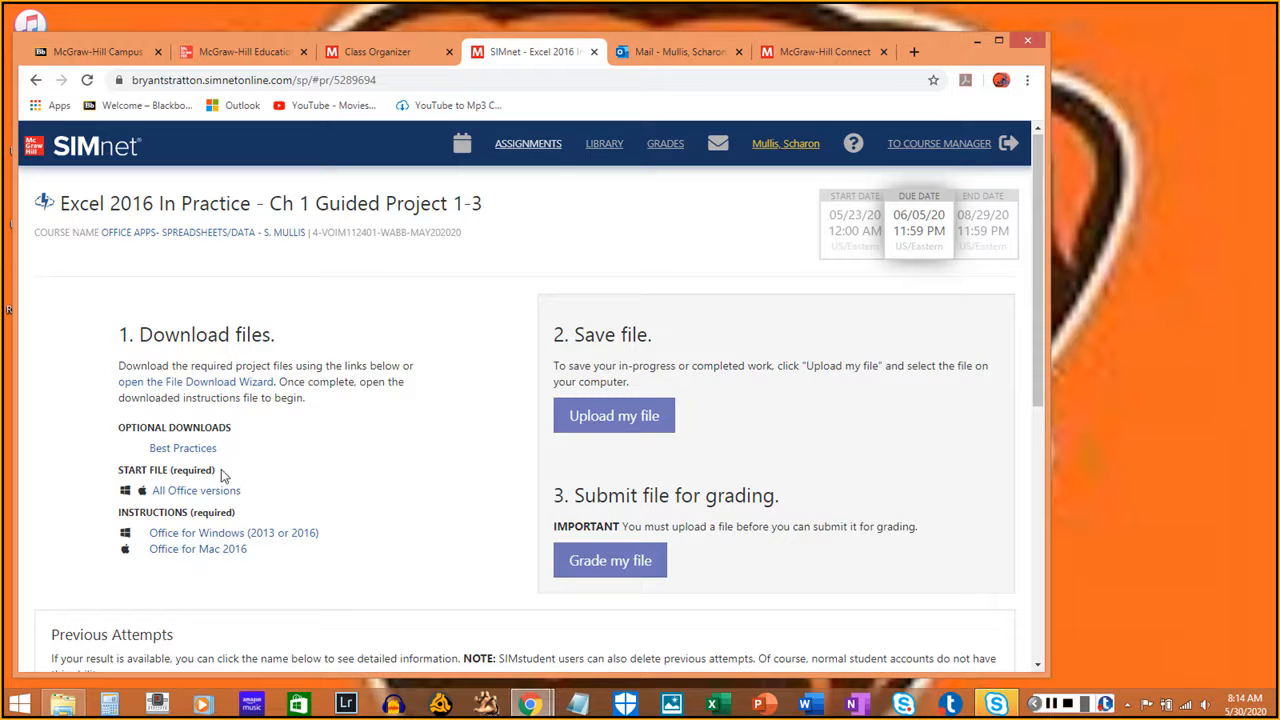
Download the project's required start file for all Office versions
left_click_drag(221, 469, 170, 470)
left_click(1050, 705)
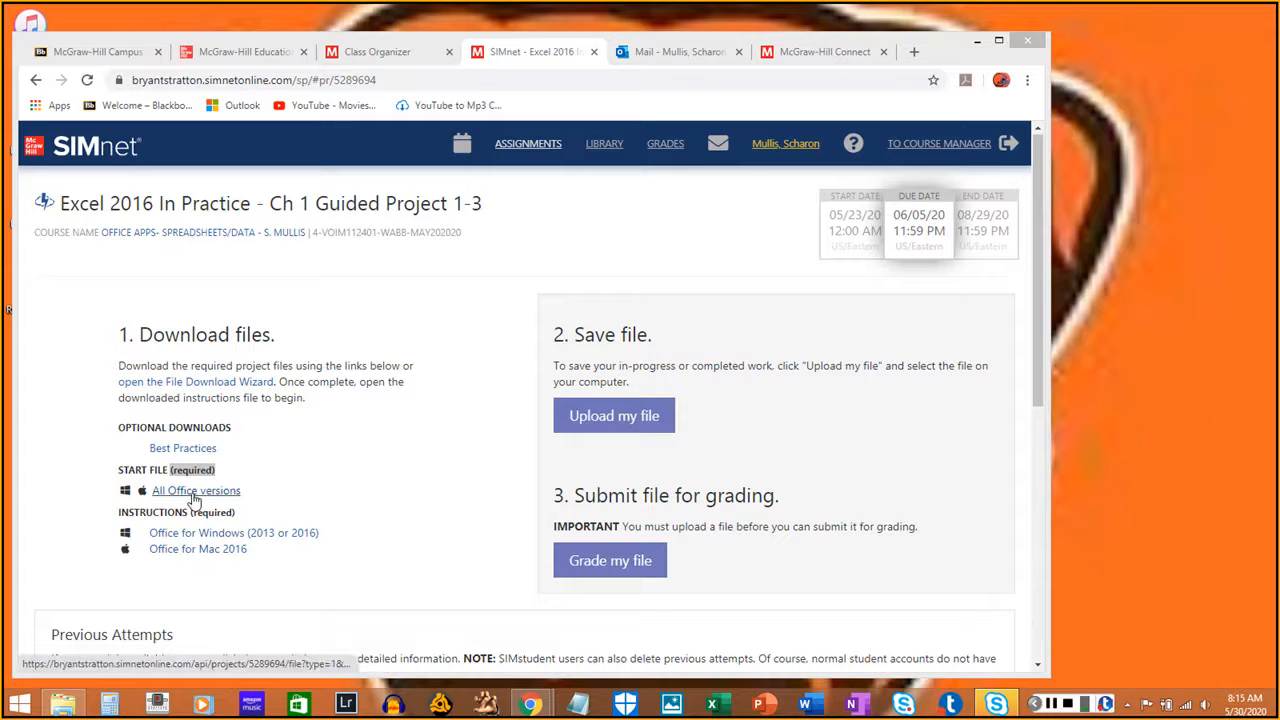
left_click(194, 497)
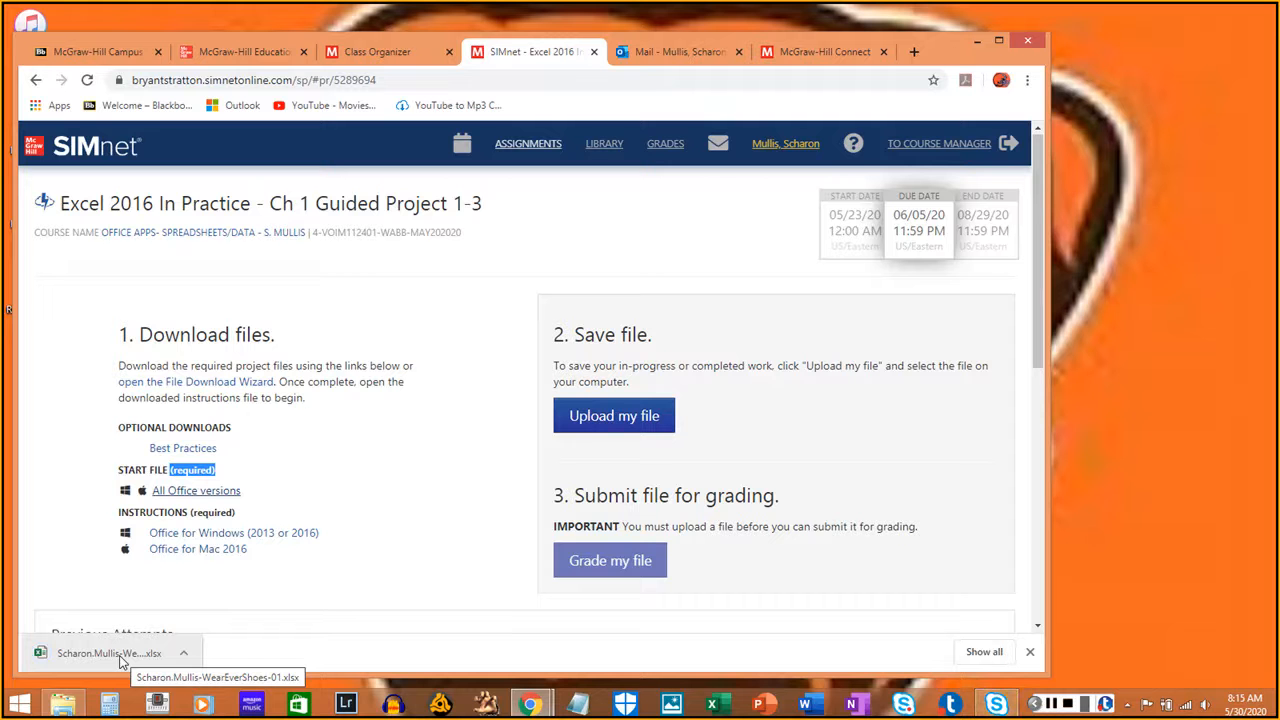
Sort the Downloads folder by date modified, newest first, select the WearEverShoes-01 start file, and minimize the folder window
left_click(68, 706)
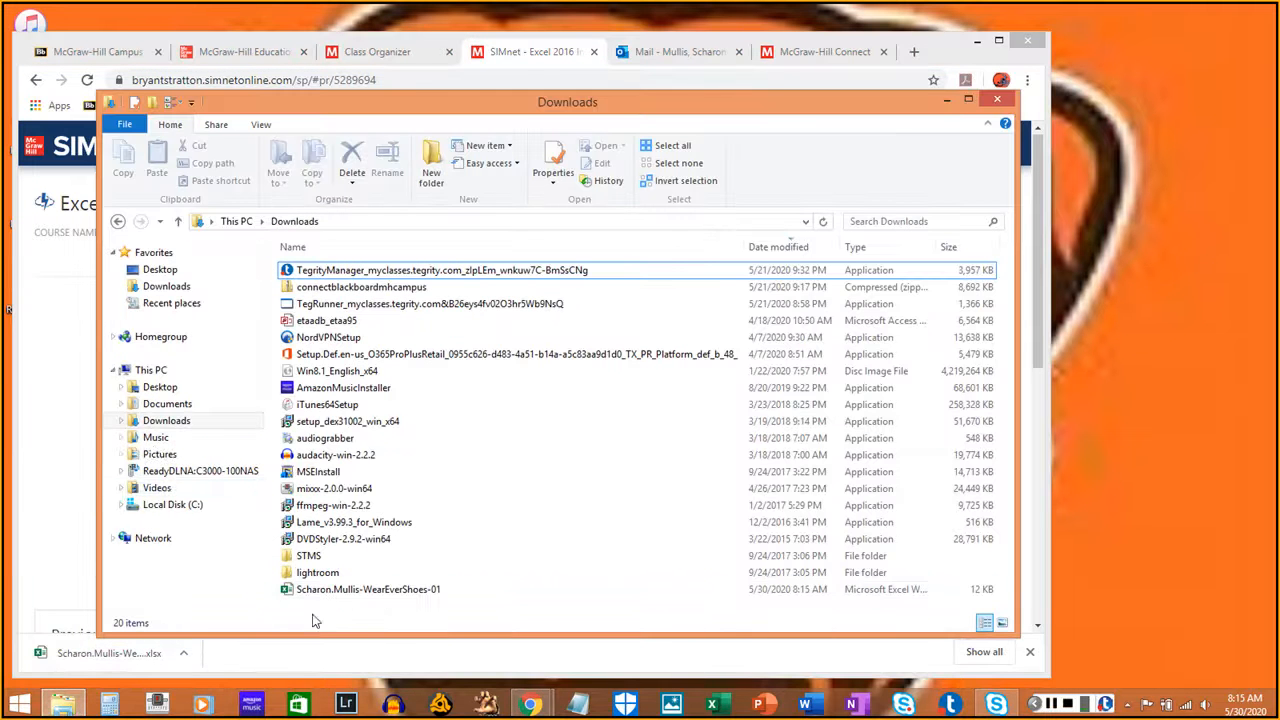
left_click(796, 248)
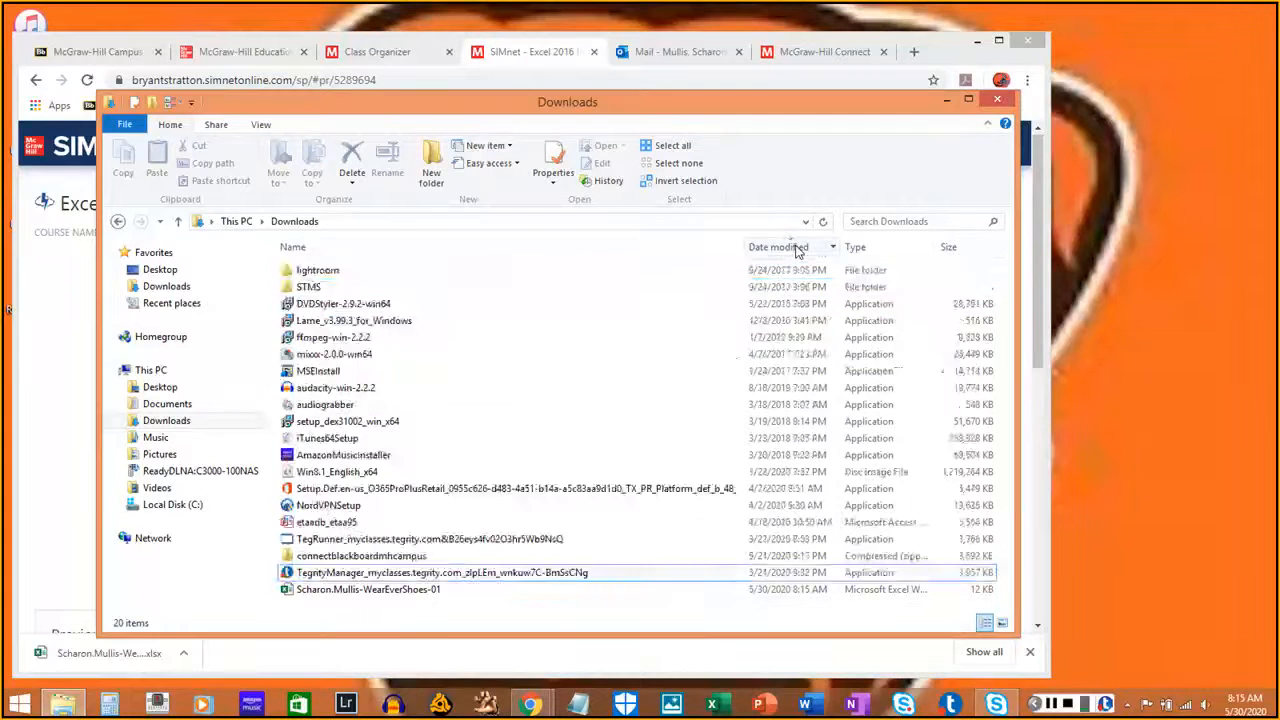
left_click(797, 249)
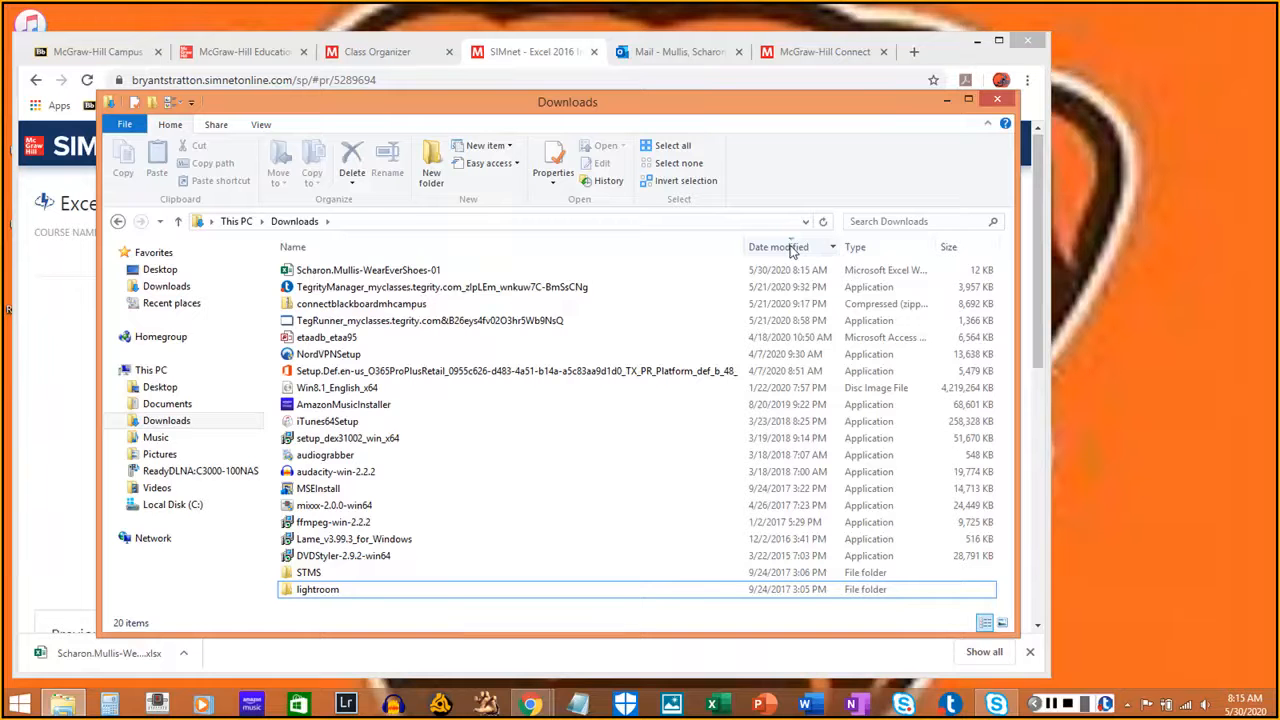
left_click(403, 273)
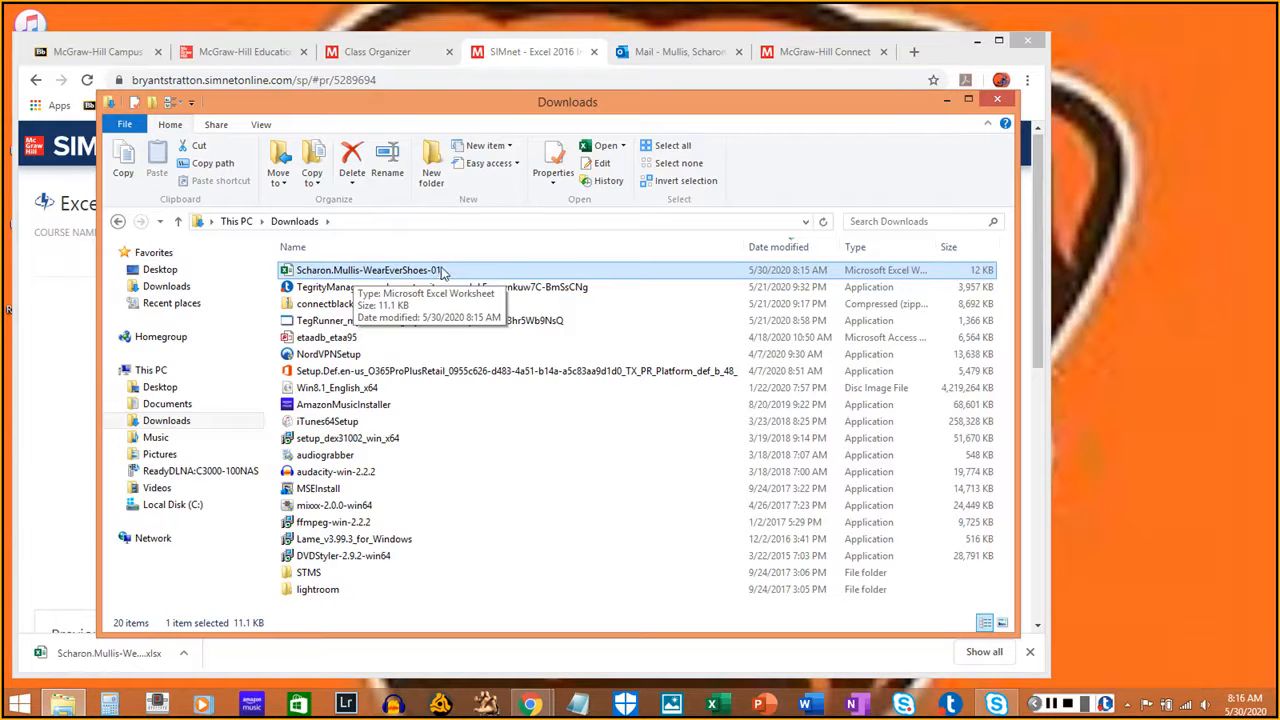
left_click(946, 103)
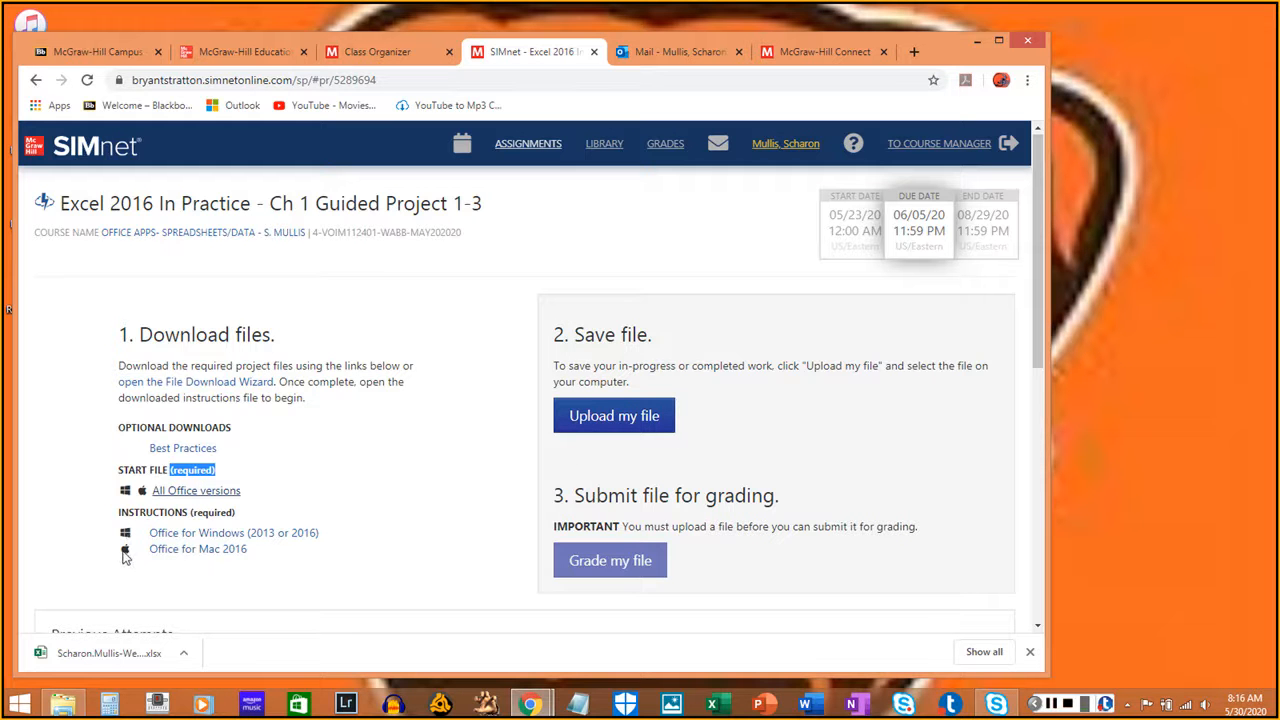
Download the Office for Windows (2013 or 2016) instructions and locate them beside the WearEverShoes-01 start file in Downloads
left_click(207, 536)
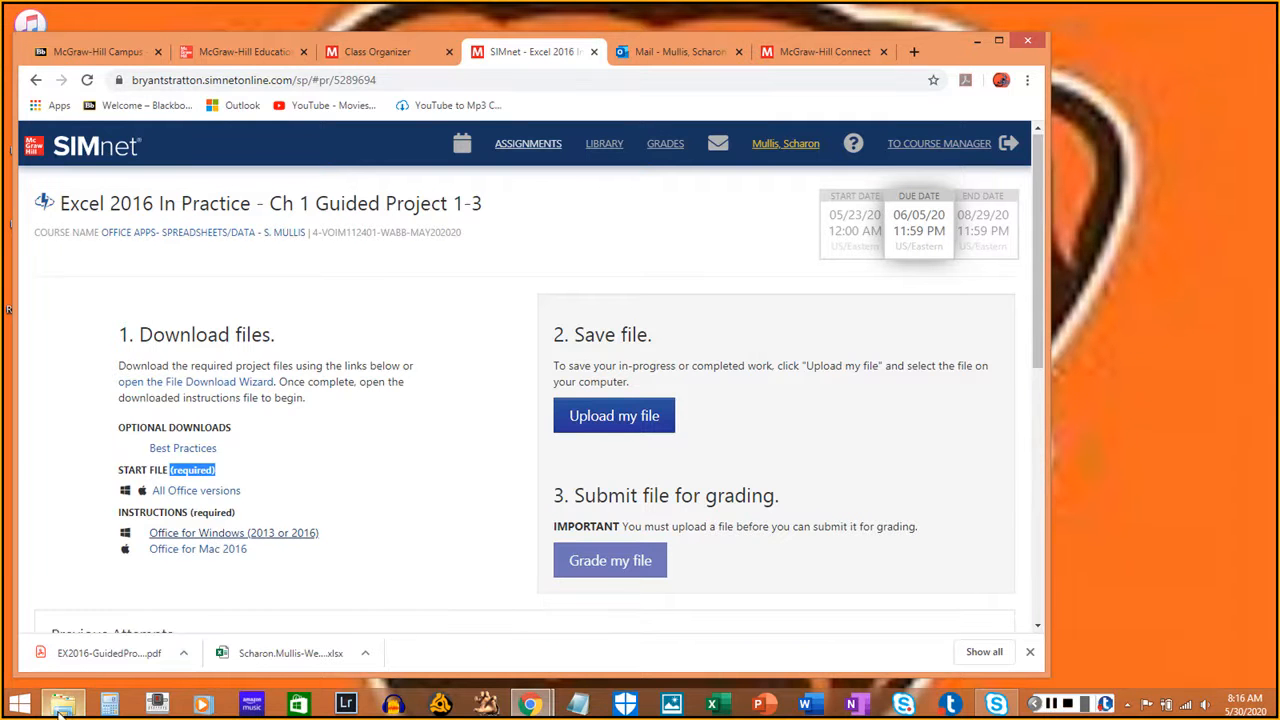
mouse_move(62, 708)
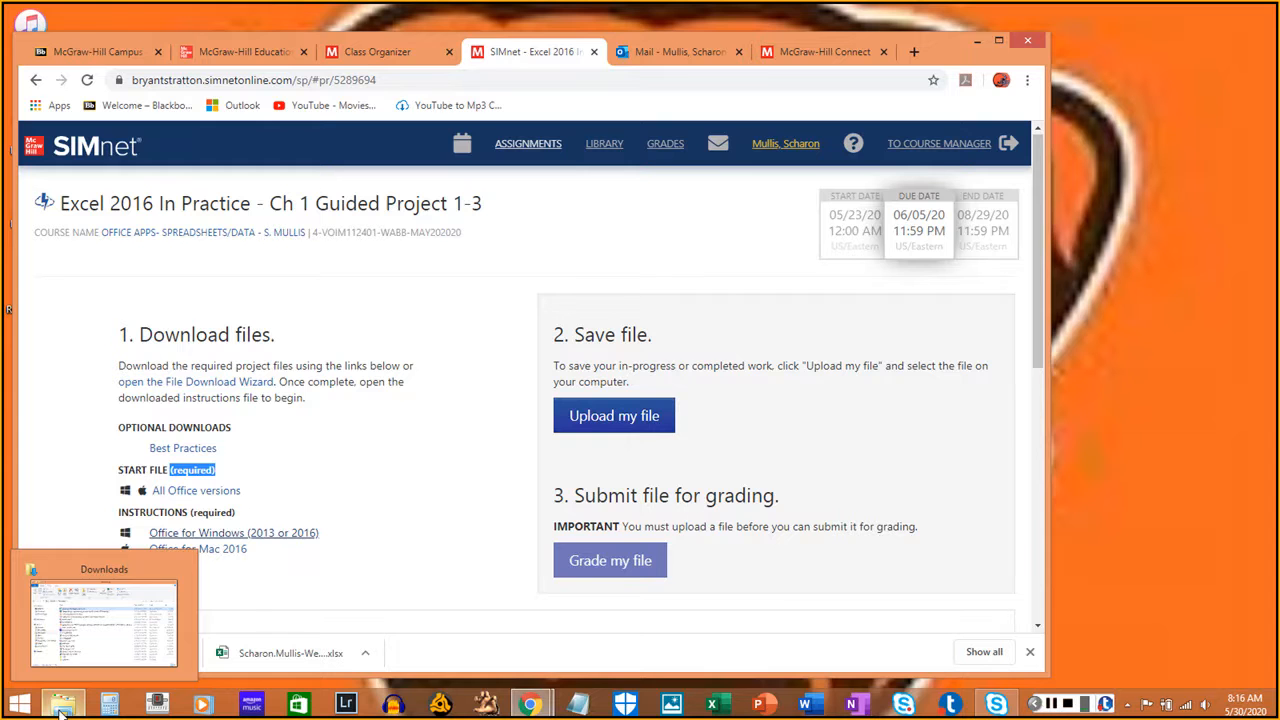
left_click(62, 708)
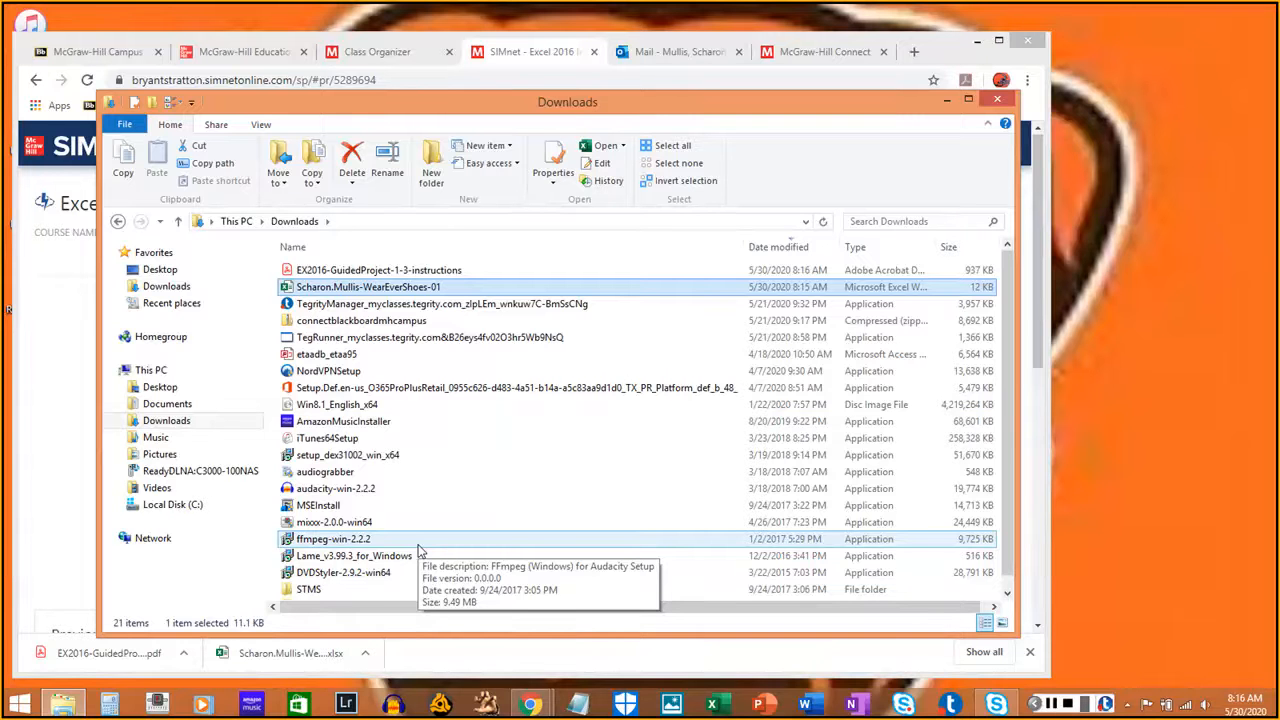
left_click(395, 270)
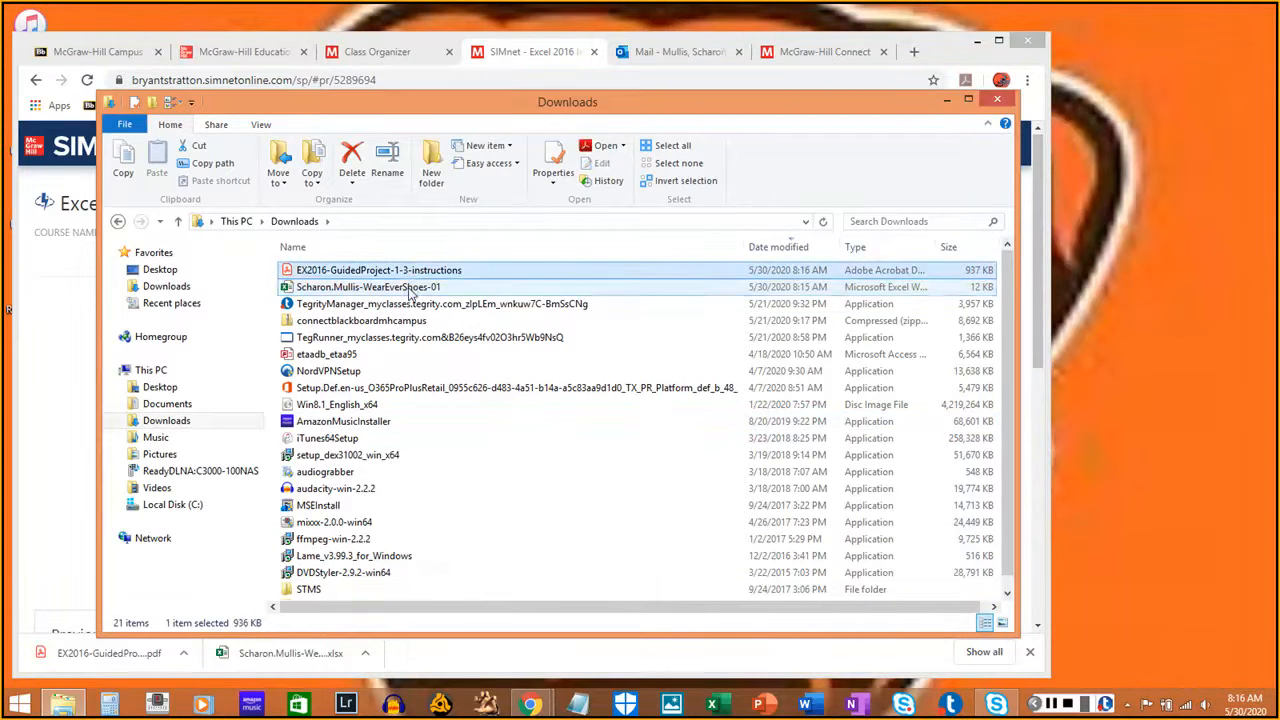
left_click(408, 288)
left_click(395, 270)
left_click(400, 287)
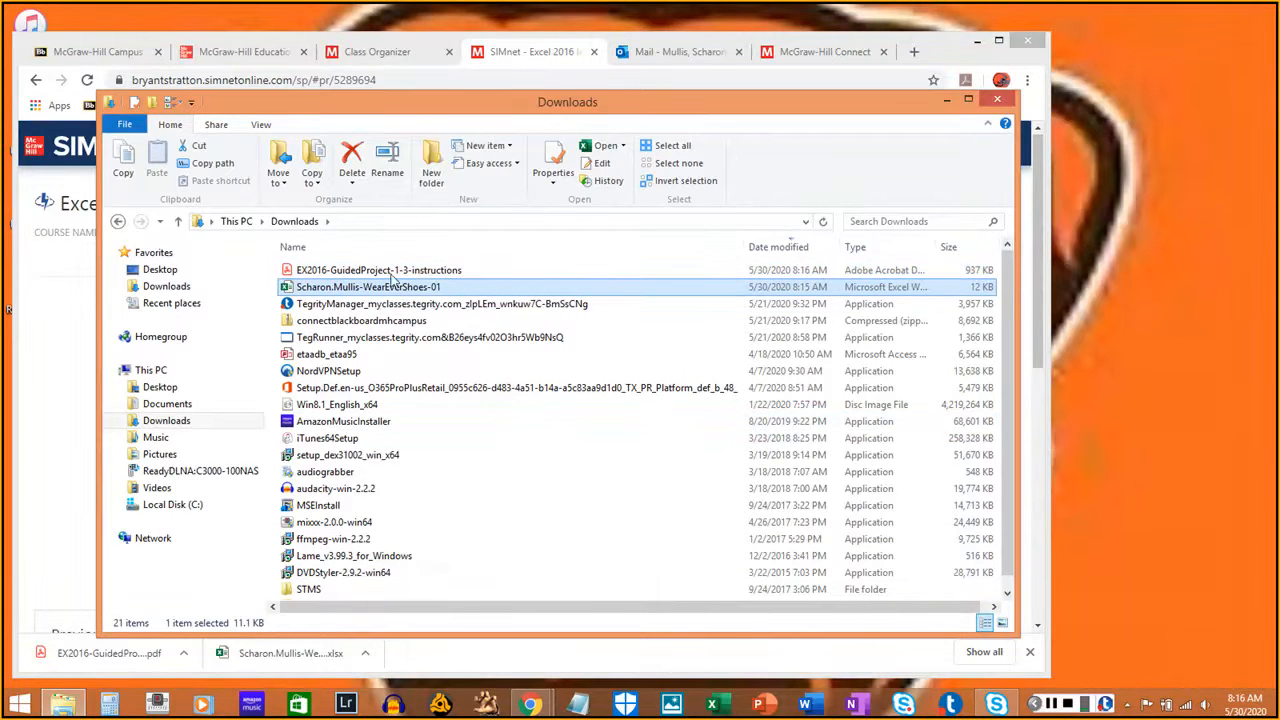
View the folders and drives under This PC, and return to the Downloads folder
left_click(160, 371)
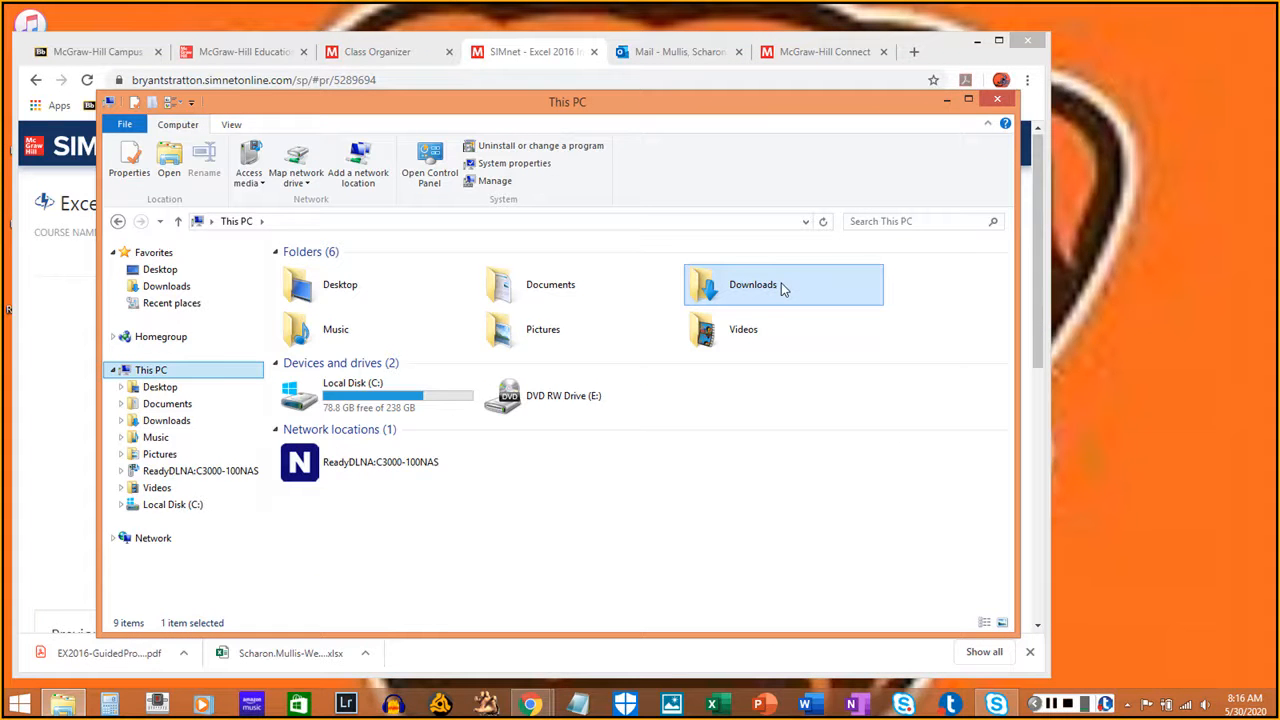
left_click(366, 404)
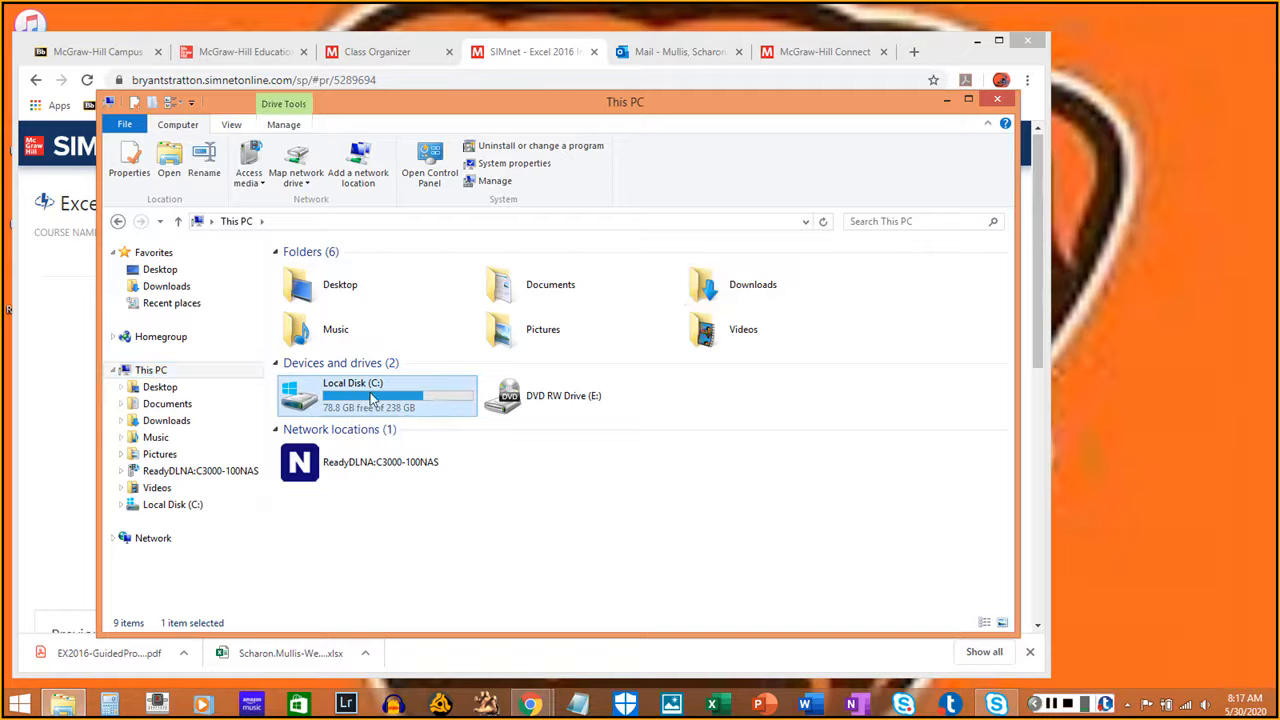
left_click(160, 424)
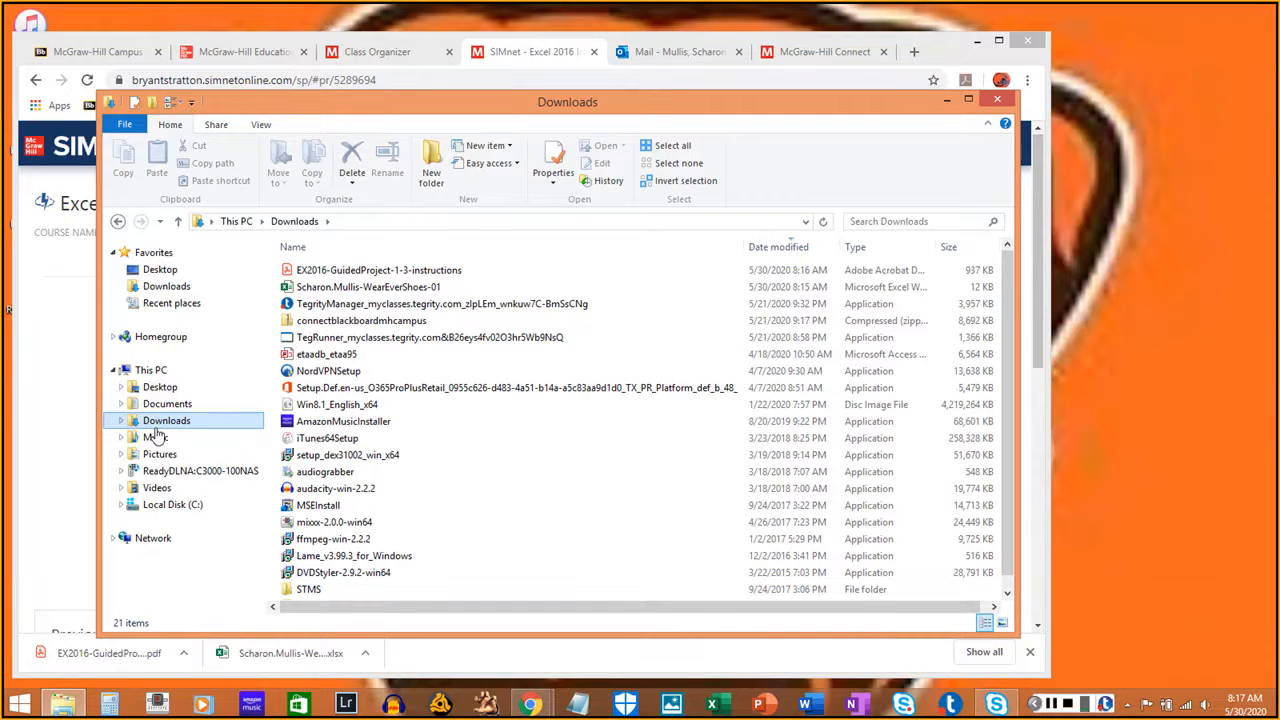
Open the EX2016-GuidedProject-1-3-instructions PDF, move its window to the screen's upper-left corner, and narrow it to about half the screen
double_click(396, 271)
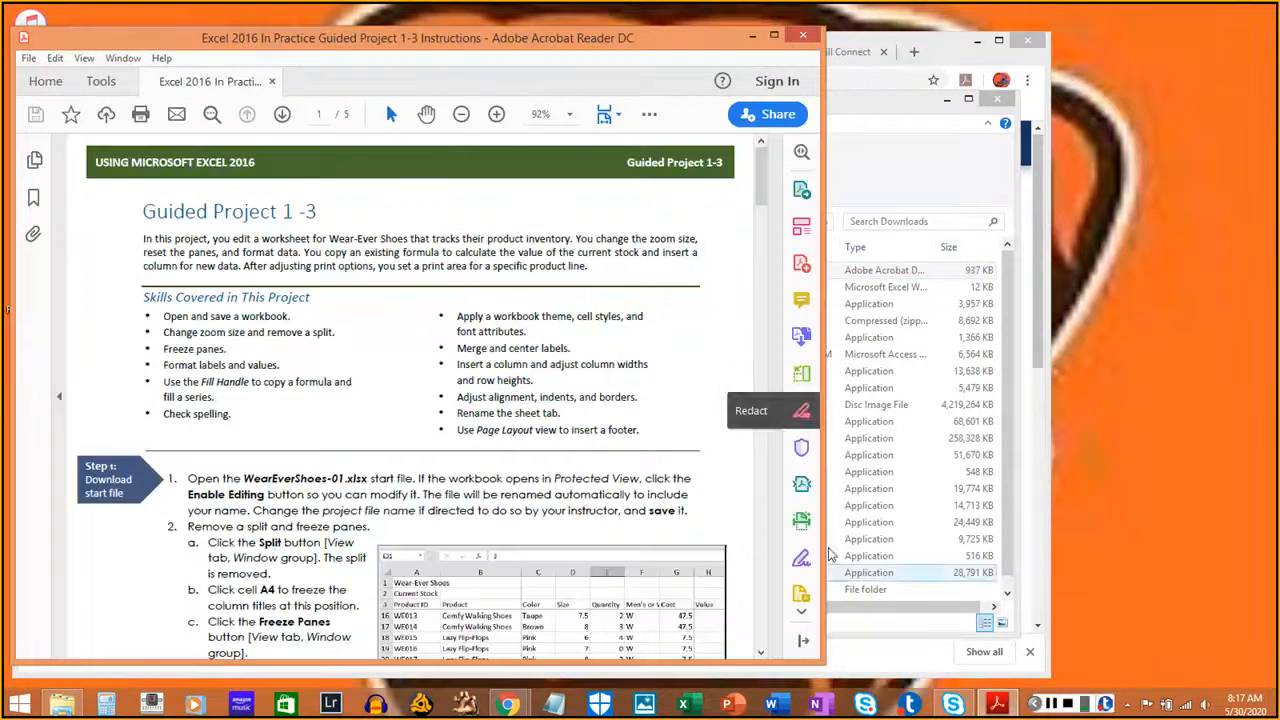
left_click(627, 396)
left_click_drag(512, 50, 481, 5)
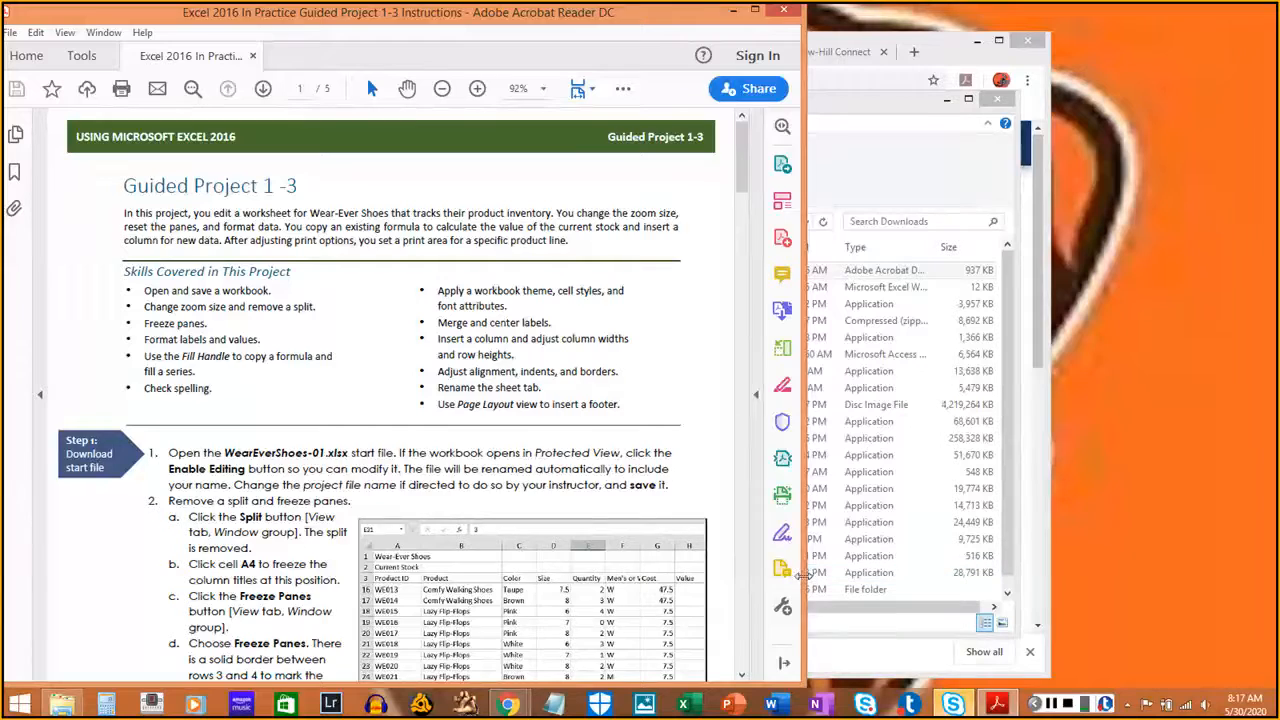
left_click_drag(806, 582, 657, 568)
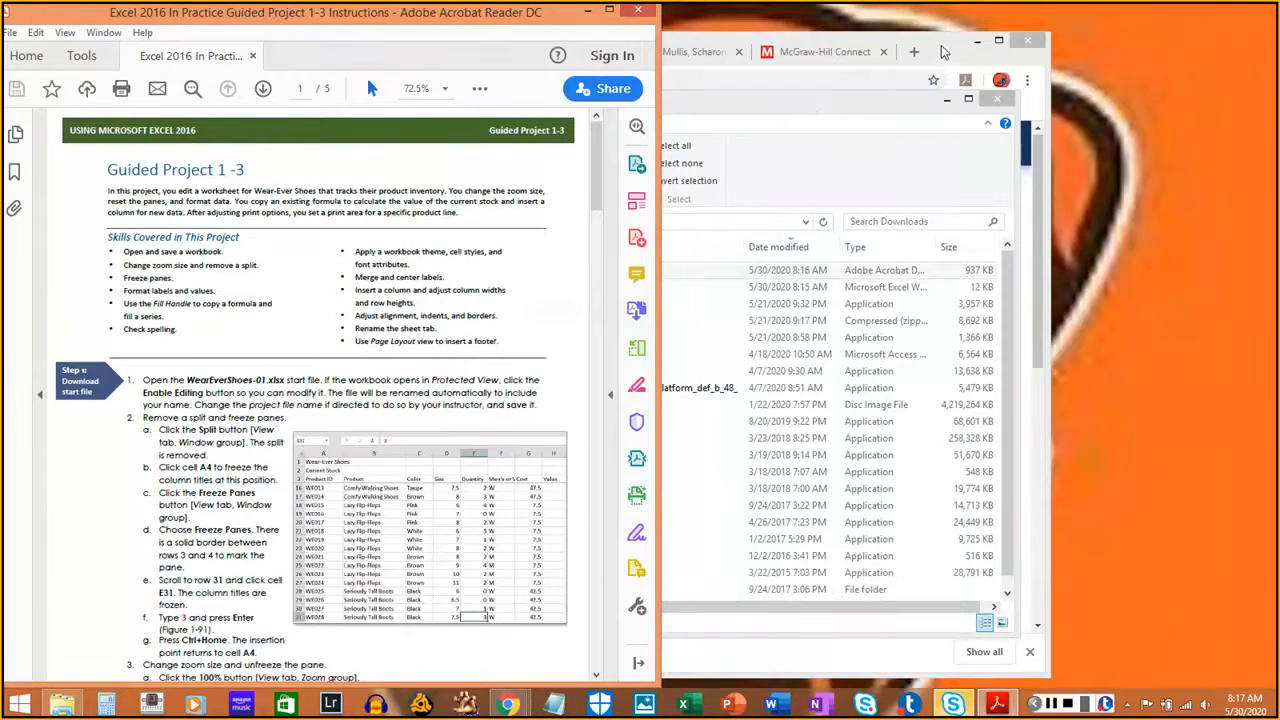
Minimize the browser and try to open the WearEverShoes-01 workbook from the Downloads folder
left_click(976, 43)
left_click(786, 106)
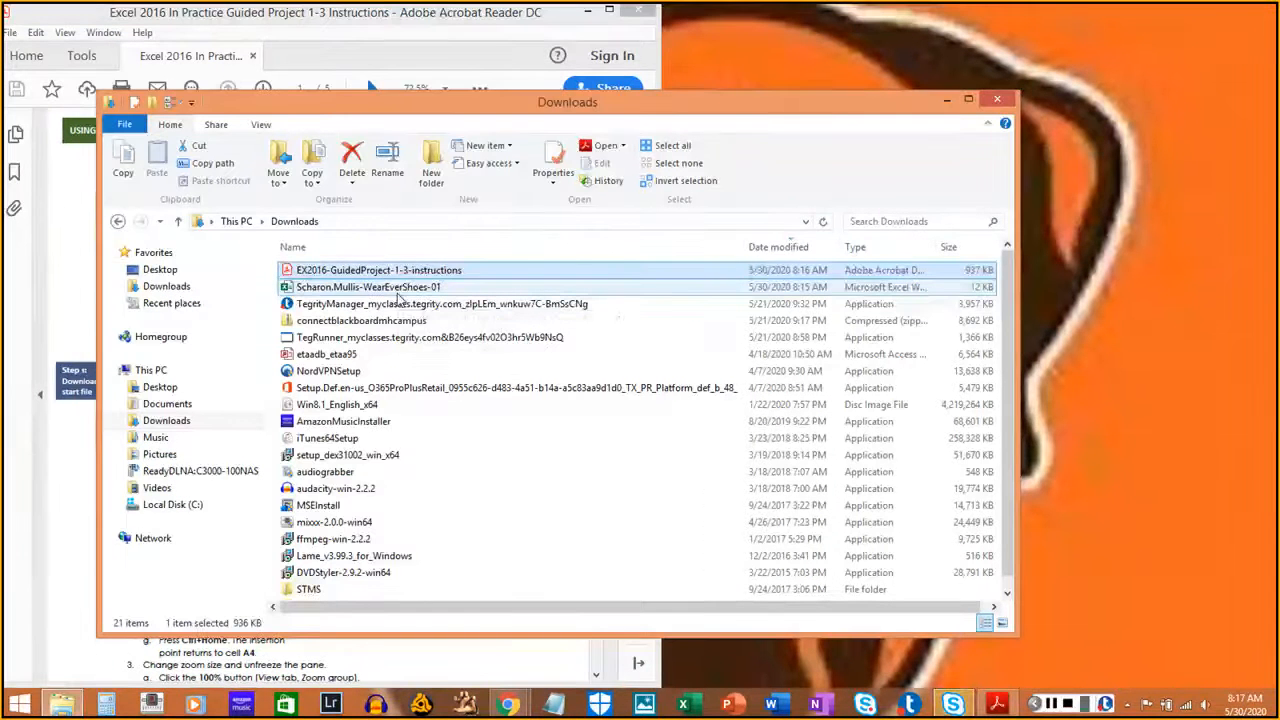
left_click(407, 288)
double_click(408, 290)
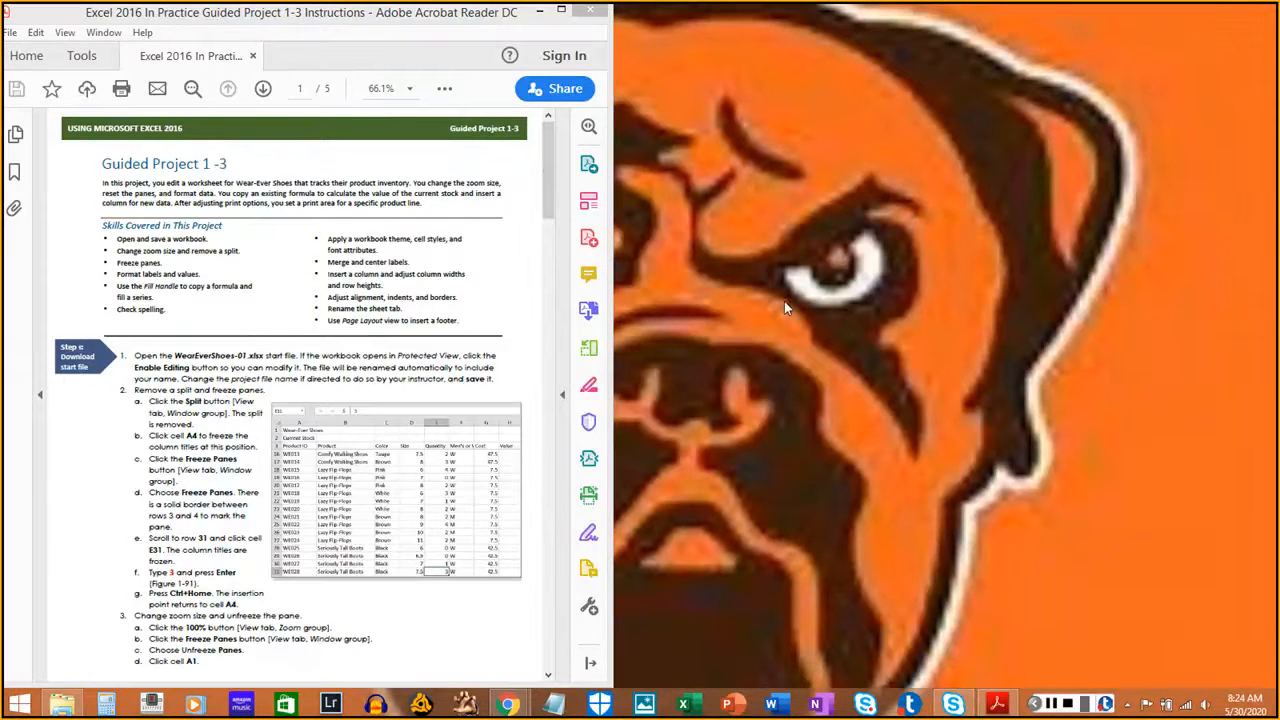
Go to Downloads through This PC, open the WearEverShoes-01 workbook in Excel, and close the folder window
left_click(62, 705)
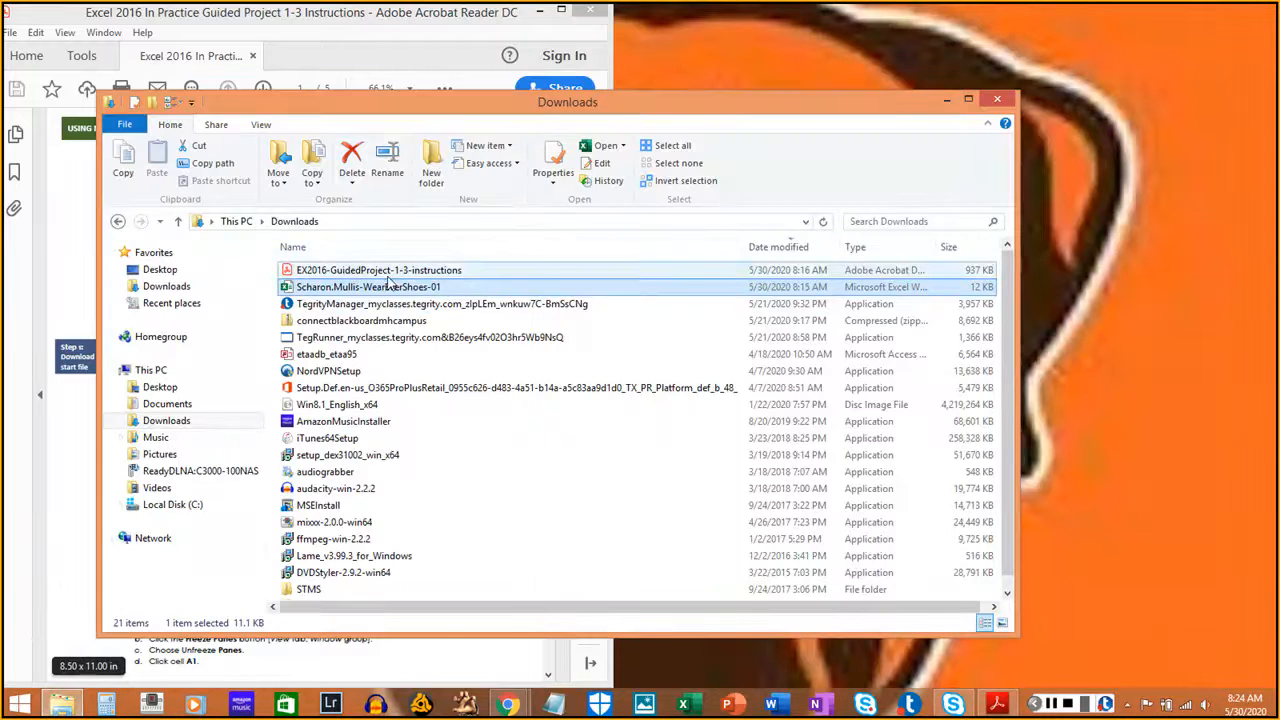
left_click(160, 371)
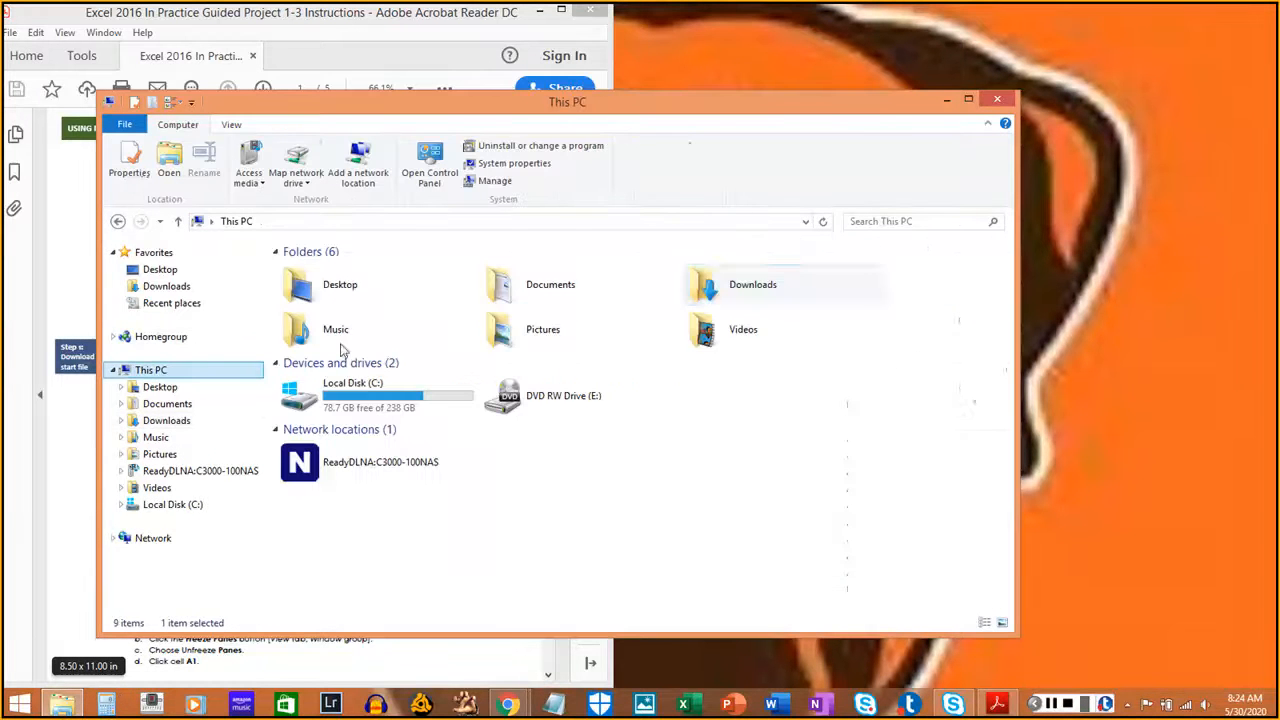
double_click(757, 297)
left_click(395, 288)
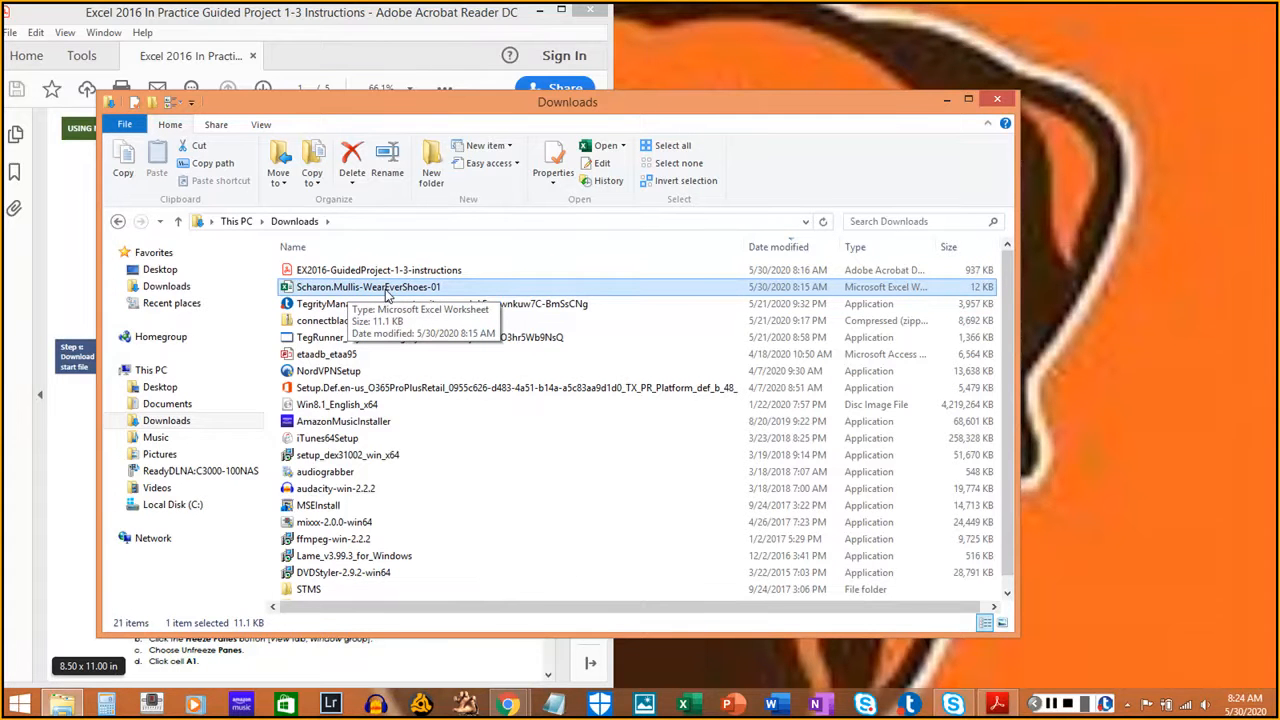
double_click(388, 288)
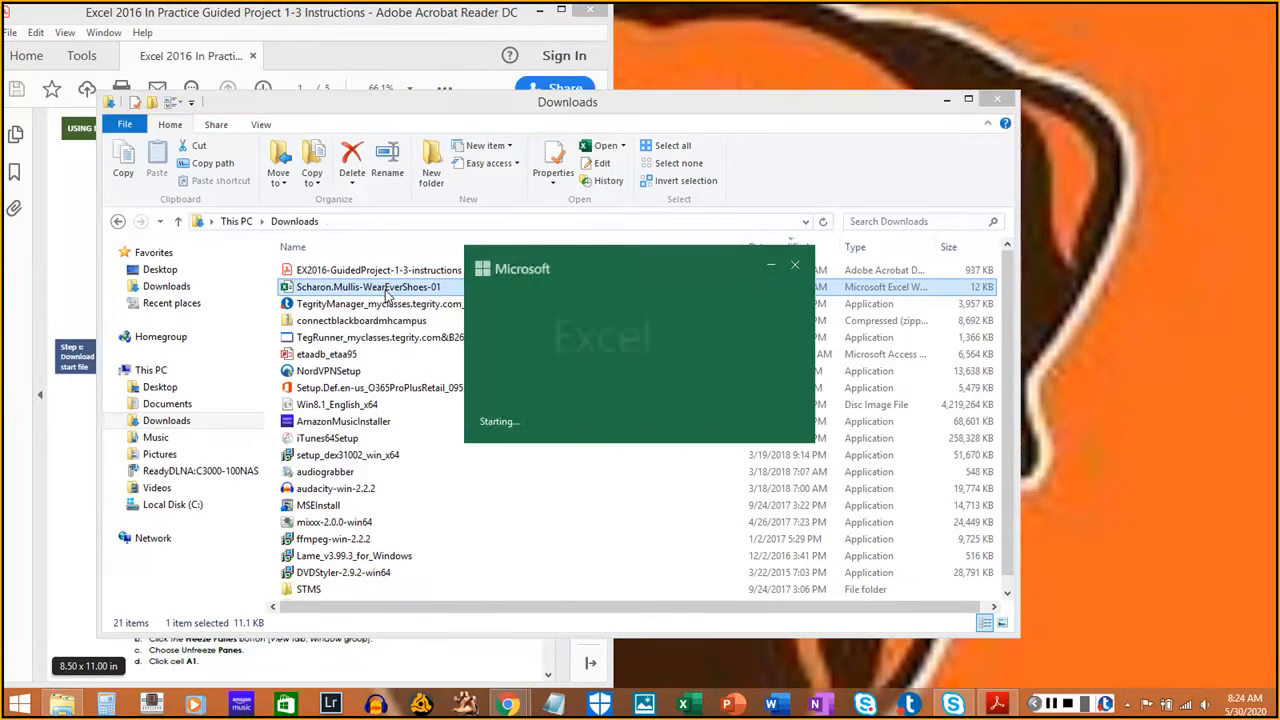
left_click(995, 113)
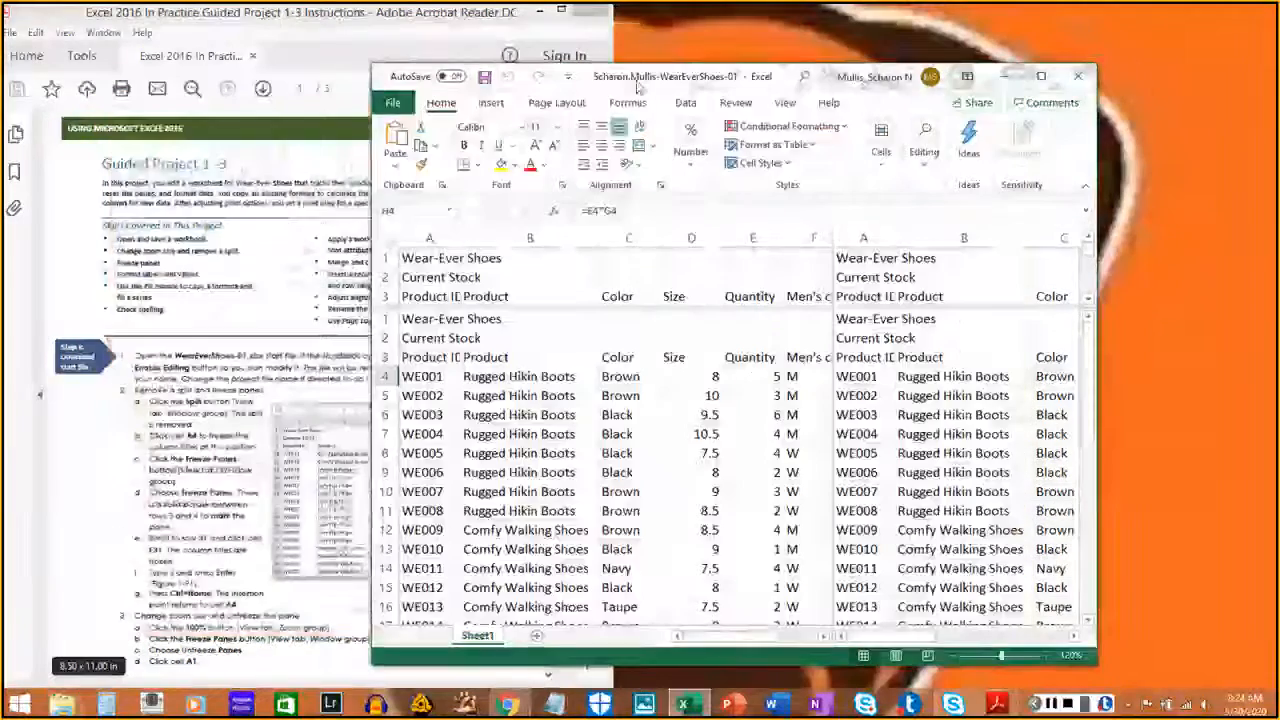
Move the WearEverShoes-01 workbook window beside the PDF instructions and stretch it to the full screen height
left_click_drag(640, 78, 820, 65)
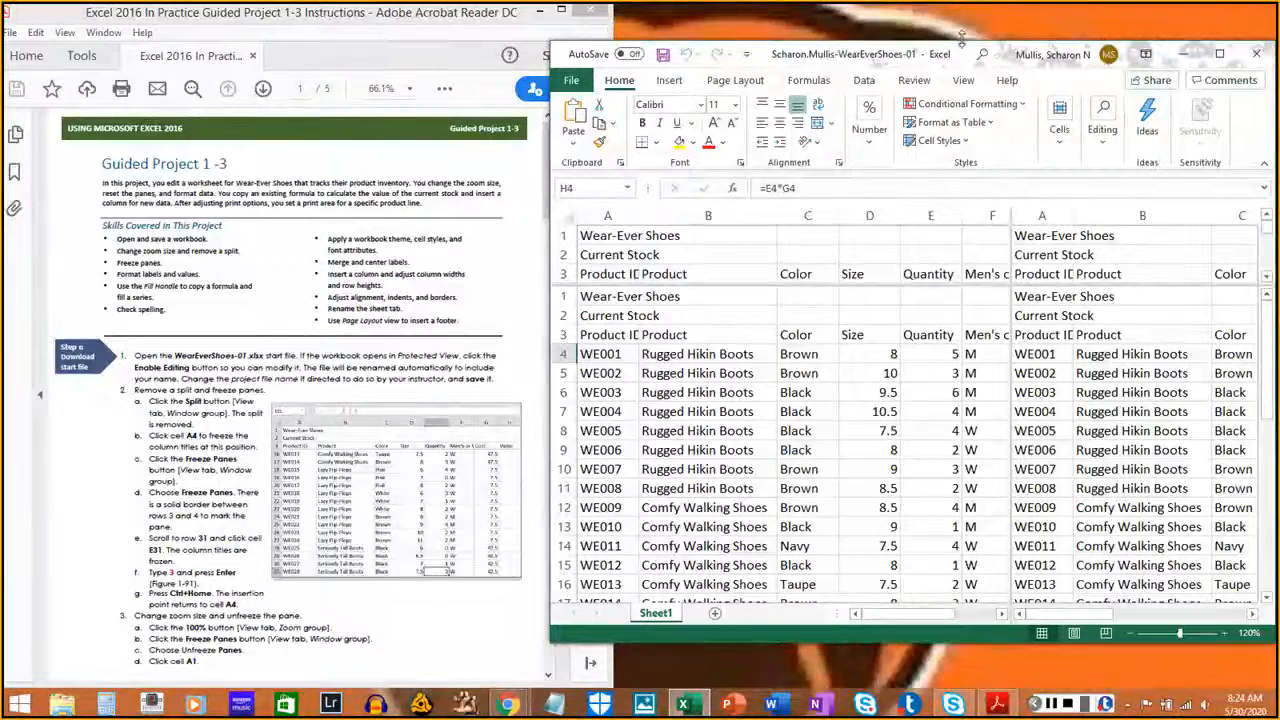
double_click(960, 42)
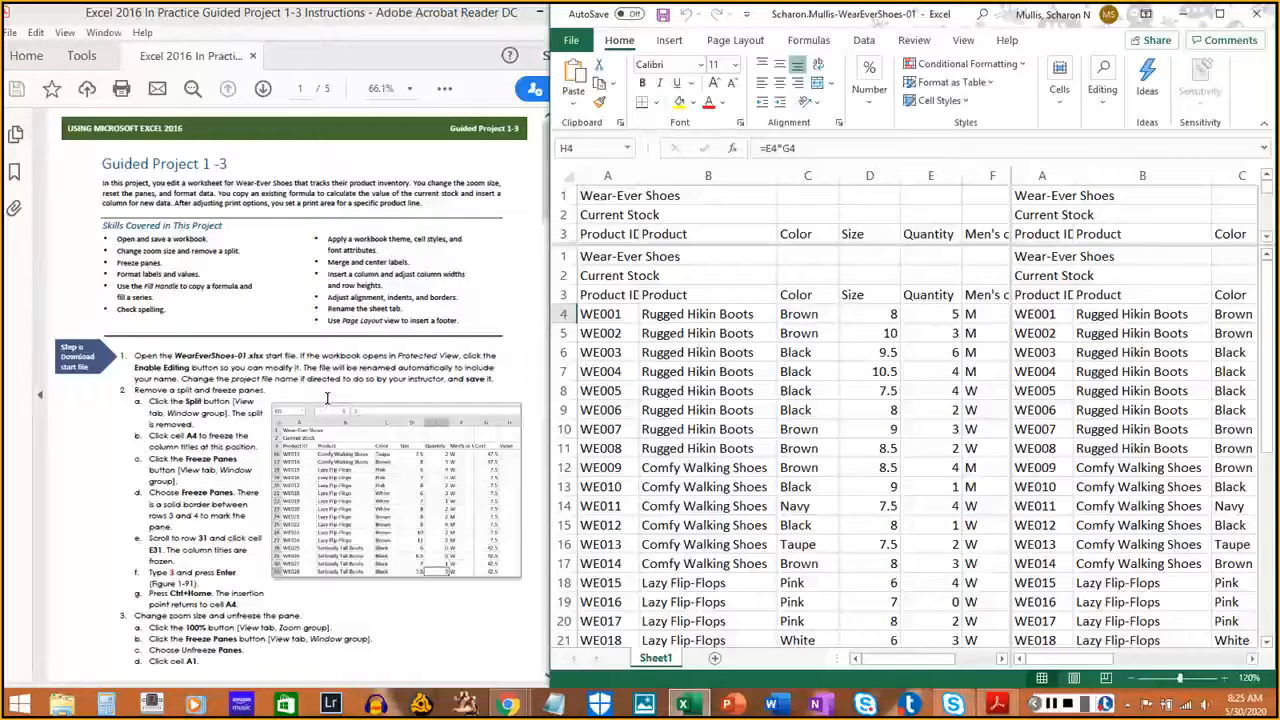
Switch to the Guided Project 1-3 instructions PDF and turn on the Highlight tool
left_click(362, 14)
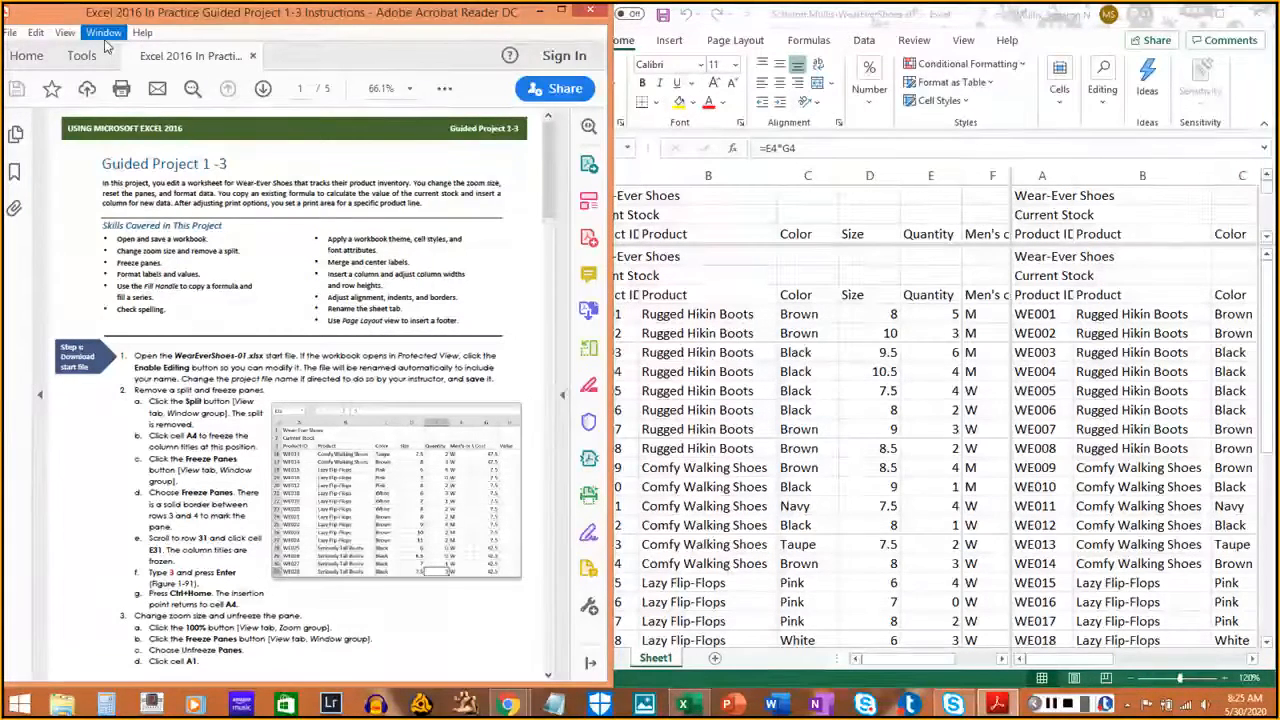
left_click(445, 89)
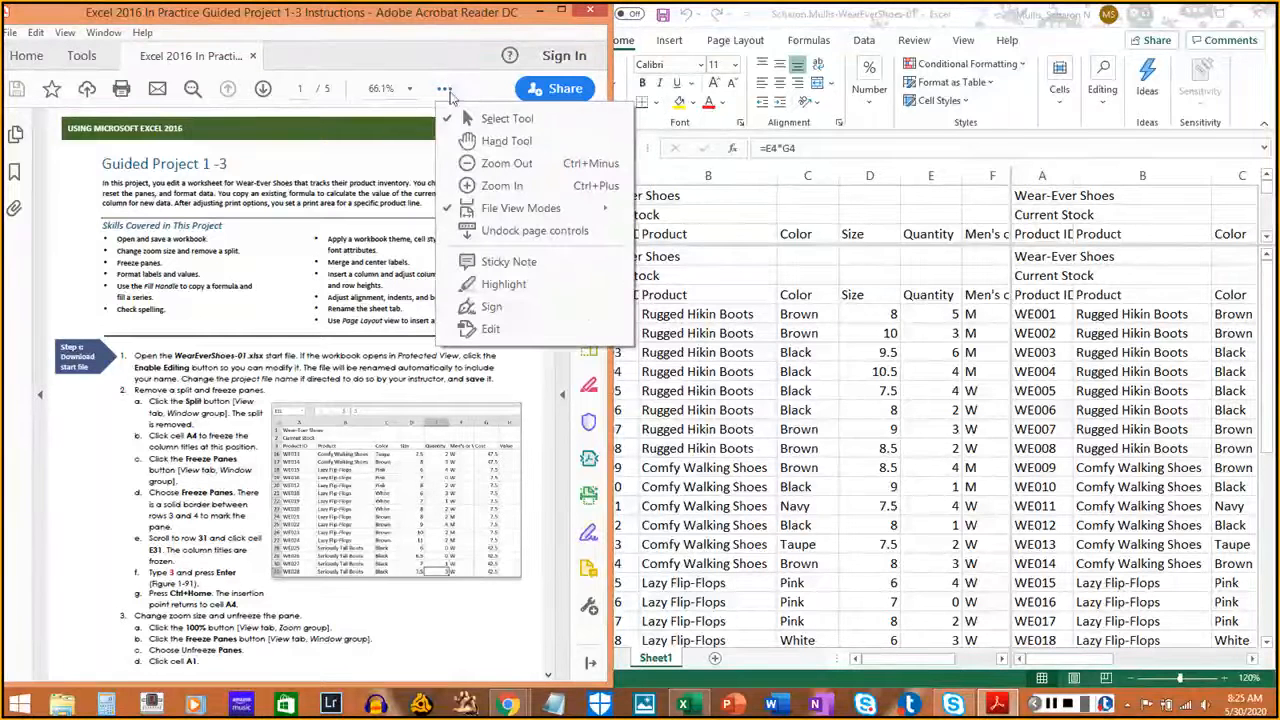
left_click(444, 76)
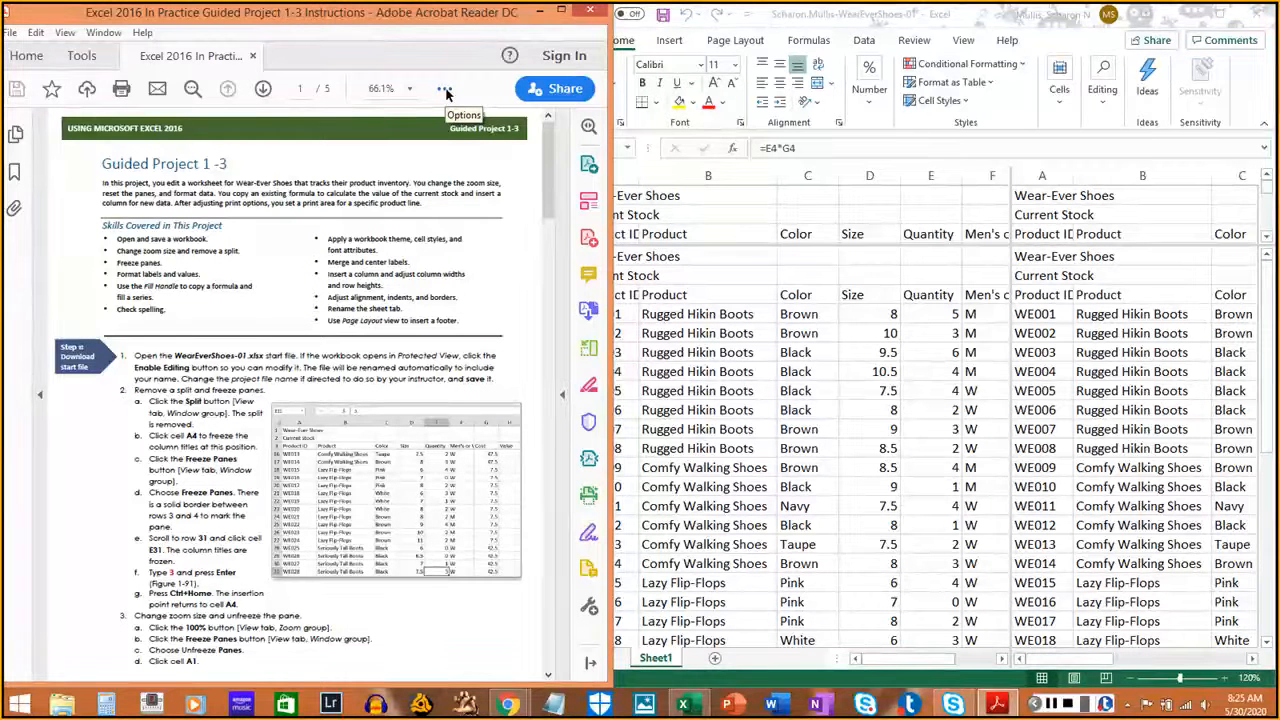
left_click(446, 91)
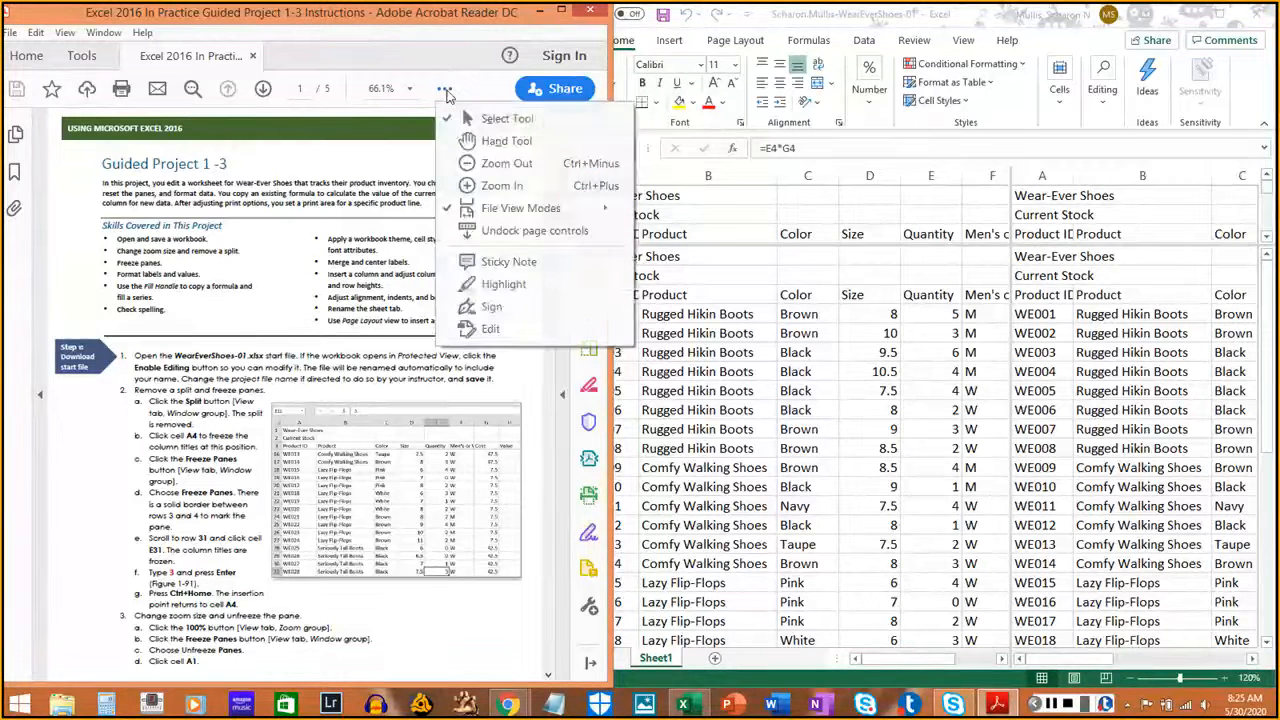
left_click(482, 288)
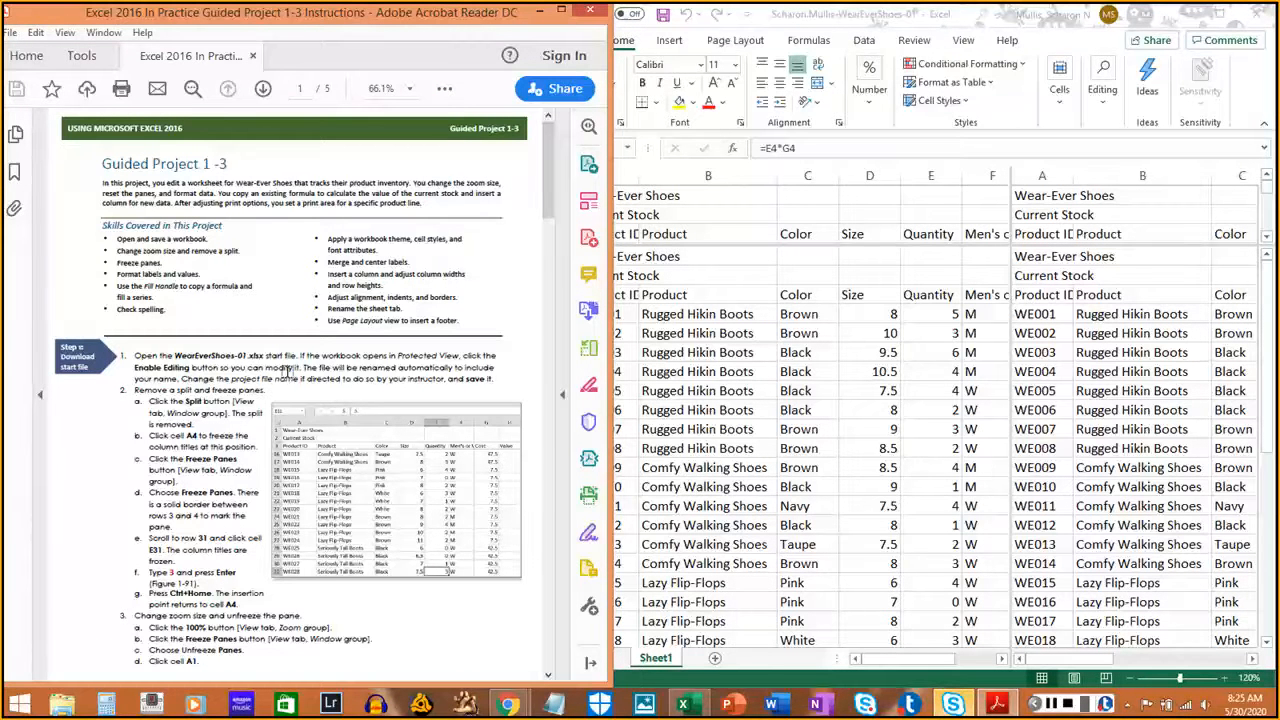
Narrow the Excel window slightly from its left edge and highlight instruction 1 in the PDF
left_click(1040, 47)
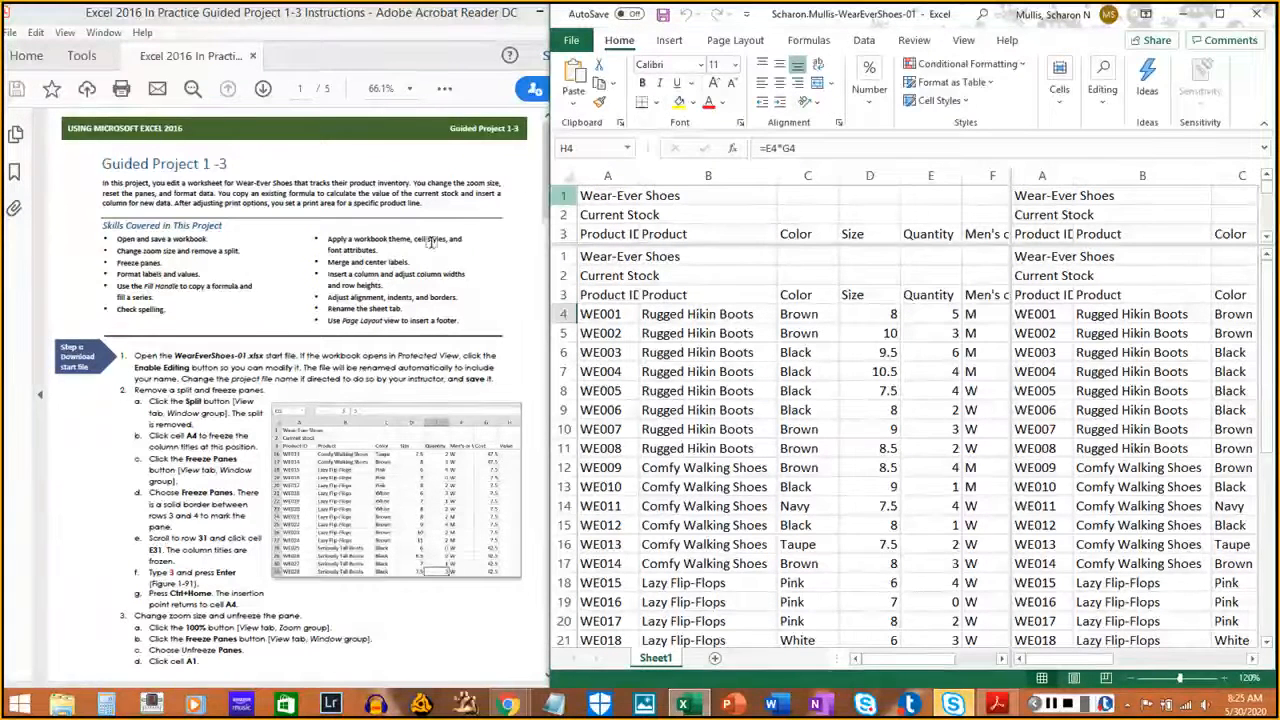
left_click_drag(550, 435, 576, 437)
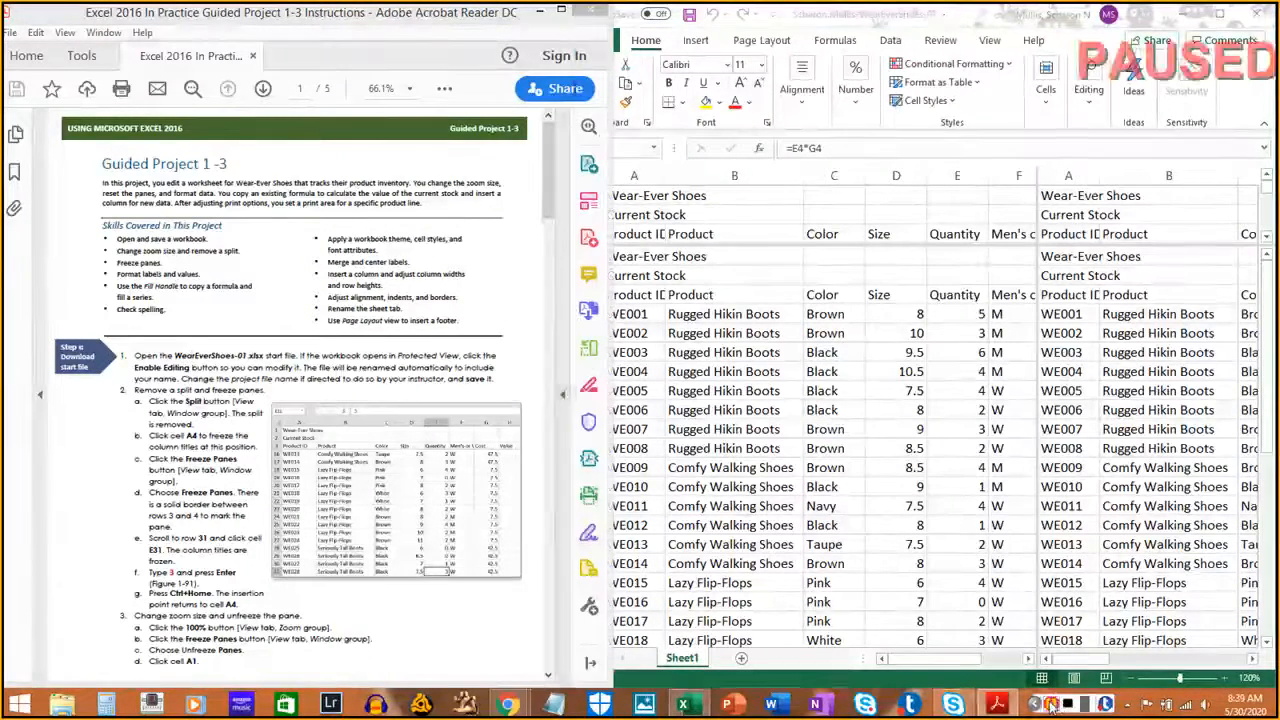
left_click(1050, 705)
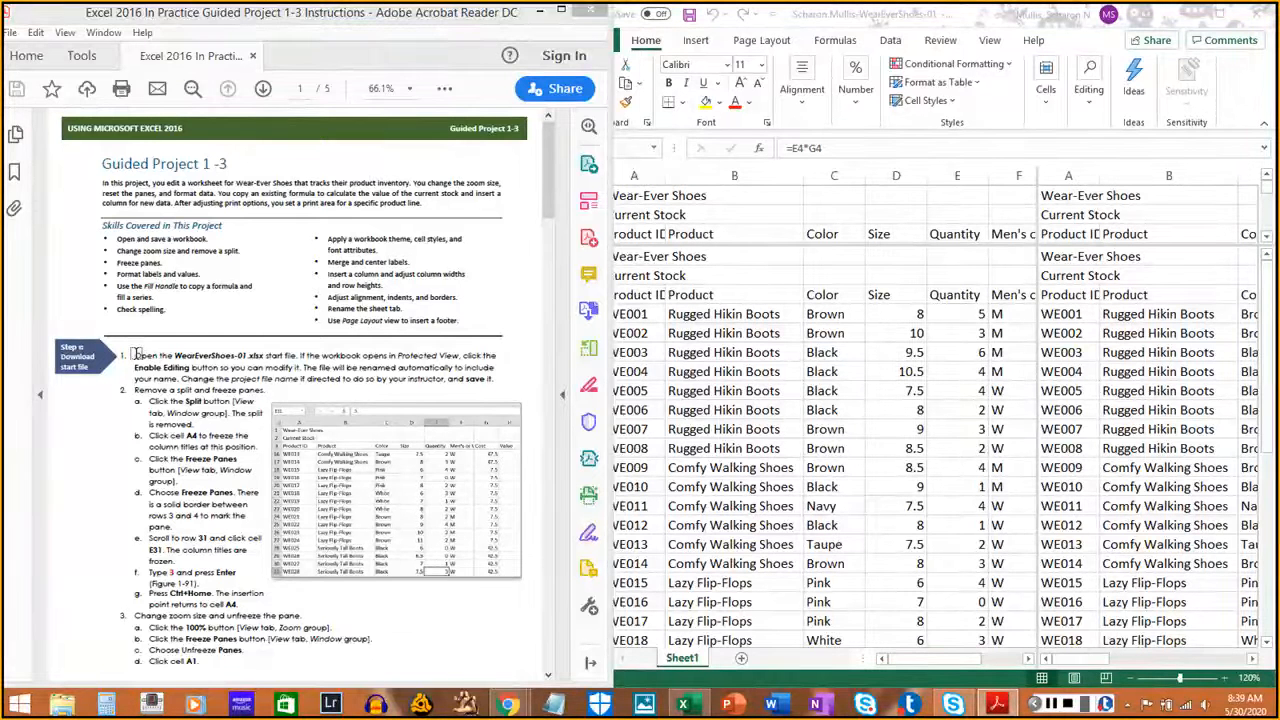
left_click_drag(134, 354, 494, 381)
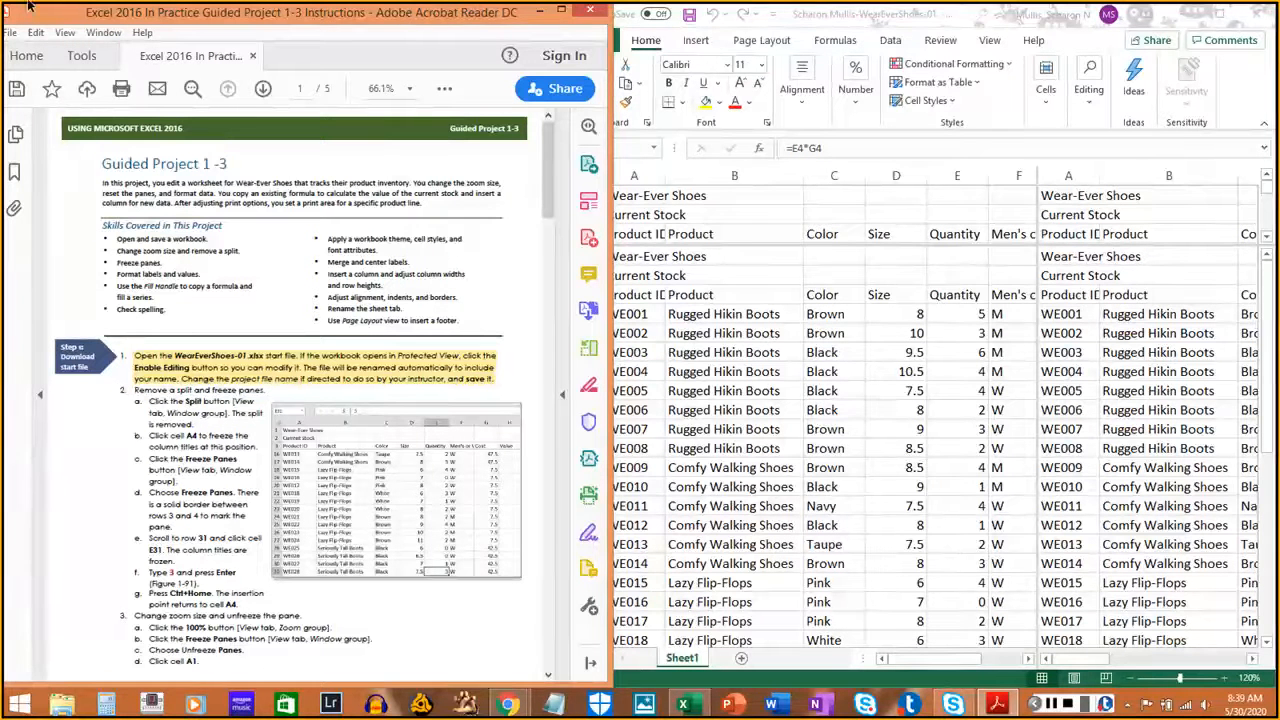
Remove the split from the worksheet in Excel and highlight instruction 2a in the PDF
left_click(1247, 95)
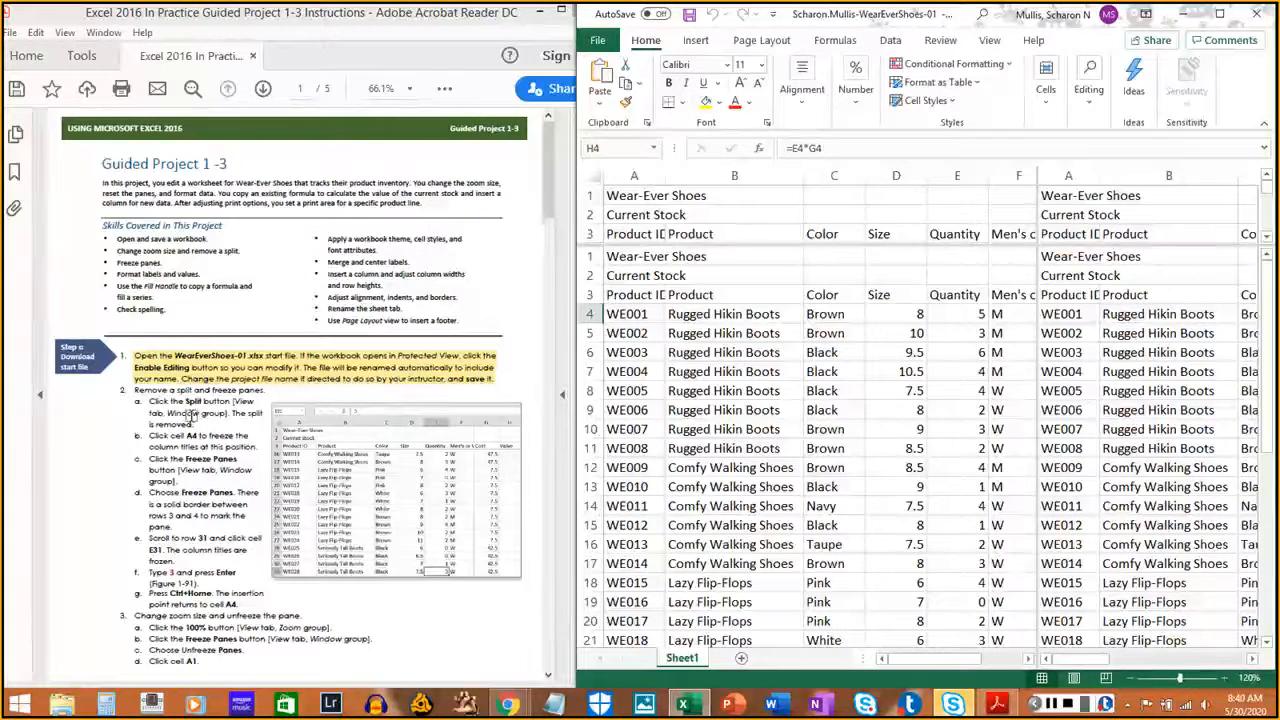
left_click(990, 42)
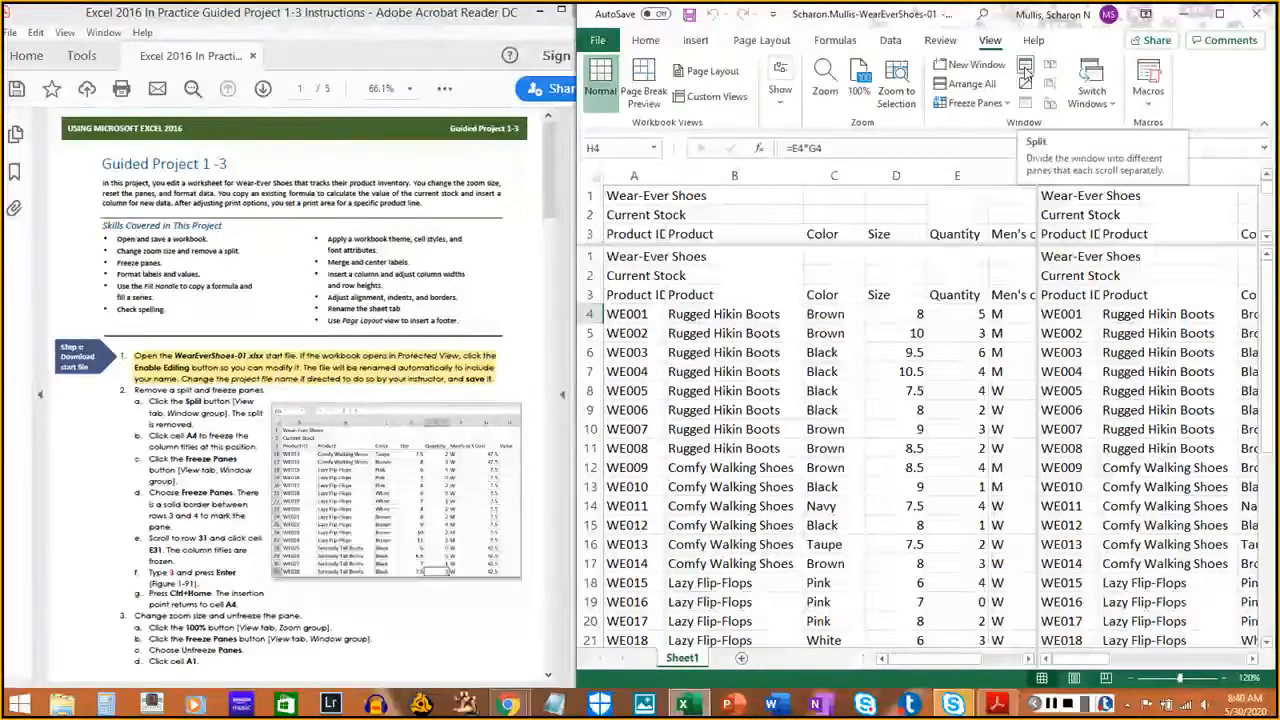
left_click(1025, 75)
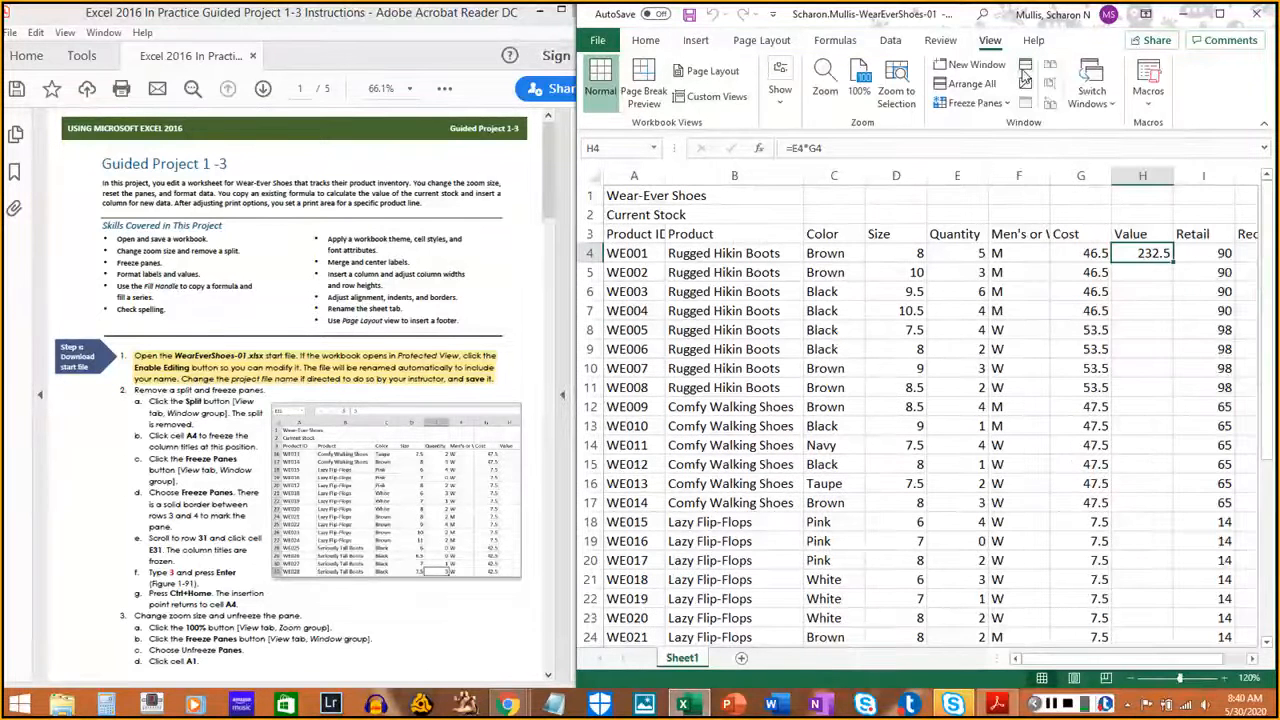
left_click_drag(149, 401, 196, 426)
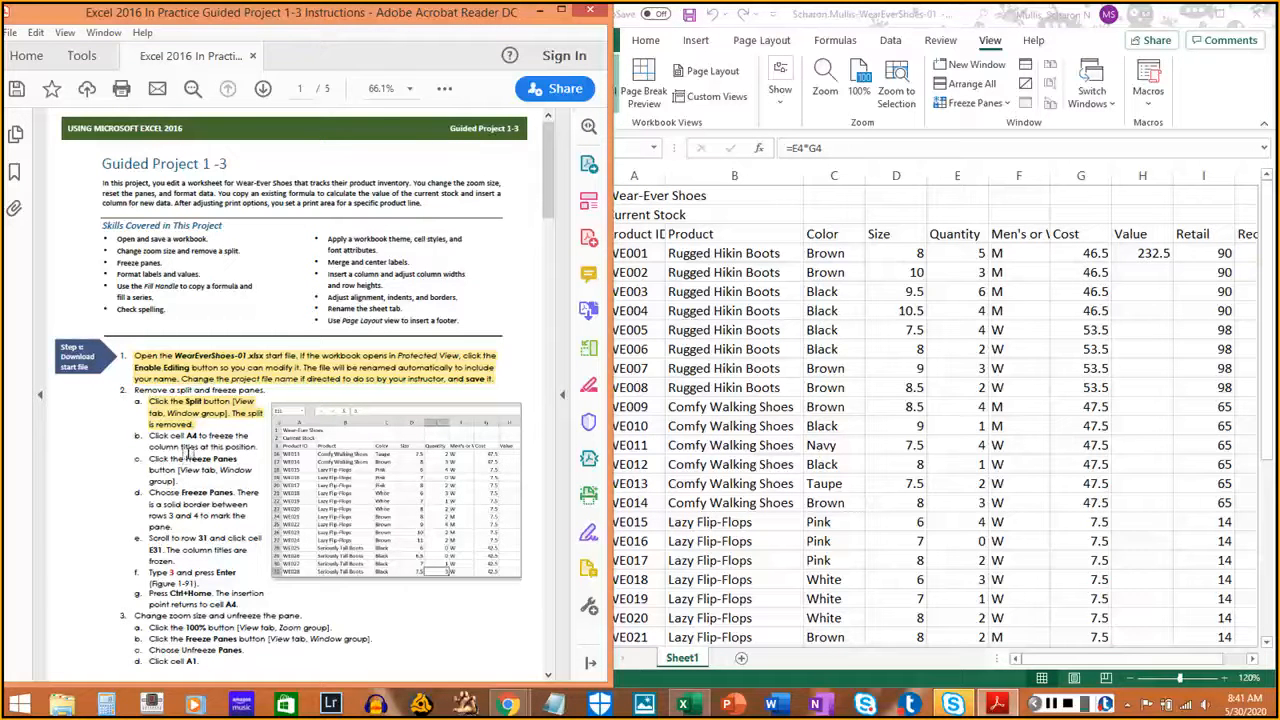
Select cell A4 in the worksheet and highlight instruction 2b in the PDF
left_click(849, 374)
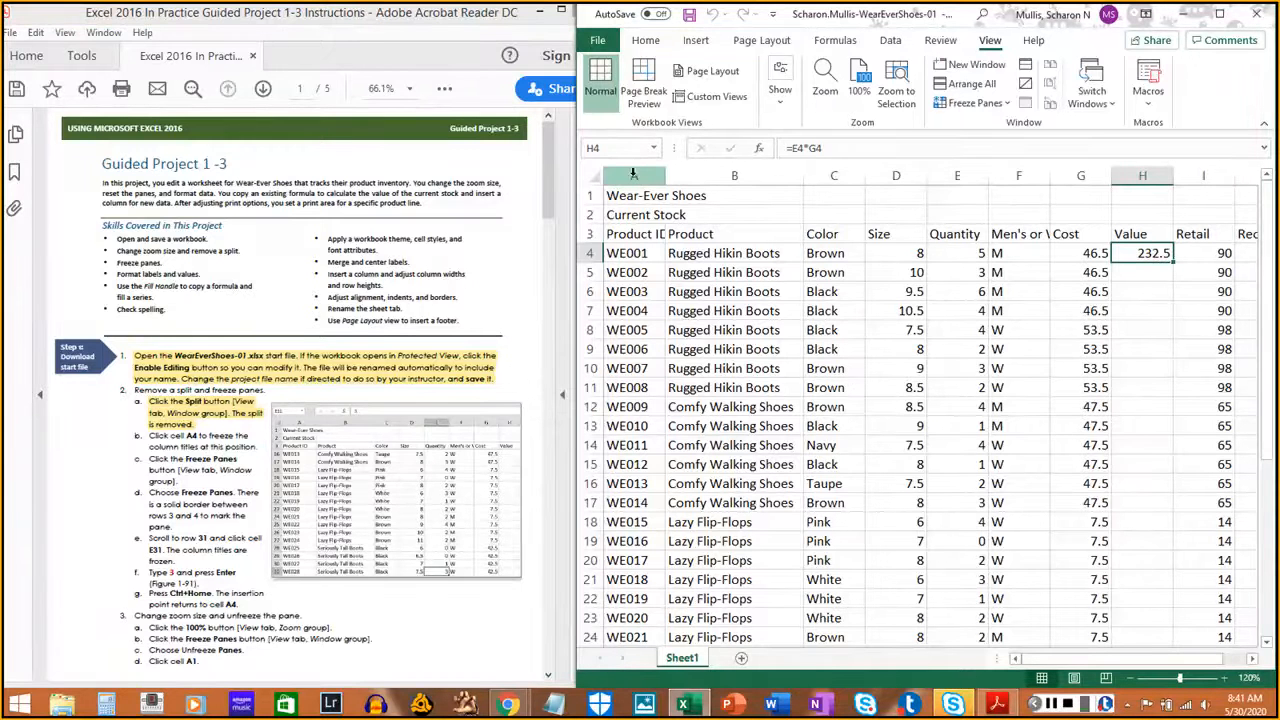
left_click(621, 258)
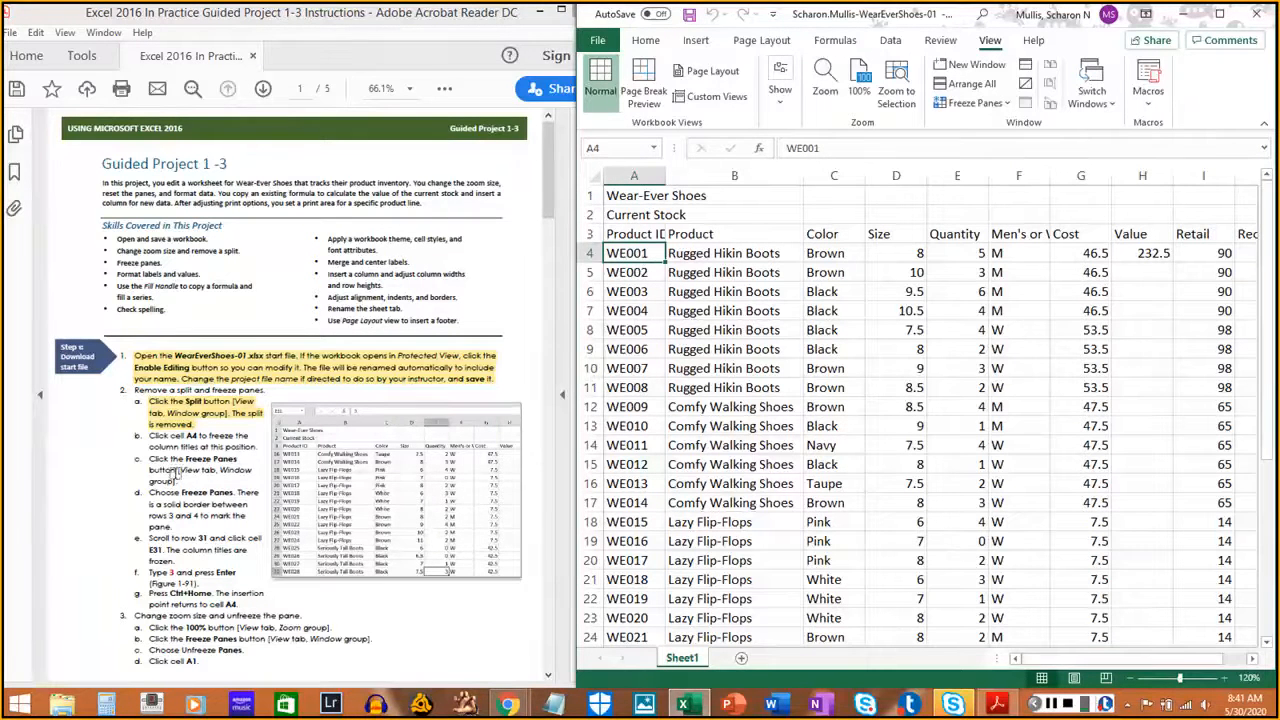
left_click_drag(148, 434, 258, 444)
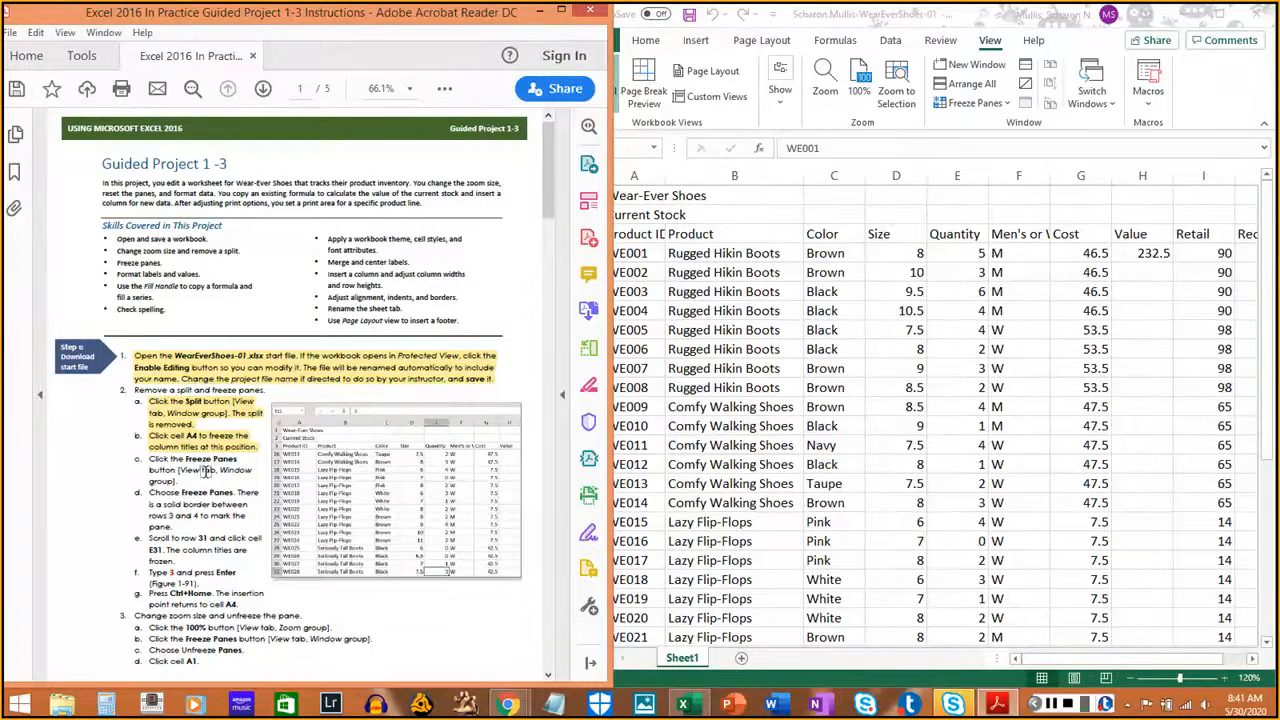
Freeze the panes at cell A4 in the worksheet and highlight instructions 2c and 2d in the PDF
left_click(990, 45)
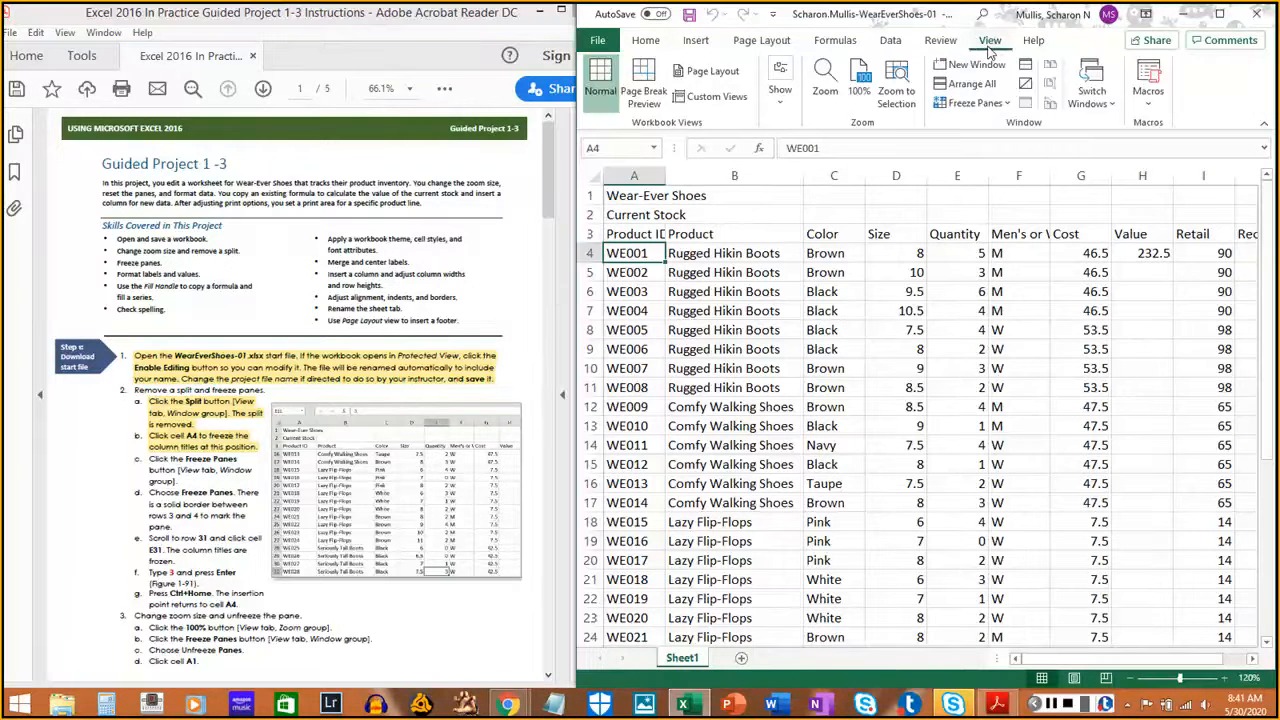
left_click(978, 104)
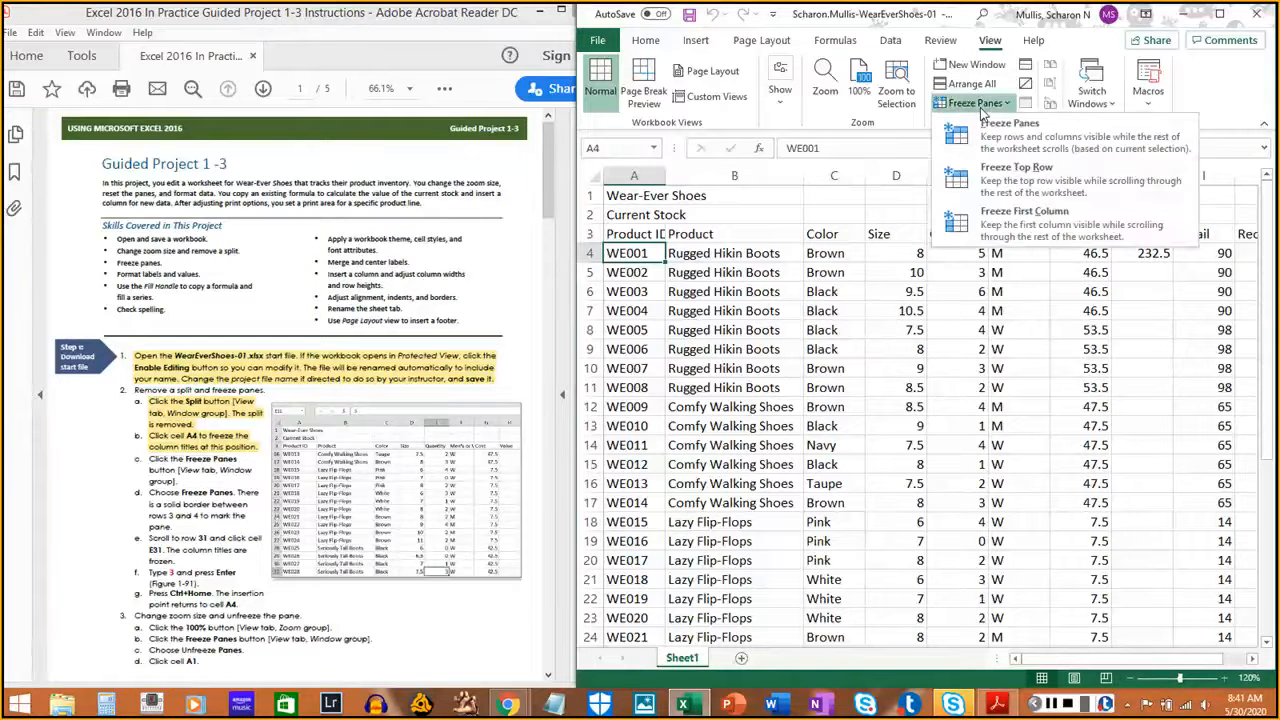
left_click(1033, 143)
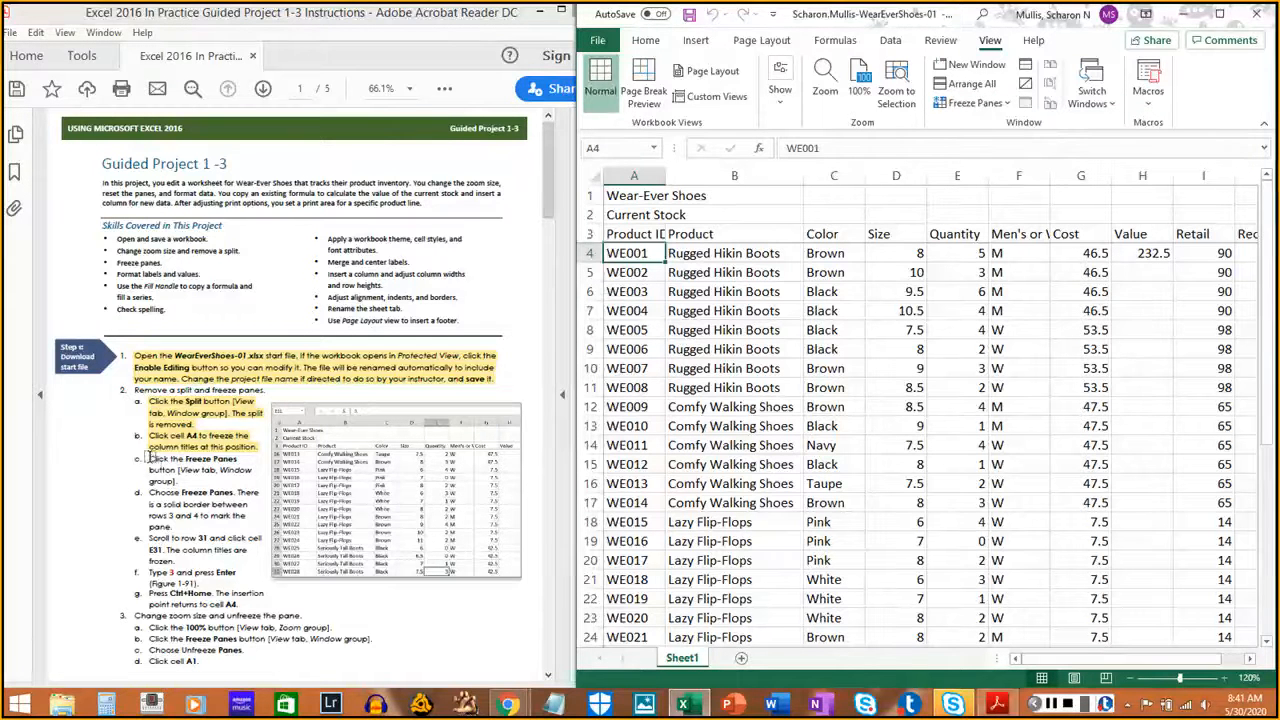
left_click_drag(150, 458, 176, 527)
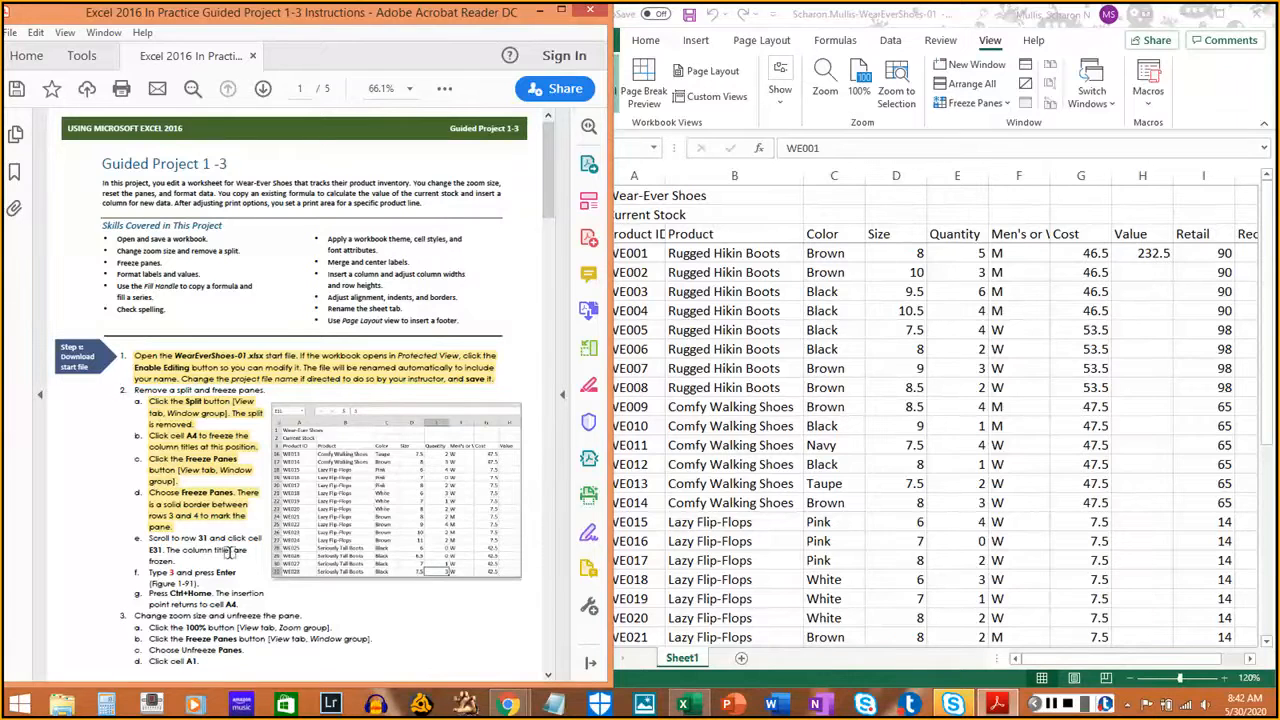
Examine the frozen column titles in row 3 from Product ID through Cost while viewing the rows further down the worksheet
left_click(748, 291)
left_click(645, 253)
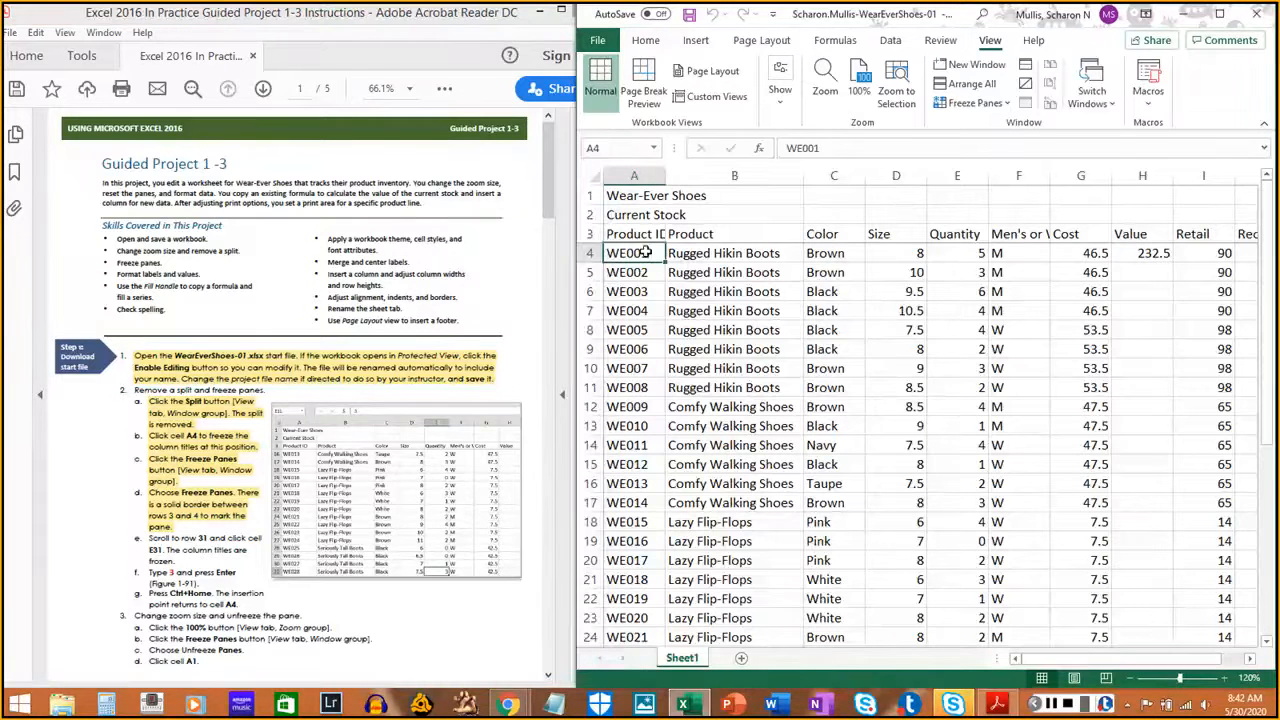
scroll(670, 272, "down", 1)
scroll(670, 272, "down", 2)
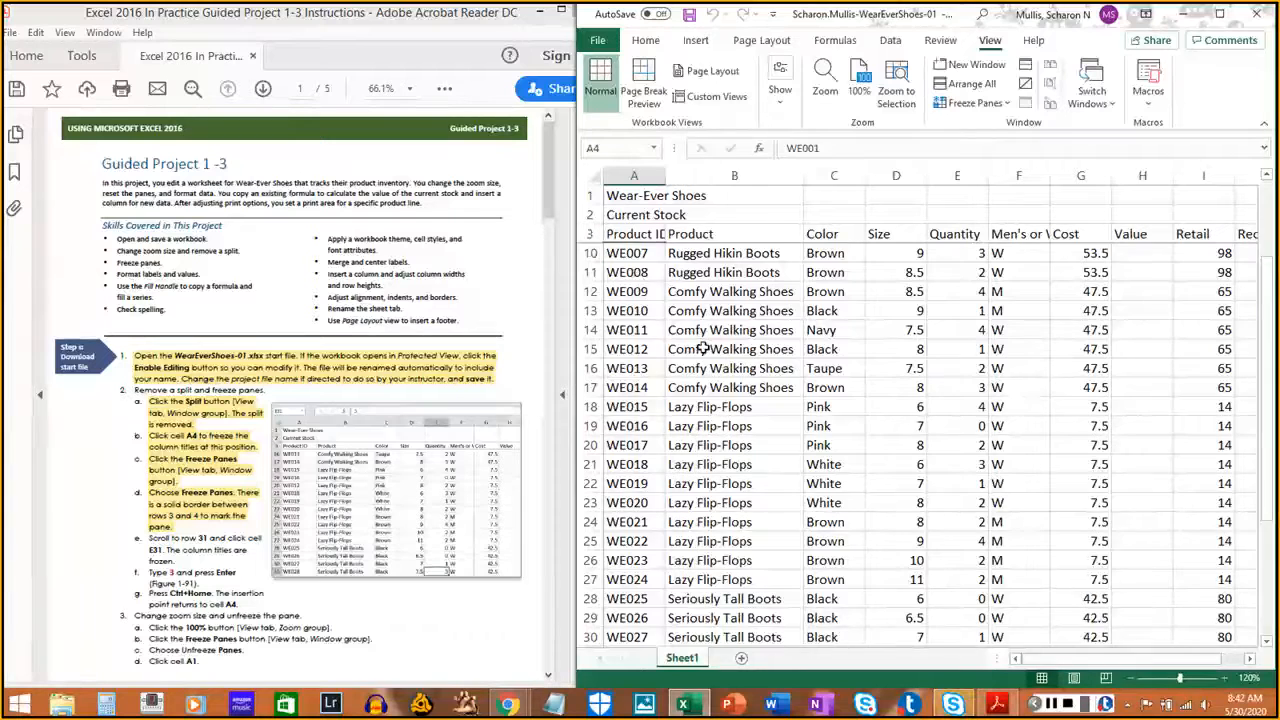
scroll(704, 347, "down", 3)
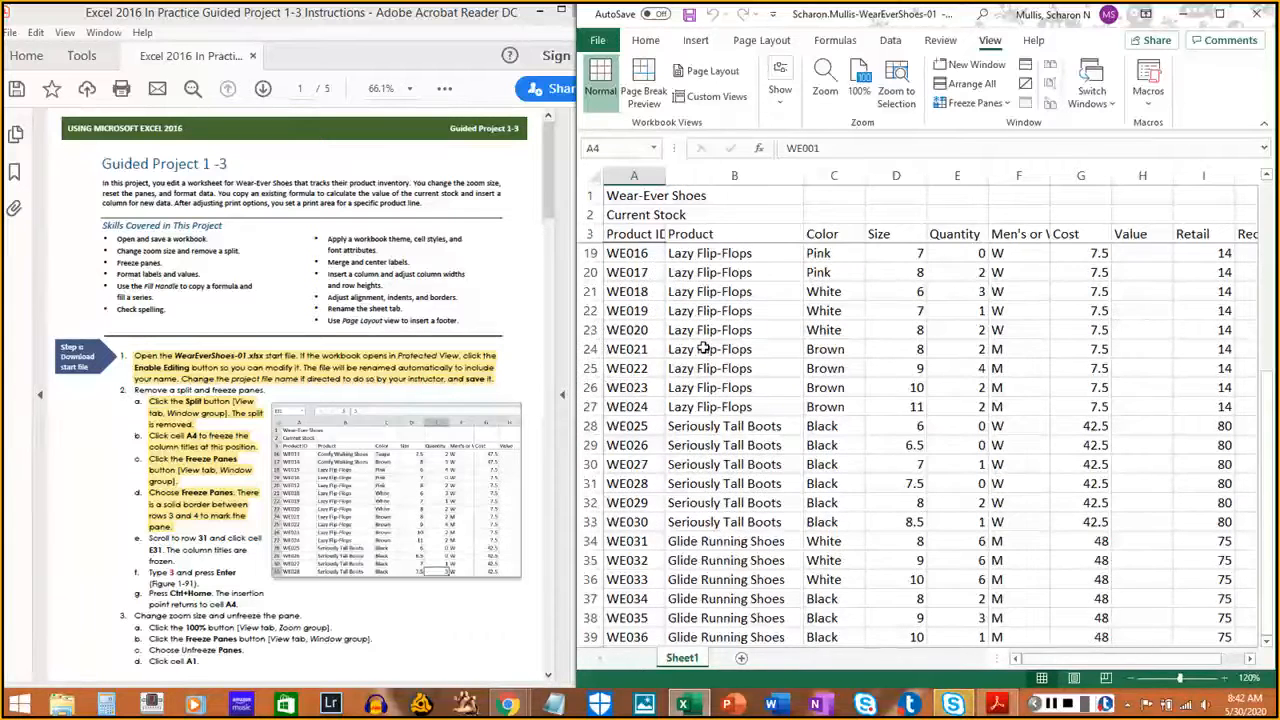
scroll(704, 347, "down", 1)
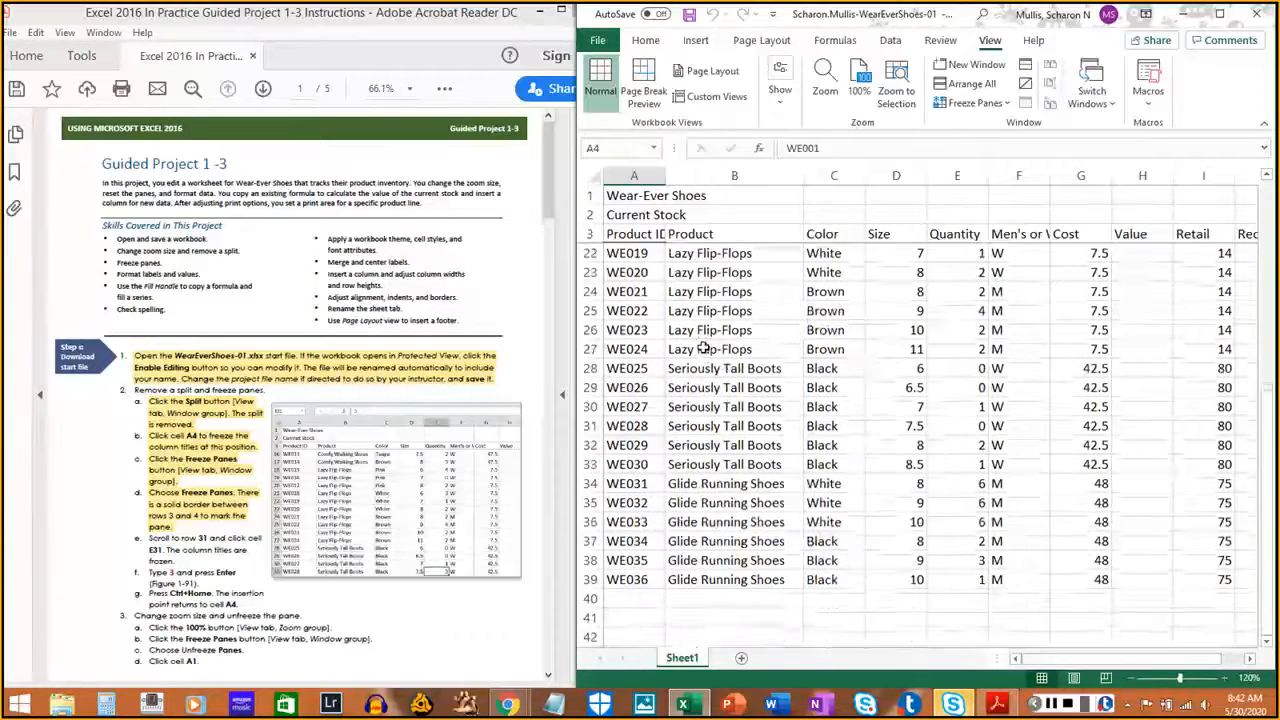
left_click(640, 236)
left_click(695, 236)
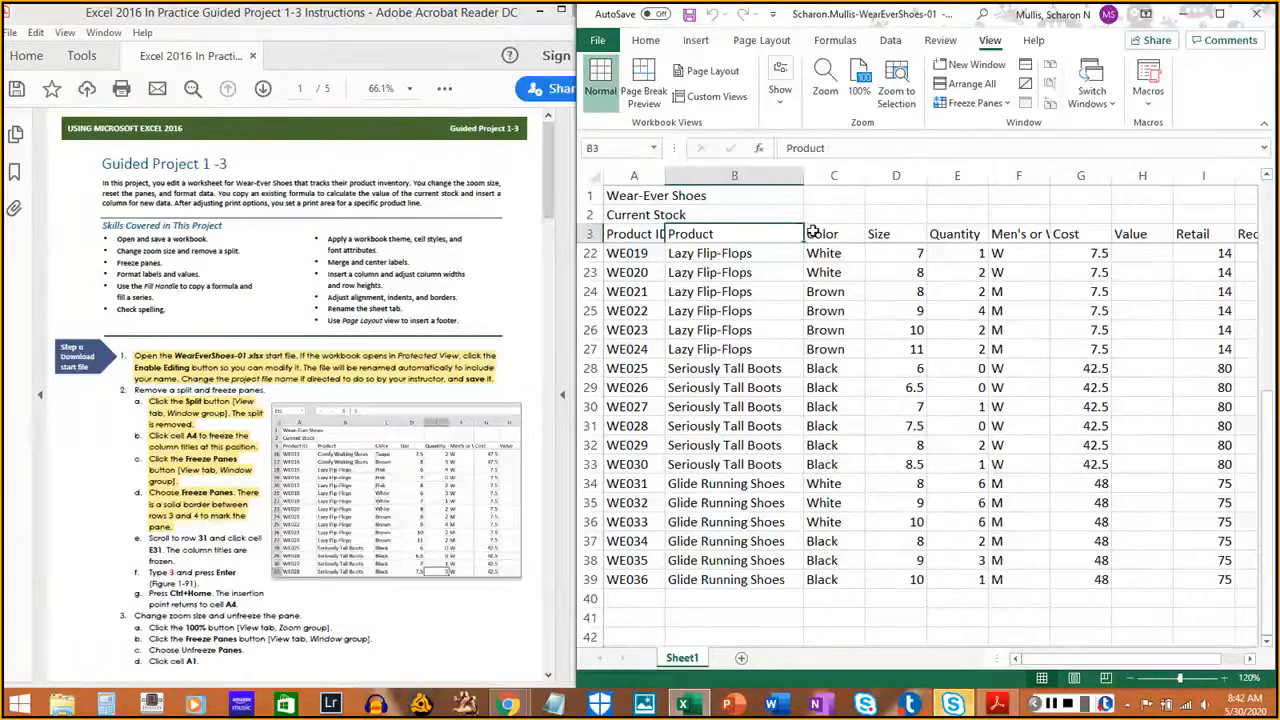
left_click(813, 234)
left_click(900, 234)
left_click(948, 234)
left_click(1012, 234)
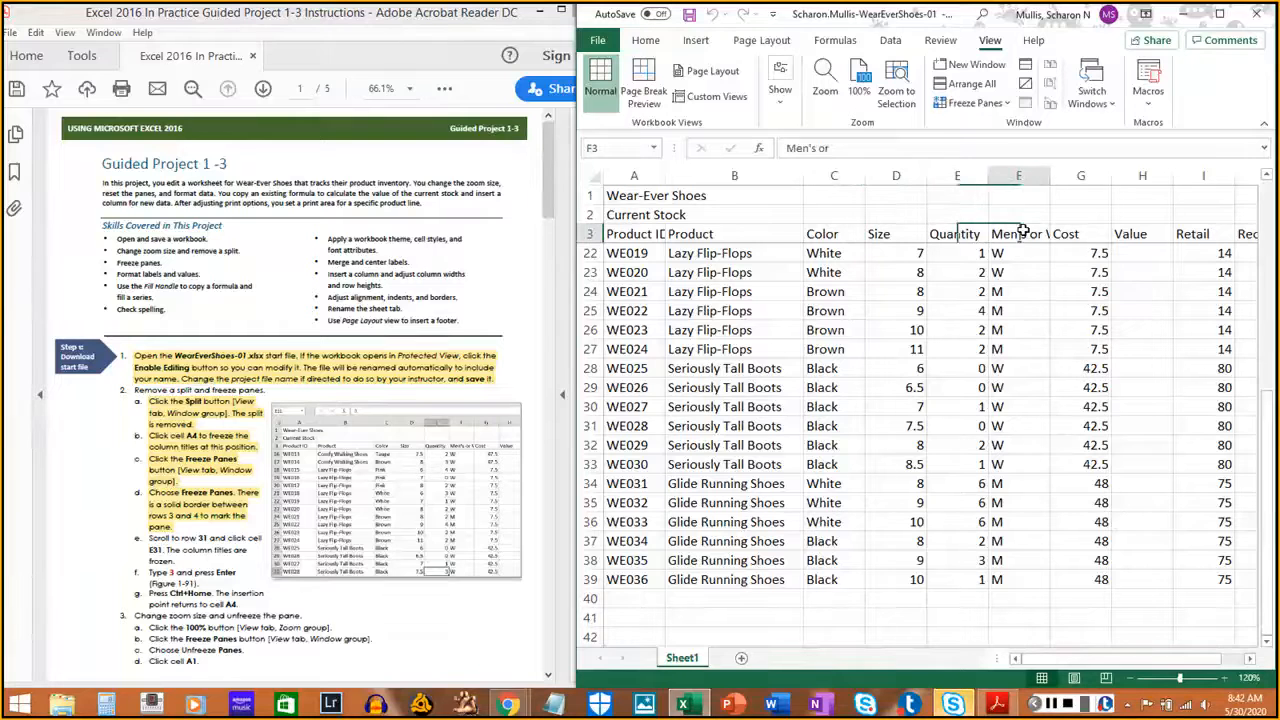
left_click(1082, 234)
scroll(795, 303, "down", 1)
scroll(795, 303, "down", 4)
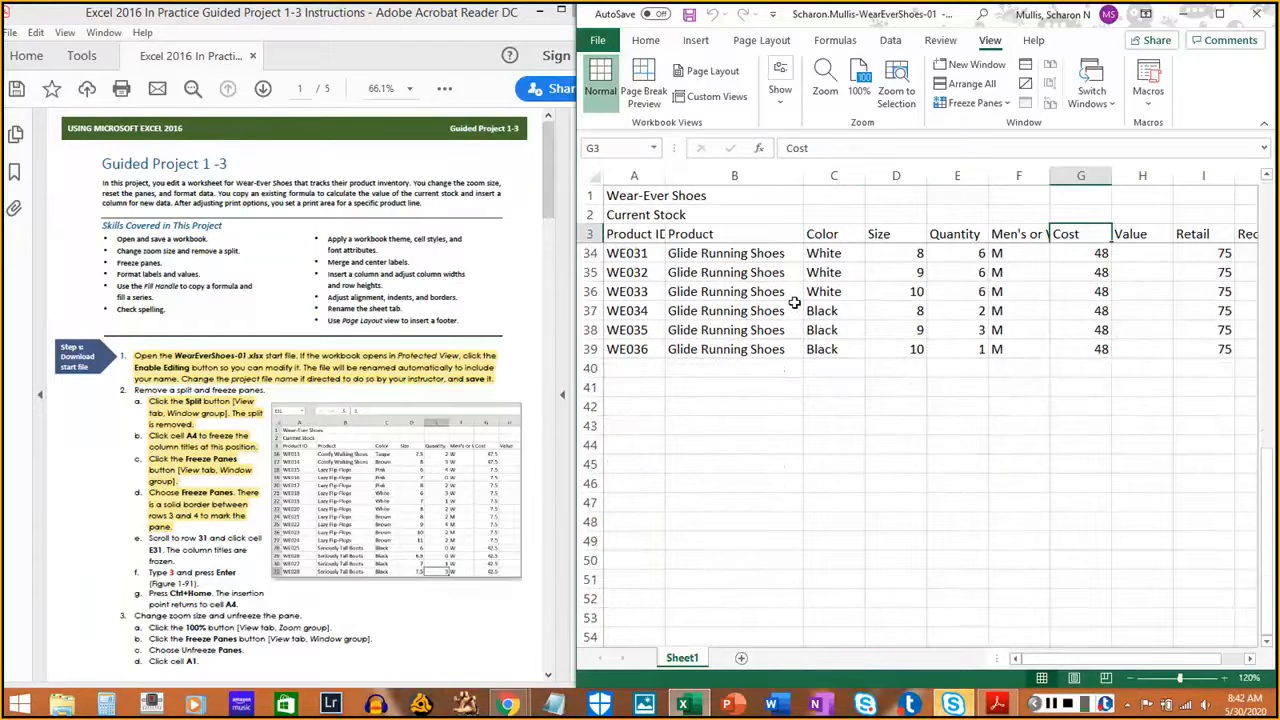
Select cell E31 in the Quantity column and highlight instruction 2e in the PDF
scroll(795, 303, "up", 3)
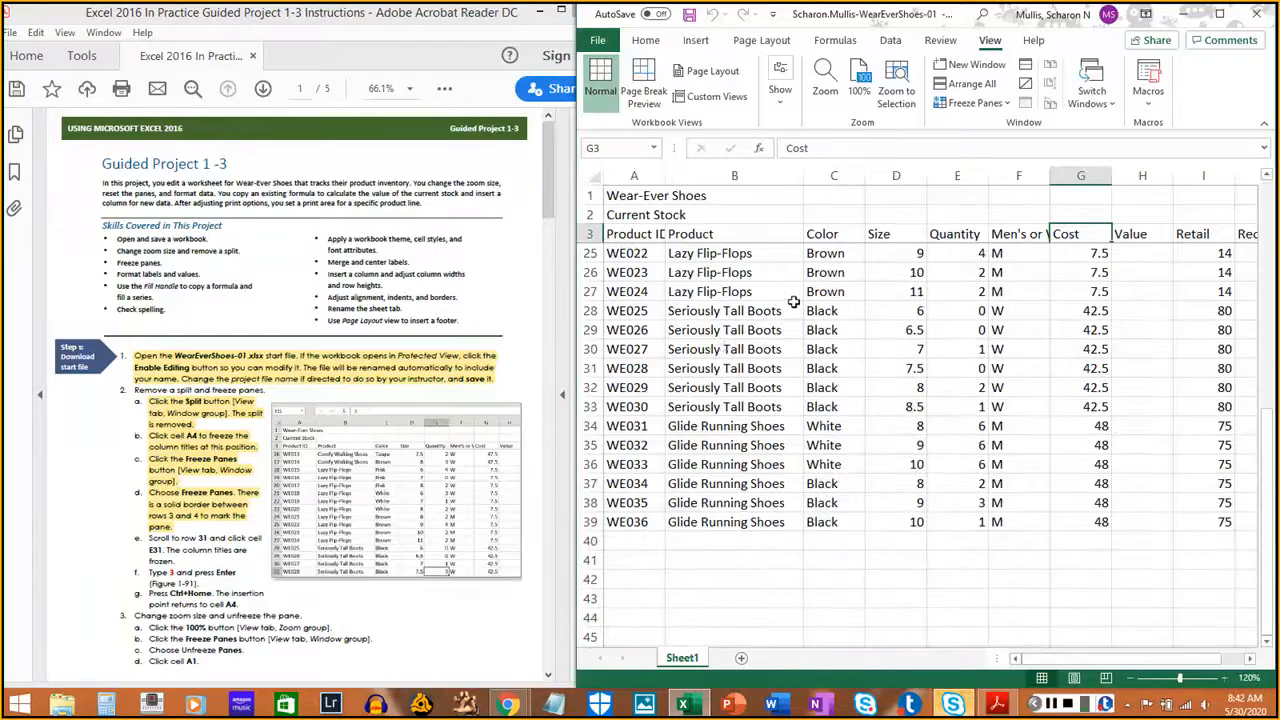
left_click(626, 370)
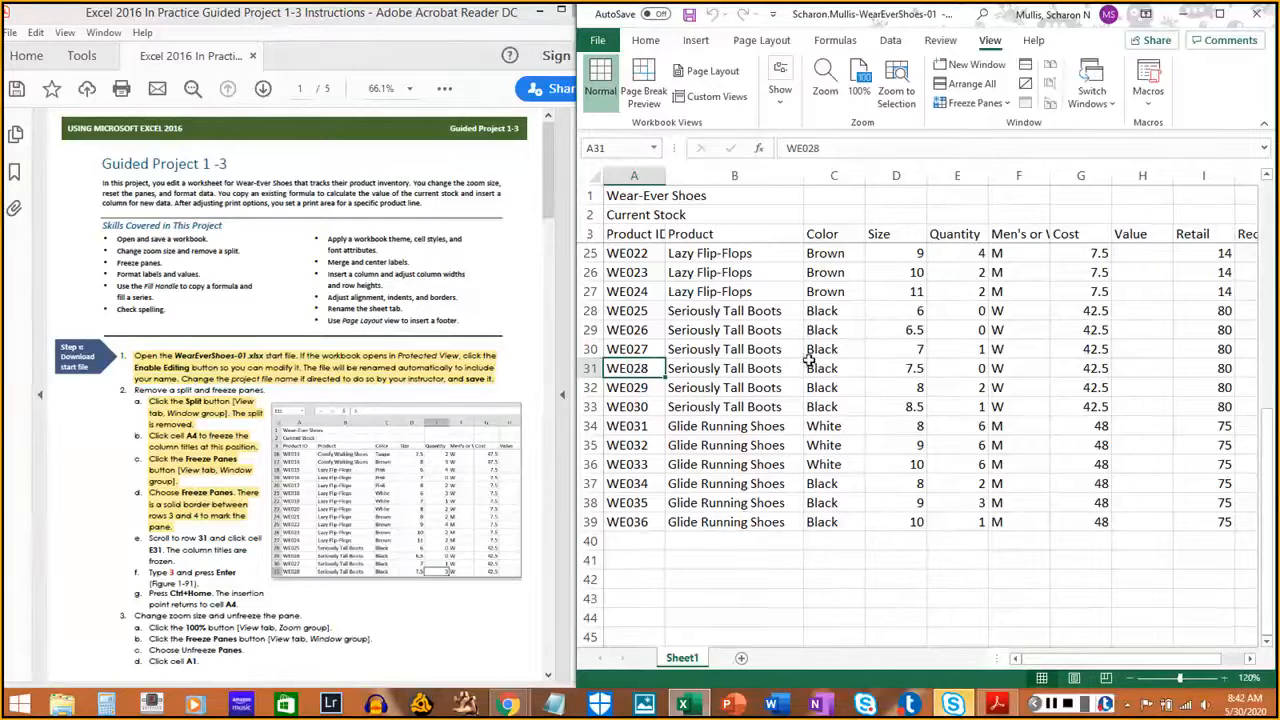
left_click(970, 366)
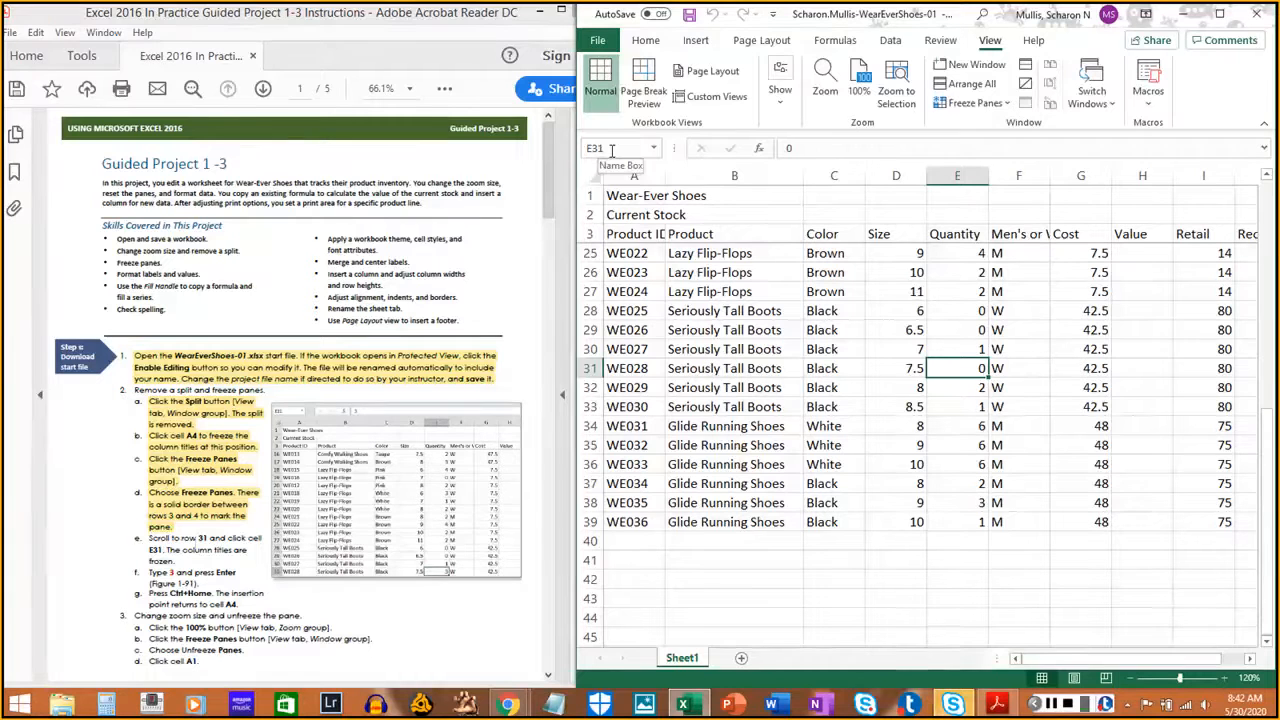
left_click(147, 538)
left_click_drag(148, 538, 175, 561)
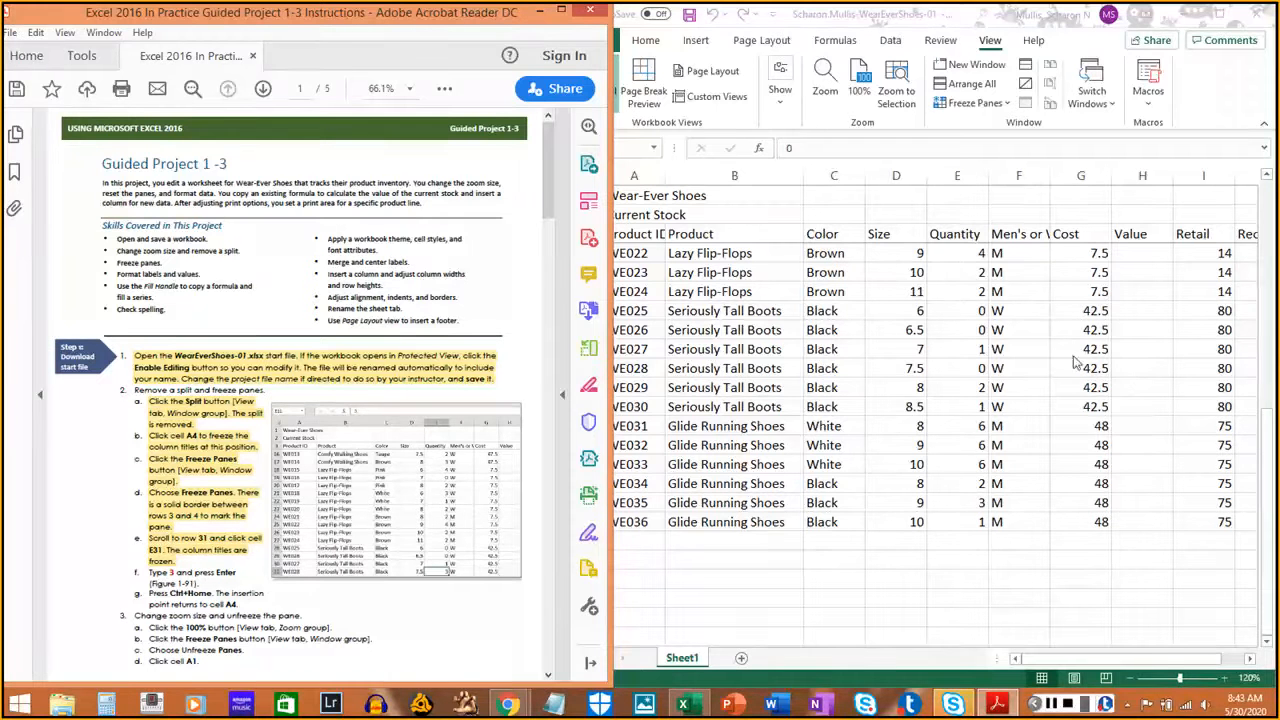
Enter 3 as the quantity in cell E31 and highlight instruction 2f in the PDF
left_click(972, 369)
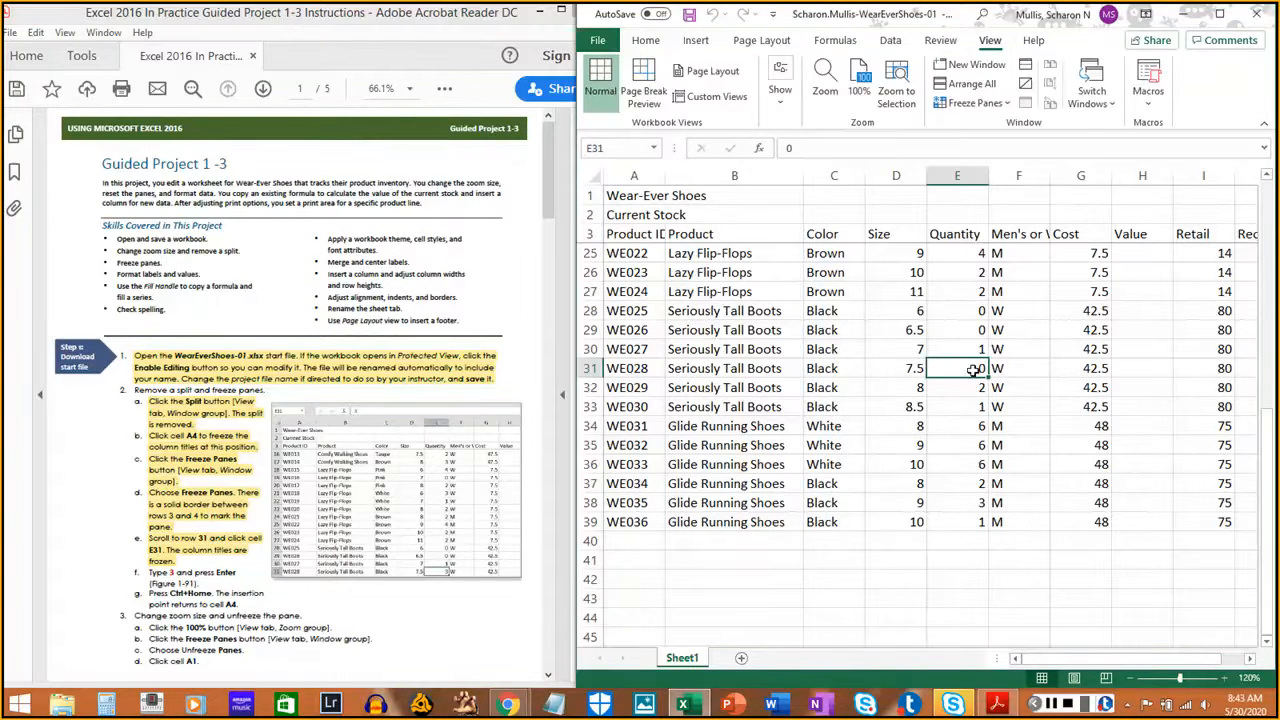
type("3")
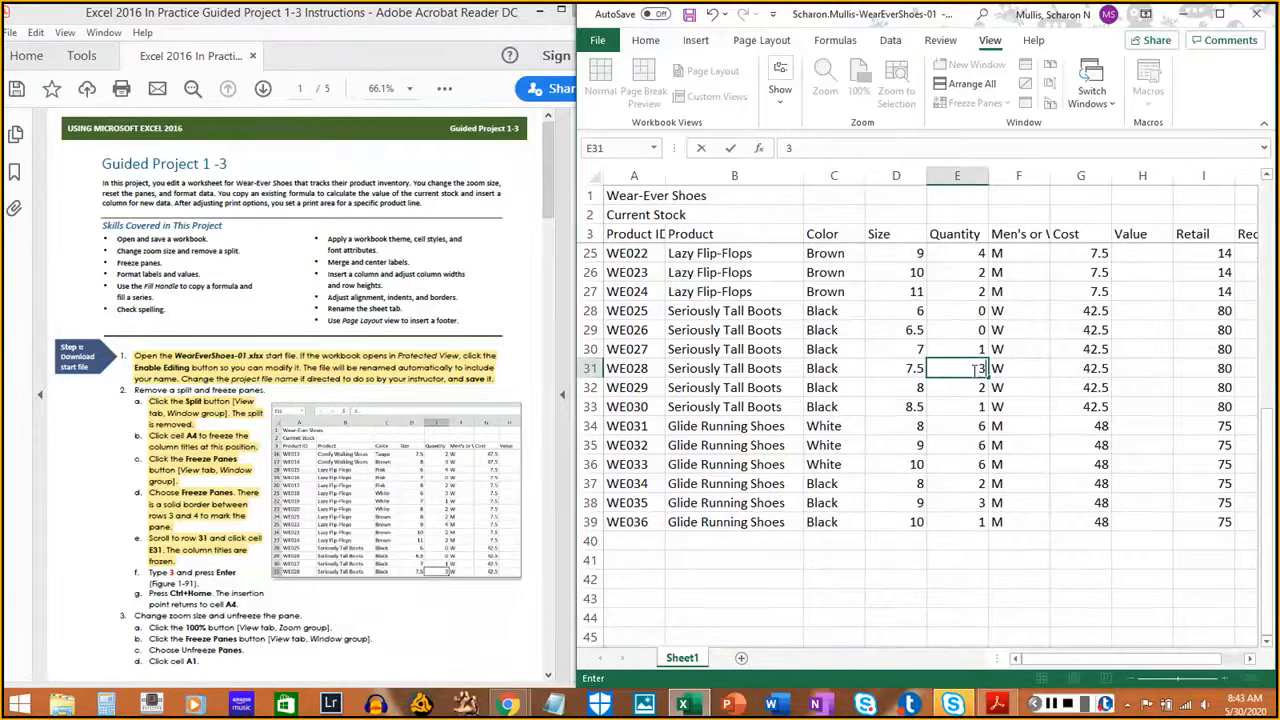
key("Return")
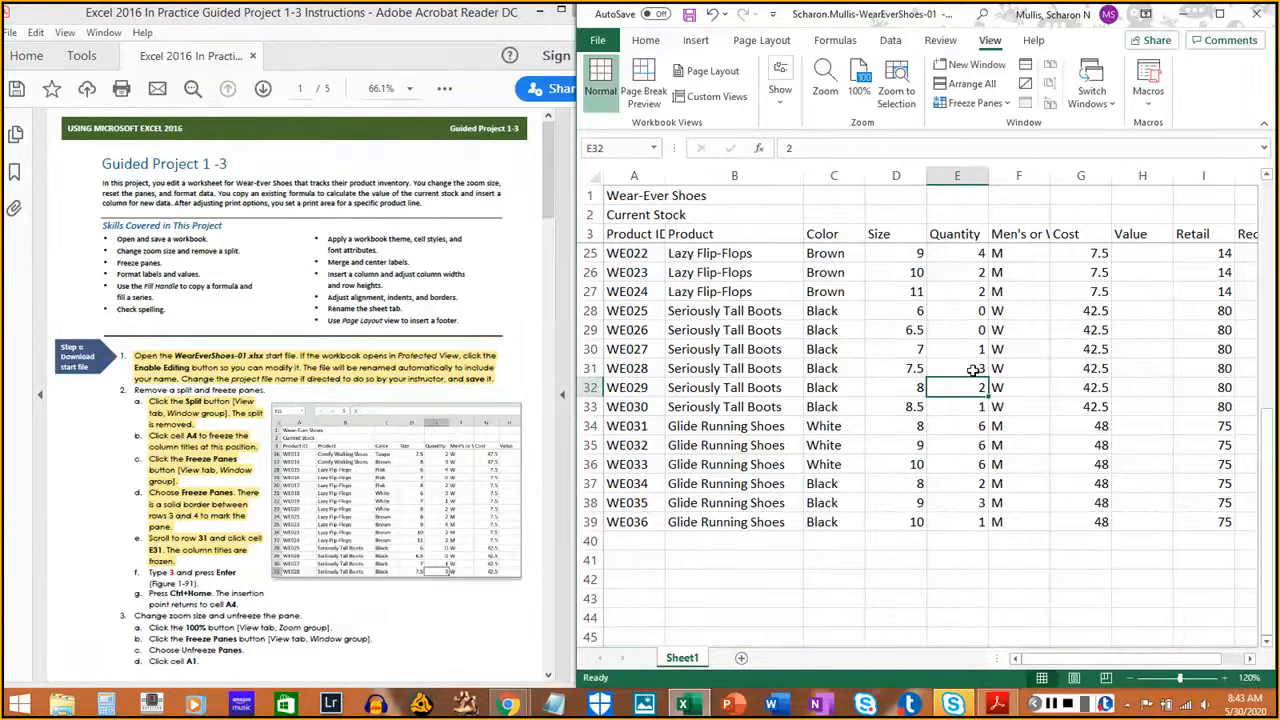
left_click(152, 572)
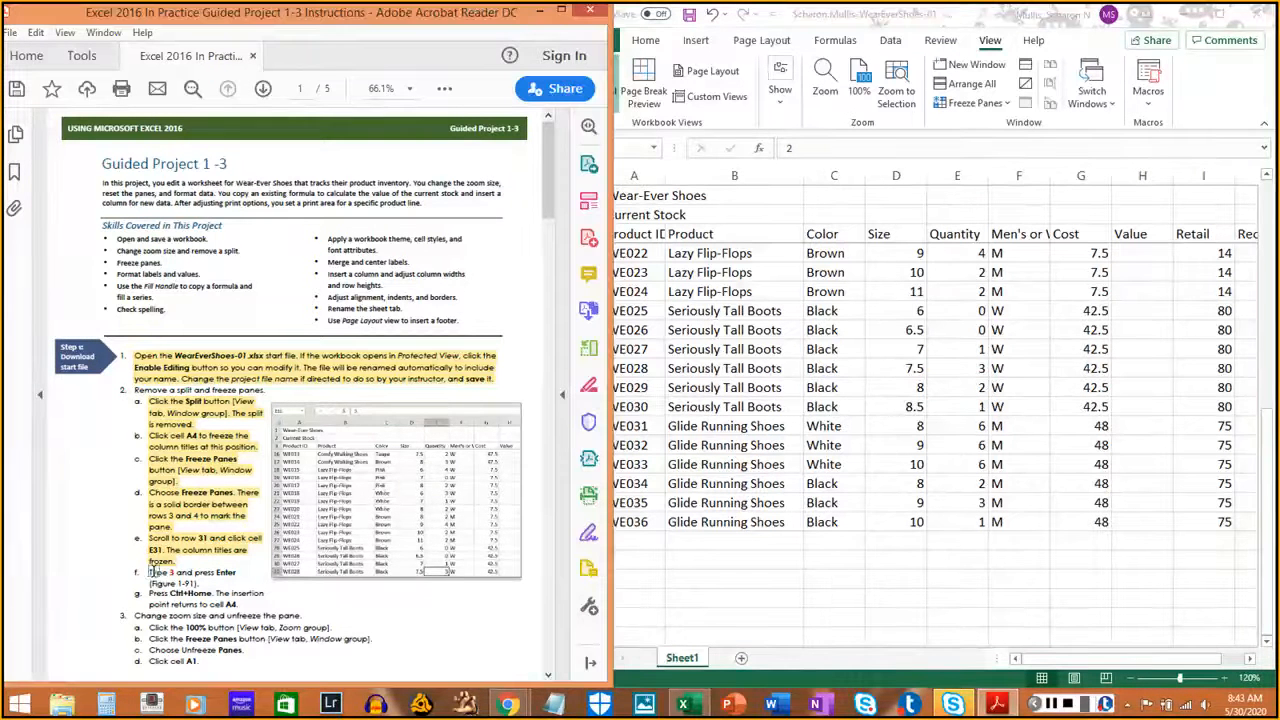
left_click_drag(152, 572, 203, 586)
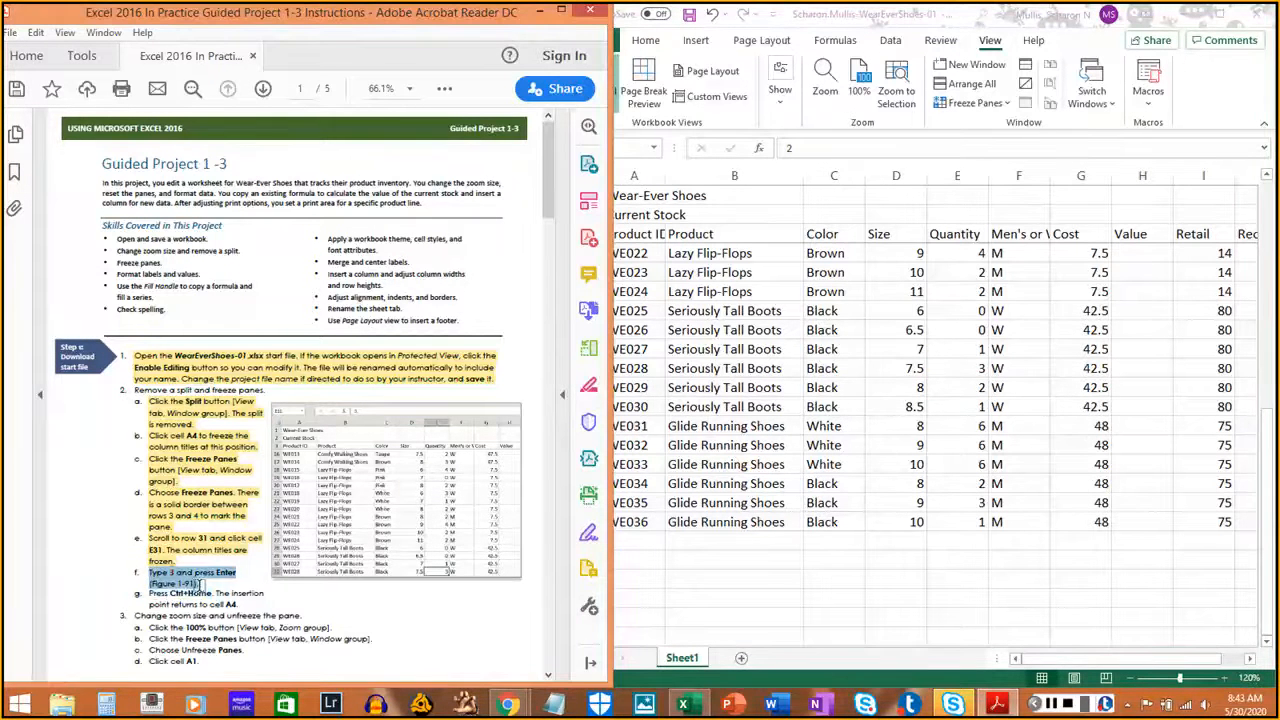
left_click(203, 586)
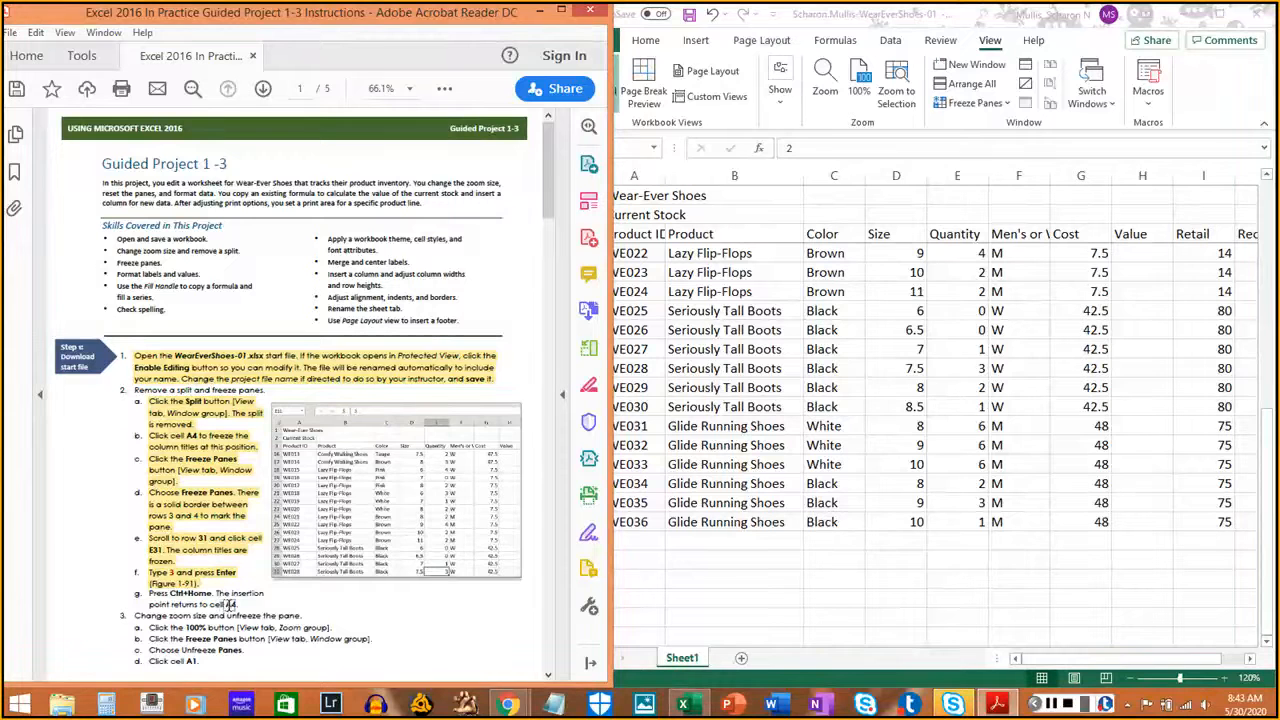
Return to cell A4 in the worksheet and highlight instruction 2g and the step 2 heading in the PDF
left_click(818, 440)
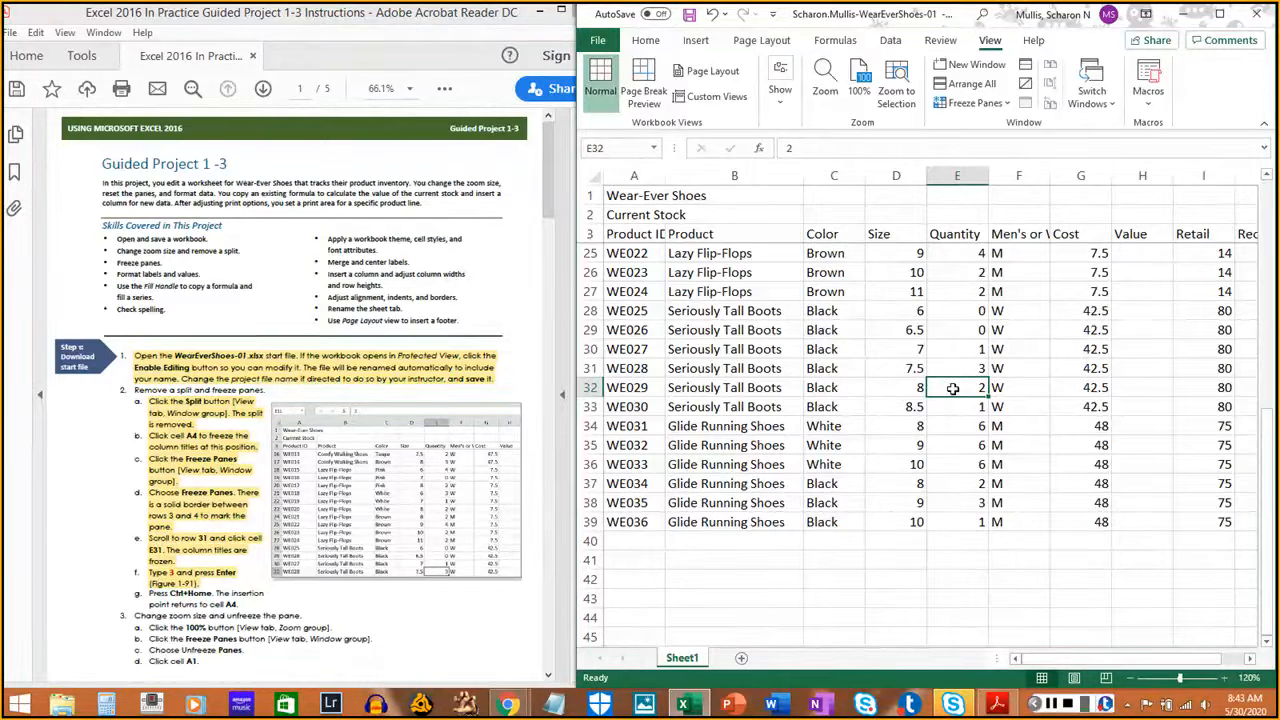
key("ctrl+Home")
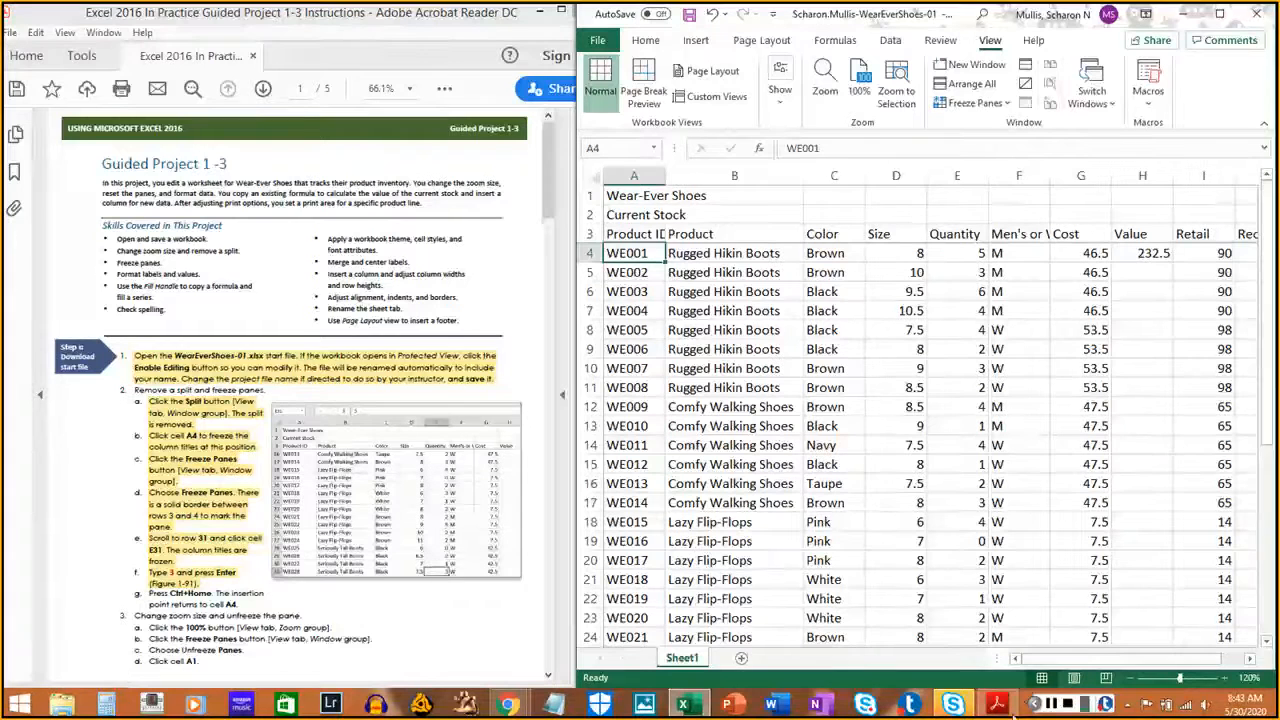
left_click(1050, 705)
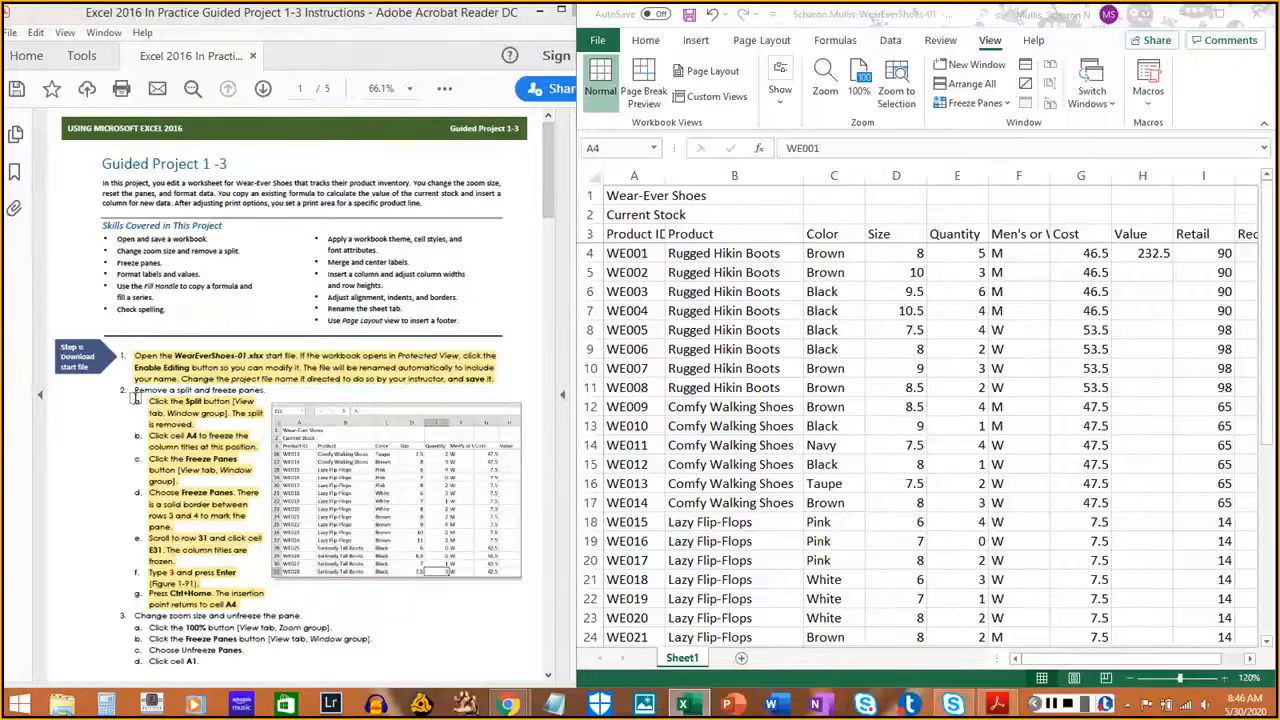
left_click_drag(134, 392, 266, 390)
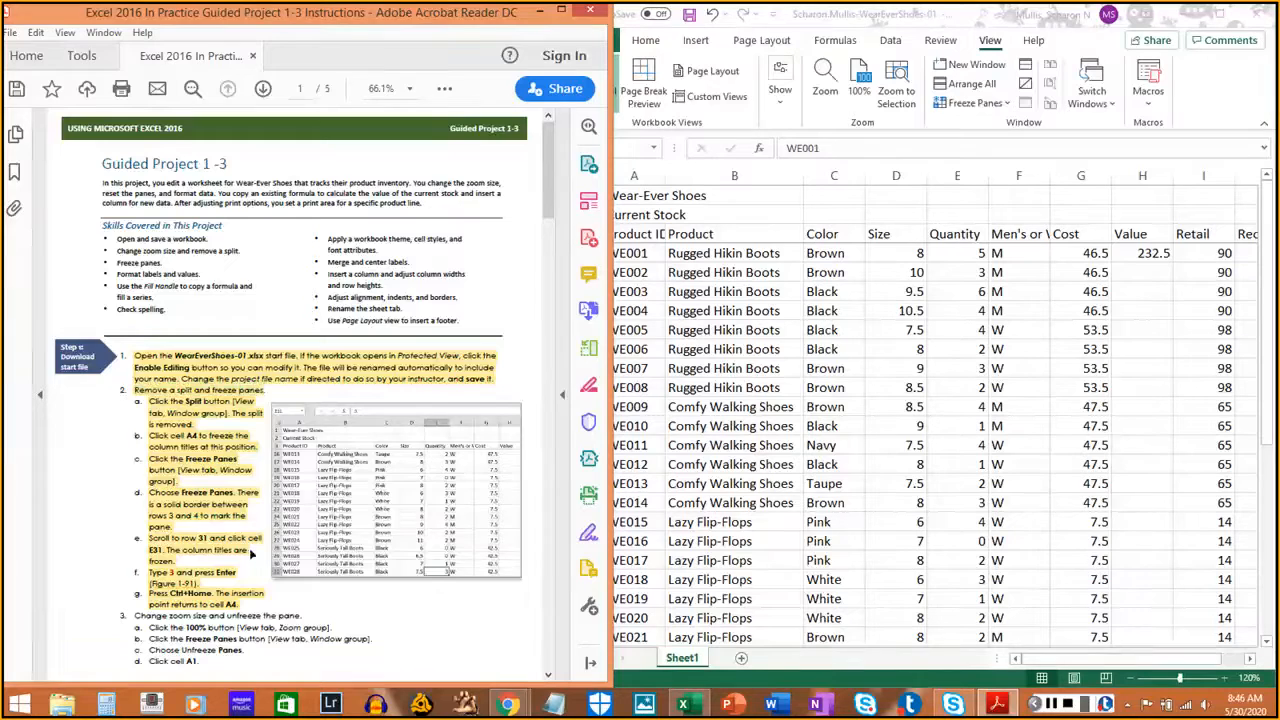
Set the worksheet zoom to 100% and highlight instruction 3a in the PDF
scroll(247, 556, "down", 5)
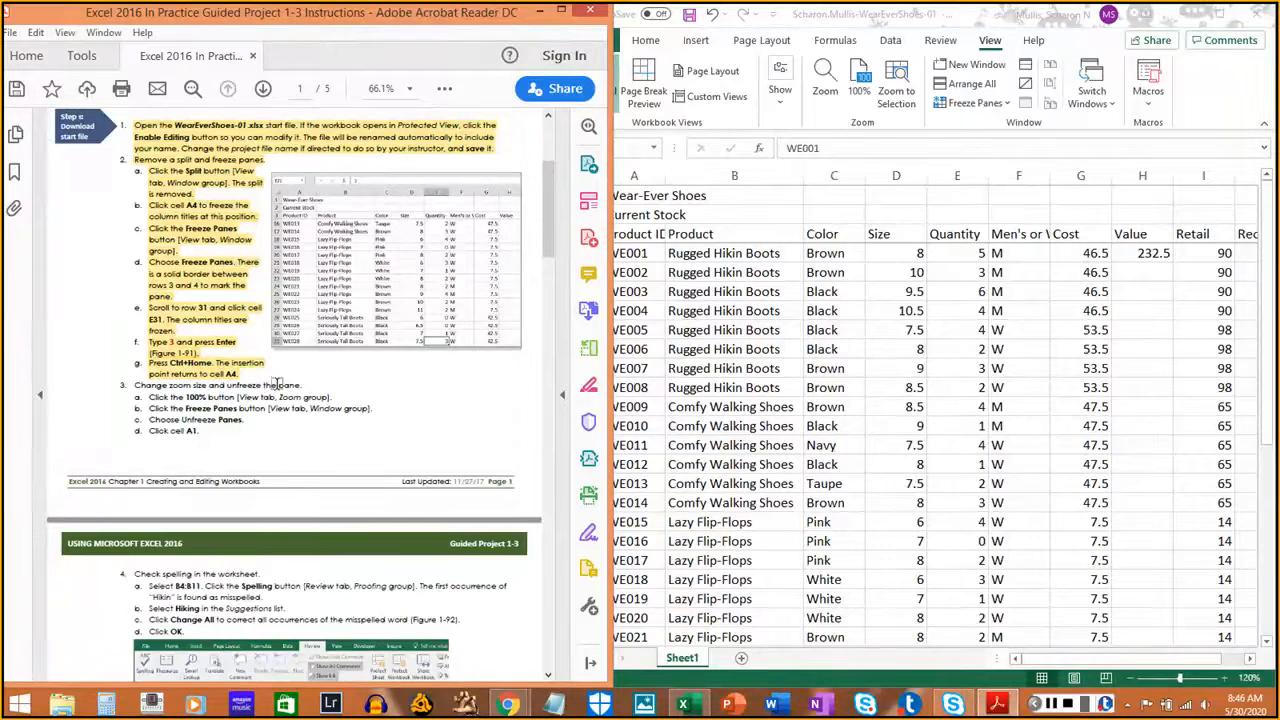
scroll(158, 425, "down", 1)
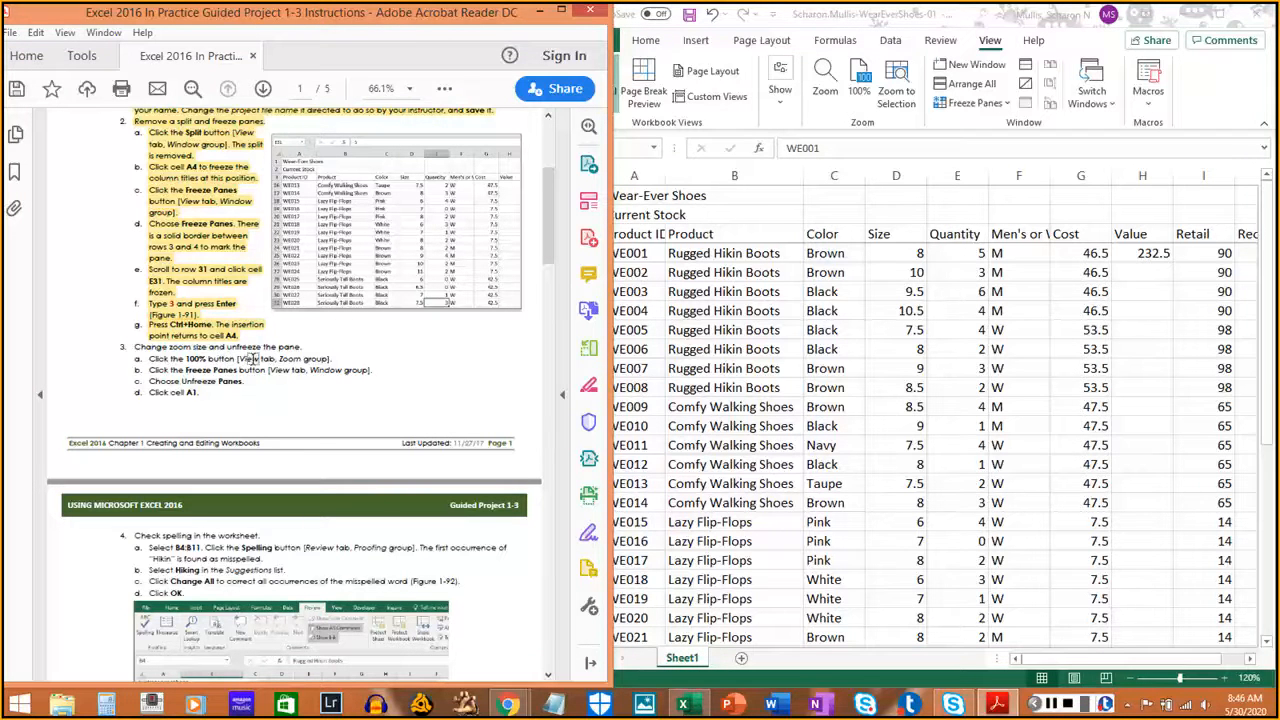
left_click(995, 42)
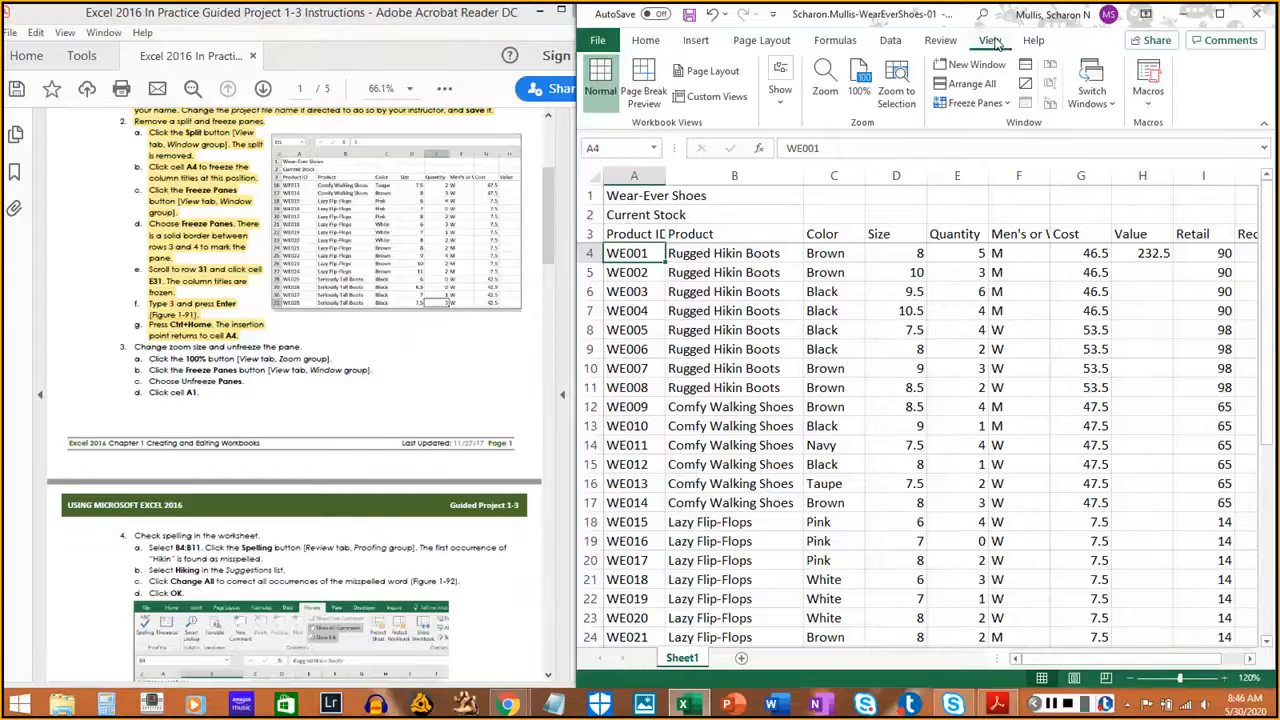
left_click(860, 90)
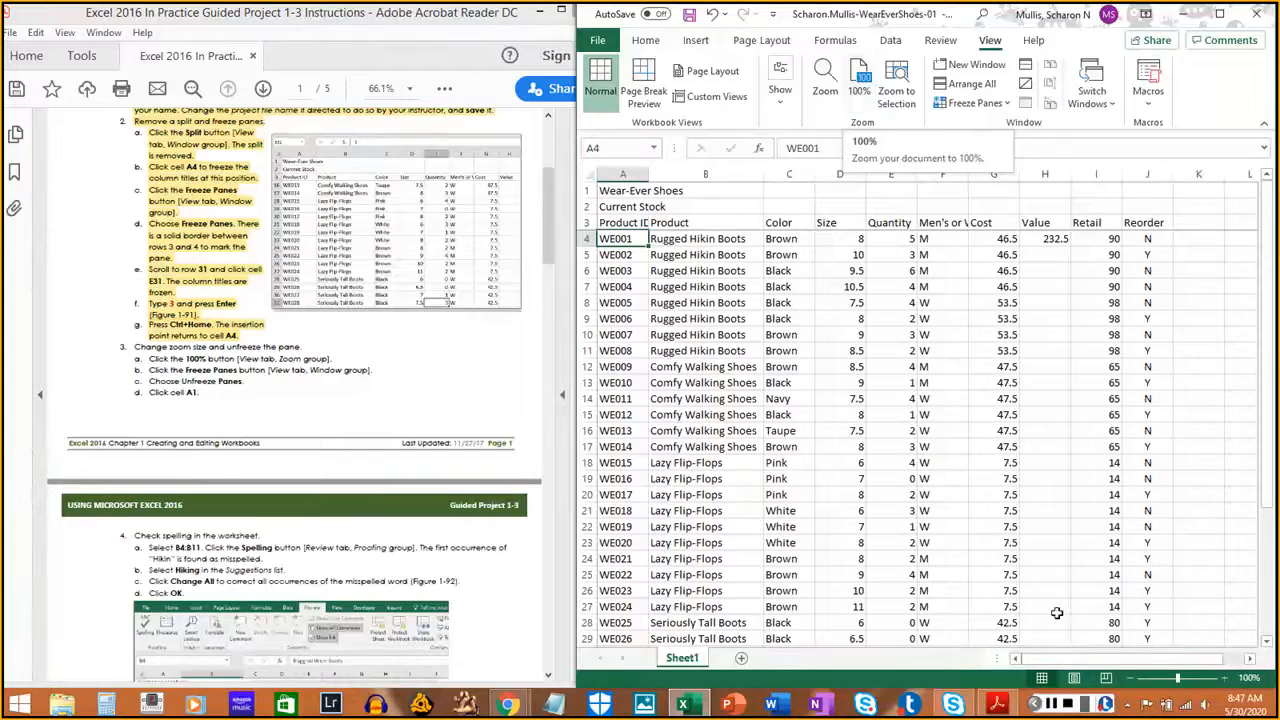
left_click(1249, 688)
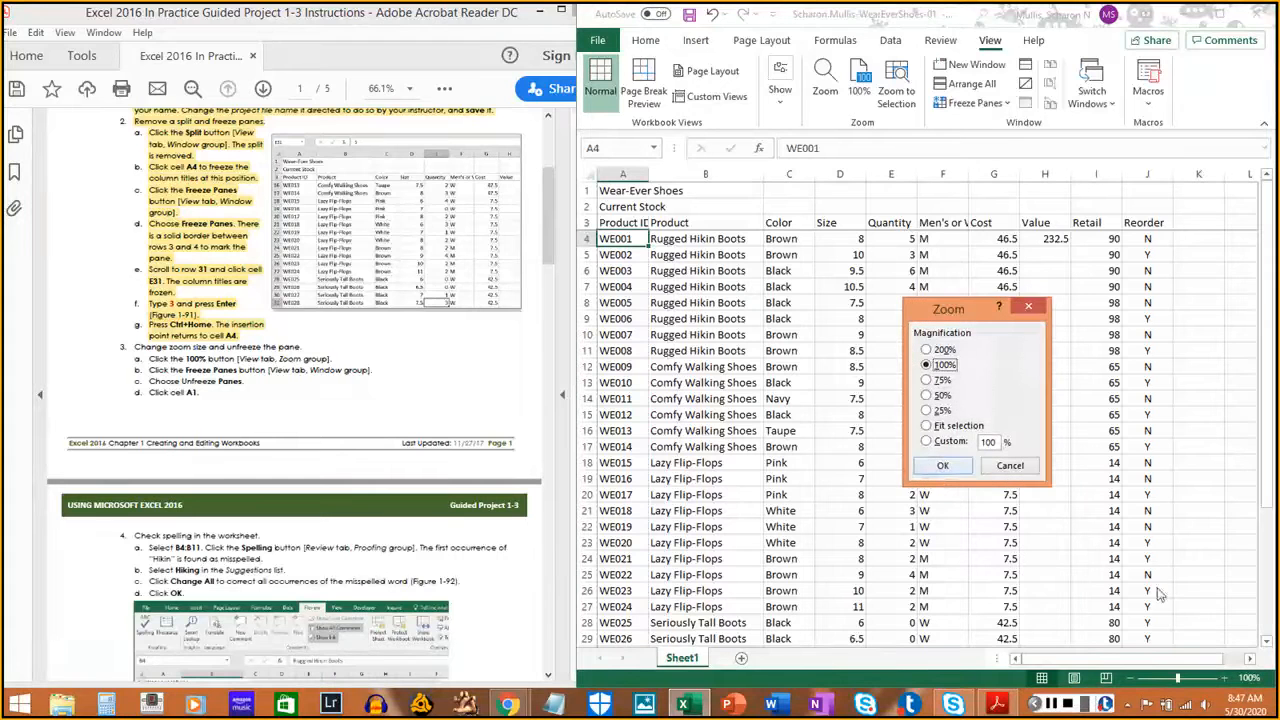
left_click(942, 466)
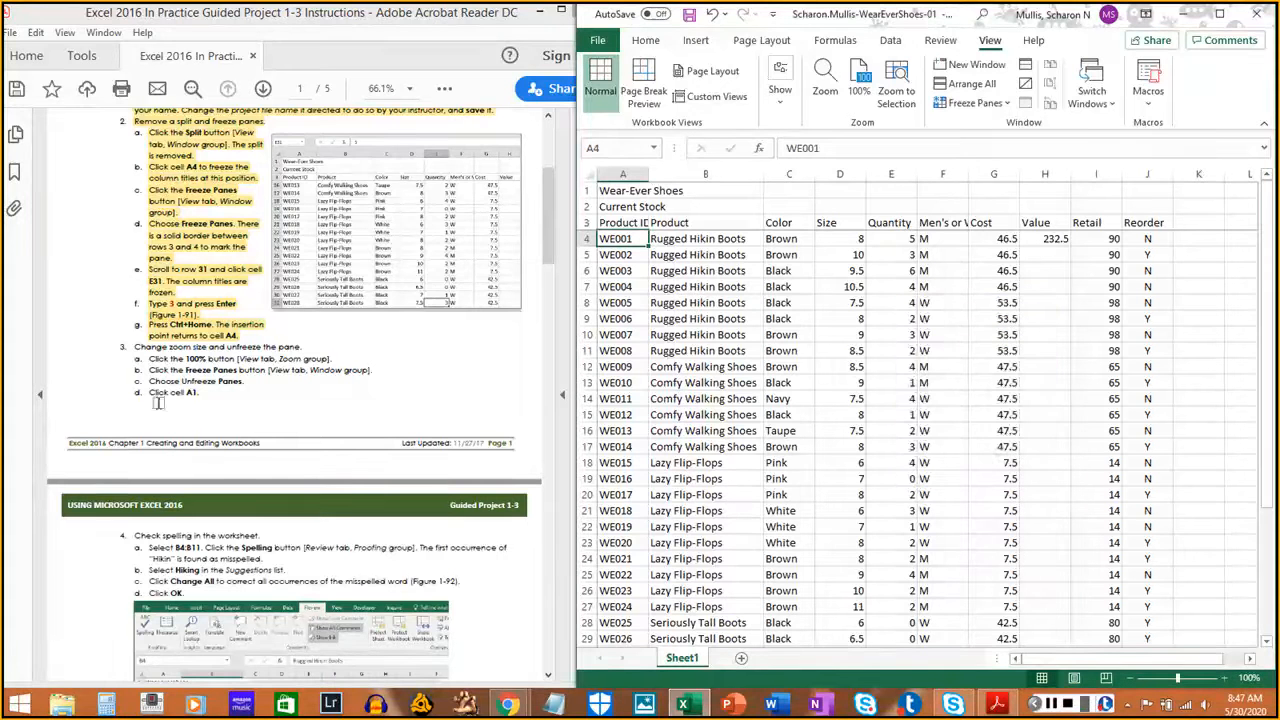
left_click_drag(147, 357, 329, 358)
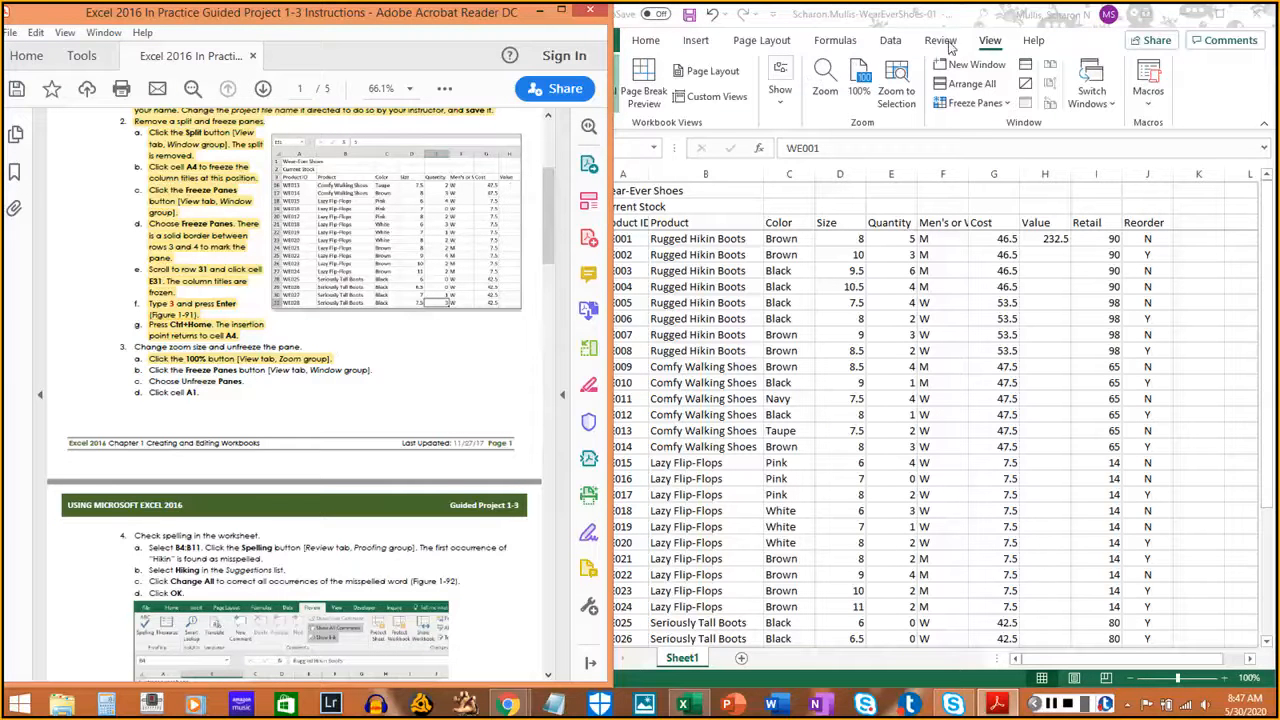
Unfreeze the worksheet panes and select cell A1
left_click(999, 47)
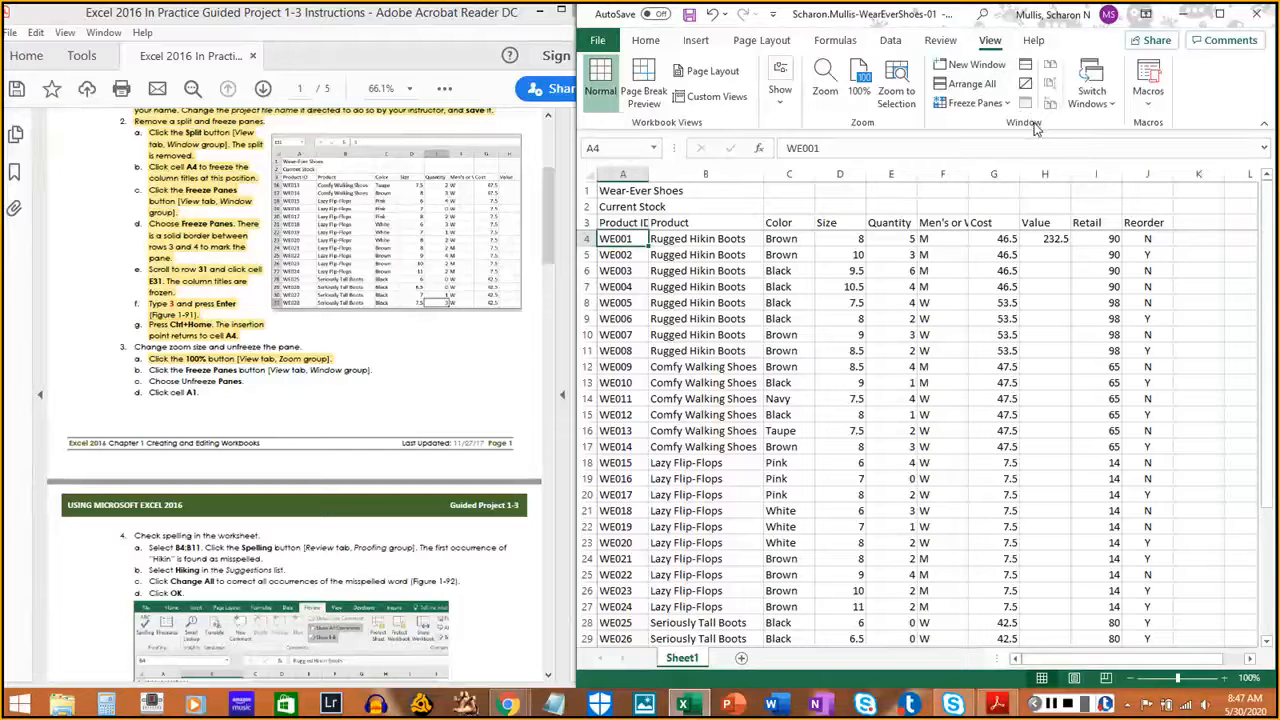
left_click(971, 104)
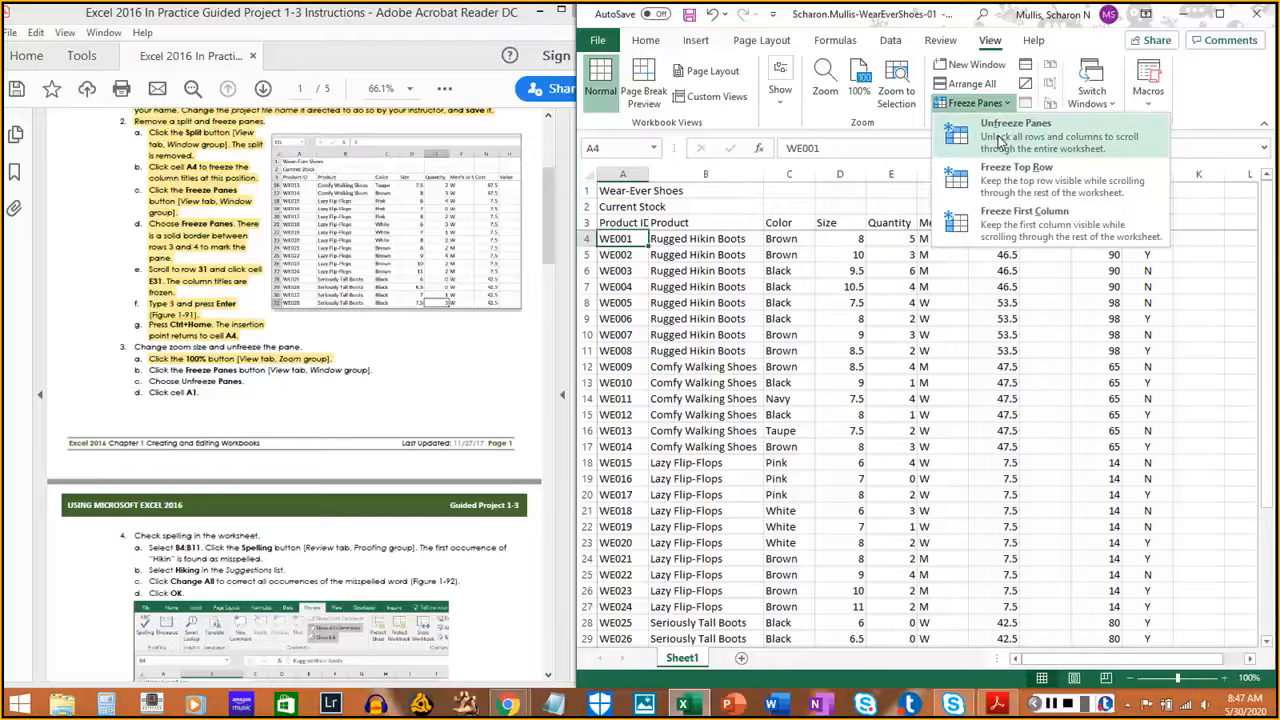
left_click(1000, 141)
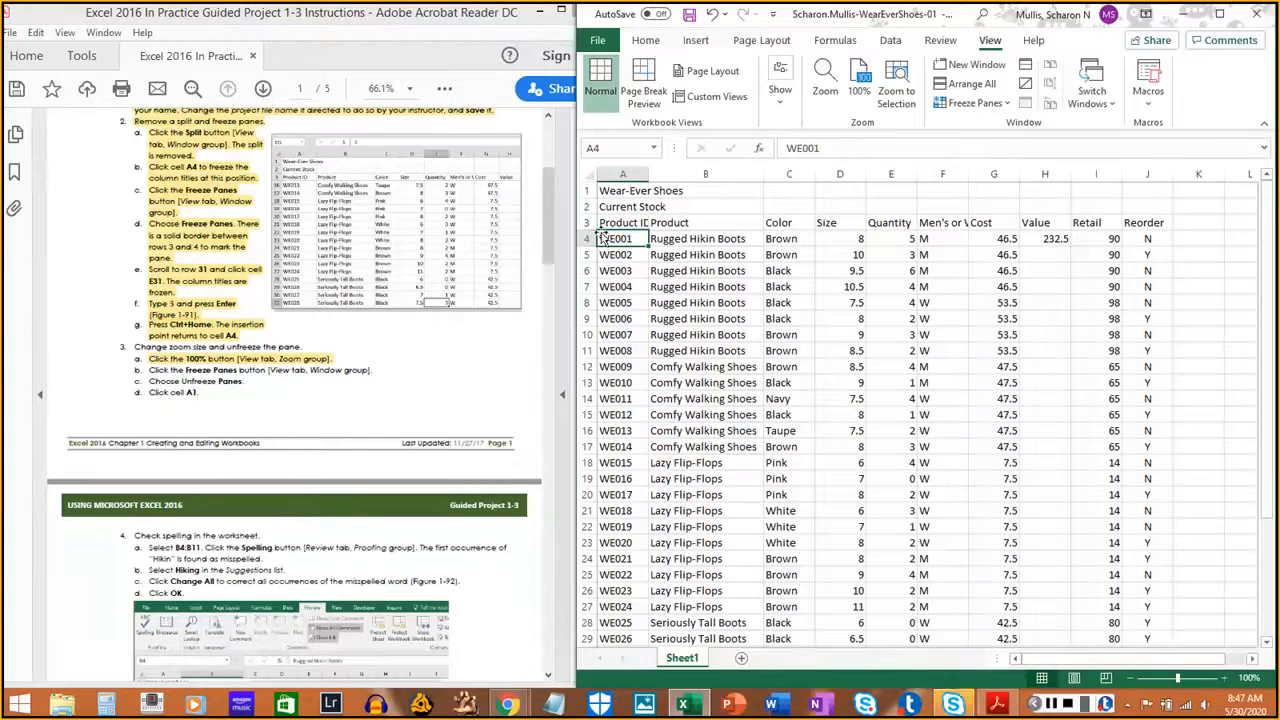
left_click(626, 190)
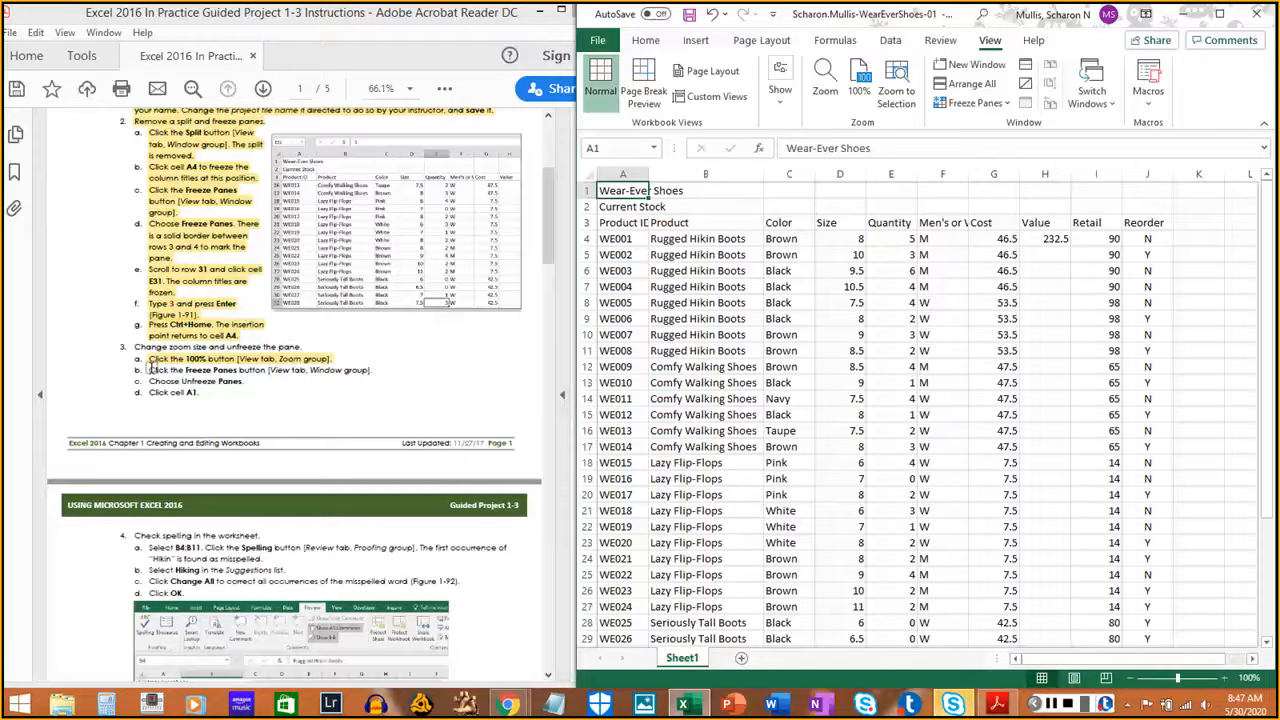
Highlight instructions 3b, 3c and 3d in the PDF
left_click_drag(148, 370, 371, 370)
left_click_drag(148, 381, 244, 381)
left_click_drag(148, 392, 200, 392)
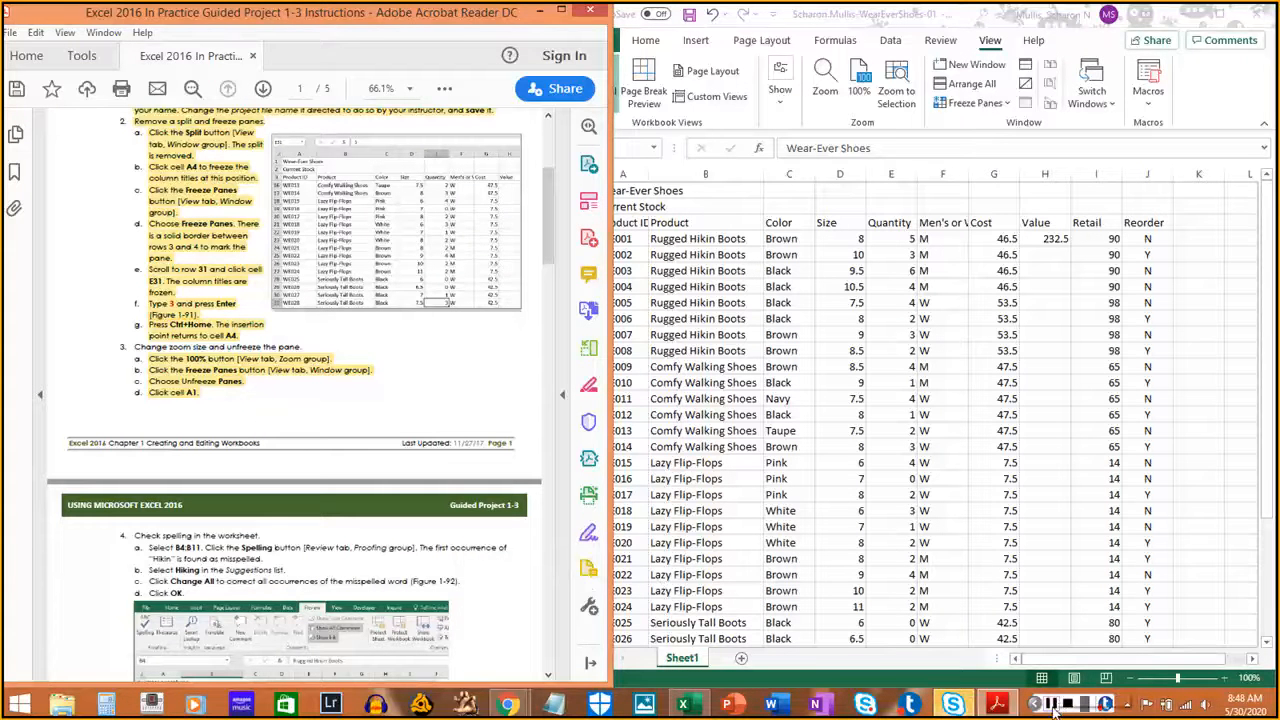
Save the changes to the WearEverShoes-01 workbook
left_click(1214, 68)
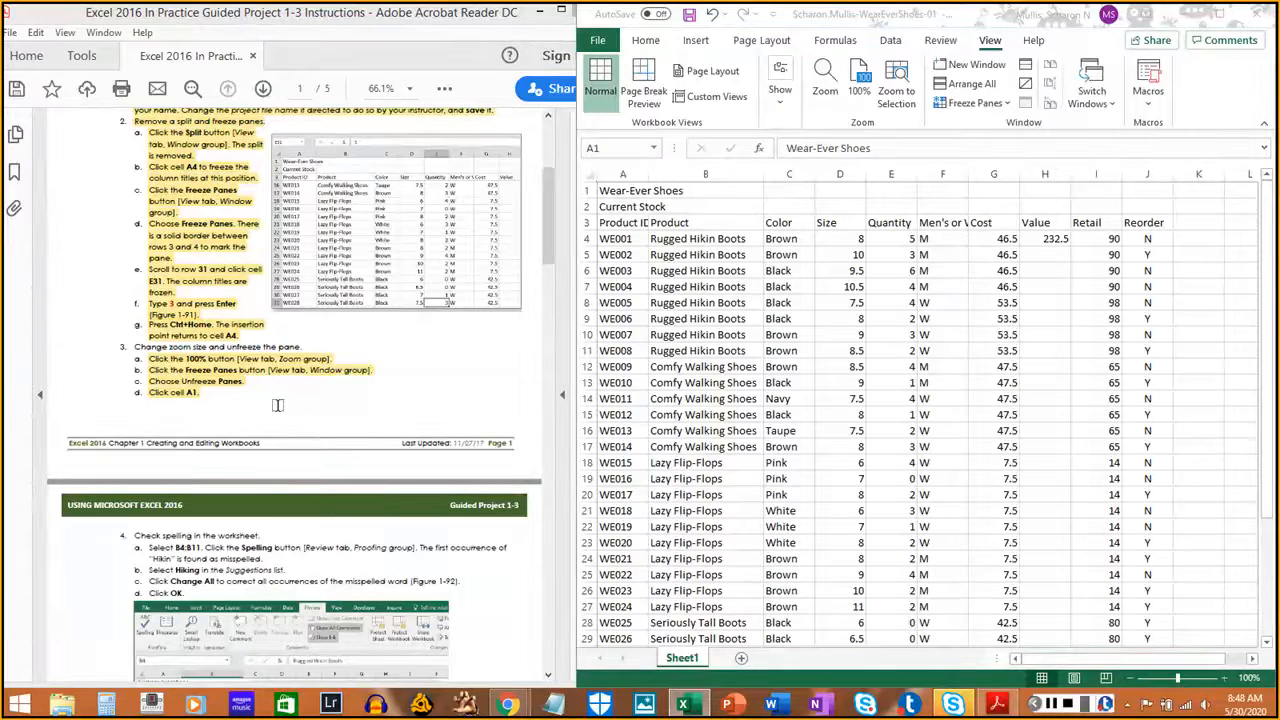
left_click(690, 24)
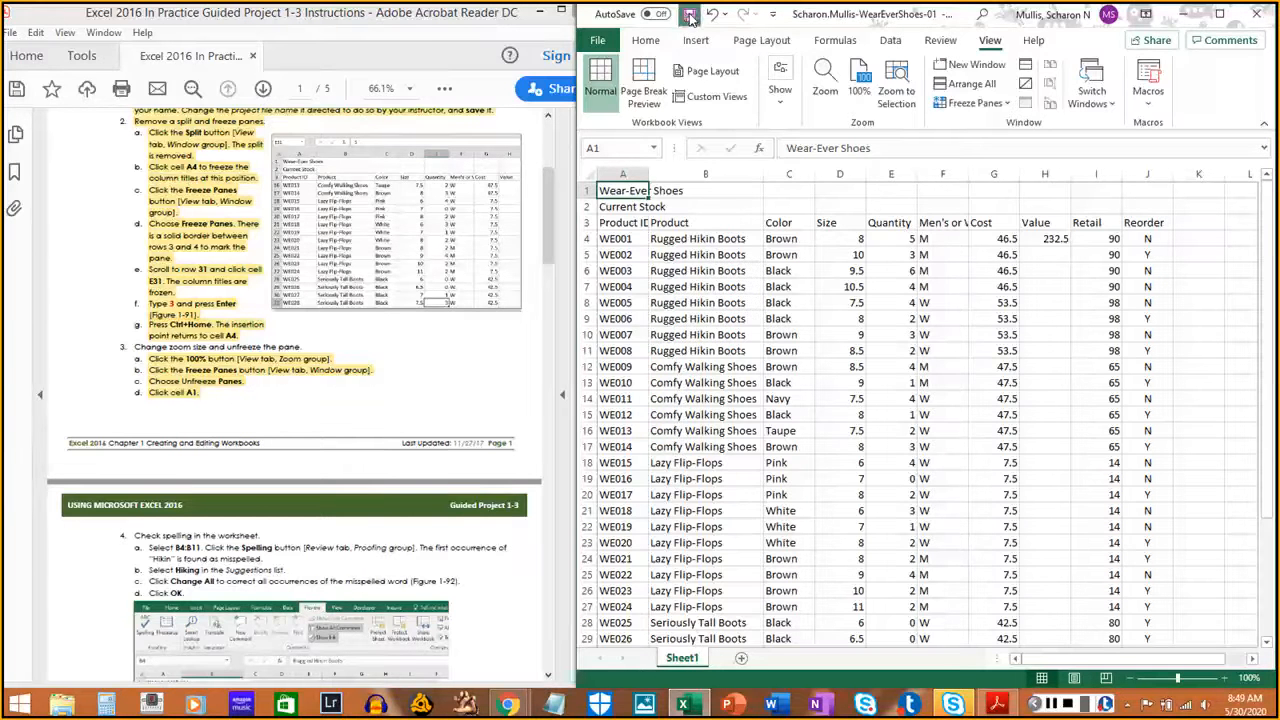
left_click(598, 41)
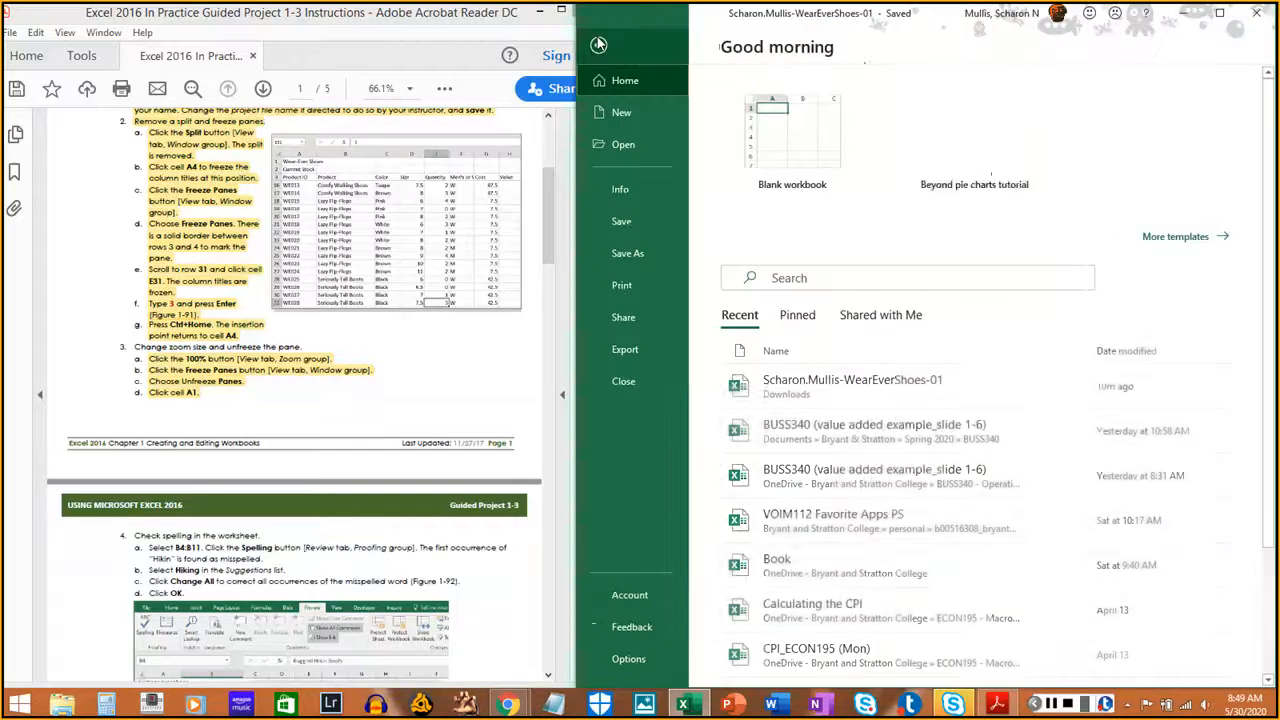
left_click(621, 222)
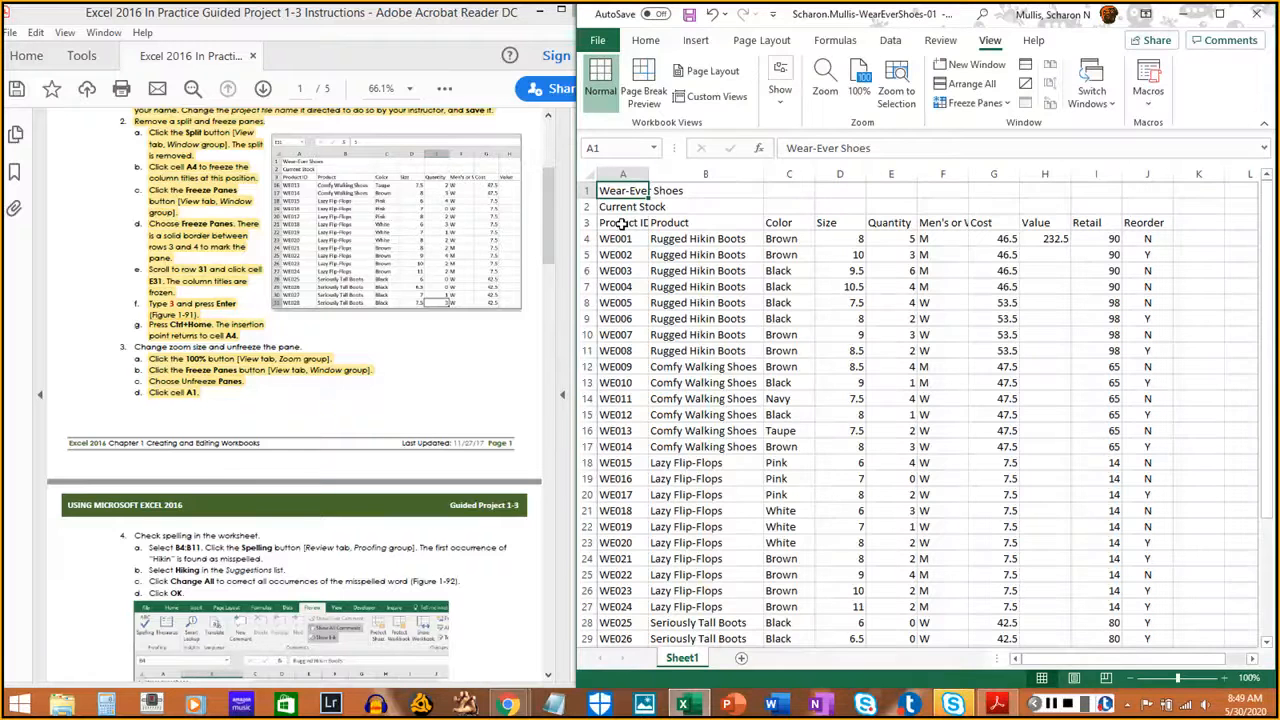
left_click(1051, 707)
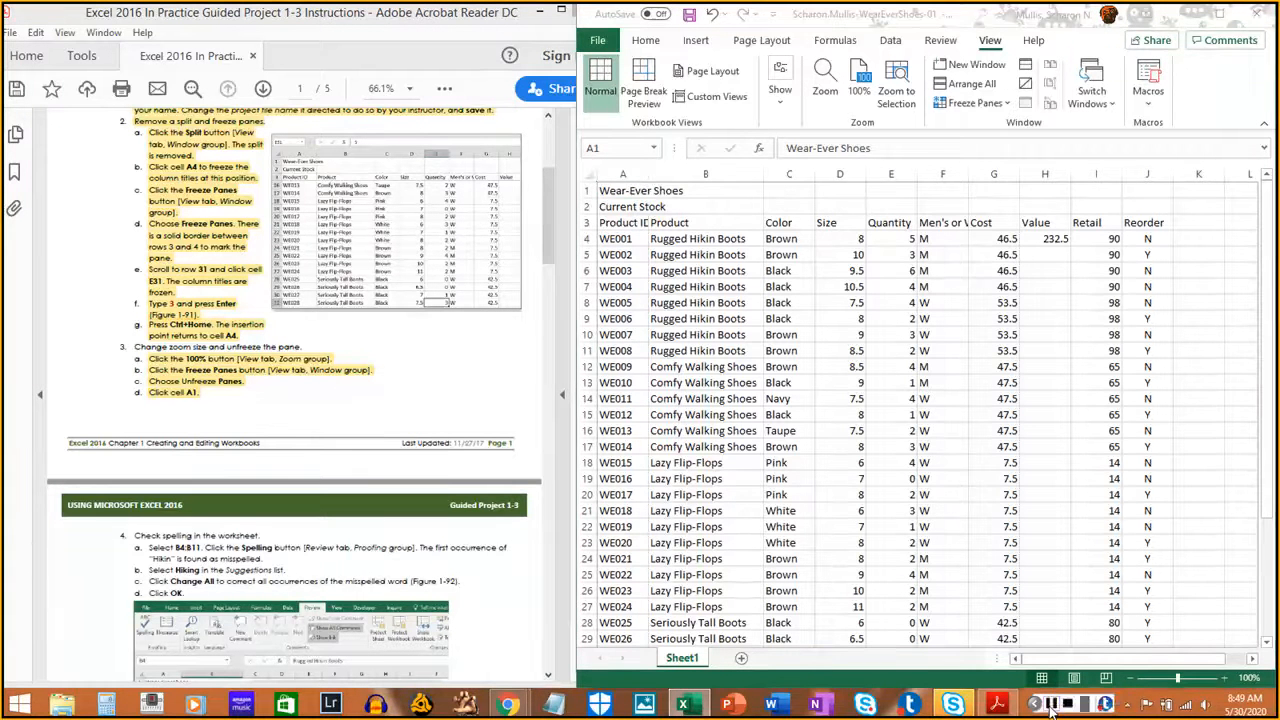
Start a spelling check on the range B4:B11 in the Product column, following instruction 4a in the PDF
left_click(305, 468)
scroll(318, 464, "down", 6)
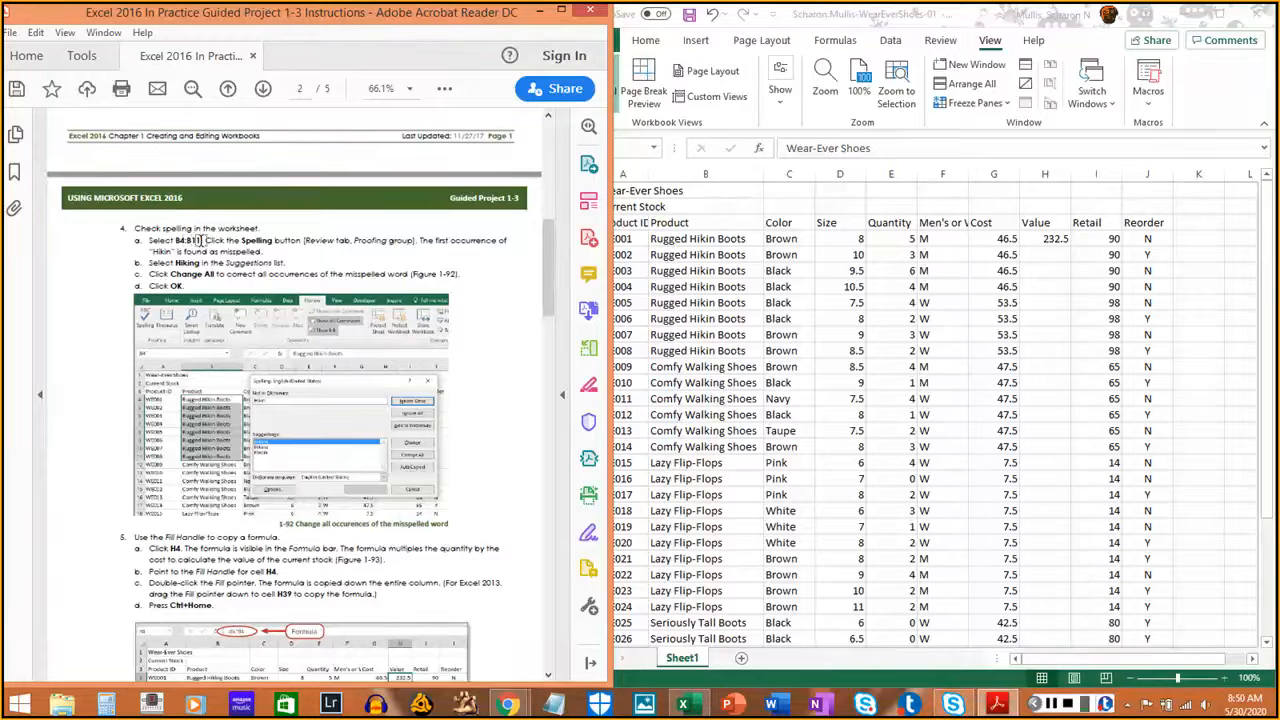
left_click(730, 247)
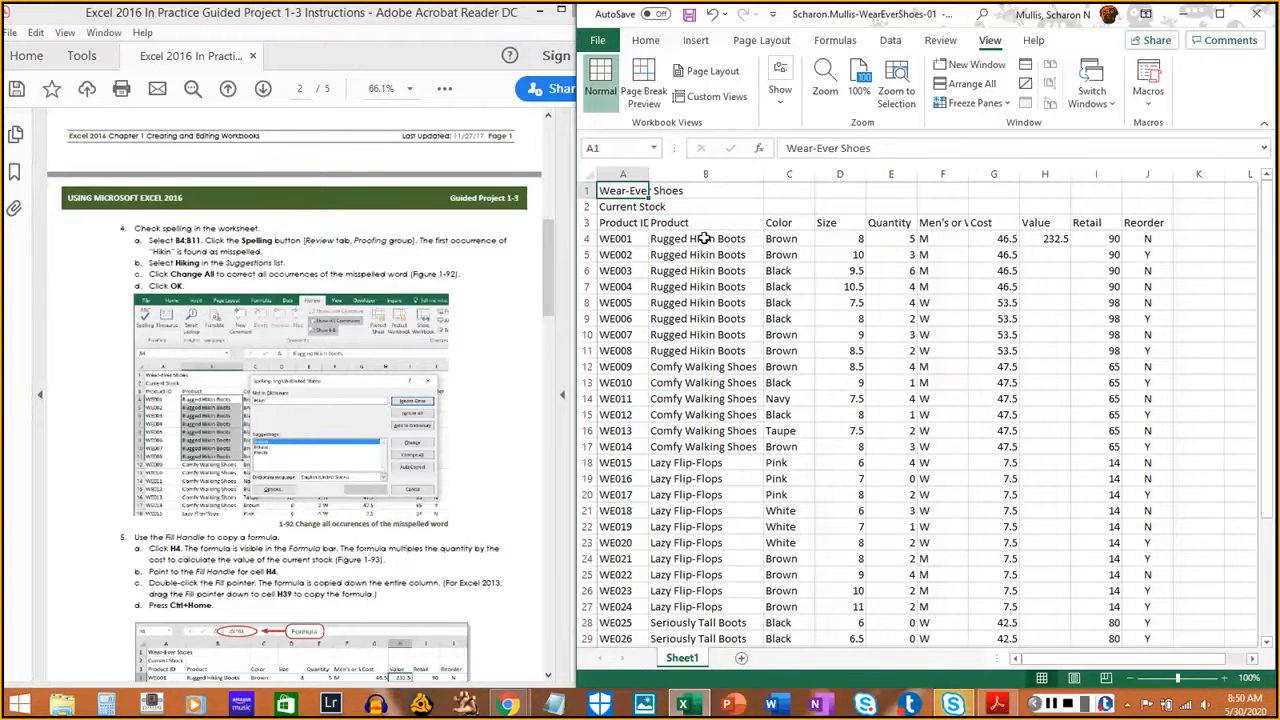
left_click(704, 238)
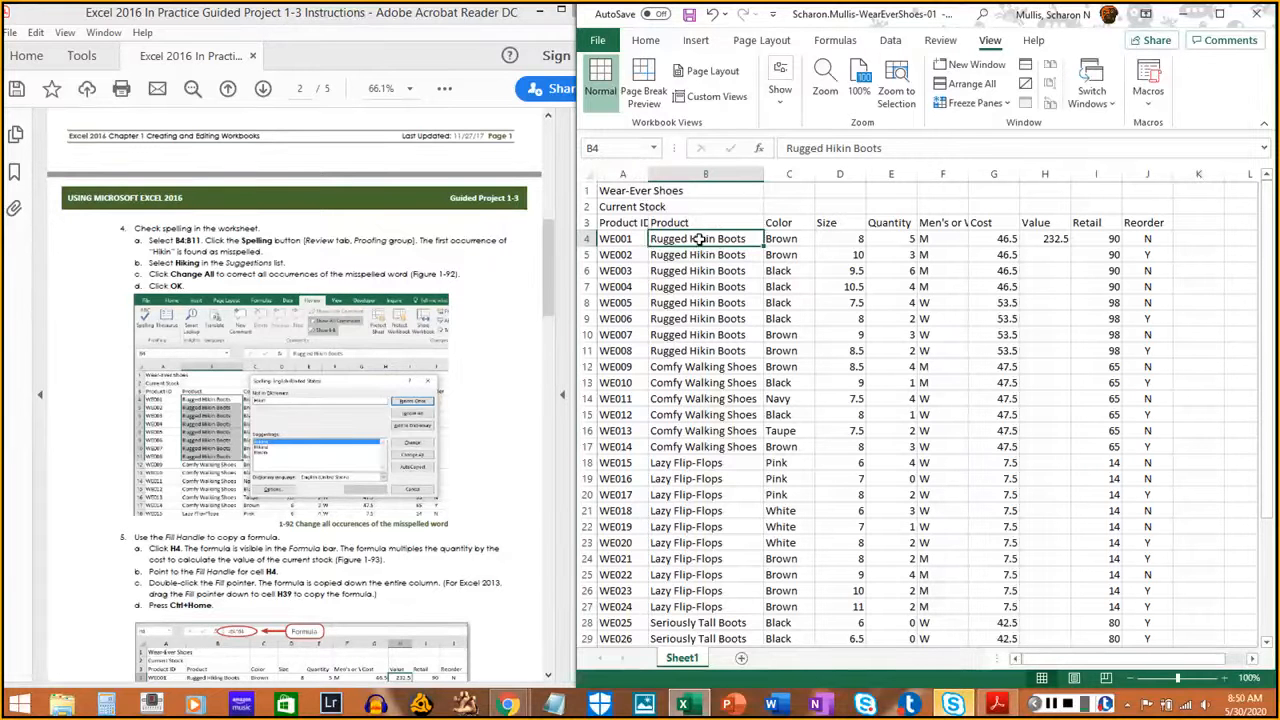
left_click_drag(698, 240, 702, 347)
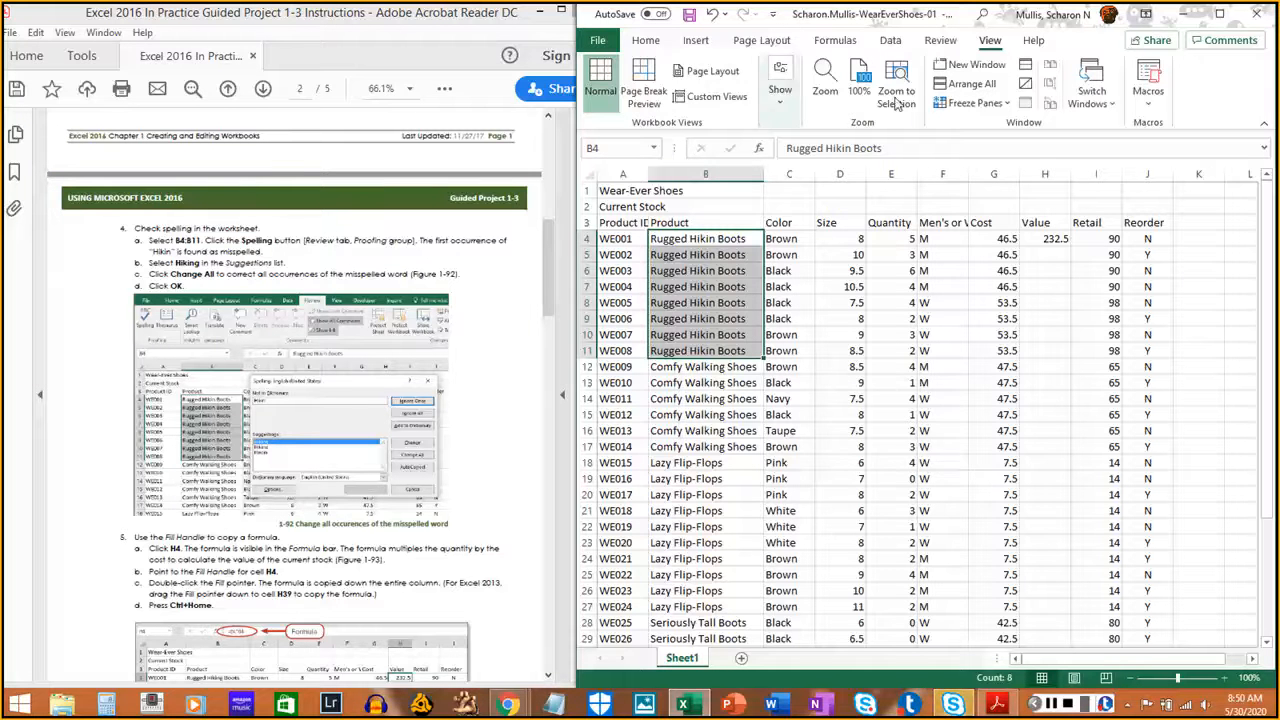
left_click(942, 44)
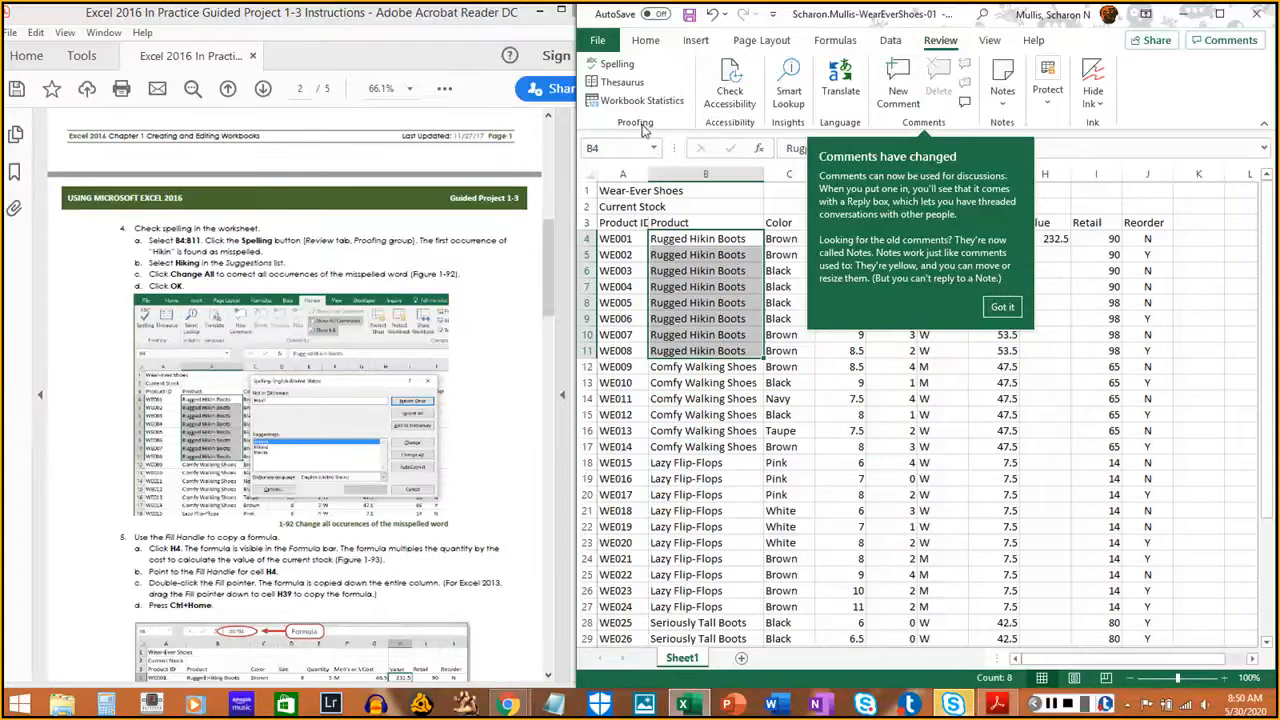
left_click(617, 68)
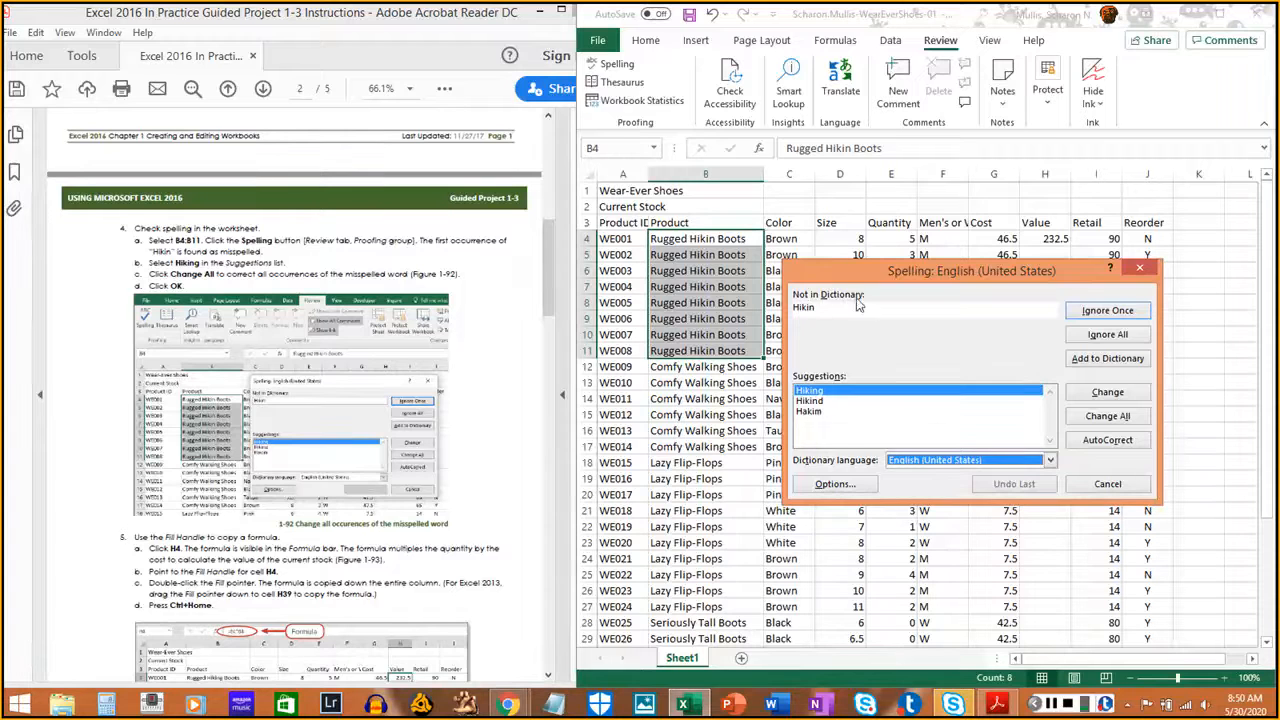
Highlight instruction 4a in the PDF and return to the Spelling dialog in the workbook
left_click_drag(148, 240, 262, 251)
left_click(101, 251)
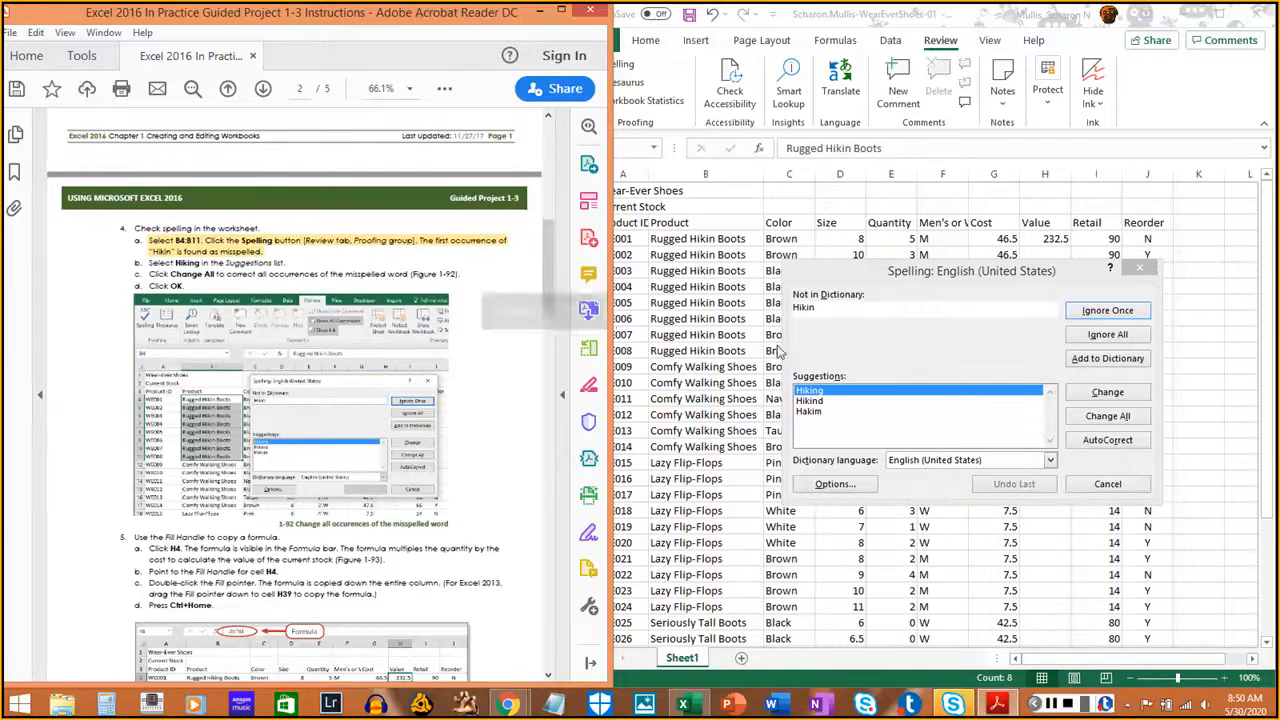
left_click(948, 282)
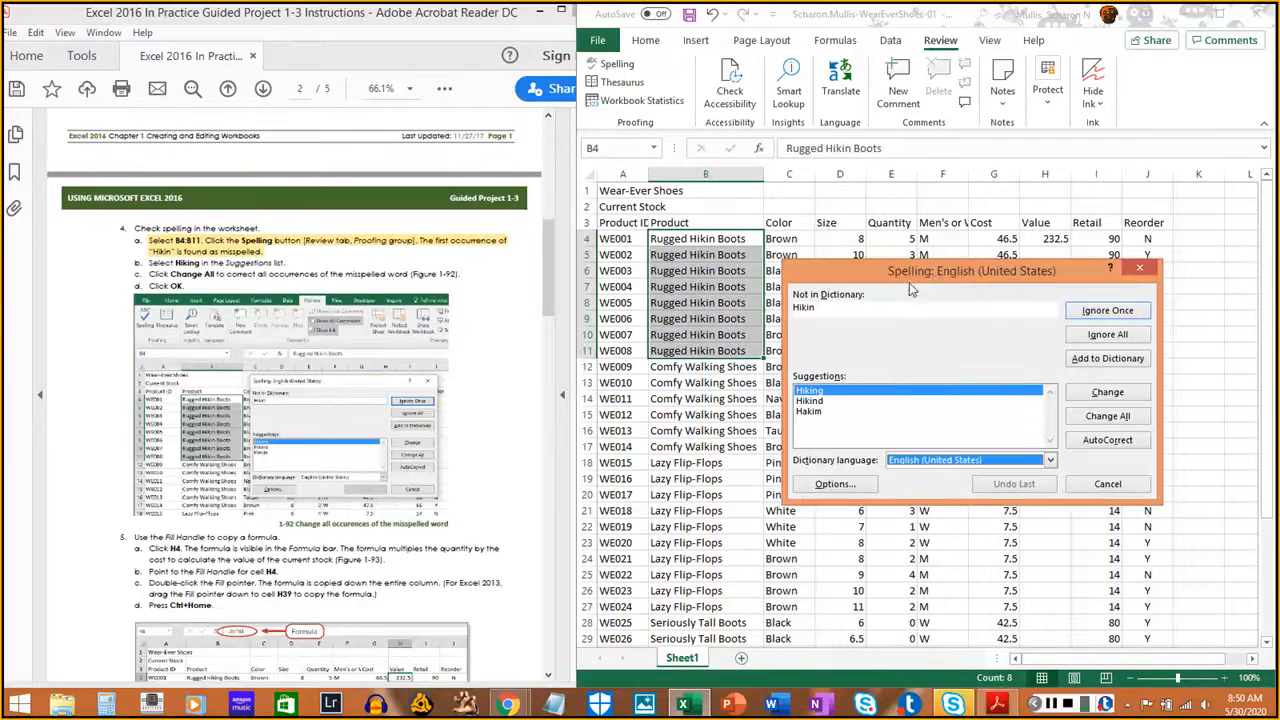
Change all occurrences of Hikin to the suggestion Hiking, highlight instruction 4b in the PDF, and finish the spelling check
left_click(820, 391)
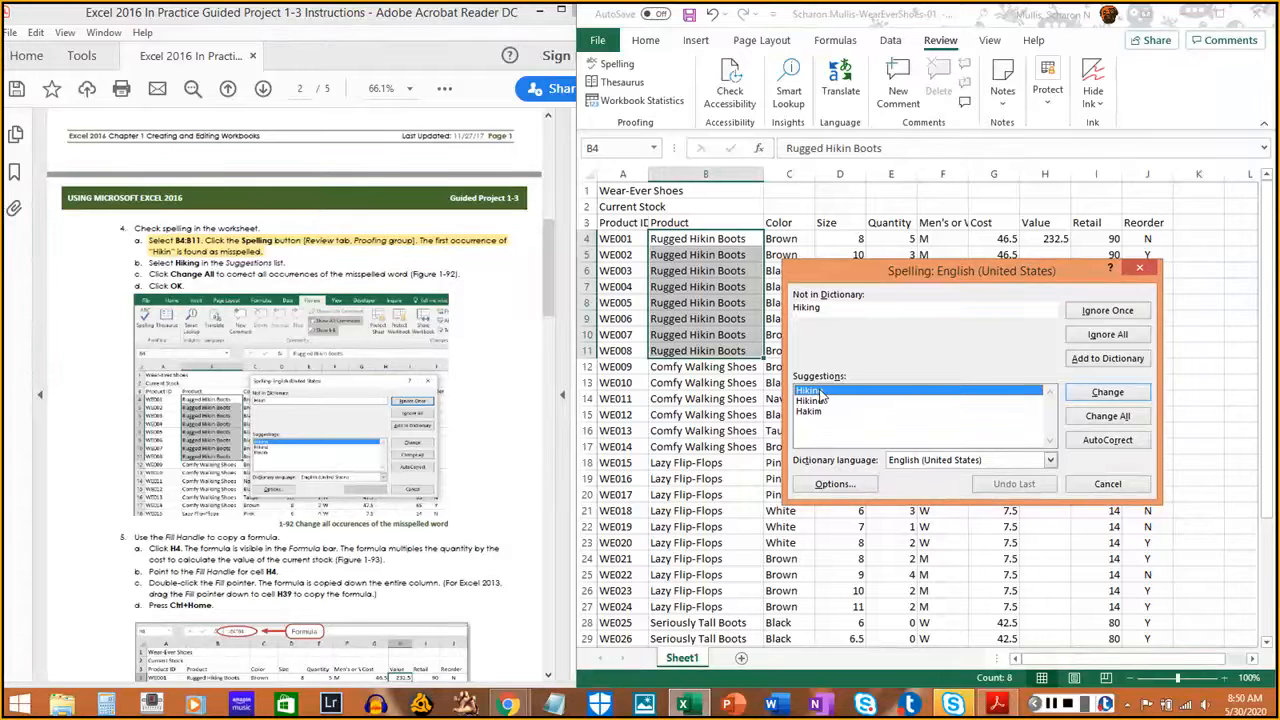
left_click_drag(147, 263, 285, 257)
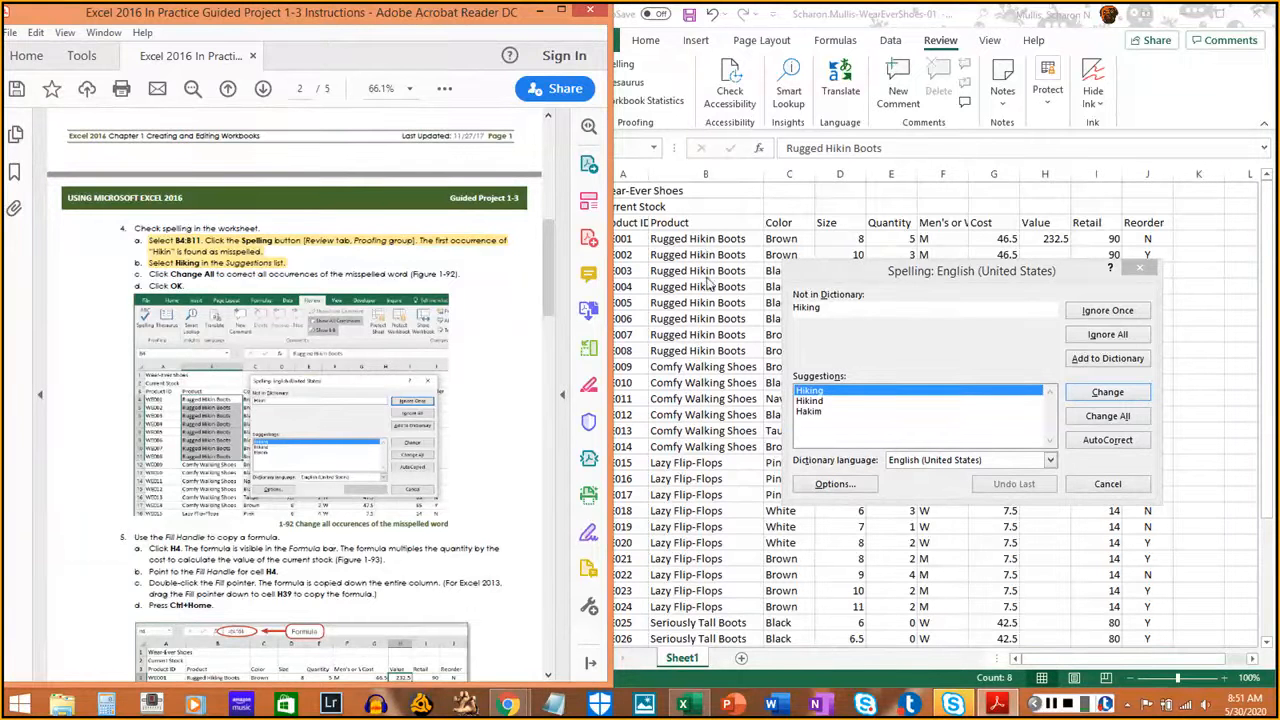
left_click(1097, 418)
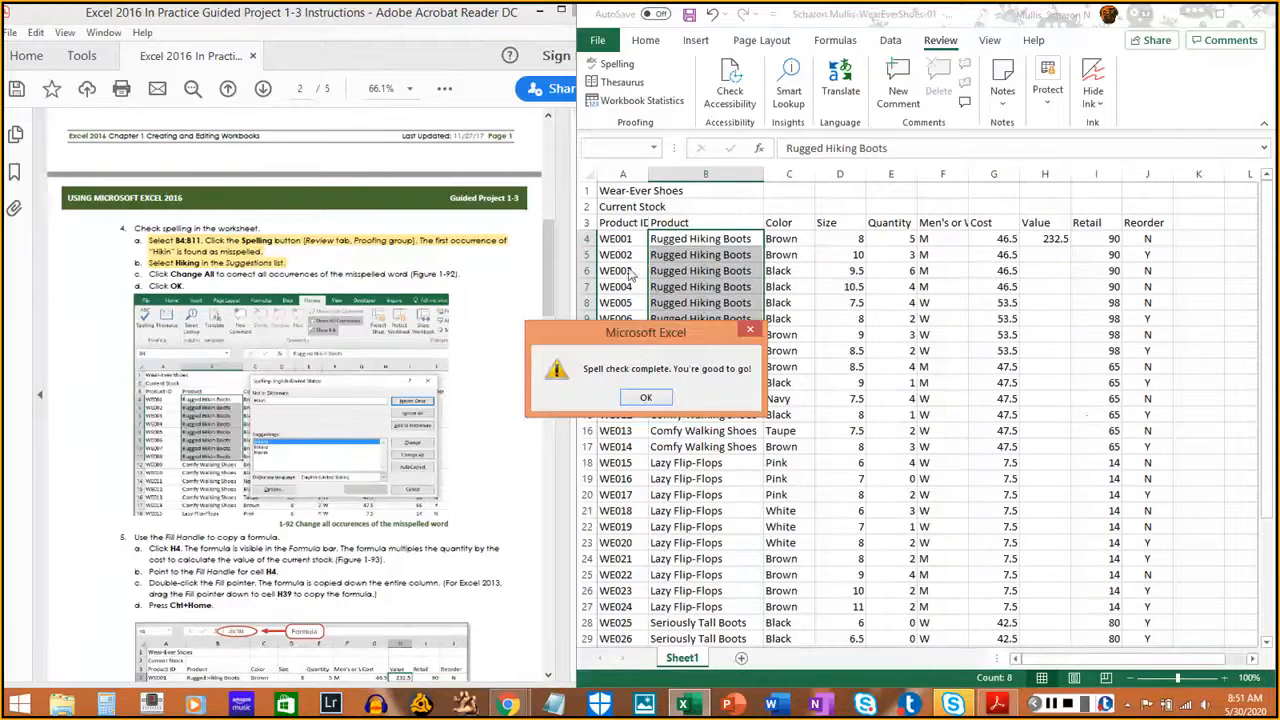
left_click_drag(696, 334, 1000, 286)
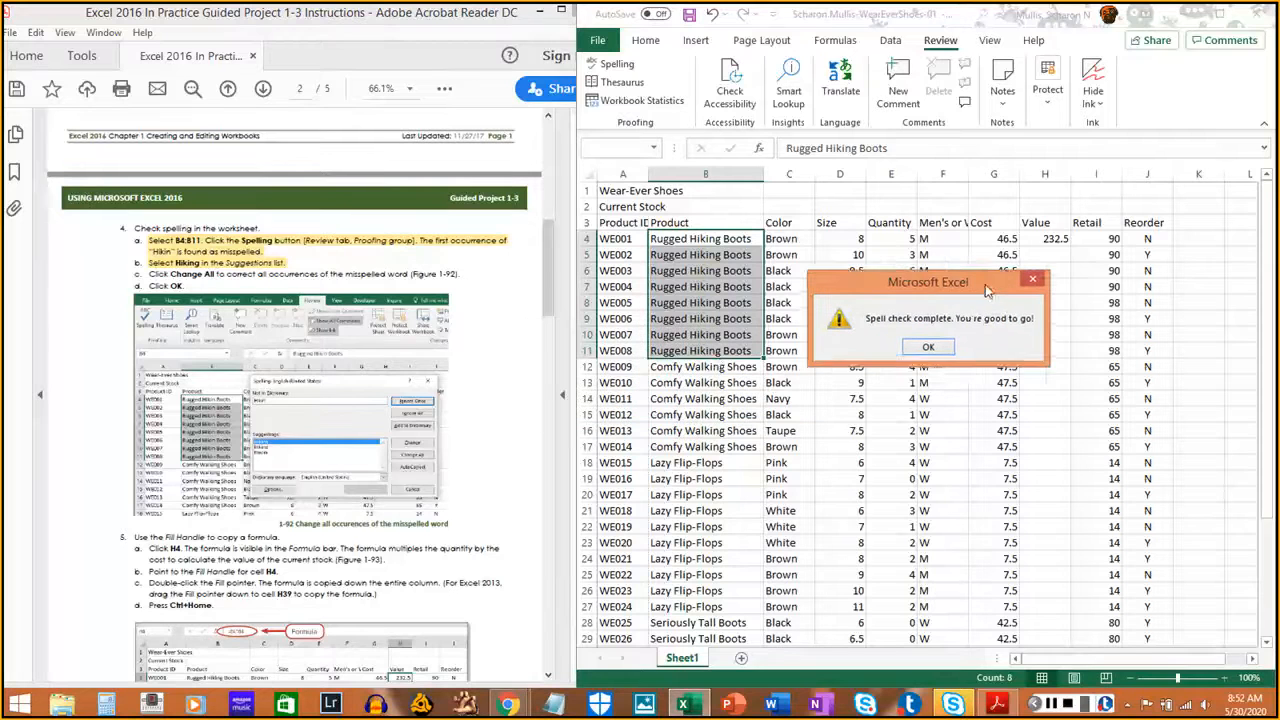
left_click(953, 351)
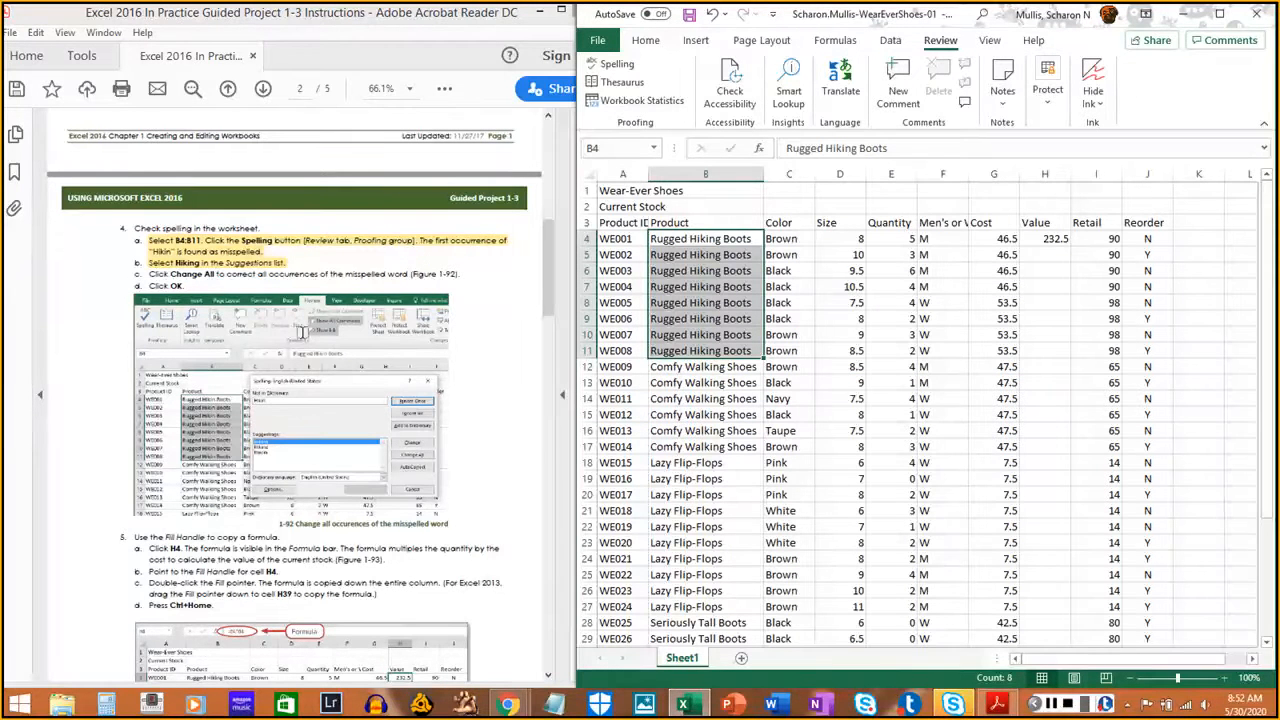
Select cell H4, open its formula for editing to examine it, and highlight instruction 5a in the PDF
scroll(300, 400, "down", 5)
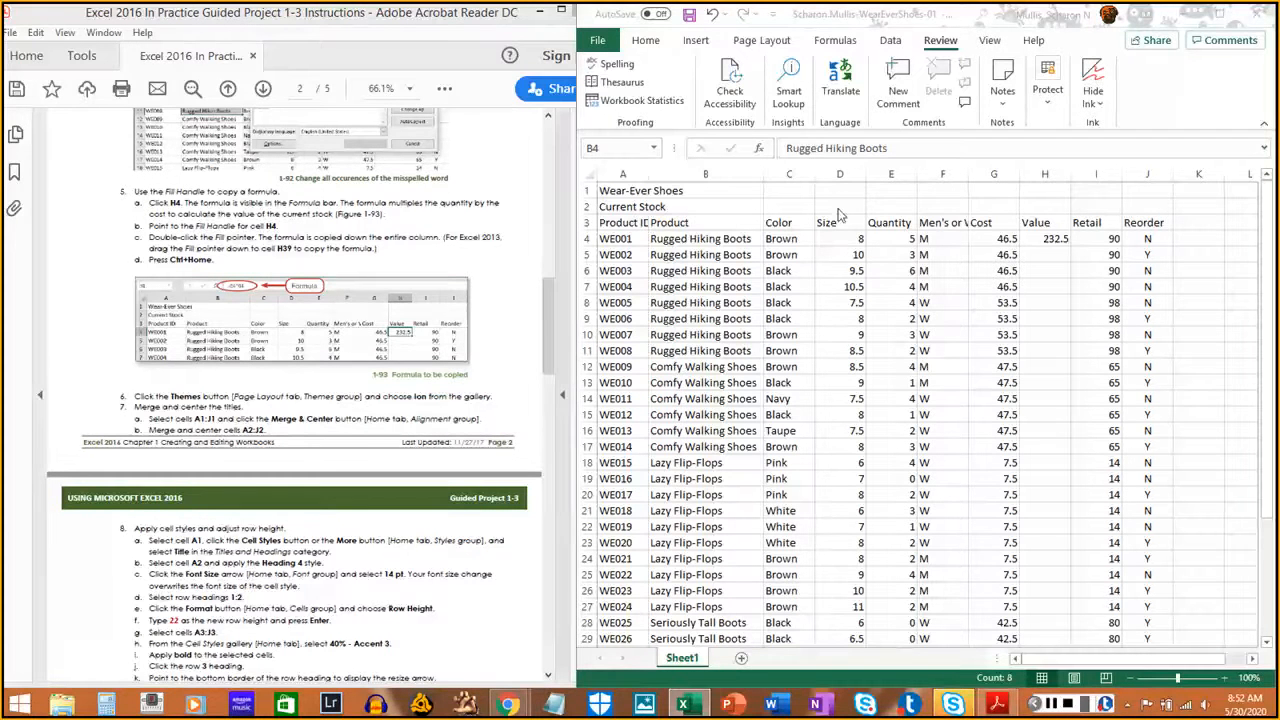
left_click(899, 252)
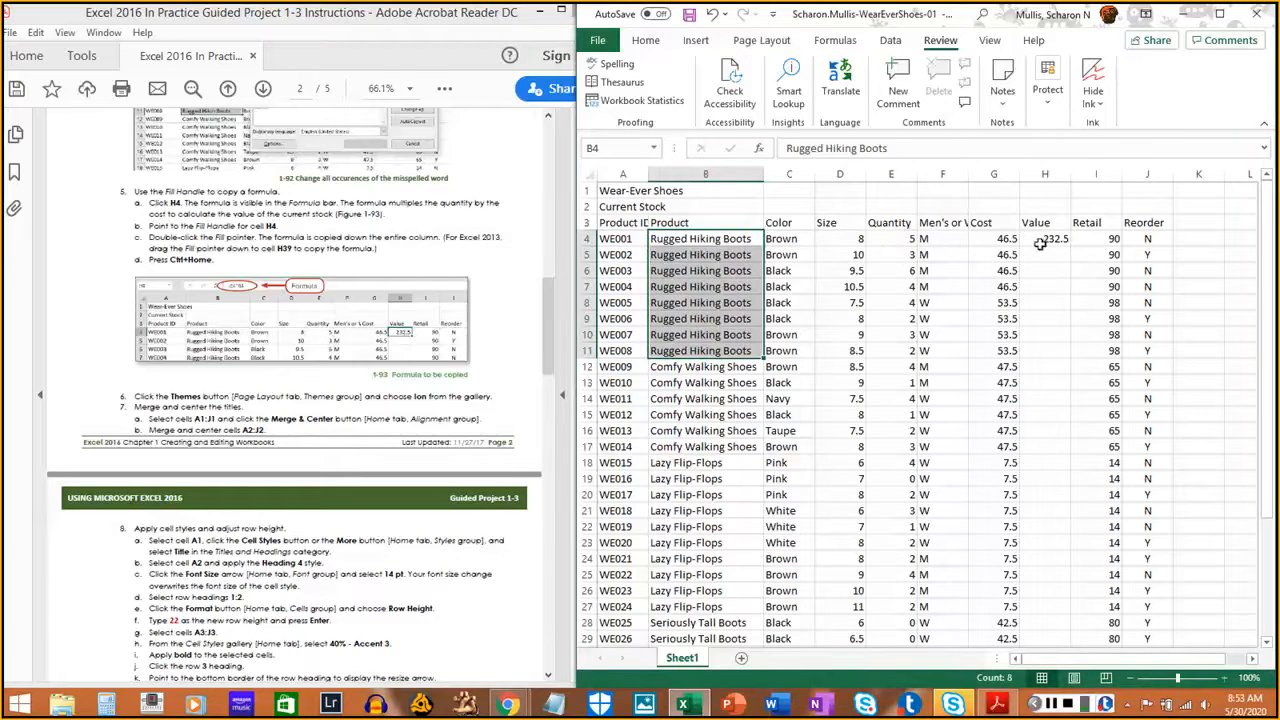
left_click(1043, 246)
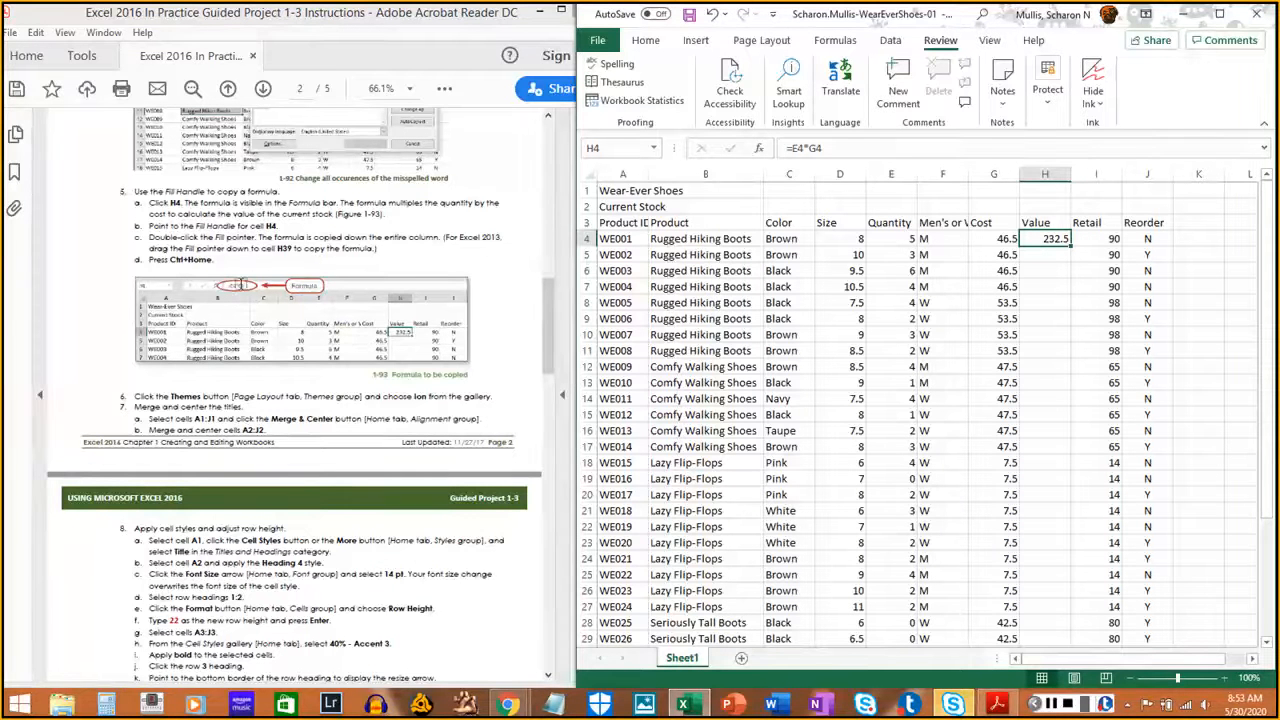
left_click(845, 147)
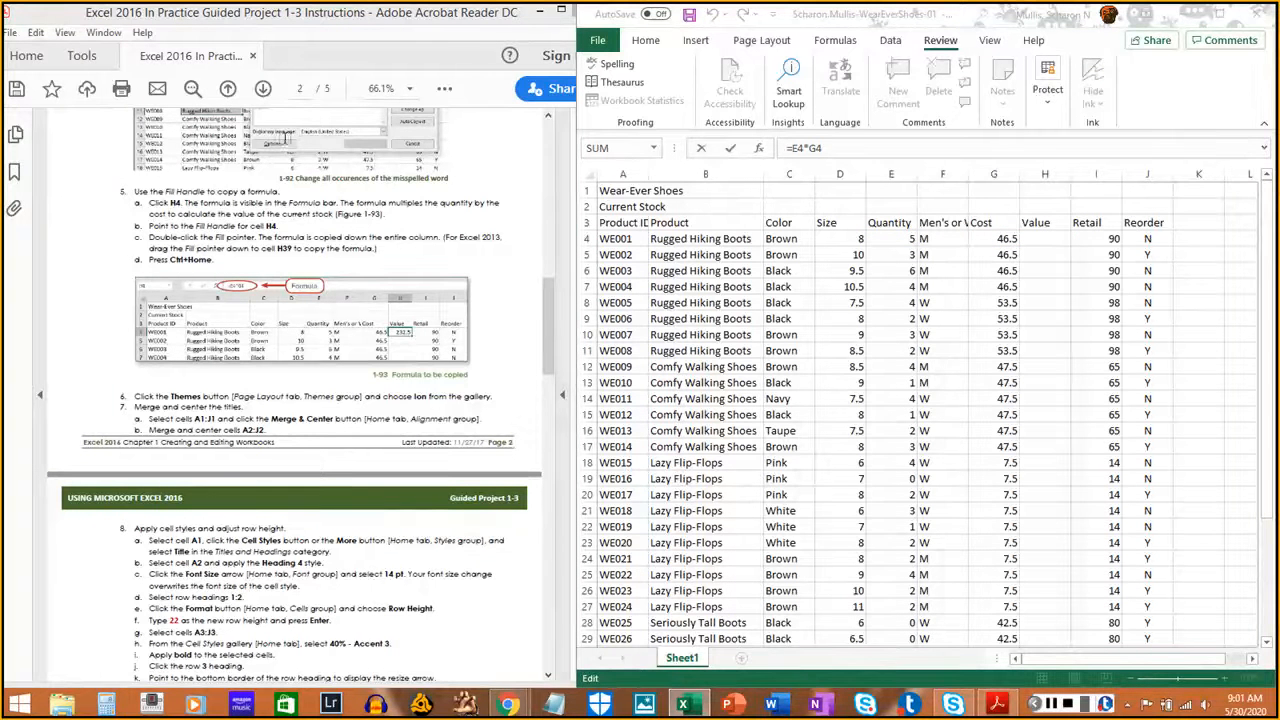
left_click_drag(150, 202, 388, 218)
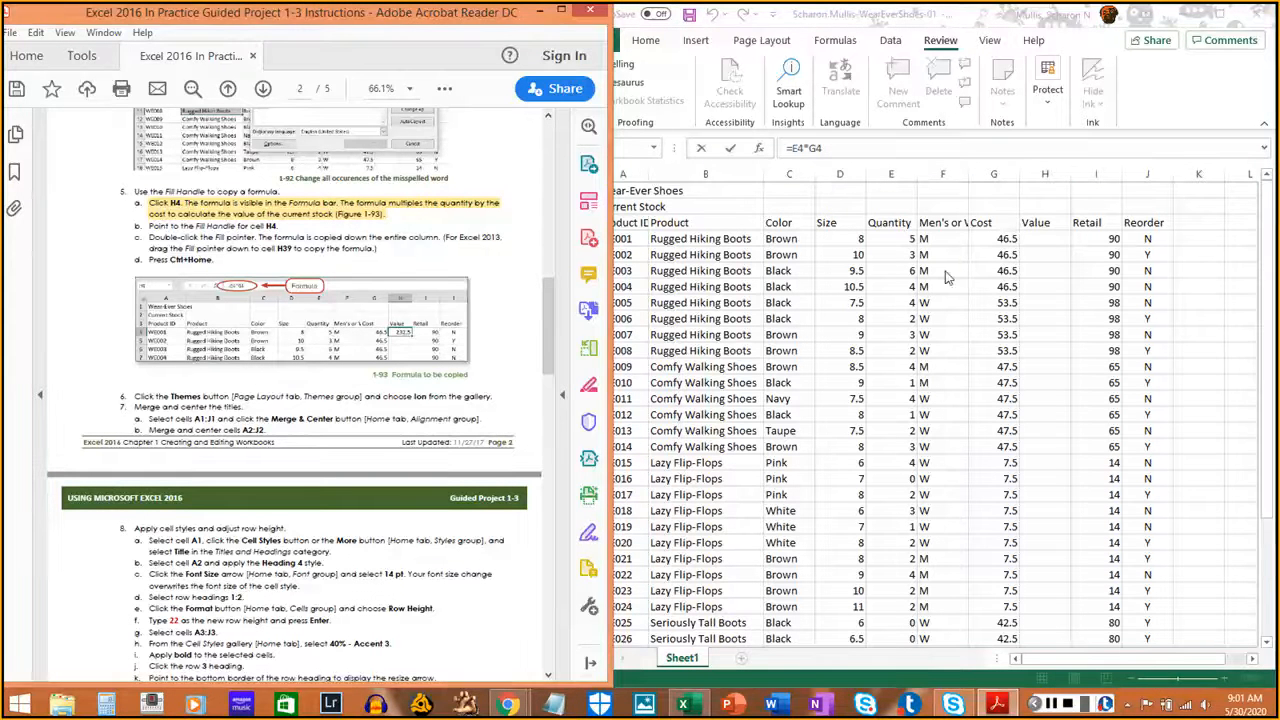
Return to the workbook, finish editing the formula in H4, and select that cell again
left_click(1060, 226)
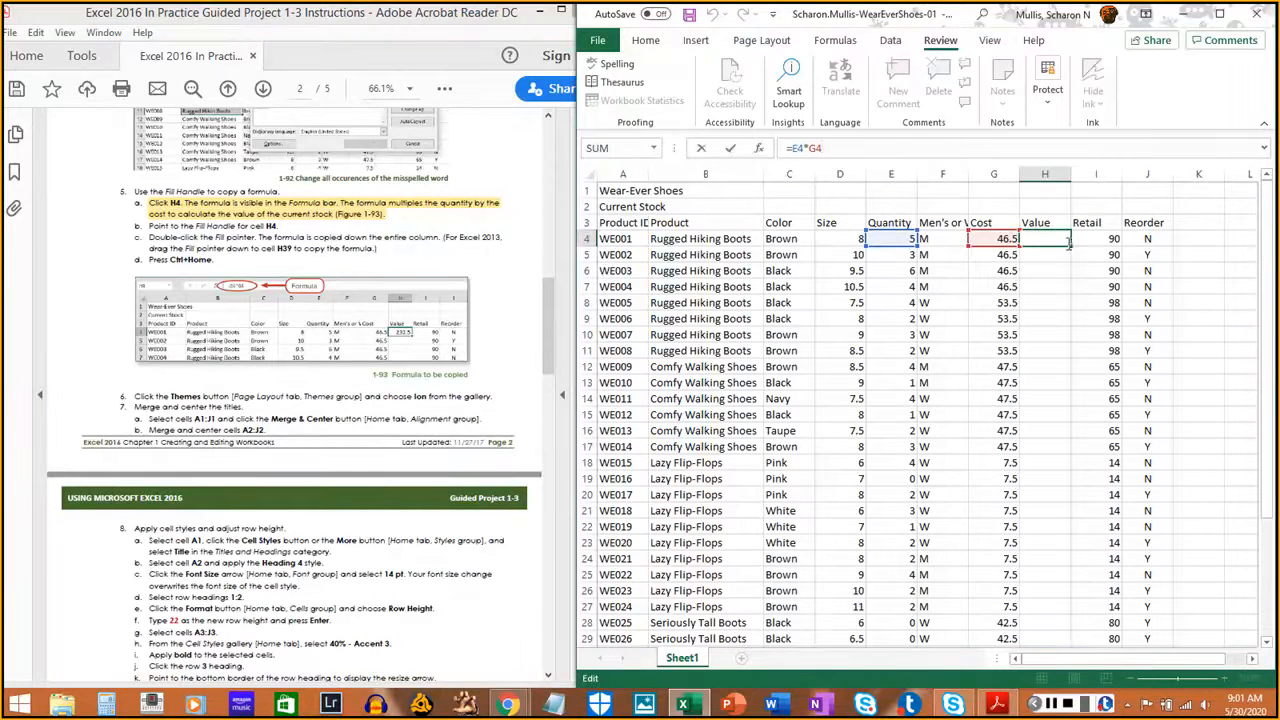
key("Return")
left_click(1045, 240)
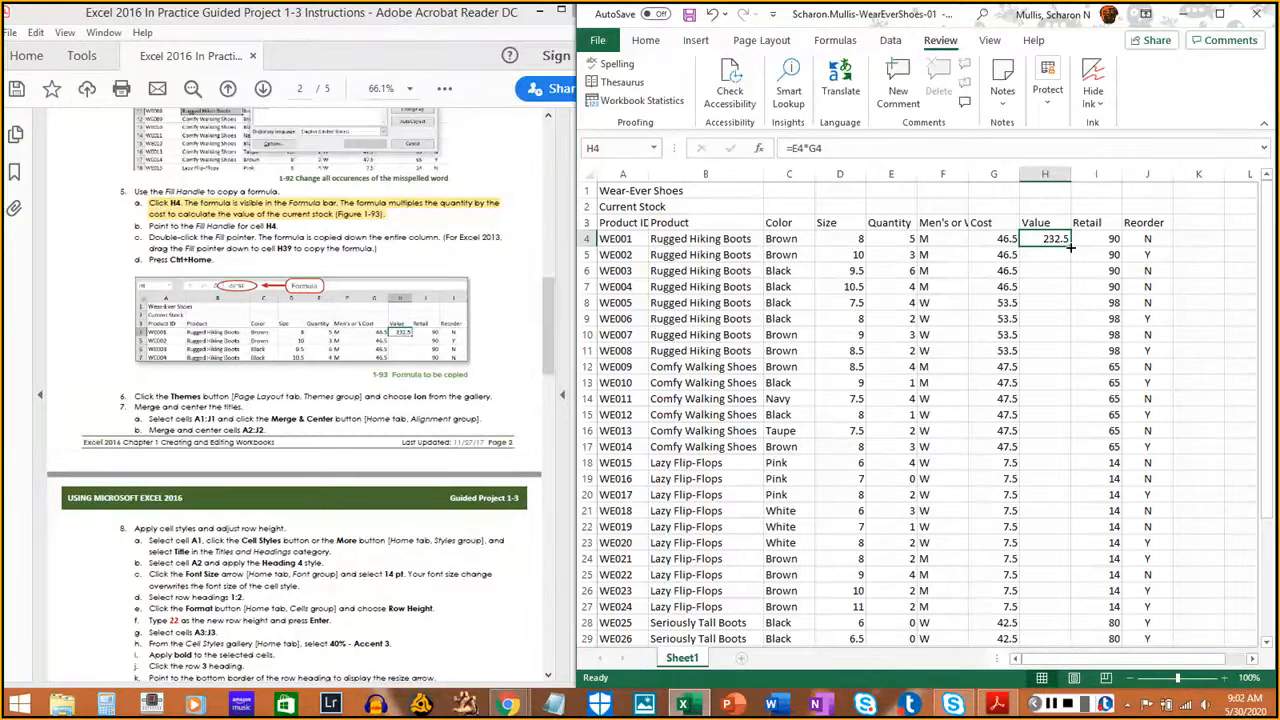
Try filling the H4 formula down through cell H39 manually, and undo the fill
left_click(1070, 247)
left_click_drag(1072, 257, 1075, 535)
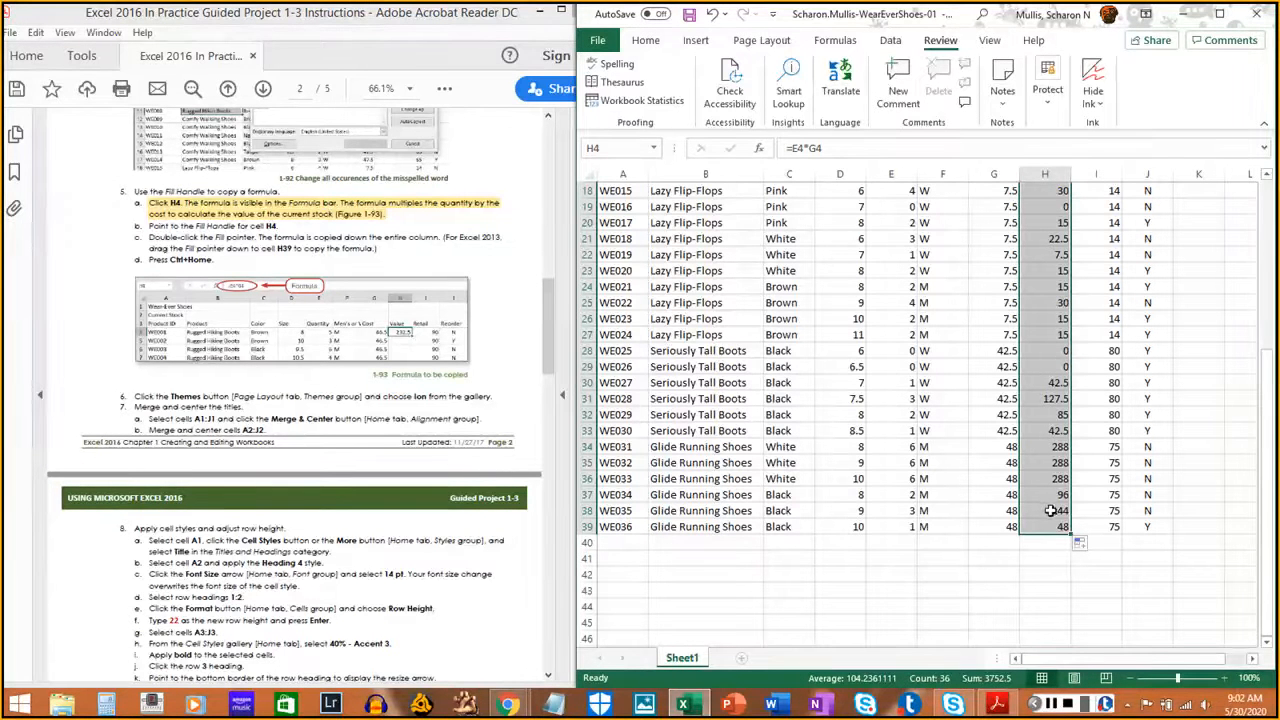
key("ctrl+z")
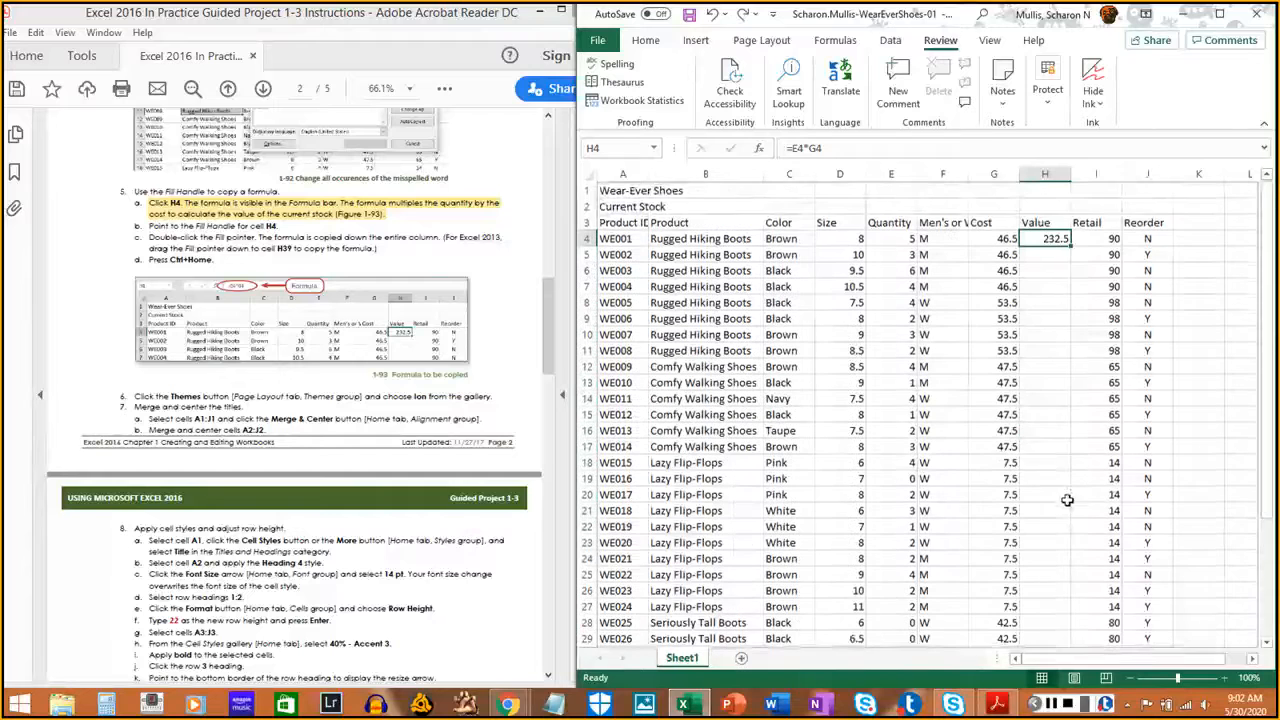
Auto-fill the H4 formula down the entire Value column and check the copied formulas through H39
double_click(1070, 245)
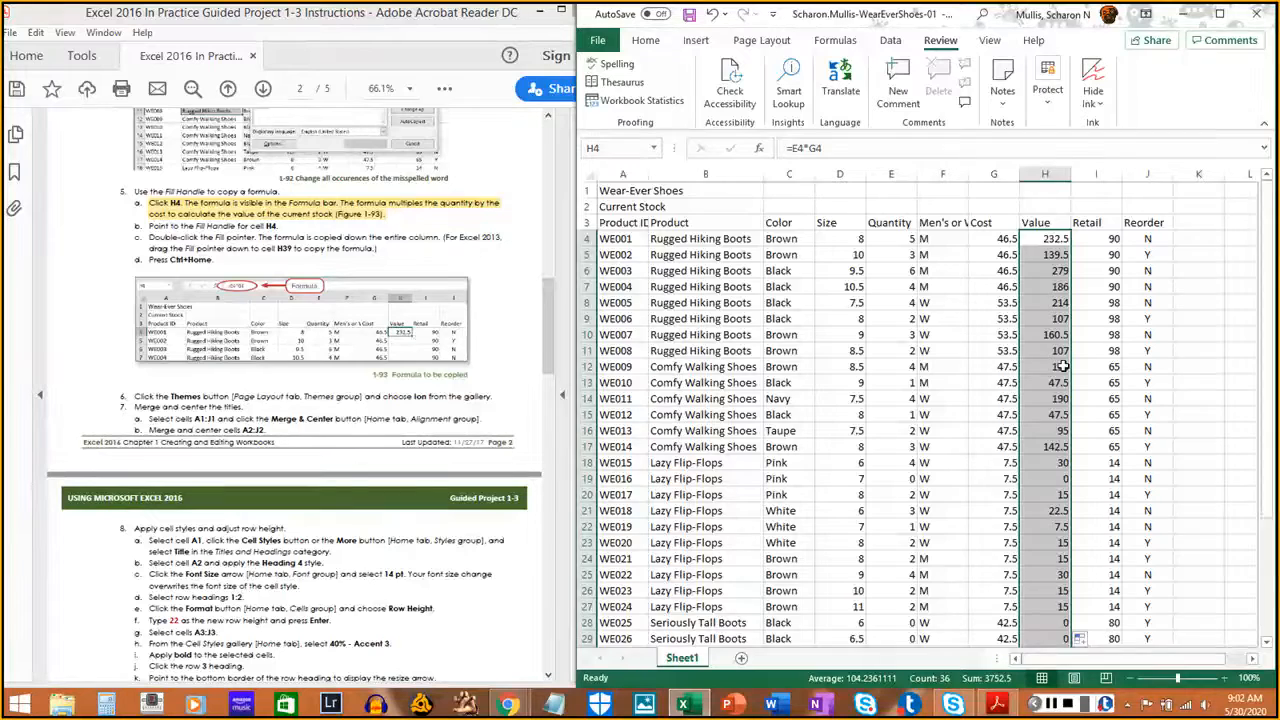
scroll(1063, 367, "down", 7)
scroll(1063, 367, "up", 3)
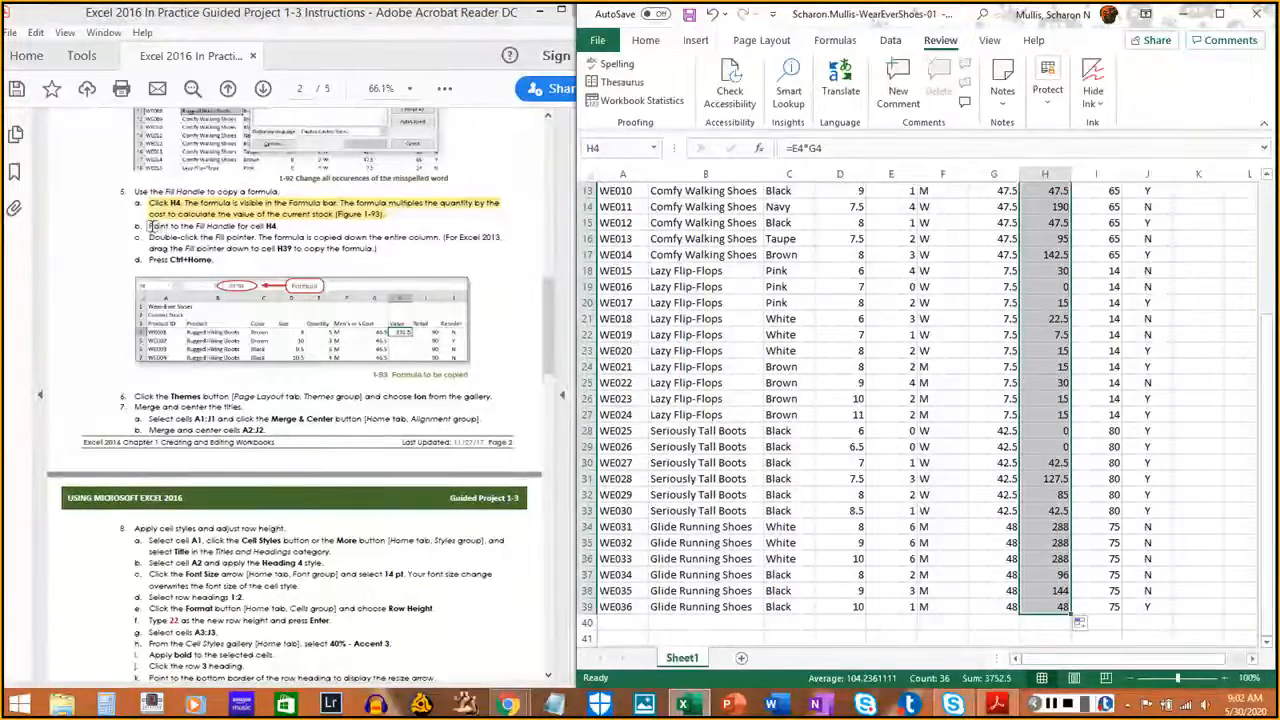
Highlight instruction 5b and the first two sentences of instruction 5c in the PDF
left_click_drag(147, 228, 282, 224)
left_click_drag(149, 238, 434, 240)
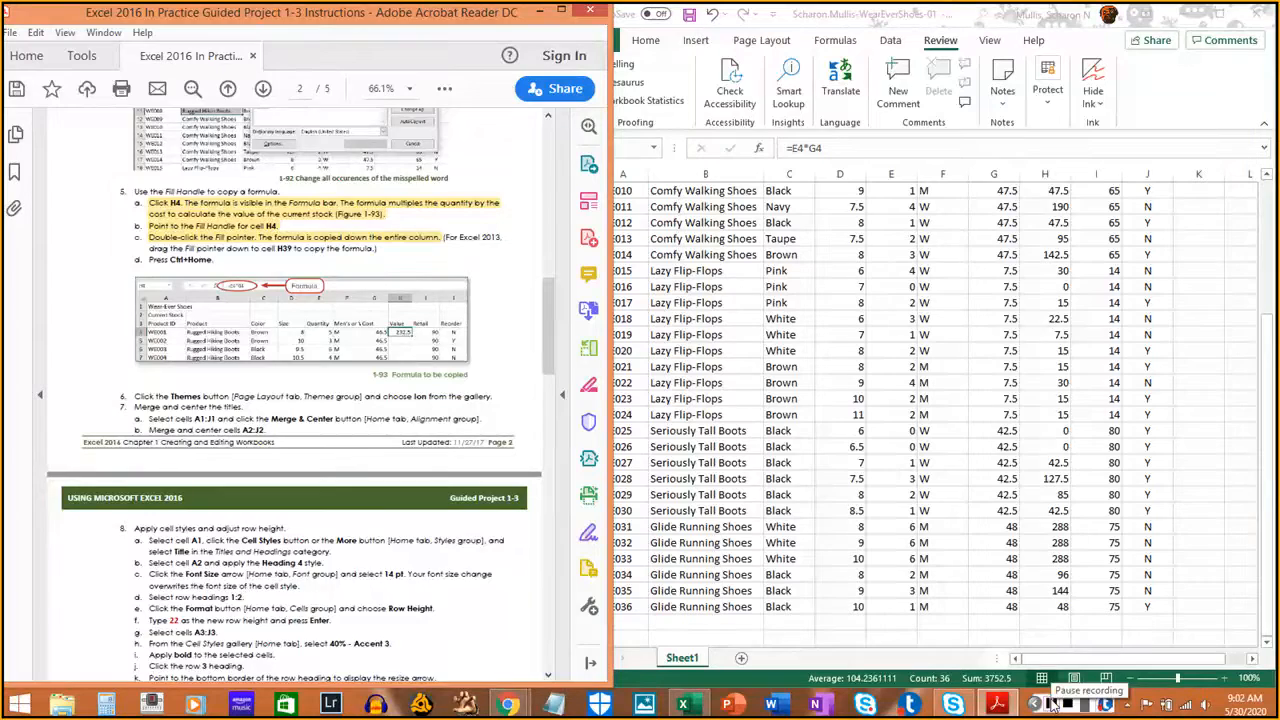
scroll(1030, 330, "up", 6)
scroll(1039, 322, "down", 7)
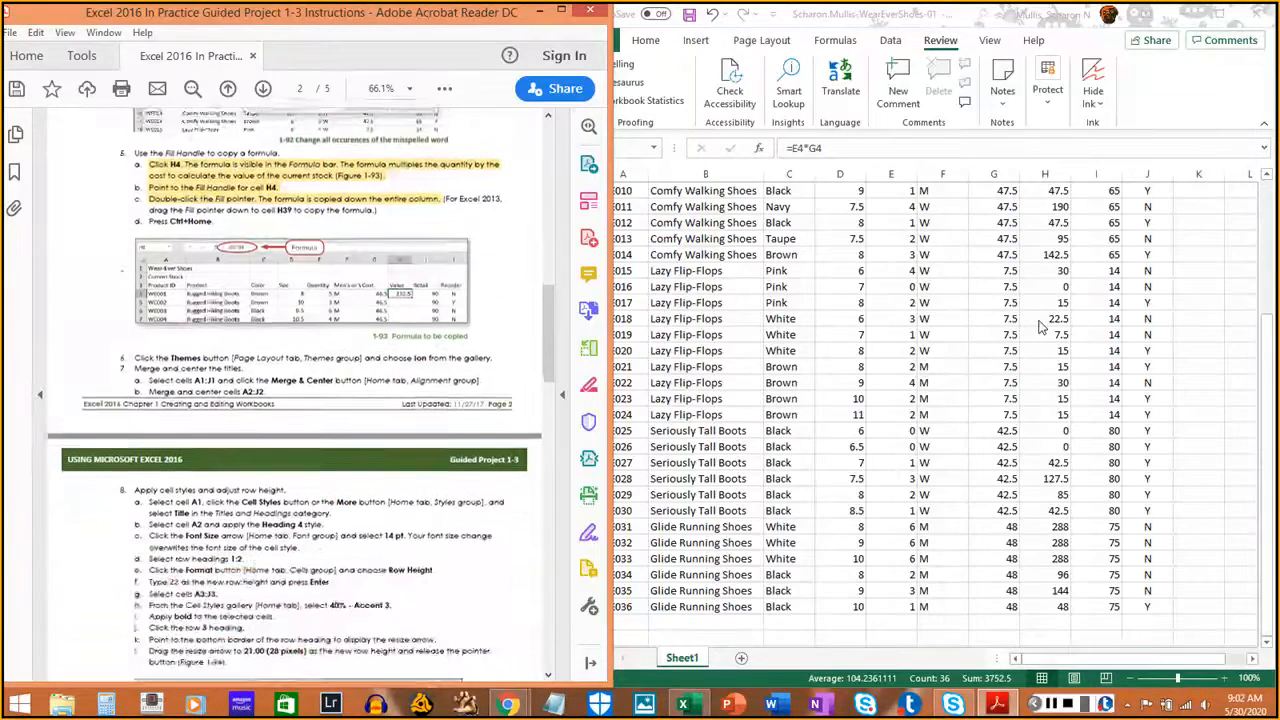
Return to the workbook and jump to cell A1, following instruction 5d in the PDF
scroll(1041, 327, "down", 1)
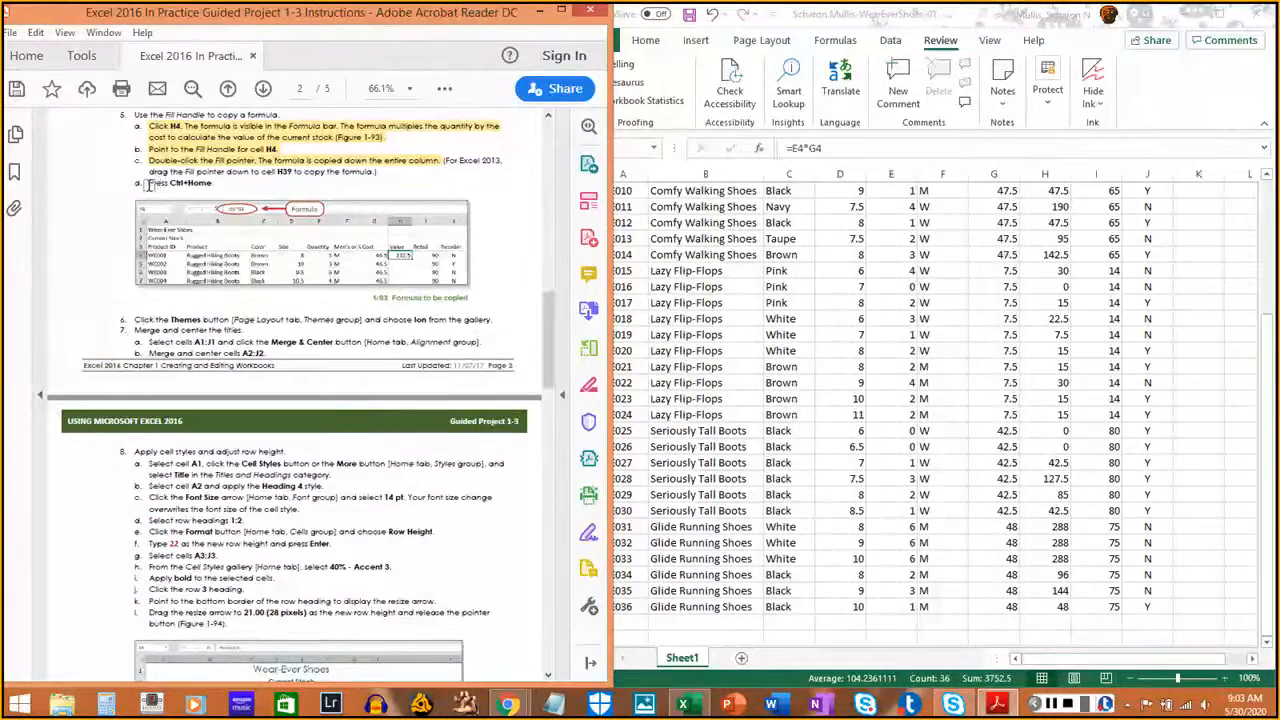
left_click(580, 271)
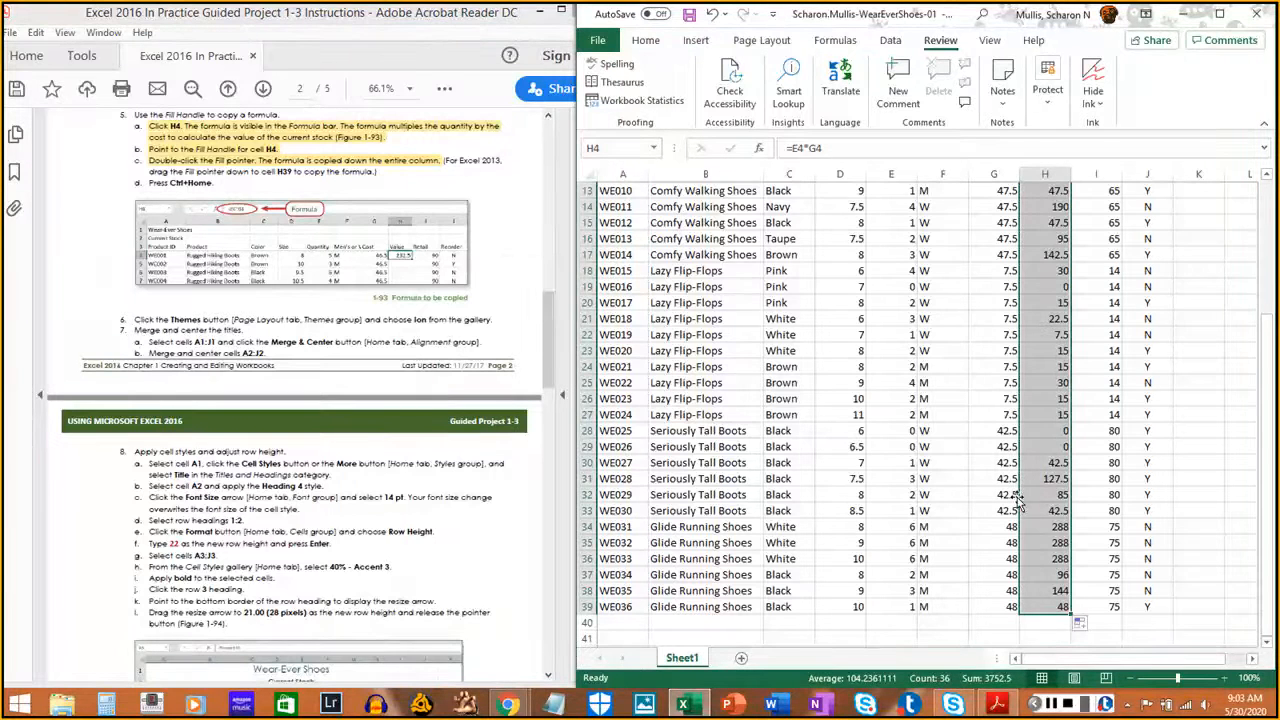
key("ctrl+Home")
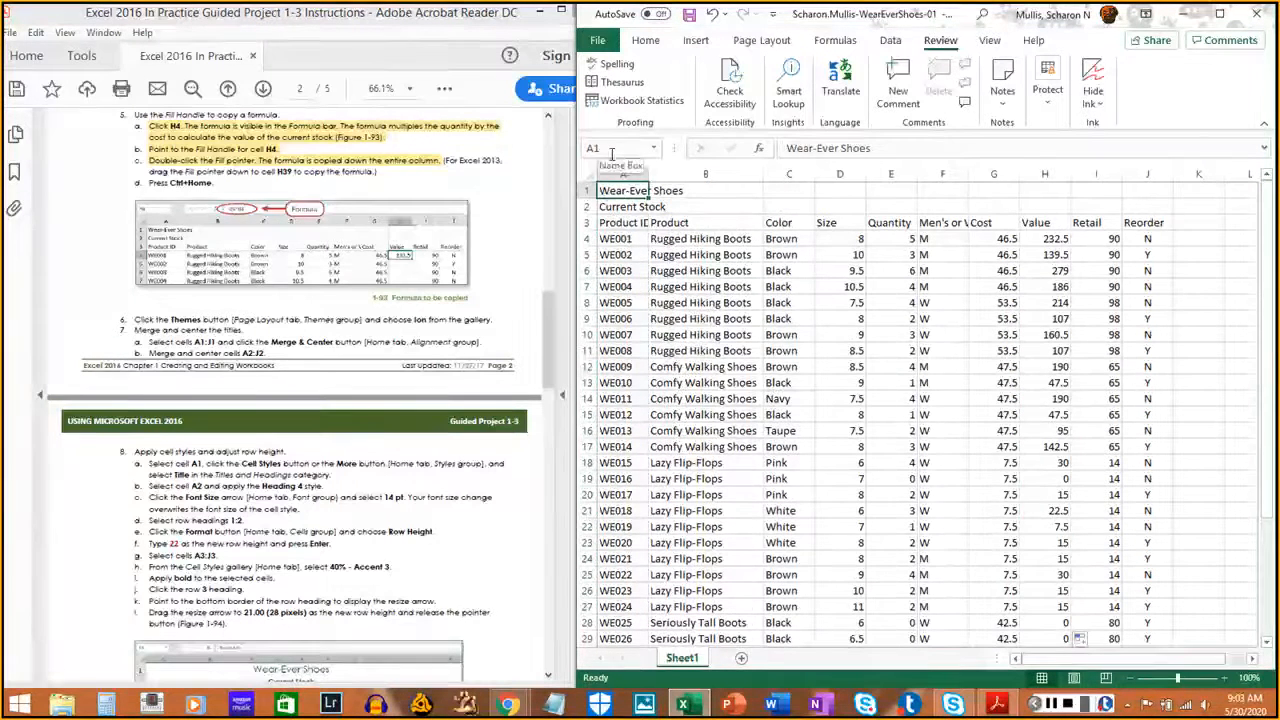
Highlight instruction 5d and the heading line of instruction 5 in the PDF
left_click(1057, 706)
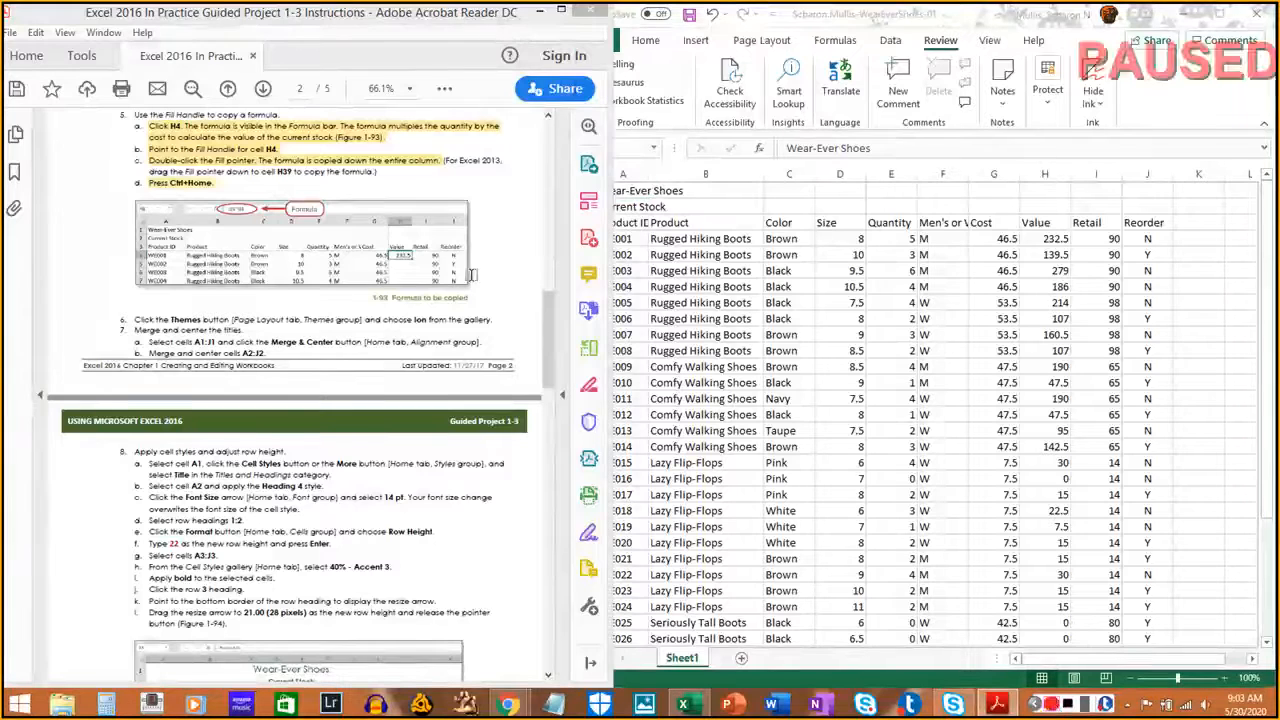
left_click_drag(135, 114, 286, 114)
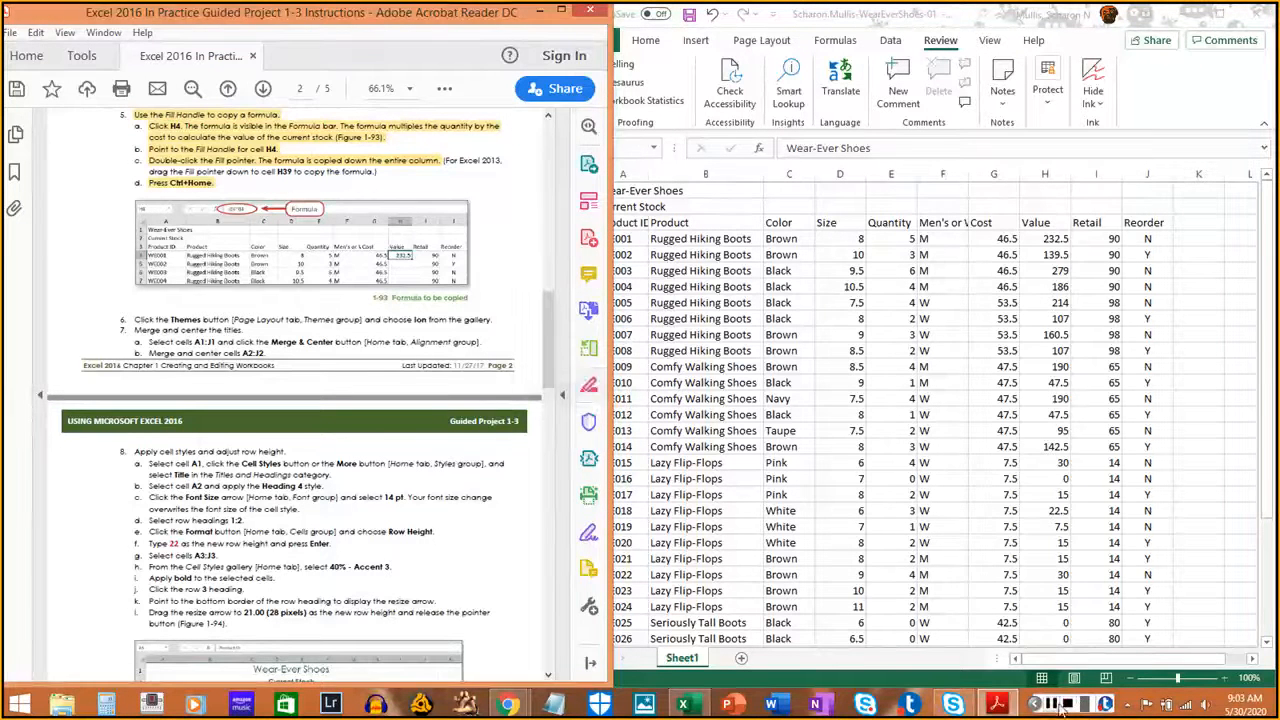
left_click(1097, 706)
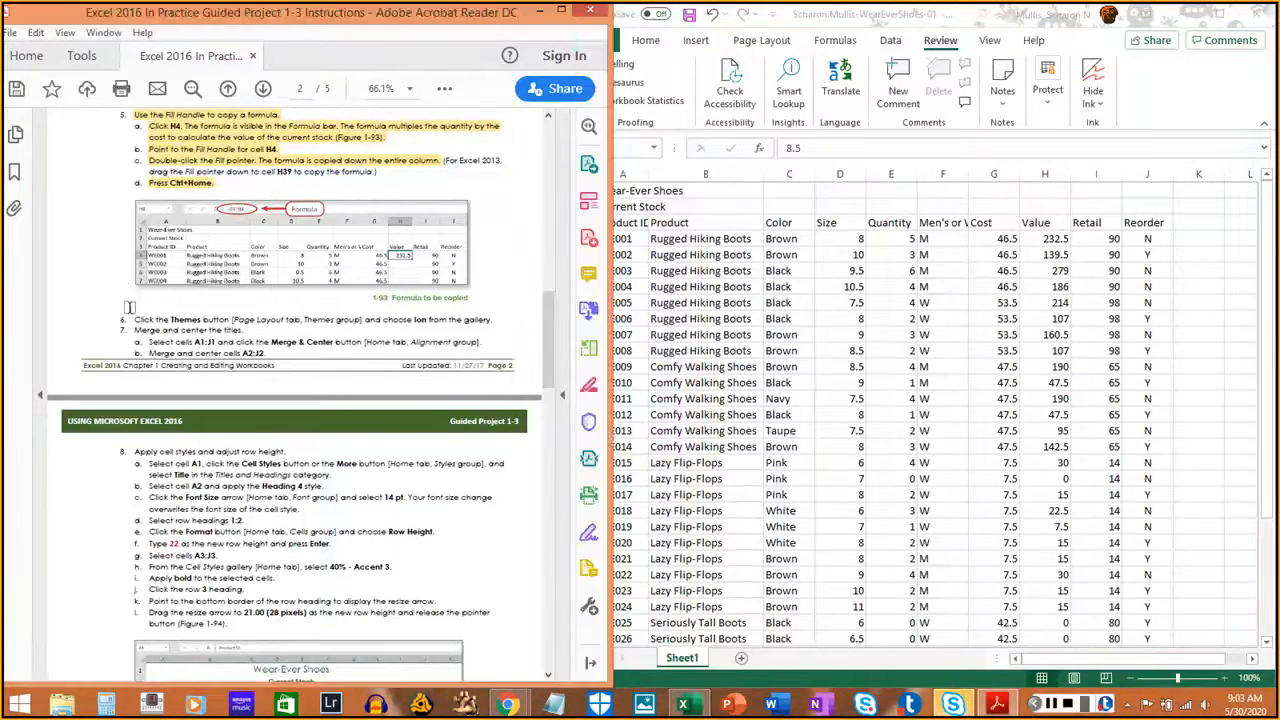
Apply the Ion theme to the workbook, following instruction 6 in the PDF
scroll(134, 310, "down", 3)
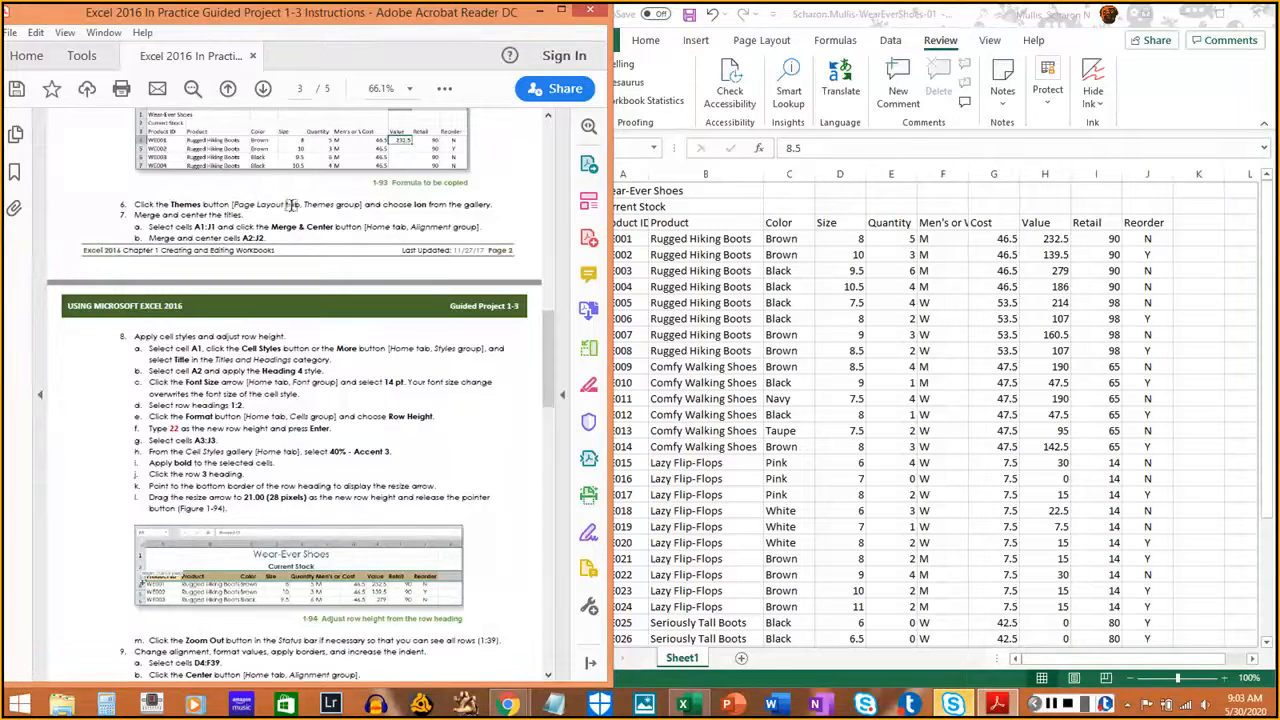
left_click(780, 45)
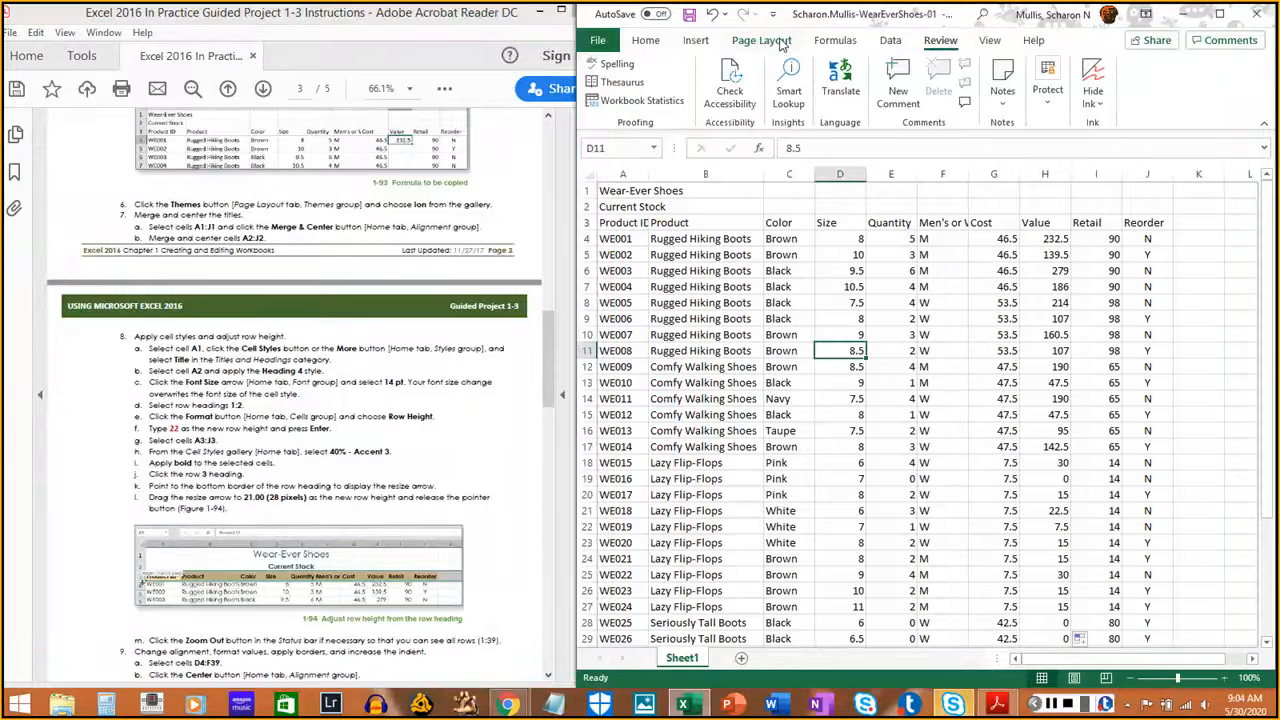
left_click(762, 40)
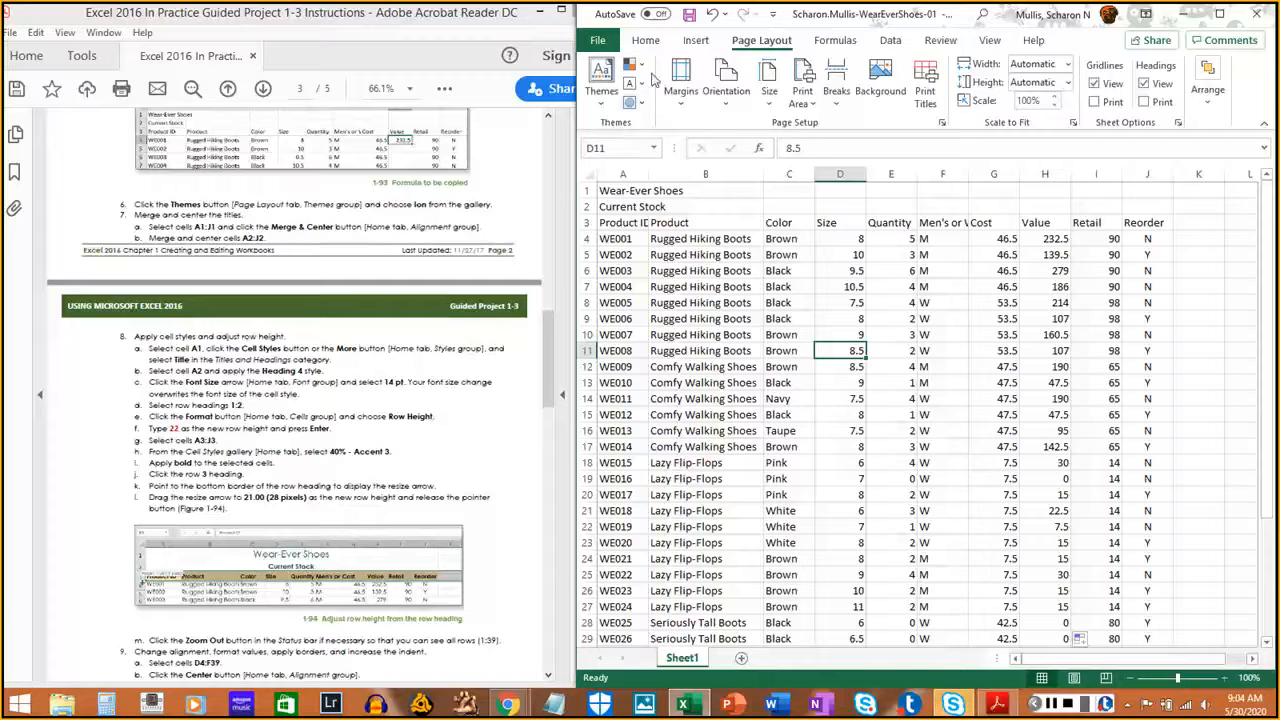
left_click(601, 90)
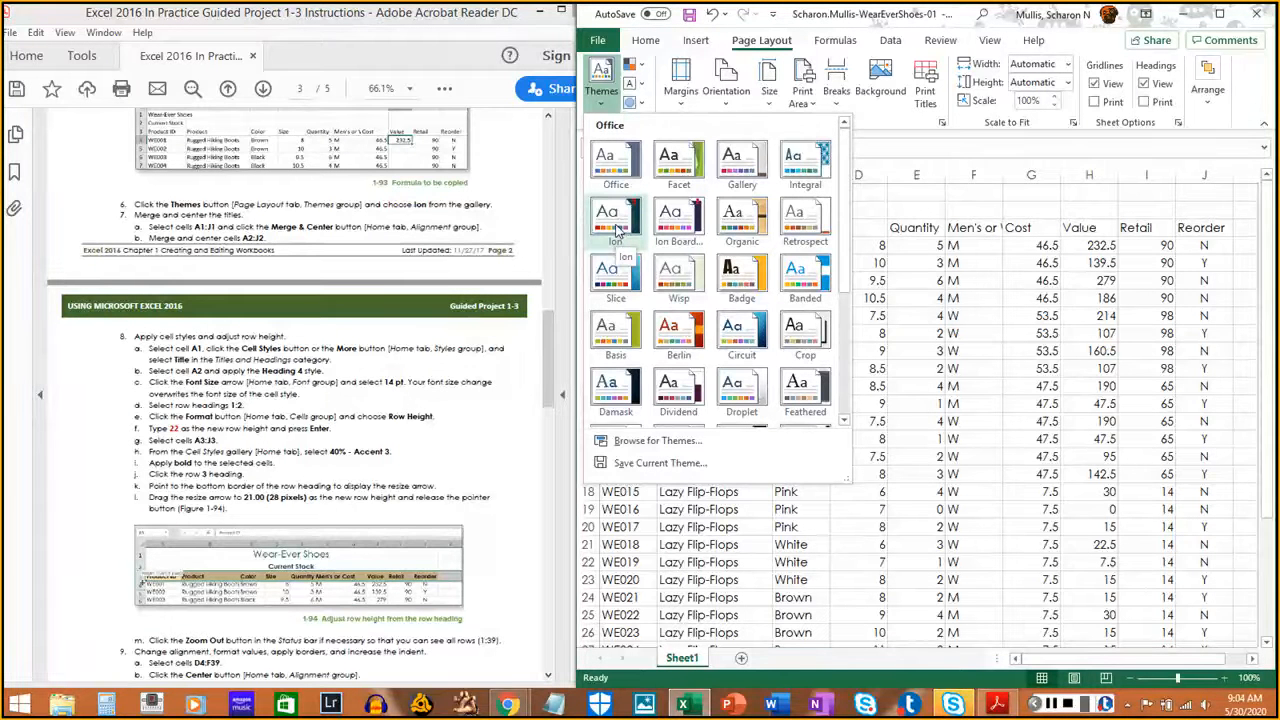
left_click(616, 228)
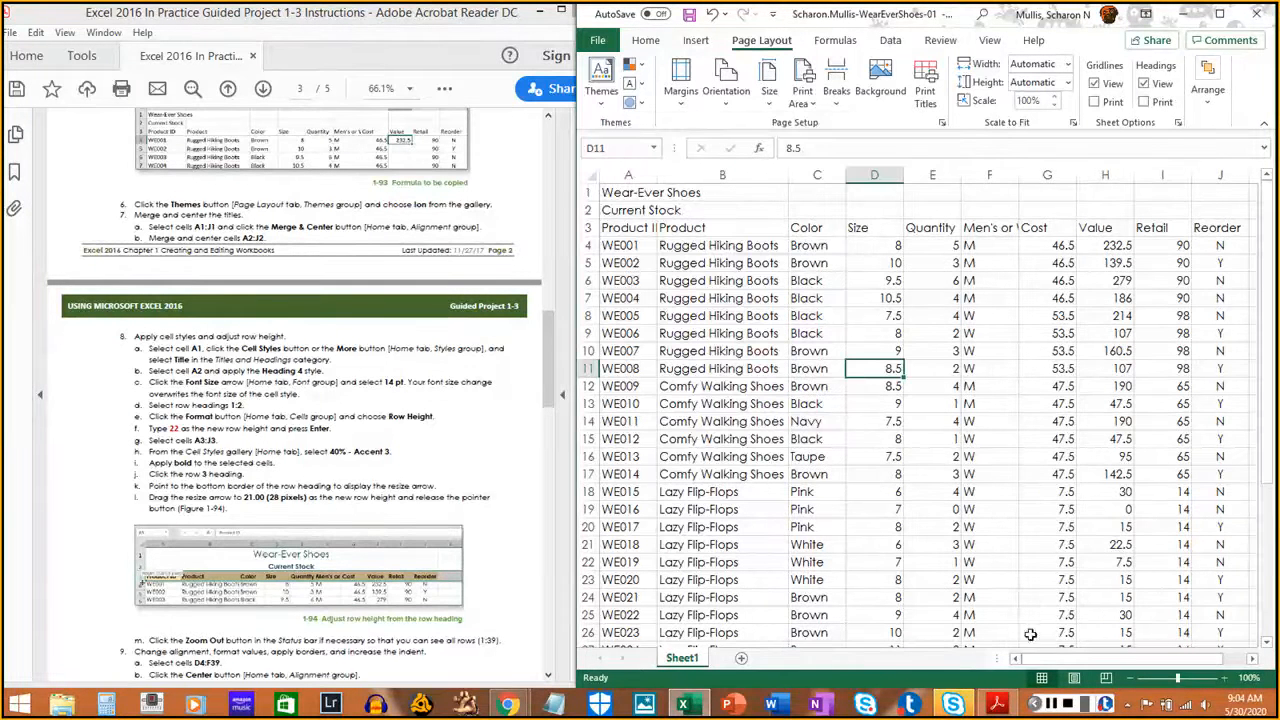
Highlight instruction 6 in the PDF
left_click(1051, 704)
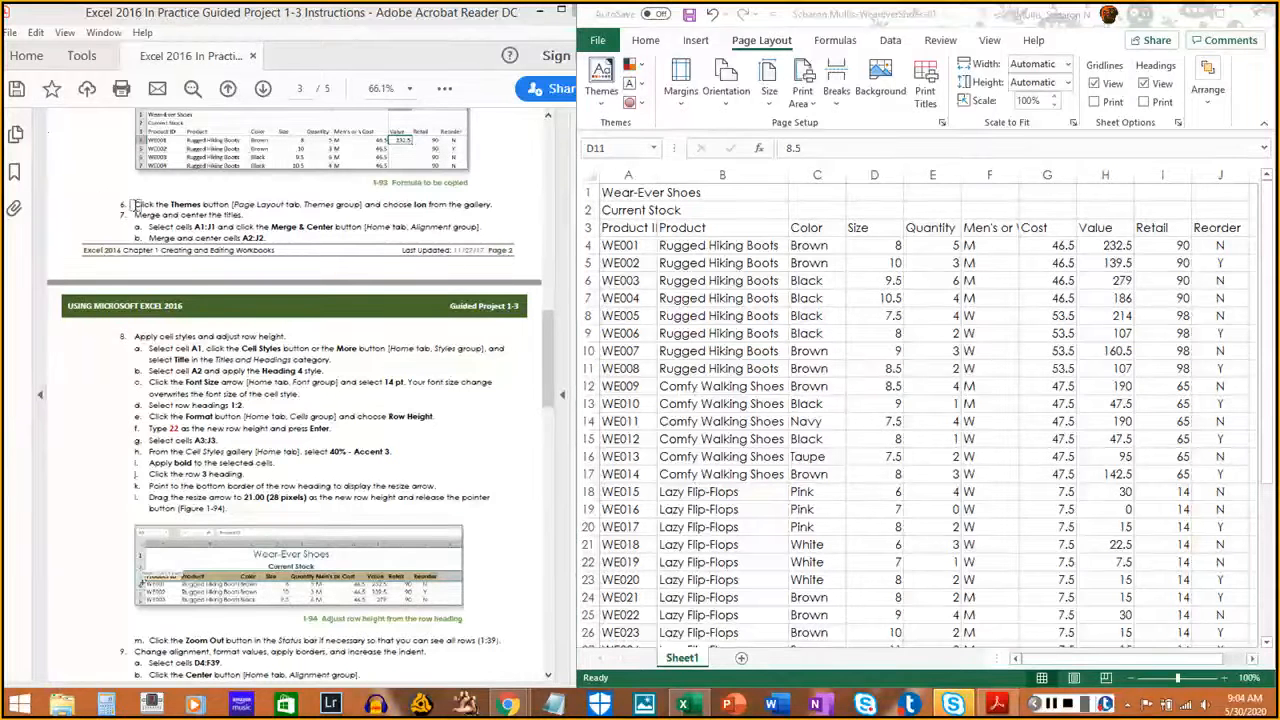
left_click_drag(137, 204, 493, 205)
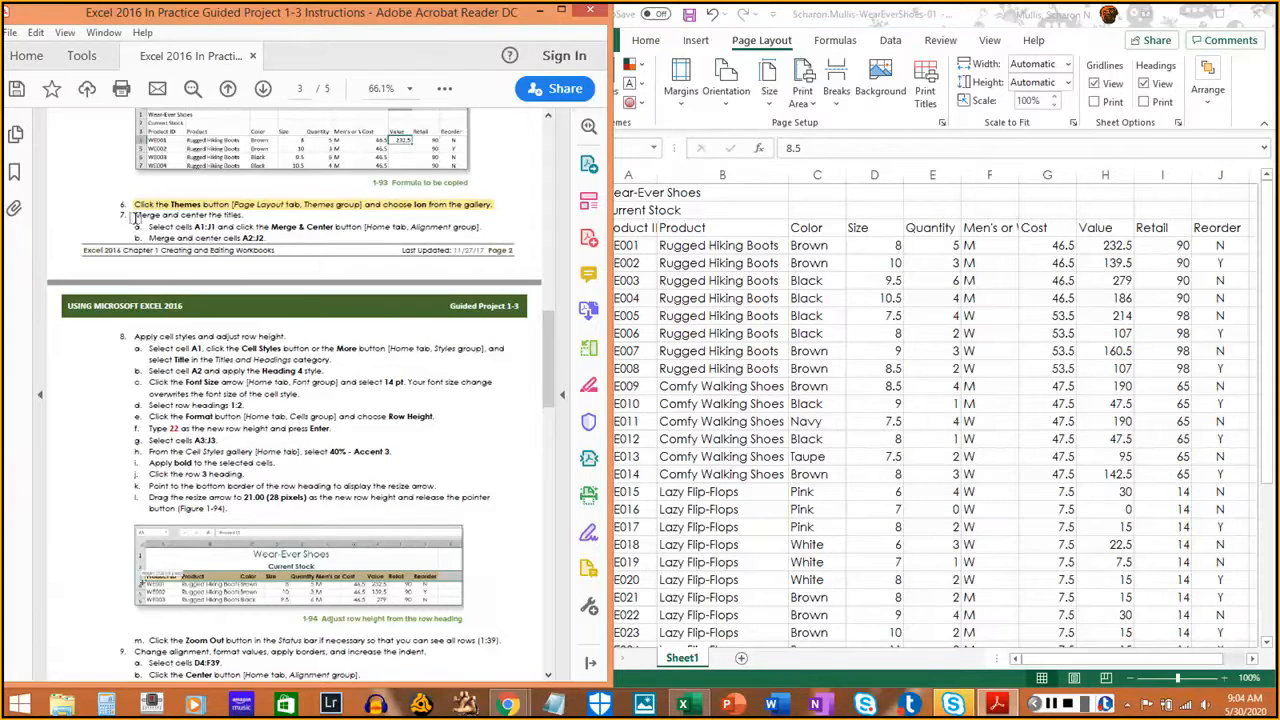
Merge and center the Wear-Ever Shoes title across cells A1:J1 in the workbook, following instruction 7a in the PDF
scroll(134, 221, "down", 1)
scroll(134, 221, "down", 1)
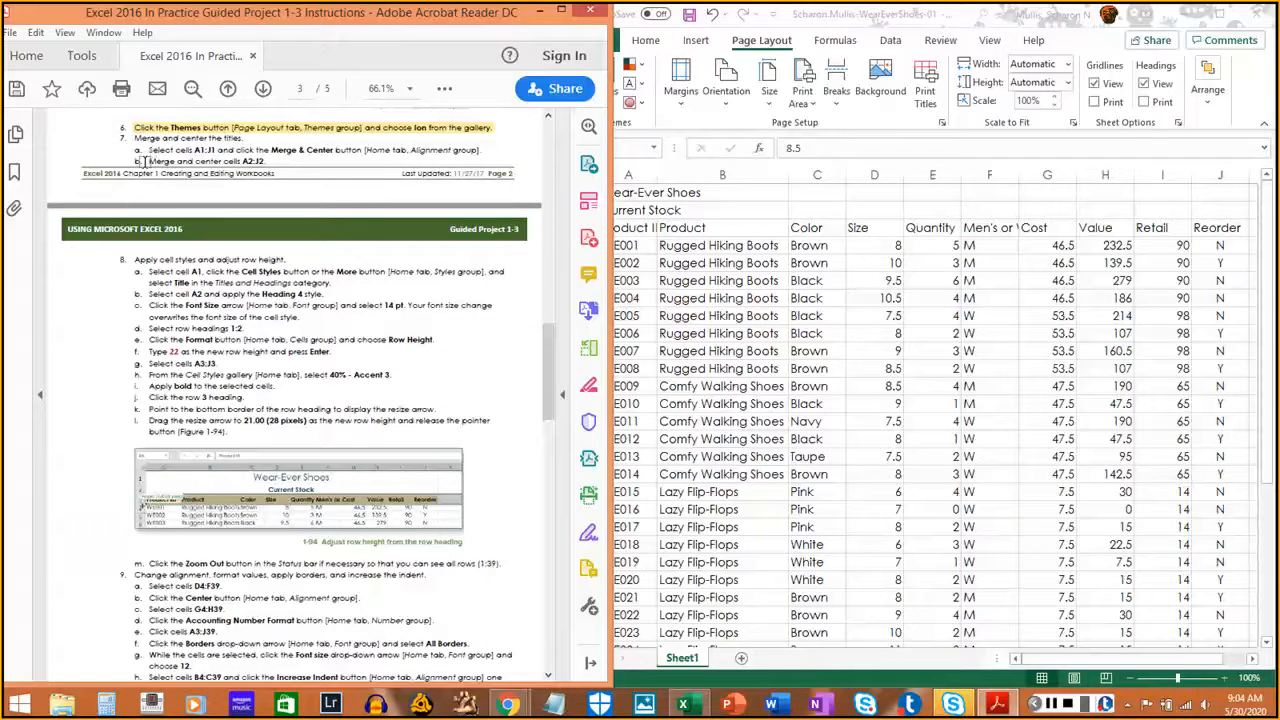
left_click(1022, 380)
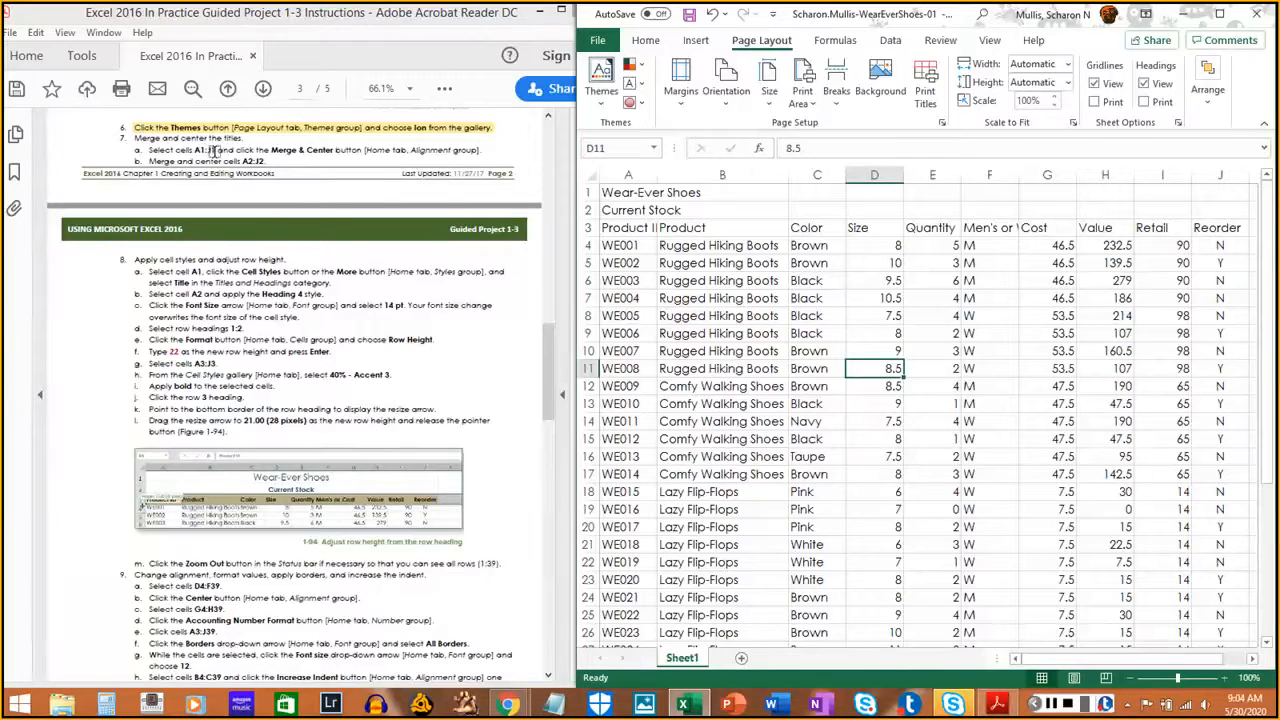
left_click(638, 193)
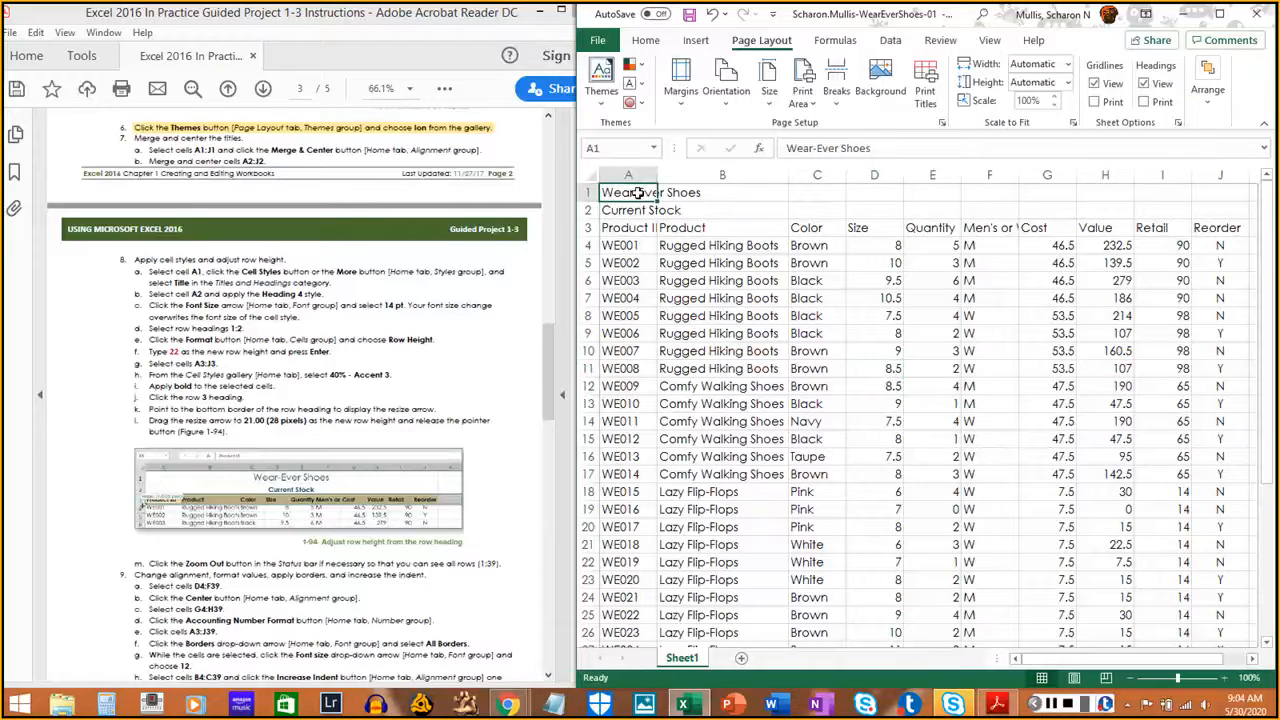
left_click_drag(638, 193, 1224, 177)
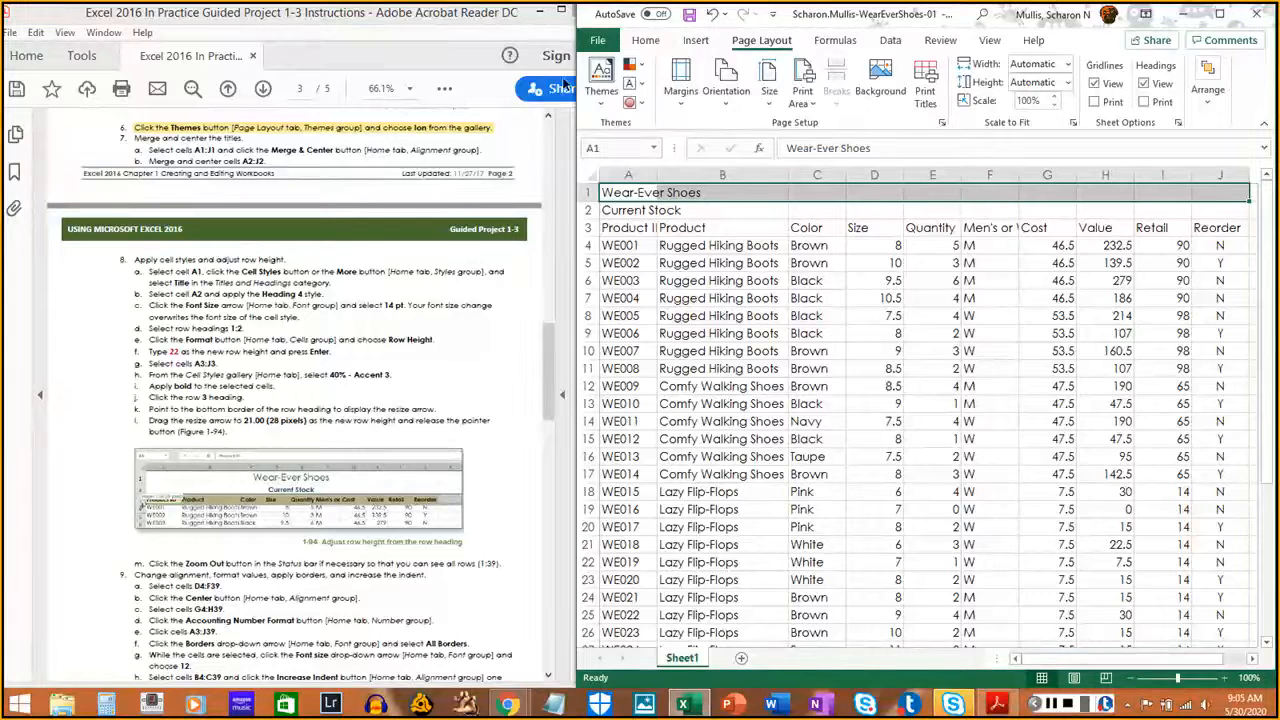
left_click(640, 44)
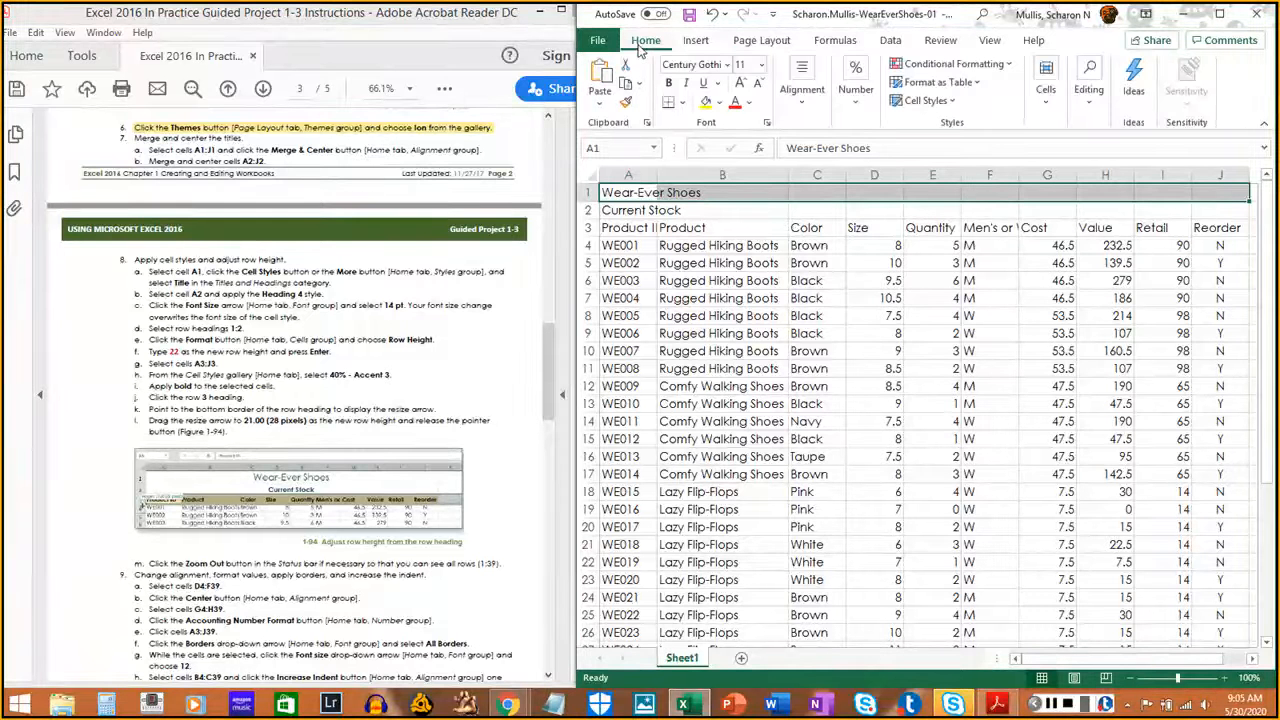
left_click(804, 110)
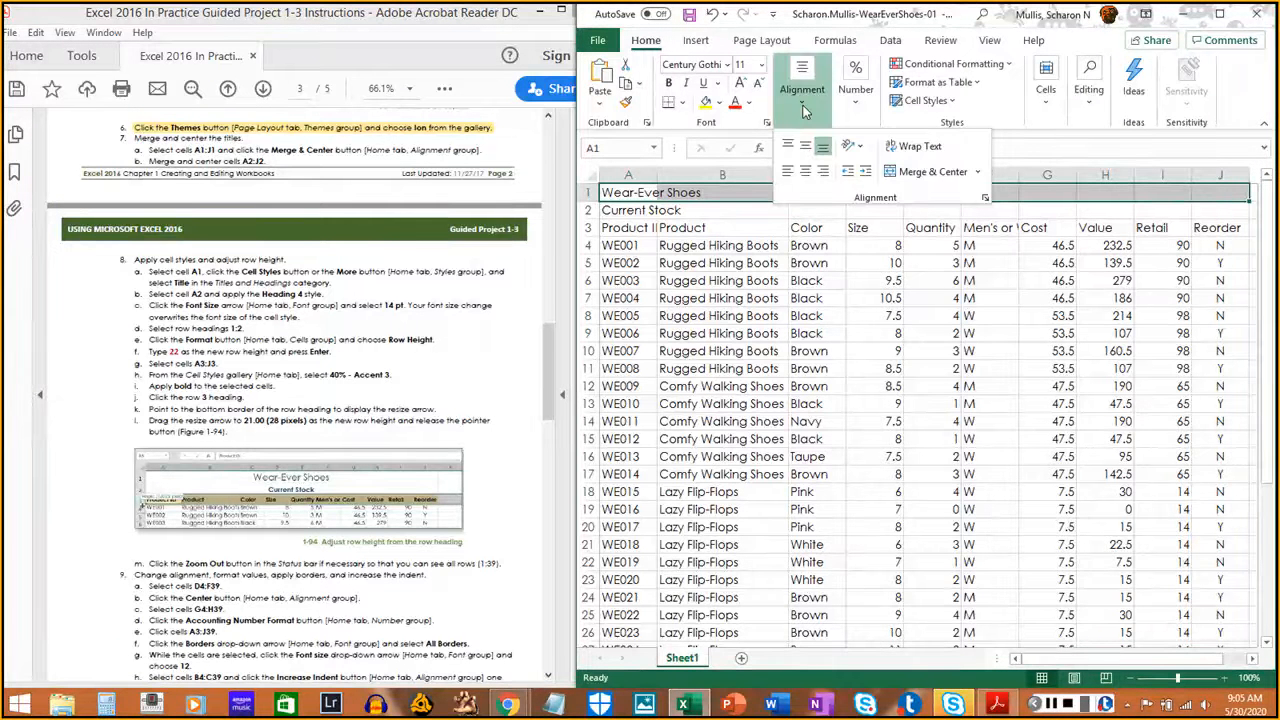
left_click(933, 172)
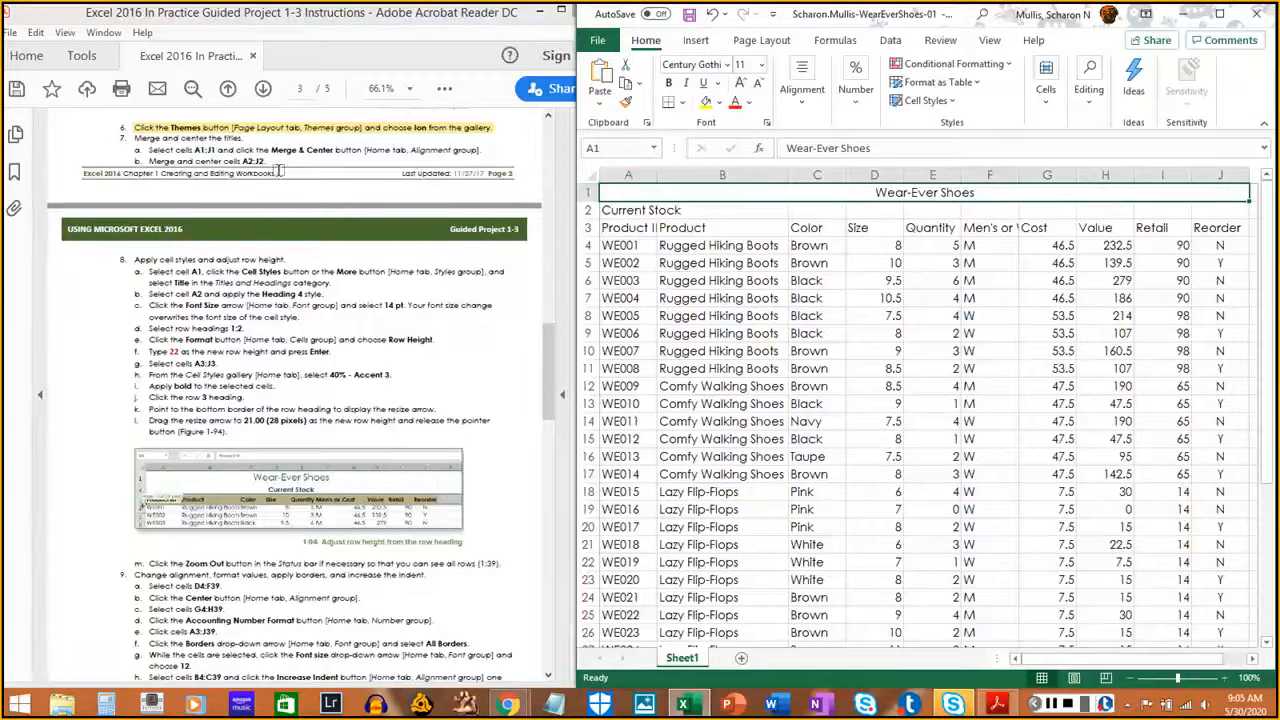
Highlight instruction 7a in the PDF
left_click_drag(147, 149, 480, 145)
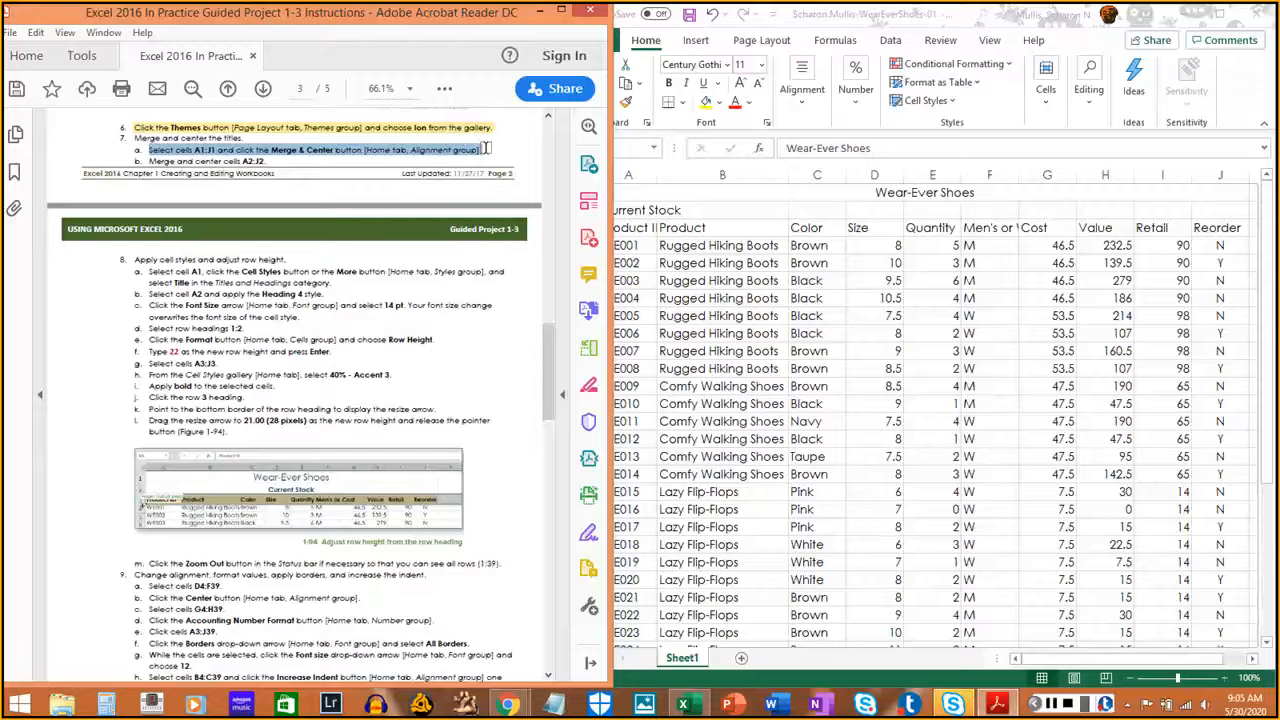
left_click(484, 148)
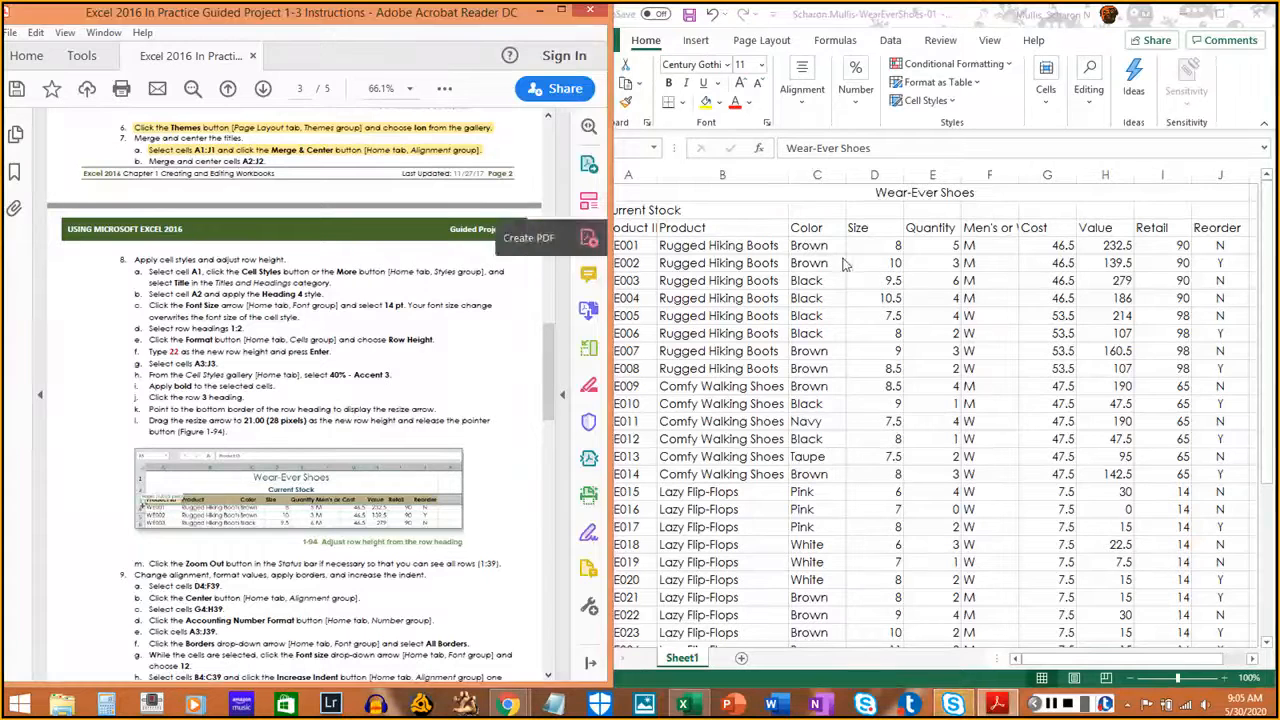
Merge and center the Current Stock subtitle across cells A2:J2 in the workbook, following instruction 7b in the PDF
left_click_drag(606, 233, 578, 233)
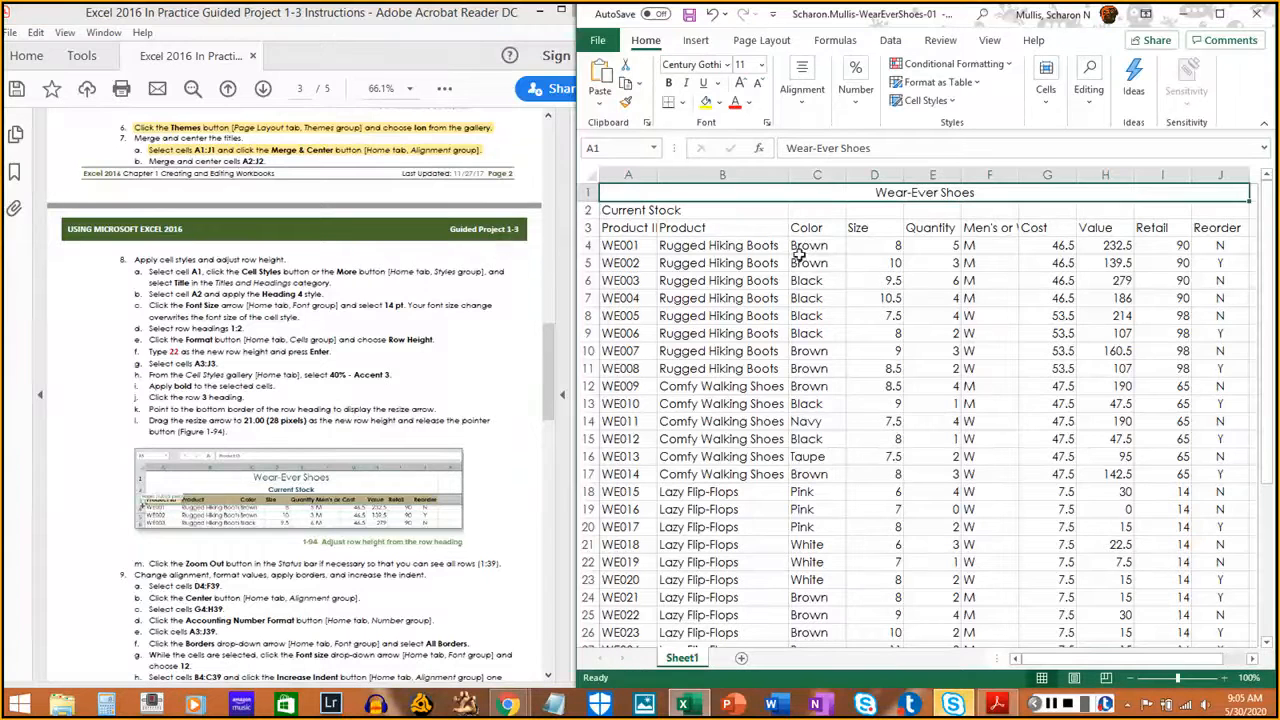
left_click(628, 210)
left_click_drag(628, 210, 1211, 212)
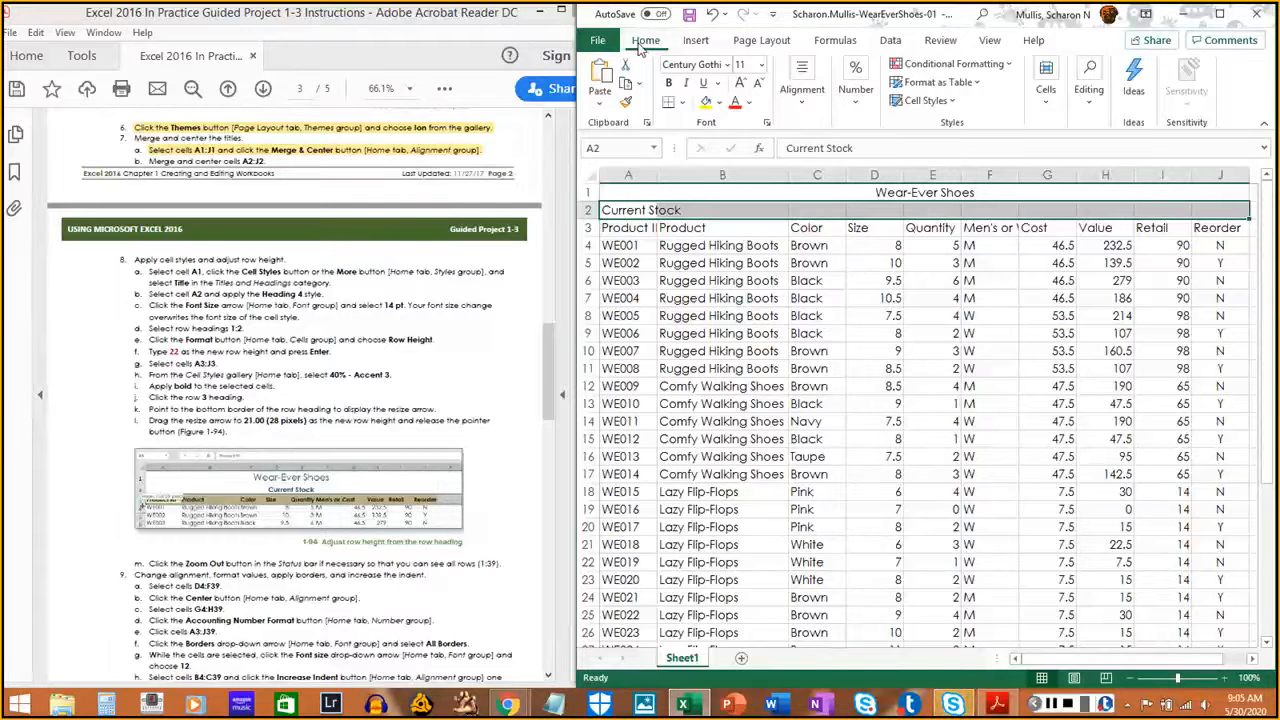
left_click(801, 105)
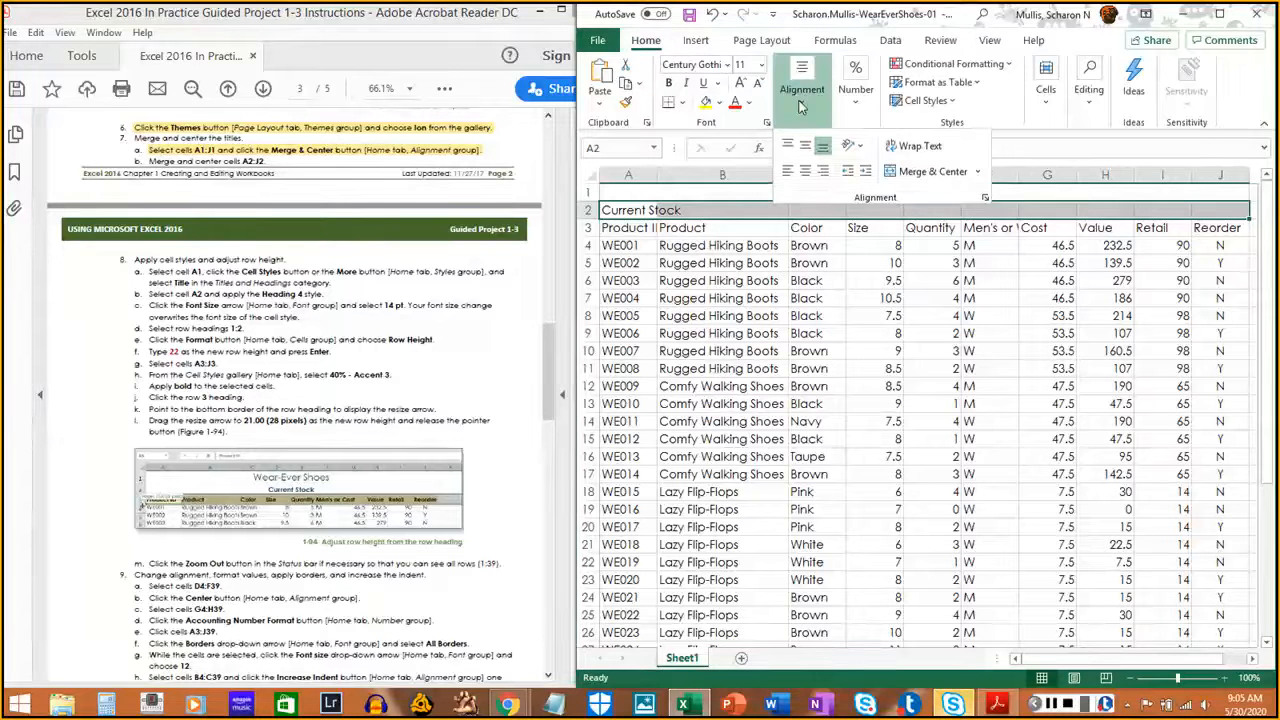
left_click(940, 175)
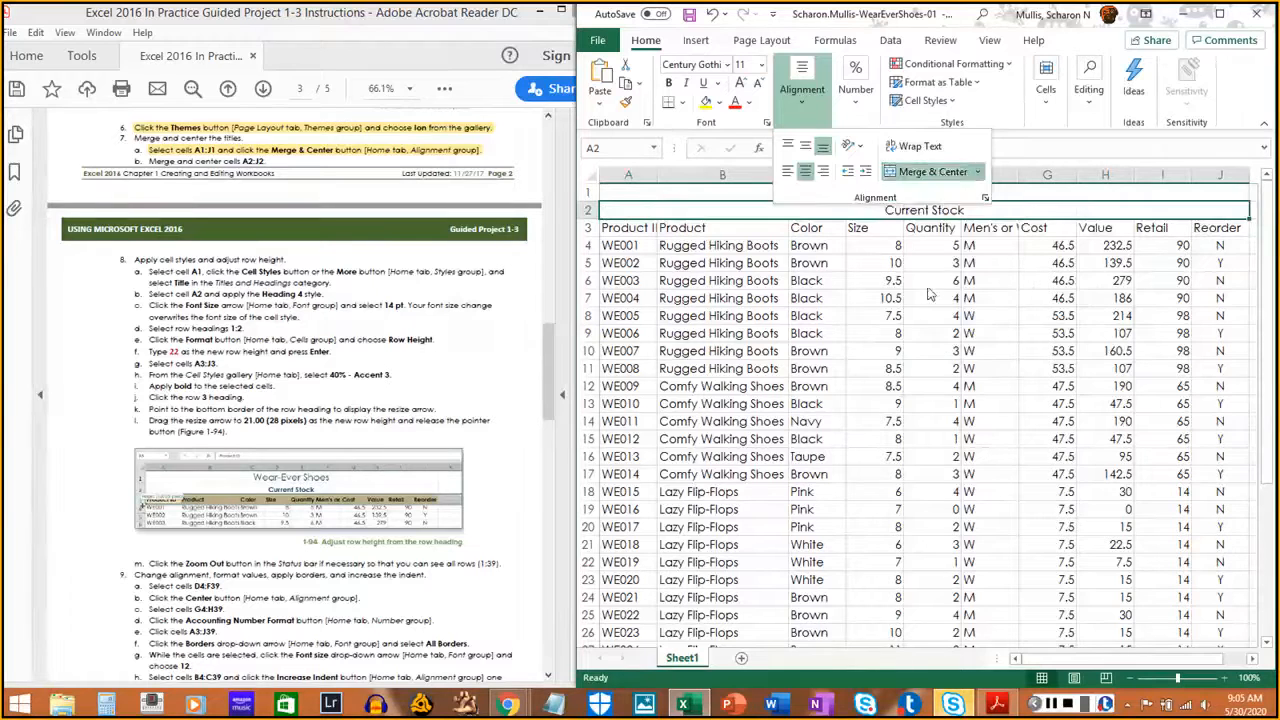
Highlight instruction 7b and the heading line of instruction 7 in the PDF
left_click(147, 162)
left_click_drag(147, 162, 268, 162)
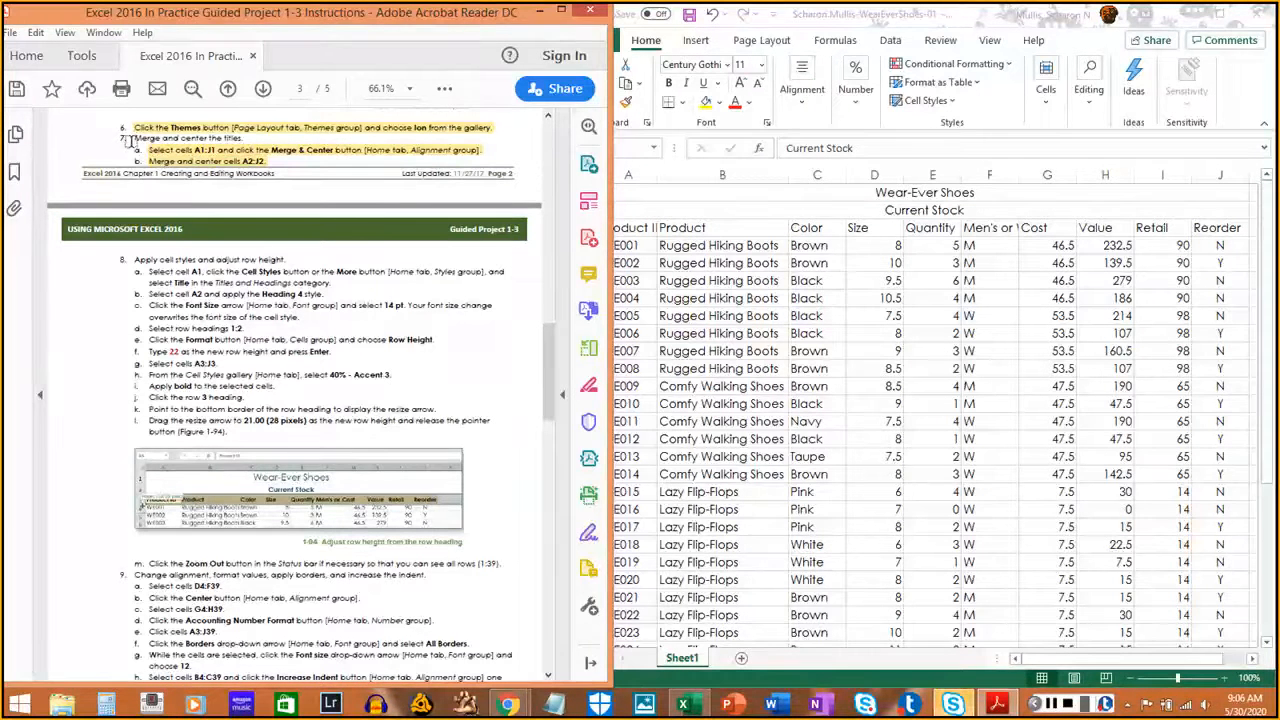
left_click_drag(130, 138, 240, 139)
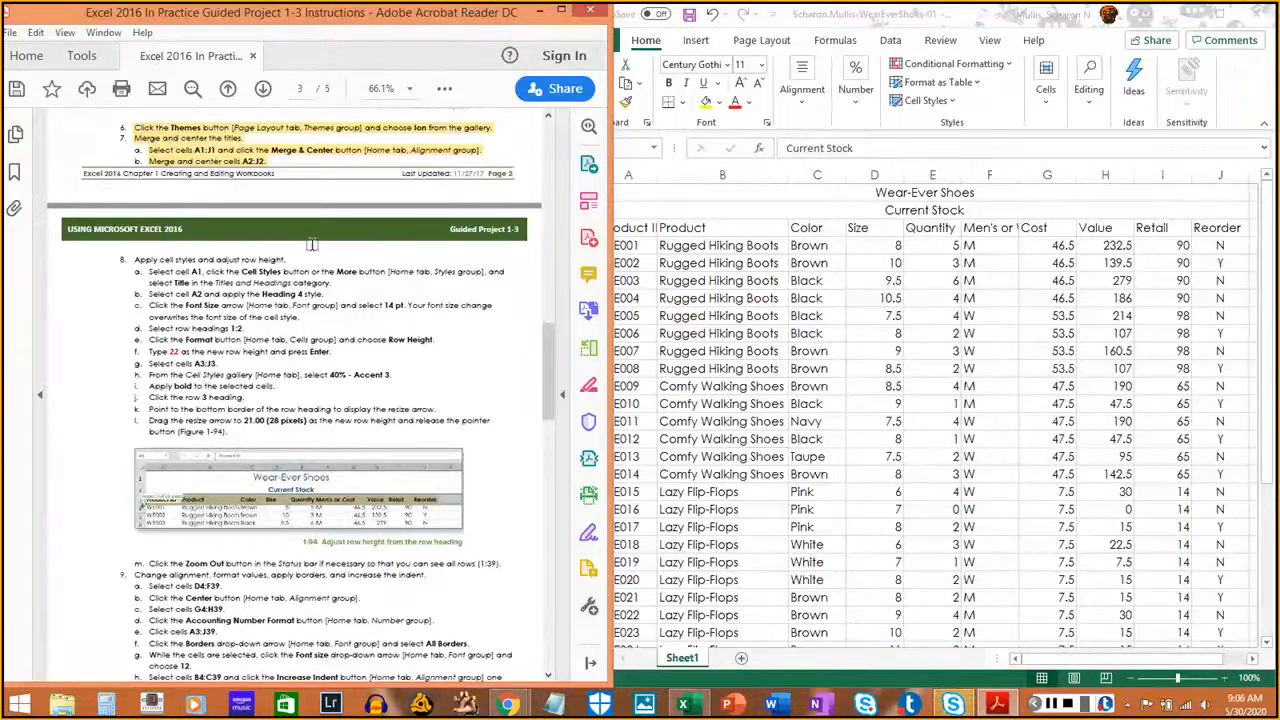
Return to the workbook, select the merged title in cell A1 and save the file under its existing name
left_click(1138, 433)
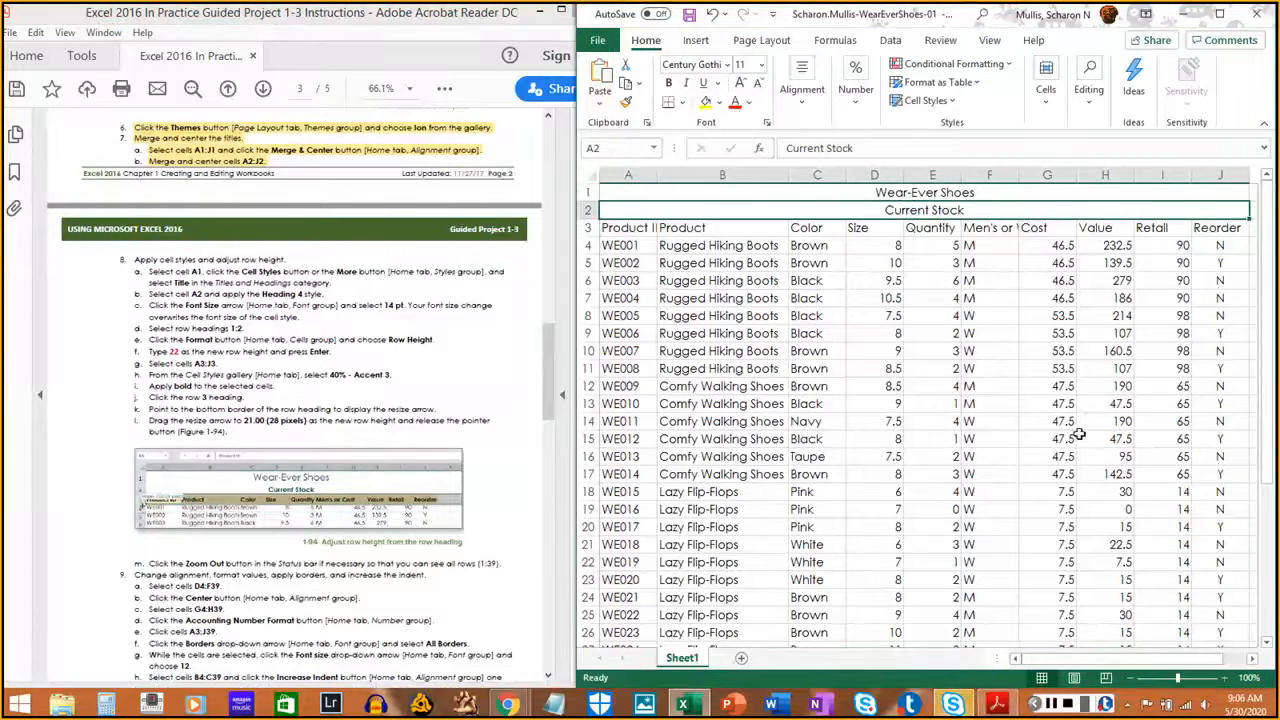
scroll(888, 455, "down", 2)
left_click(258, 340)
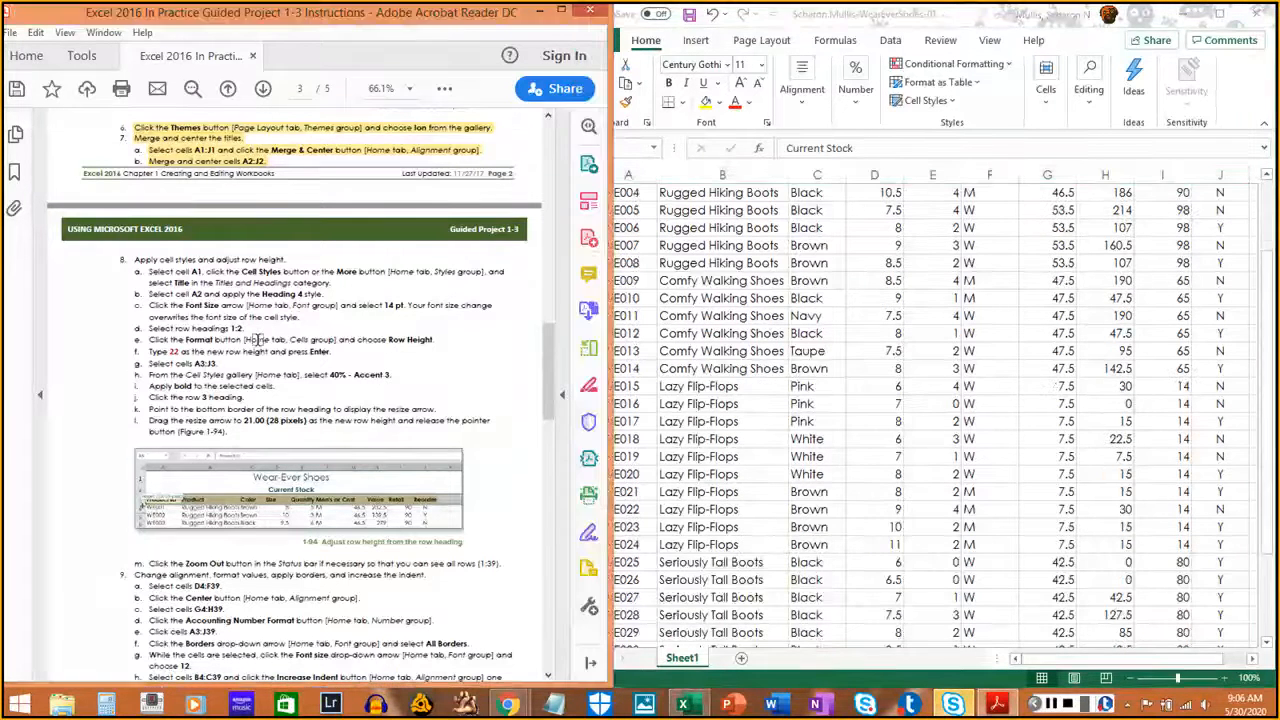
scroll(258, 340, "down", 1)
scroll(258, 340, "down", 1)
left_click(985, 396)
scroll(890, 378, "up", 2)
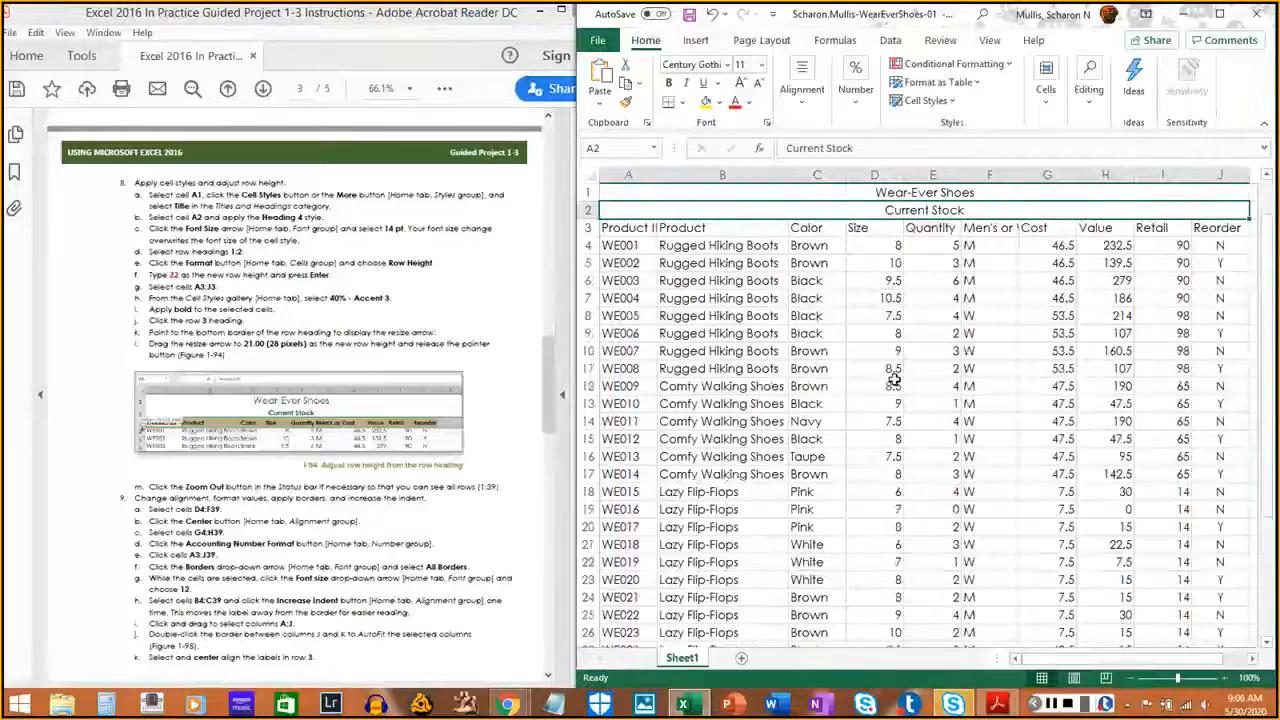
left_click(710, 194)
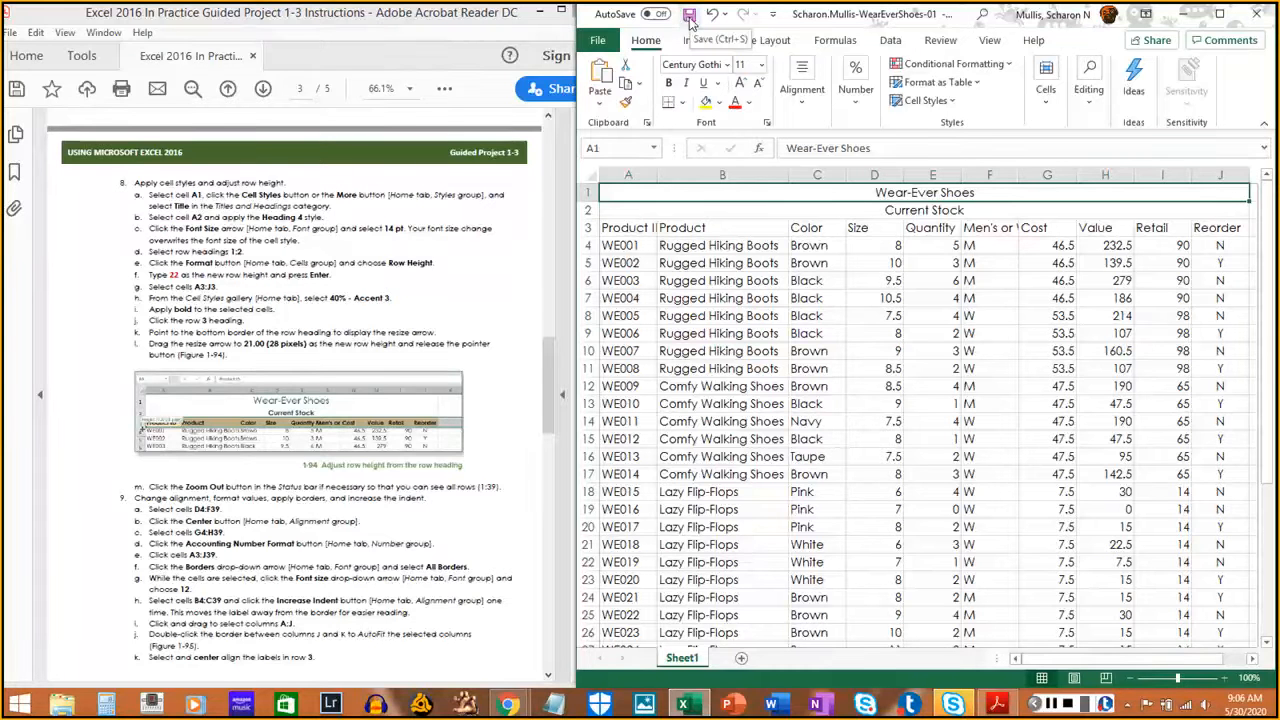
left_click(599, 41)
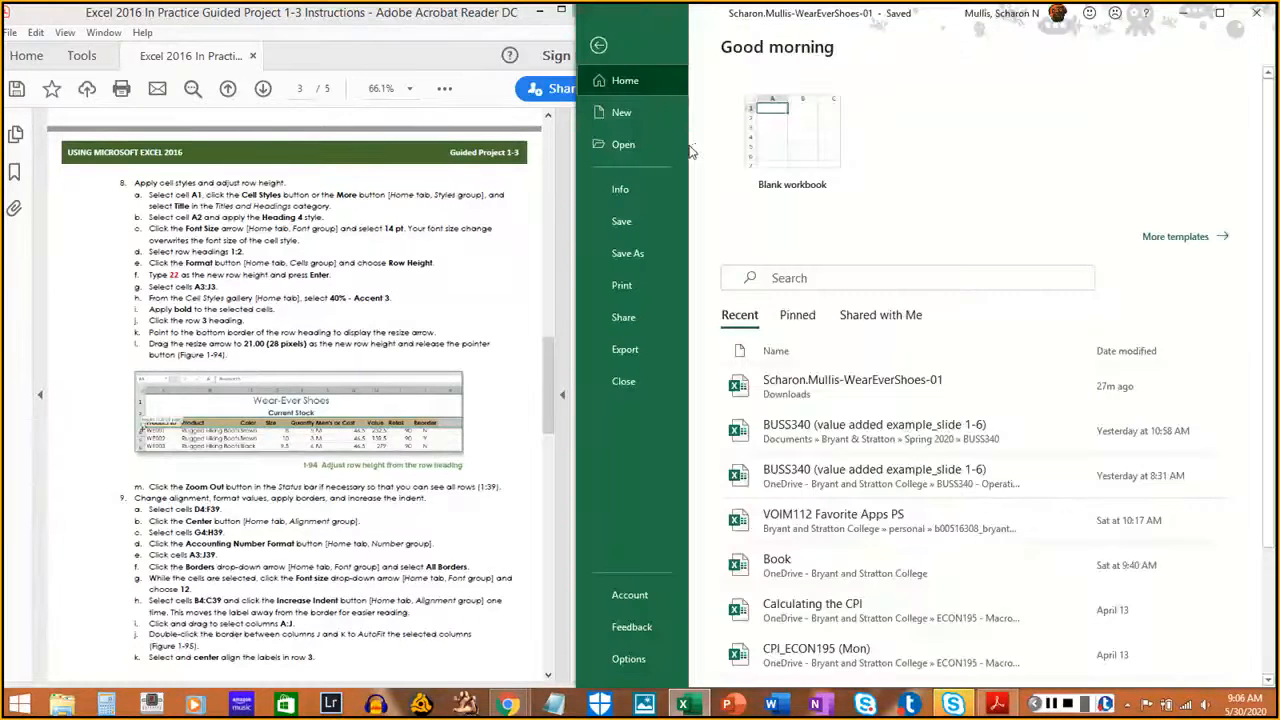
left_click(624, 222)
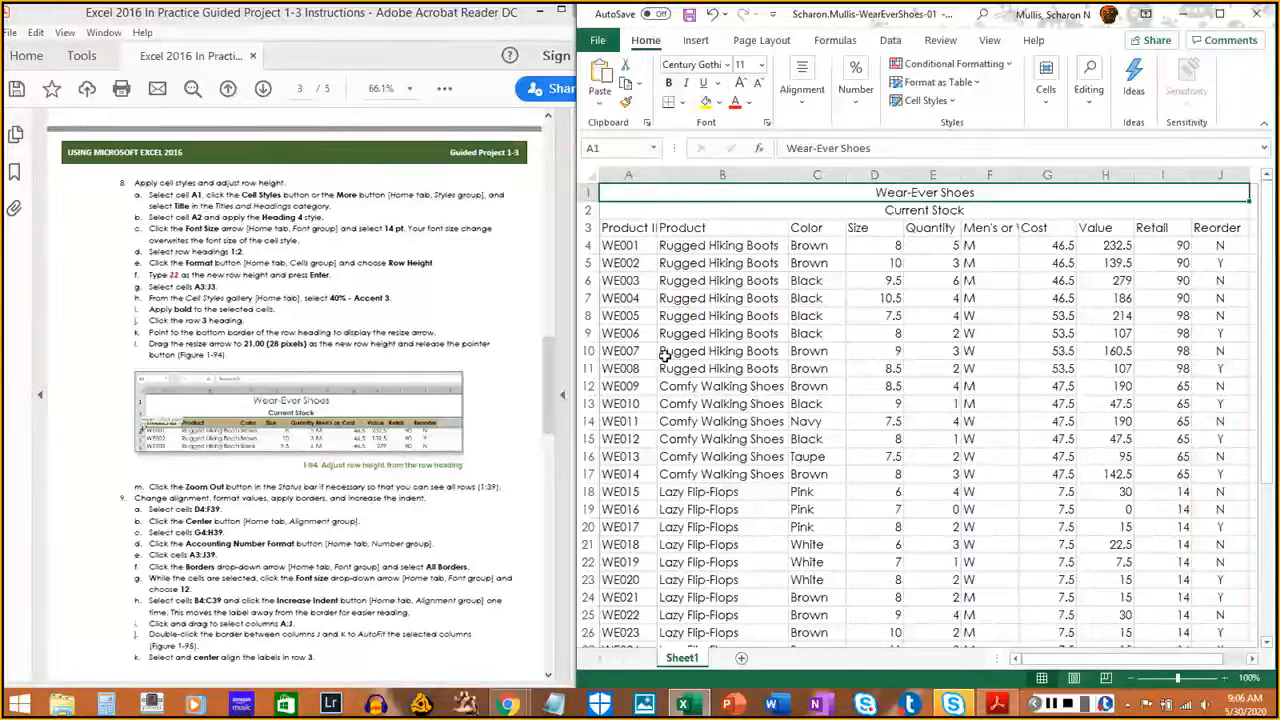
Check the saved workbook's modified date and time in the Downloads folder in File Explorer, and close the folder window
left_click(62, 706)
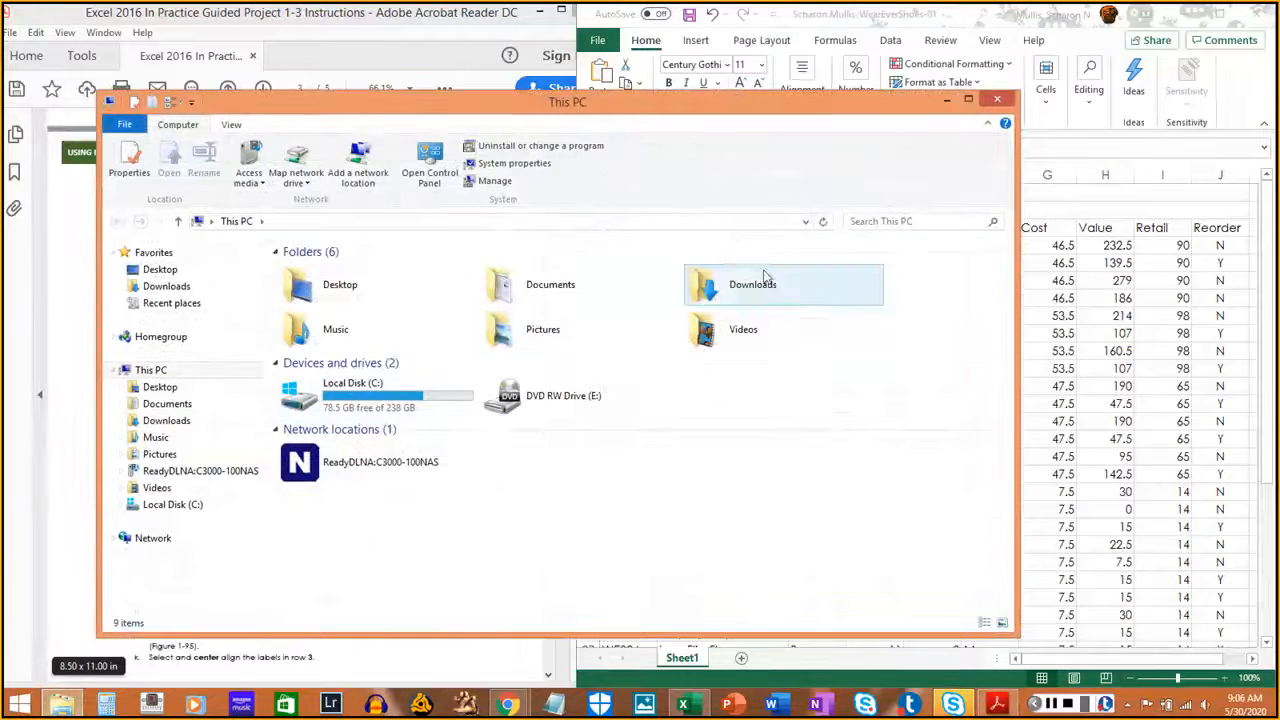
double_click(765, 289)
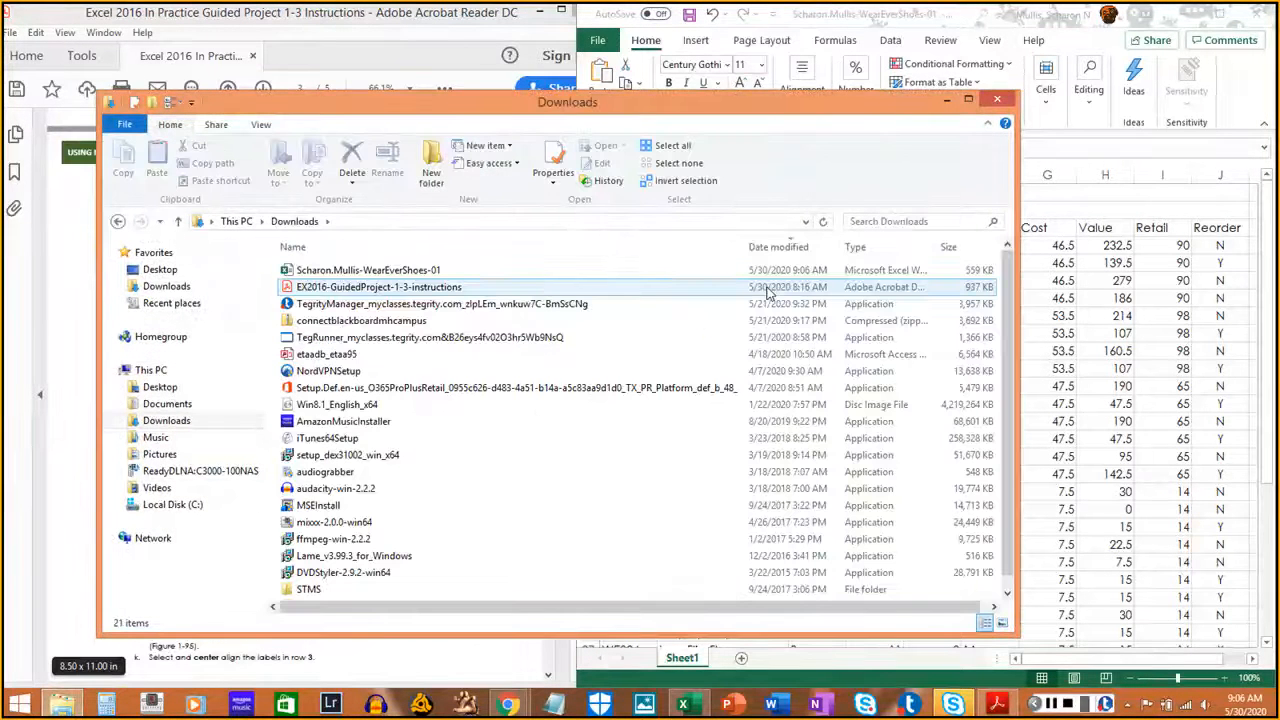
left_click(560, 272)
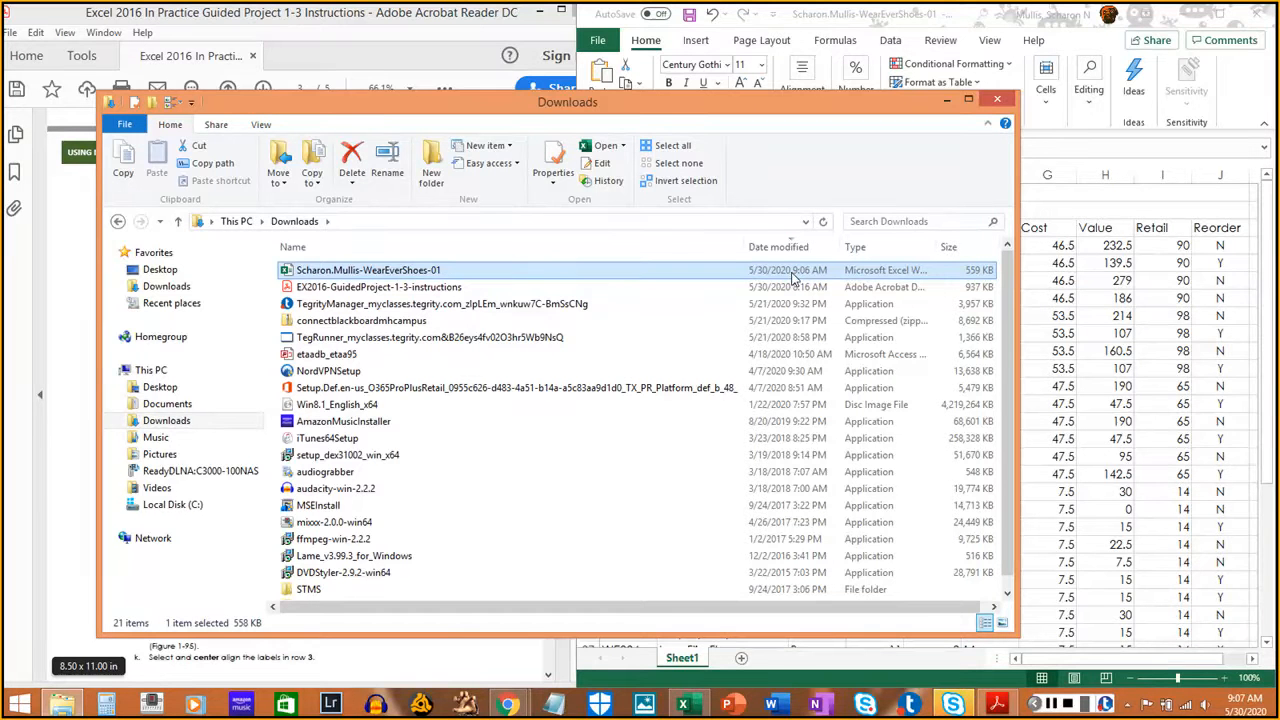
left_click(997, 104)
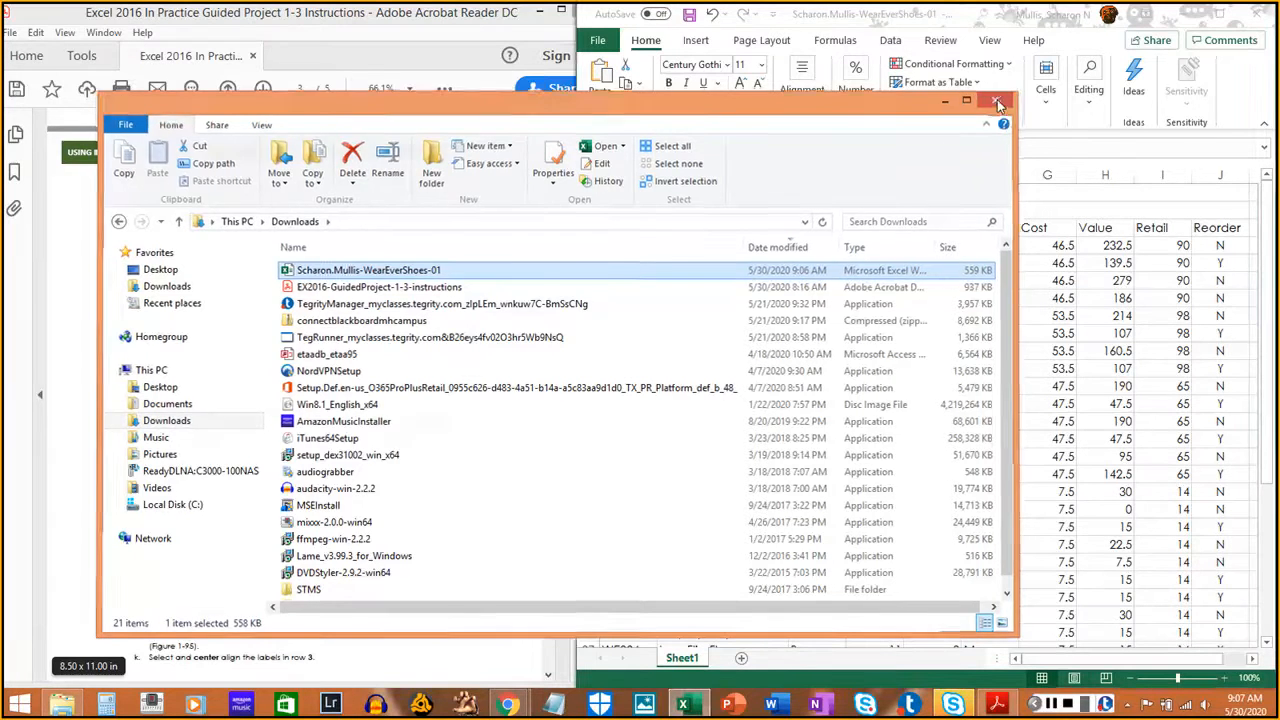
left_click(1050, 705)
left_click(1050, 705)
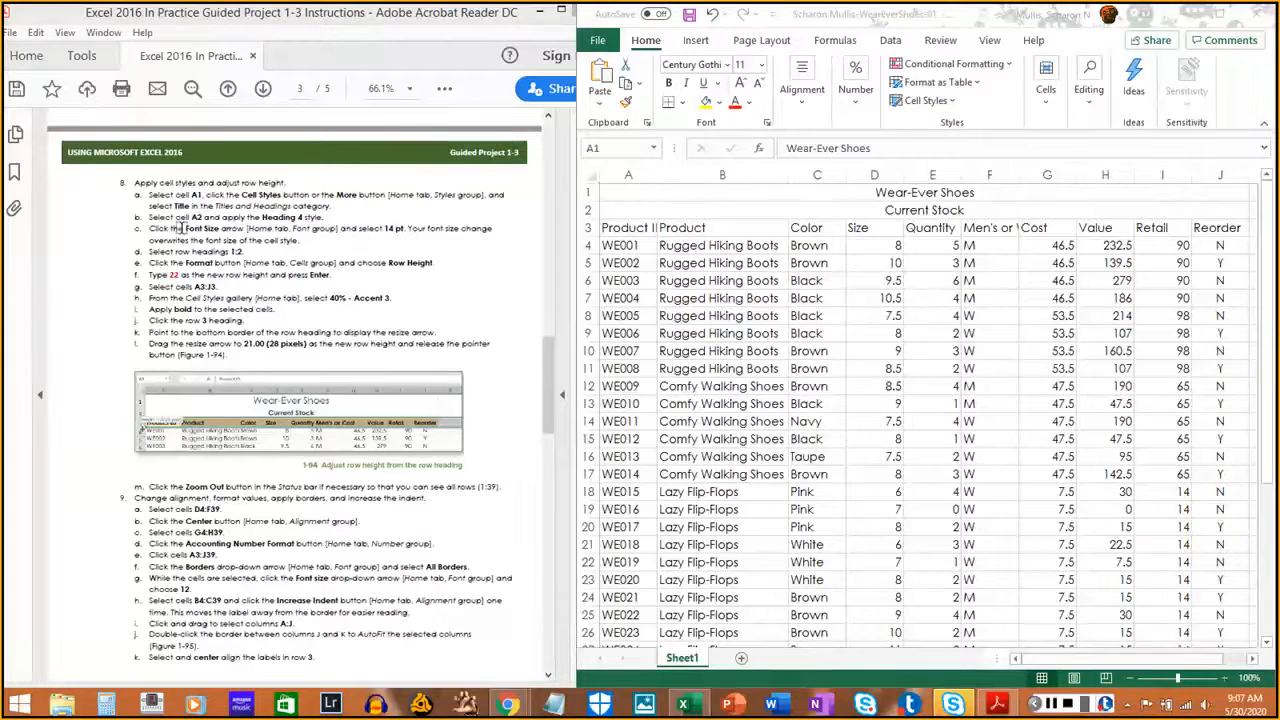
Apply the Title cell style to the merged title in cell A1, following instruction 8a in the PDF
left_click(186, 228)
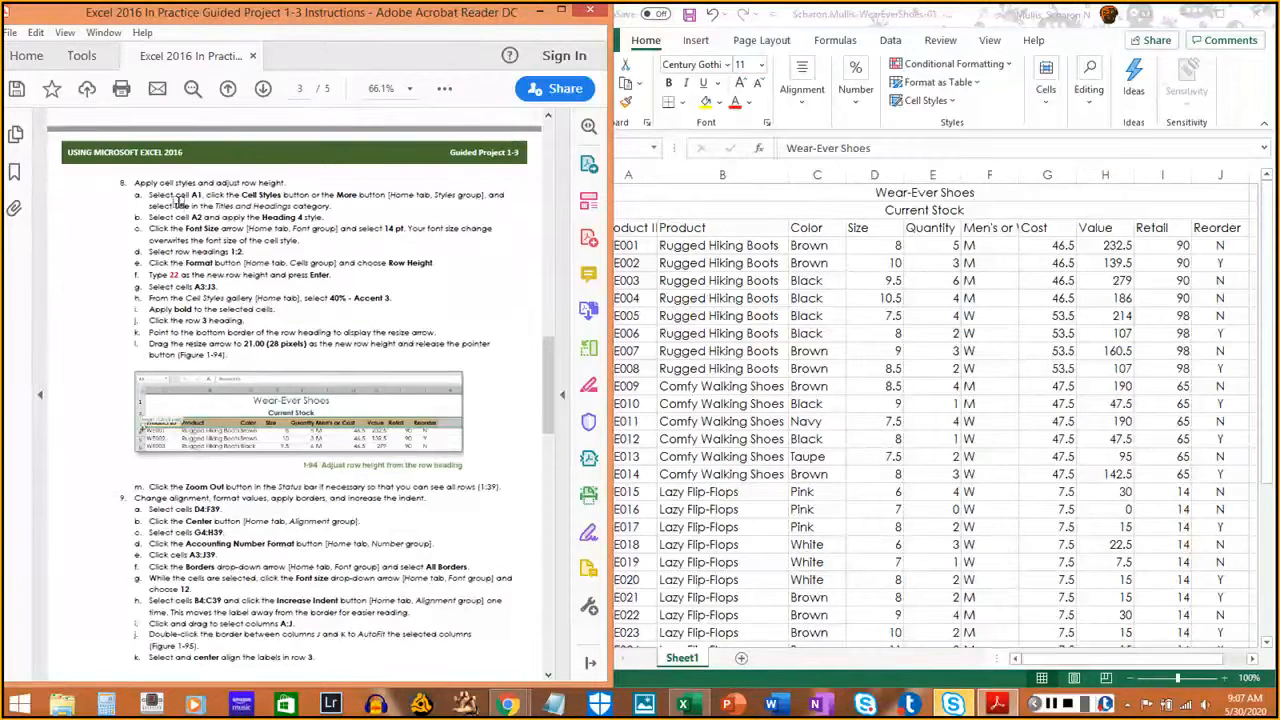
left_click(728, 275)
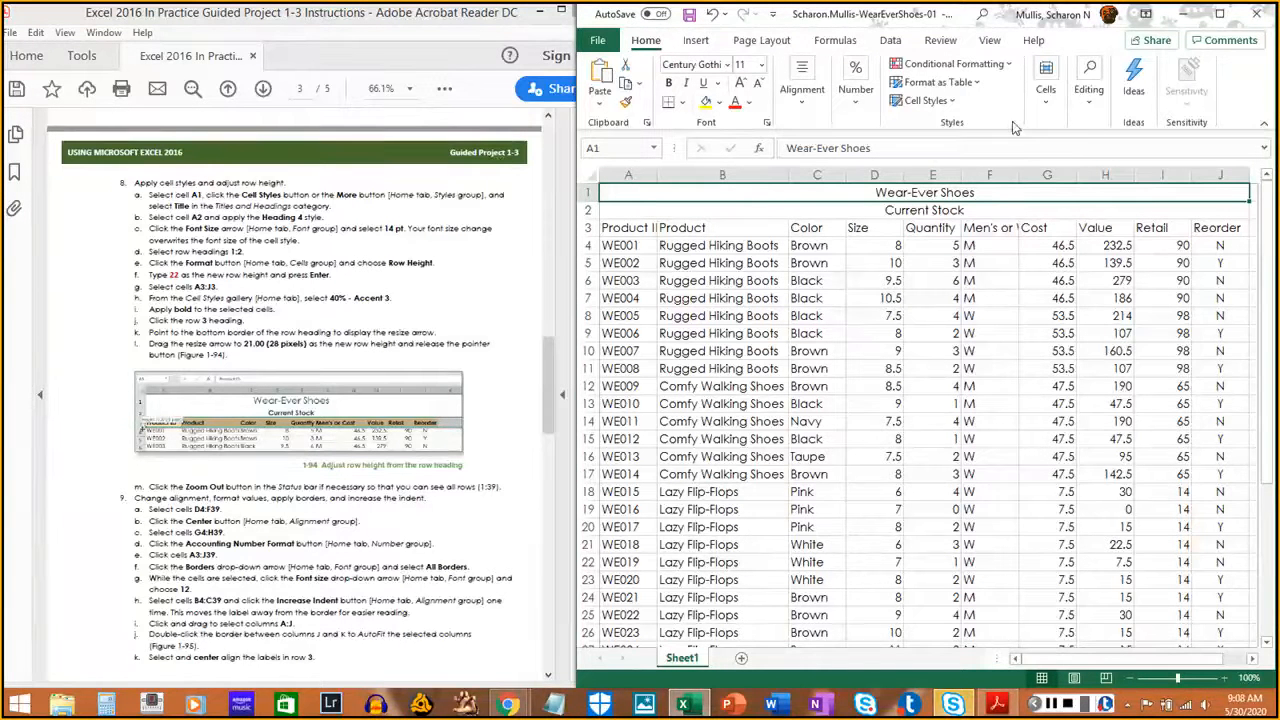
left_click(1066, 706)
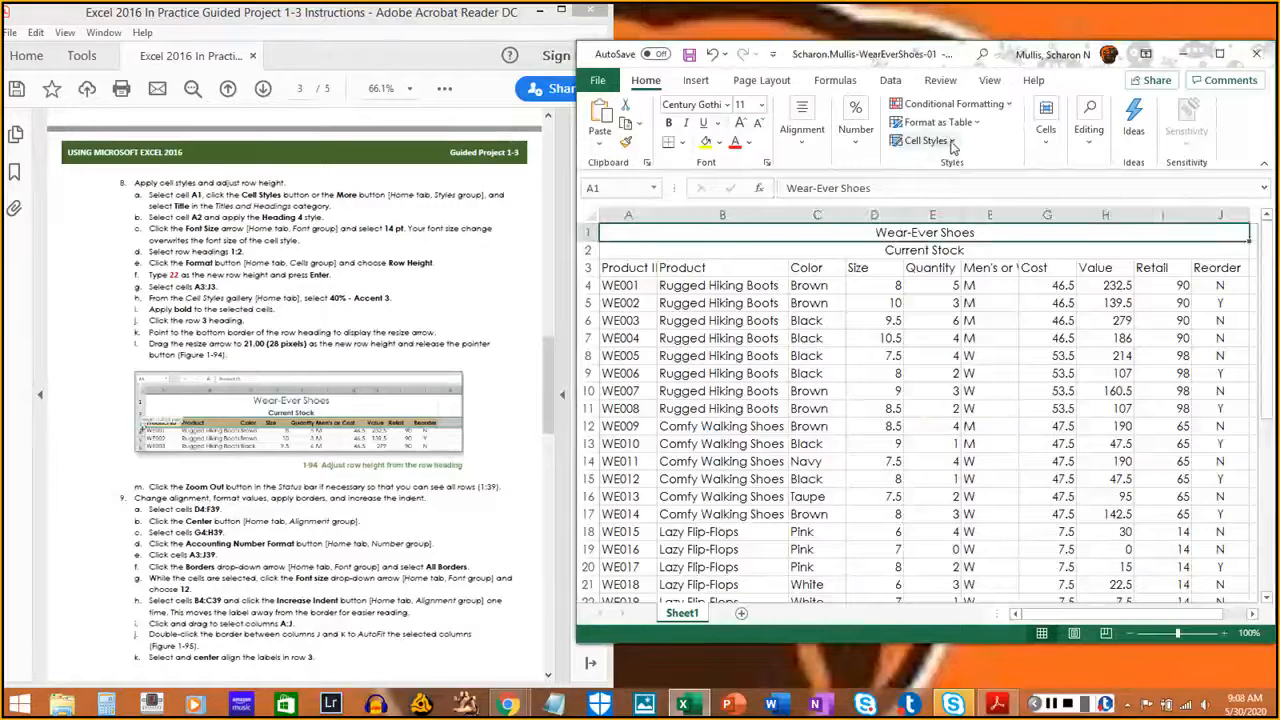
left_click(950, 143)
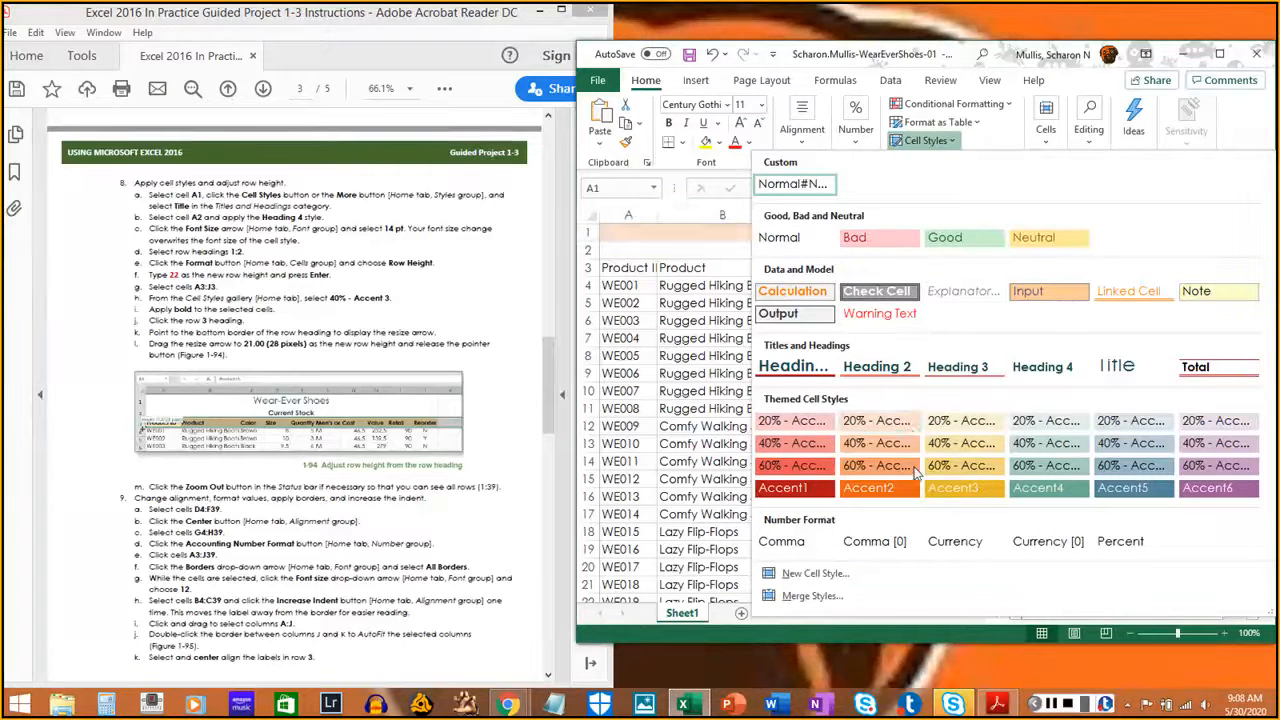
left_click(1053, 704)
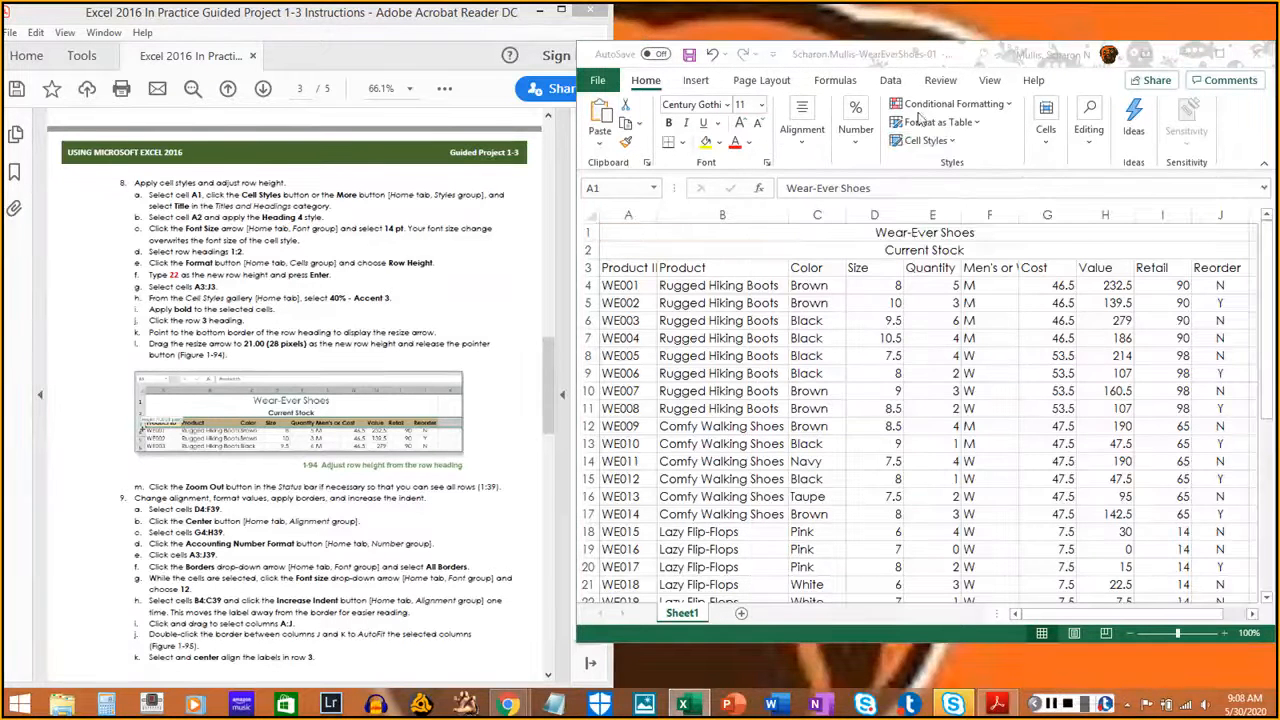
left_click(925, 140)
left_click(925, 140)
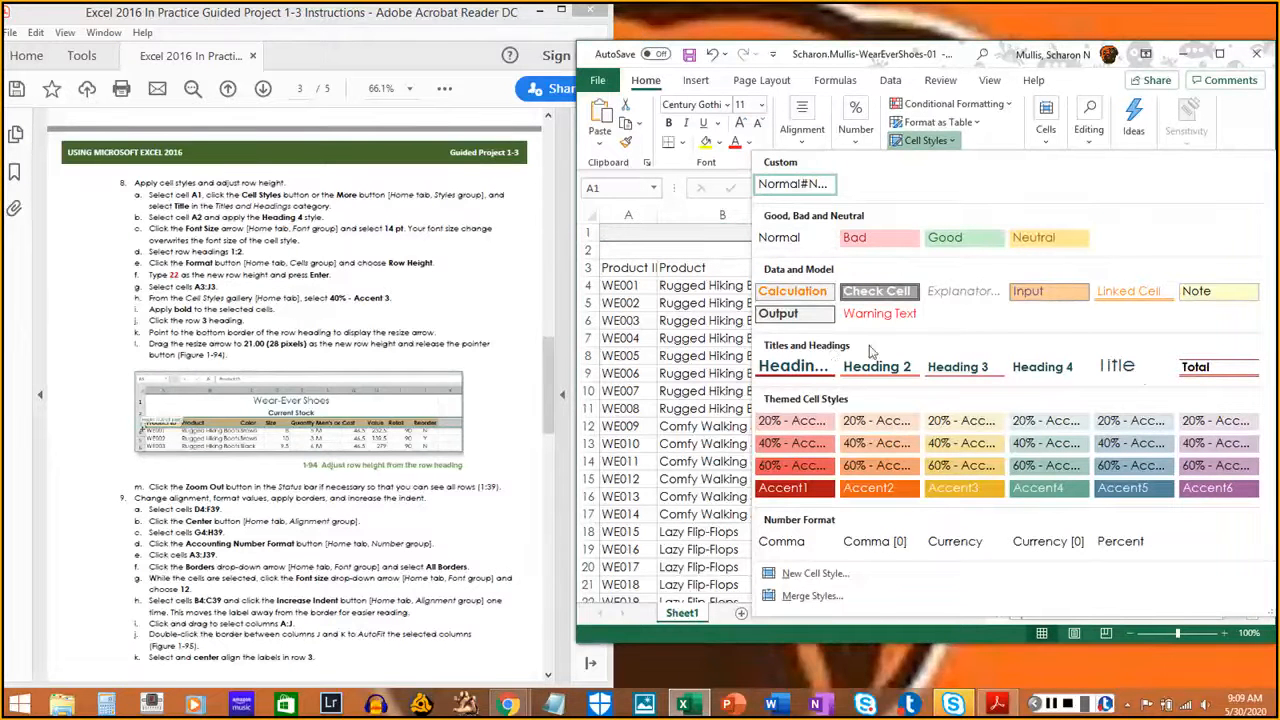
left_click(1146, 378)
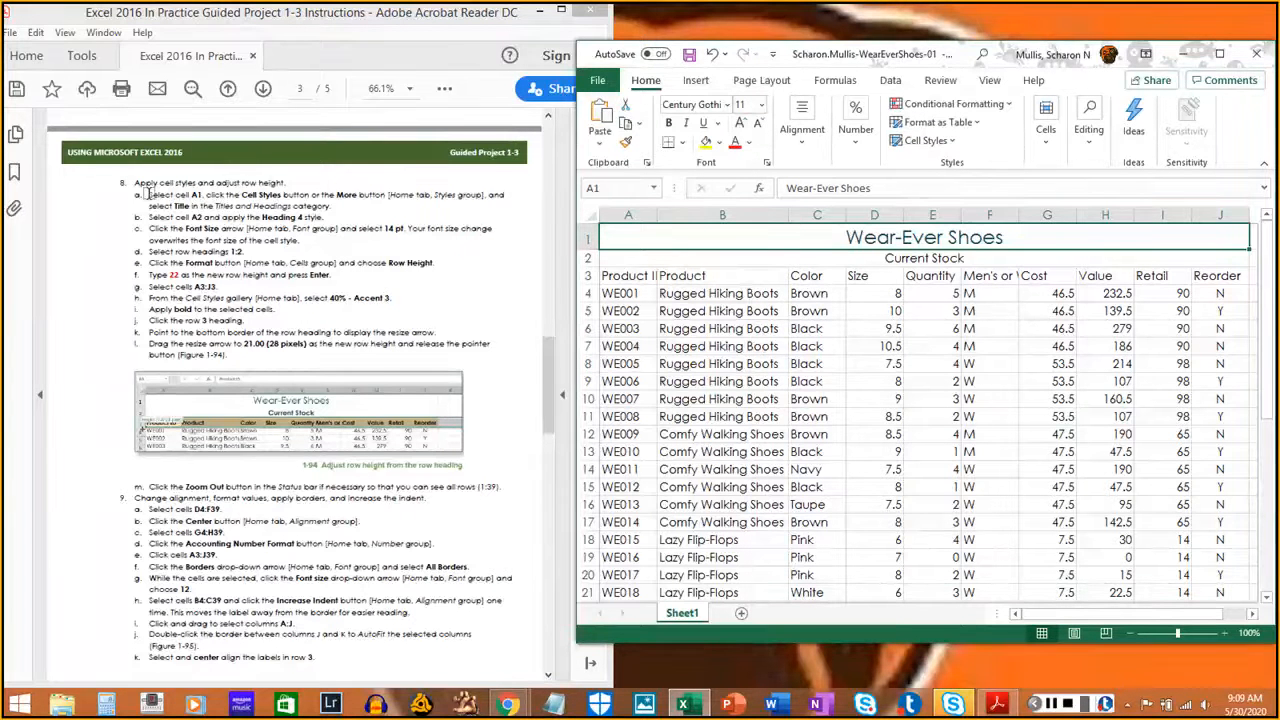
Highlight instruction 8a in the PDF and return to the workbook
left_click_drag(148, 195, 331, 206)
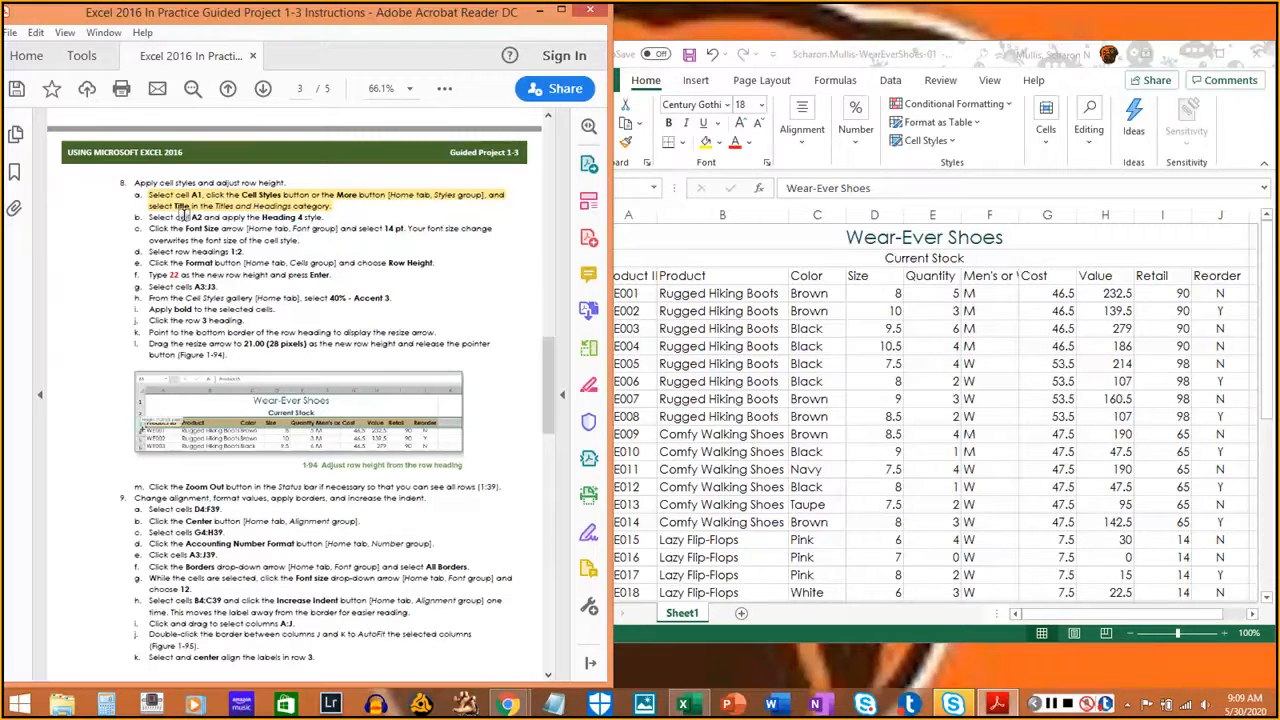
left_click(893, 265)
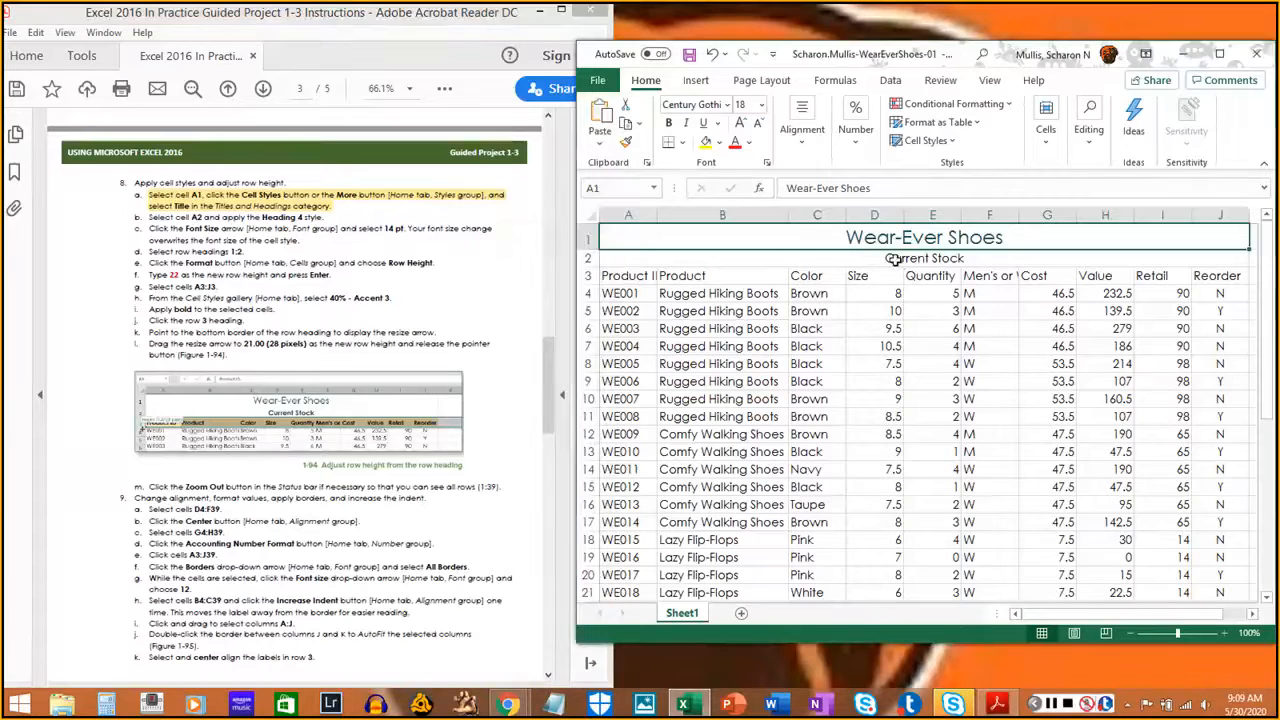
Apply the Heading 4 cell style to the subtitle in cell A2 and highlight instruction 8b in the PDF
left_click(893, 258)
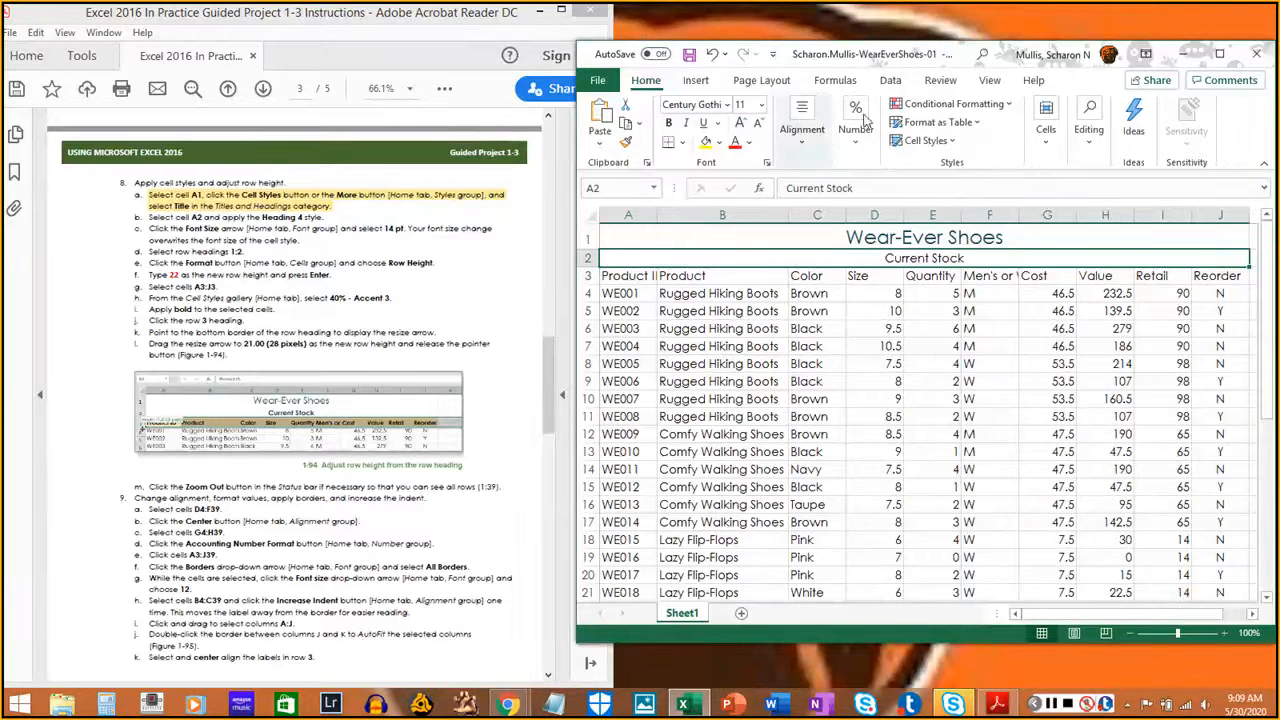
left_click(925, 141)
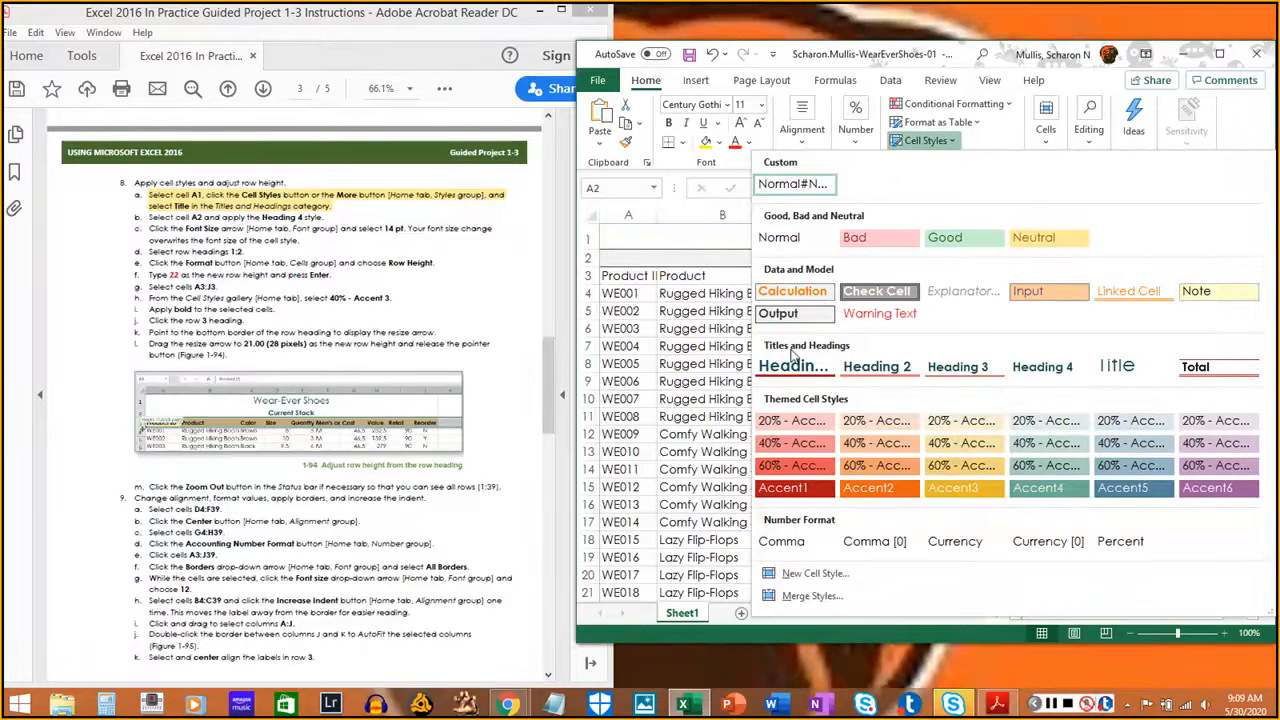
left_click(1058, 370)
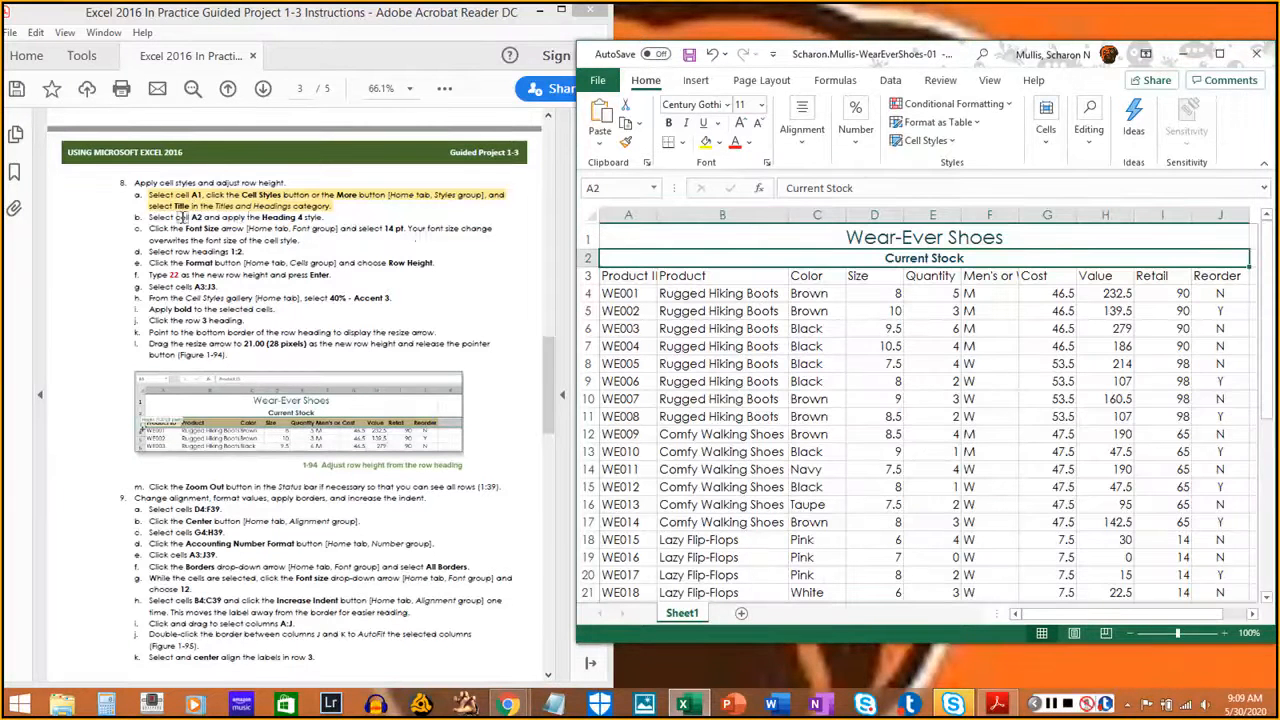
left_click(152, 216)
left_click_drag(148, 216, 328, 216)
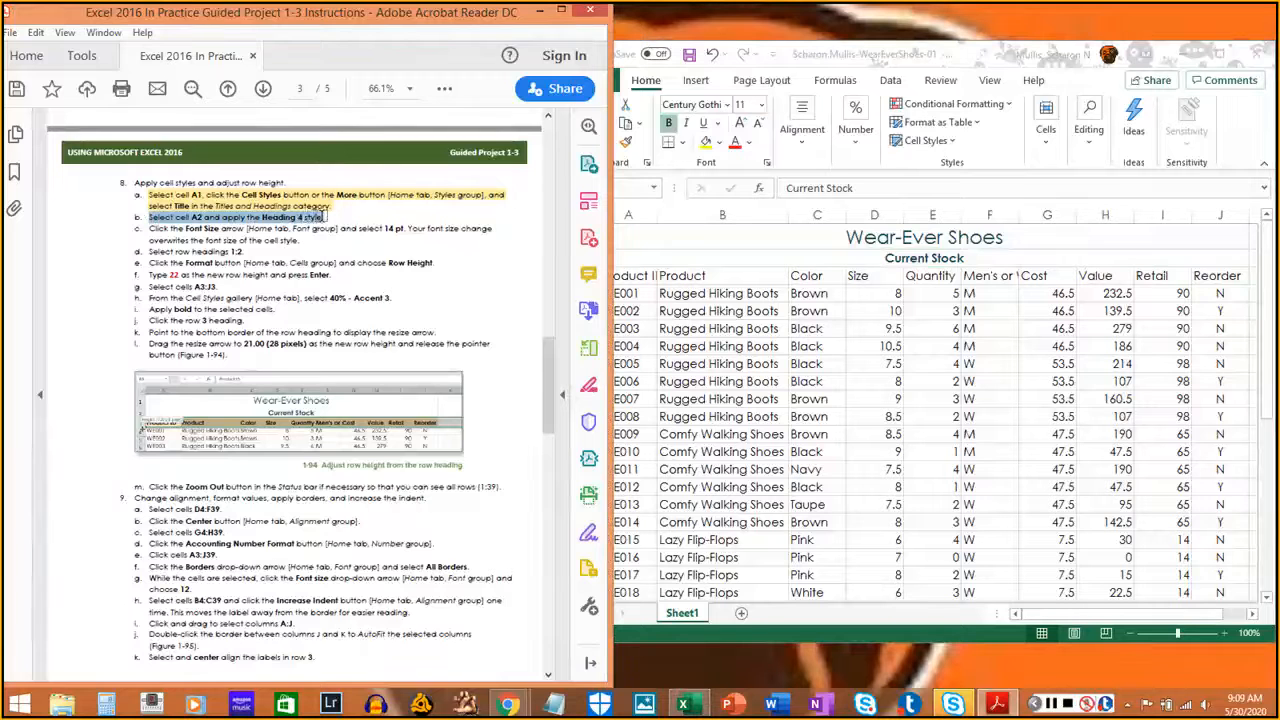
left_click(1052, 704)
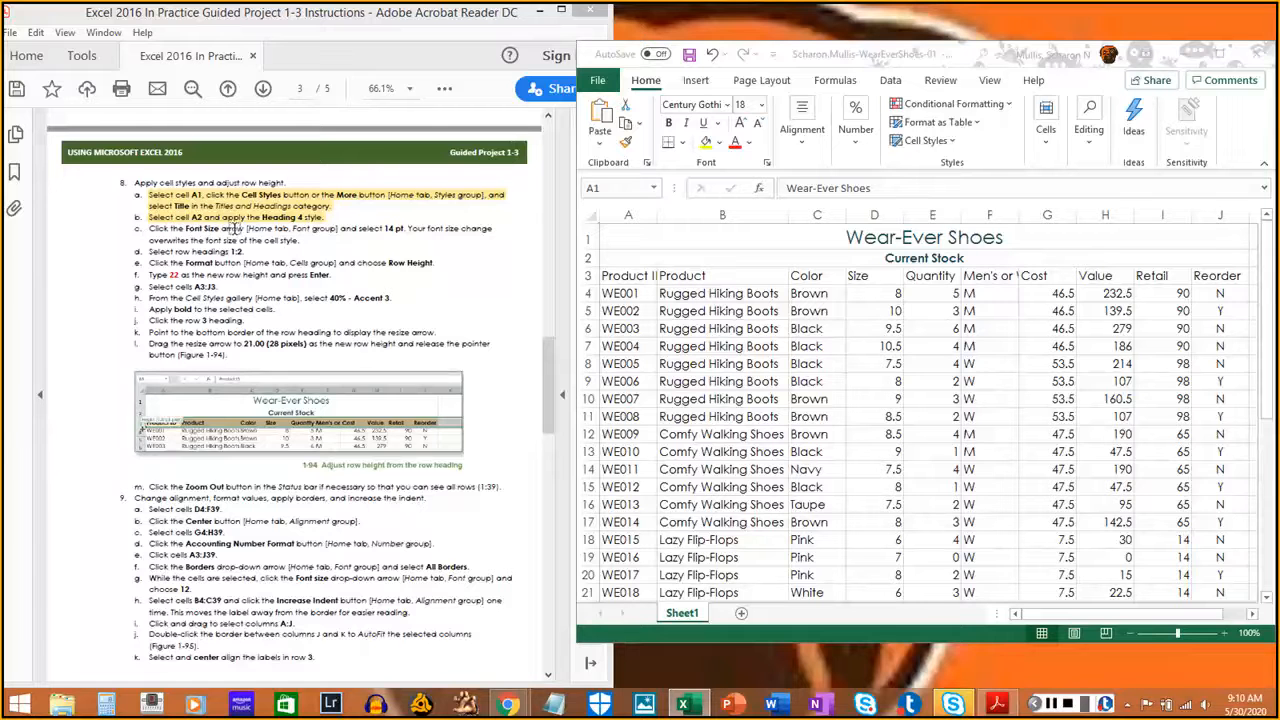
Return to the workbook, set the title in cell A1 to font size 14 and highlight instruction 8c in the PDF
left_click(660, 88)
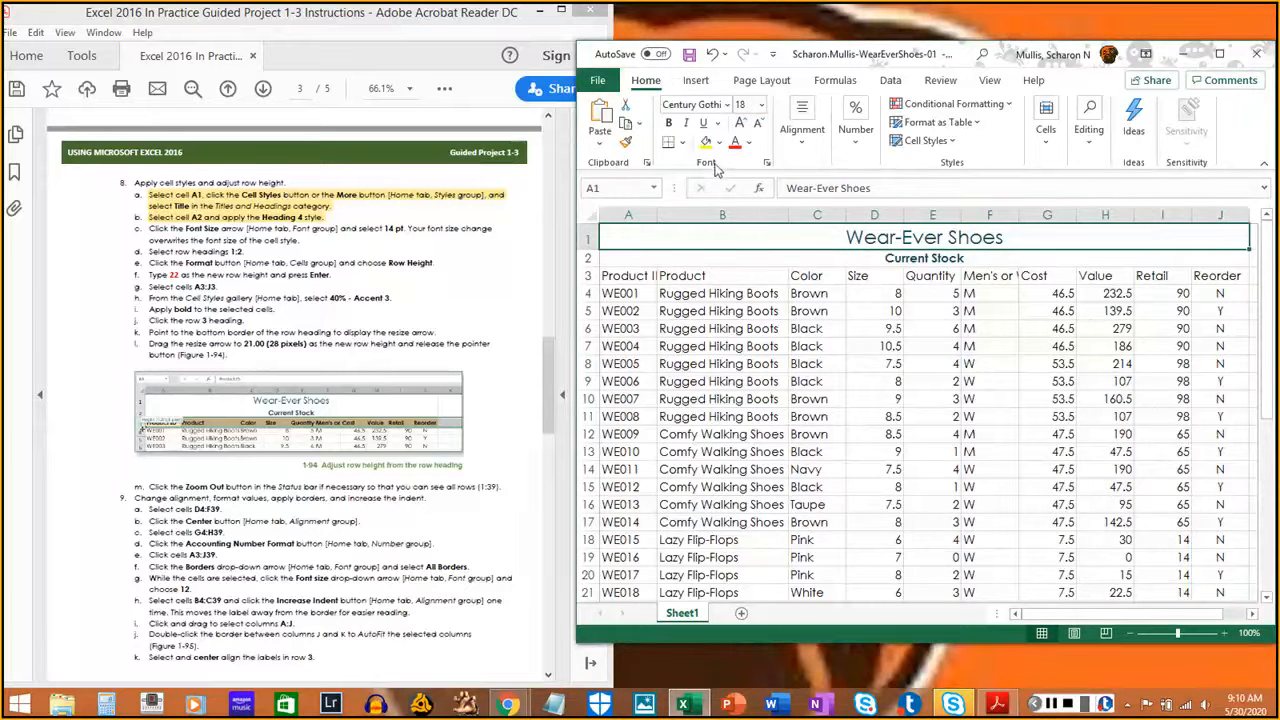
left_click(762, 106)
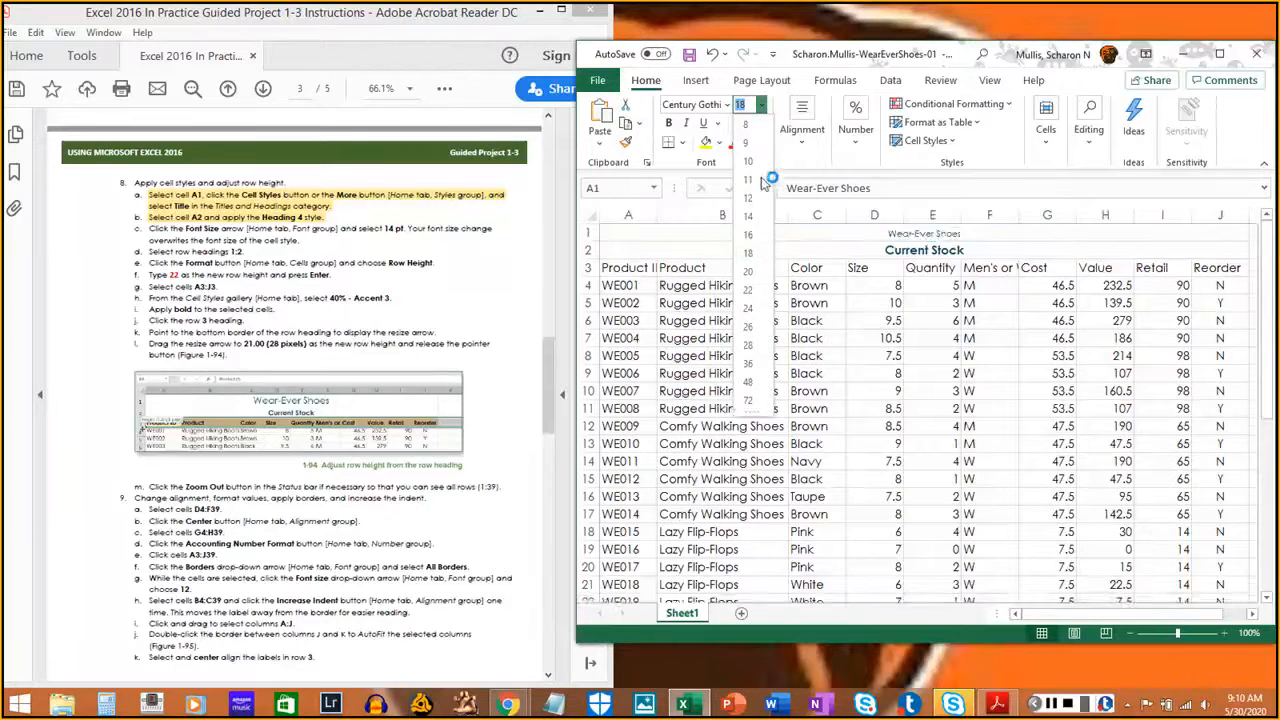
left_click(751, 217)
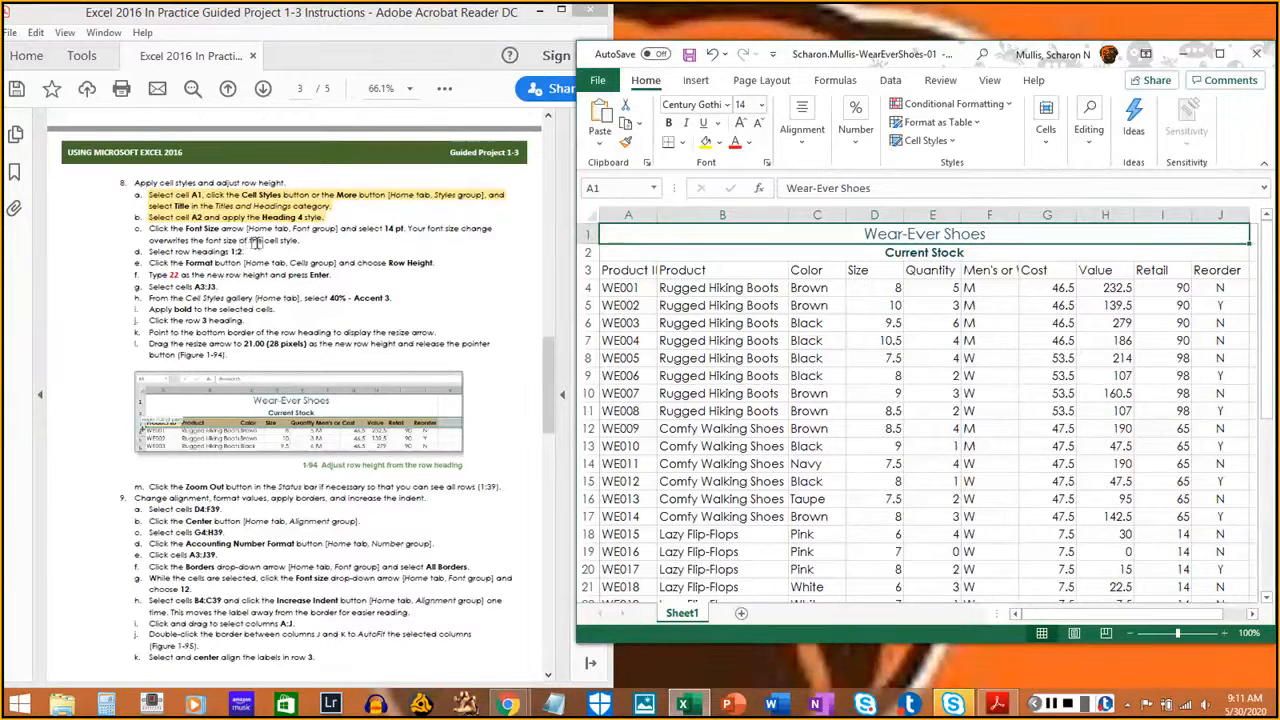
left_click(145, 228)
left_click_drag(145, 228, 300, 242)
left_click(152, 250)
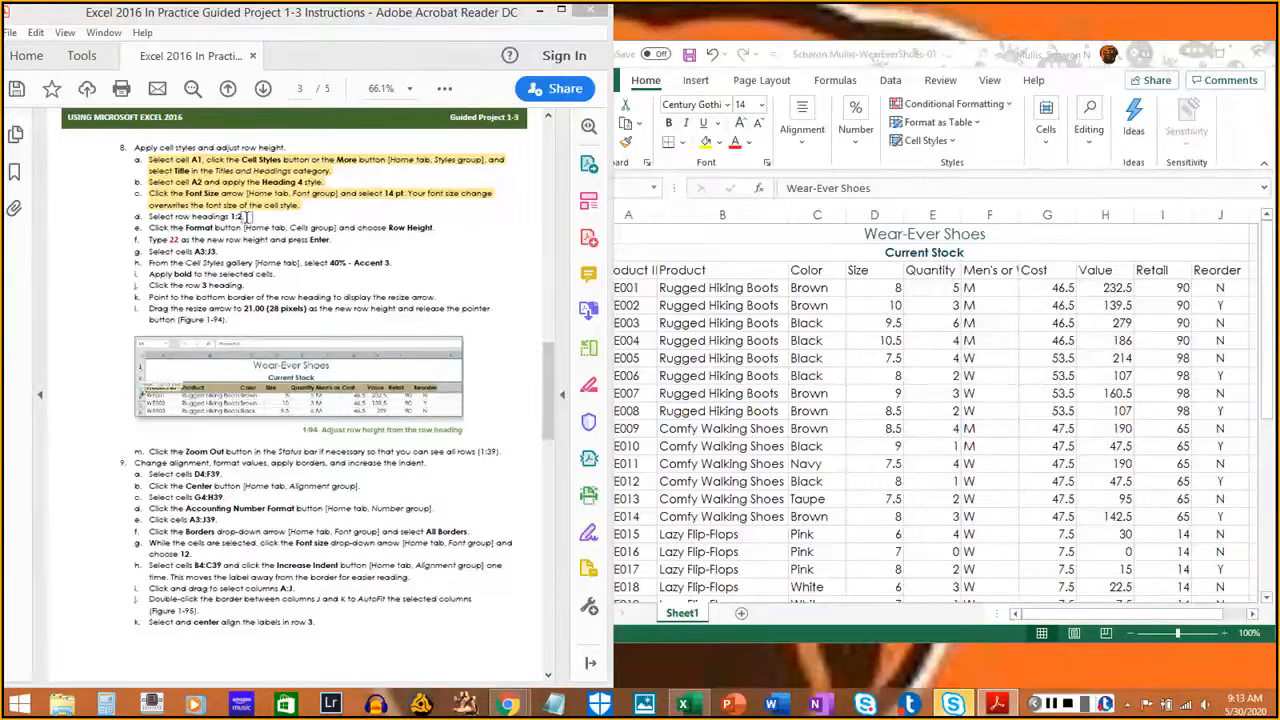
Select rows 1 and 2 in the workbook and highlight instruction 8d in the PDF
left_click(700, 237)
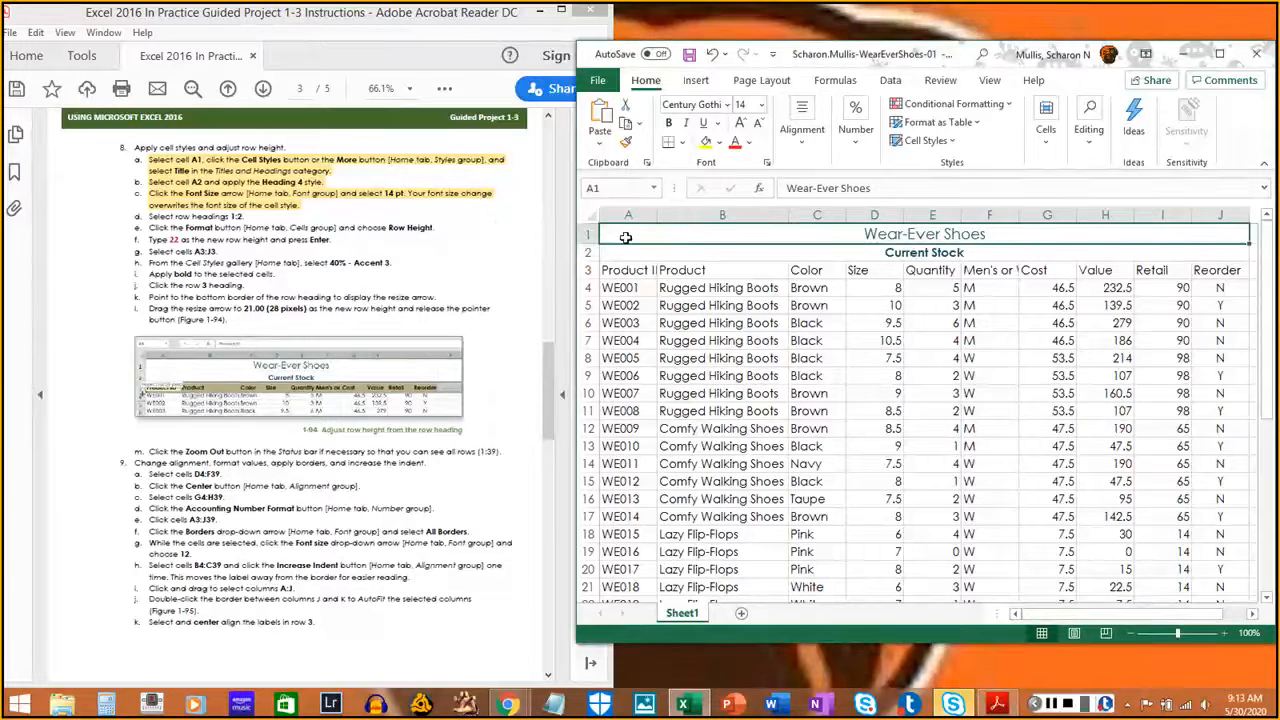
left_click_drag(588, 234, 590, 248)
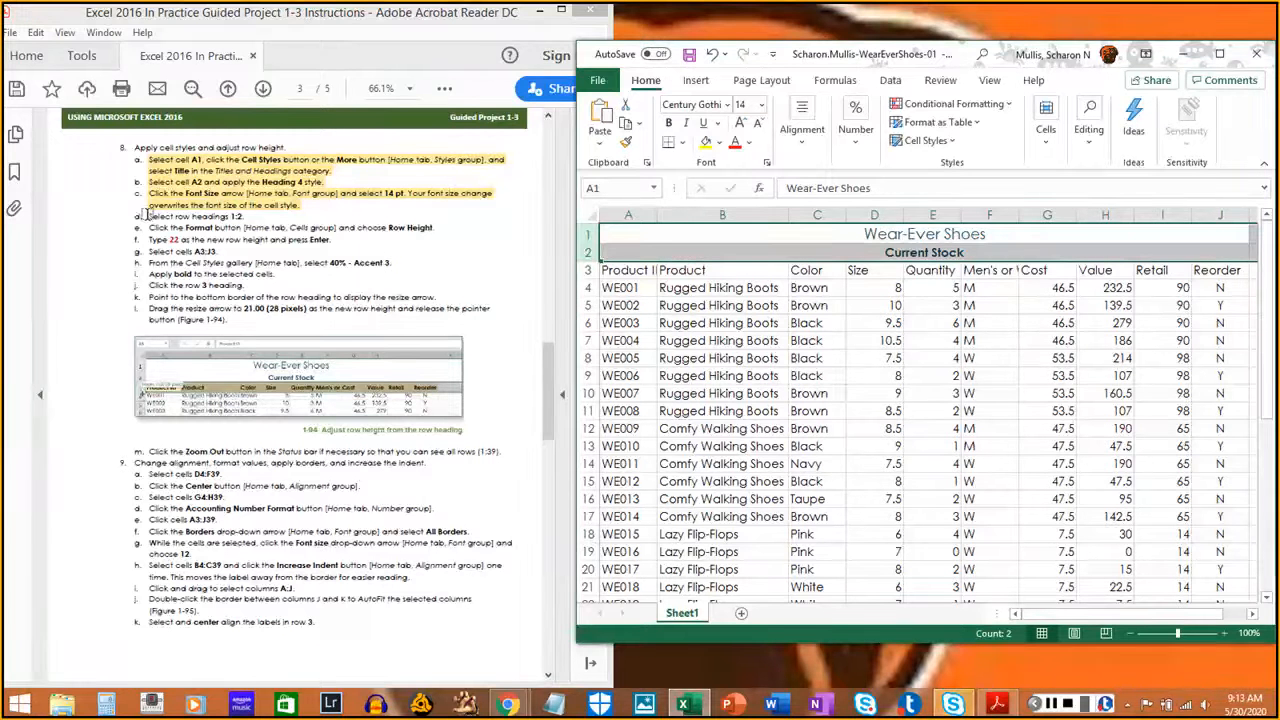
left_click_drag(146, 216, 244, 216)
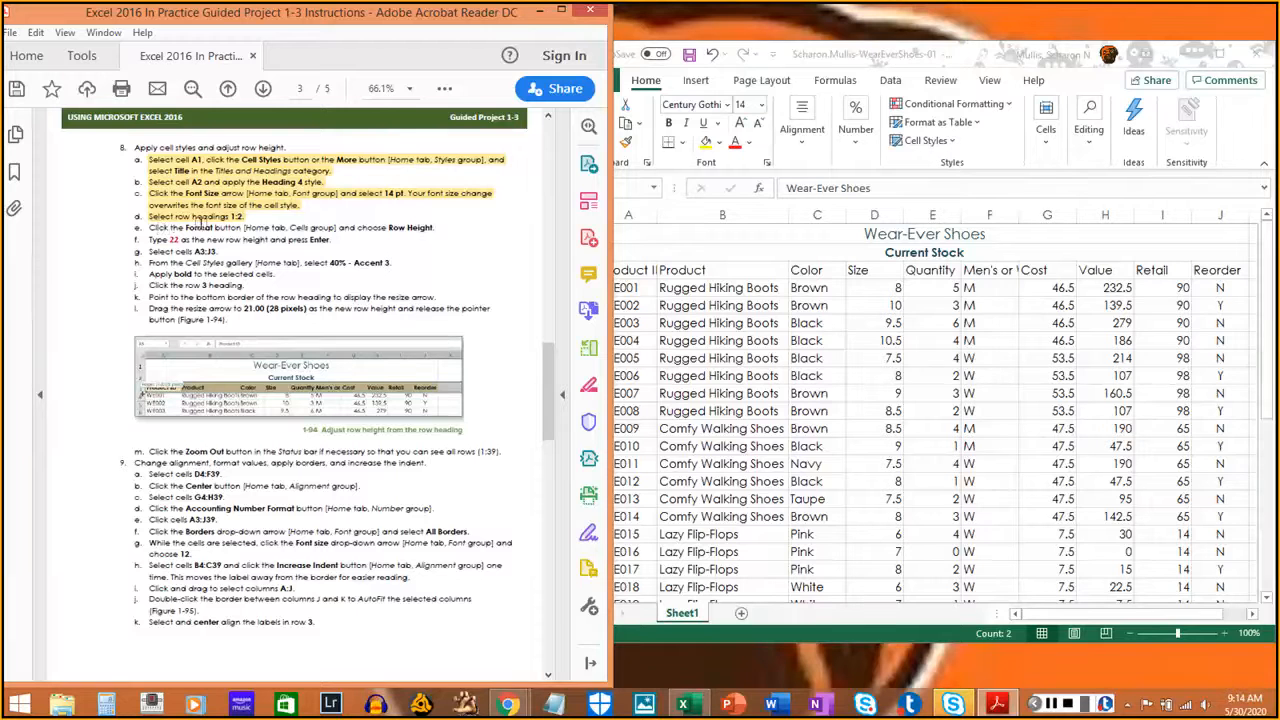
Open the Row Height setting for the selected rows 1 and 2 and highlight instruction 8e in the PDF
left_click(655, 86)
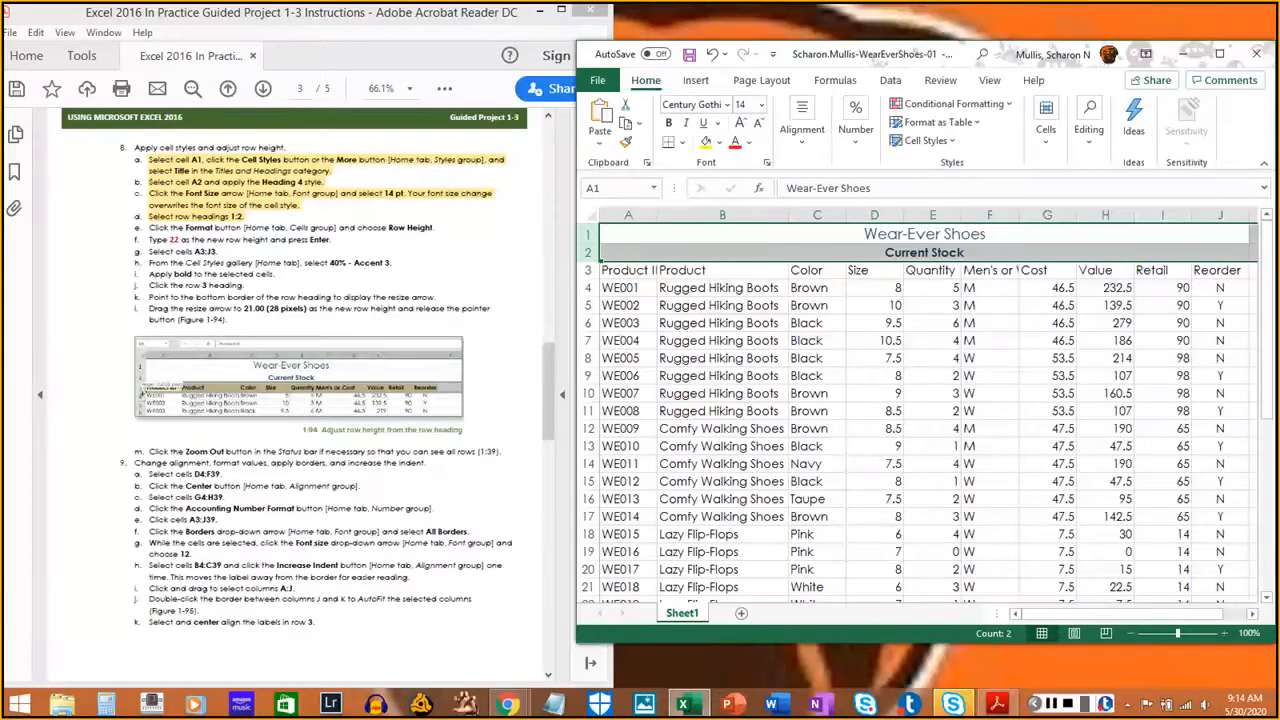
left_click(1052, 704)
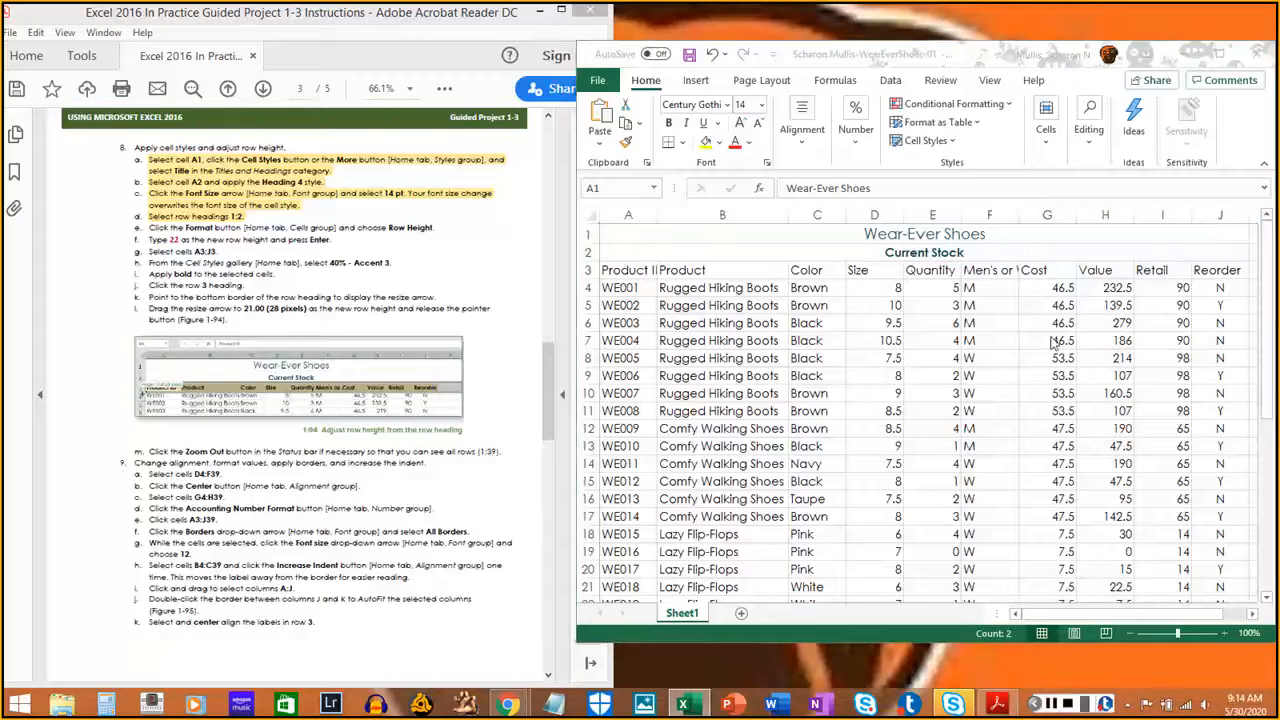
left_click(1048, 150)
left_click(1048, 148)
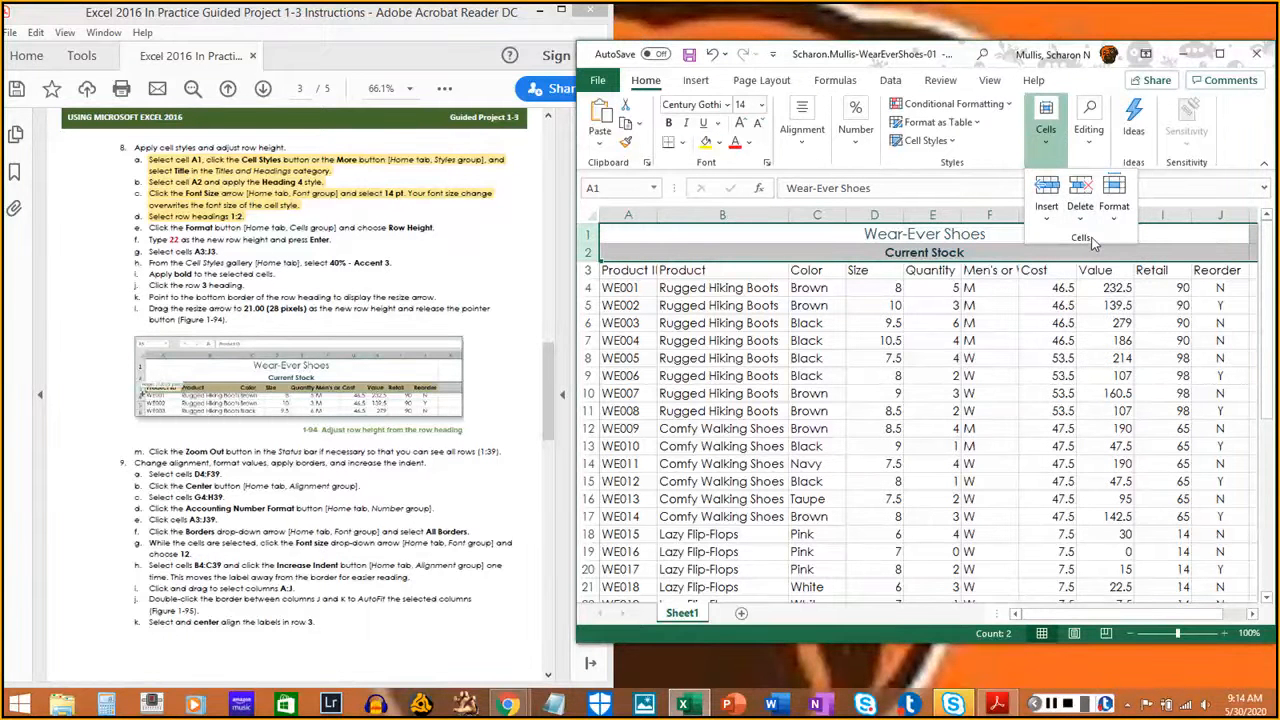
left_click(1054, 706)
left_click(1047, 148)
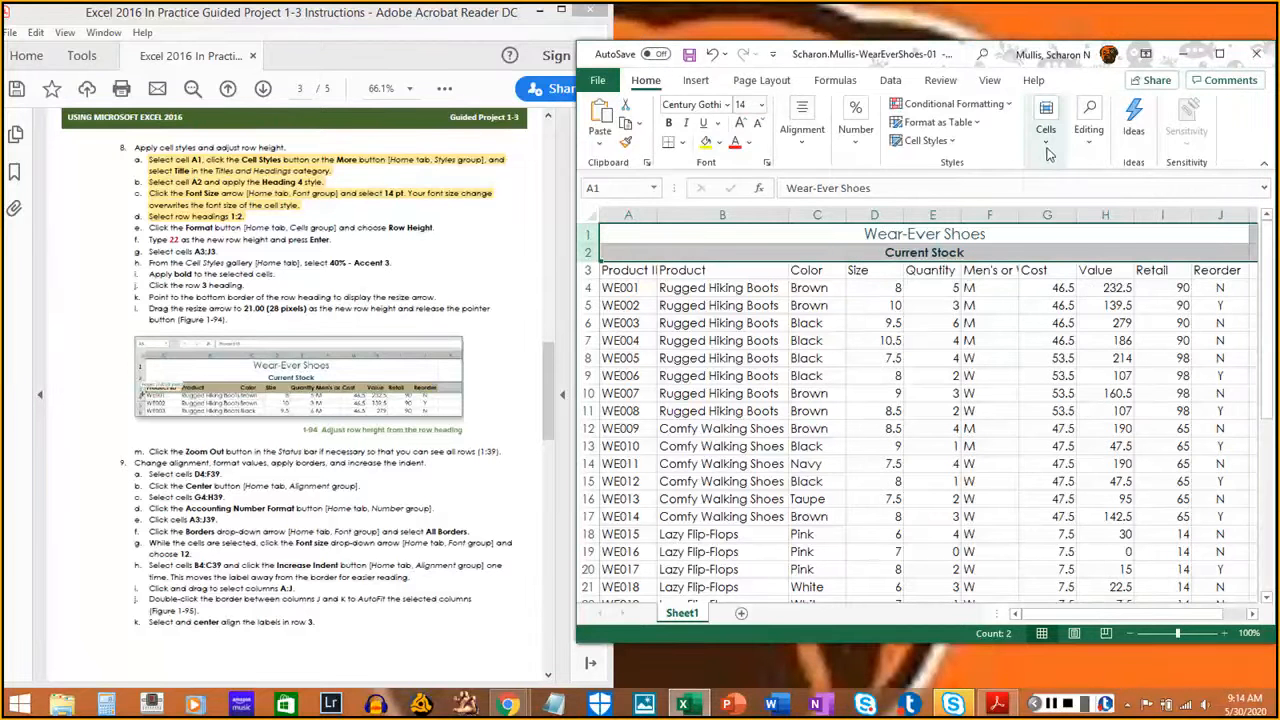
left_click(1047, 148)
left_click(1114, 205)
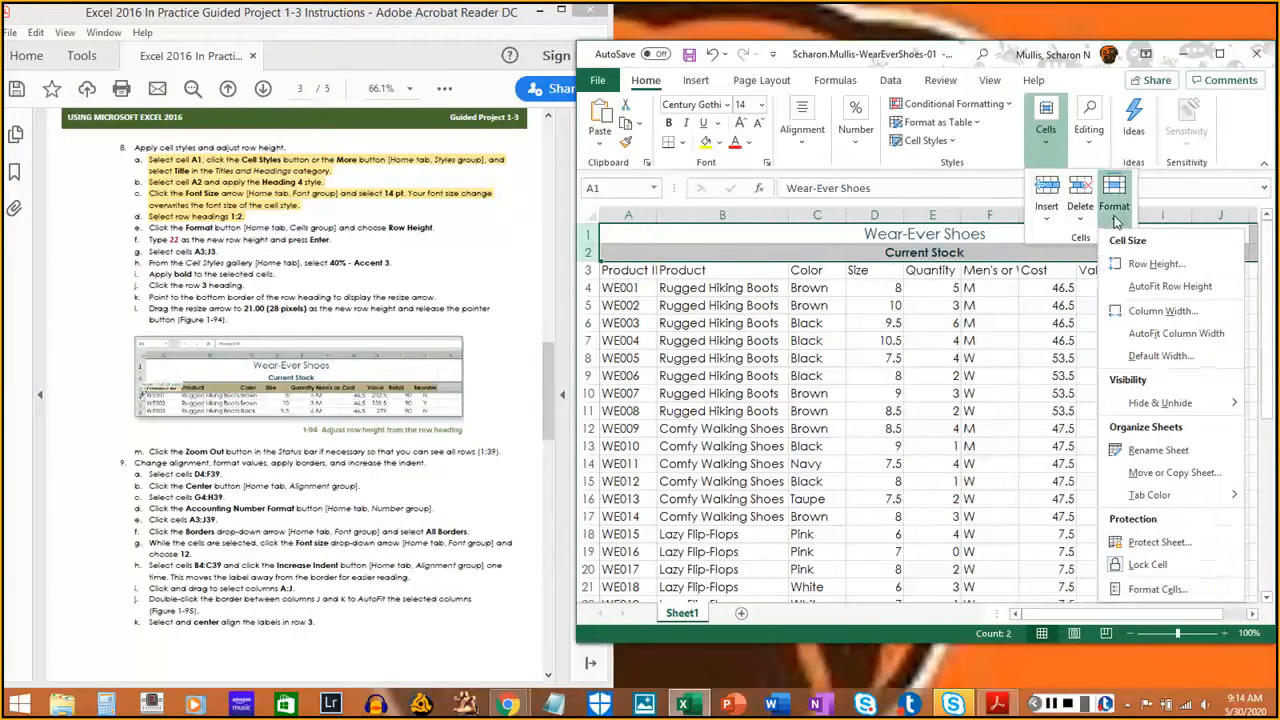
left_click(1155, 265)
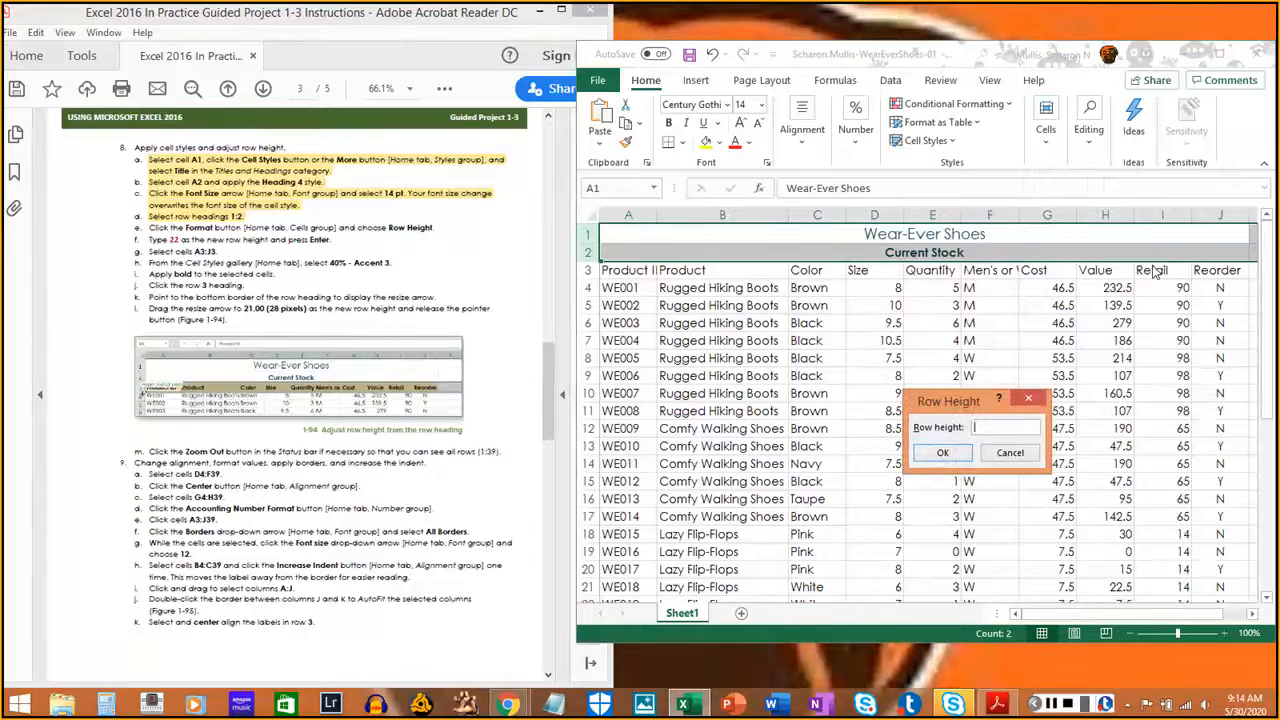
left_click_drag(150, 226, 432, 228)
left_click(408, 231)
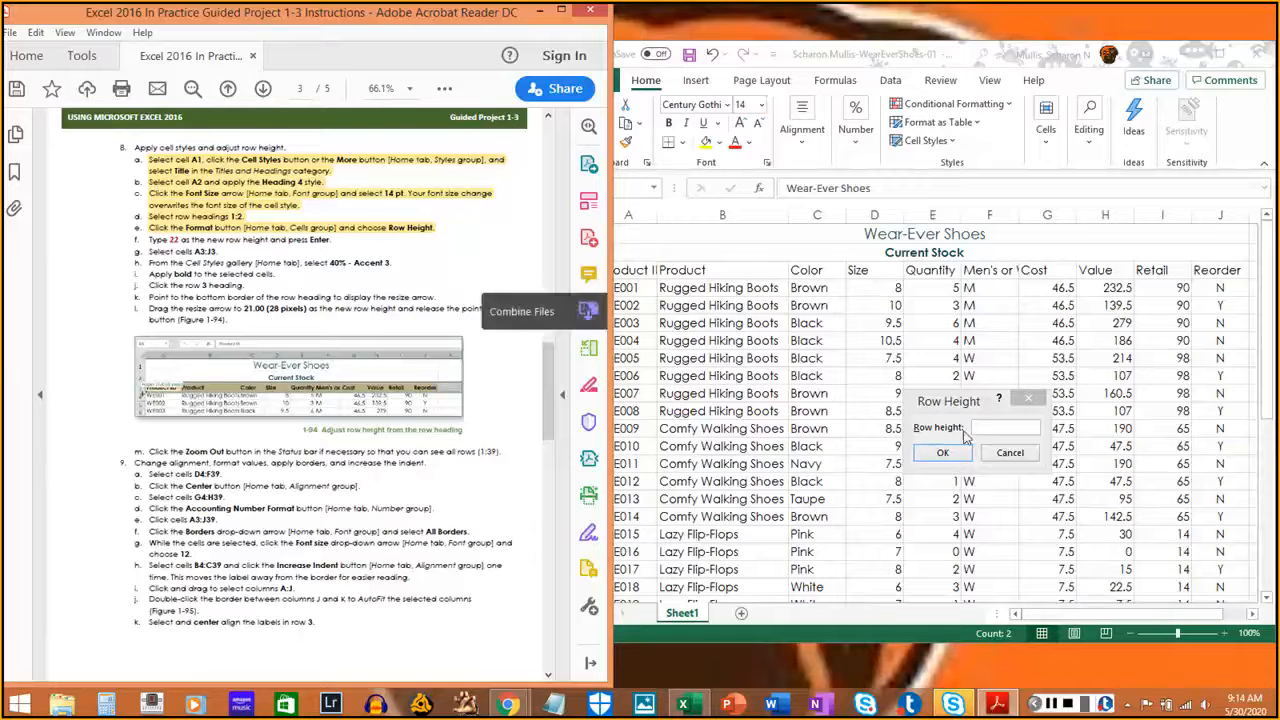
Set the height of rows 1 and 2 to 22 and highlight instruction 8f in the PDF
left_click(995, 427)
type("22")
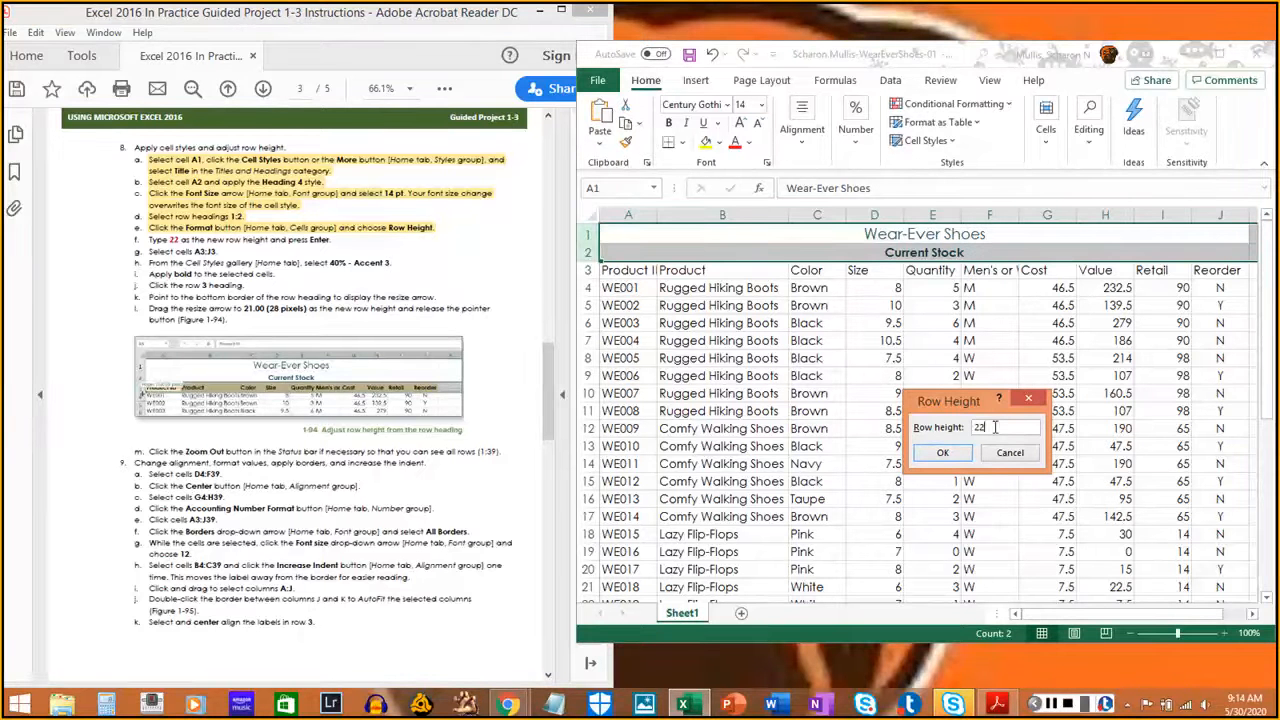
left_click(945, 455)
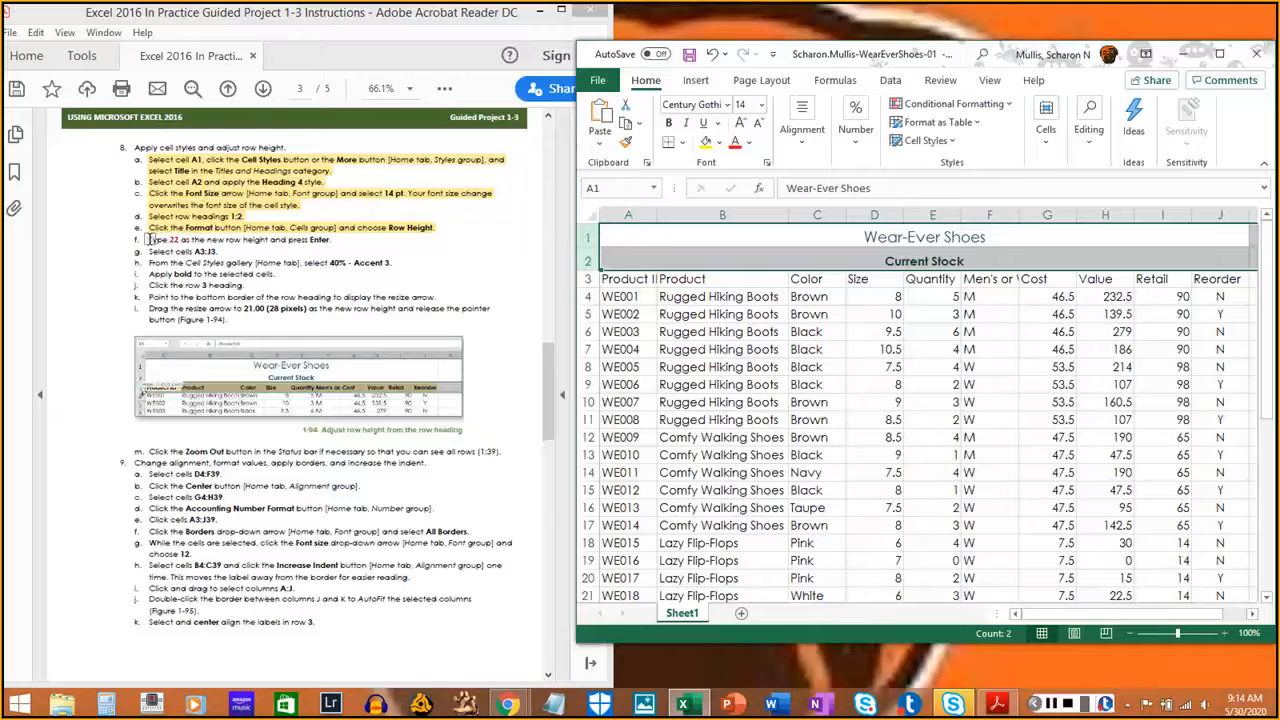
left_click_drag(150, 240, 330, 240)
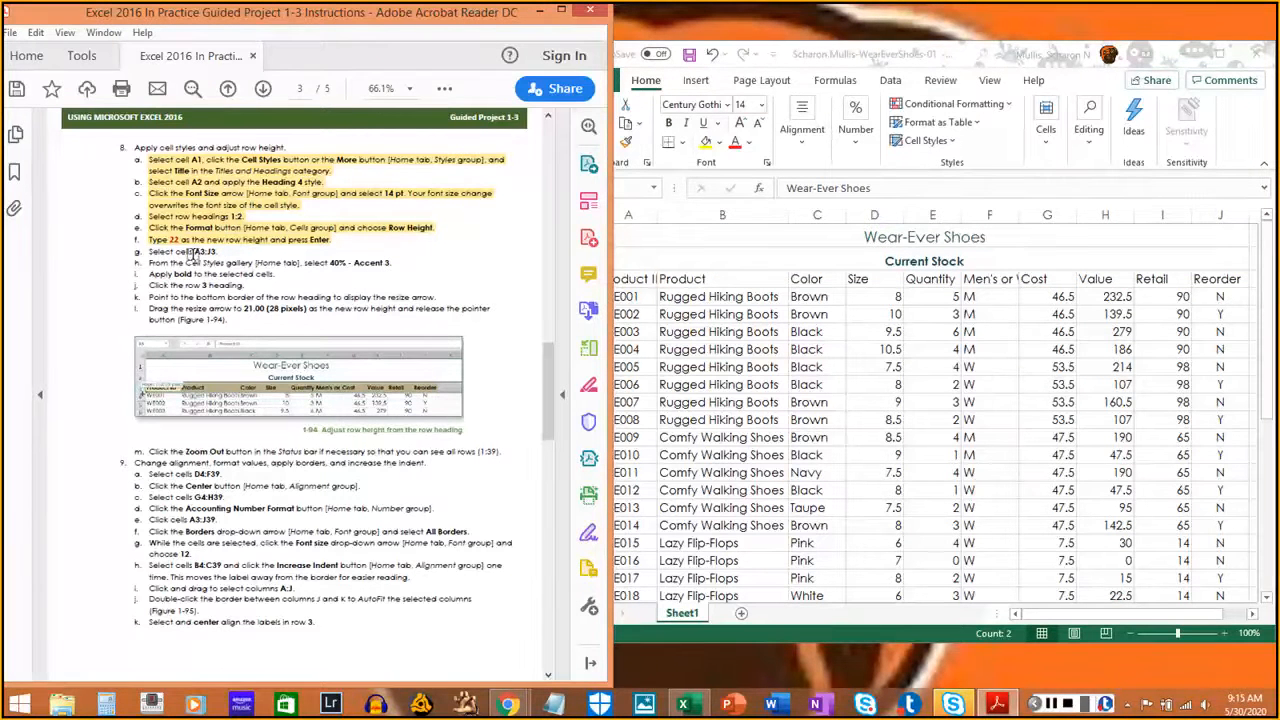
Select the column labels in A3:J3 in the workbook and highlight instruction 8g in the PDF
left_click(724, 356)
left_click(628, 280)
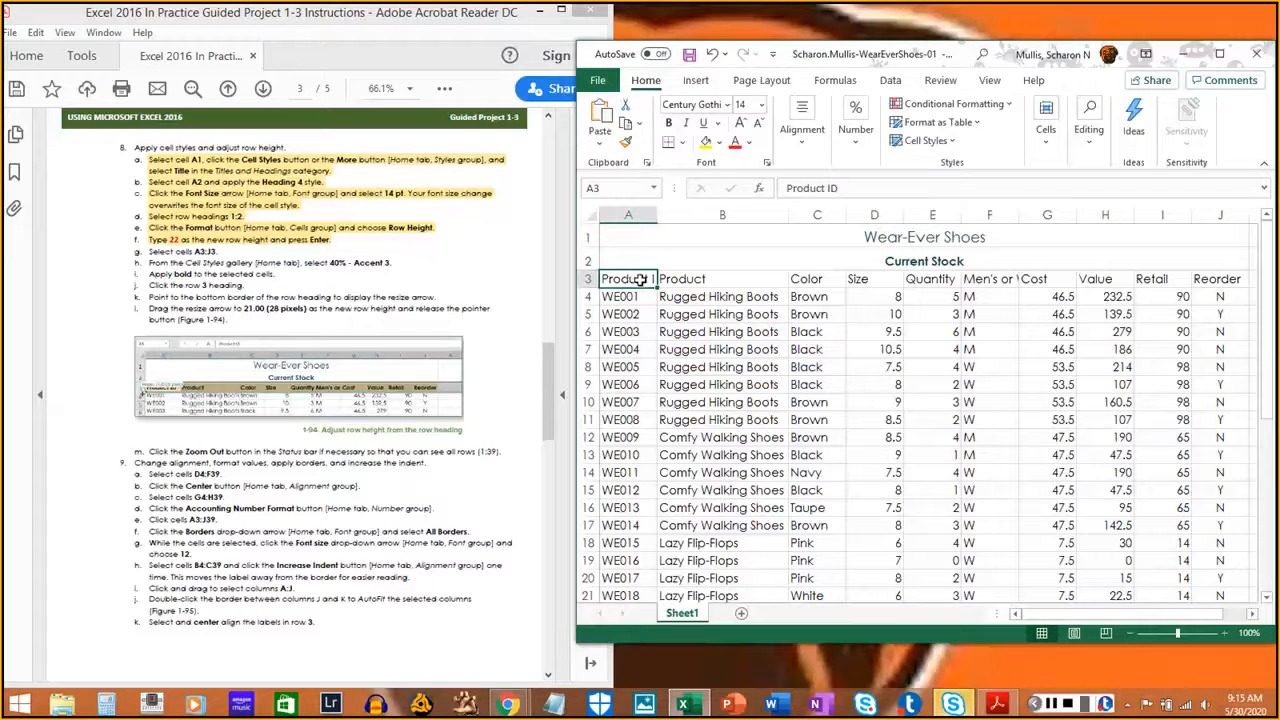
left_click_drag(641, 280, 1222, 280)
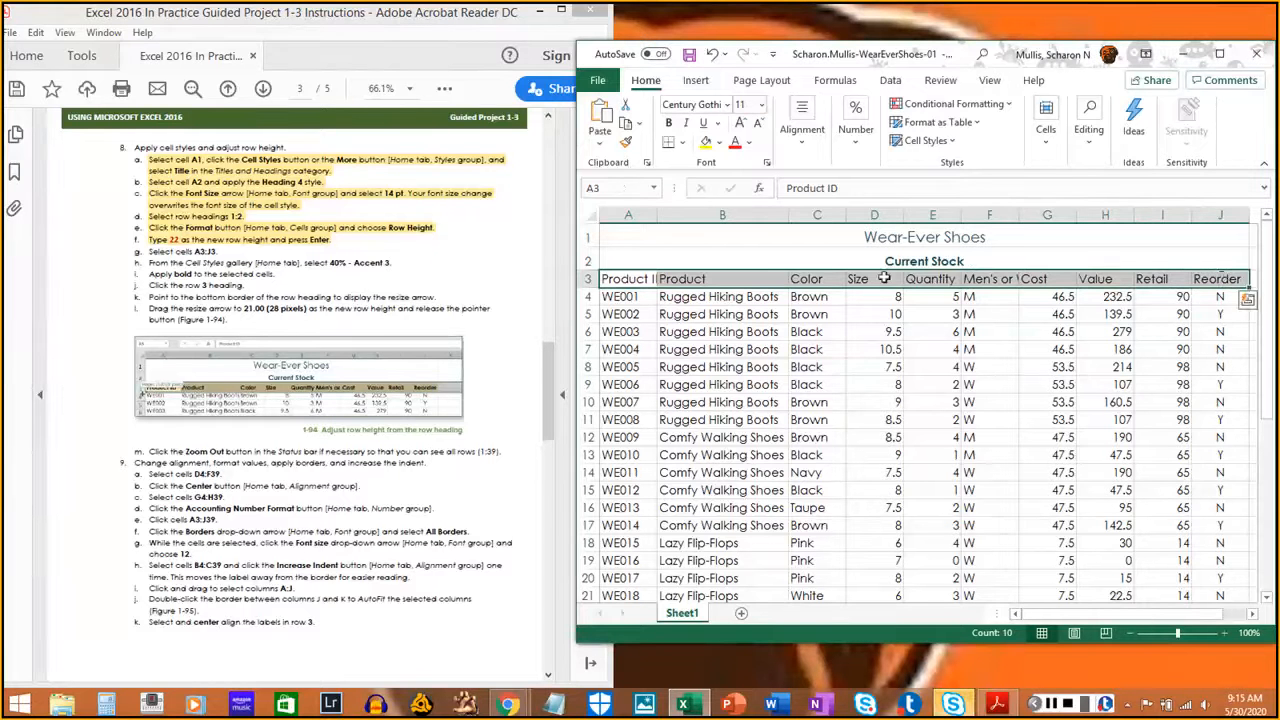
left_click_drag(150, 251, 222, 252)
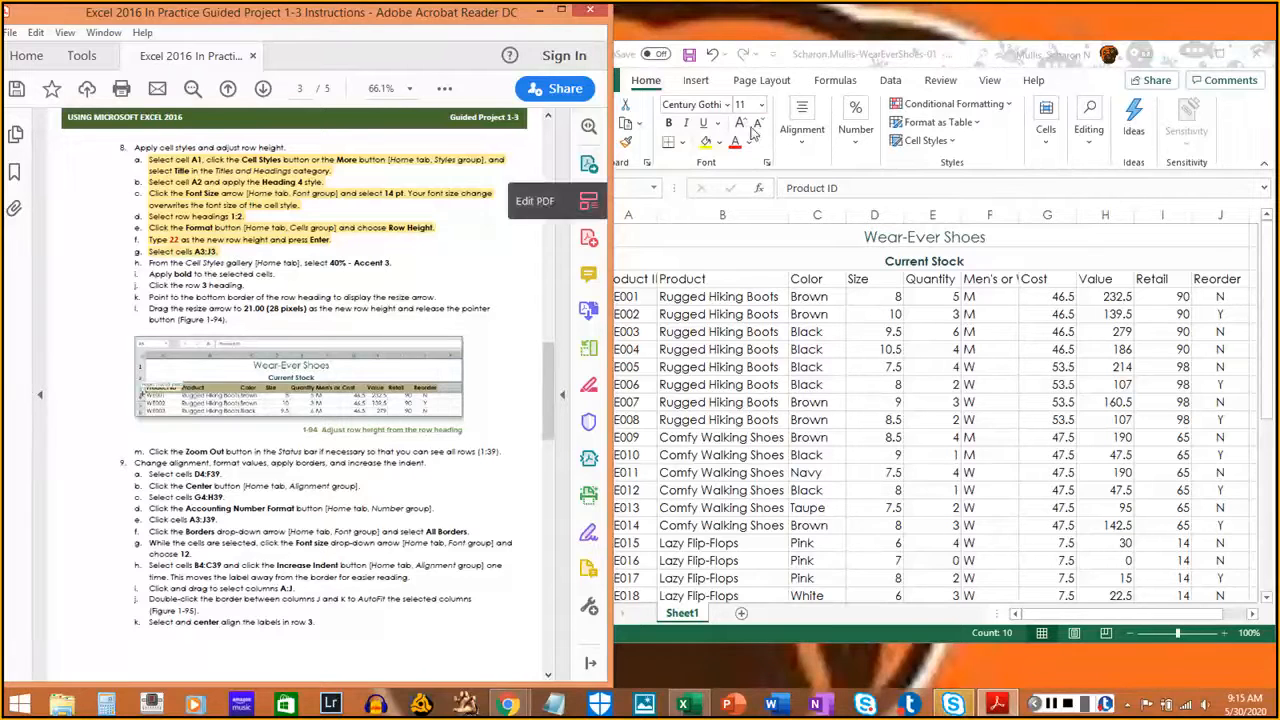
Apply the 40% - Accent3 cell style to cells A3:J3 and highlight instruction 8h in the PDF
left_click(651, 88)
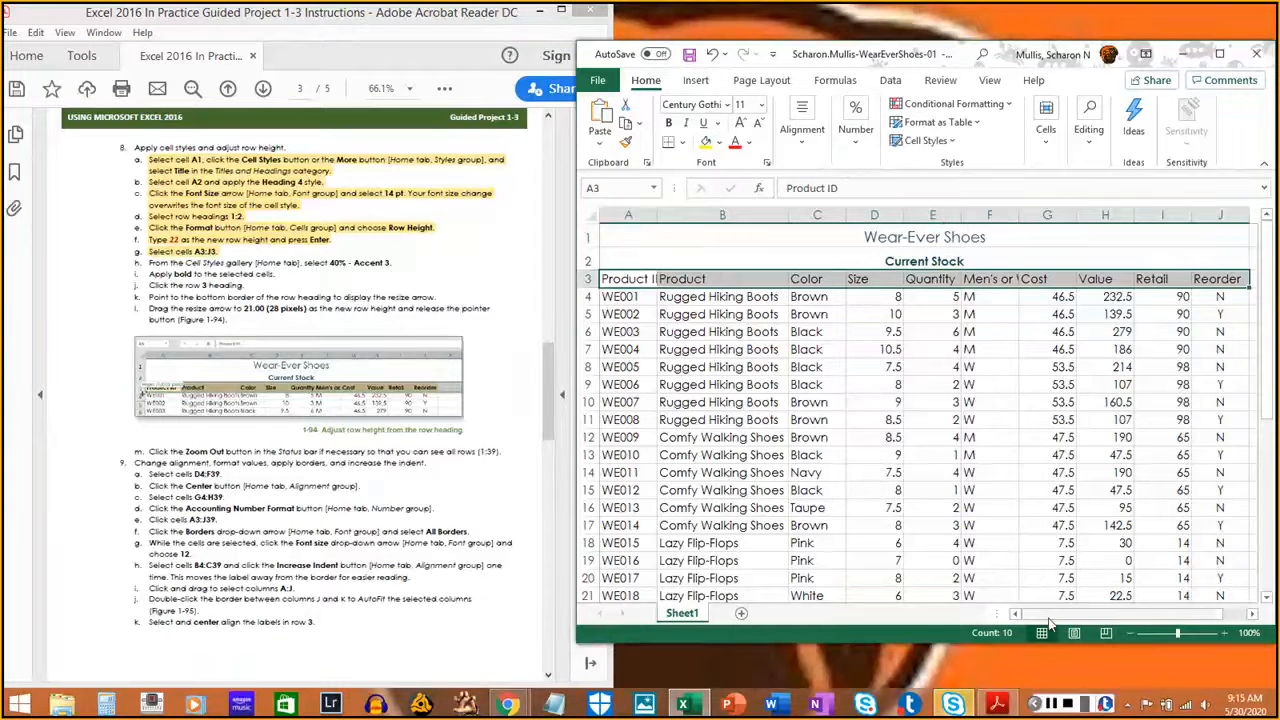
left_click(951, 141)
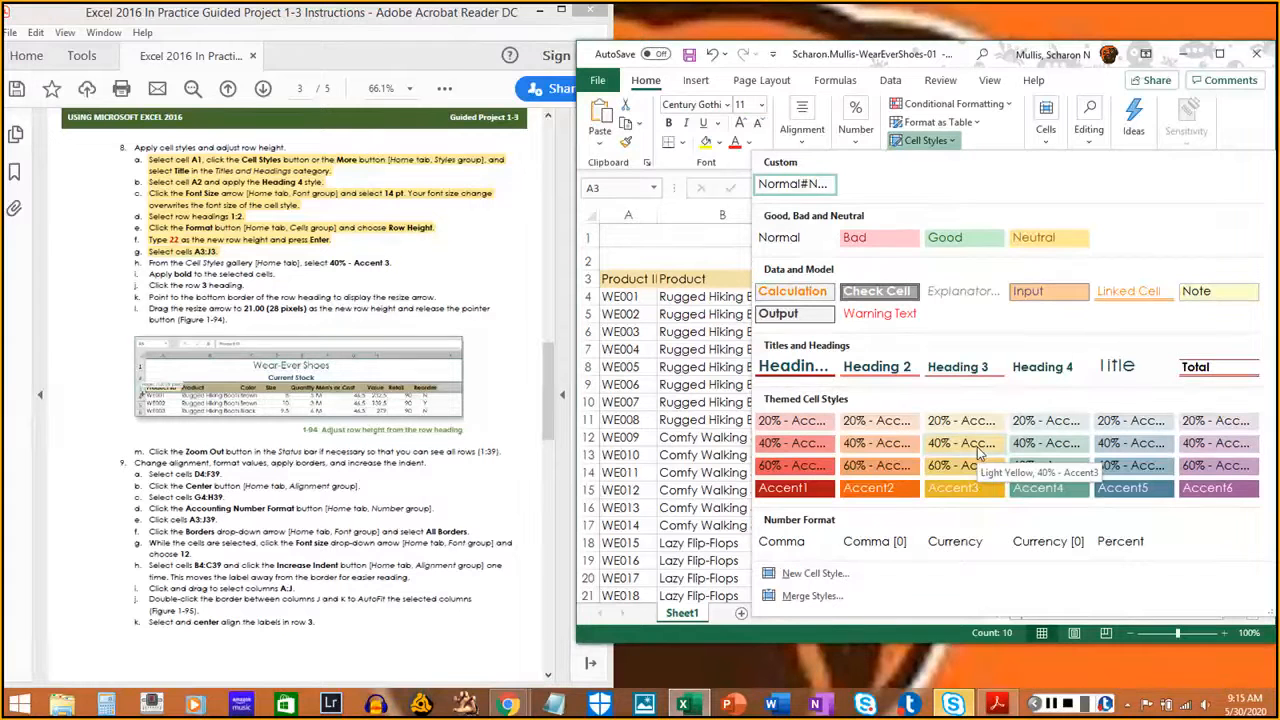
left_click(1050, 706)
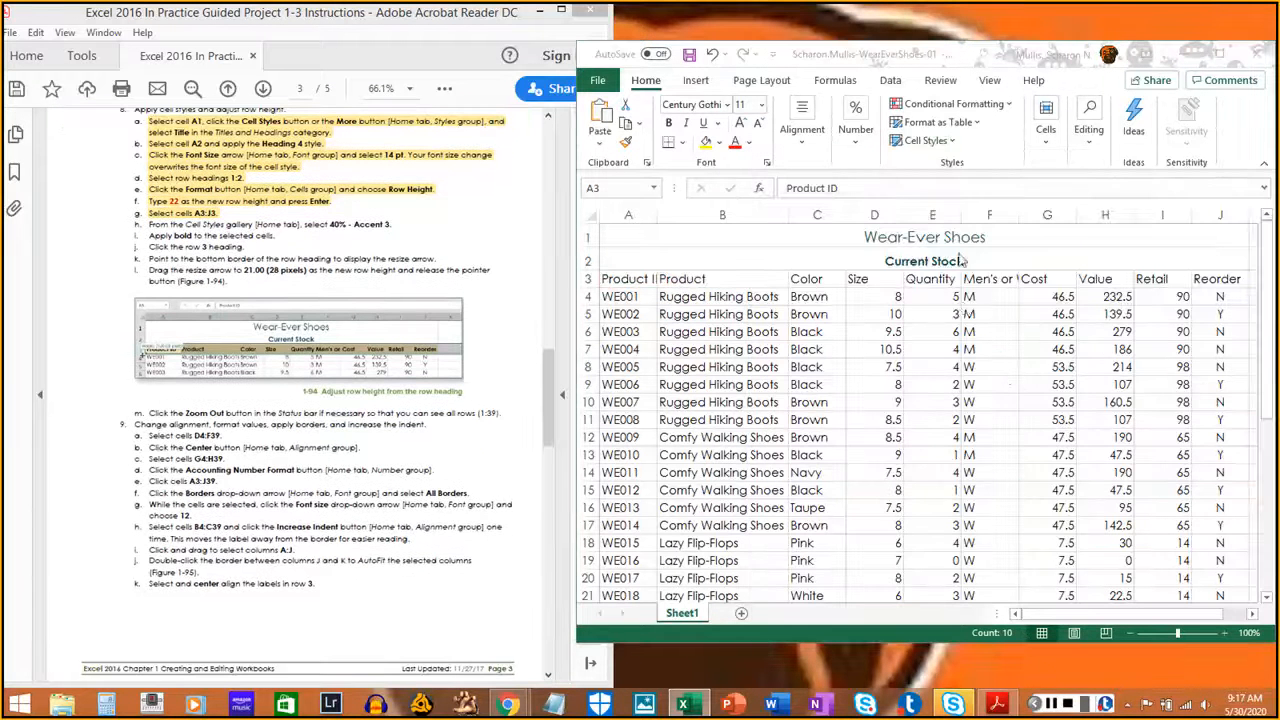
left_click(919, 142)
left_click(919, 142)
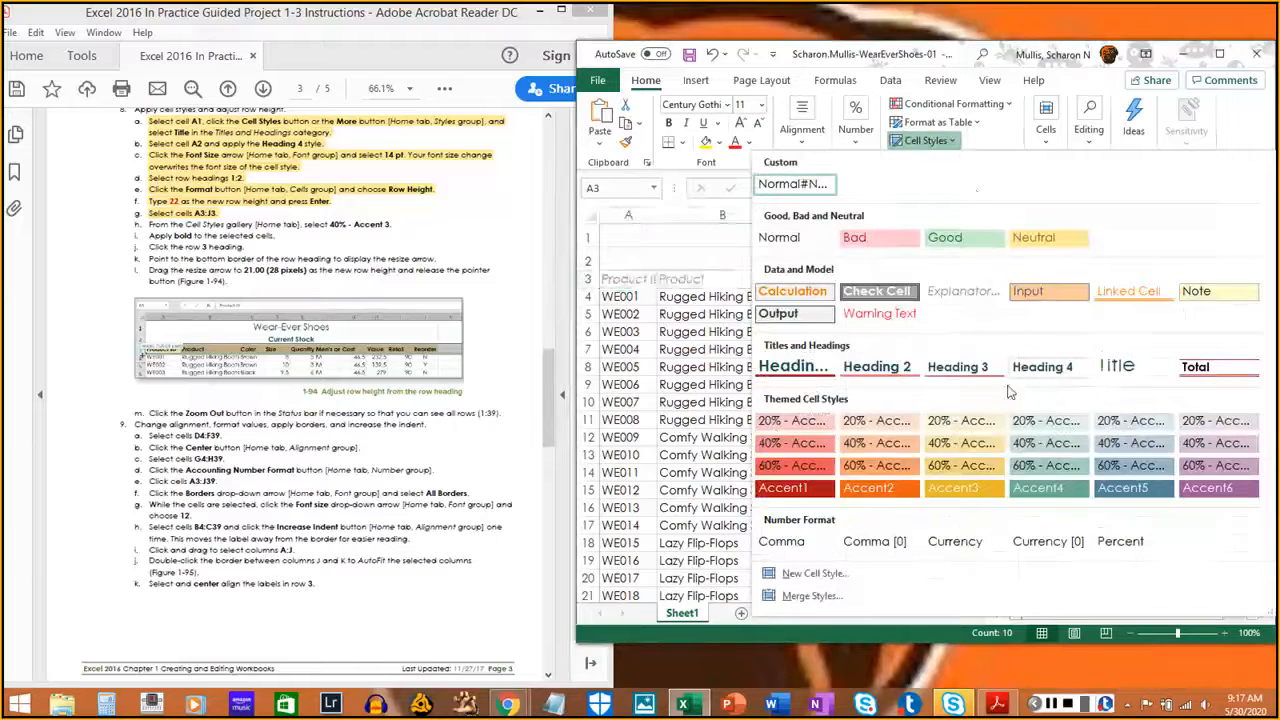
left_click(975, 445)
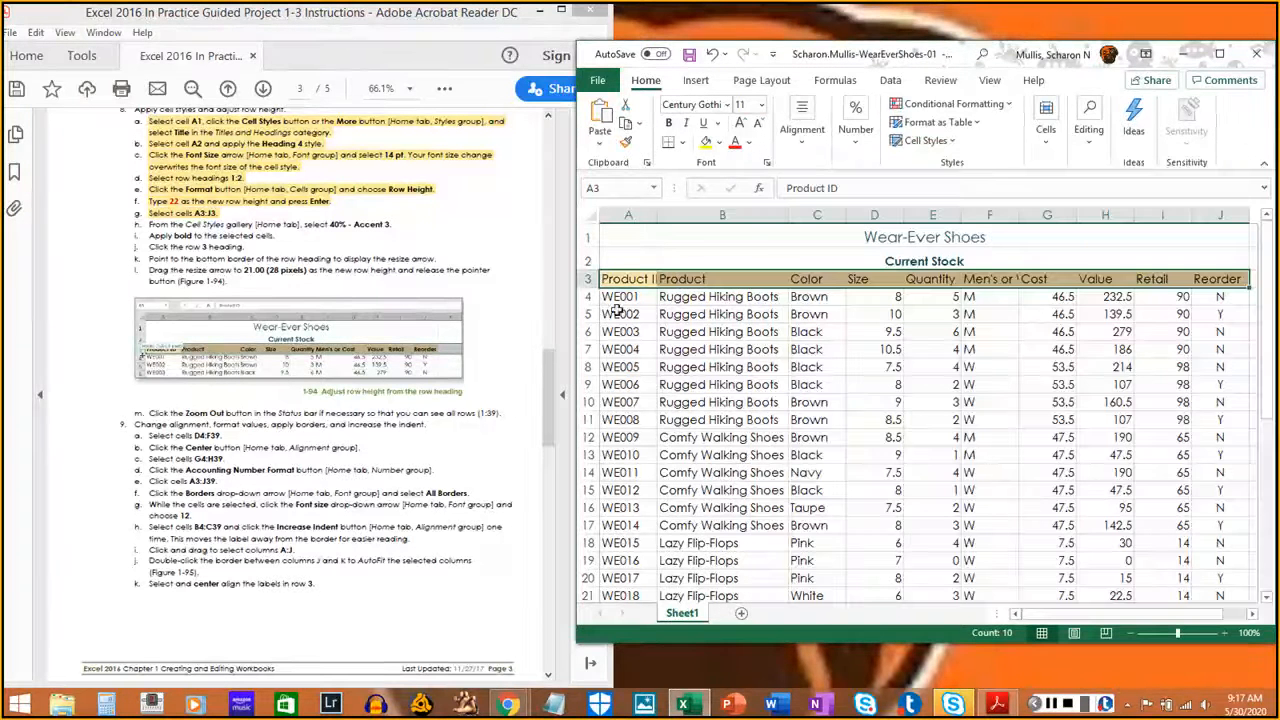
left_click(143, 221)
left_click_drag(143, 221, 392, 227)
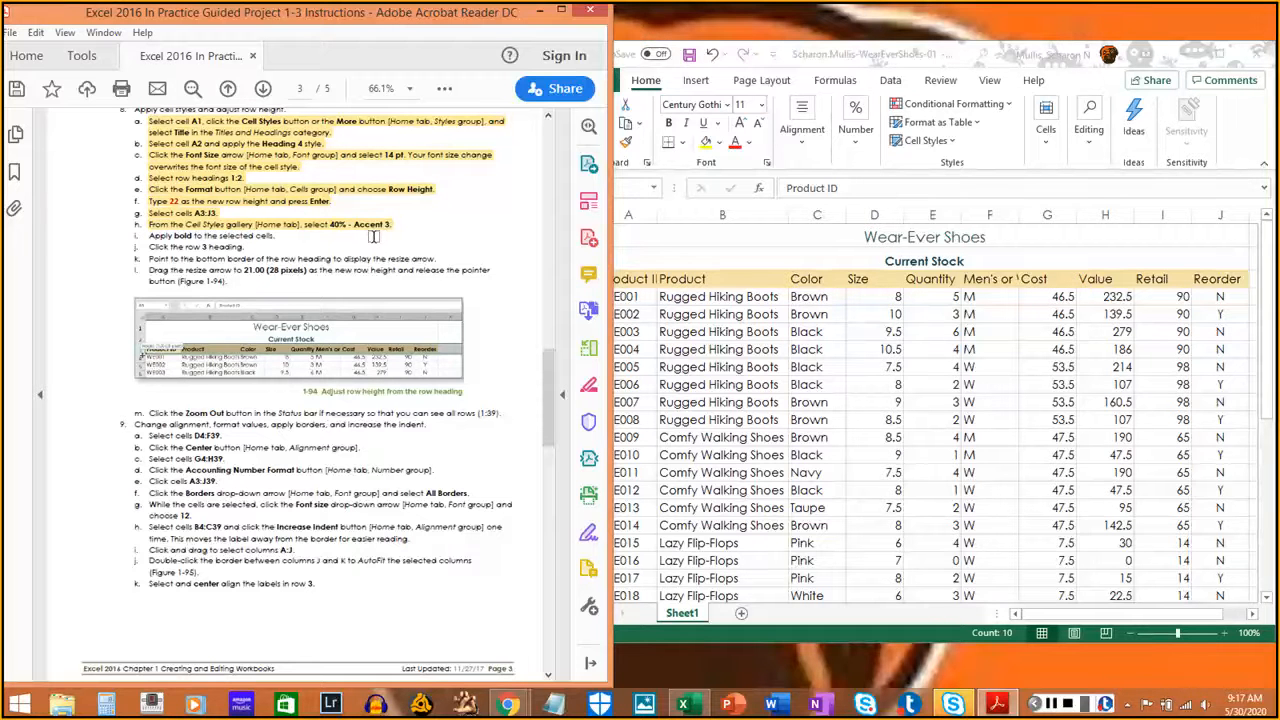
Apply bold to the column labels in A3:J3 and highlight instruction 8i in the PDF
left_click(648, 86)
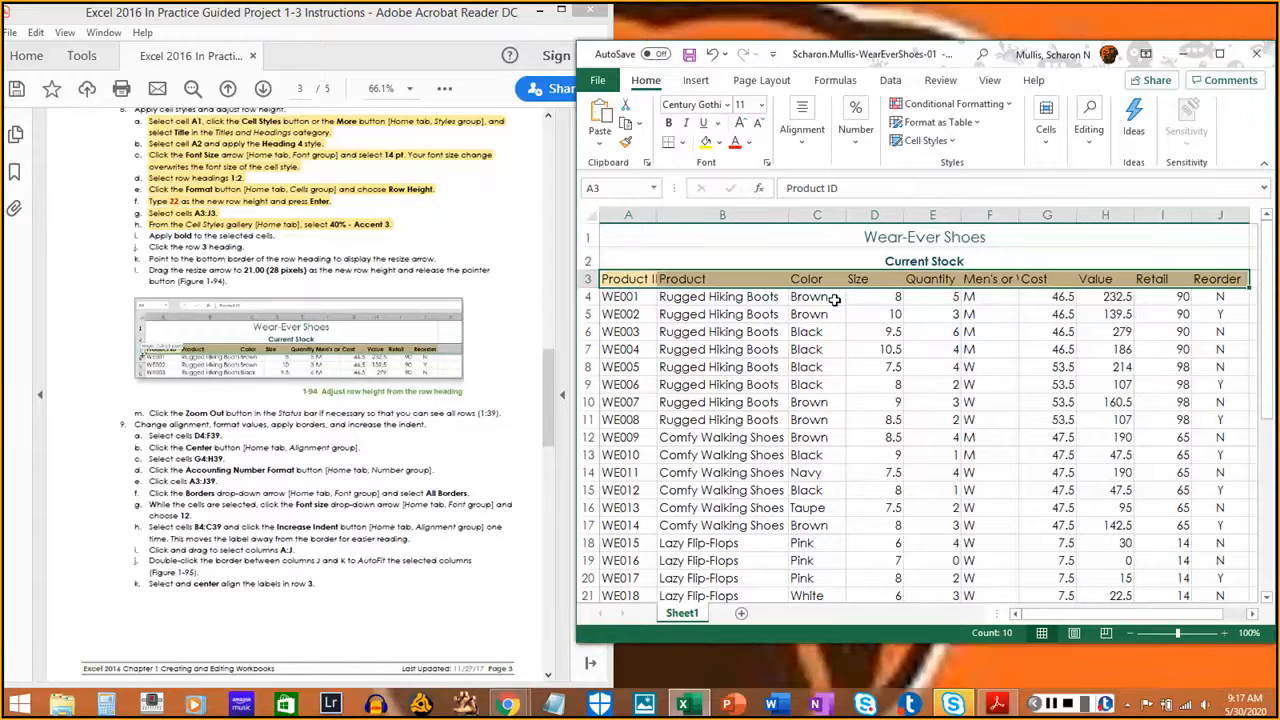
key("ctrl+b")
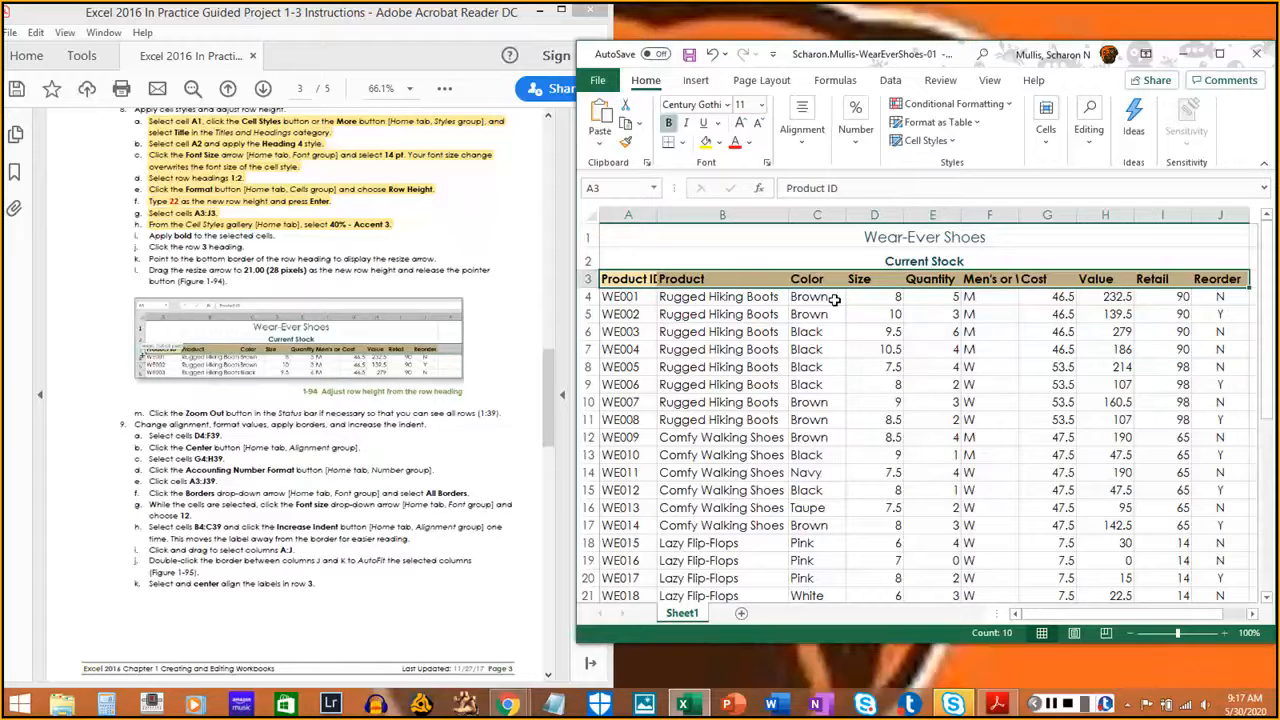
left_click(670, 122)
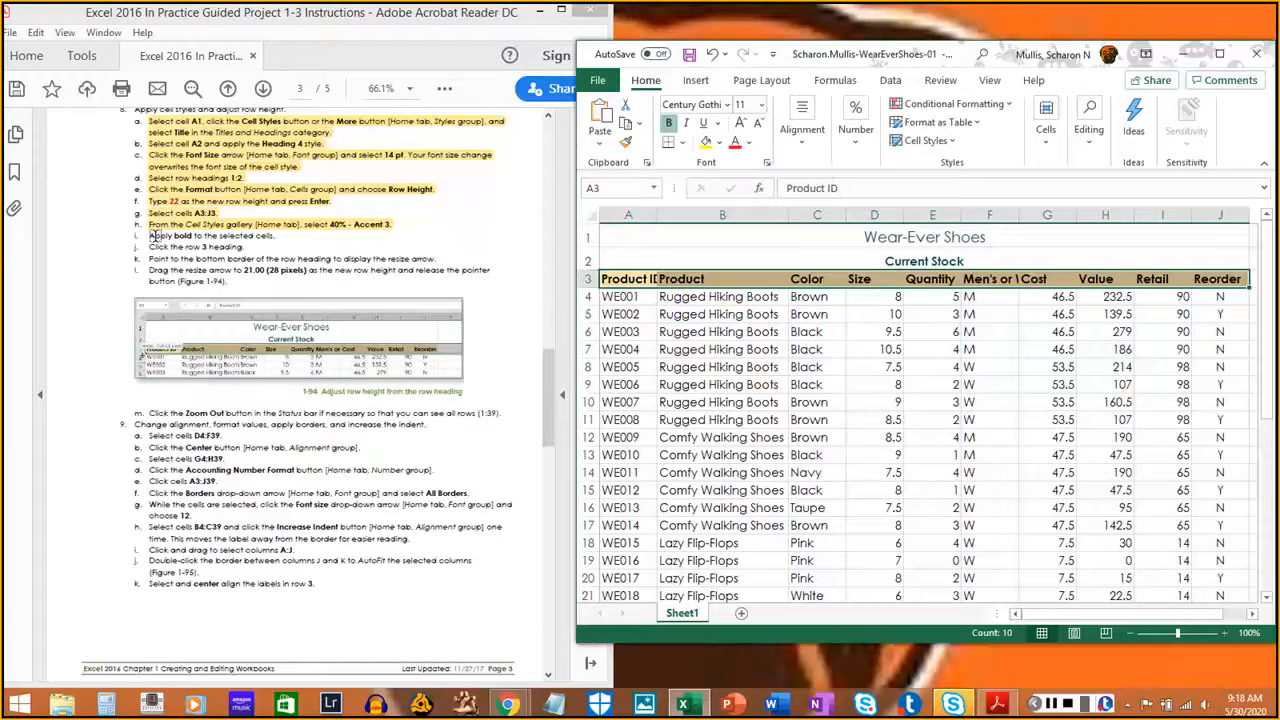
left_click(148, 236)
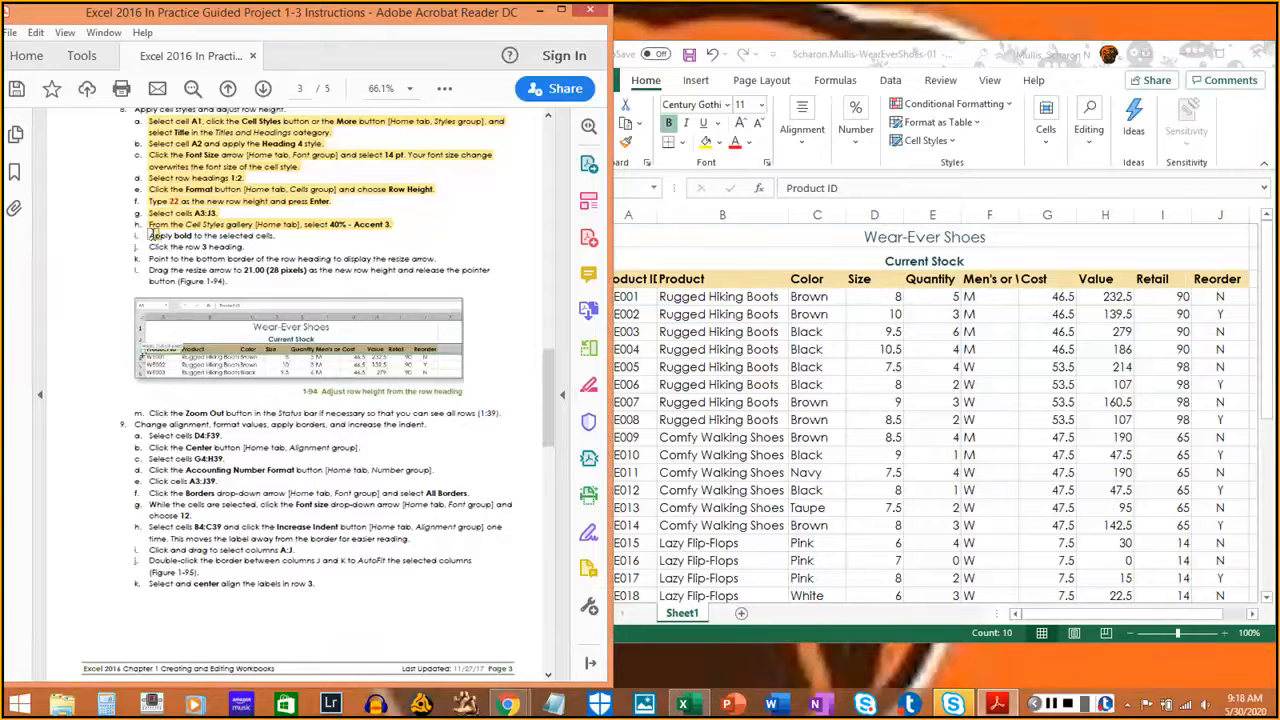
left_click_drag(148, 236, 278, 242)
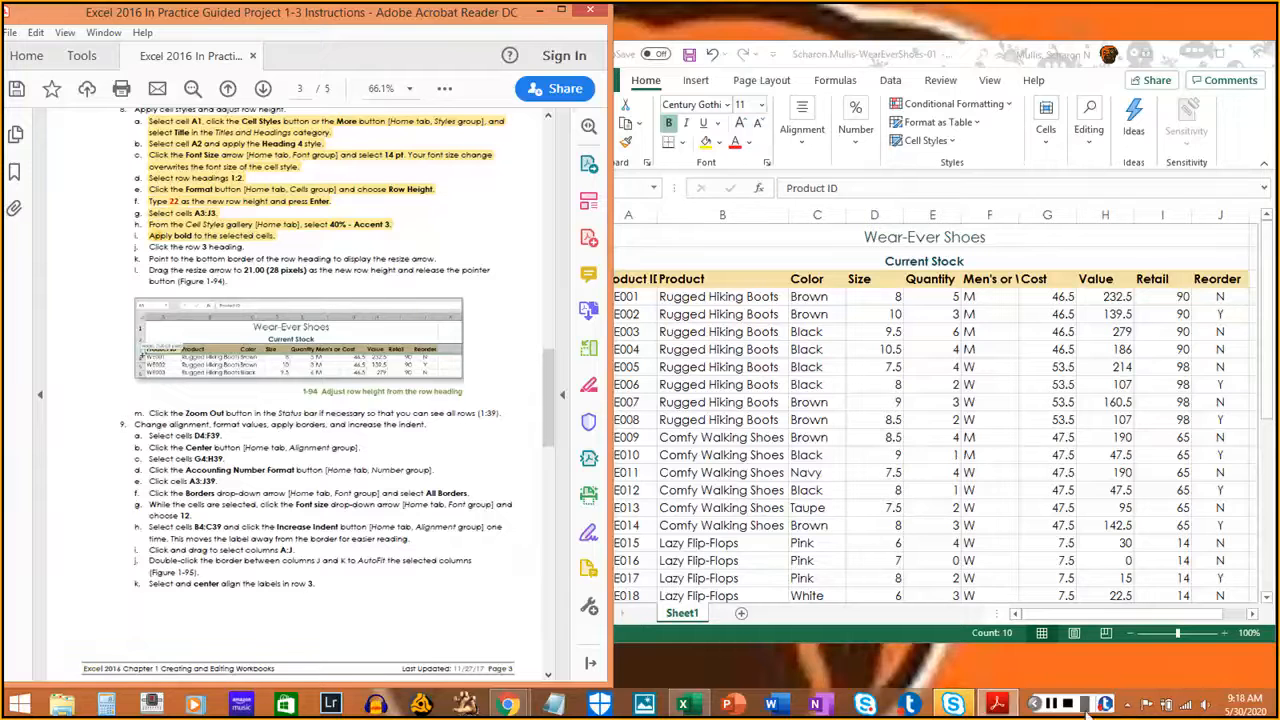
Select row 3 in the workbook and highlight instruction 8j in the PDF
left_click(684, 704)
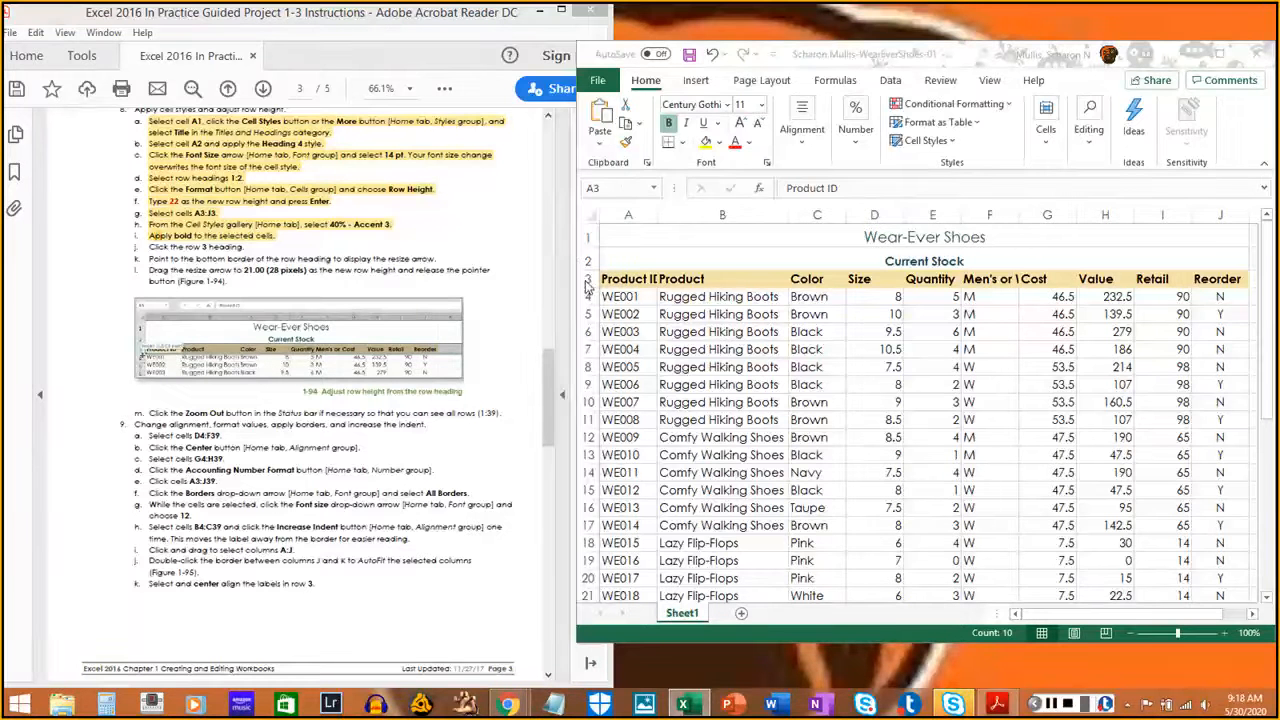
left_click(586, 280)
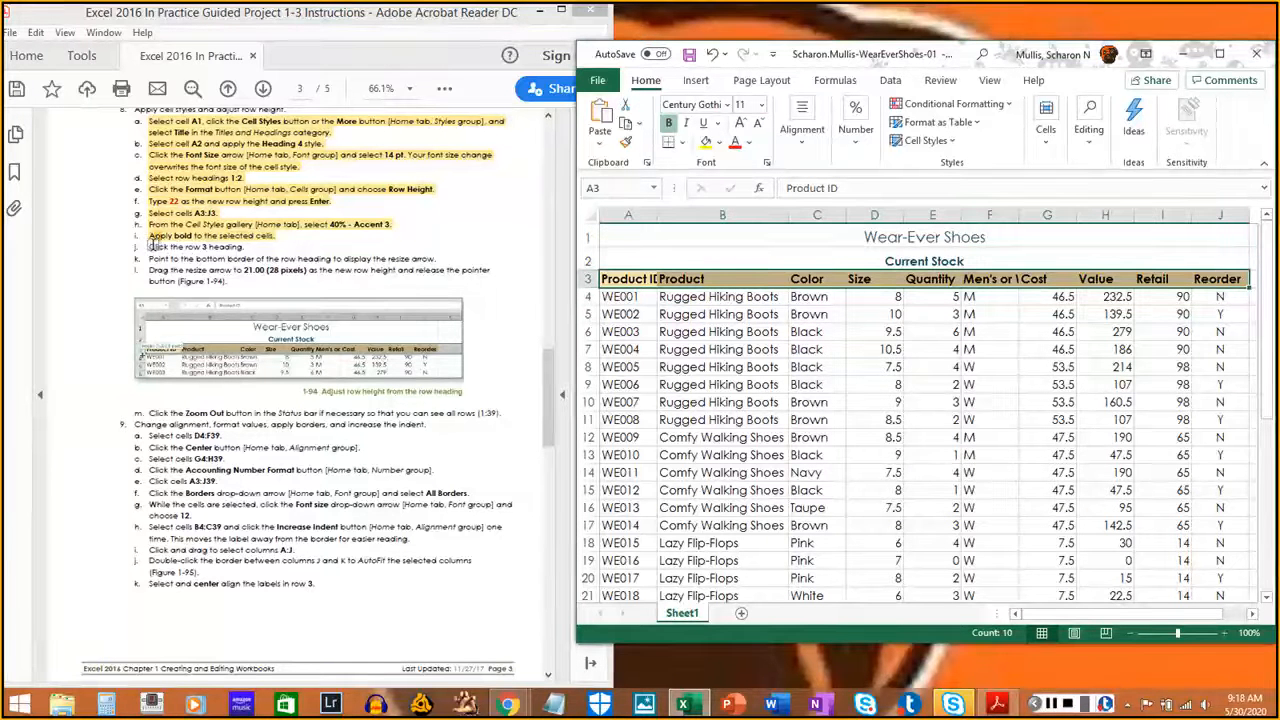
left_click_drag(150, 246, 240, 247)
left_click(238, 247)
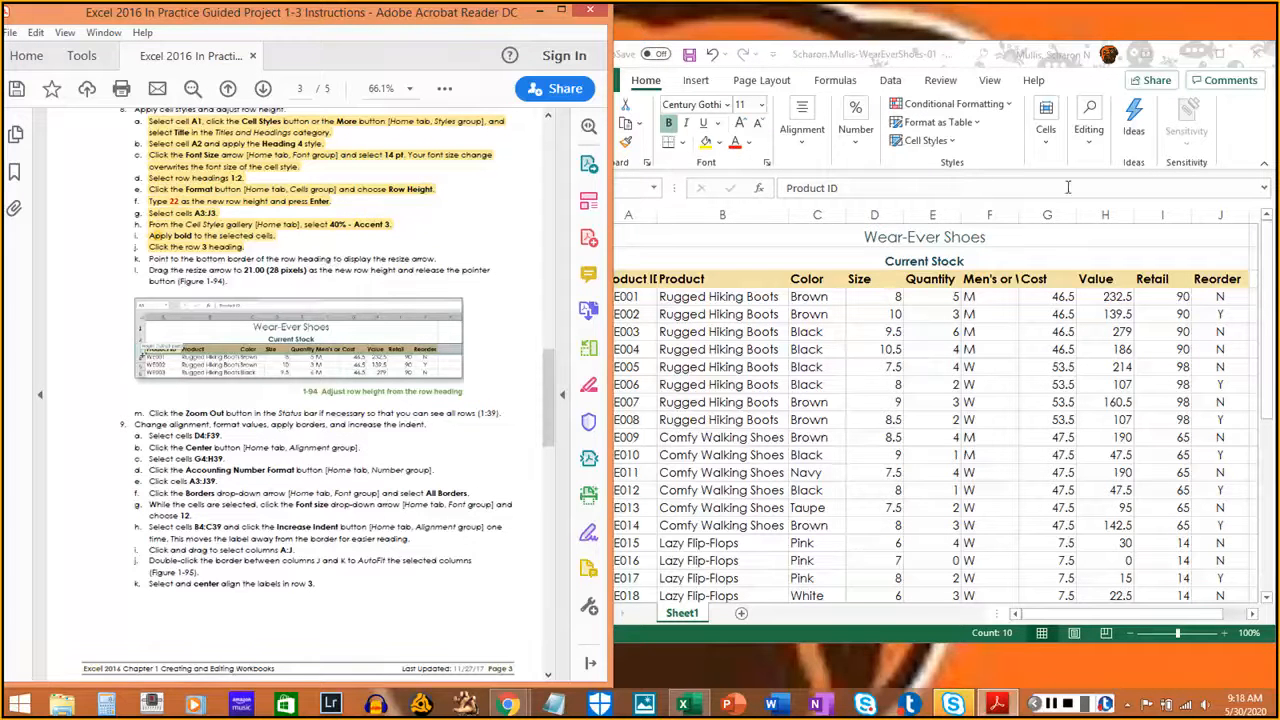
Resize row 3 to a height of 21.00 (28 pixels) and highlight instructions 8k and 8l in the PDF
left_click(1264, 144)
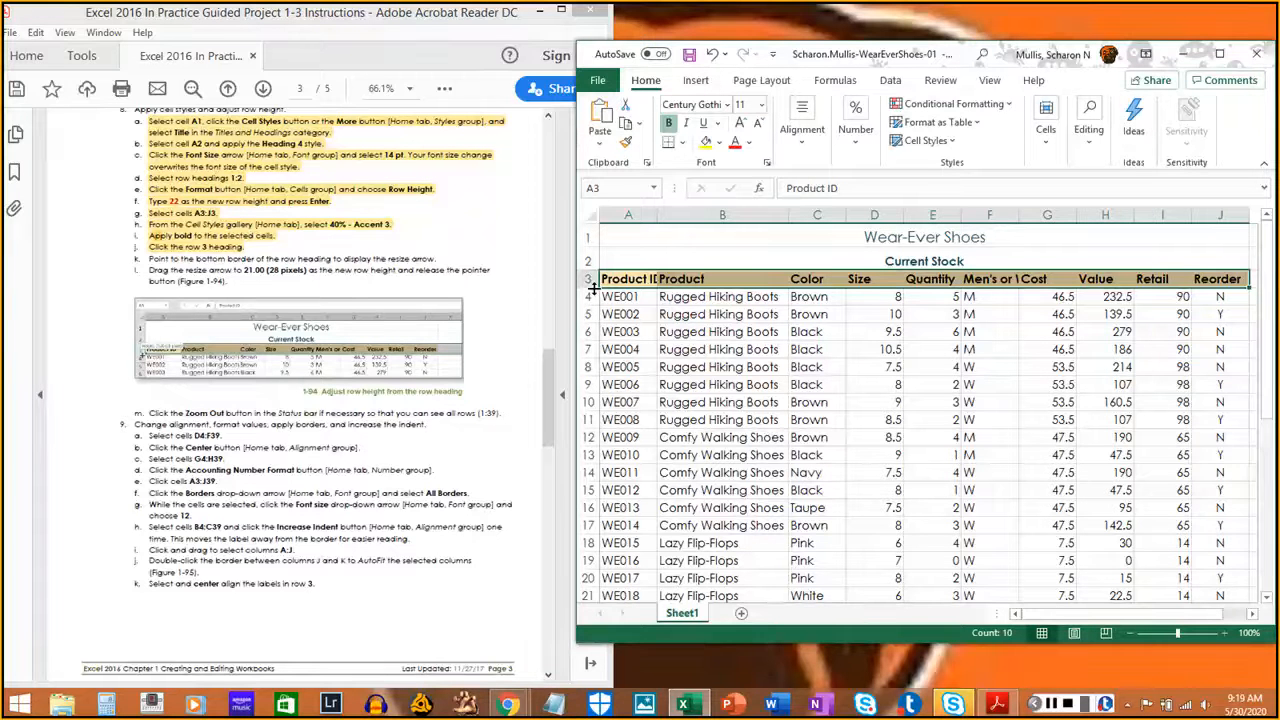
left_click_drag(593, 287, 593, 287)
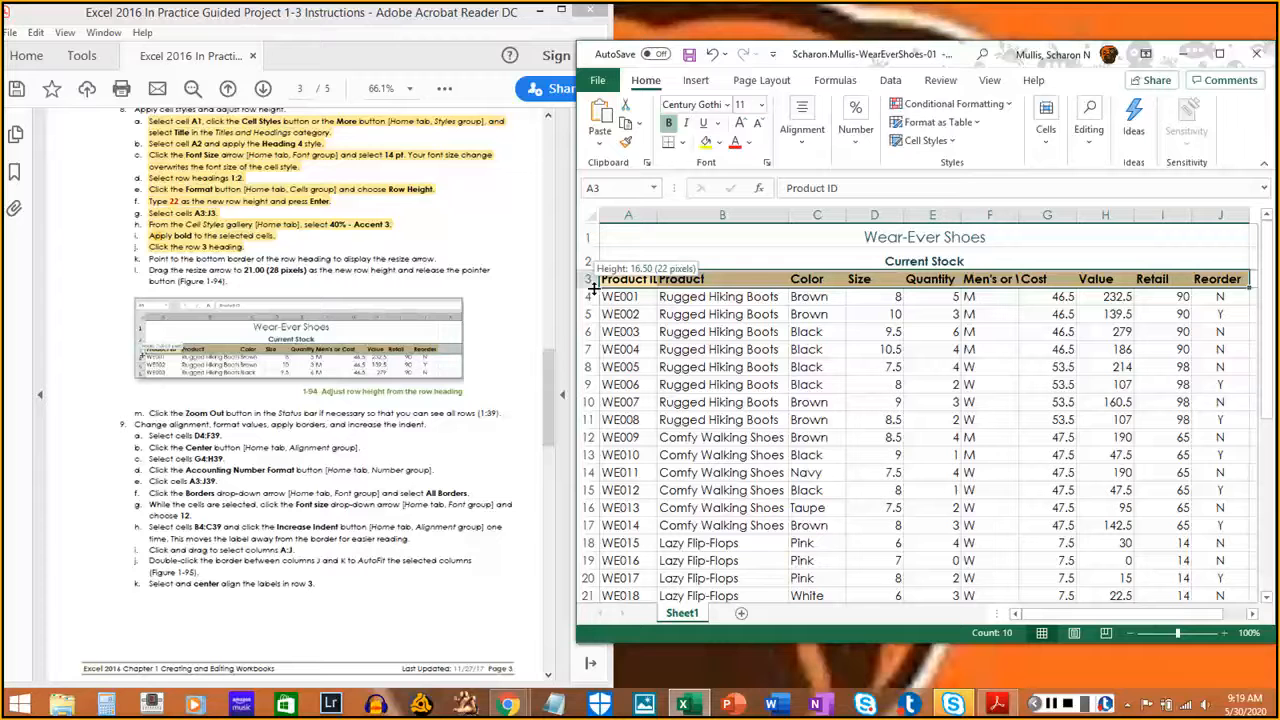
left_click_drag(592, 287, 595, 293)
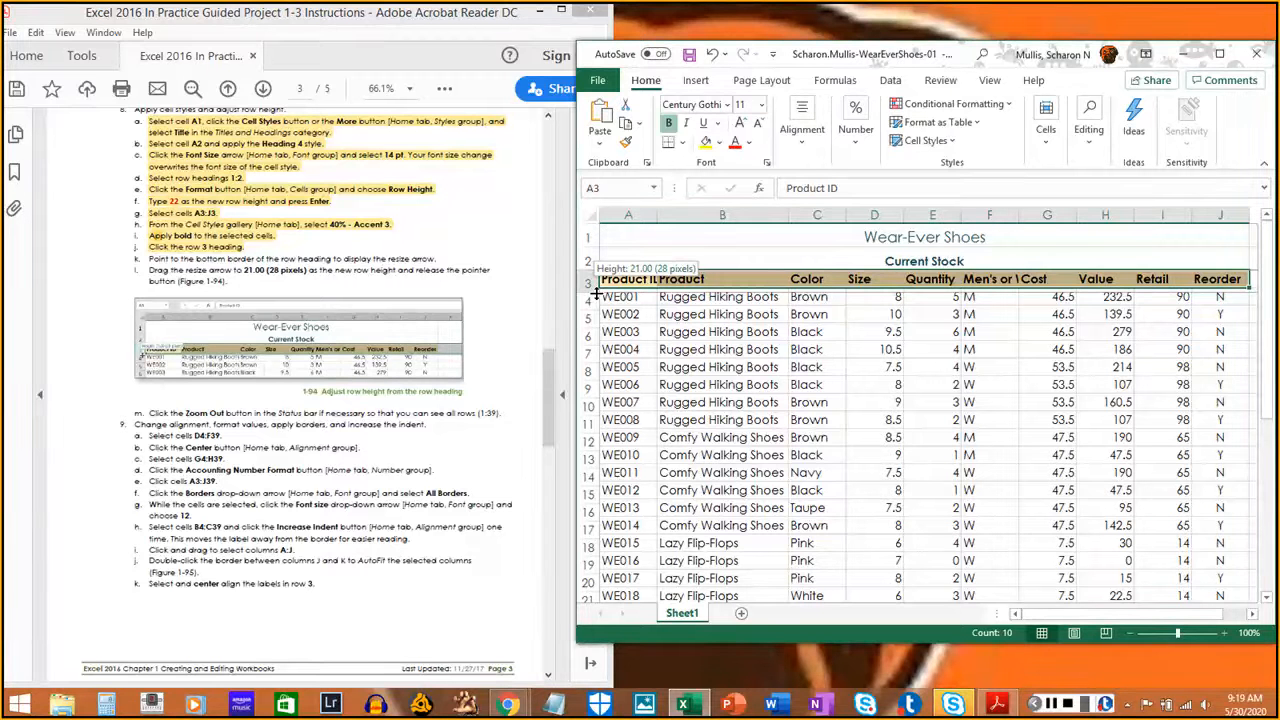
left_click_drag(596, 294, 596, 293)
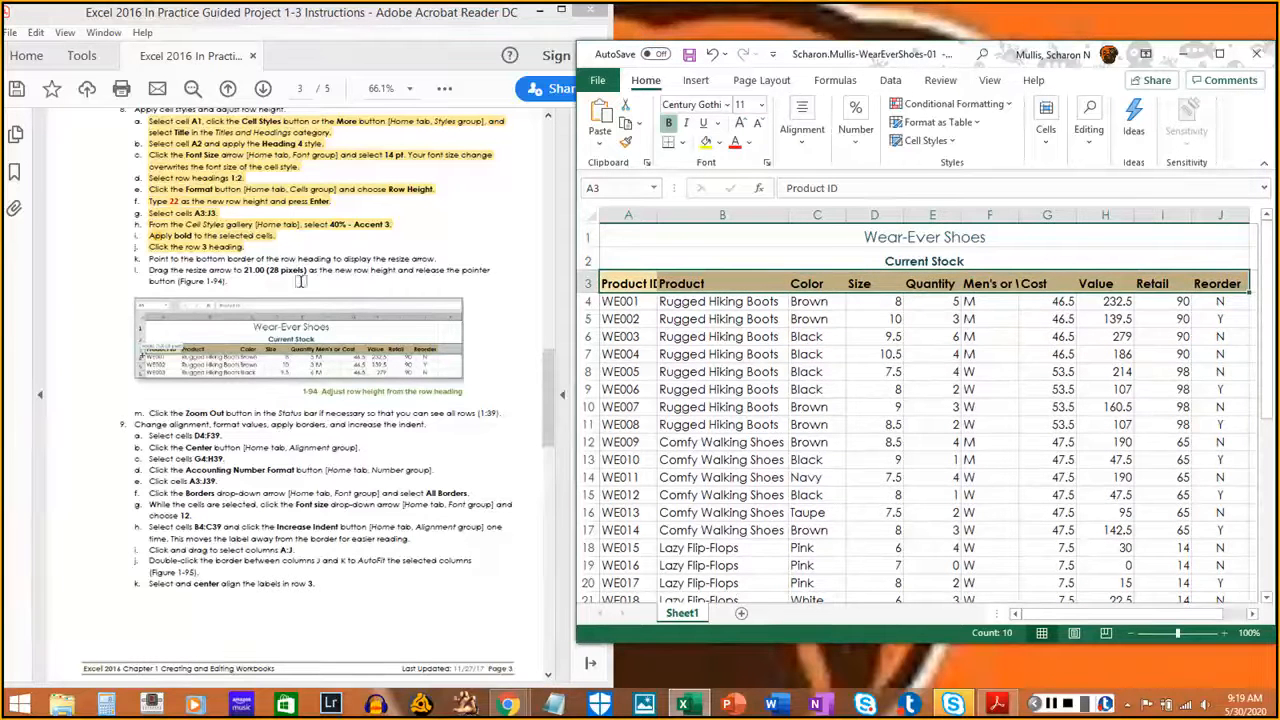
left_click_drag(148, 258, 444, 258)
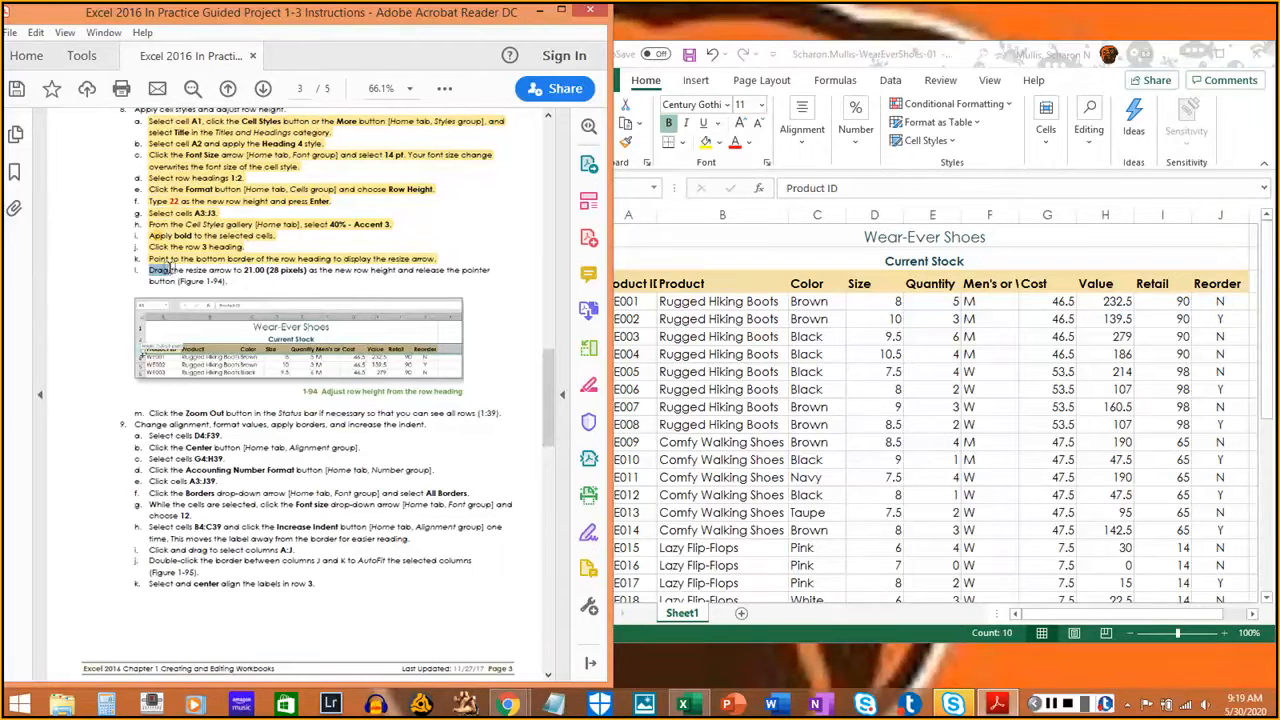
left_click_drag(164, 270, 238, 282)
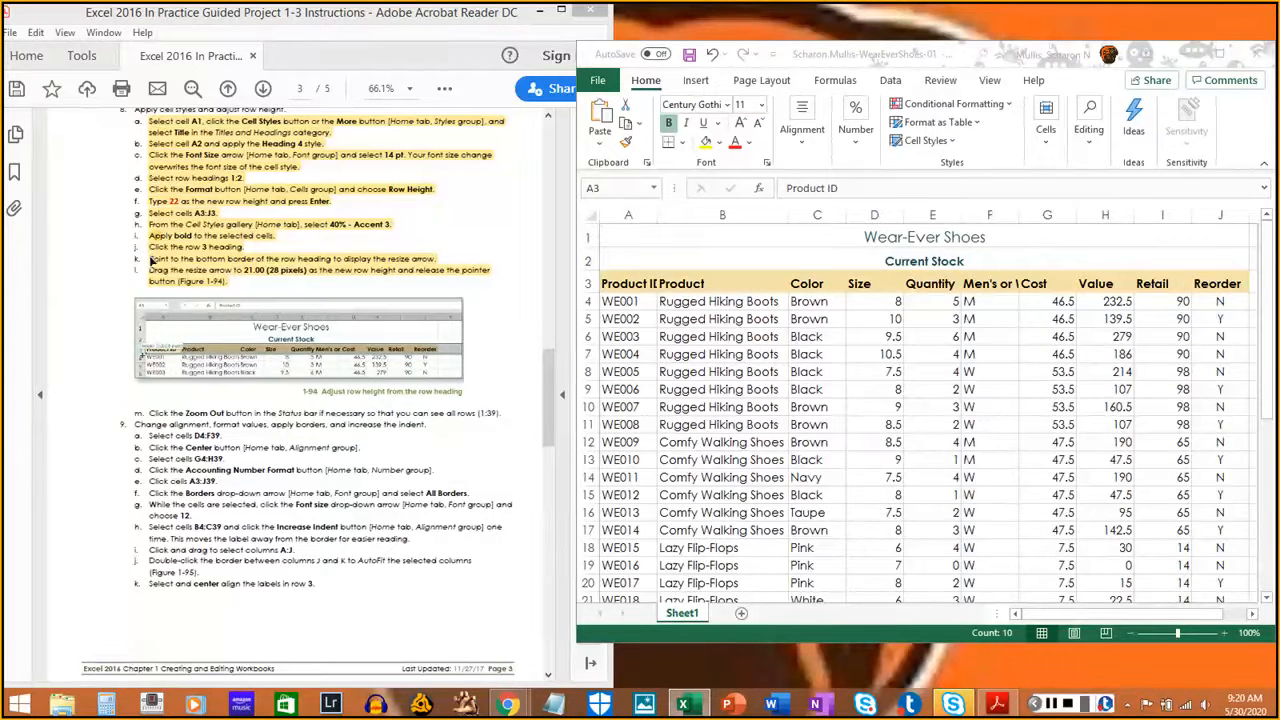
Check the height of row 3 in the Row Height dialog and close it
left_click(630, 286)
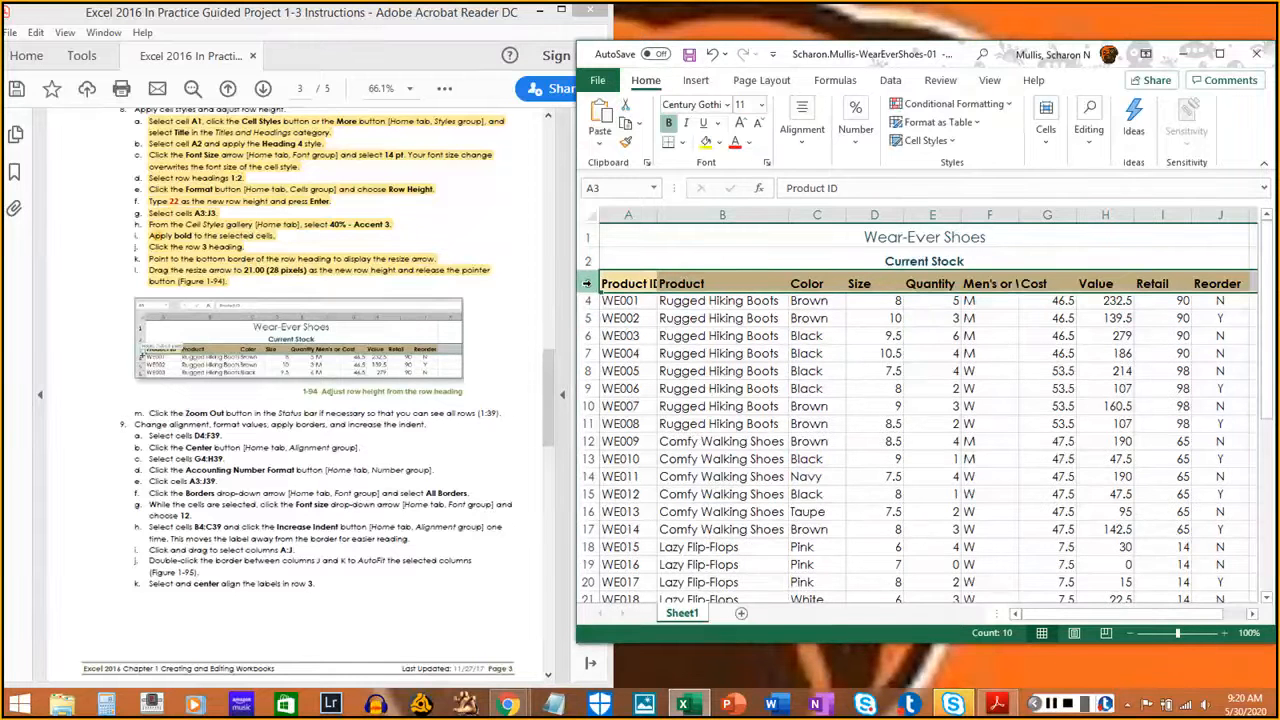
right_click(587, 283)
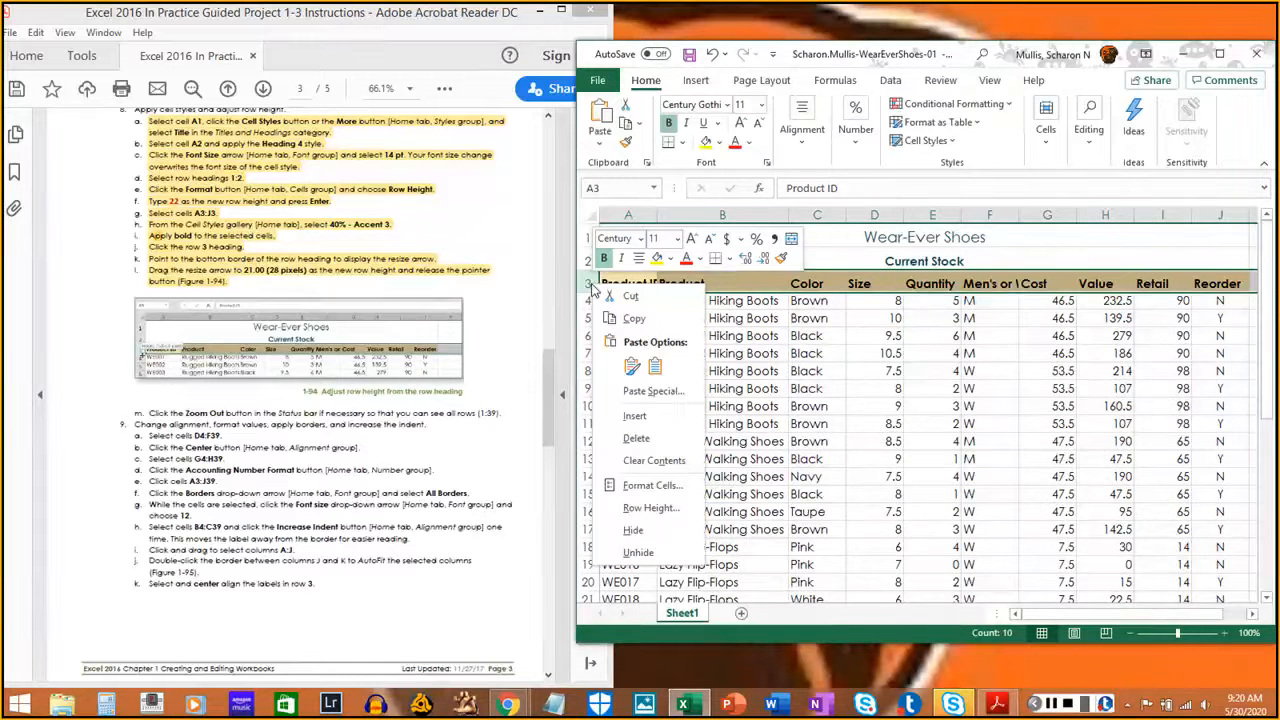
left_click(650, 508)
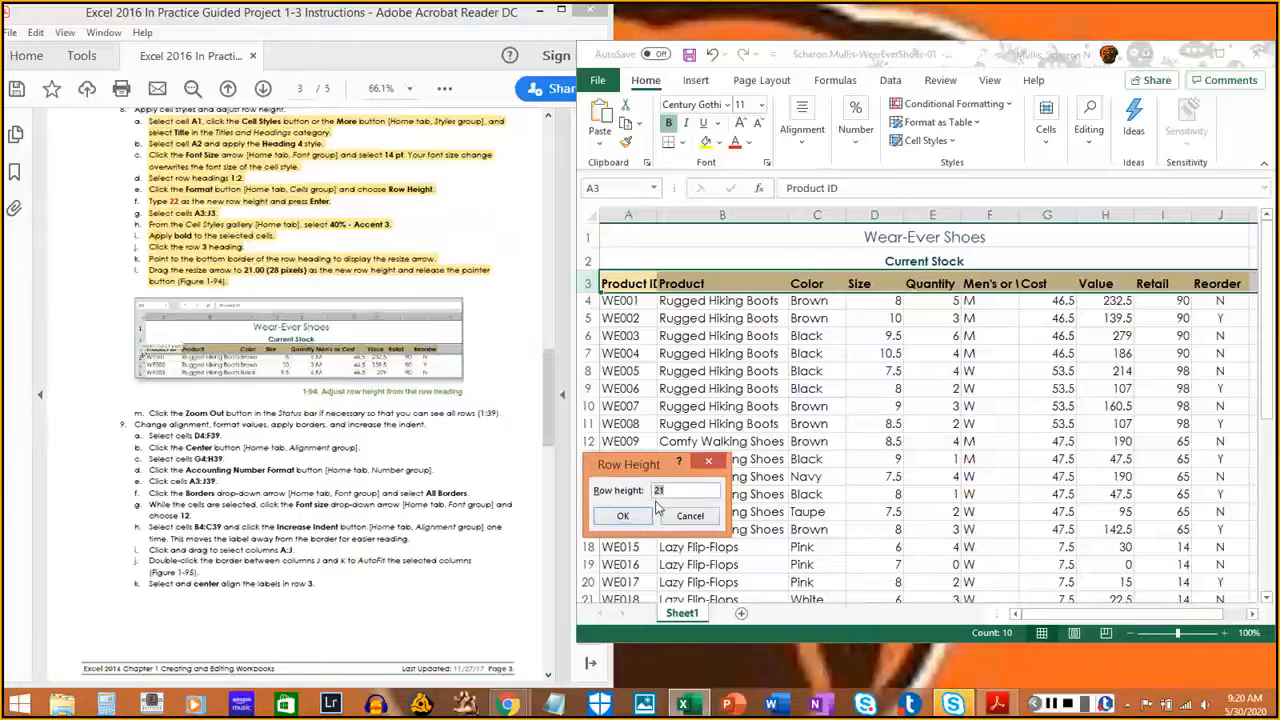
left_click(623, 515)
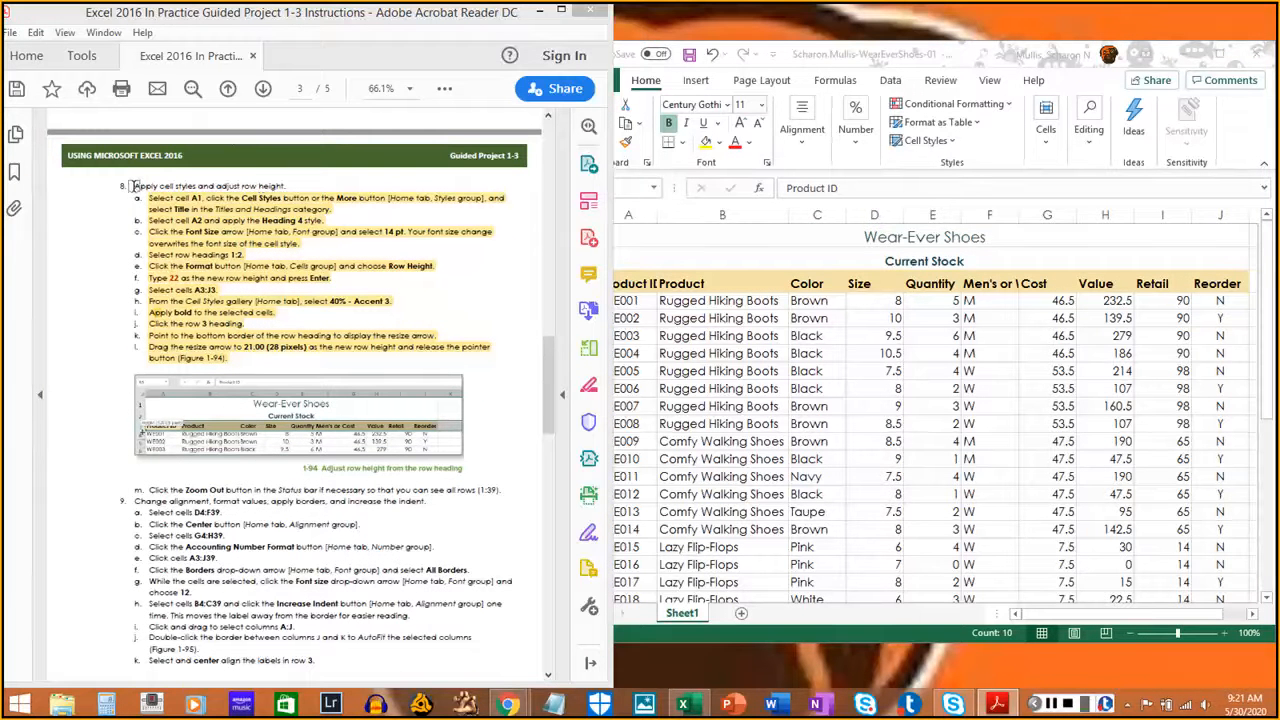
Highlight the instruction 8 heading, "Apply cell styles and adjust row height", in the PDF
left_click_drag(133, 186, 287, 186)
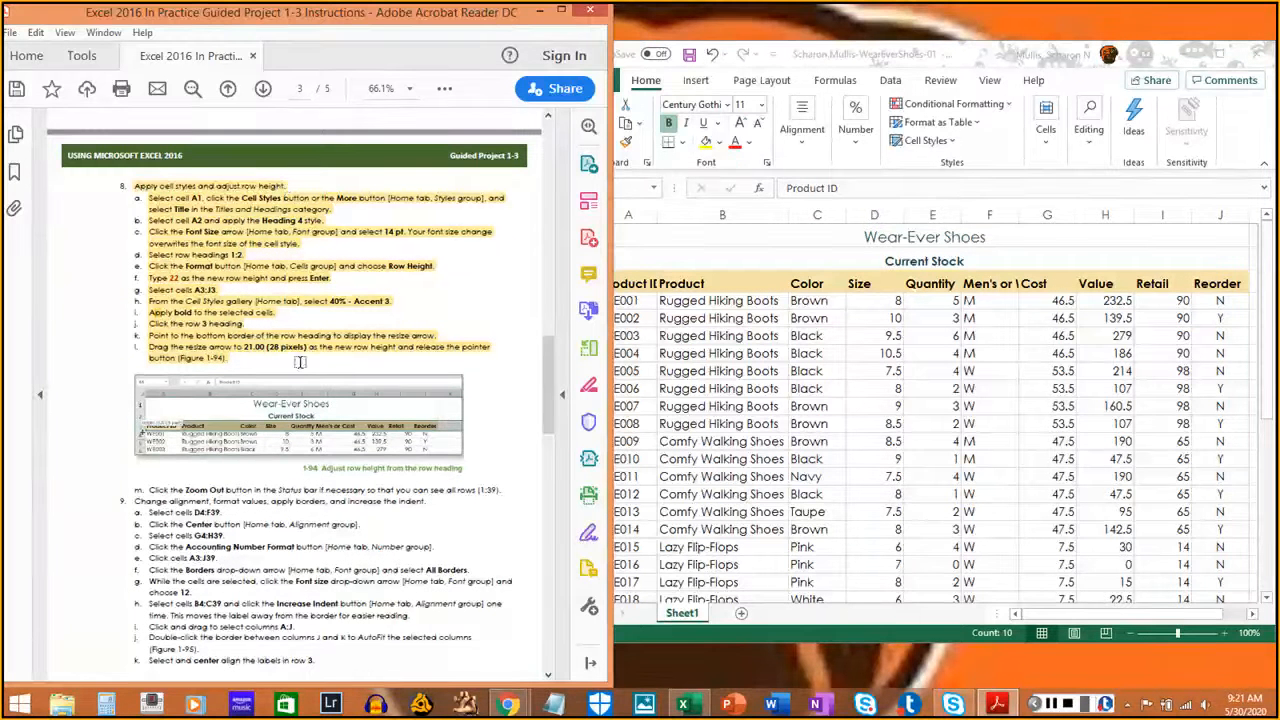
scroll(332, 400, "down", 3)
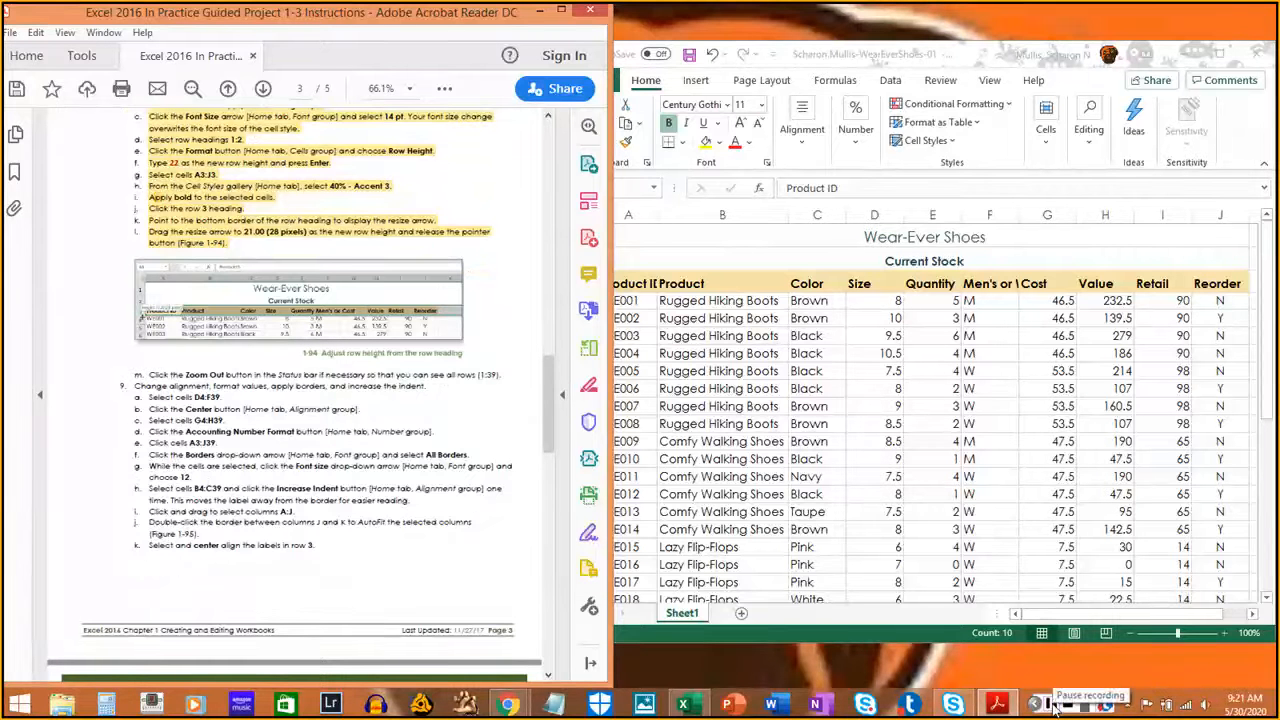
scroll(133, 220, "up", 2)
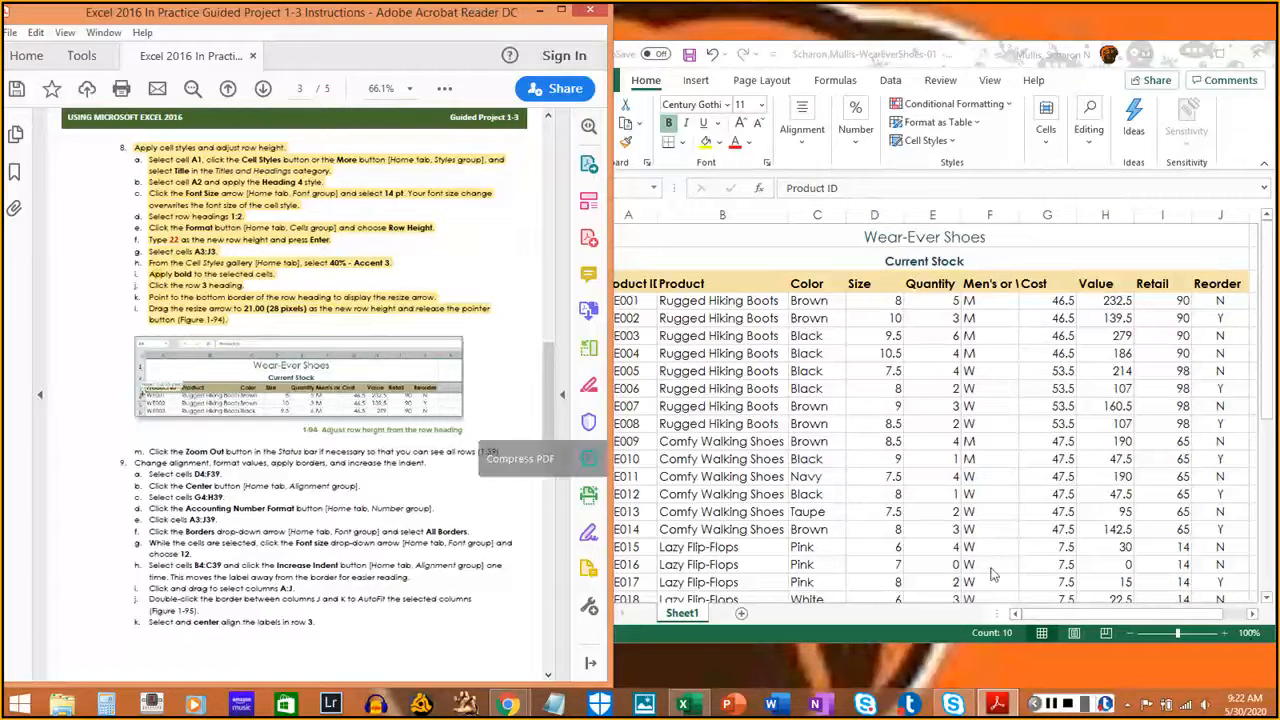
Enlarge the workbook window, zoom the sheet out to 60% and highlight instruction 8m in the PDF
left_click(1252, 638)
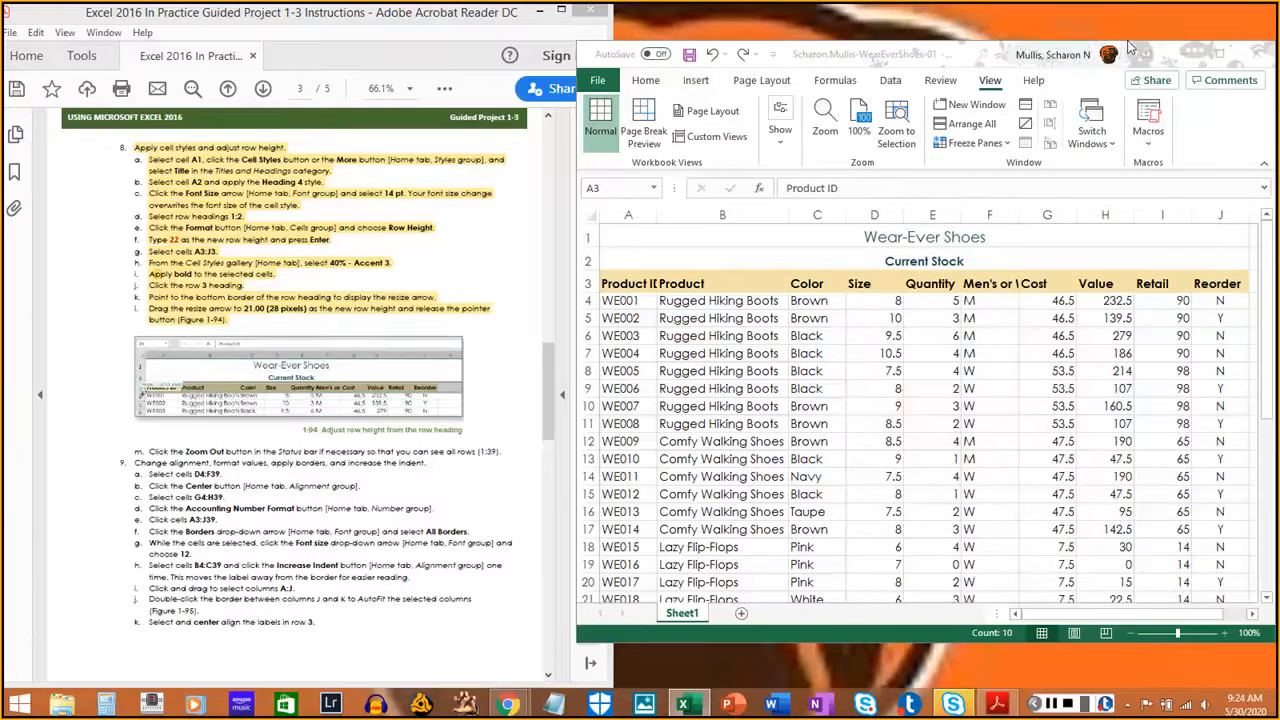
left_click_drag(1132, 40, 1132, 0)
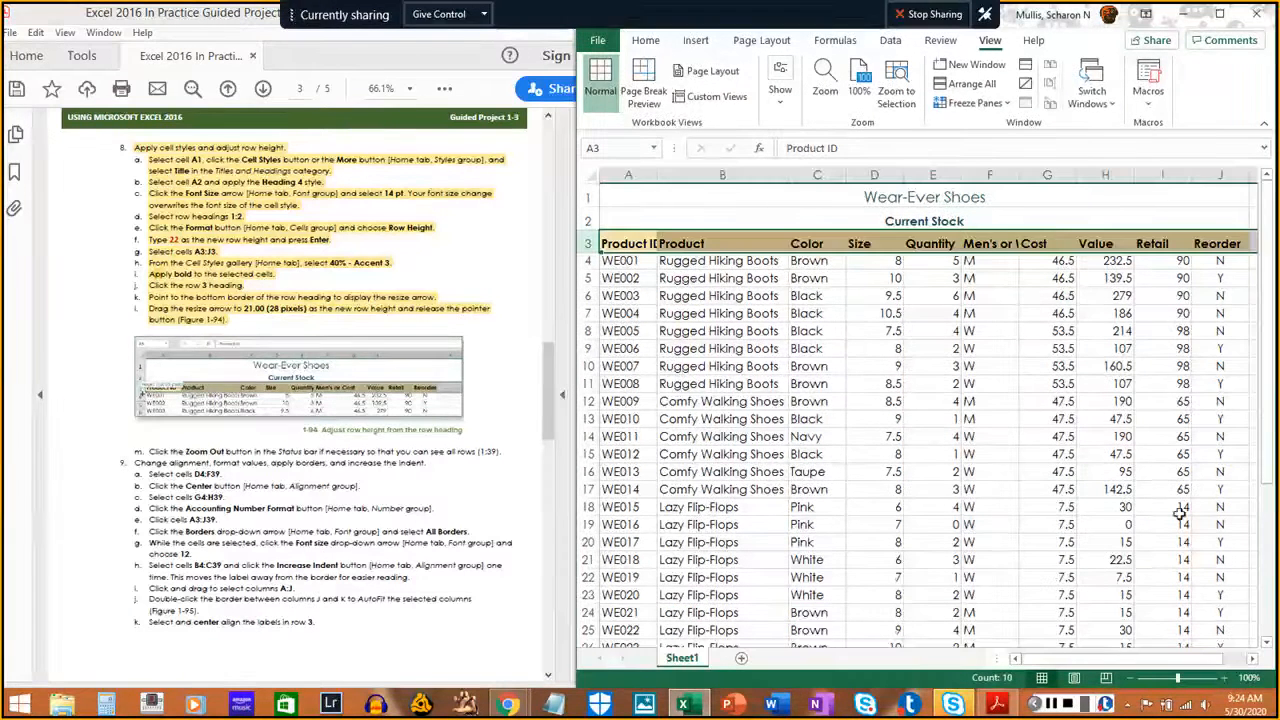
left_click(1132, 680)
left_click(1132, 680)
left_click(1132, 680)
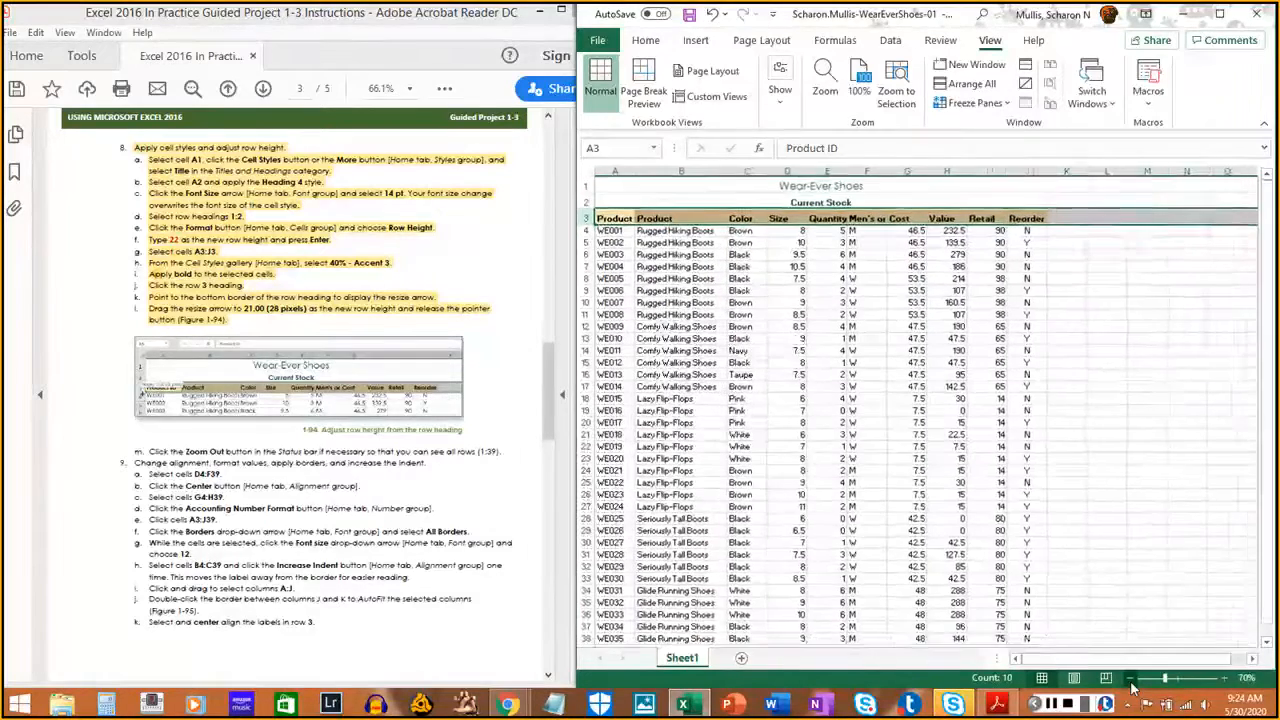
left_click(1132, 680)
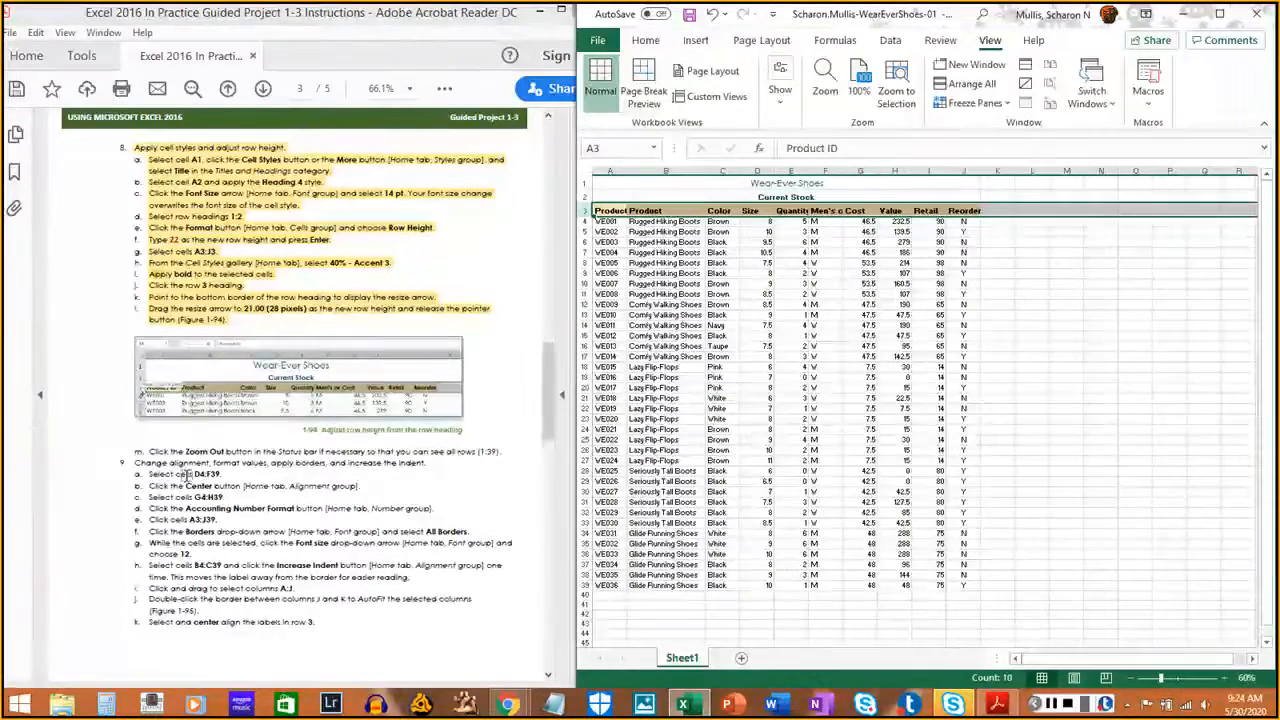
left_click_drag(136, 451, 494, 442)
left_click(444, 465)
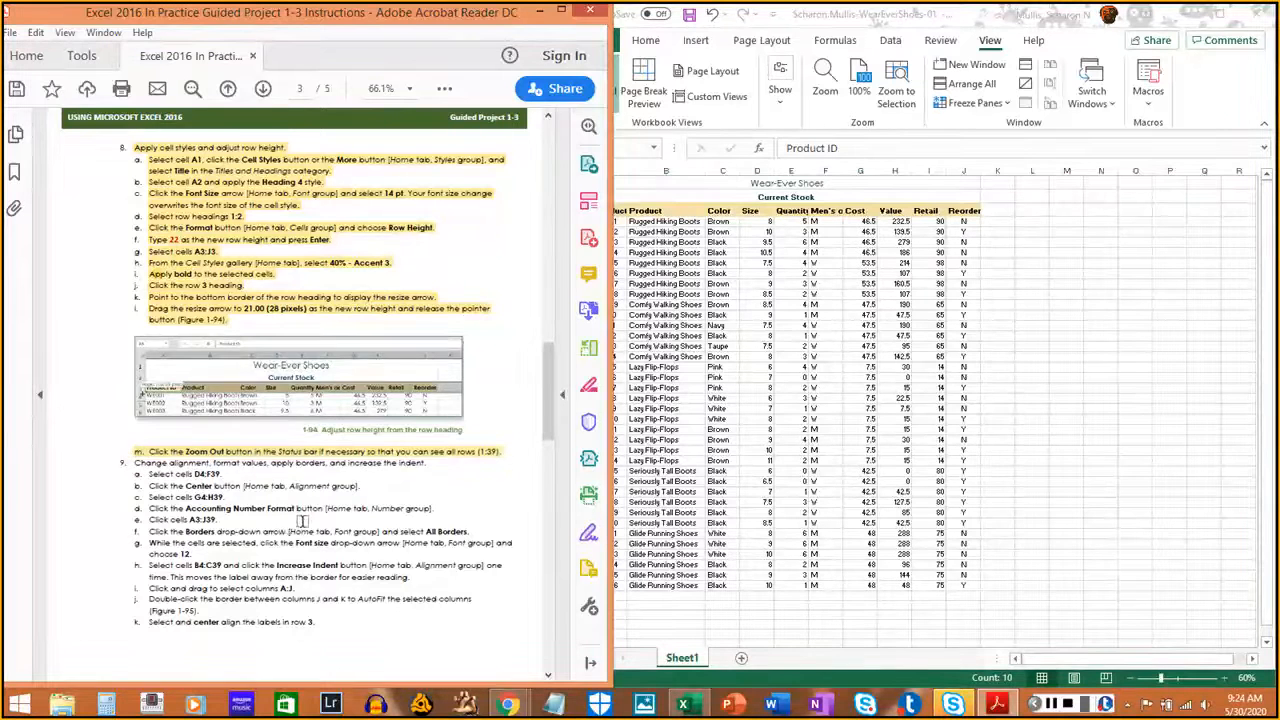
Bring all of instruction 9 into view in the PDF and switch back to the workbook
scroll(303, 520, "down", 3)
scroll(303, 520, "down", 2)
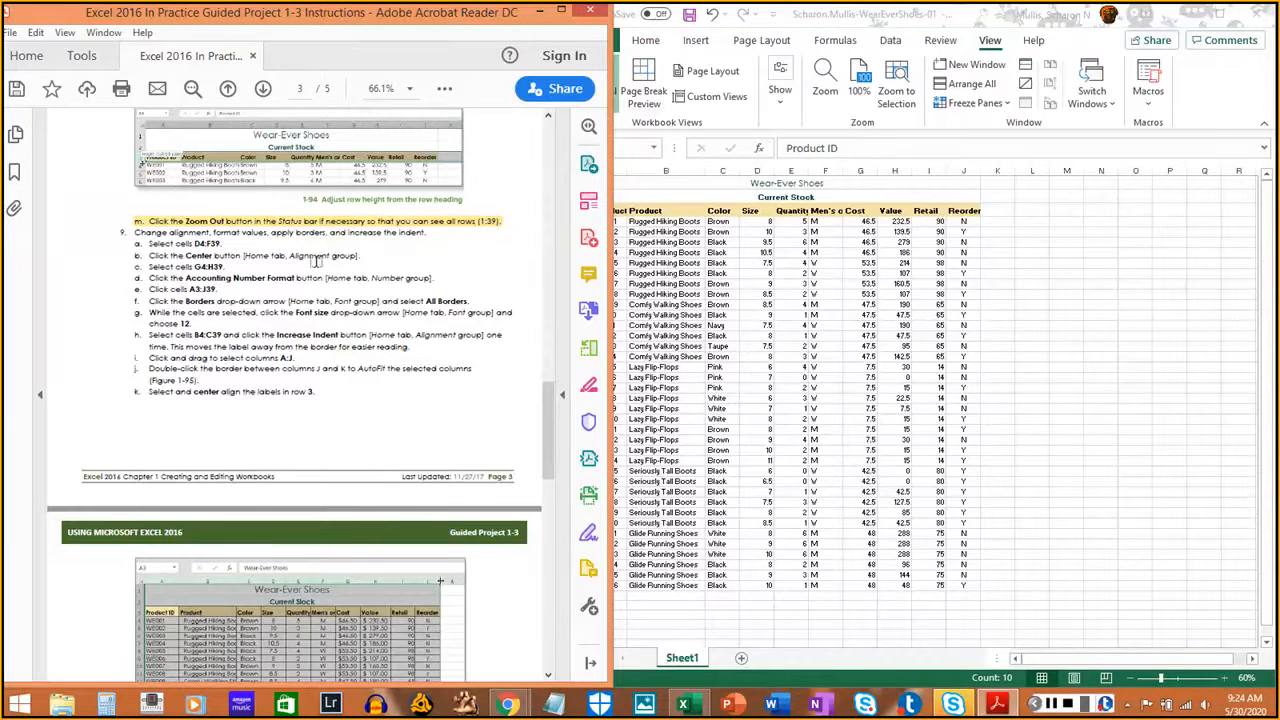
left_click(766, 326)
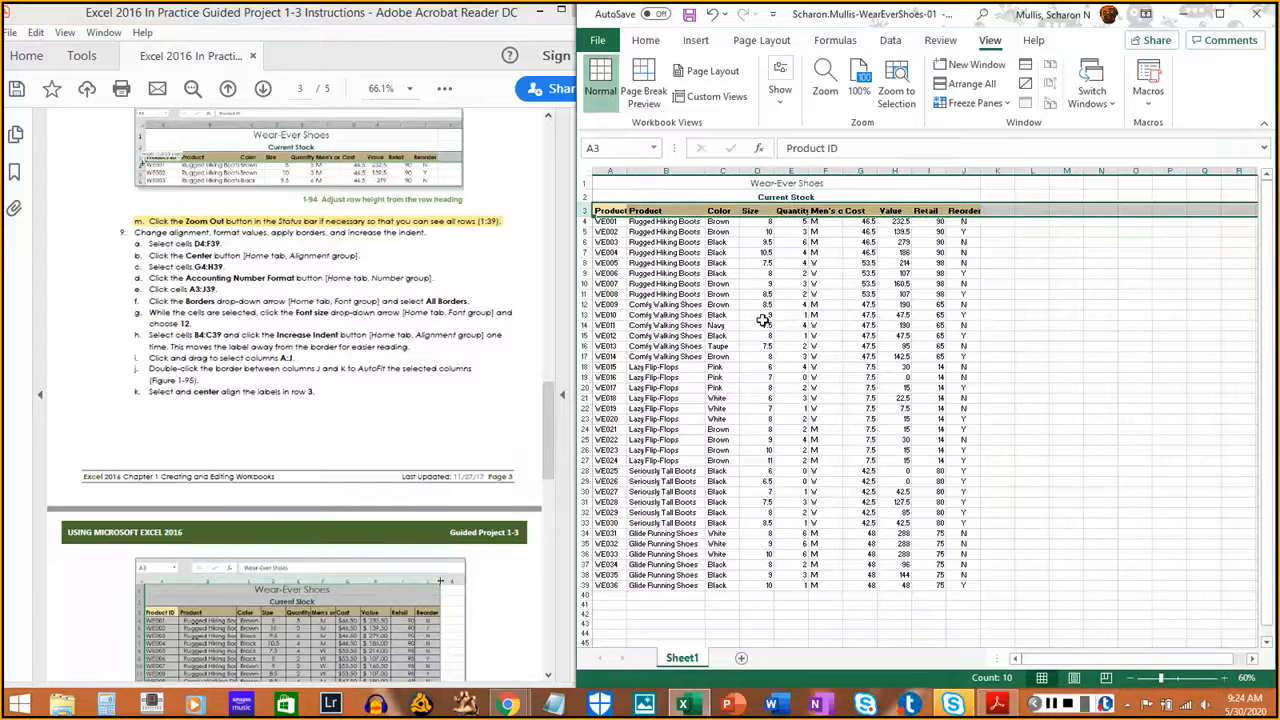
Center the contents of cells D4:F39 and highlight instructions 9a and 9b in the Acrobat Reader document
left_click(766, 221)
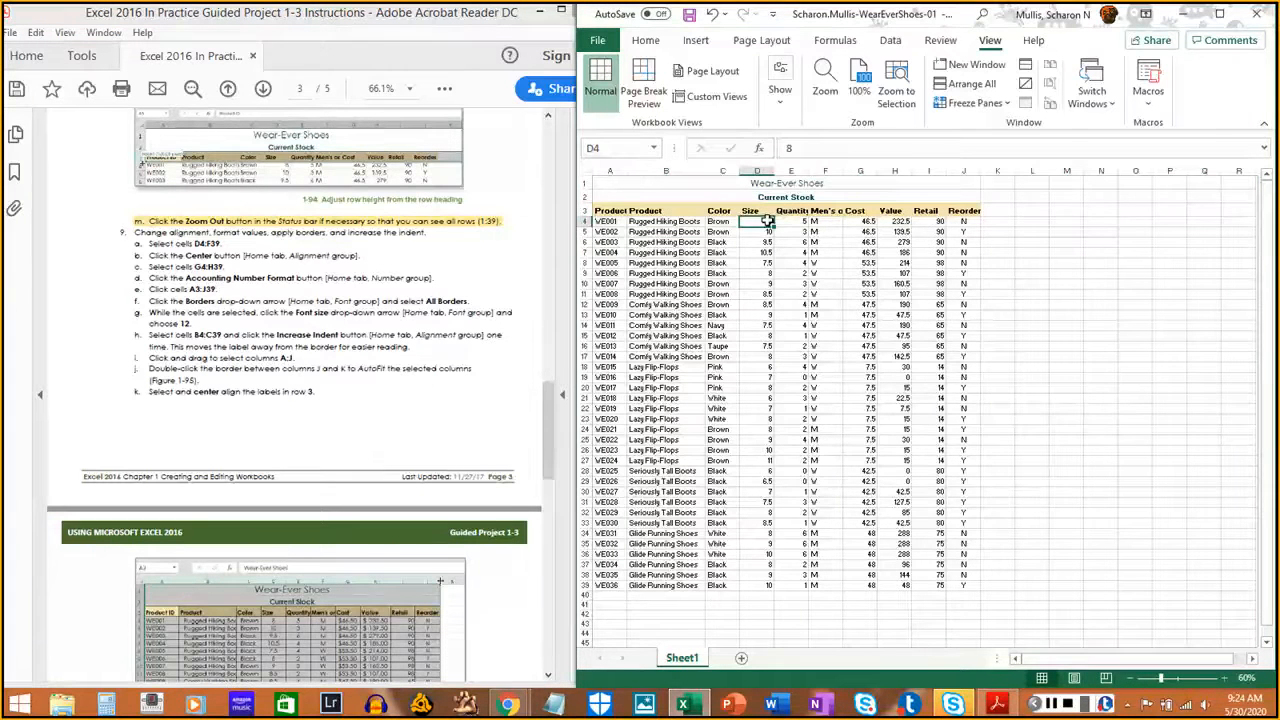
left_click_drag(766, 221, 836, 587)
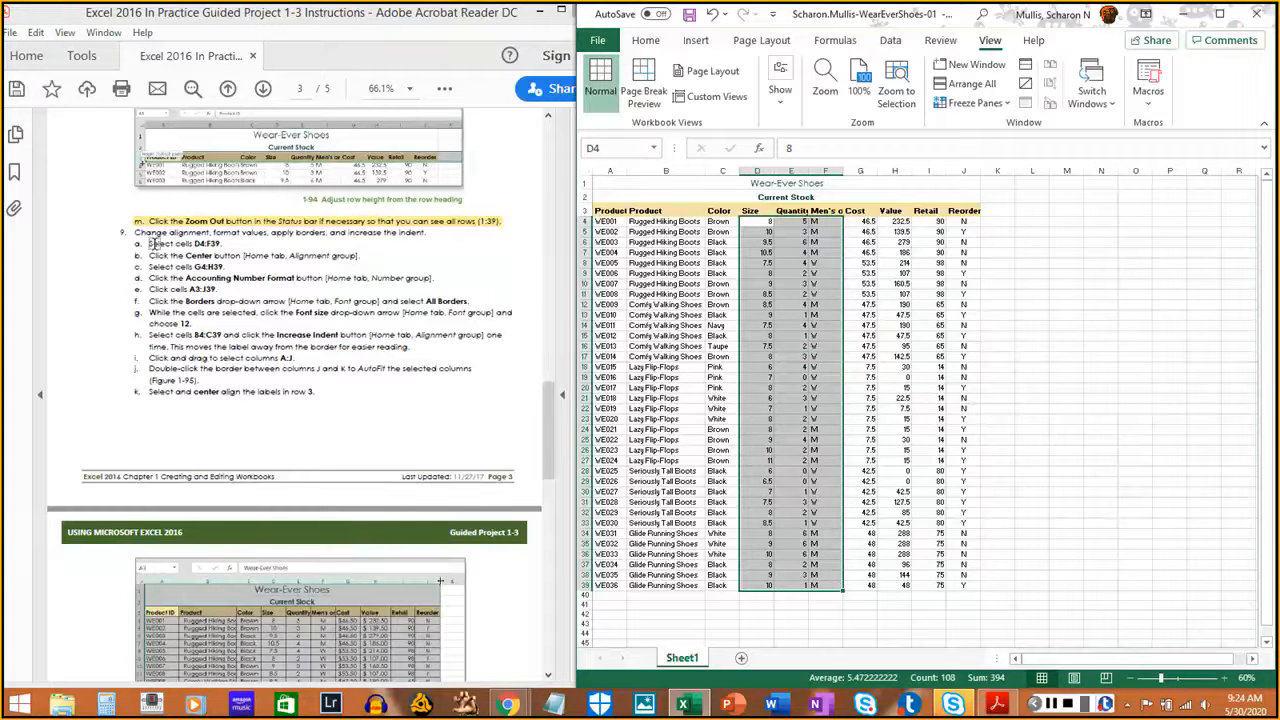
left_click_drag(145, 243, 223, 243)
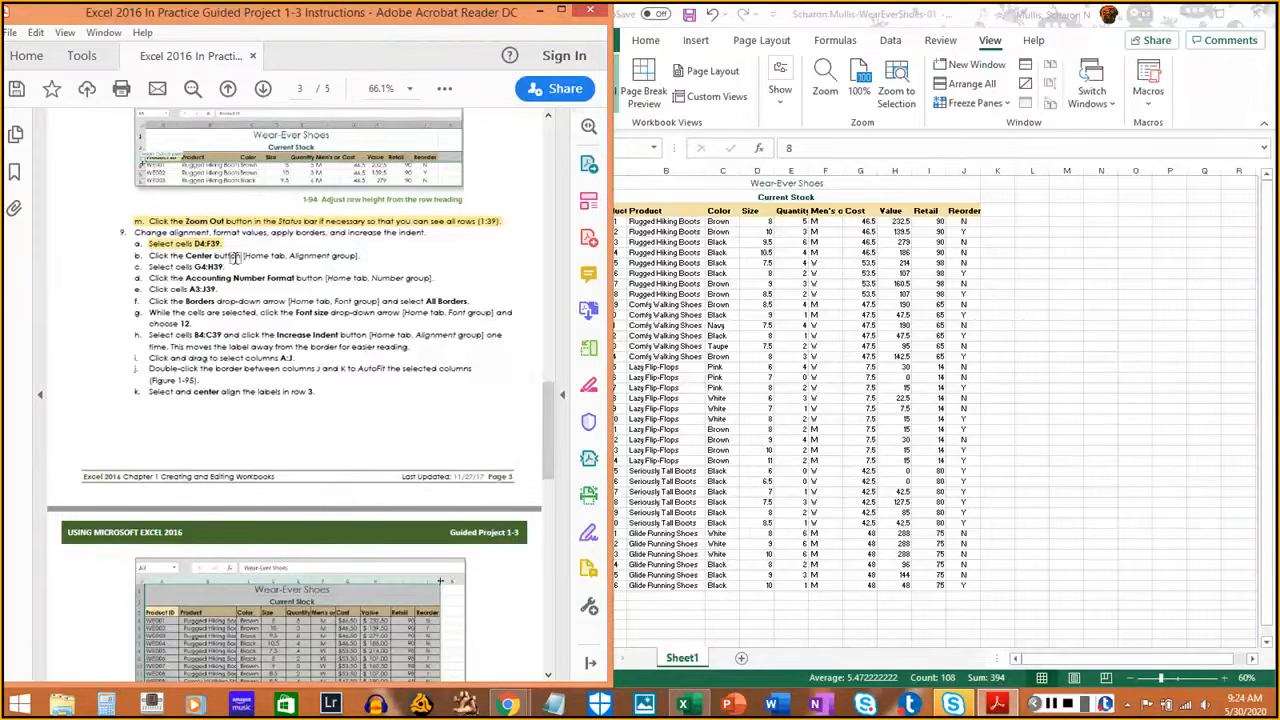
left_click(650, 44)
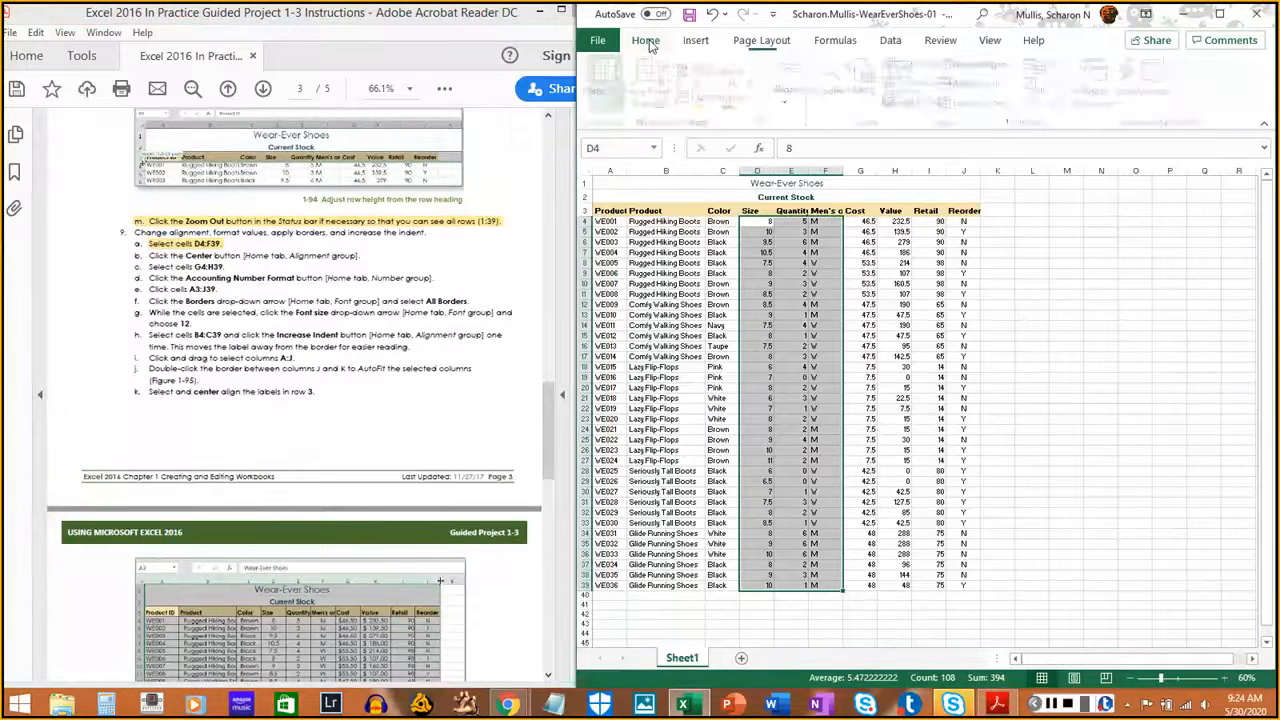
left_click(803, 108)
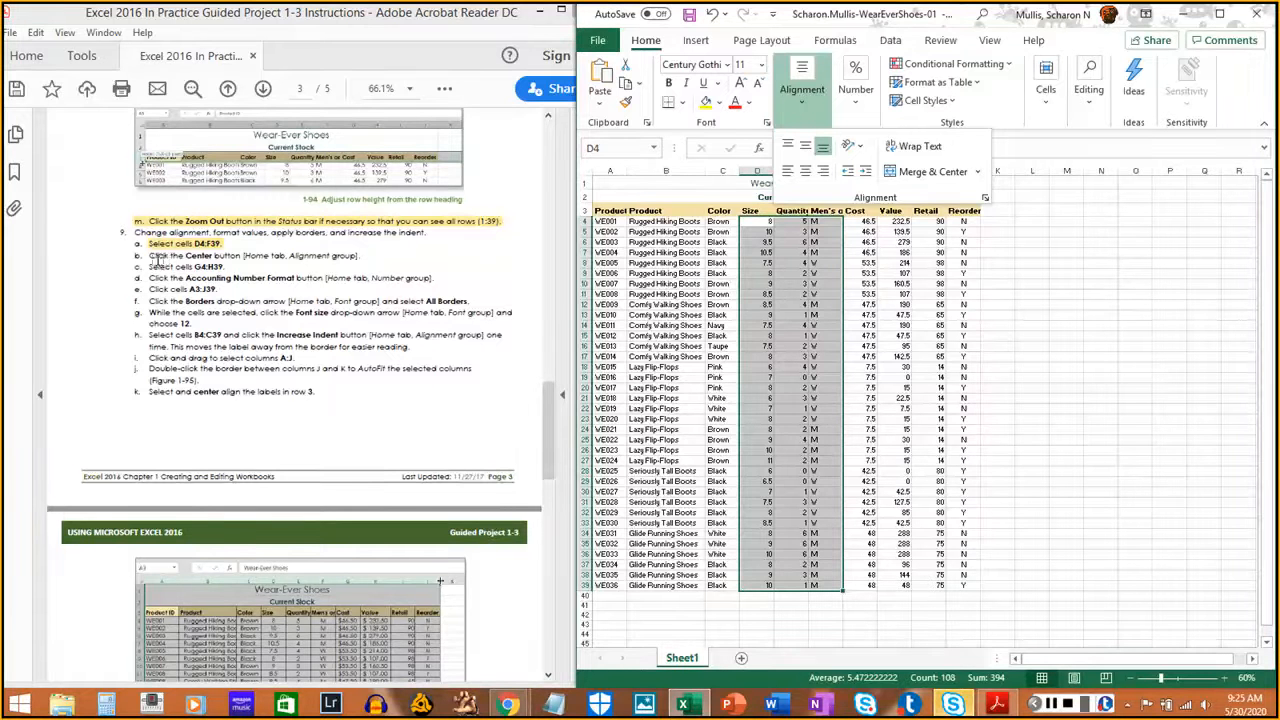
left_click_drag(150, 256, 366, 256)
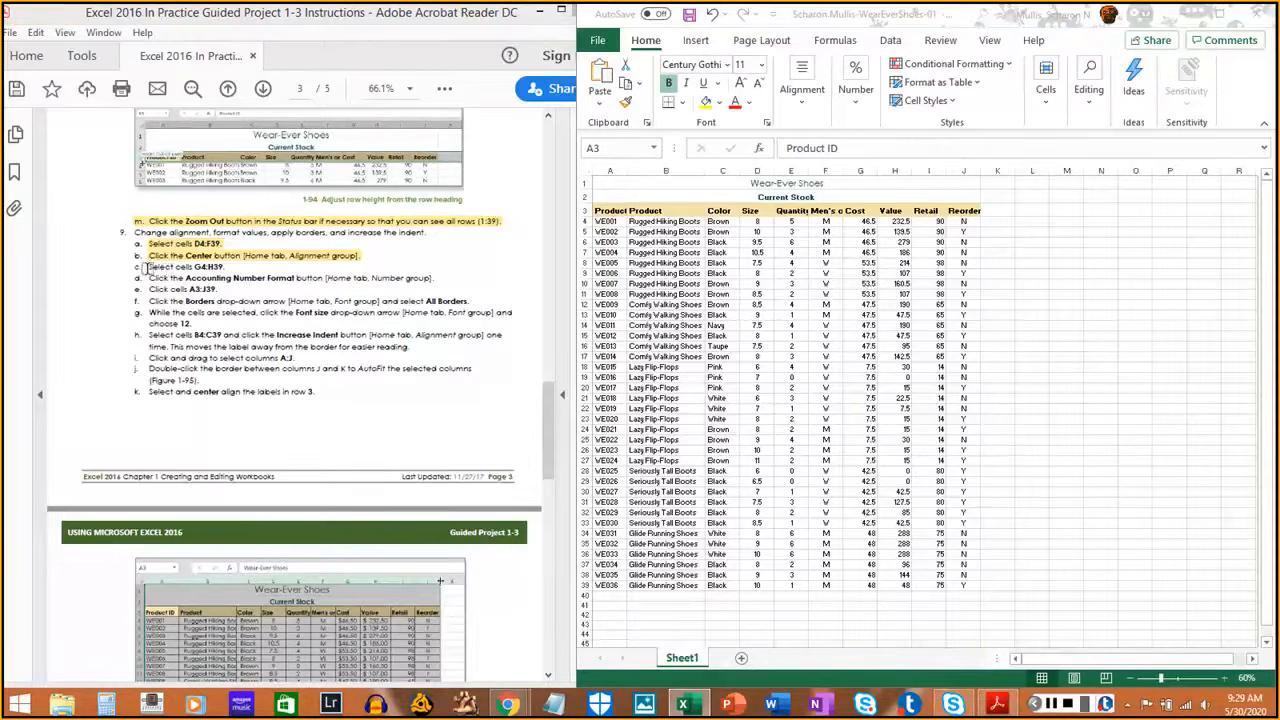
Apply the Accounting number format to cells G4:H39 and highlight instructions 9c and 9d in the PDF
left_click(862, 220)
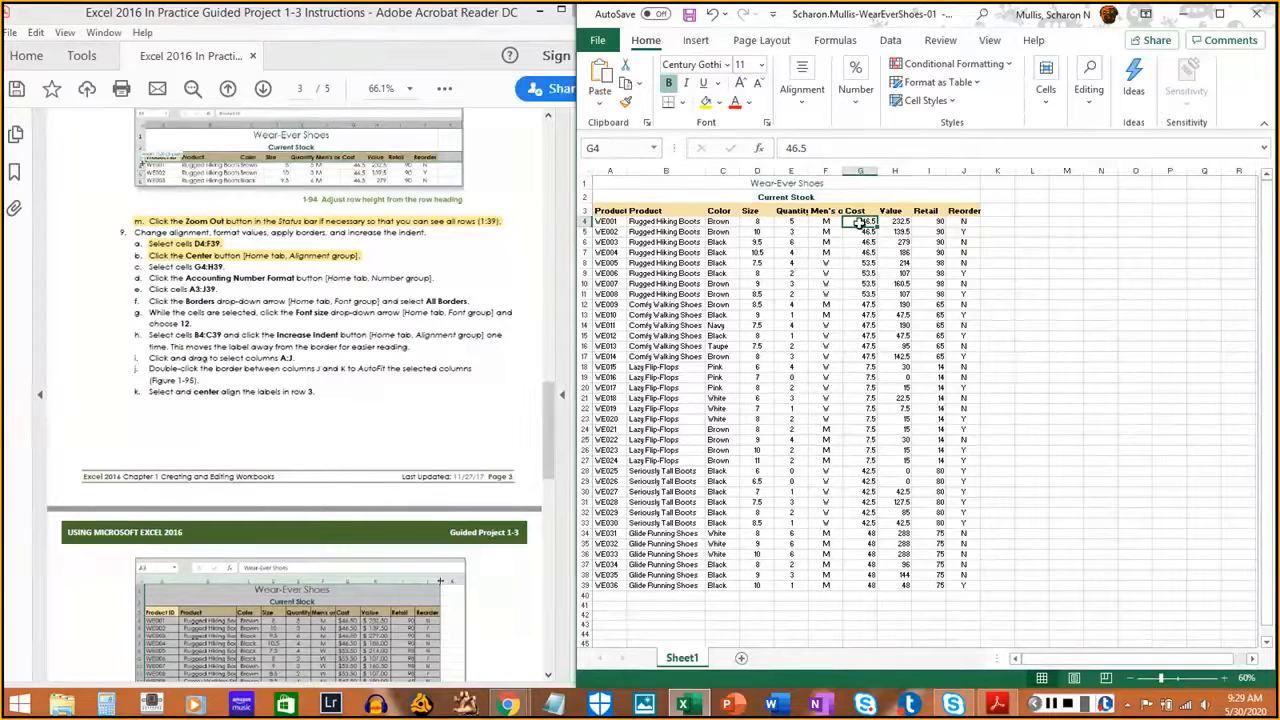
left_click_drag(857, 222, 892, 592)
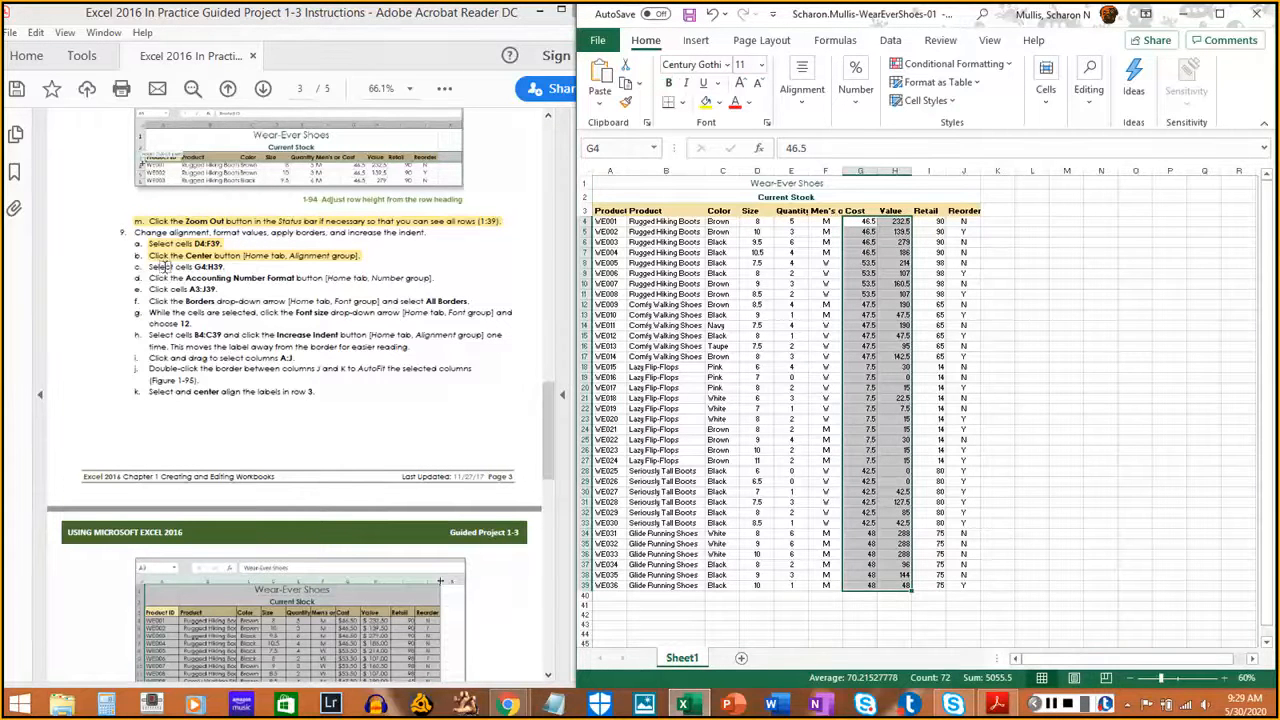
left_click_drag(147, 266, 222, 268)
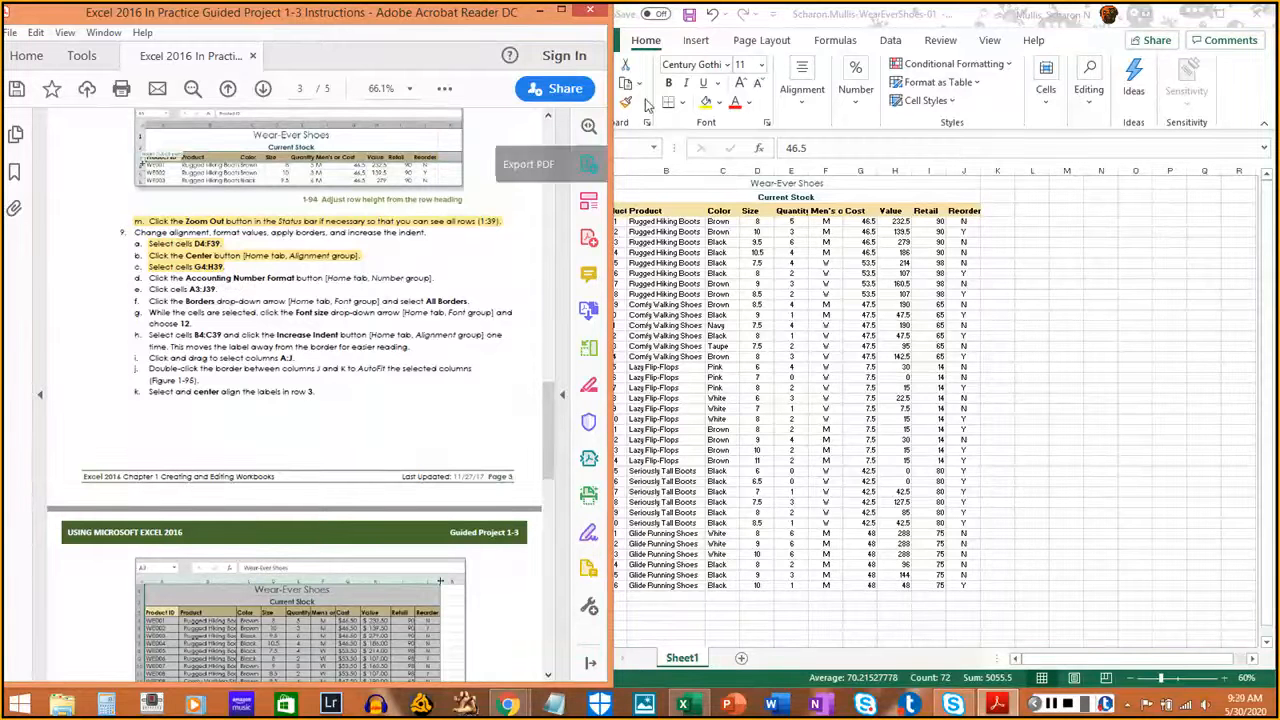
left_click(648, 50)
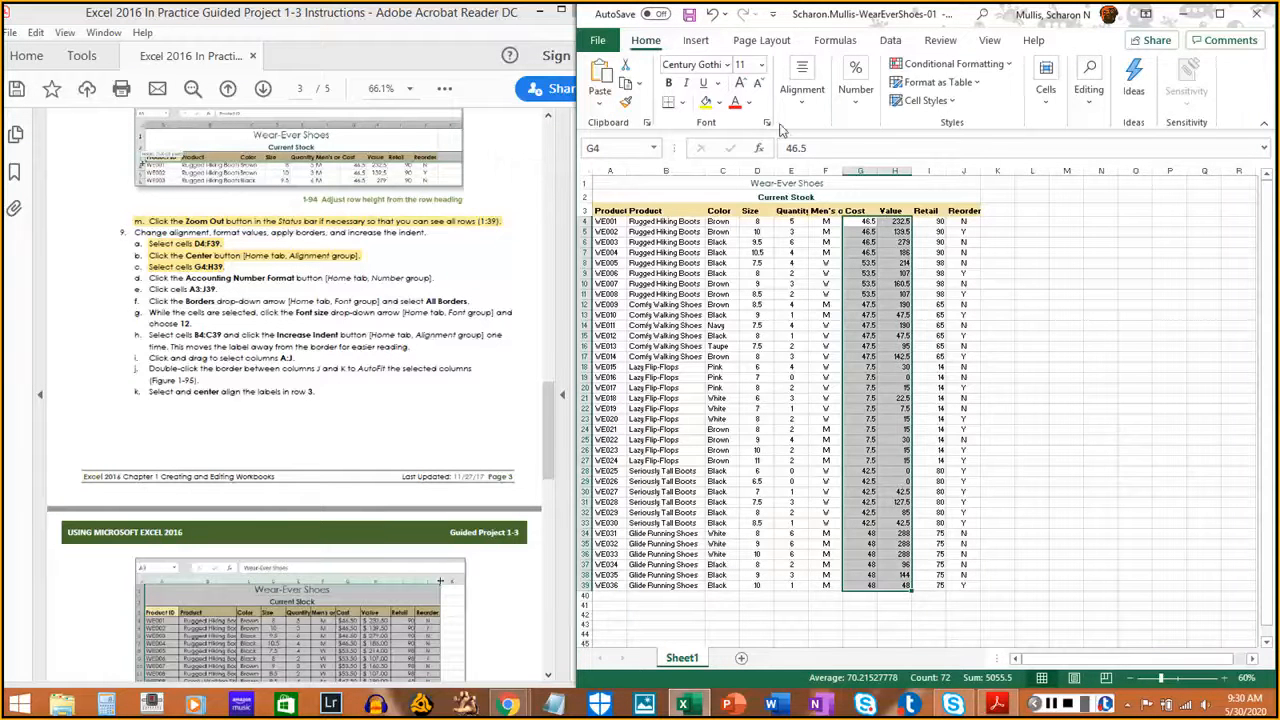
left_click(852, 100)
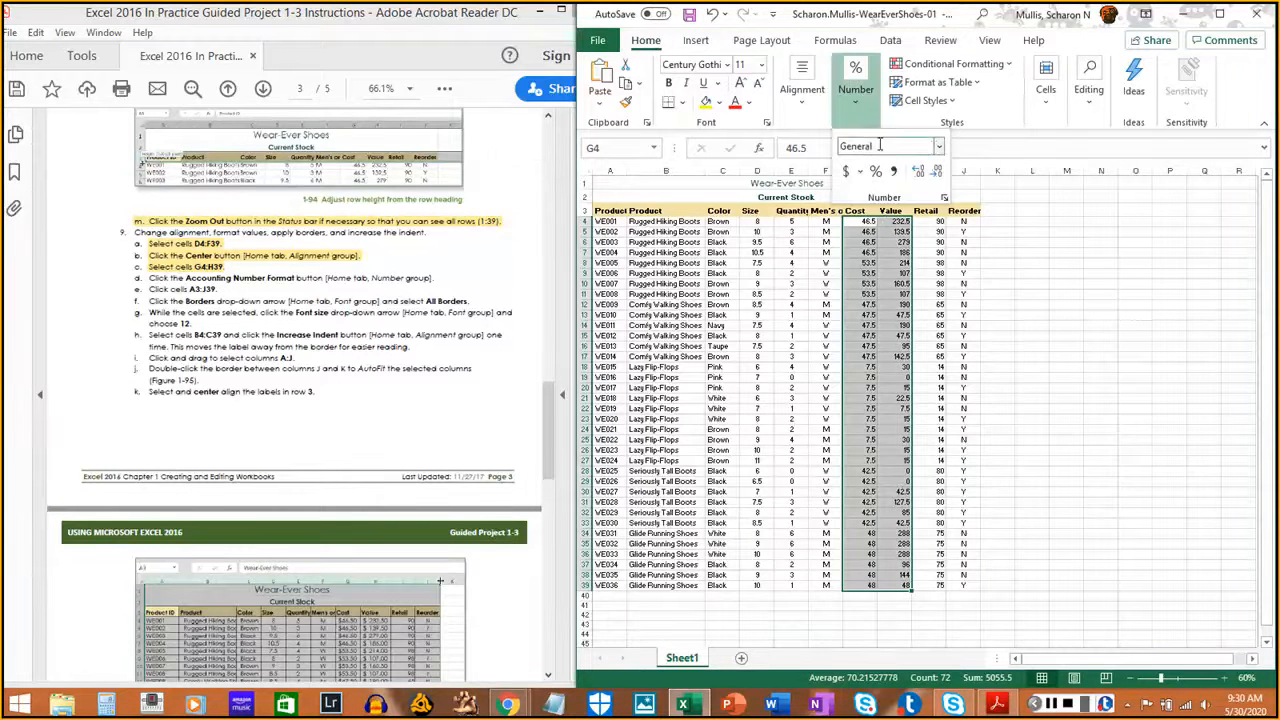
left_click(940, 147)
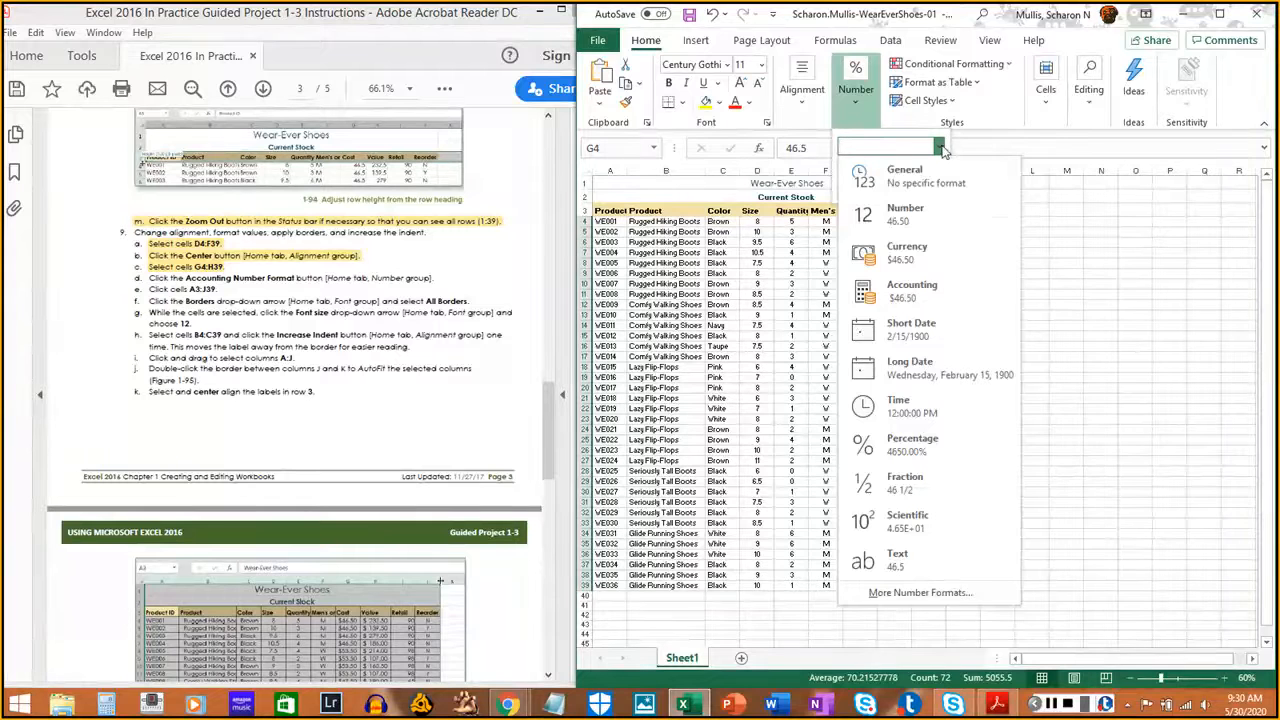
left_click(930, 292)
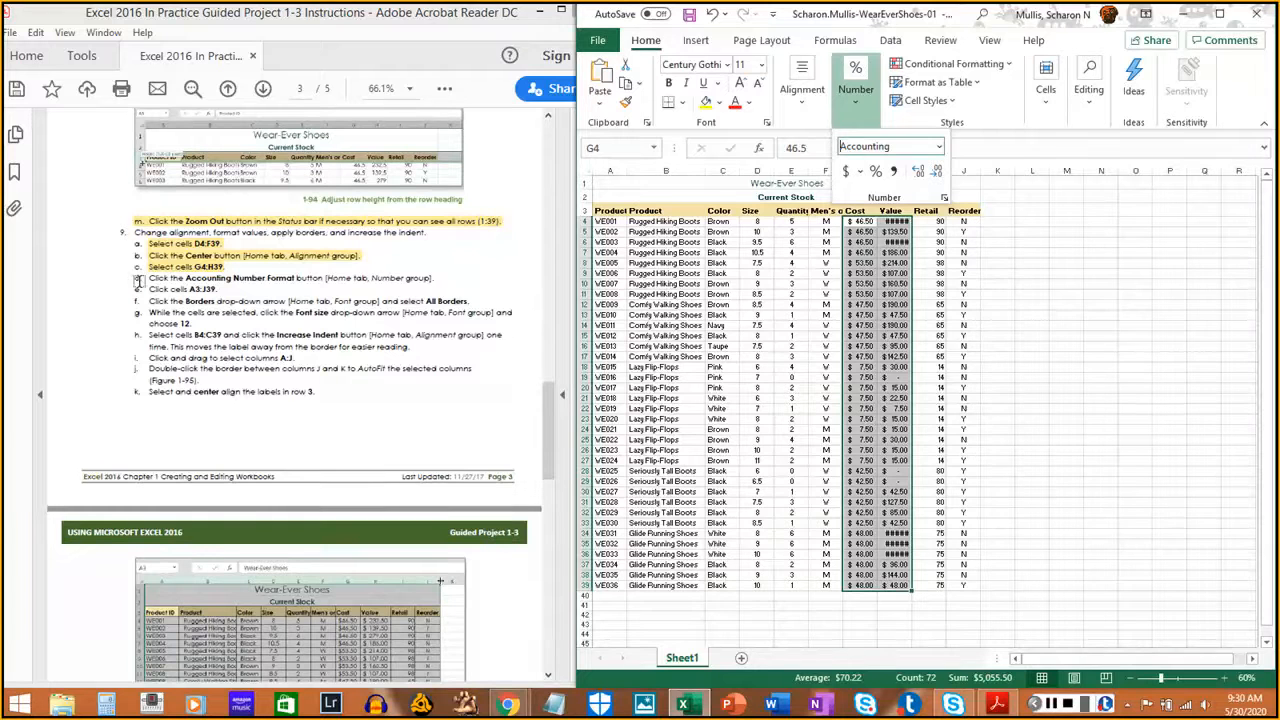
left_click_drag(148, 278, 442, 280)
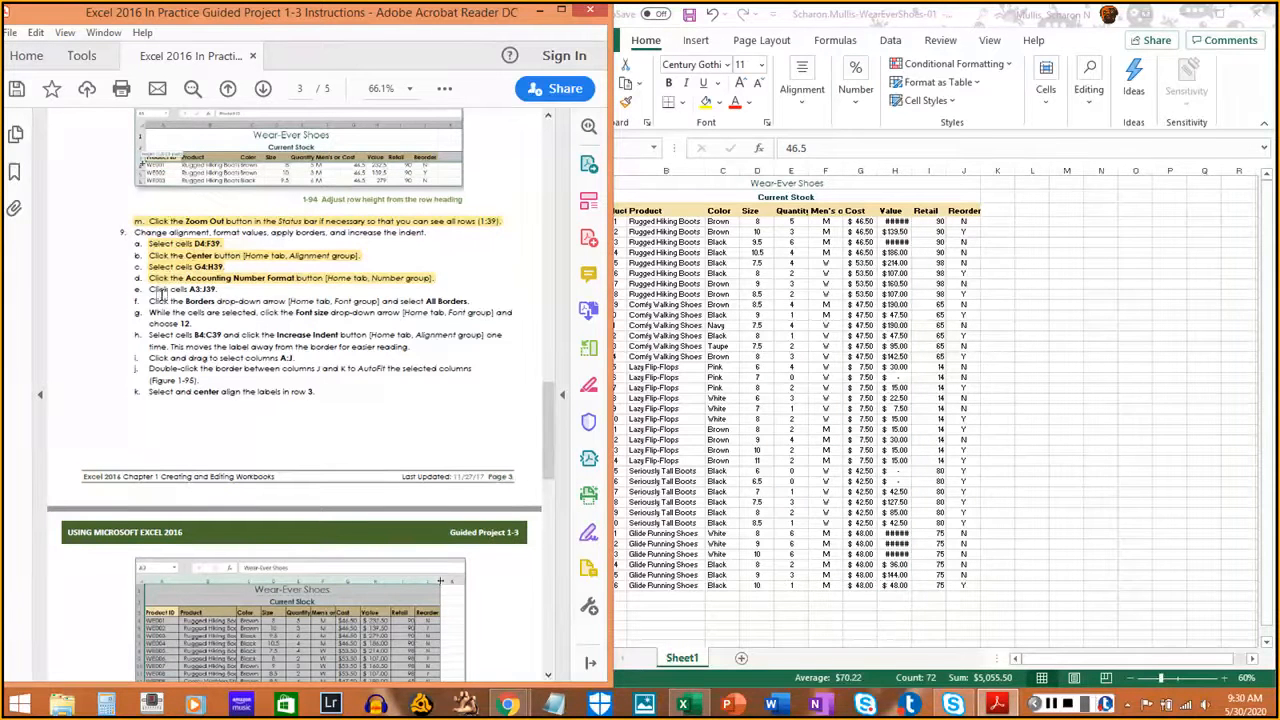
Apply All Borders to cells A3:J39 in the worksheet and highlight instructions 9e and 9f in the PDF
left_click(781, 315)
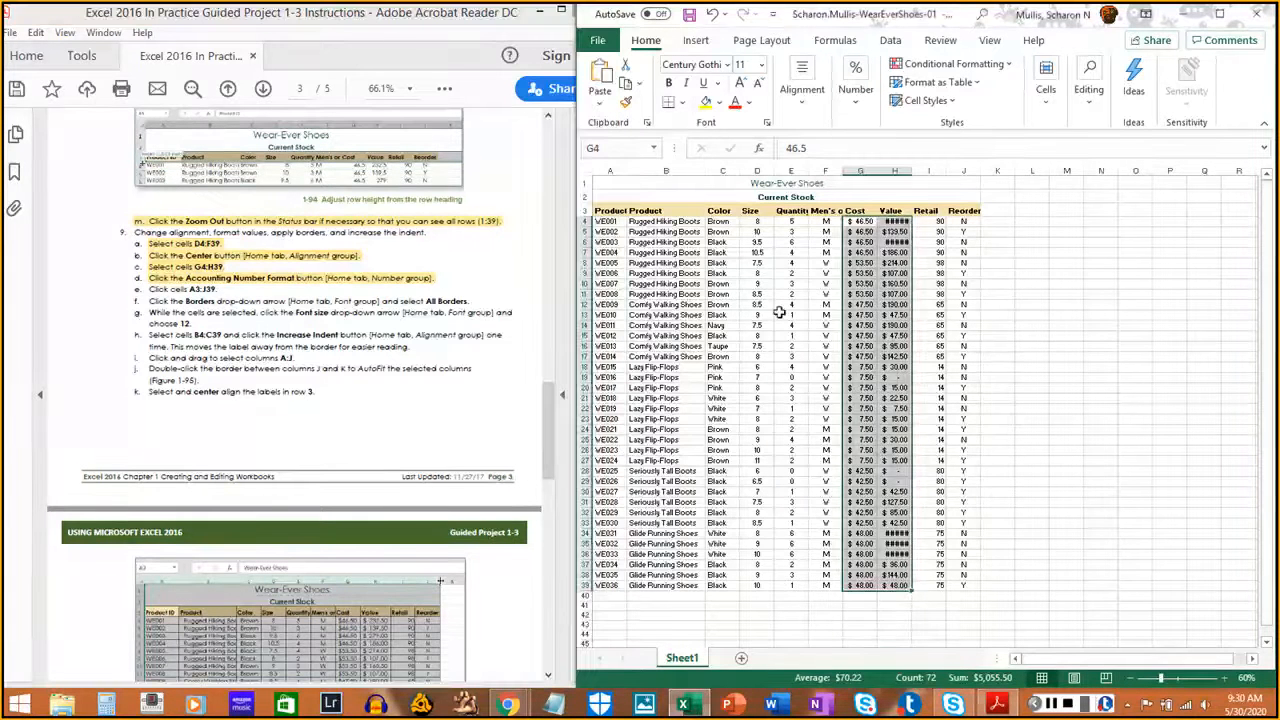
left_click(605, 211)
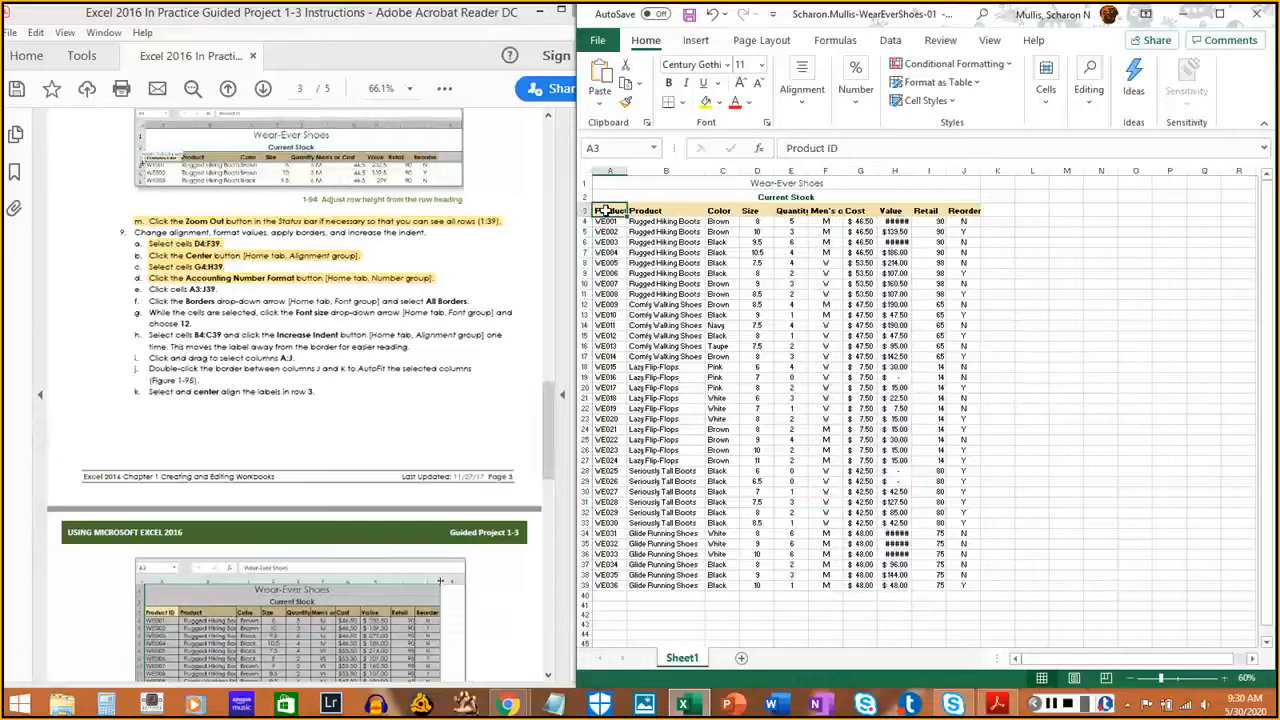
left_click_drag(605, 211, 990, 603)
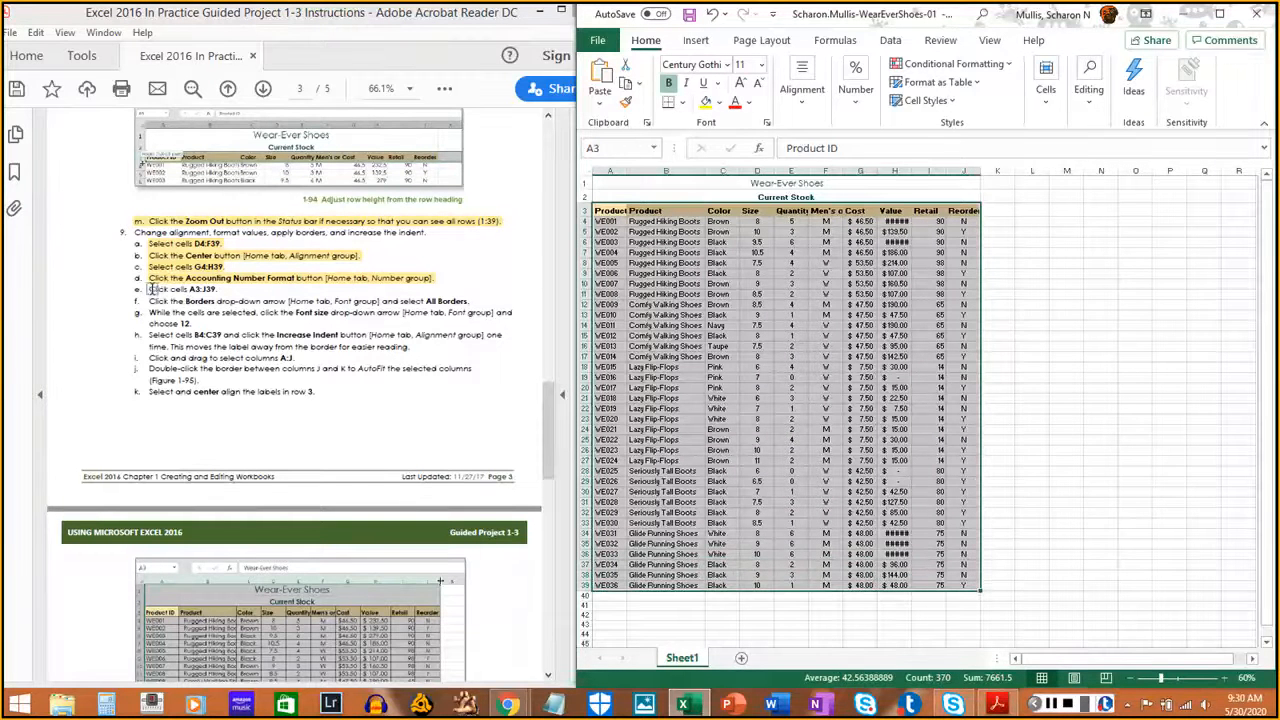
left_click_drag(148, 289, 218, 296)
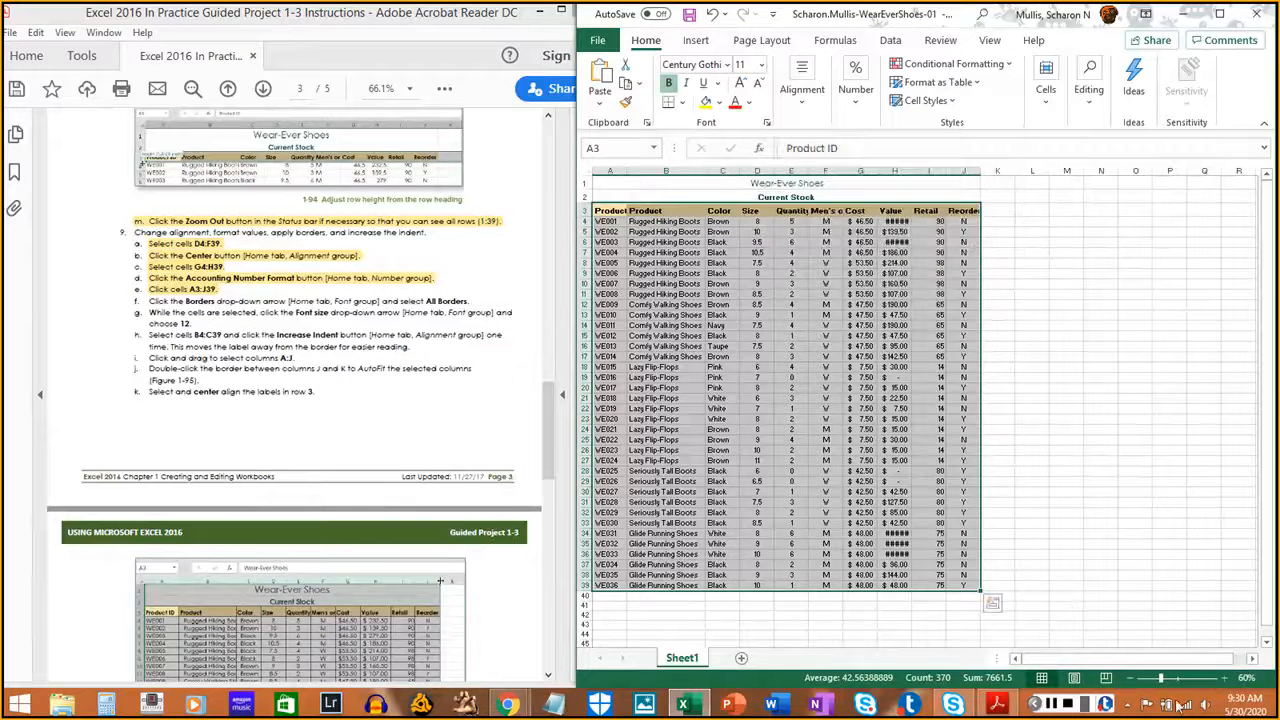
left_click(1053, 704)
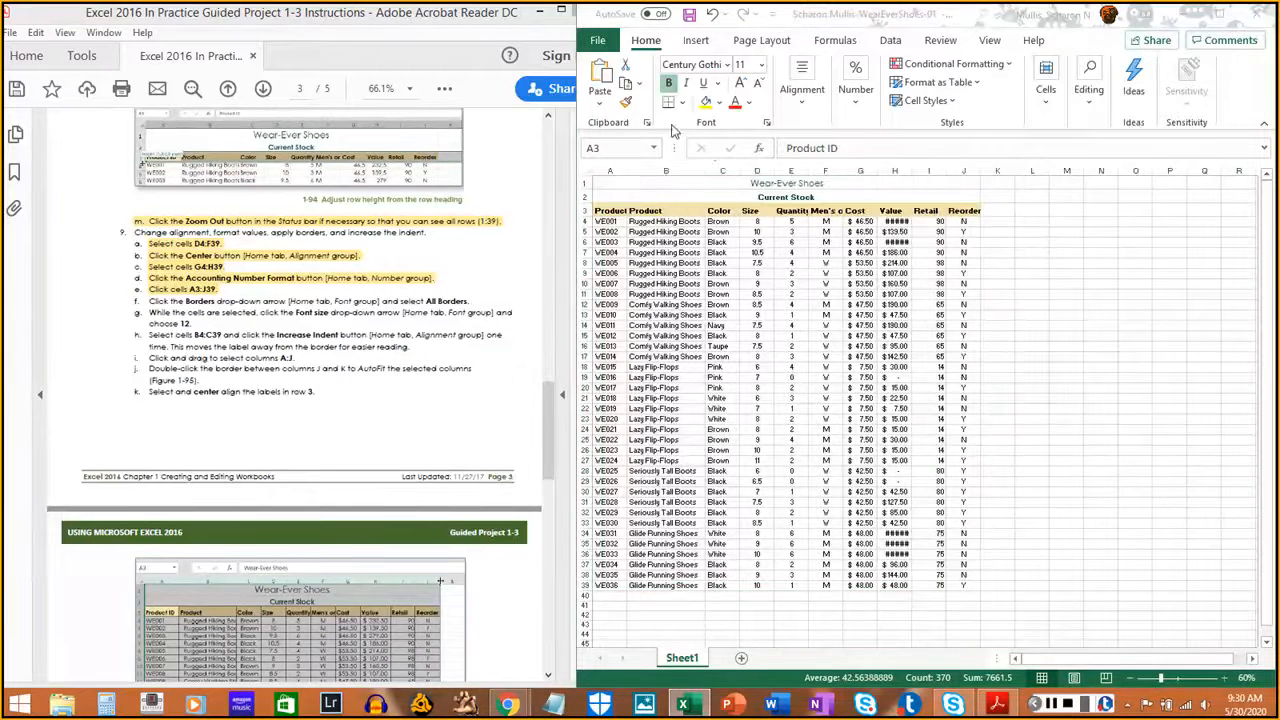
left_click(849, 121)
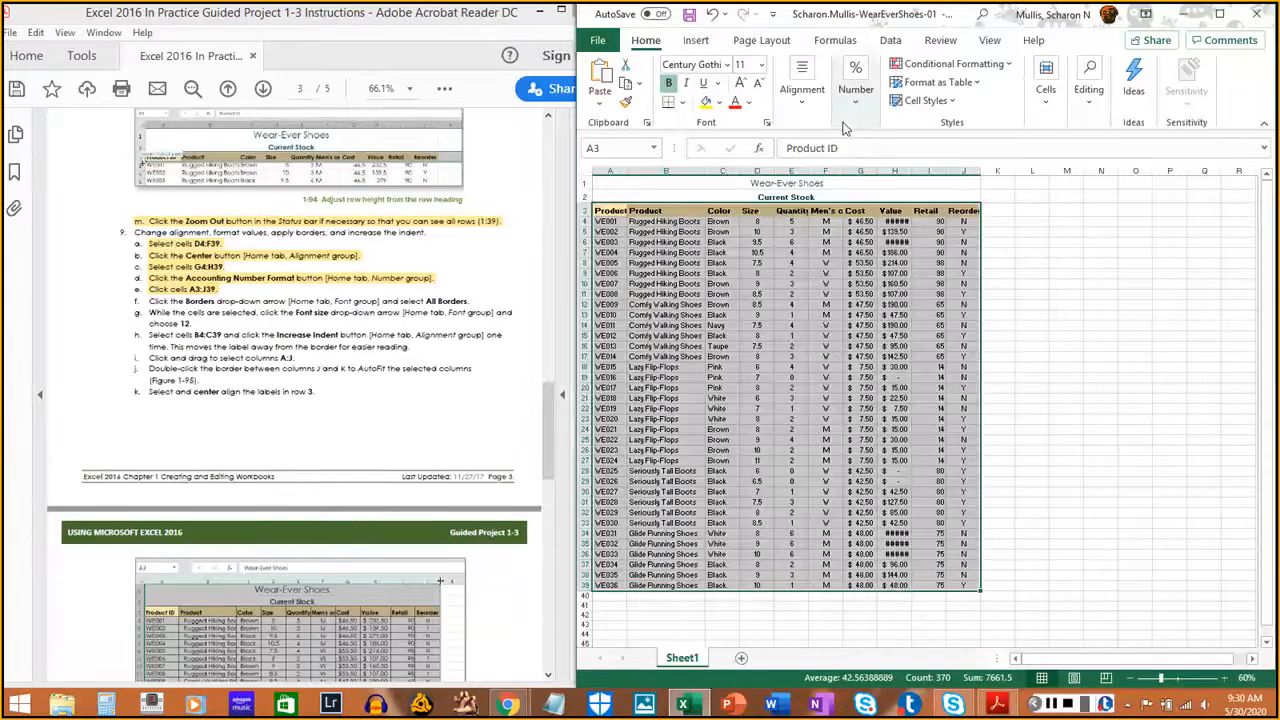
left_click(682, 105)
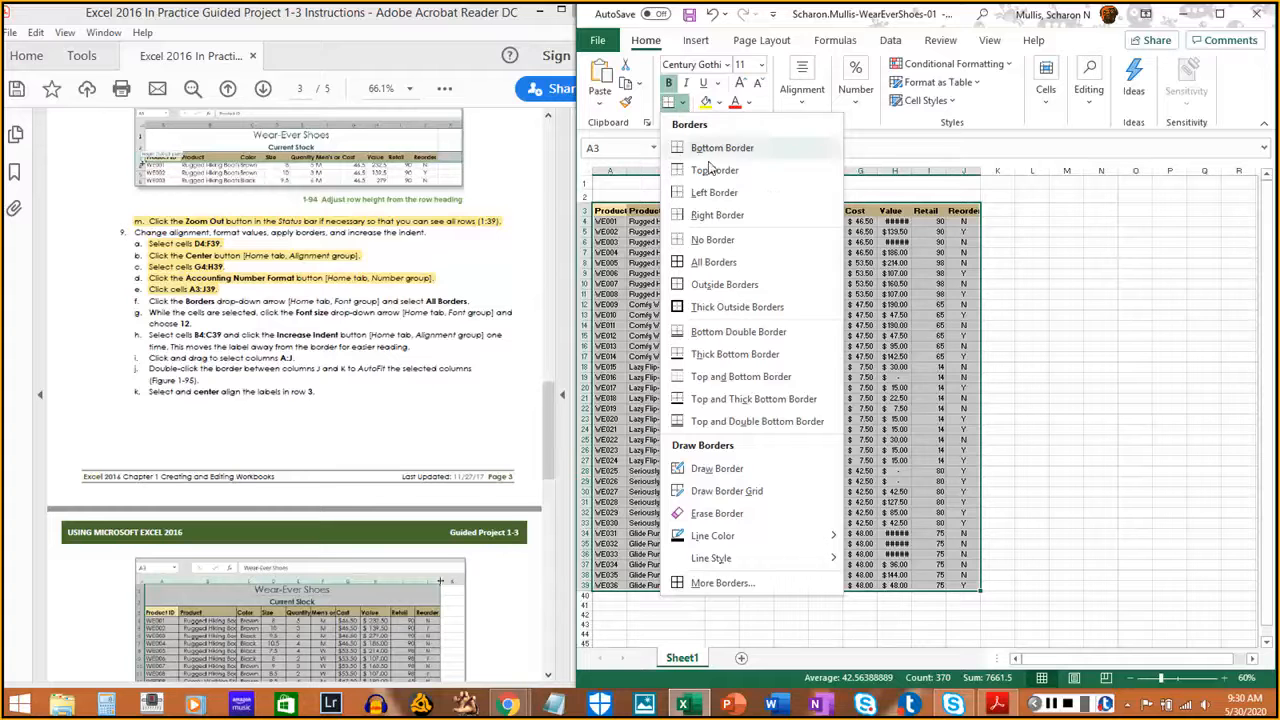
left_click(714, 262)
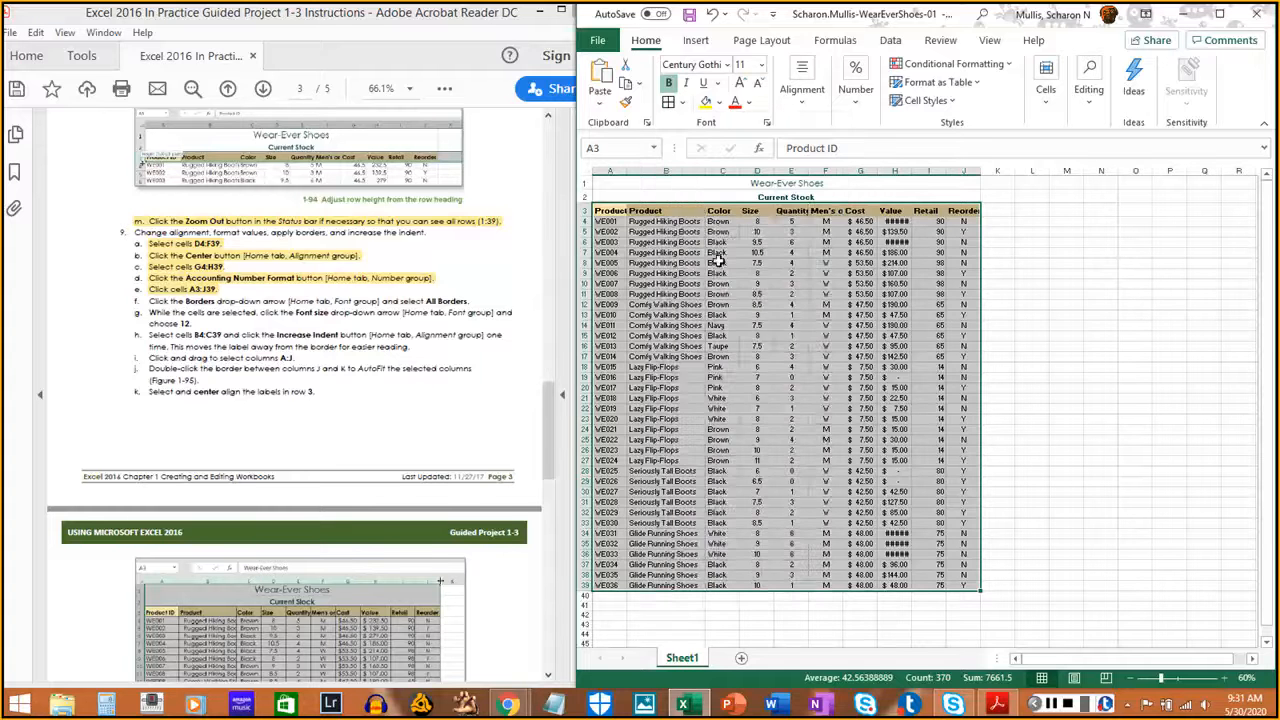
left_click_drag(149, 300, 471, 302)
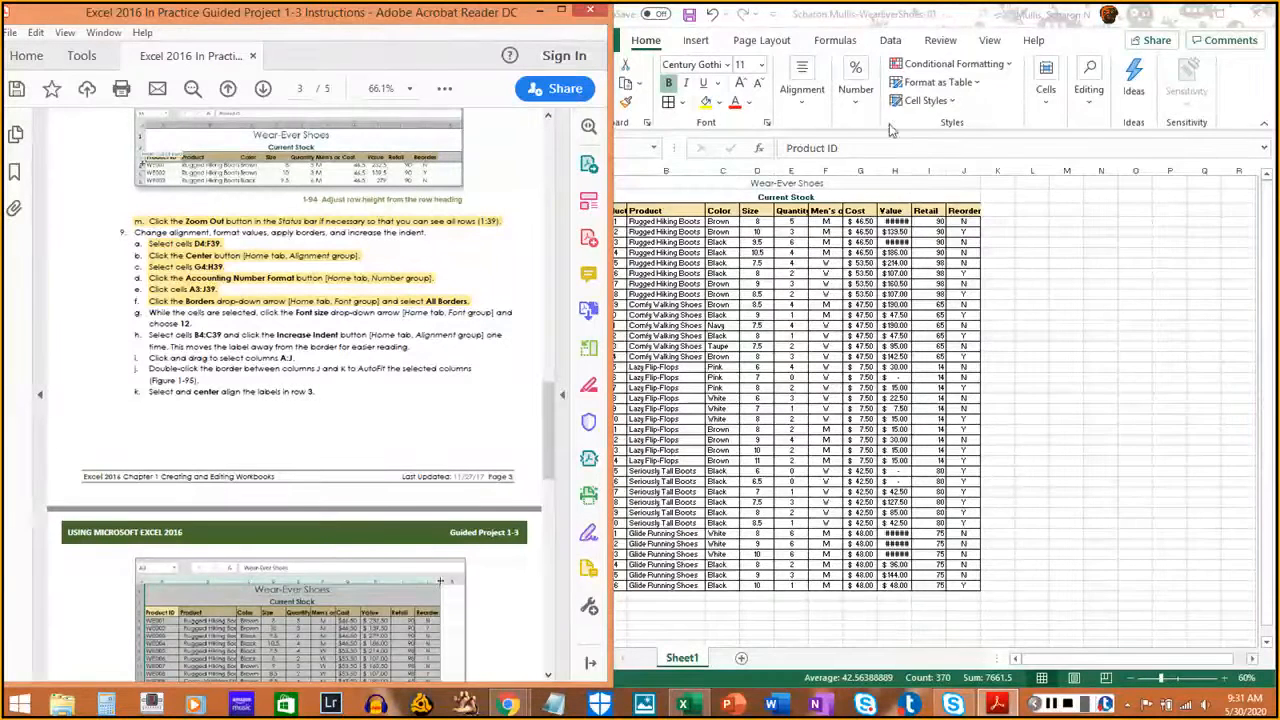
Set the font size of cells A3:J39 to 12 and highlight instruction 9g in the PDF
left_click(1215, 93)
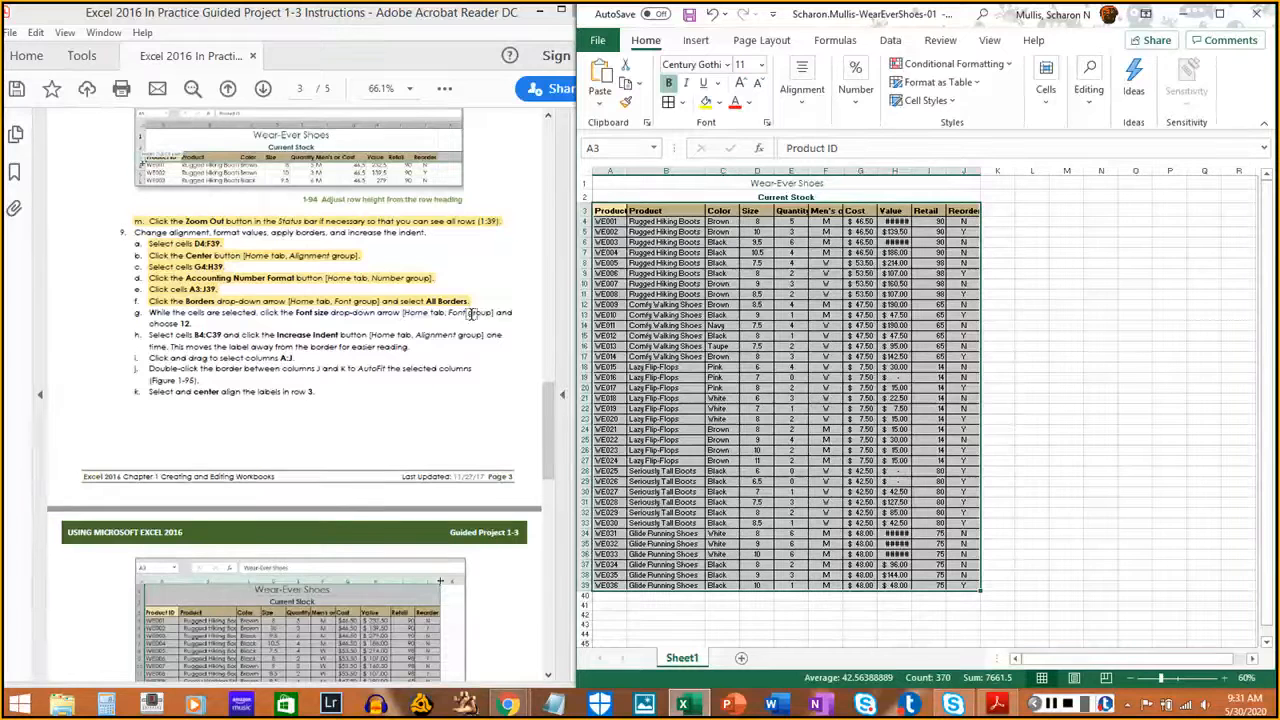
left_click(762, 66)
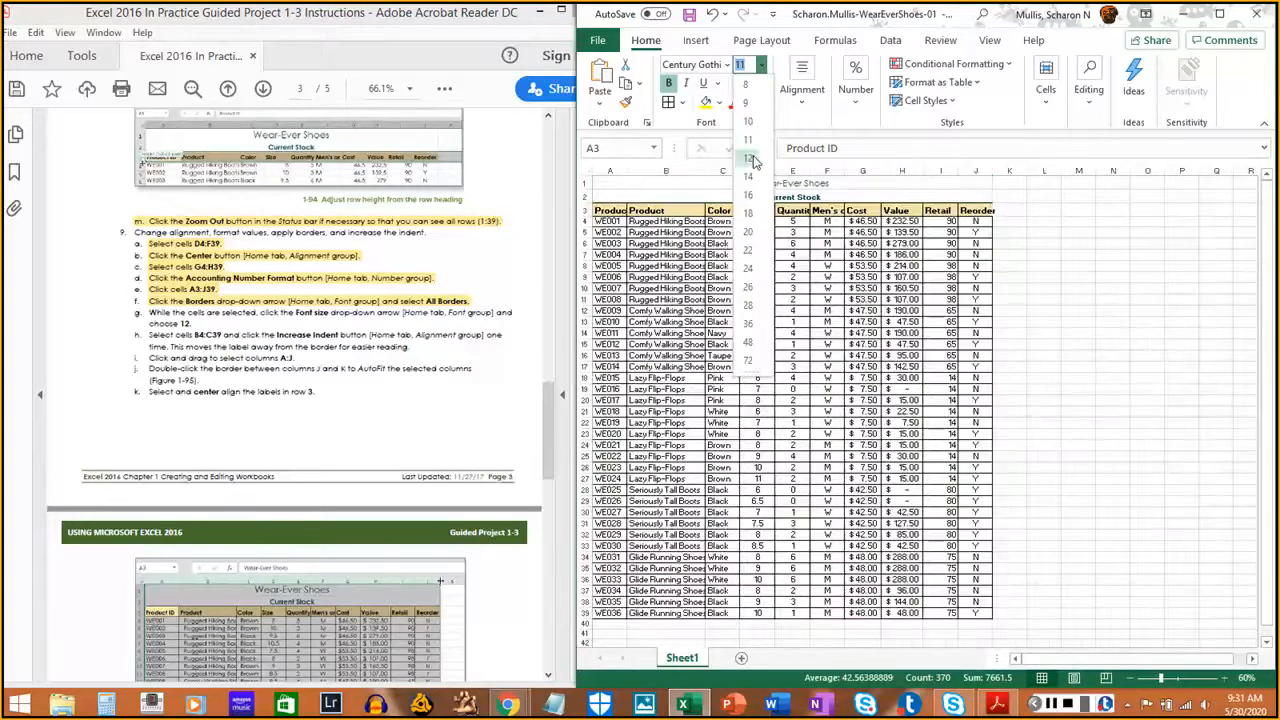
left_click(754, 161)
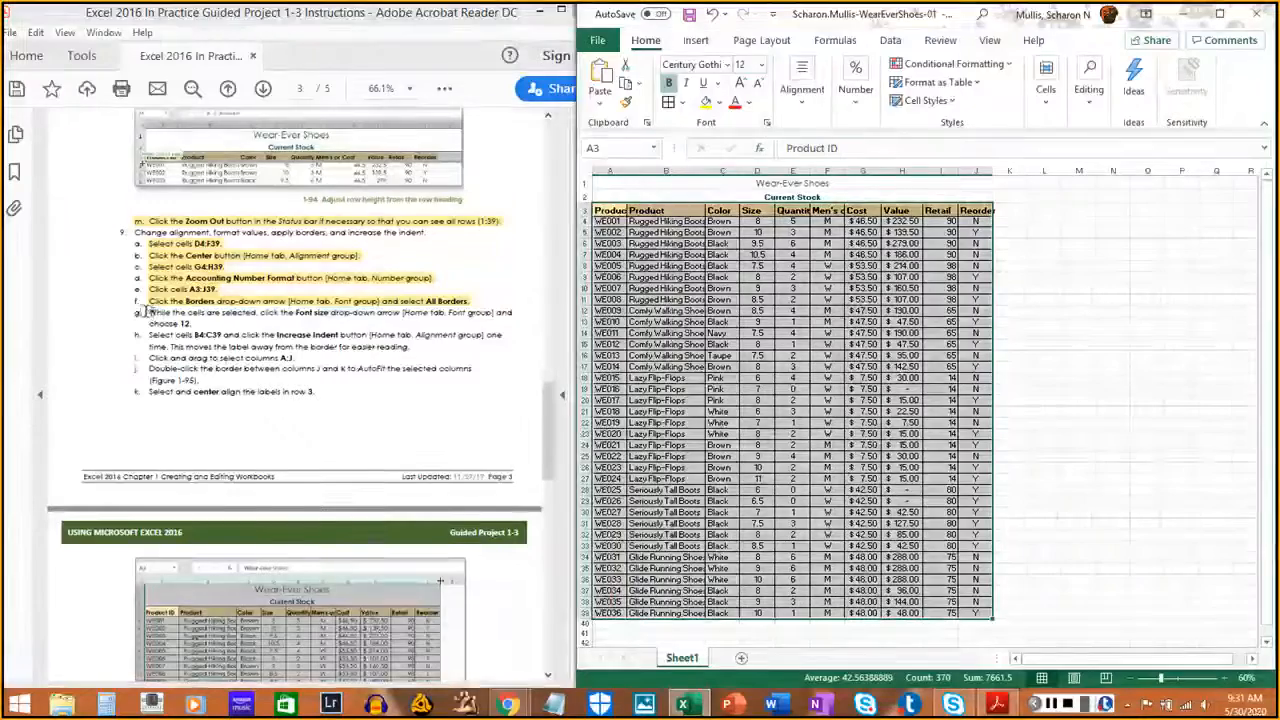
left_click_drag(149, 312, 190, 323)
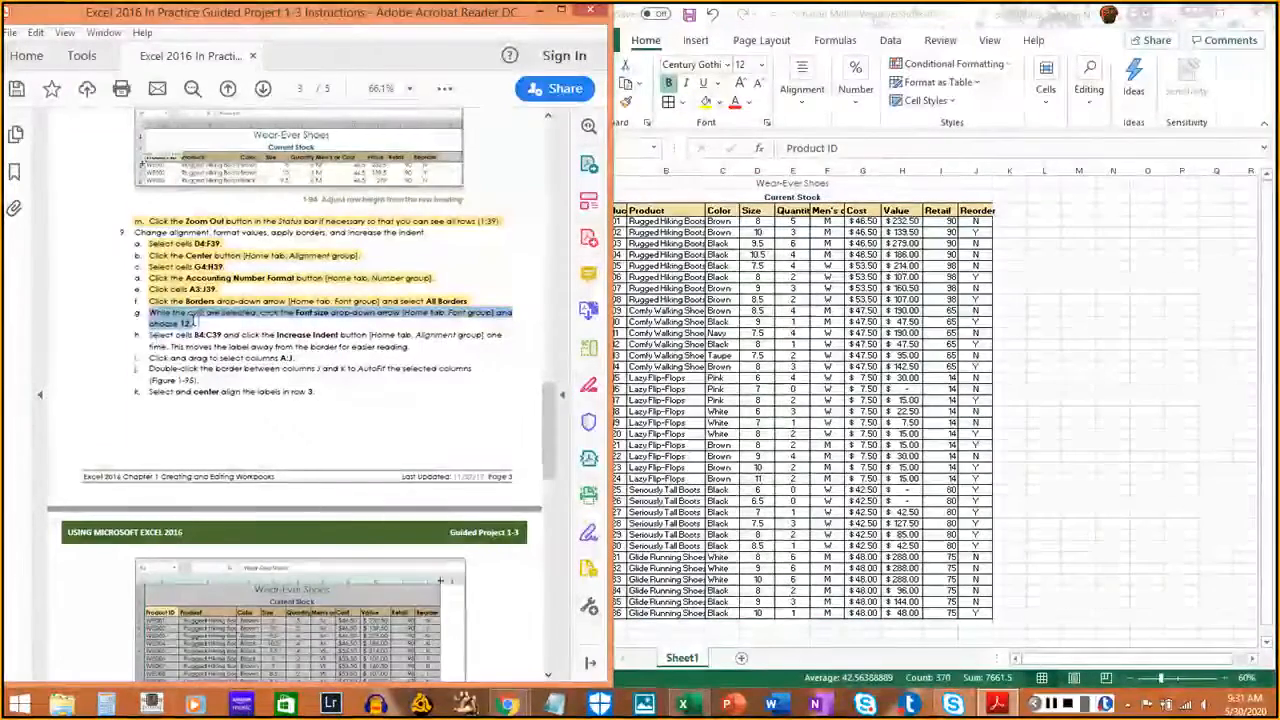
left_click(157, 347)
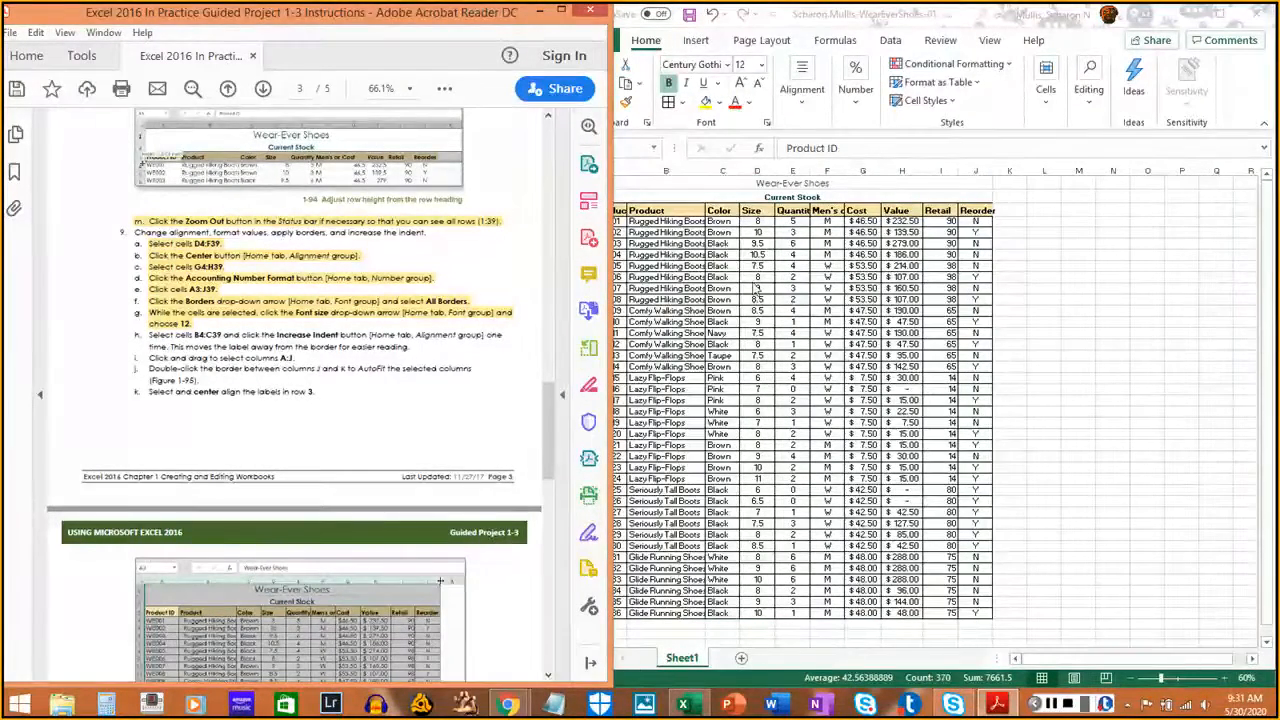
Increase the indent of the product and color entries in cells B4:C39 by one level
left_click(757, 288)
left_click(663, 221)
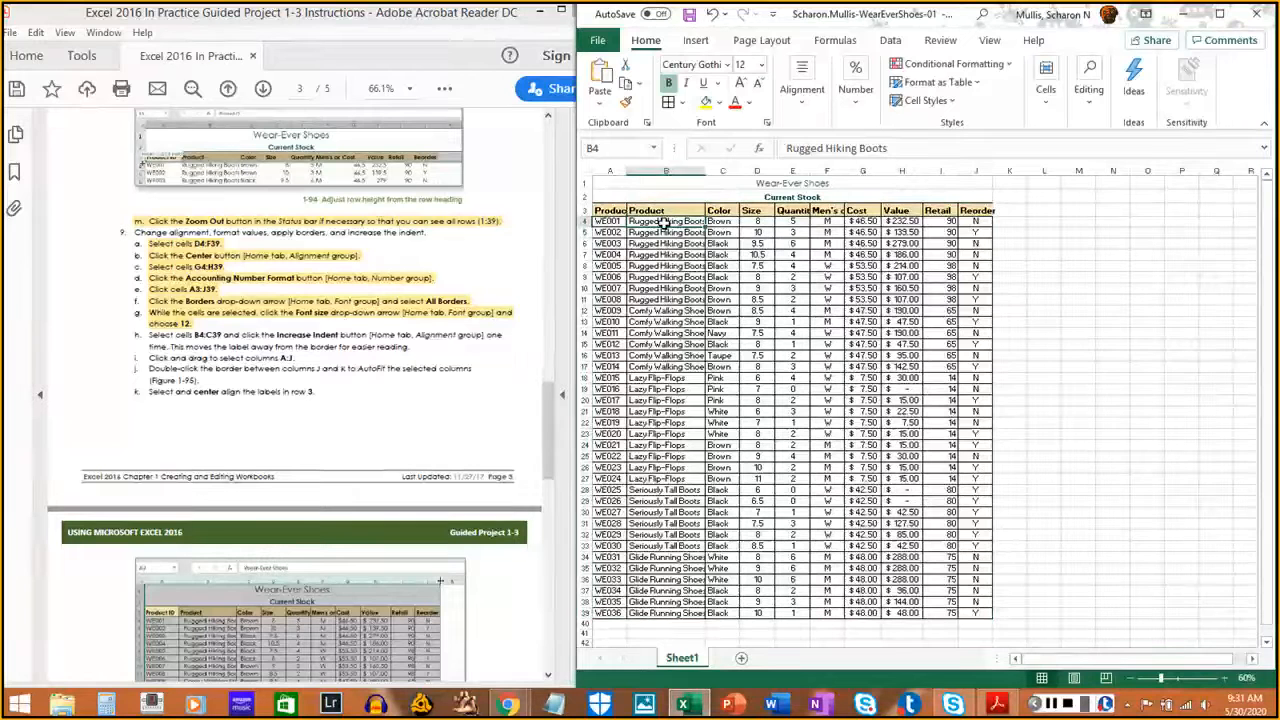
left_click_drag(663, 221, 736, 612)
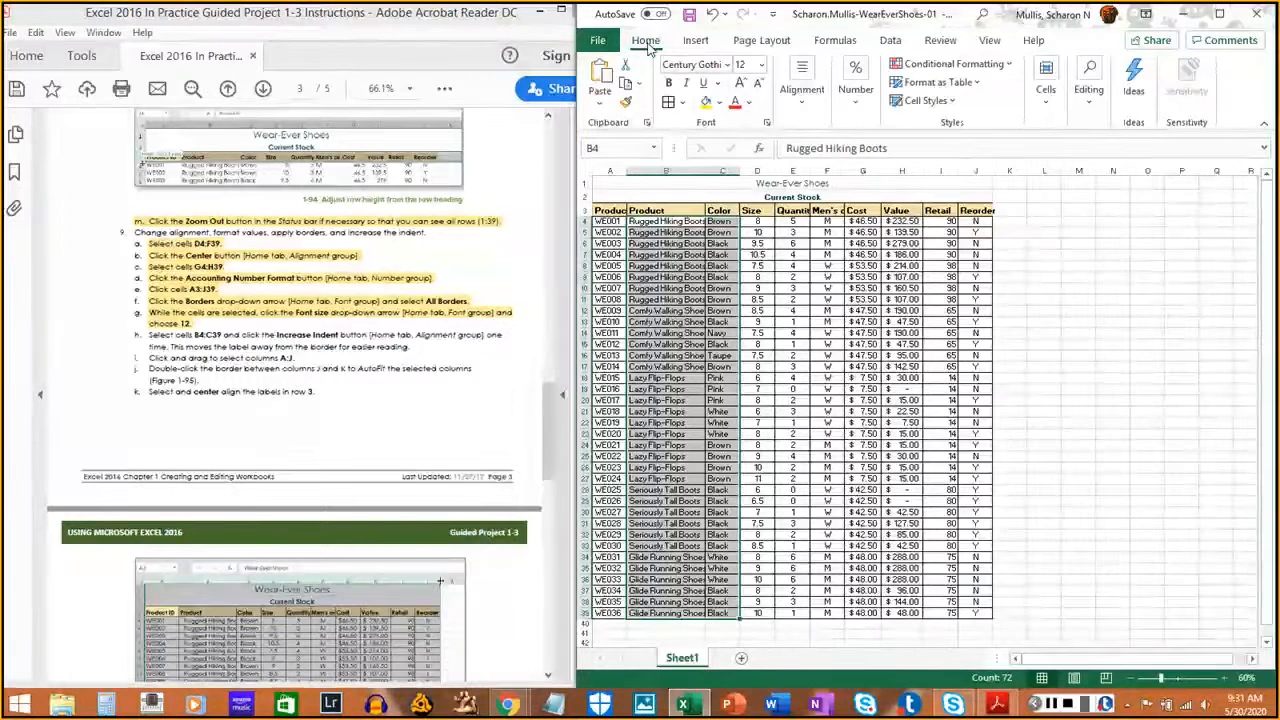
left_click(810, 100)
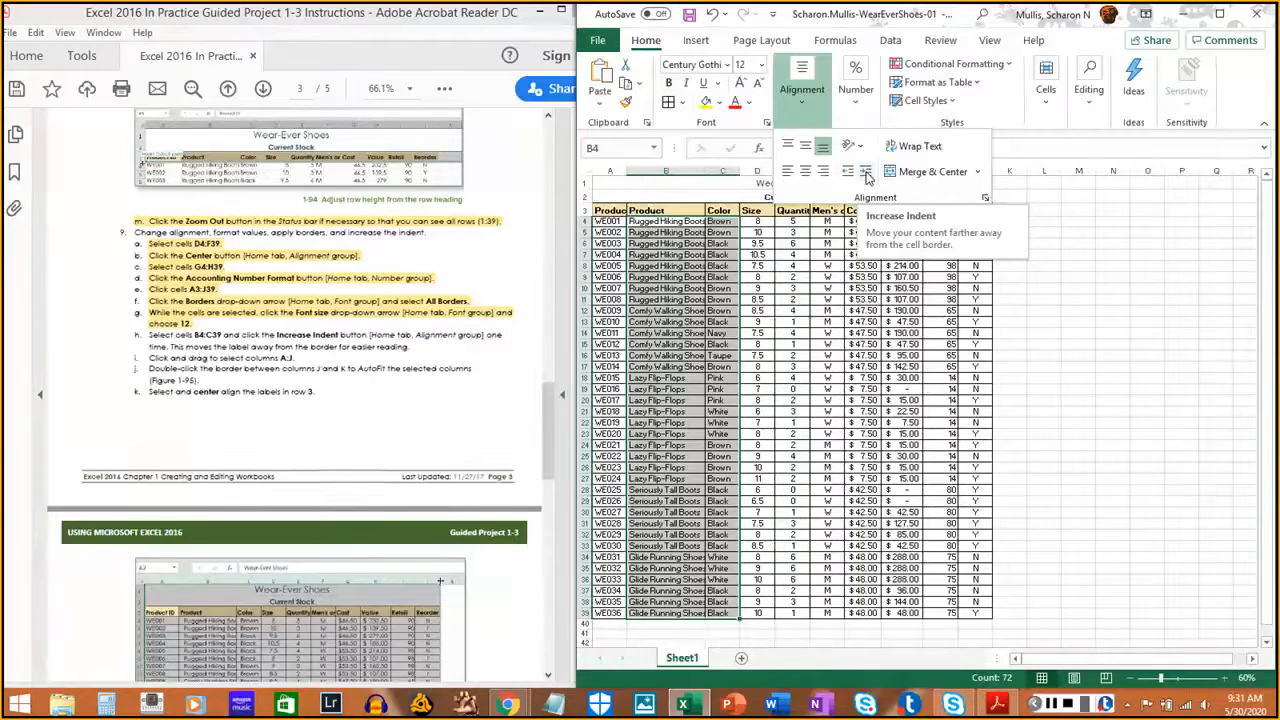
left_click(867, 173)
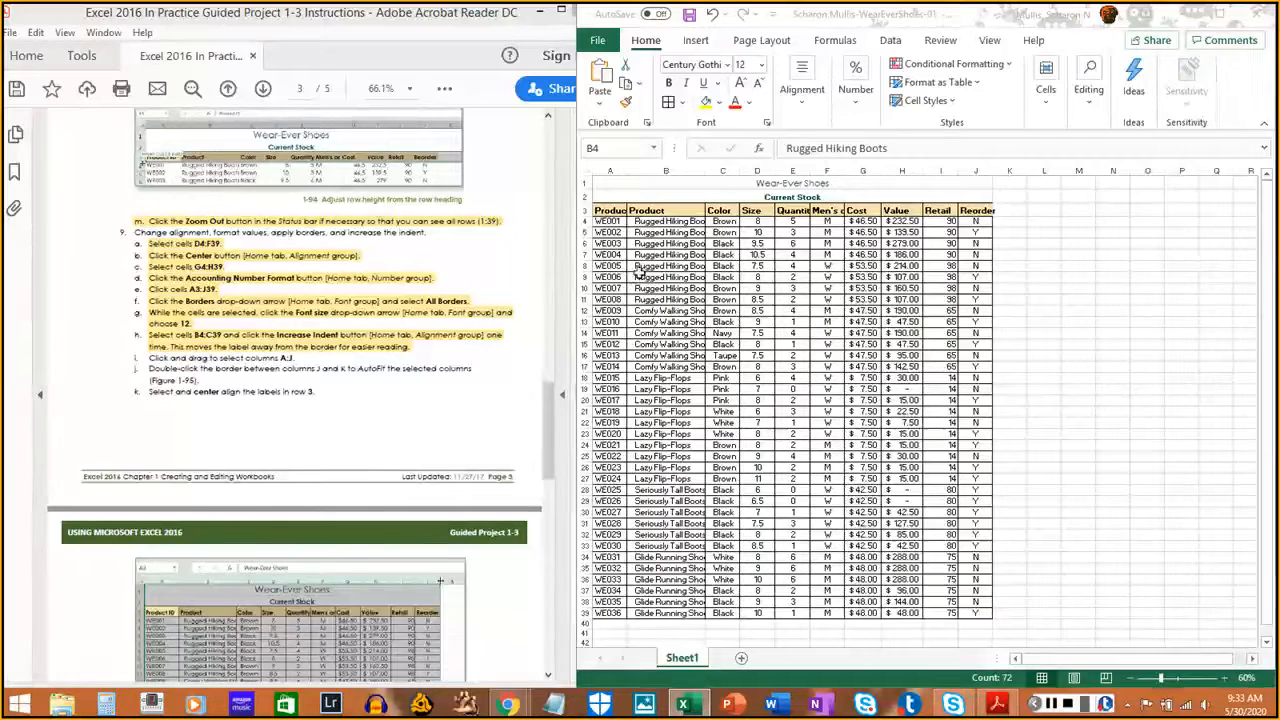
AutoFit the widths of columns A:J in the worksheet and highlight instructions 9i and 9j in the PDF
left_click(640, 278)
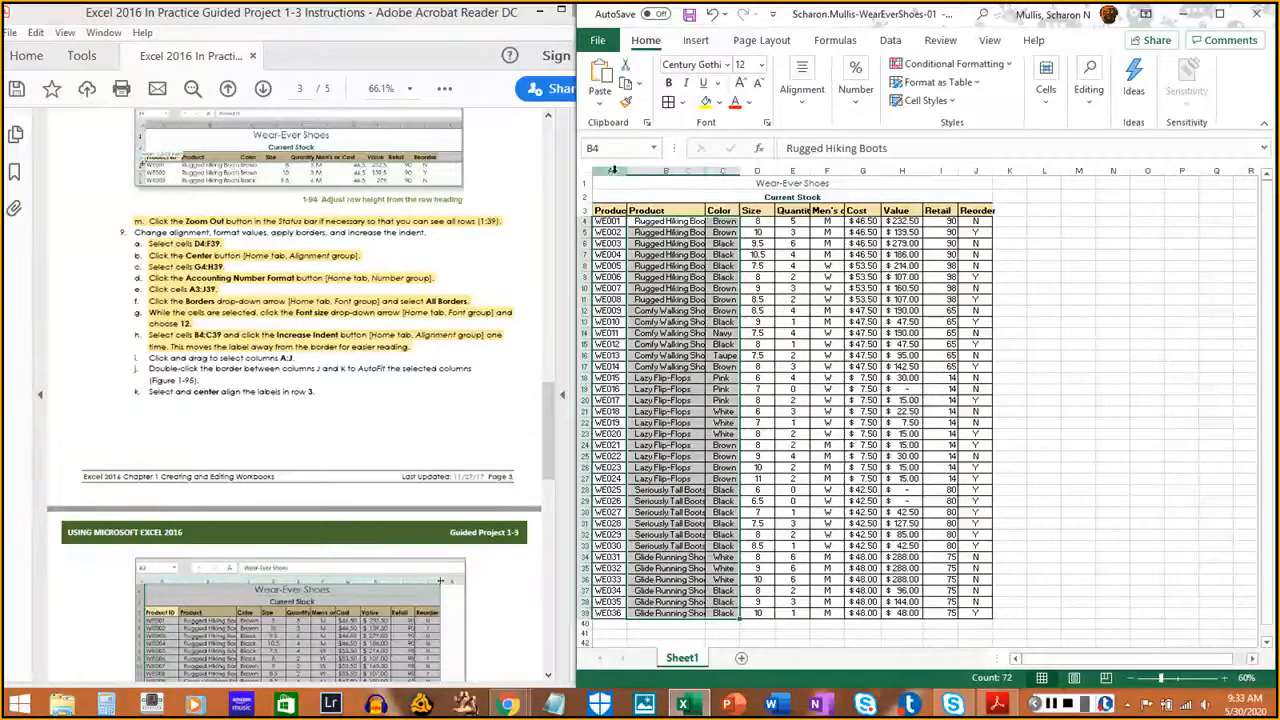
left_click_drag(610, 169, 971, 166)
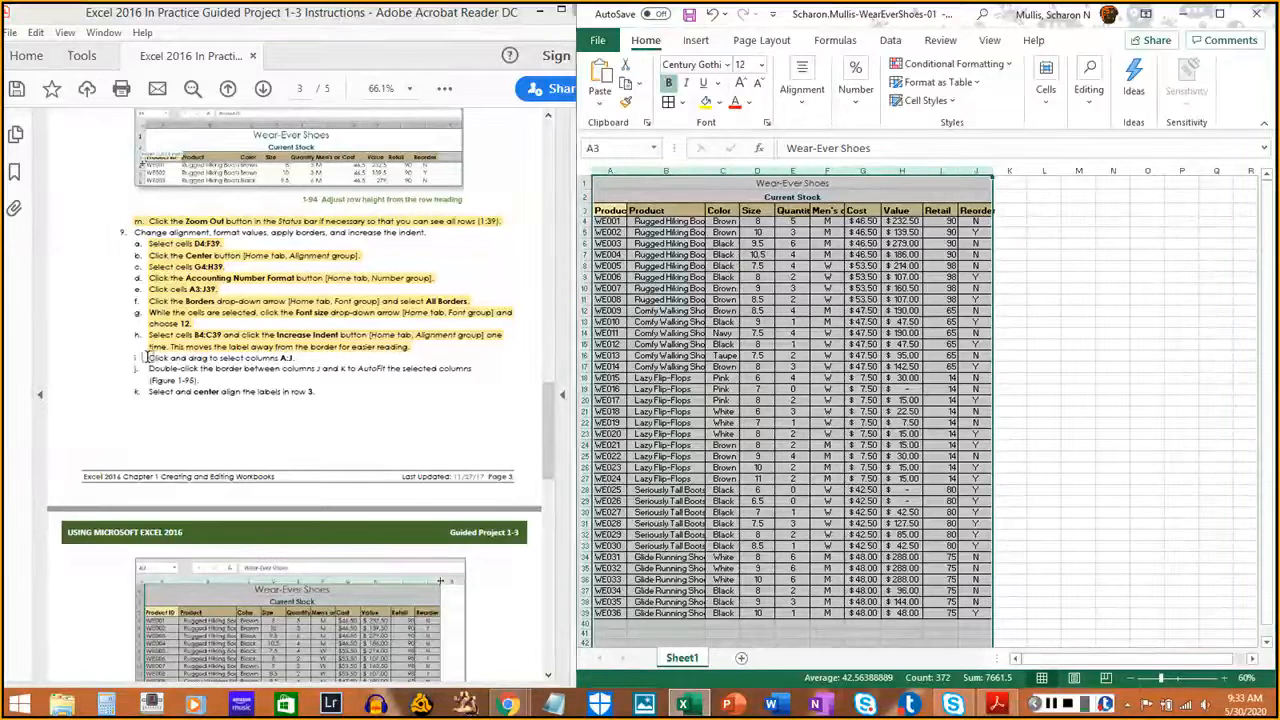
left_click_drag(148, 357, 294, 358)
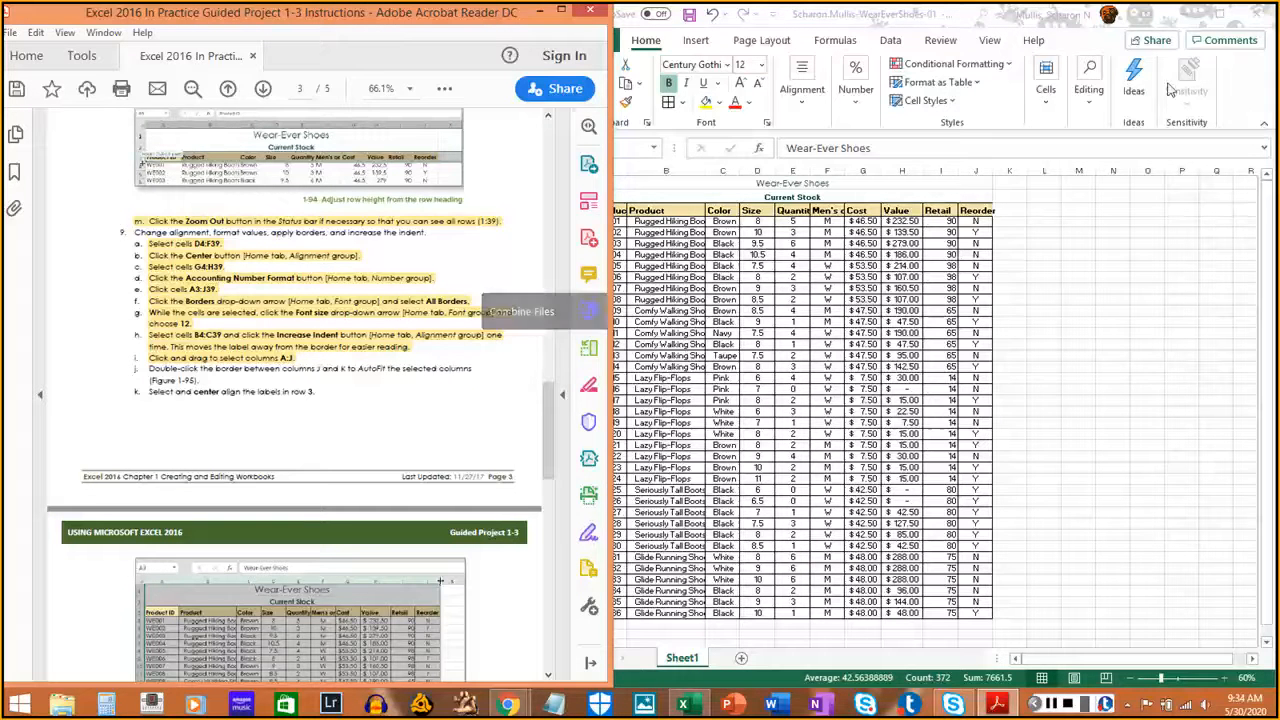
left_click(1254, 100)
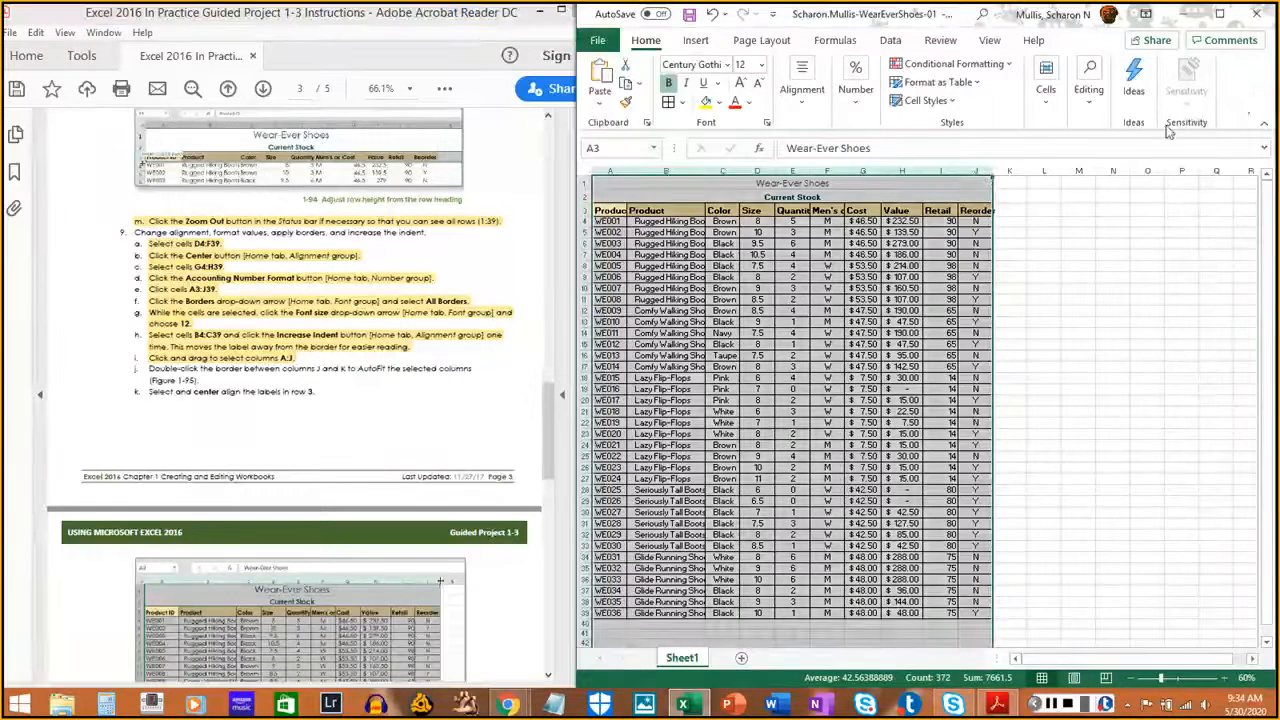
double_click(992, 170)
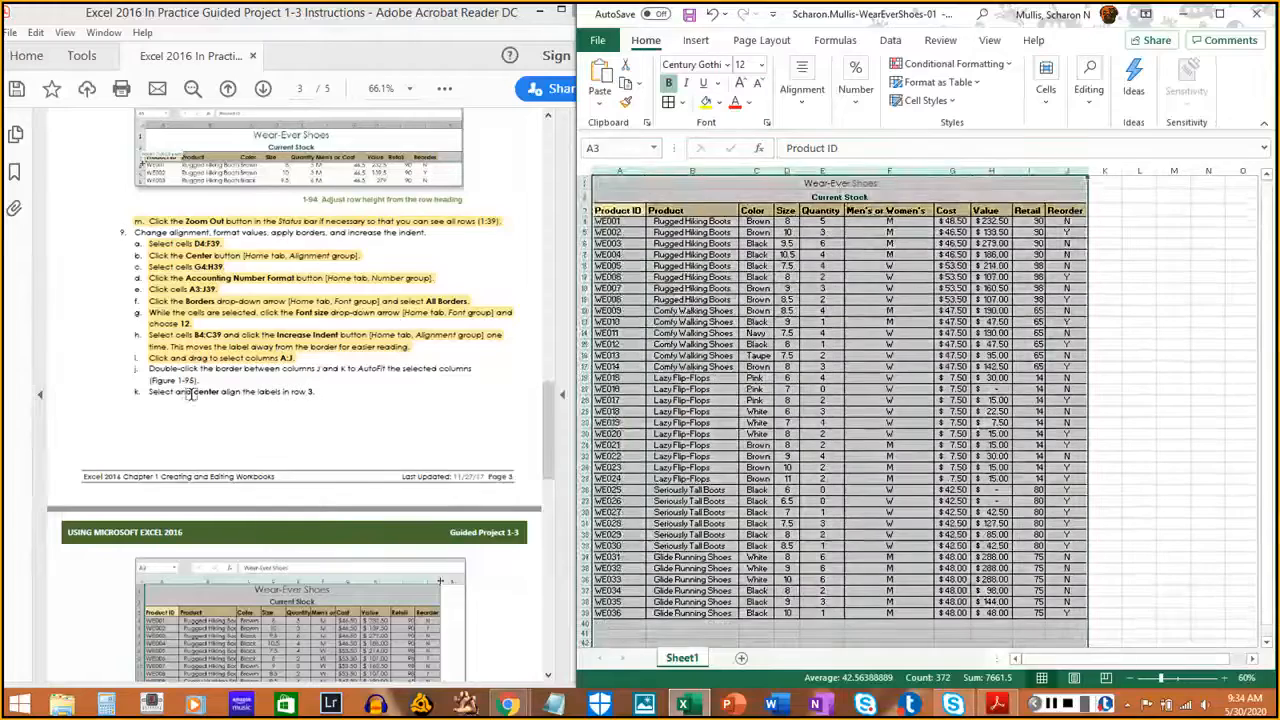
left_click(194, 393)
scroll(194, 393, "down", 3)
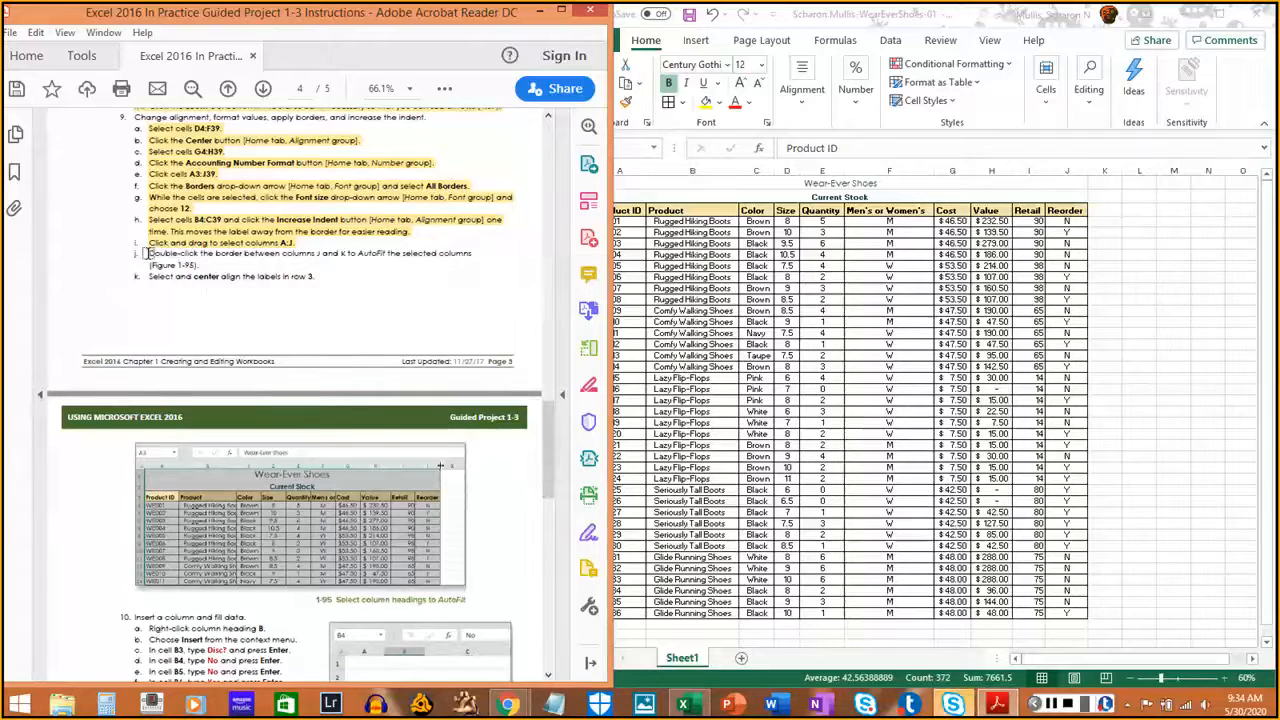
left_click_drag(146, 255, 197, 264)
left_click(200, 258)
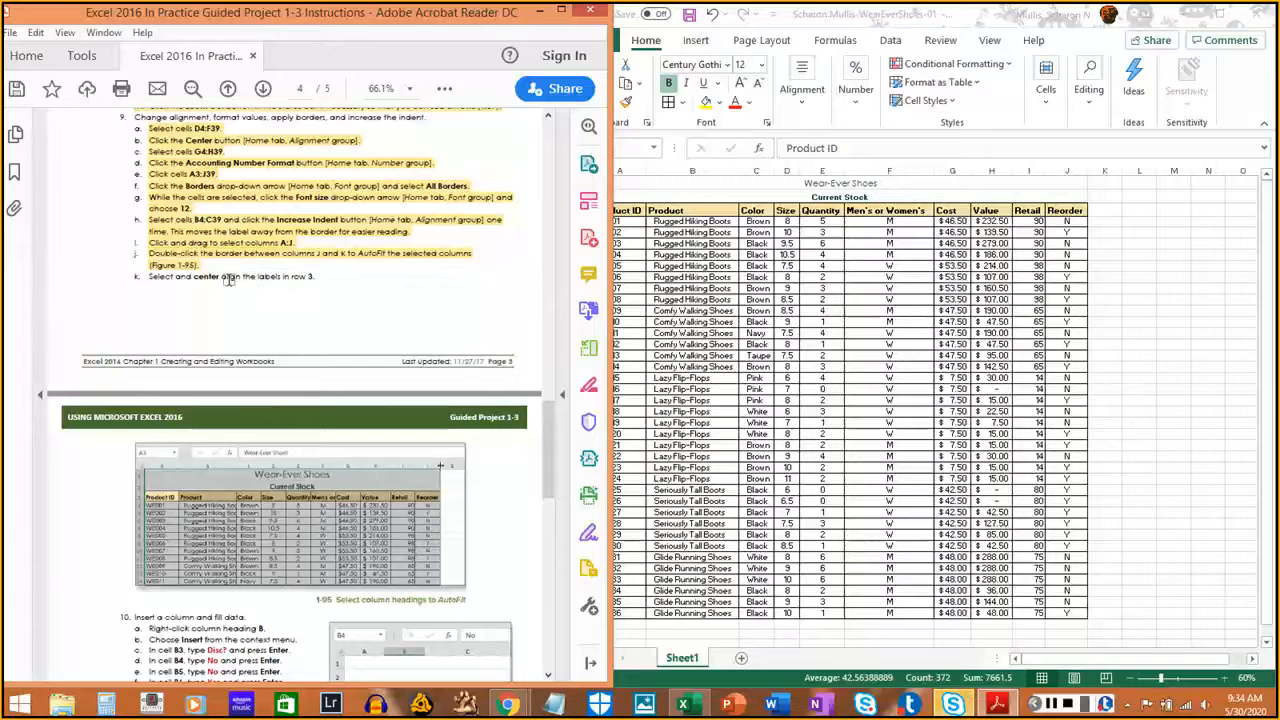
Center-align the column labels in row 3 of the worksheet
left_click(763, 276)
left_click(580, 210)
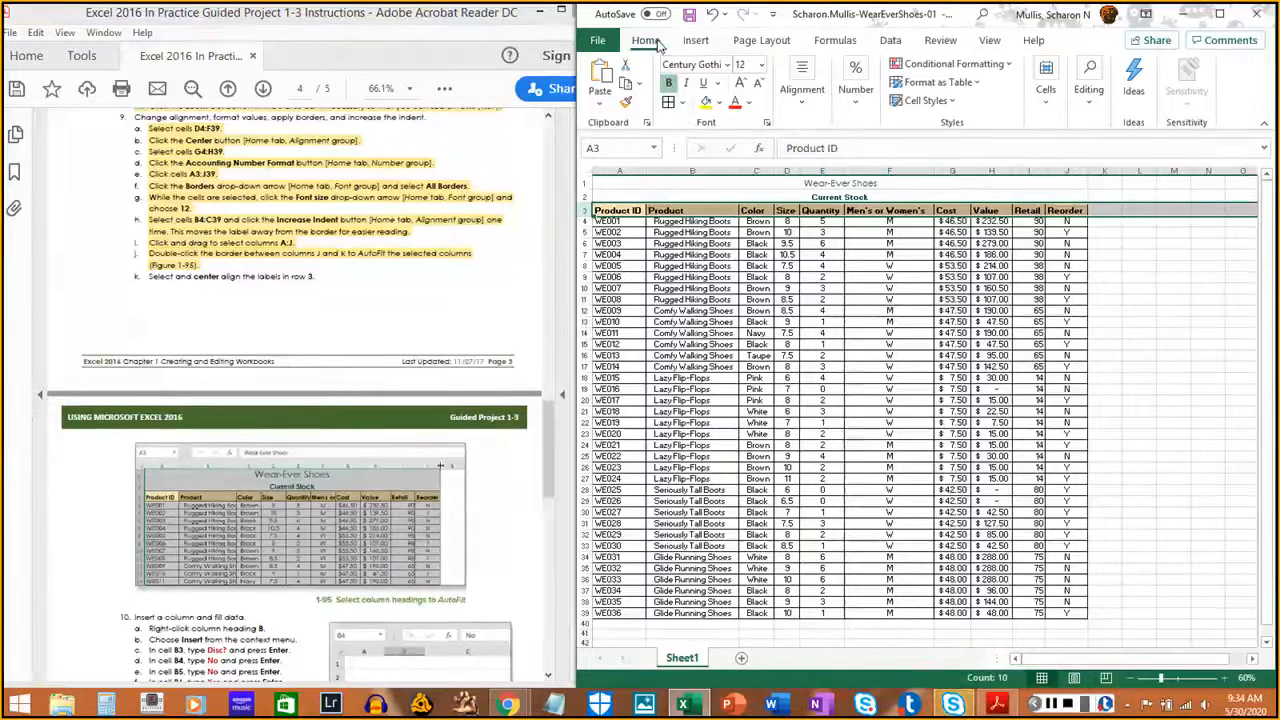
left_click(802, 92)
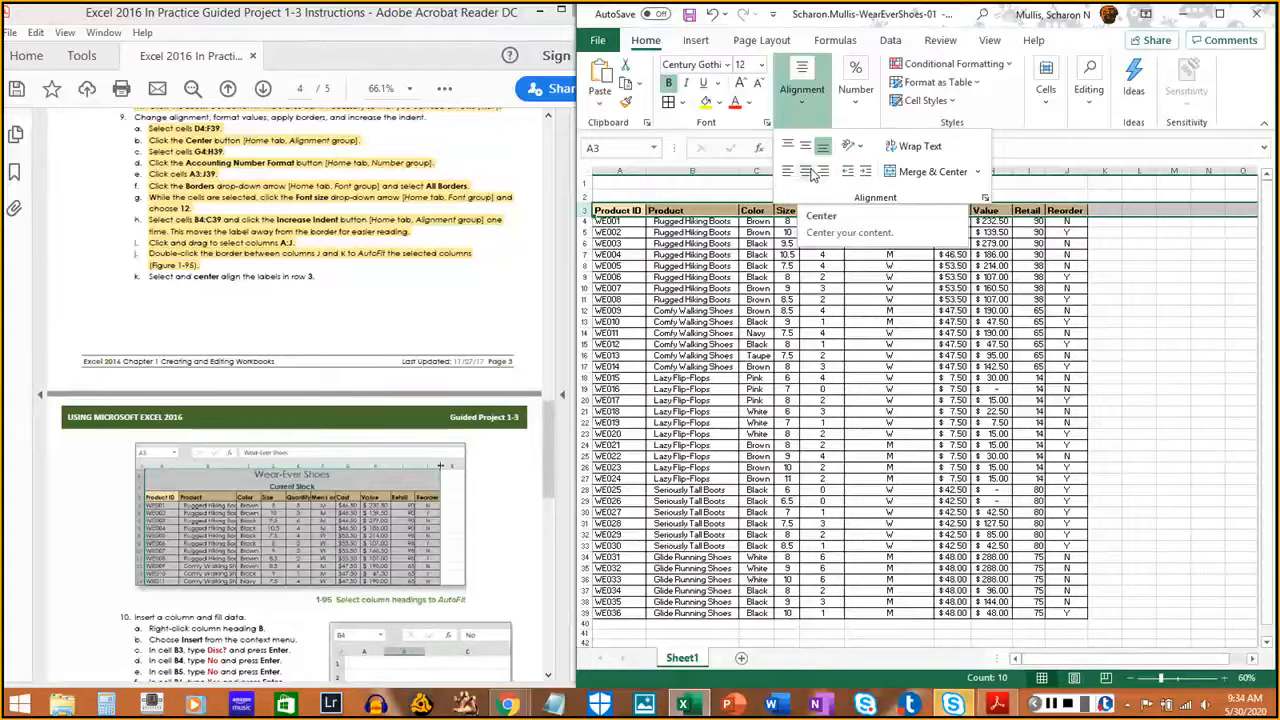
left_click(813, 174)
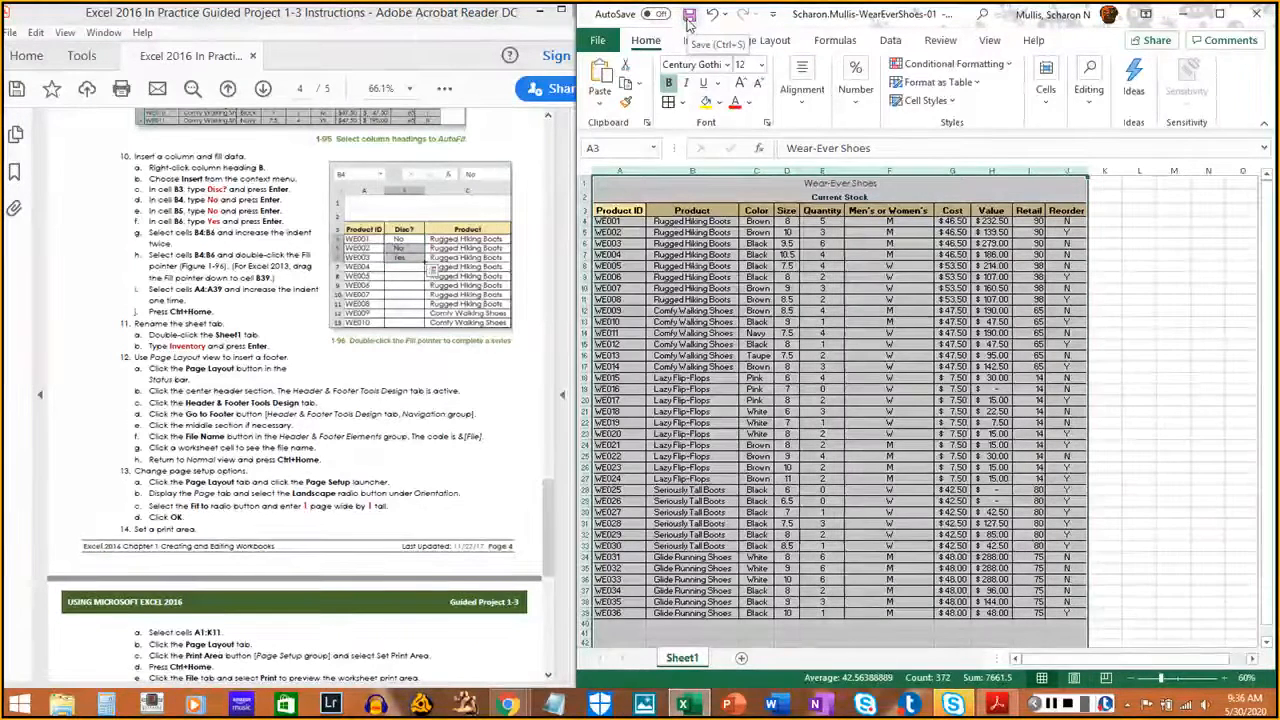
Save the workbook under its existing name
left_click(687, 22)
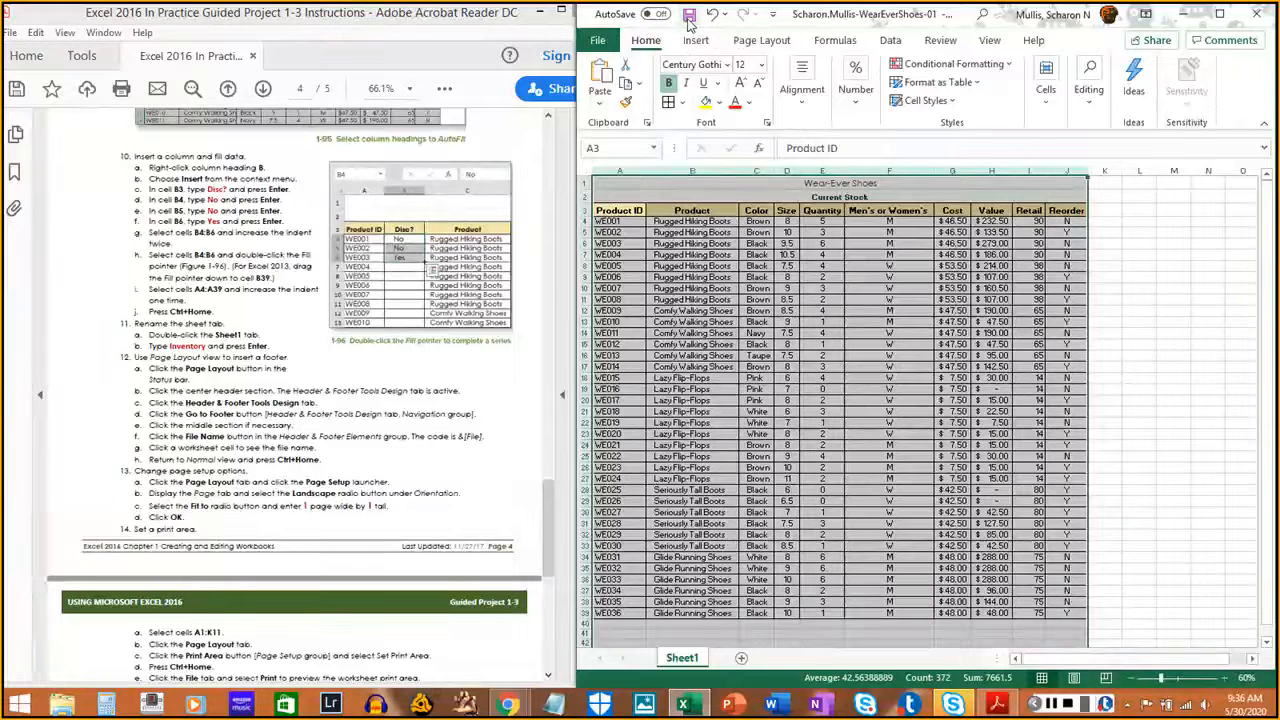
left_click(598, 42)
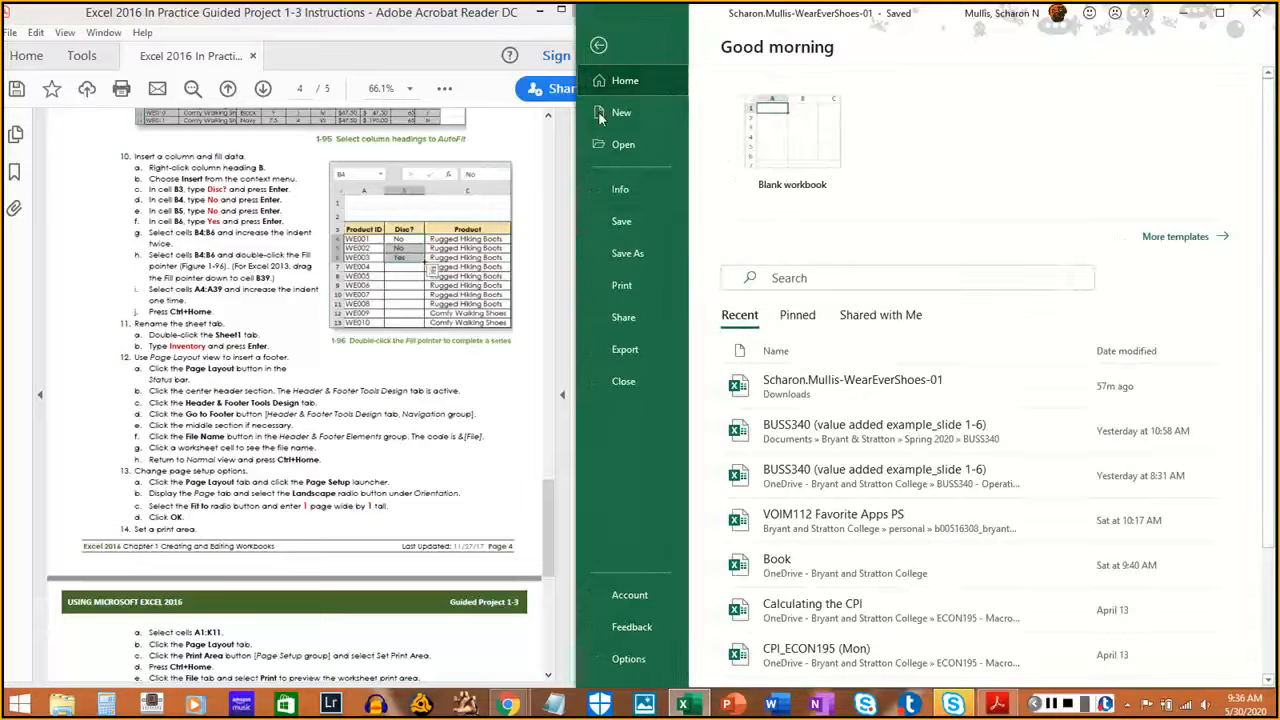
left_click(614, 223)
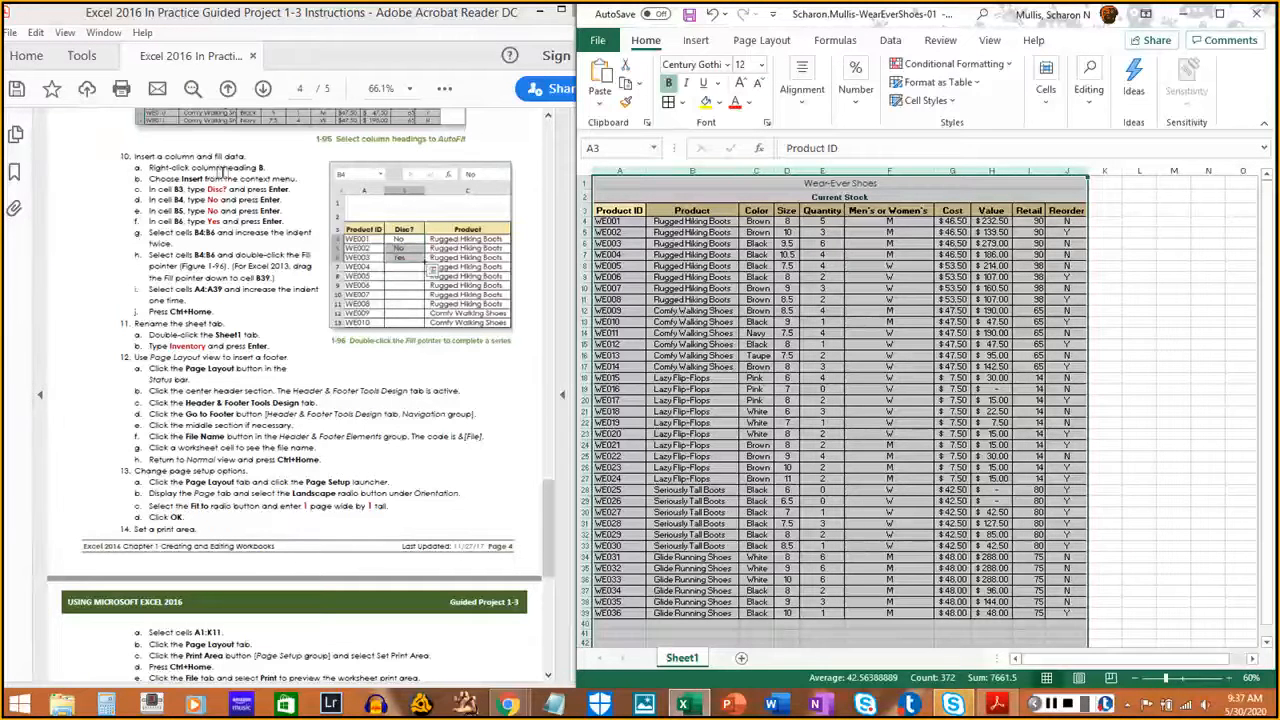
Insert a blank column at column B, between the Product ID and Product columns
left_click(757, 277)
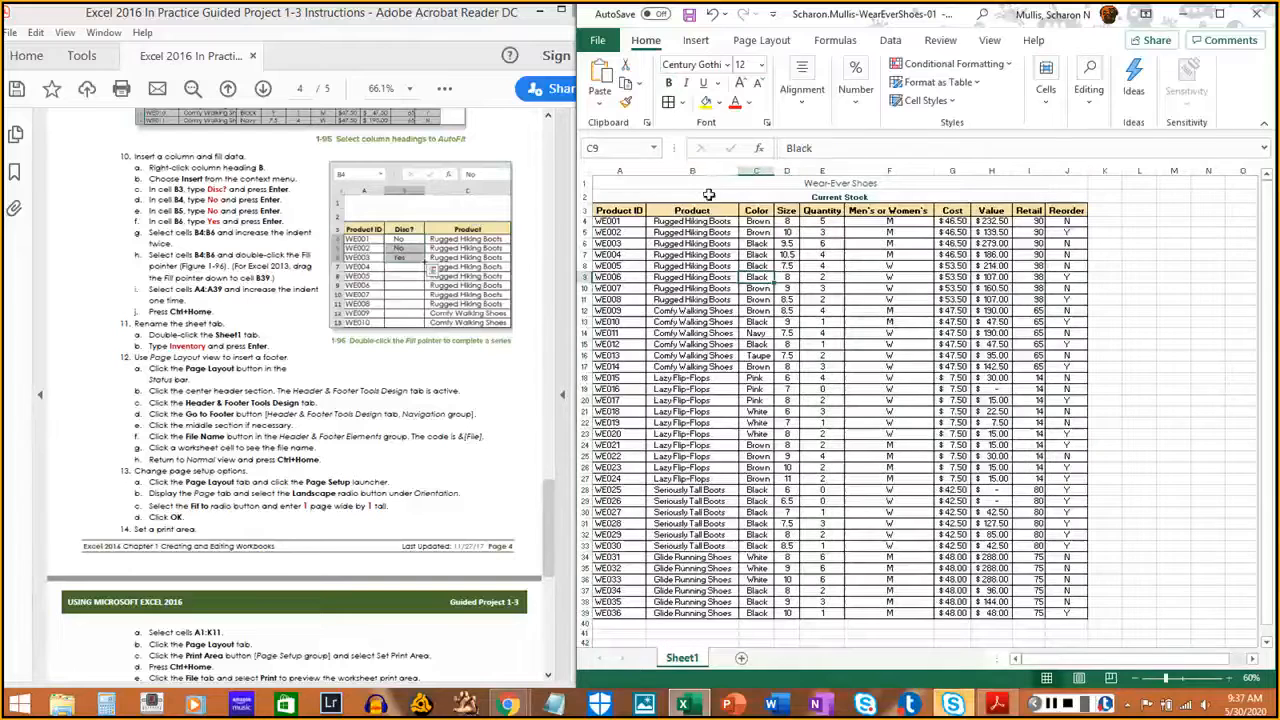
left_click(692, 170)
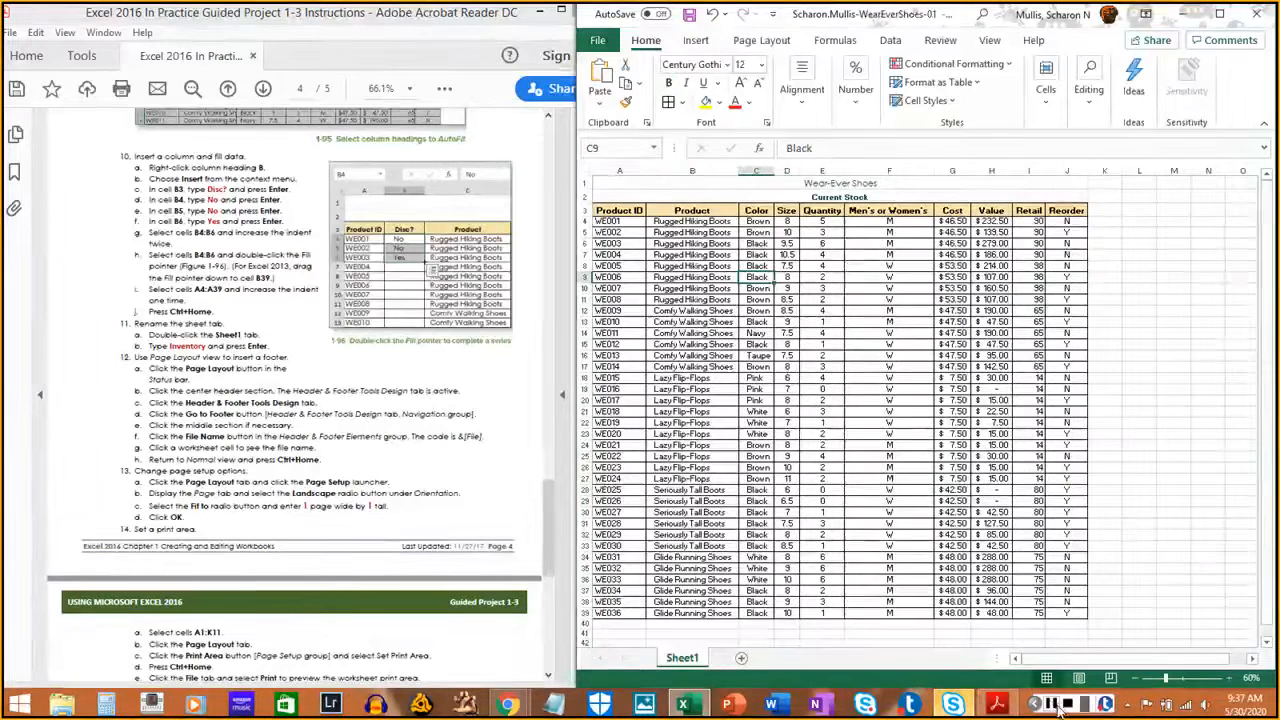
left_click(680, 171)
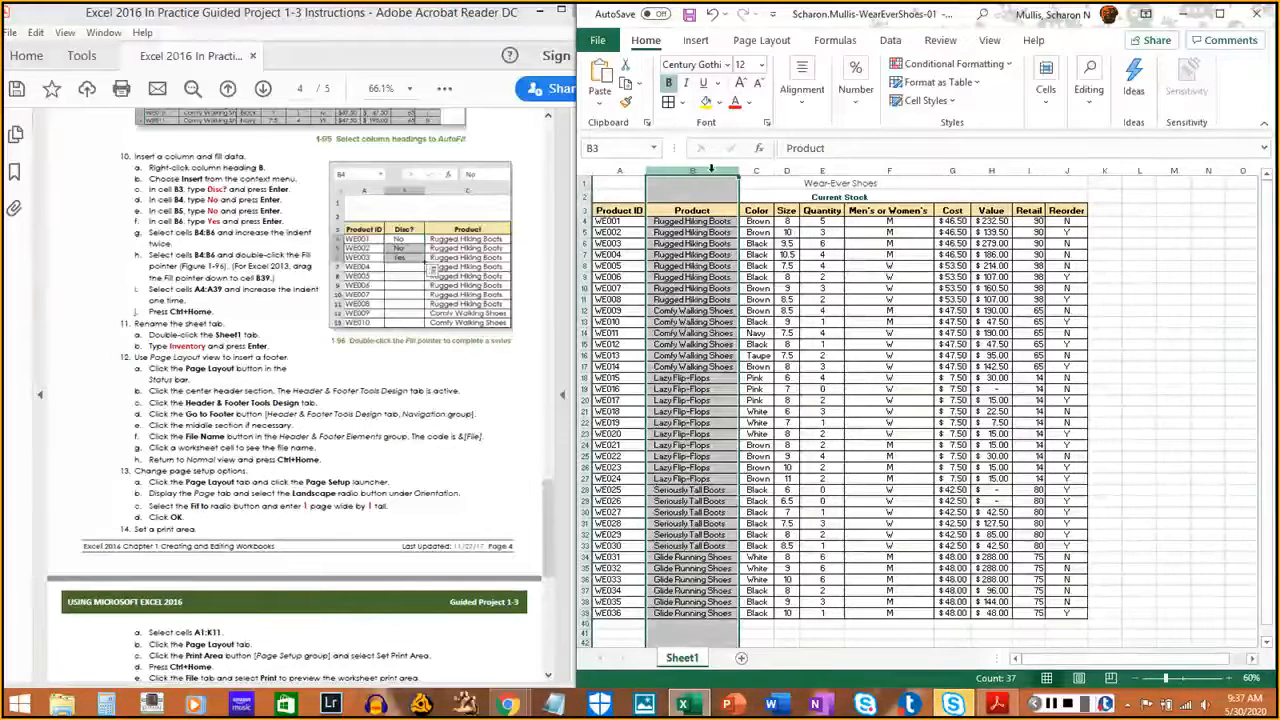
right_click(686, 168)
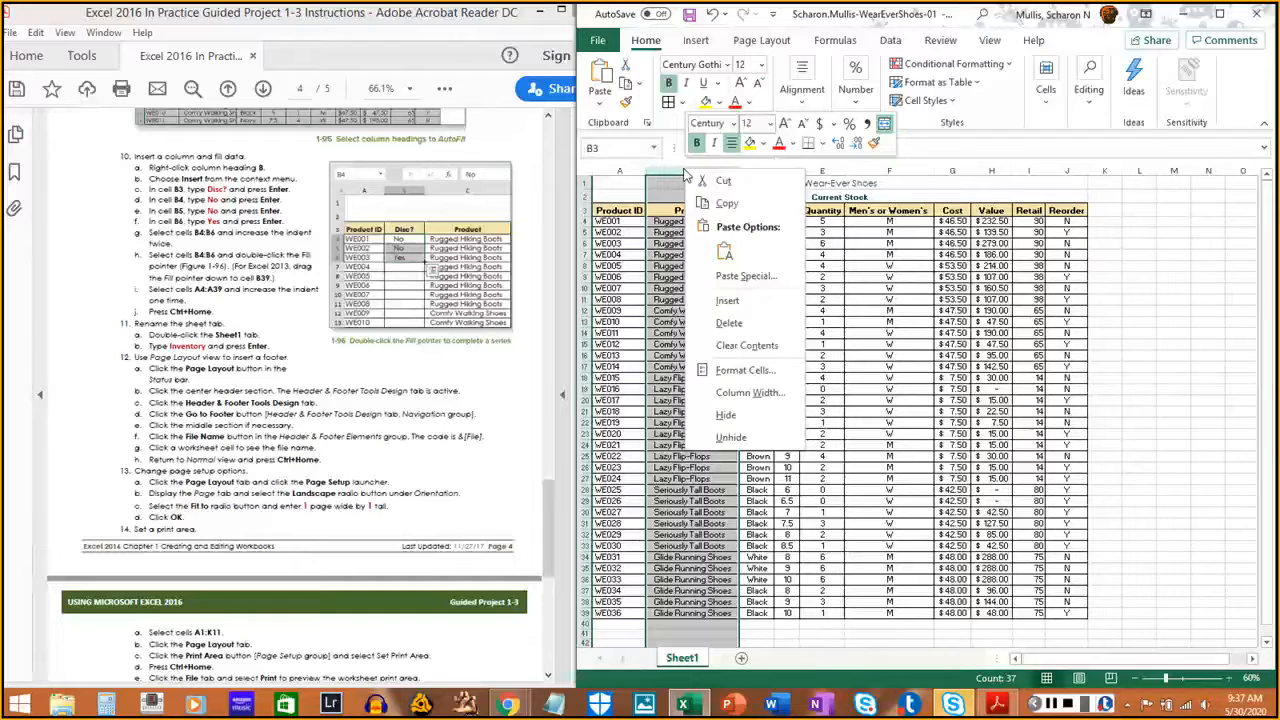
left_click(724, 305)
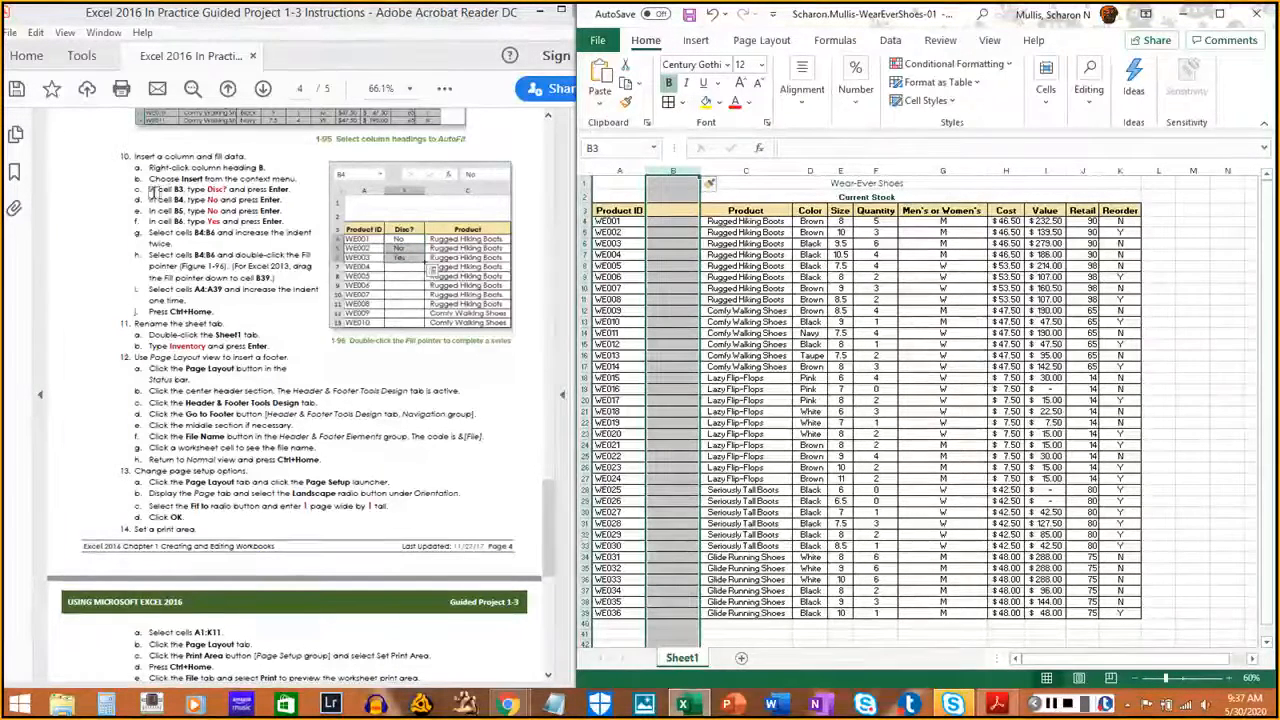
Enter the column label Disc? in cell B3
left_click(663, 211)
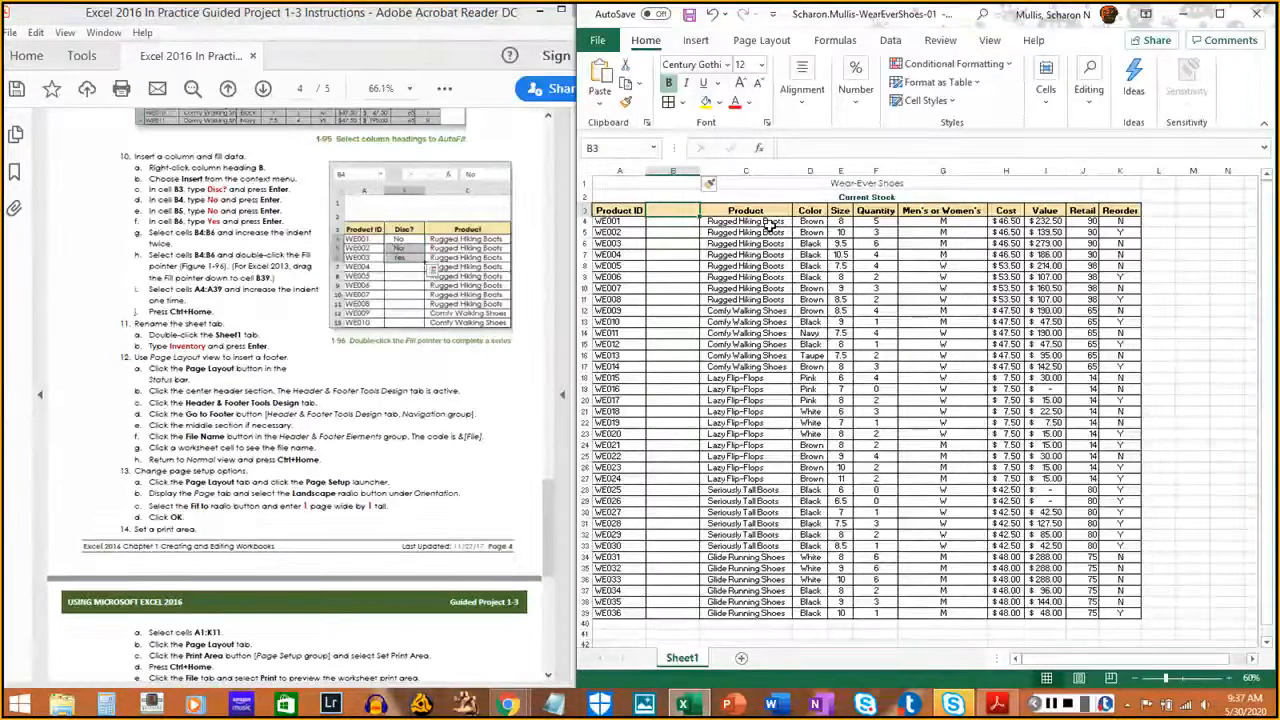
type("Di")
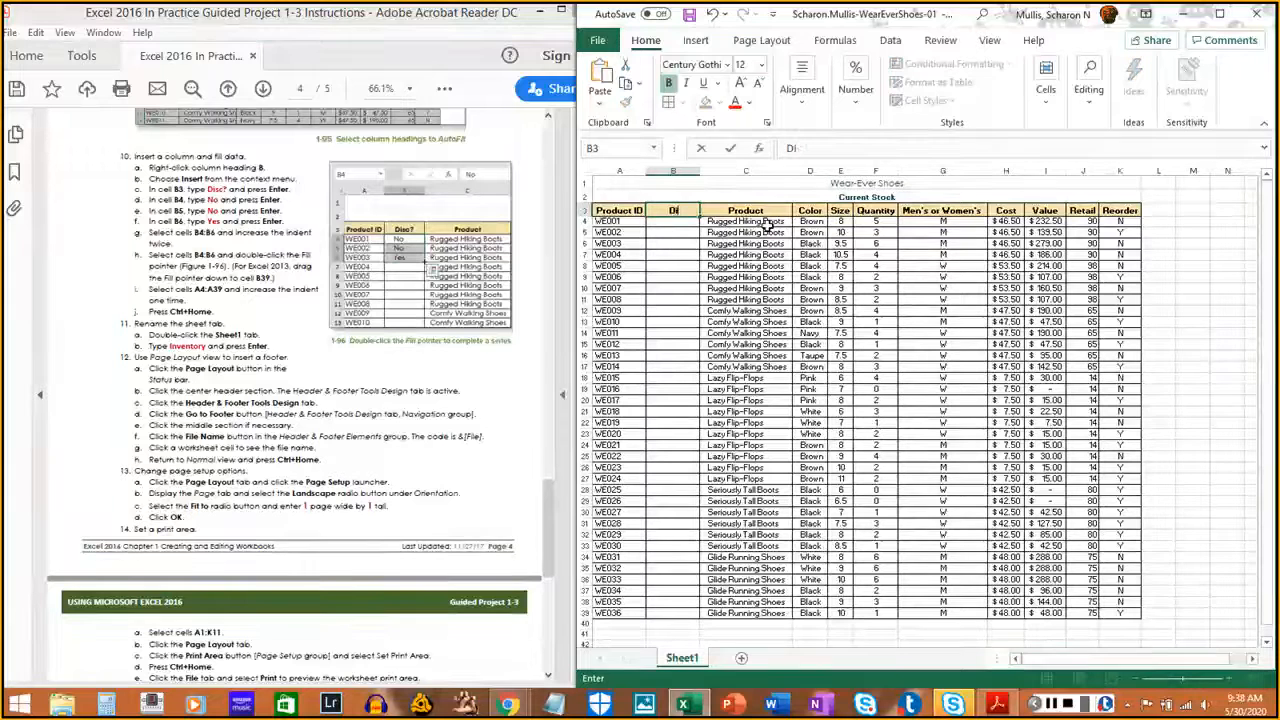
type("sc")
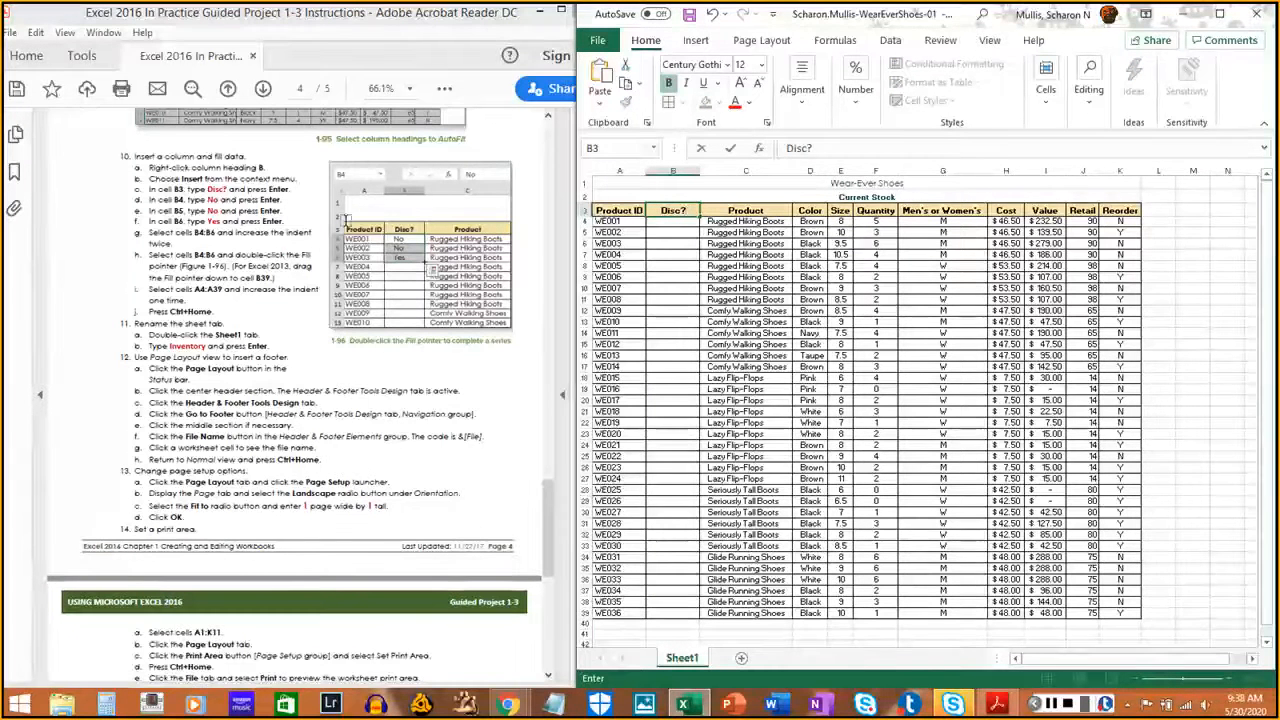
Highlight instructions 10a, 10b and 10c in the PDF, removing the stray mark that spills onto the 10d letter
left_click(176, 184)
left_click_drag(148, 167, 267, 170)
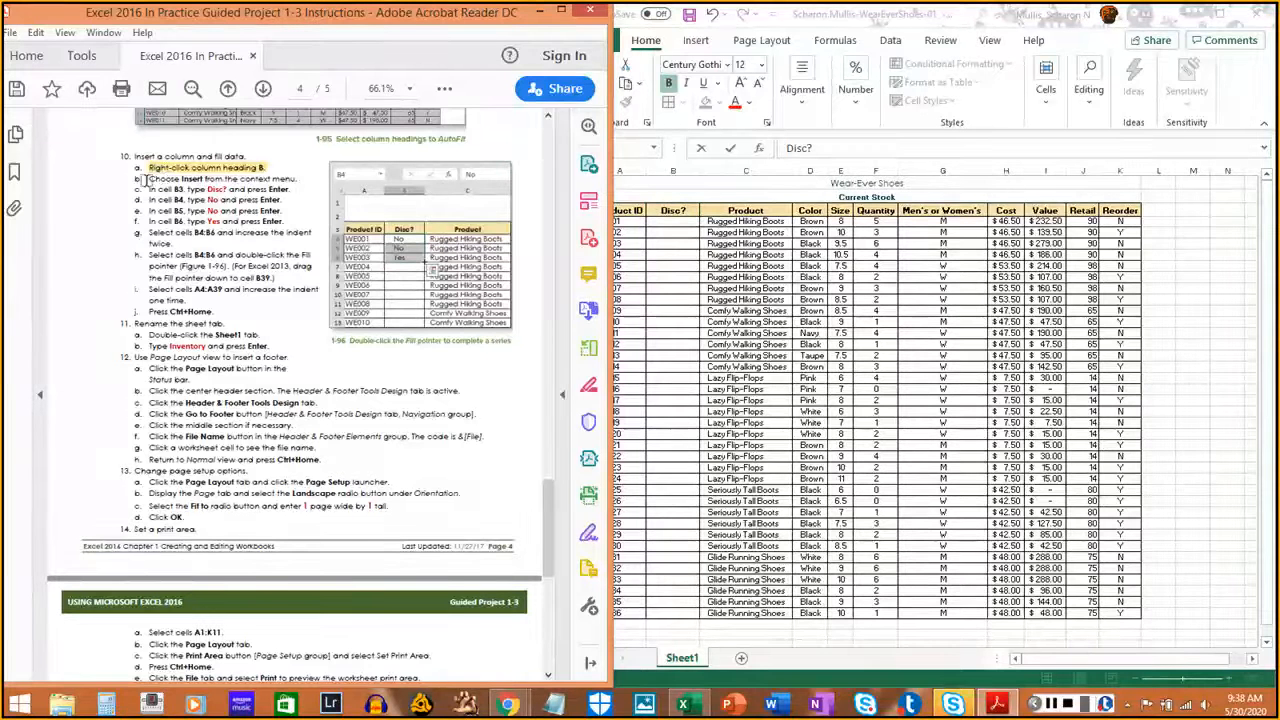
left_click_drag(153, 178, 296, 180)
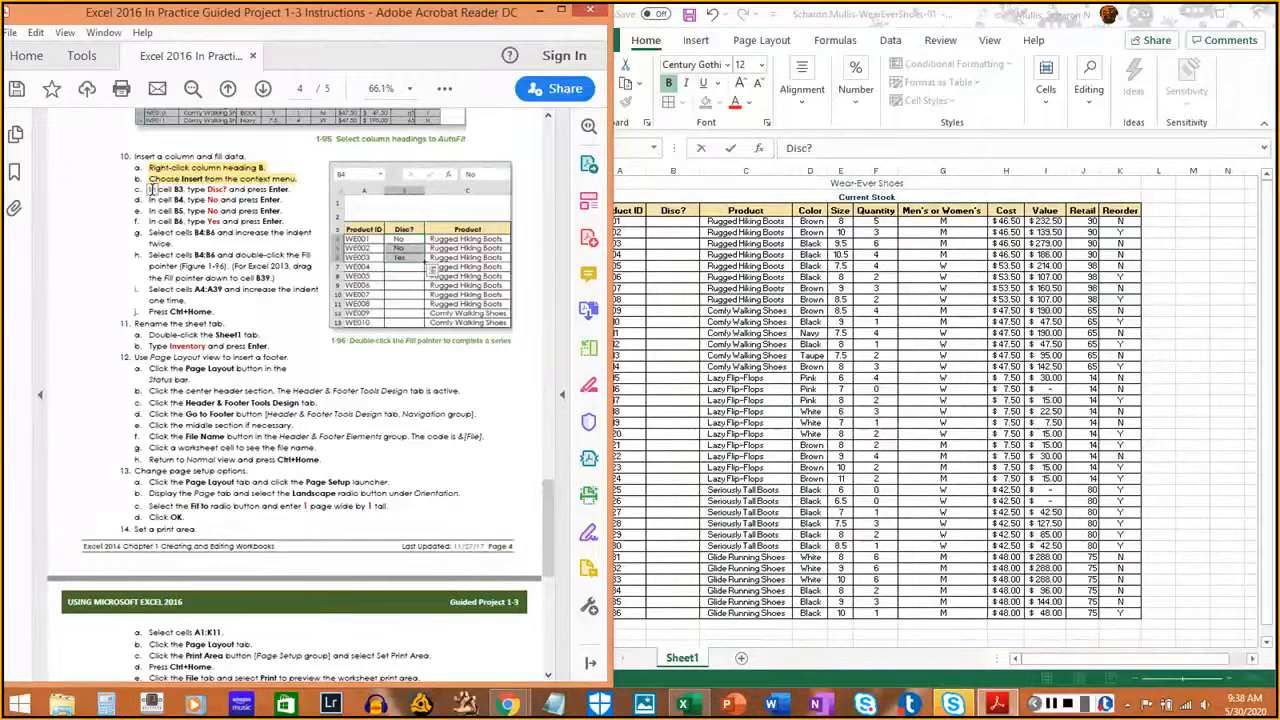
left_click_drag(153, 189, 290, 190)
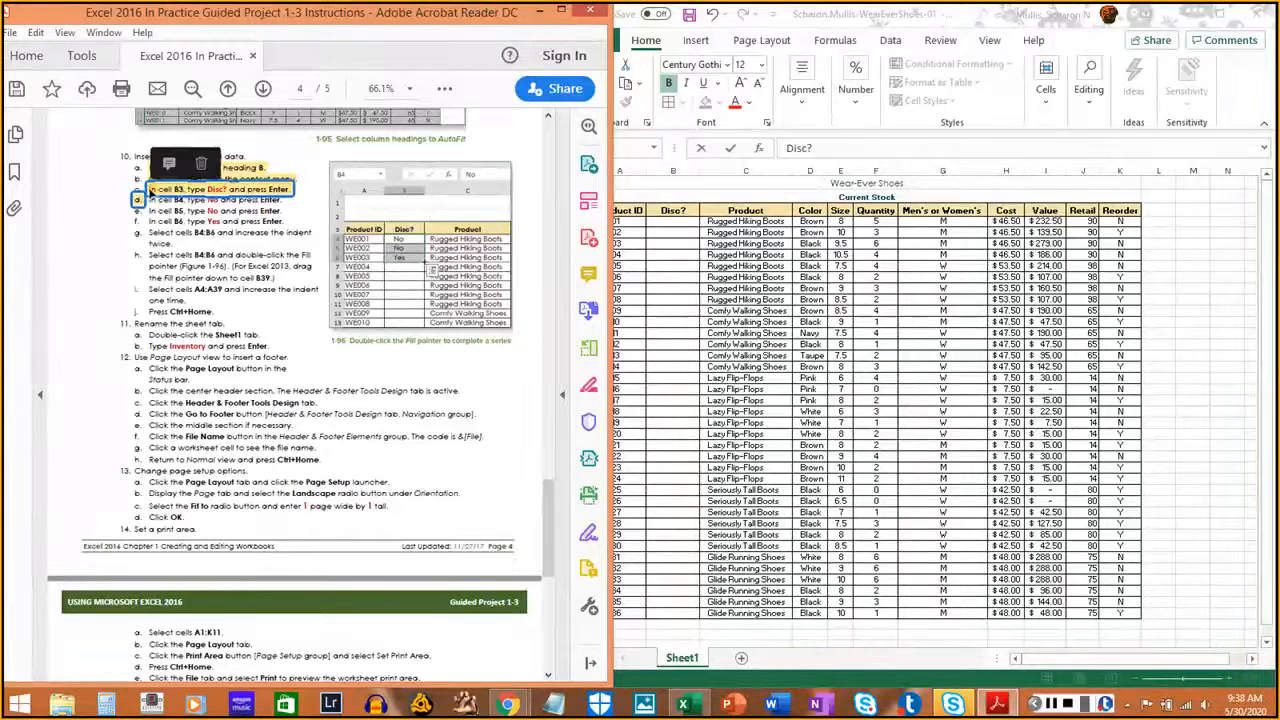
key("Delete")
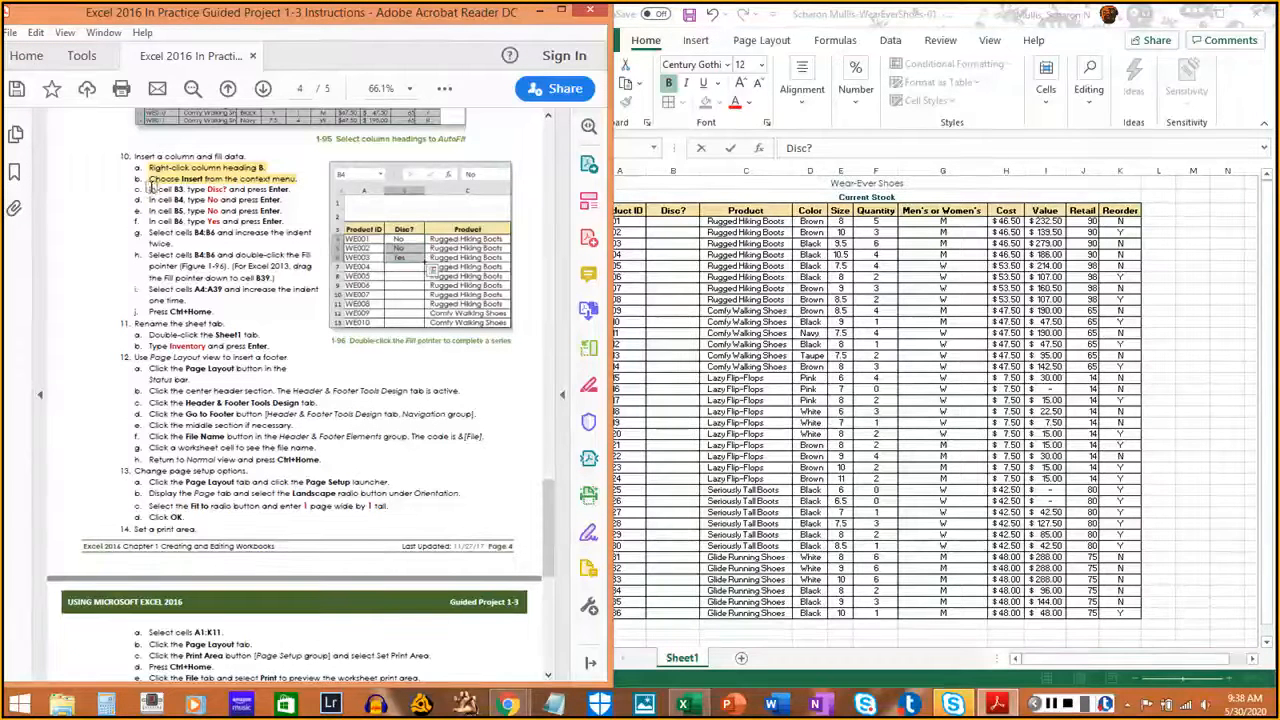
left_click_drag(149, 189, 293, 189)
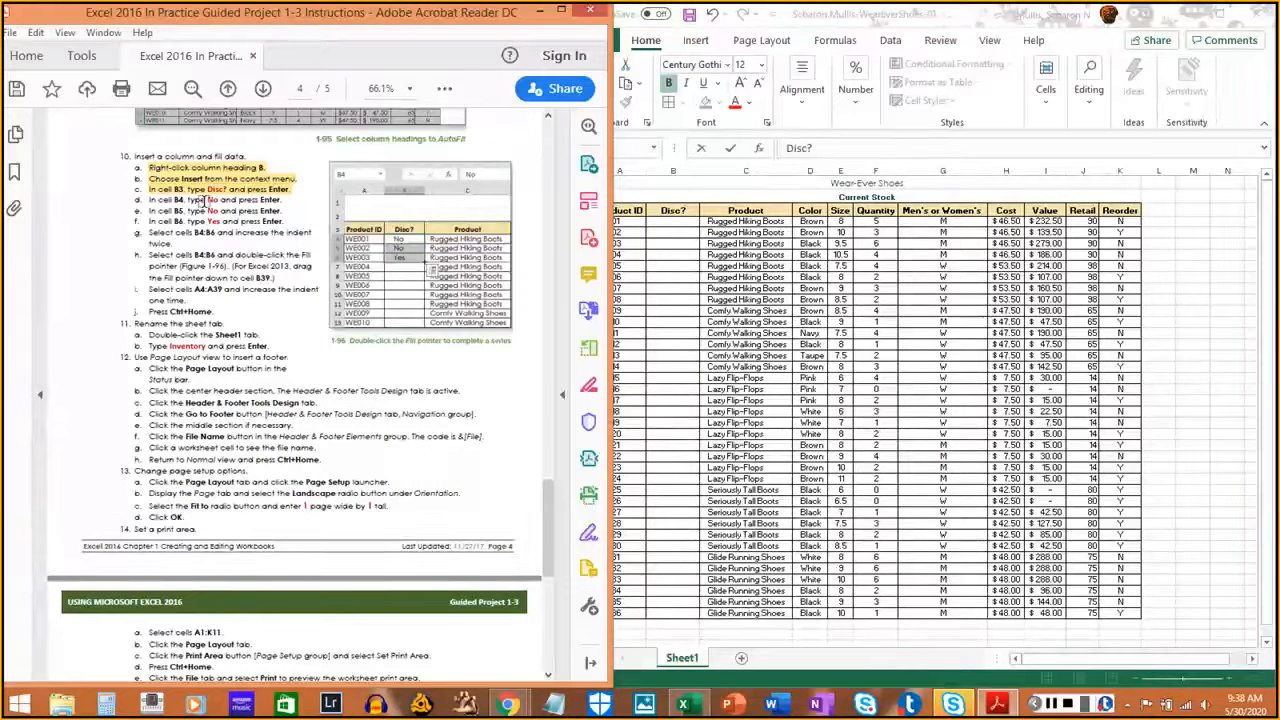
Enter No in cell B4 and highlight instruction 10d in the PDF
left_click(686, 226)
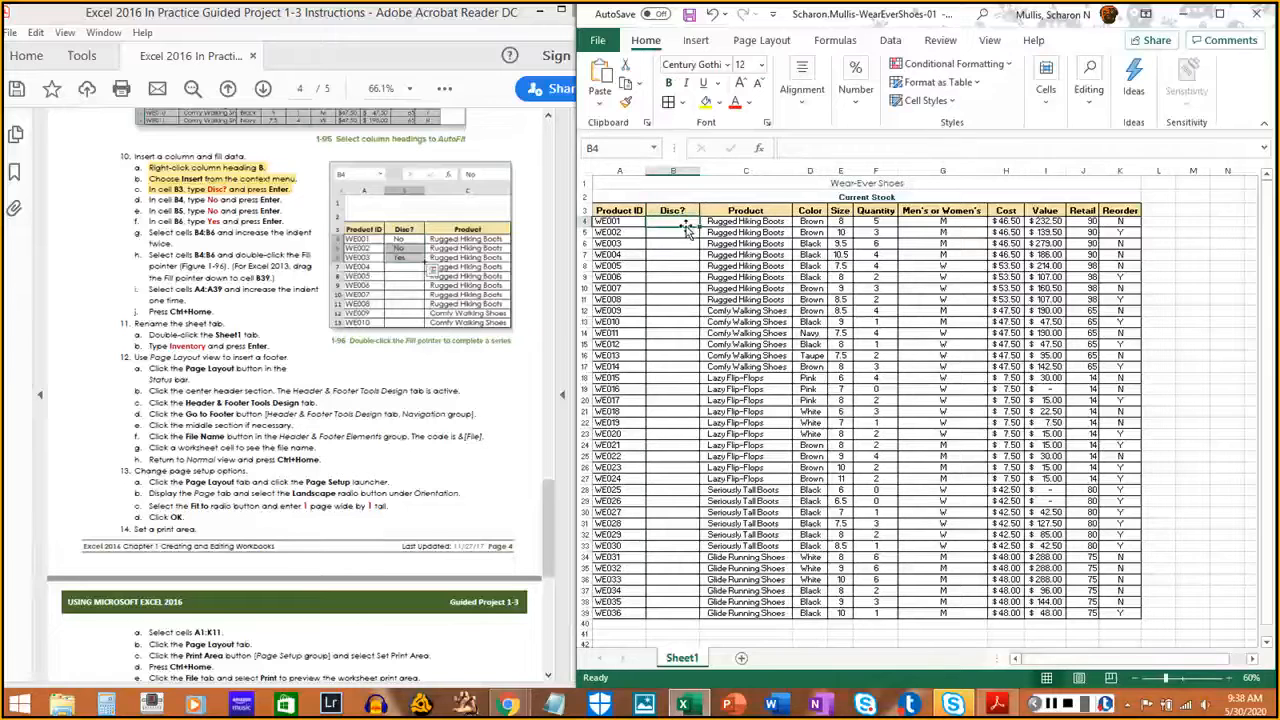
type("No")
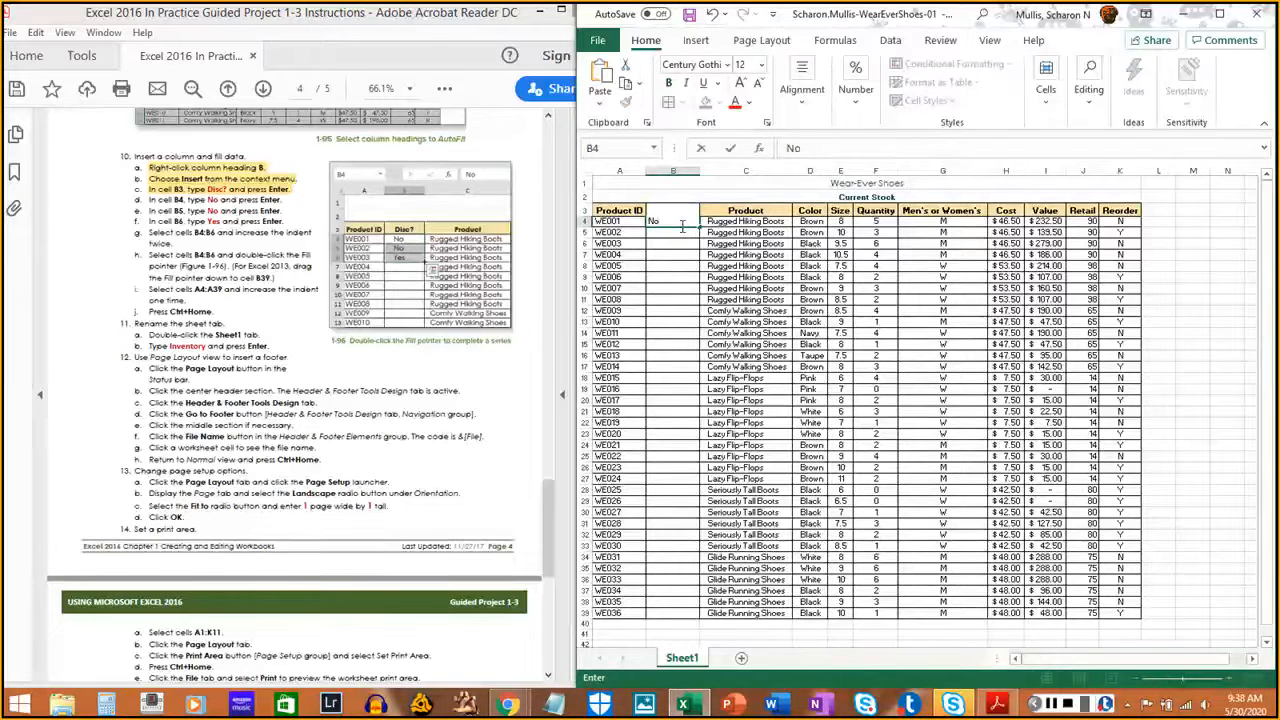
key("Return")
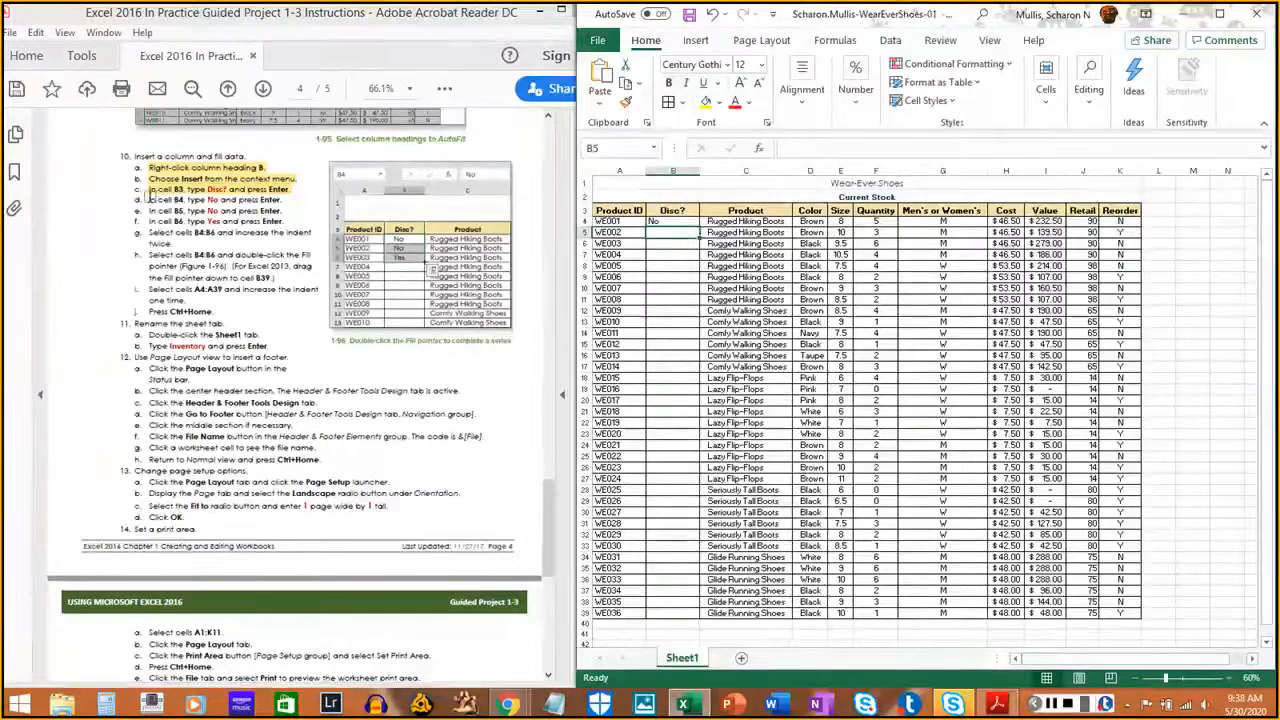
left_click(150, 199)
left_click_drag(150, 199, 257, 198)
left_click(284, 196)
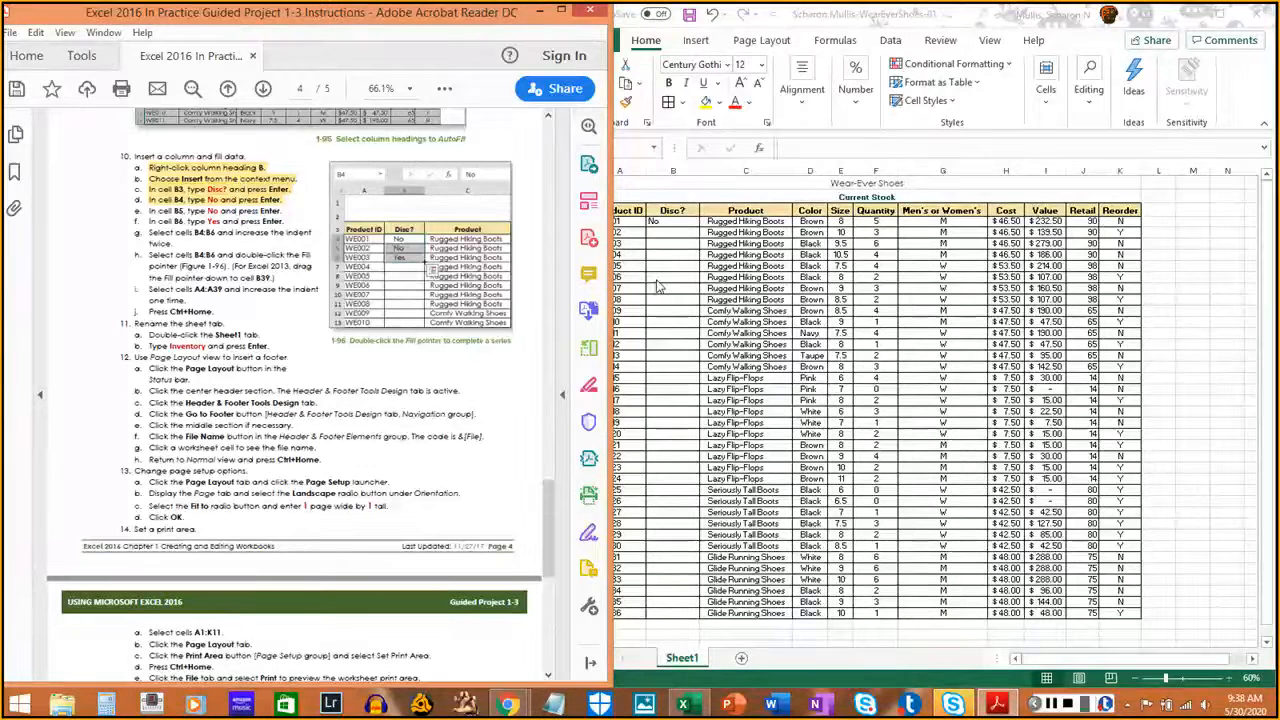
Enter No in cell B5 and highlight instruction 10e in the PDF
left_click(668, 232)
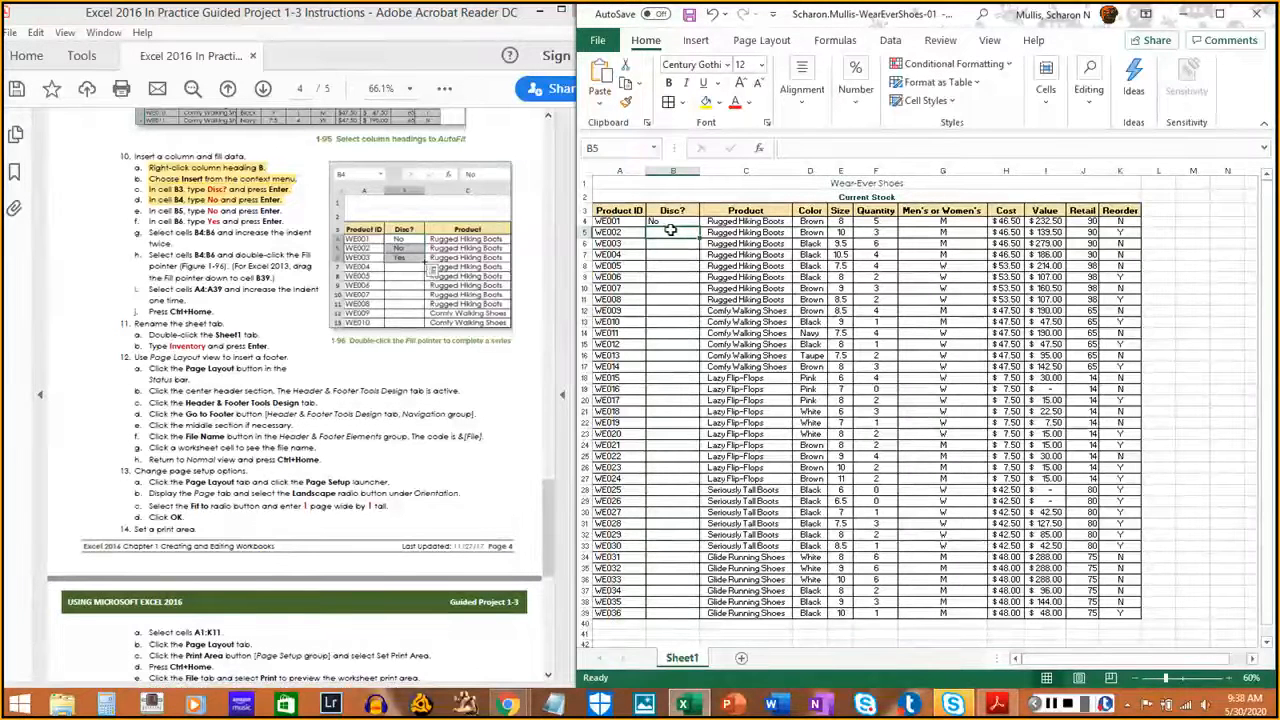
type("No")
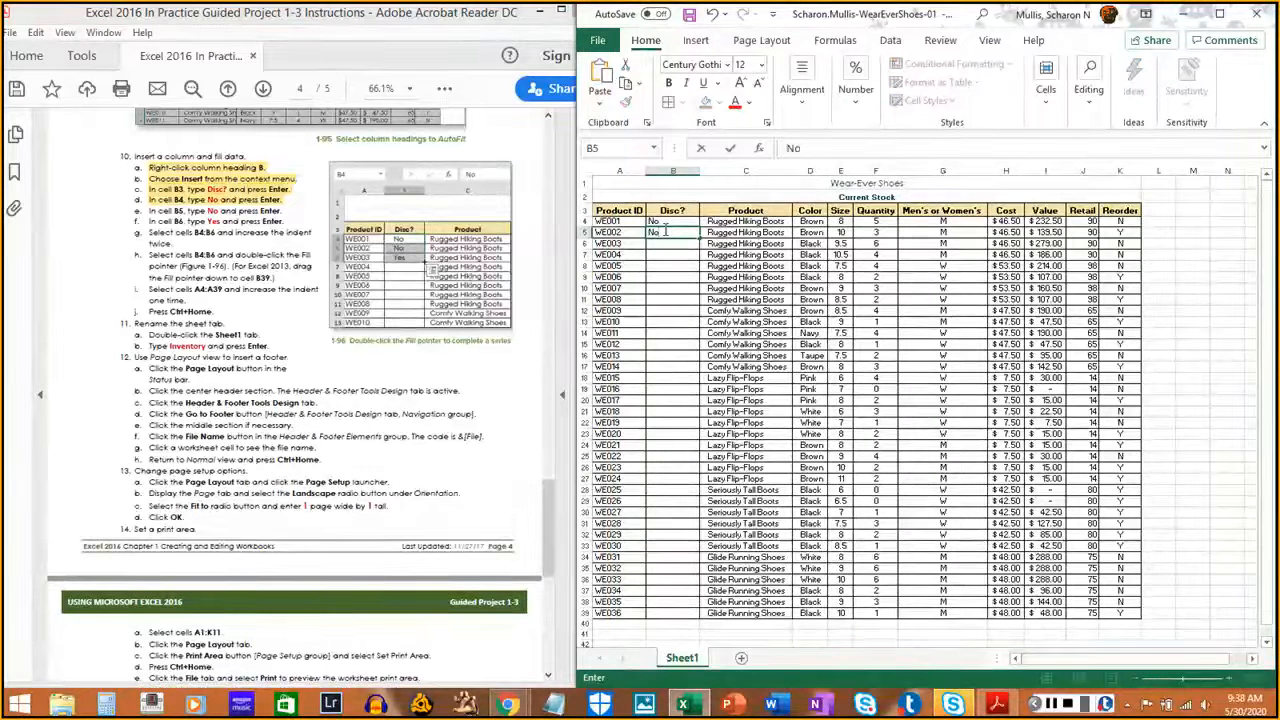
key("Return")
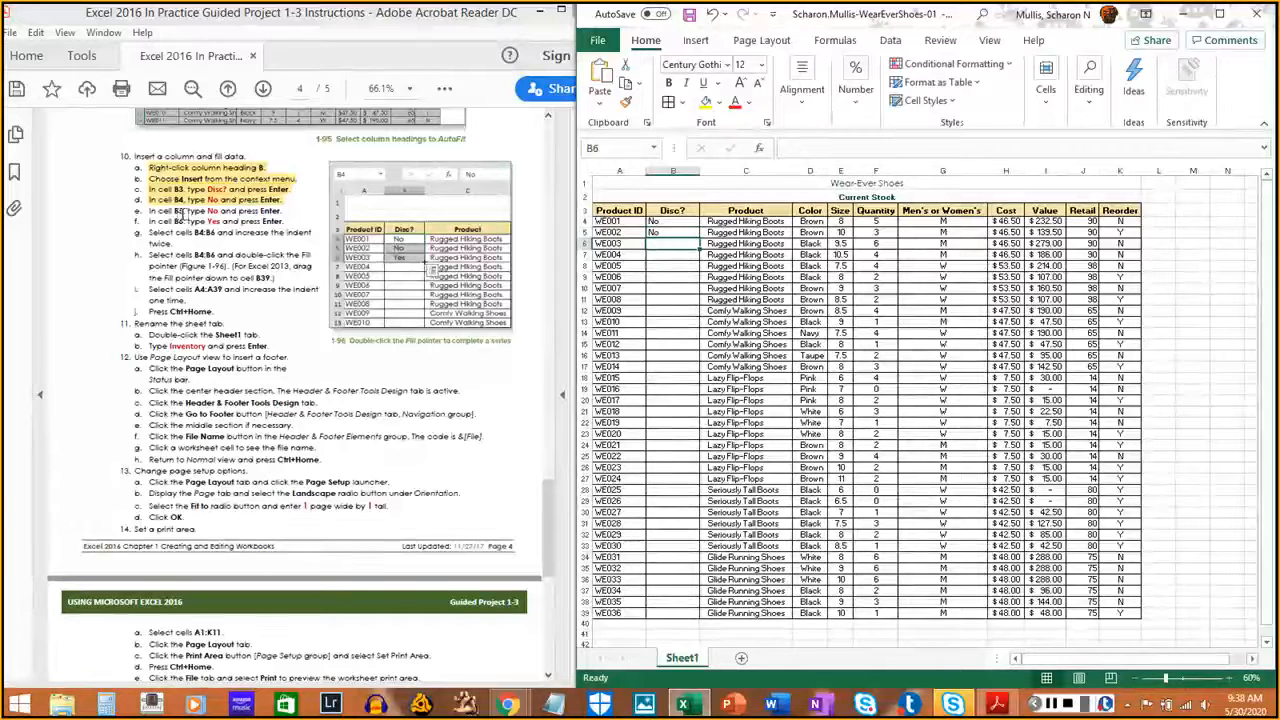
left_click_drag(143, 211, 277, 204)
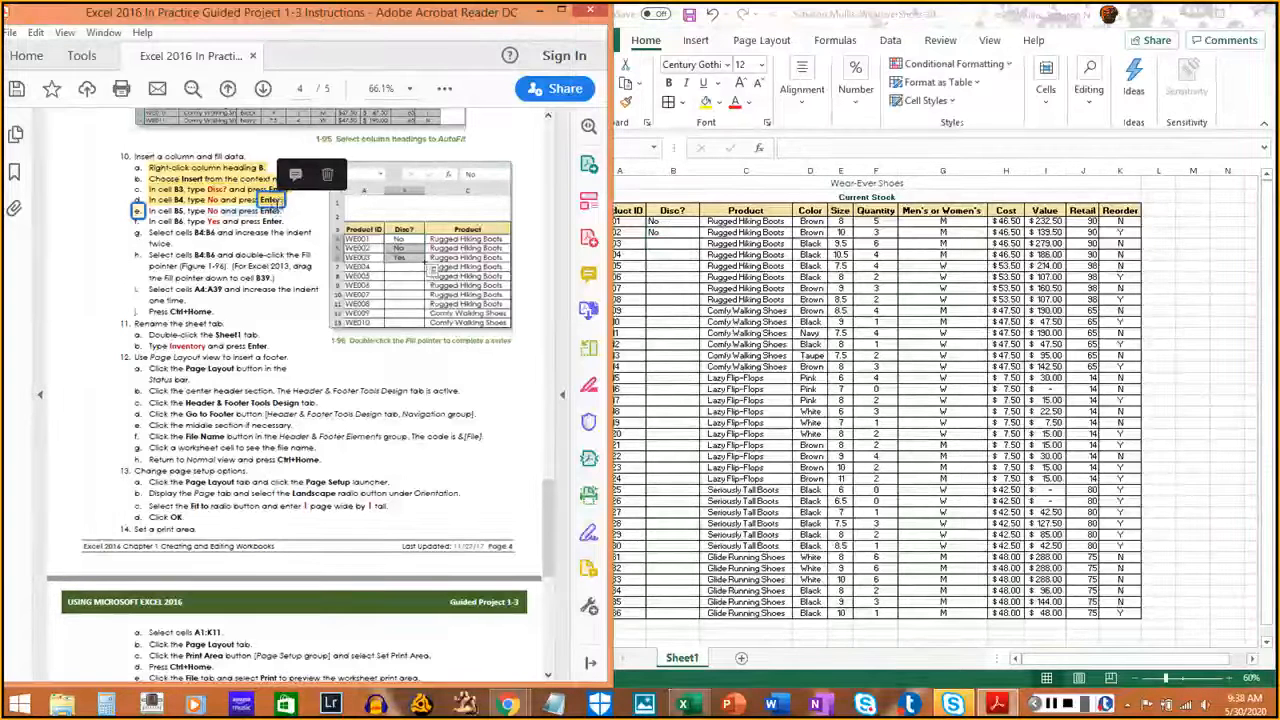
left_click(285, 240)
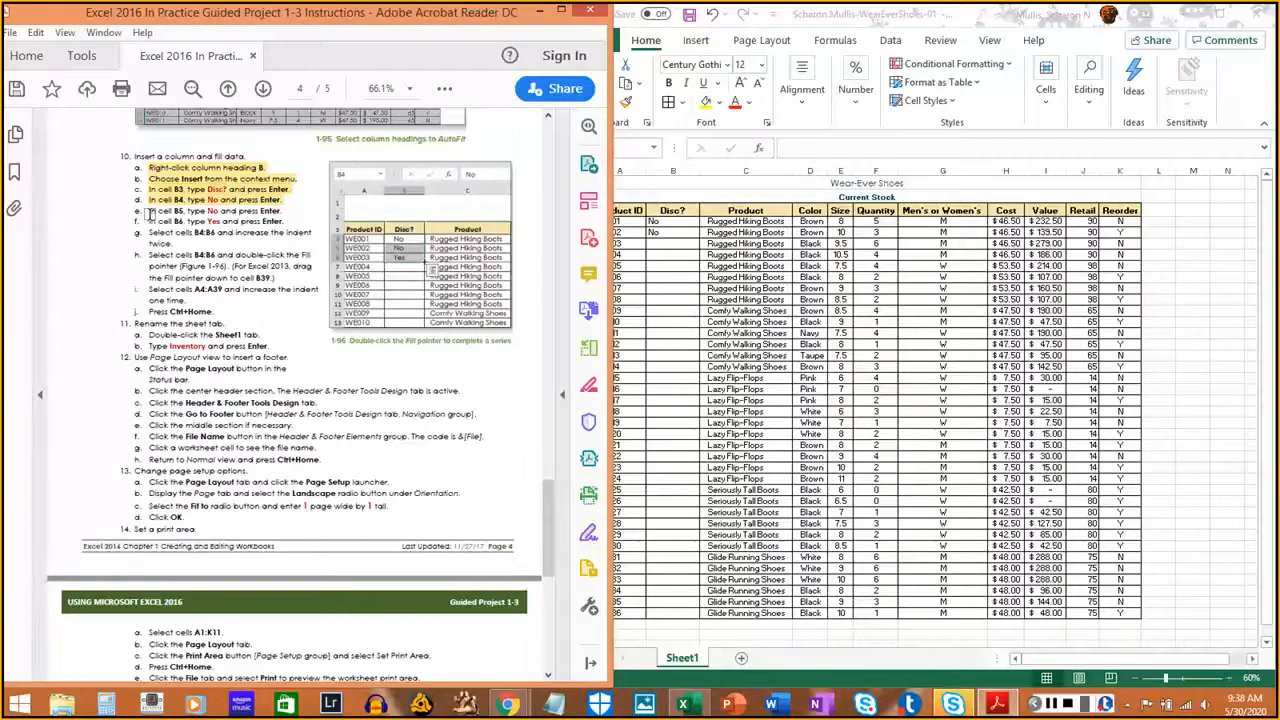
left_click_drag(148, 213, 285, 214)
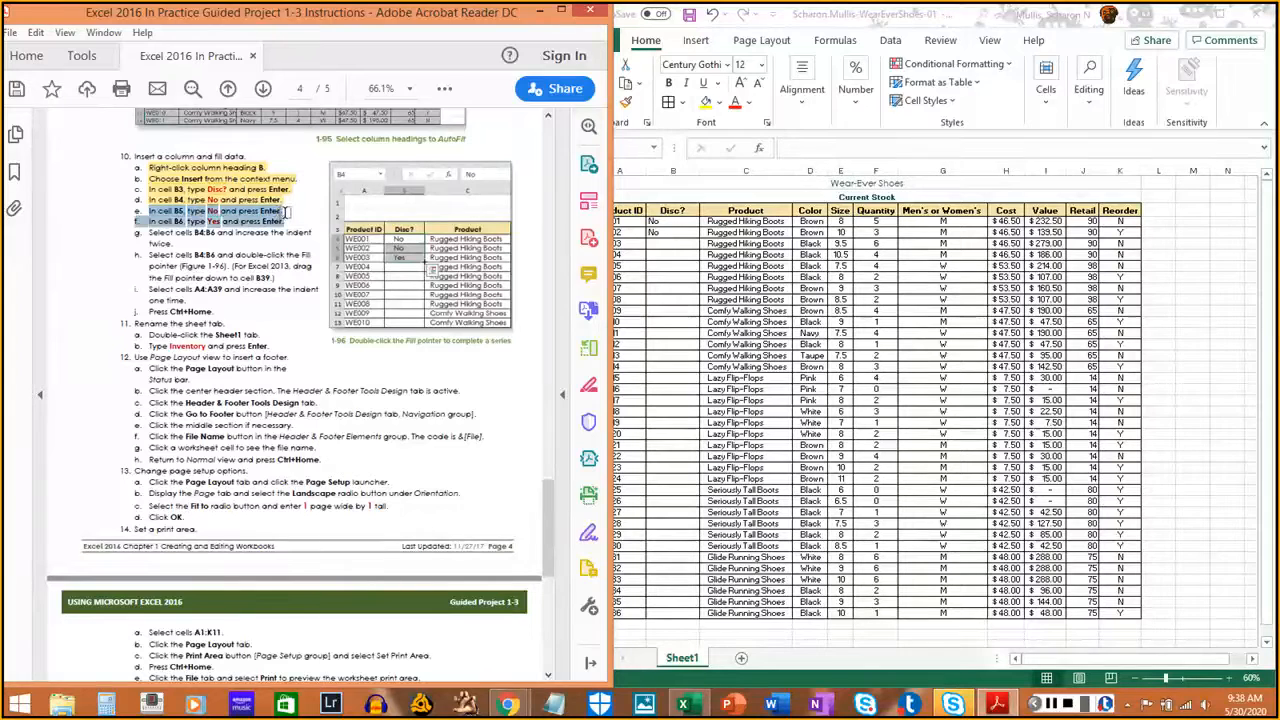
Enter Yes in cell B6 and highlight instruction 10f in the PDF
left_click(670, 243)
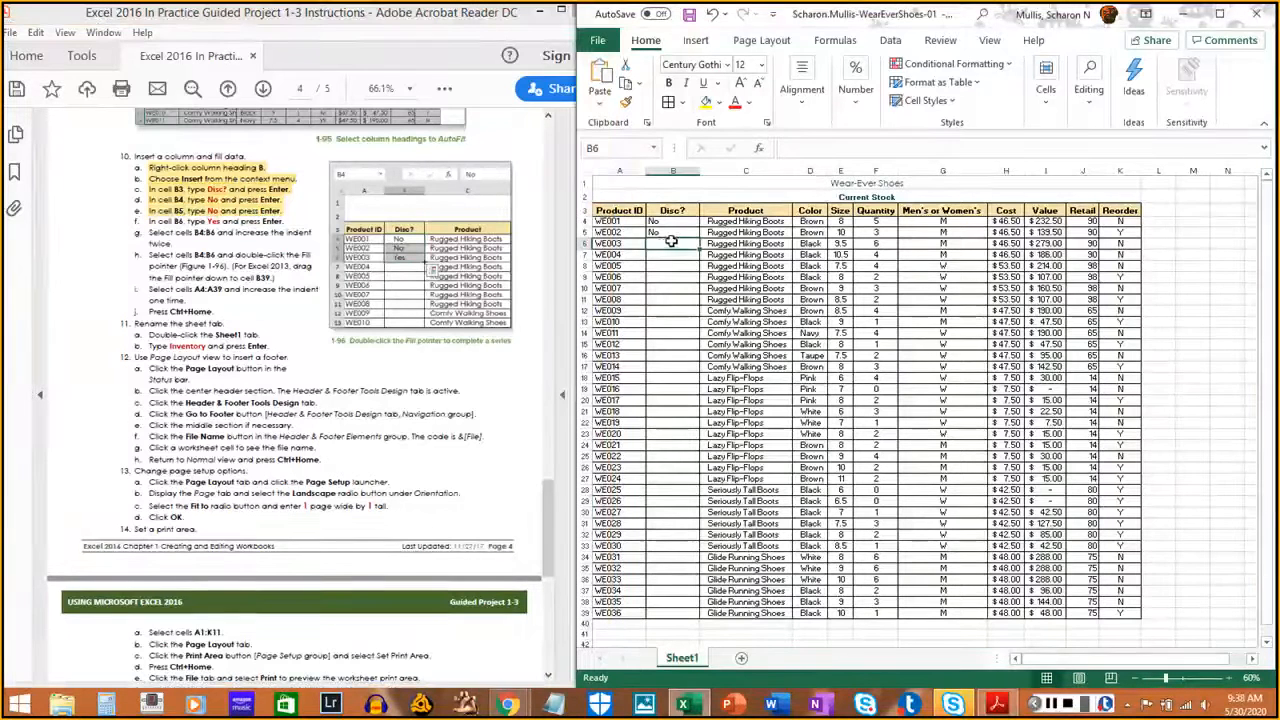
type("Ye")
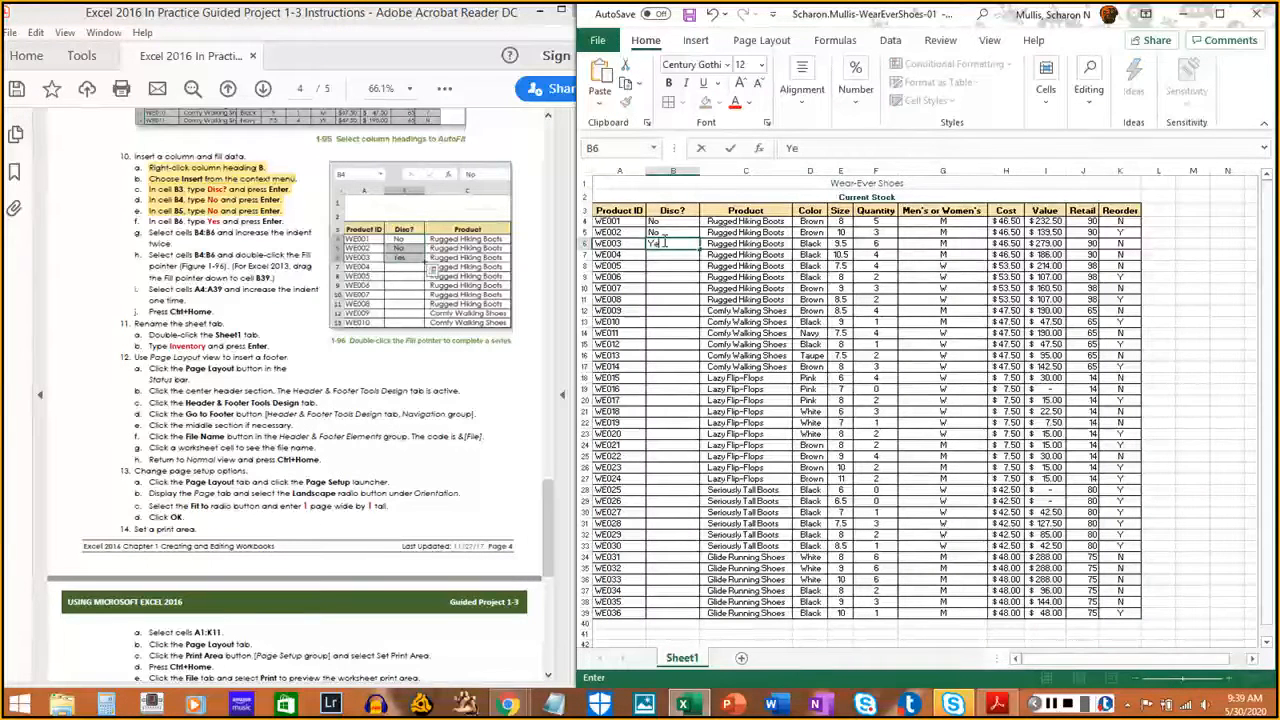
type("s")
key("Return")
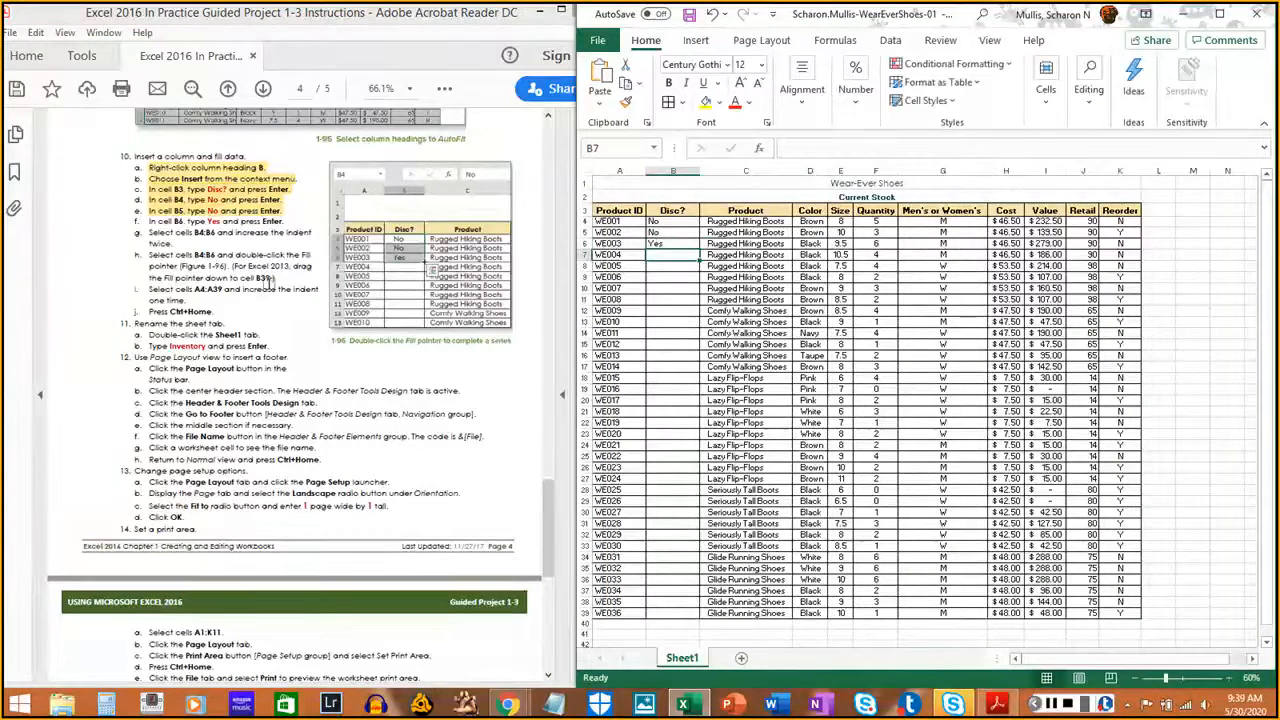
left_click_drag(150, 220, 292, 220)
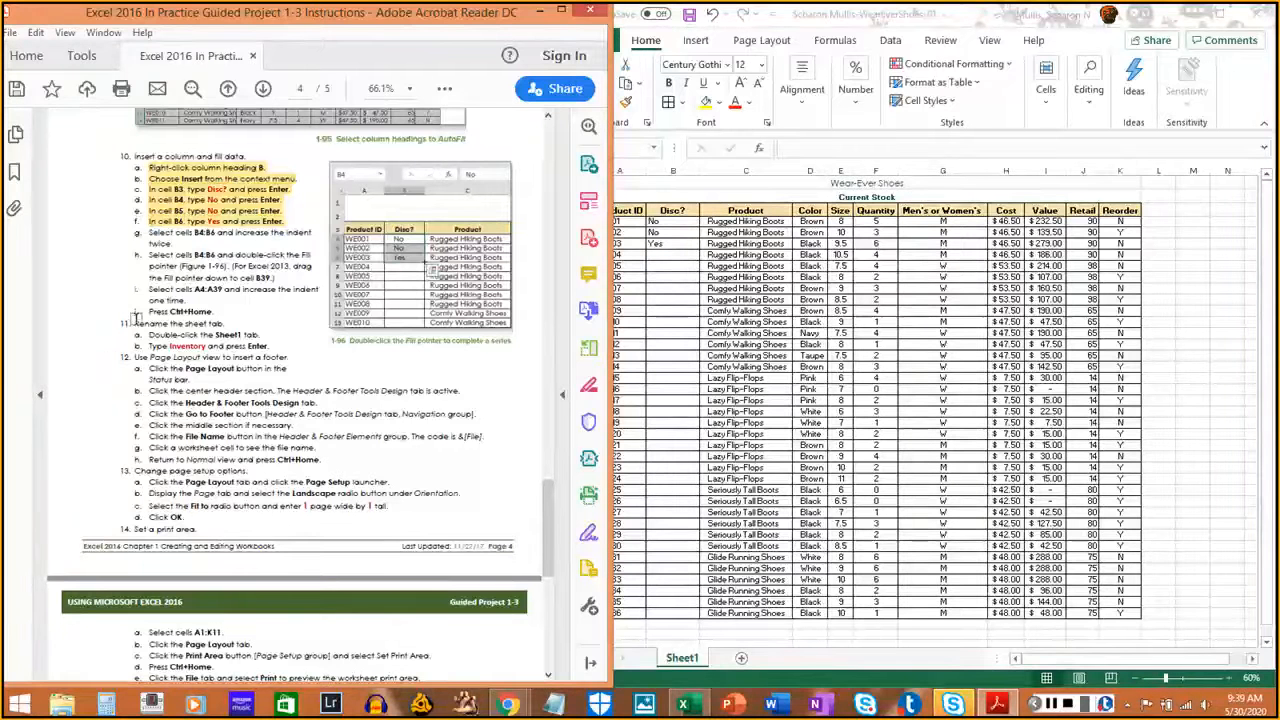
Increase the indent of cells B4:B6 twice and highlight instruction 10g in the PDF
left_click(670, 255)
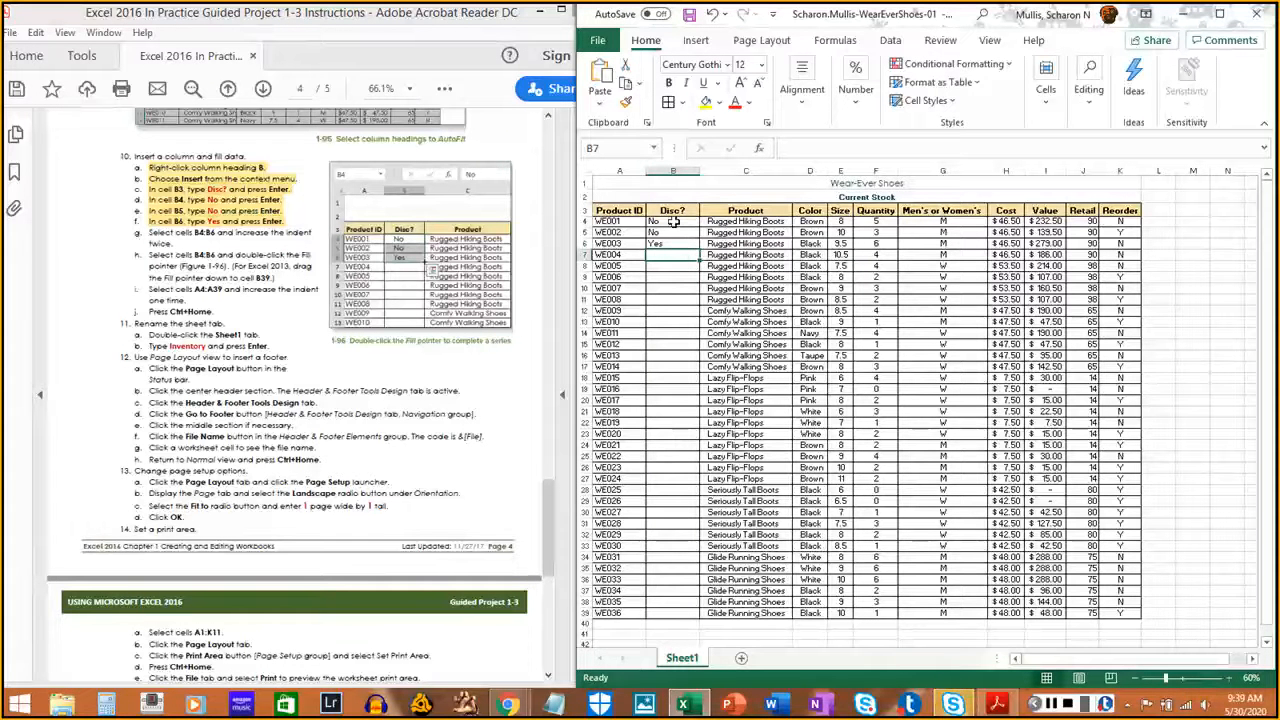
left_click_drag(672, 221, 674, 243)
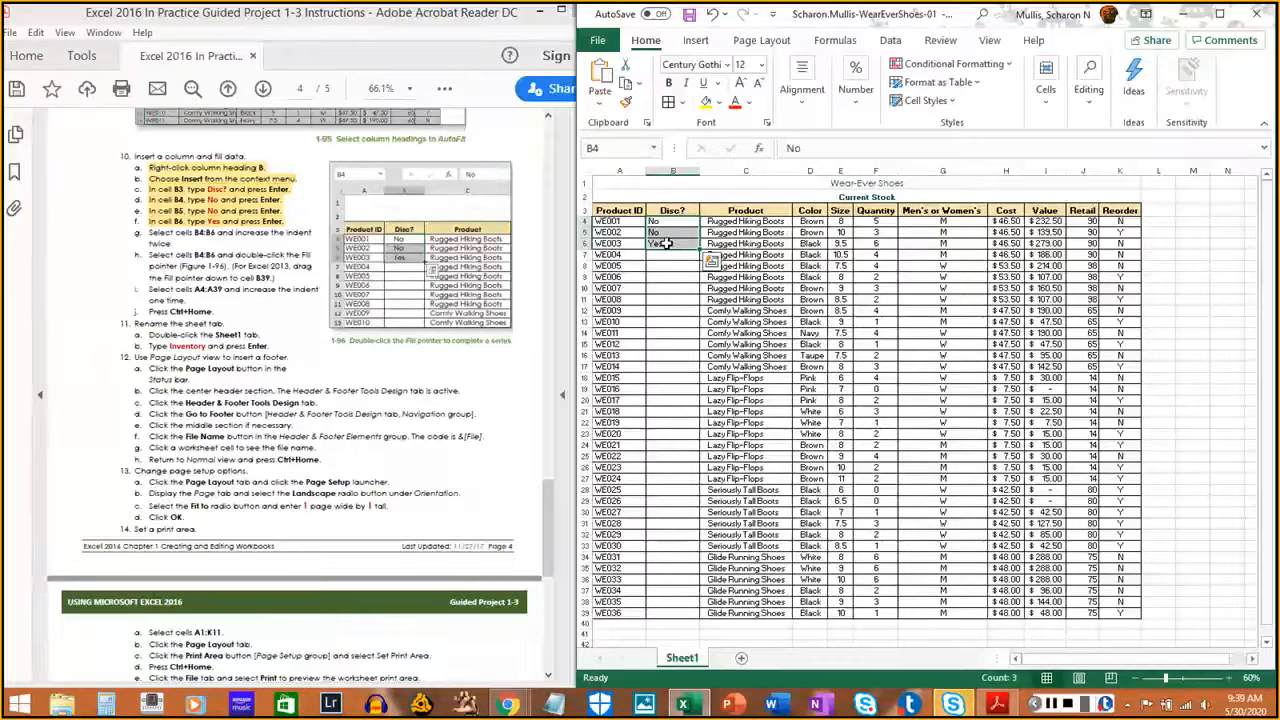
left_click(802, 92)
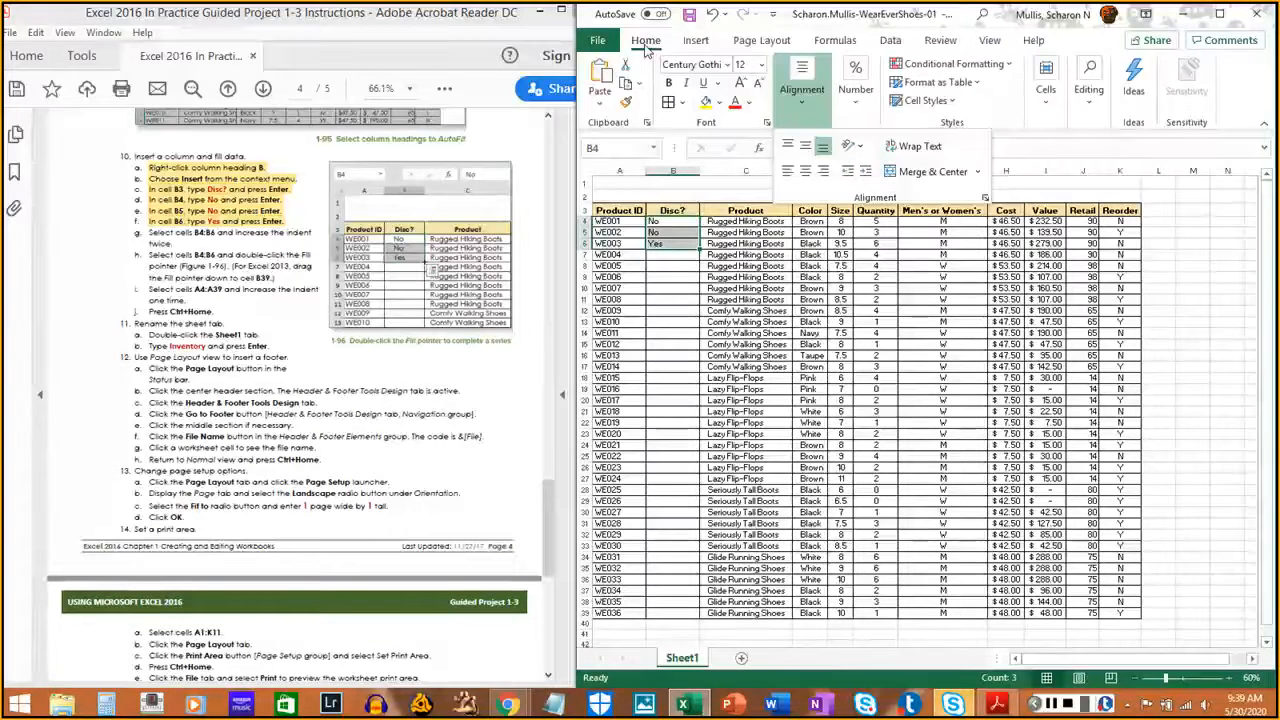
left_click(800, 108)
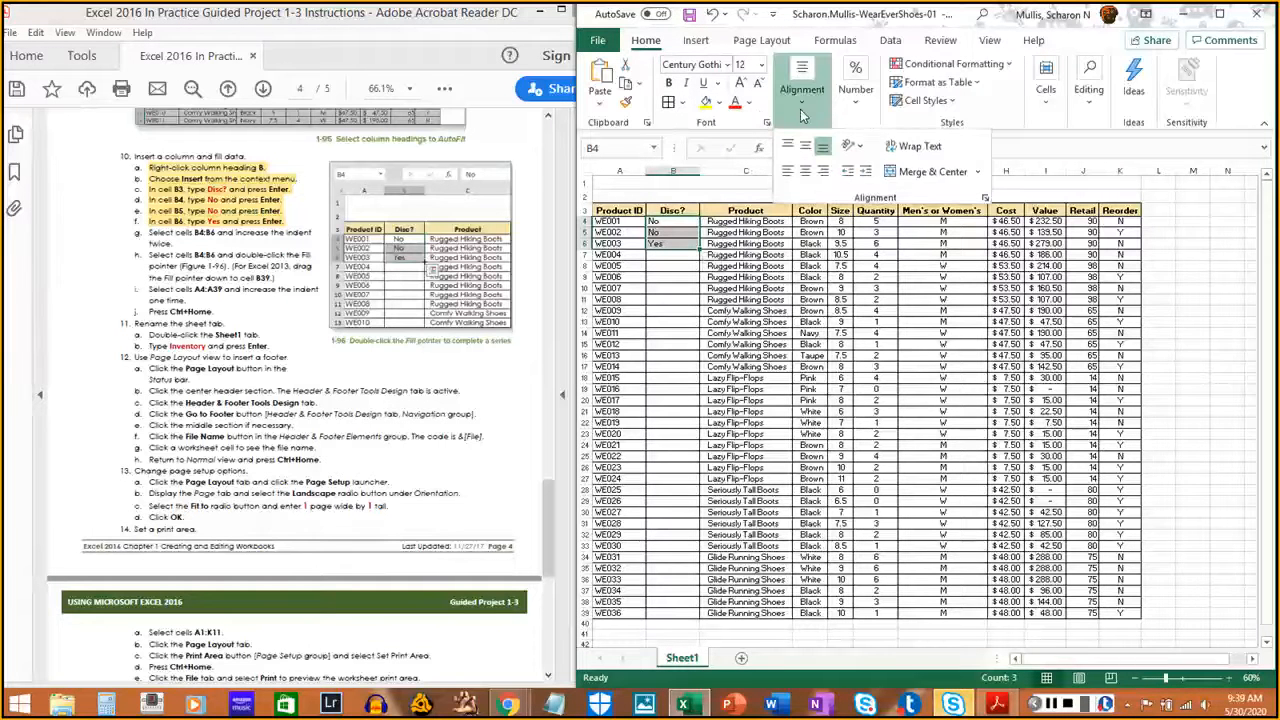
left_click(866, 172)
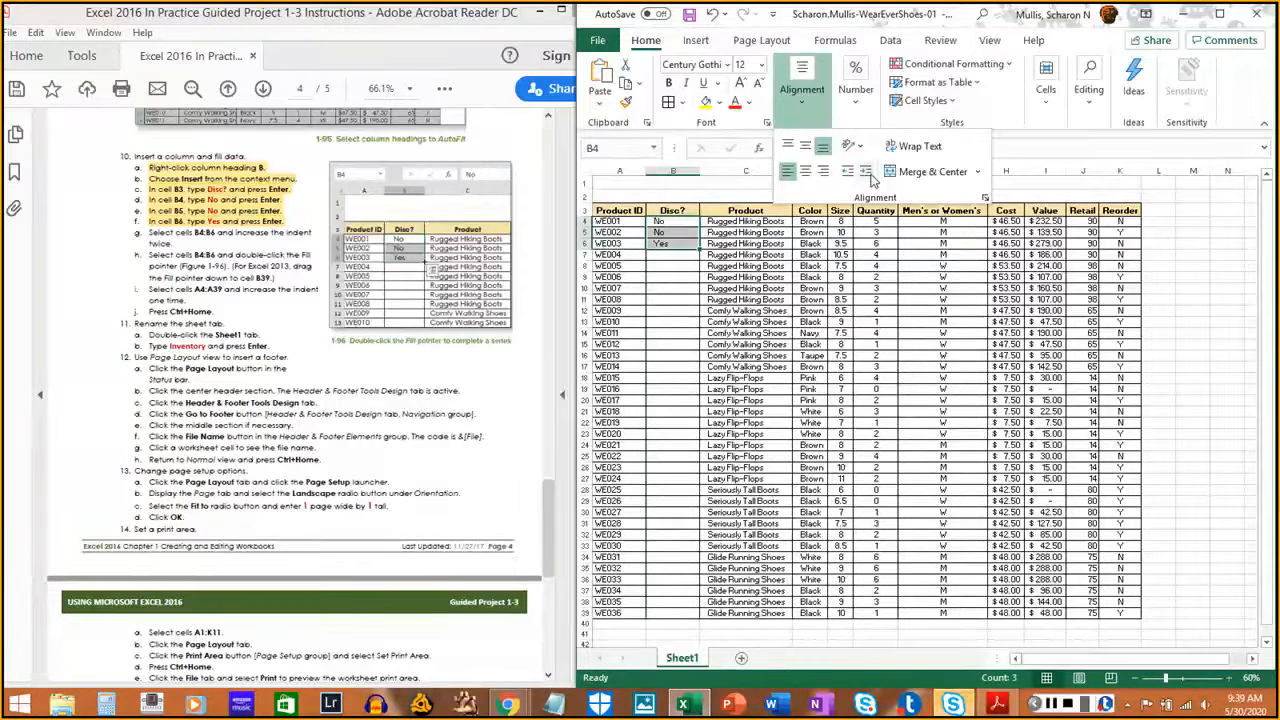
left_click(866, 172)
left_click(213, 249)
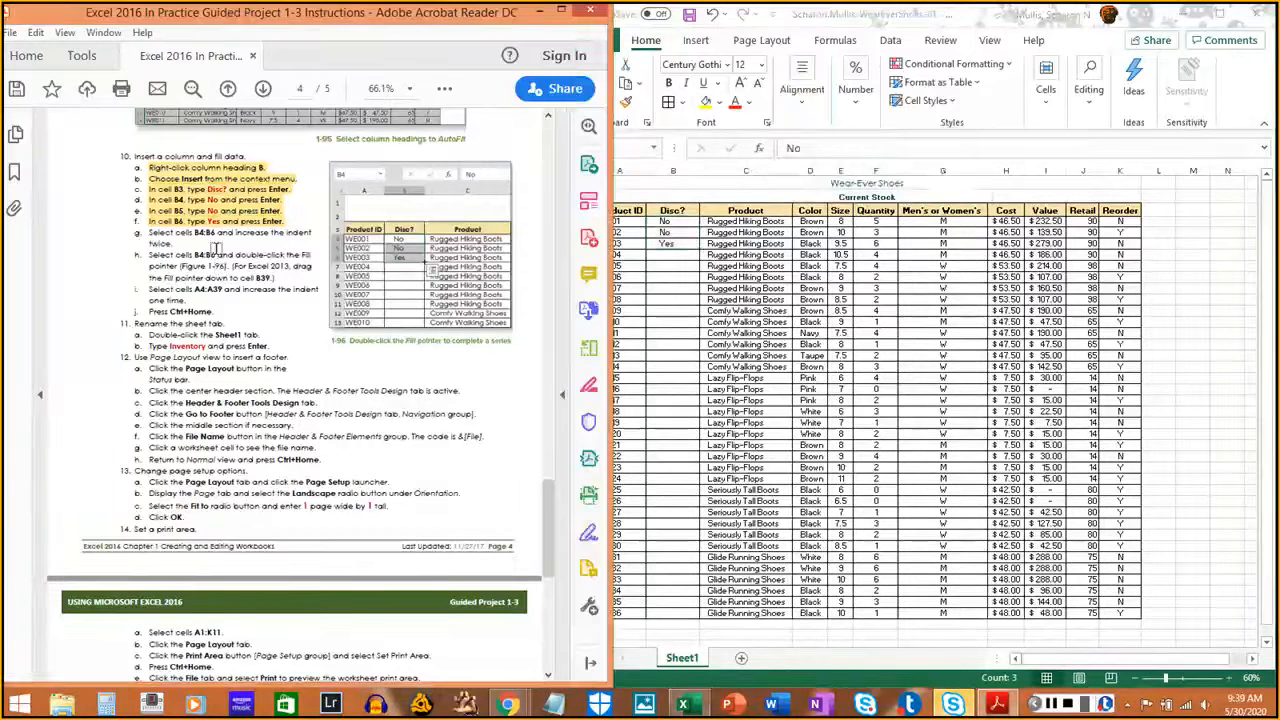
left_click_drag(145, 233, 170, 243)
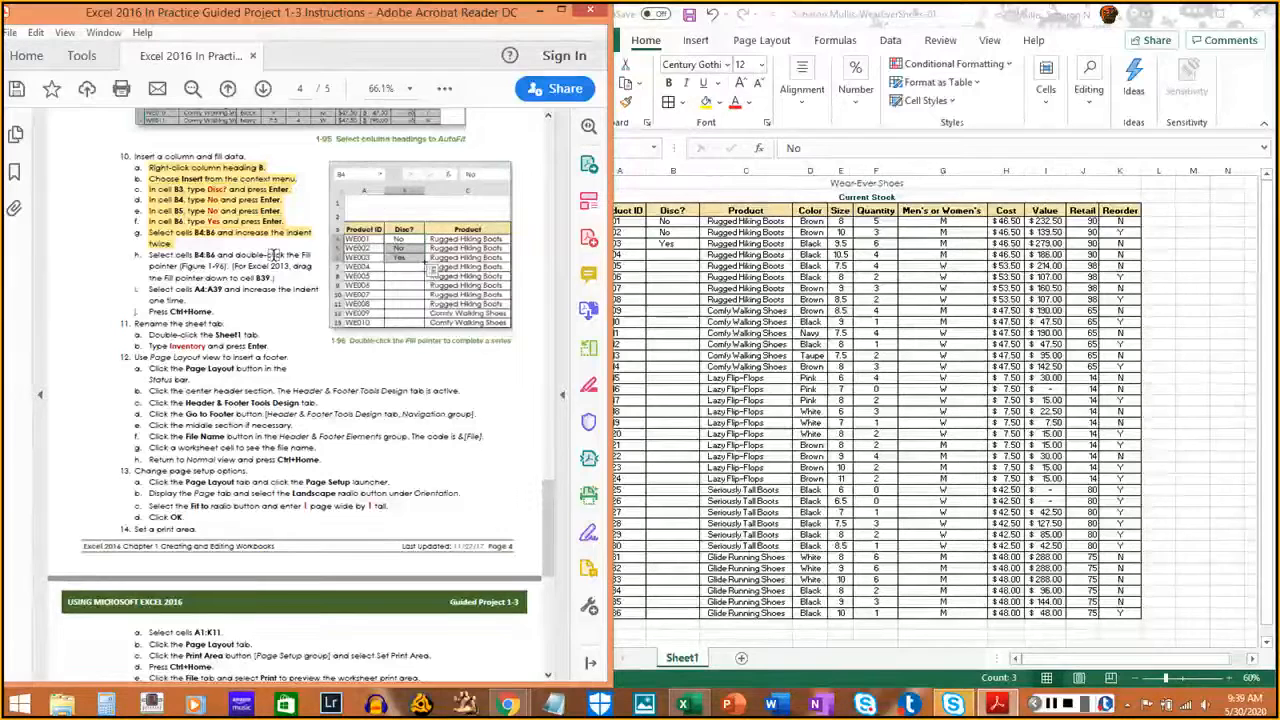
Fill the No, No, Yes pattern from B4:B6 down to cell B39 and highlight instruction 10h in the PDF
left_click(692, 248)
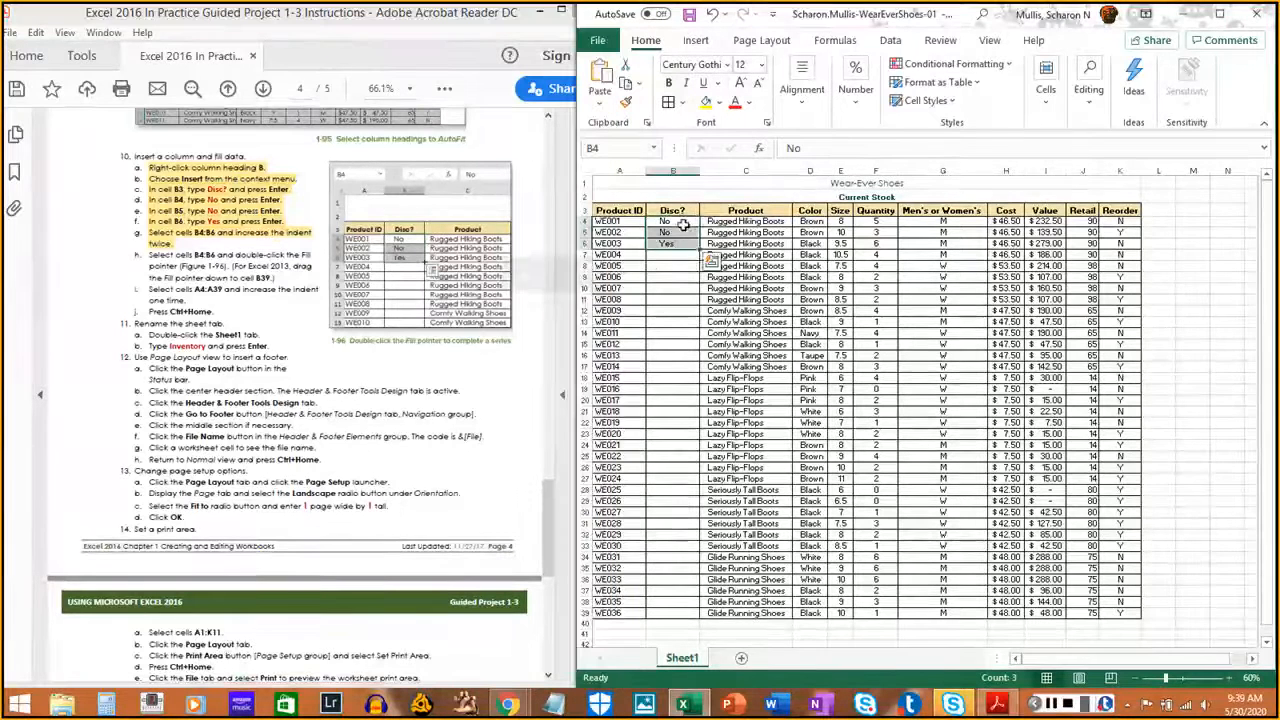
double_click(684, 245)
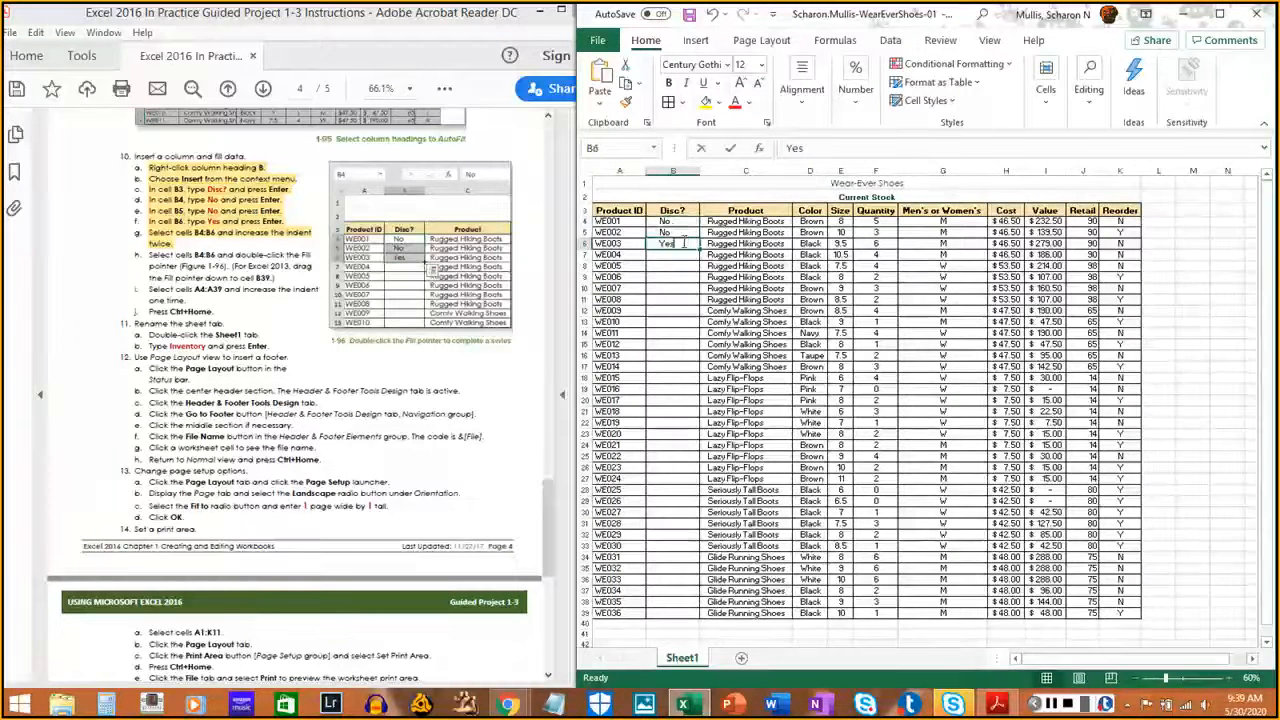
left_click_drag(673, 226, 672, 245)
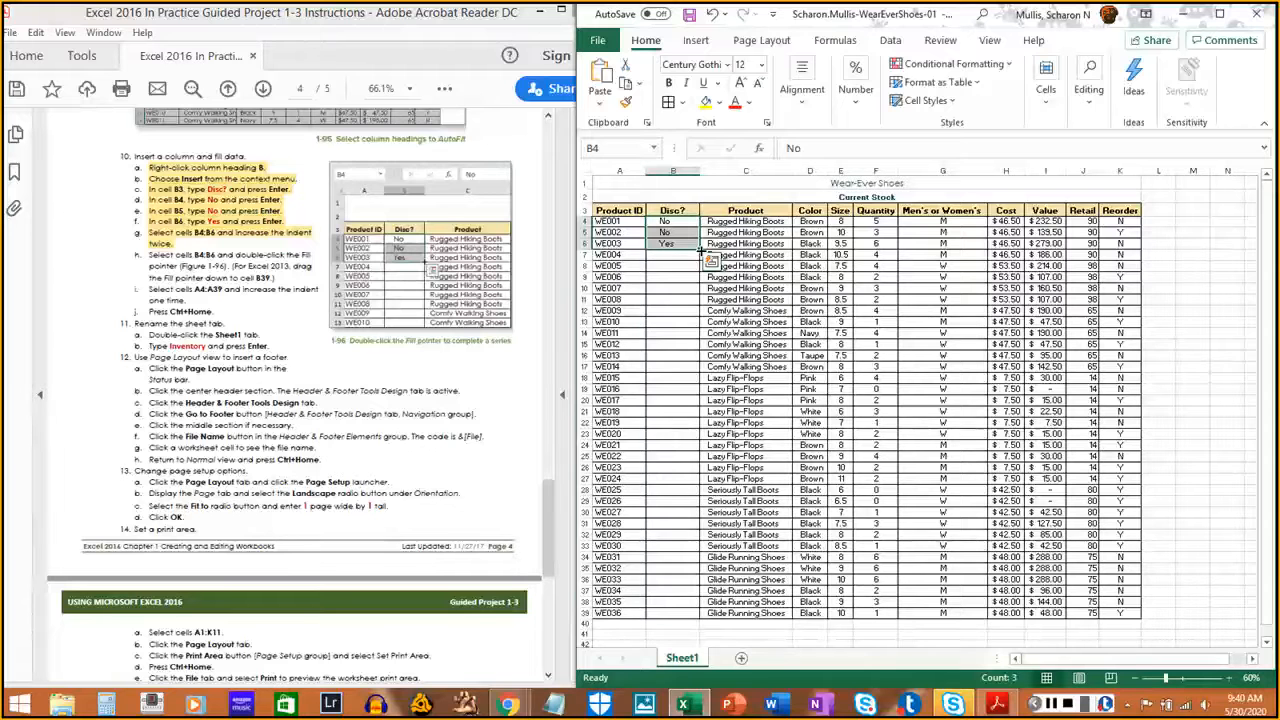
double_click(700, 251)
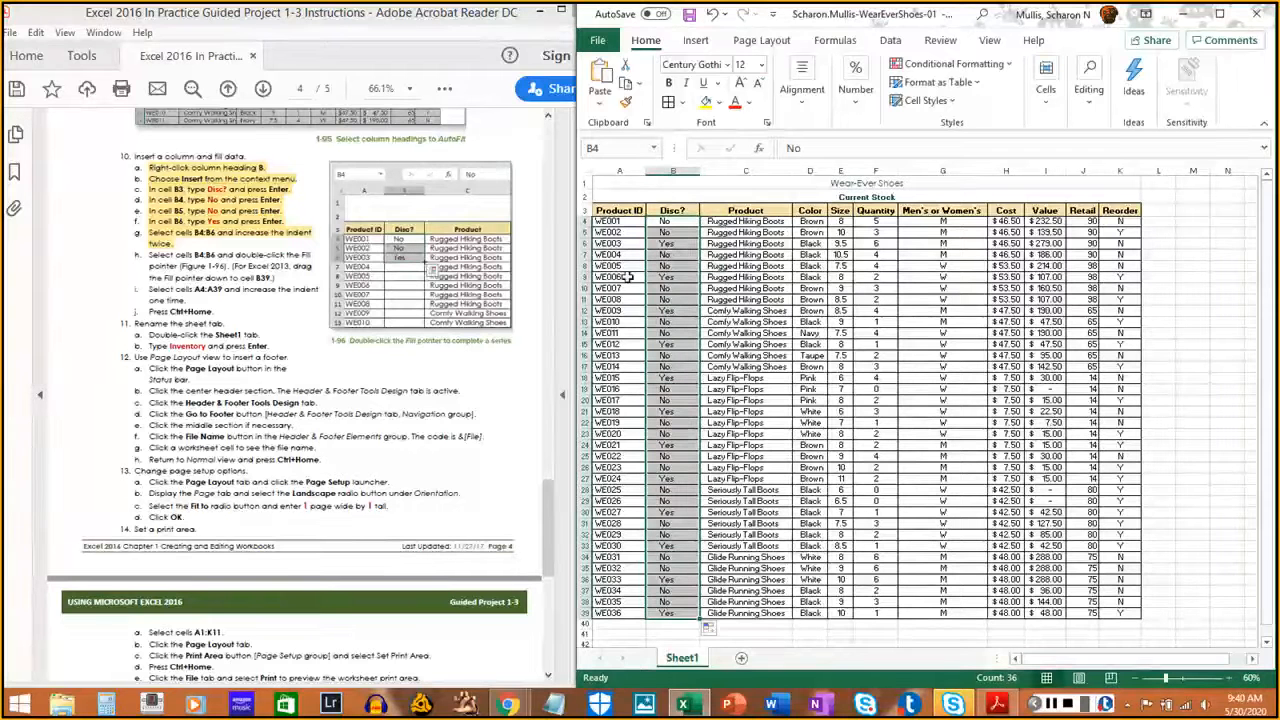
left_click(213, 270)
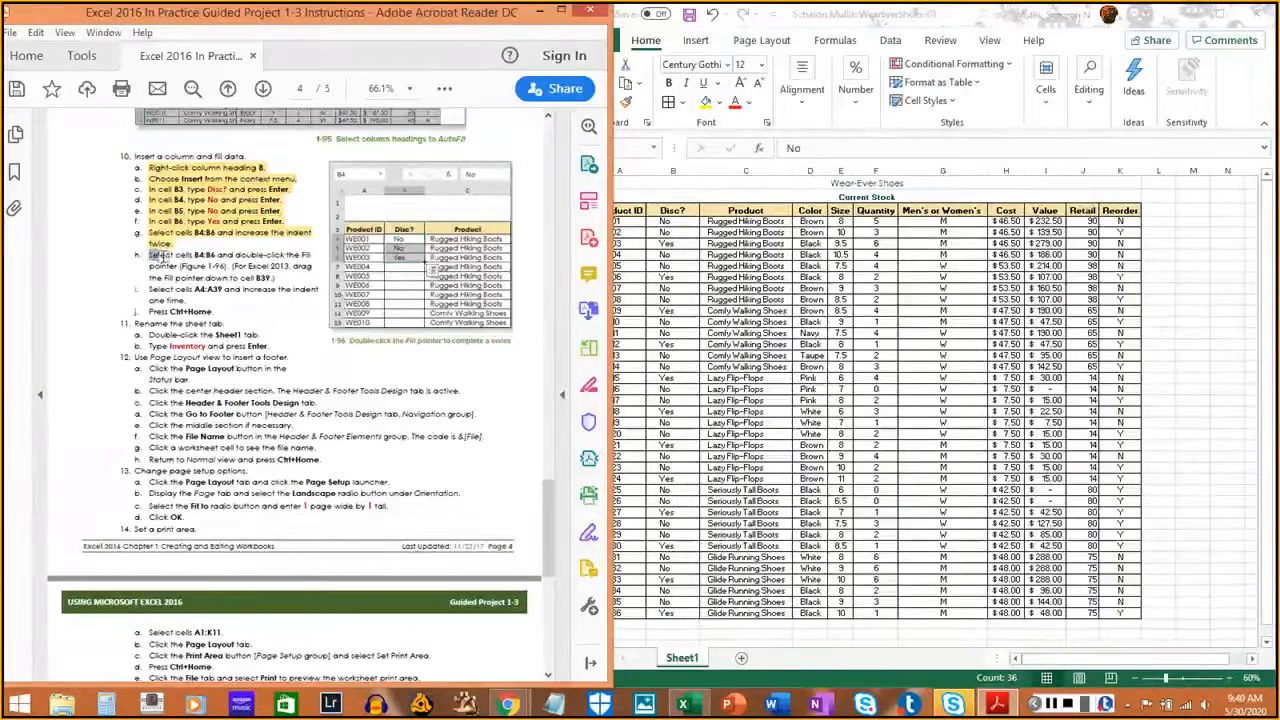
left_click_drag(148, 255, 274, 281)
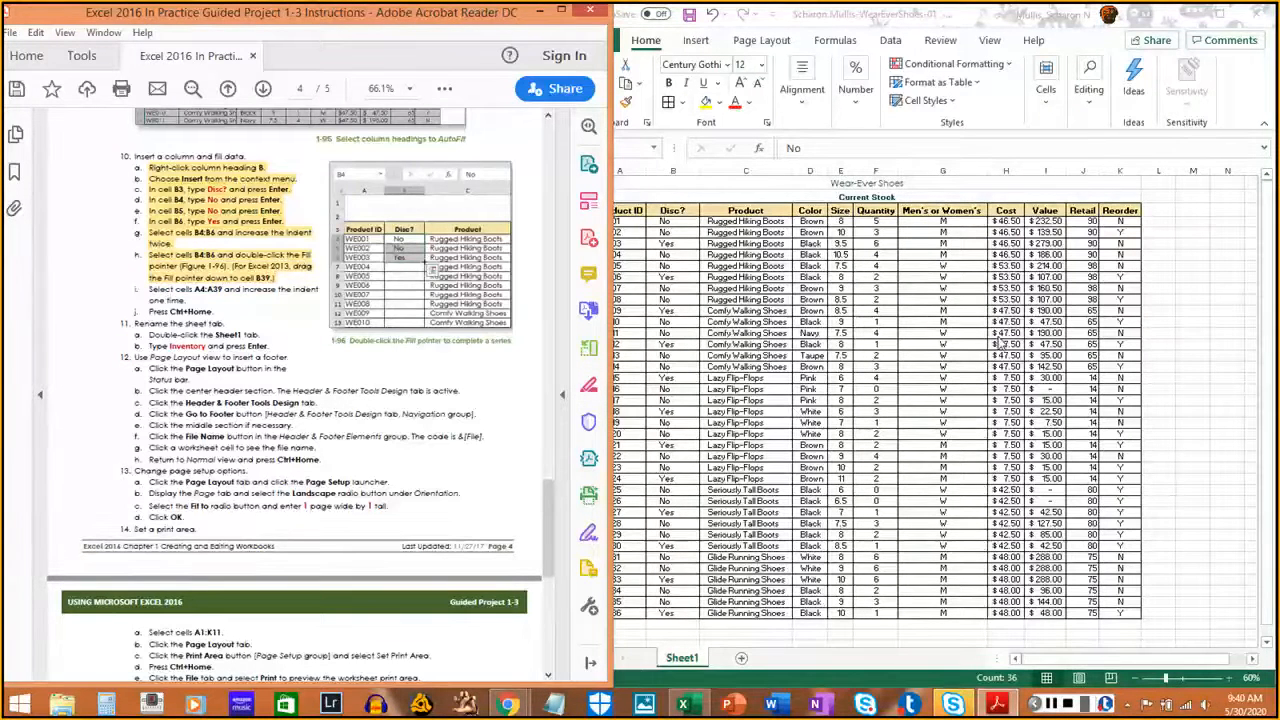
left_click(1050, 708)
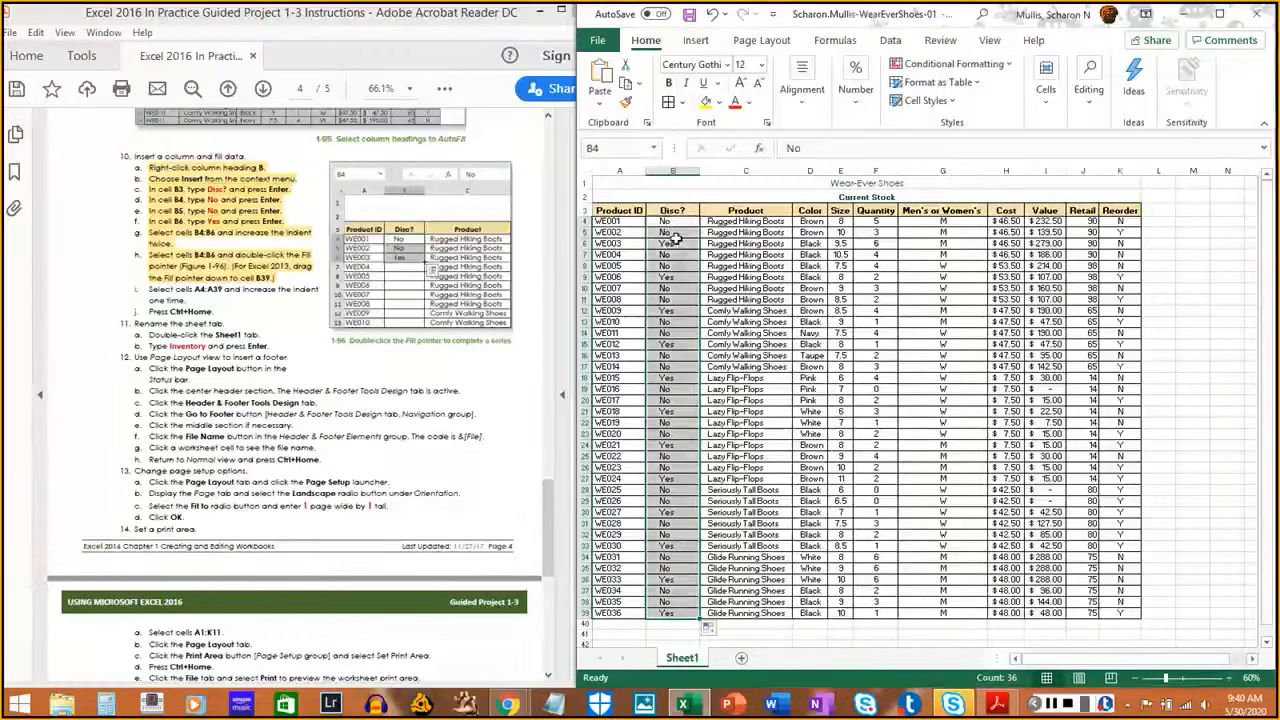
left_click(672, 224)
mouse_move(675, 222)
left_mouse_down()
mouse_move(674, 256)
mouse_move(673, 245)
left_mouse_up()
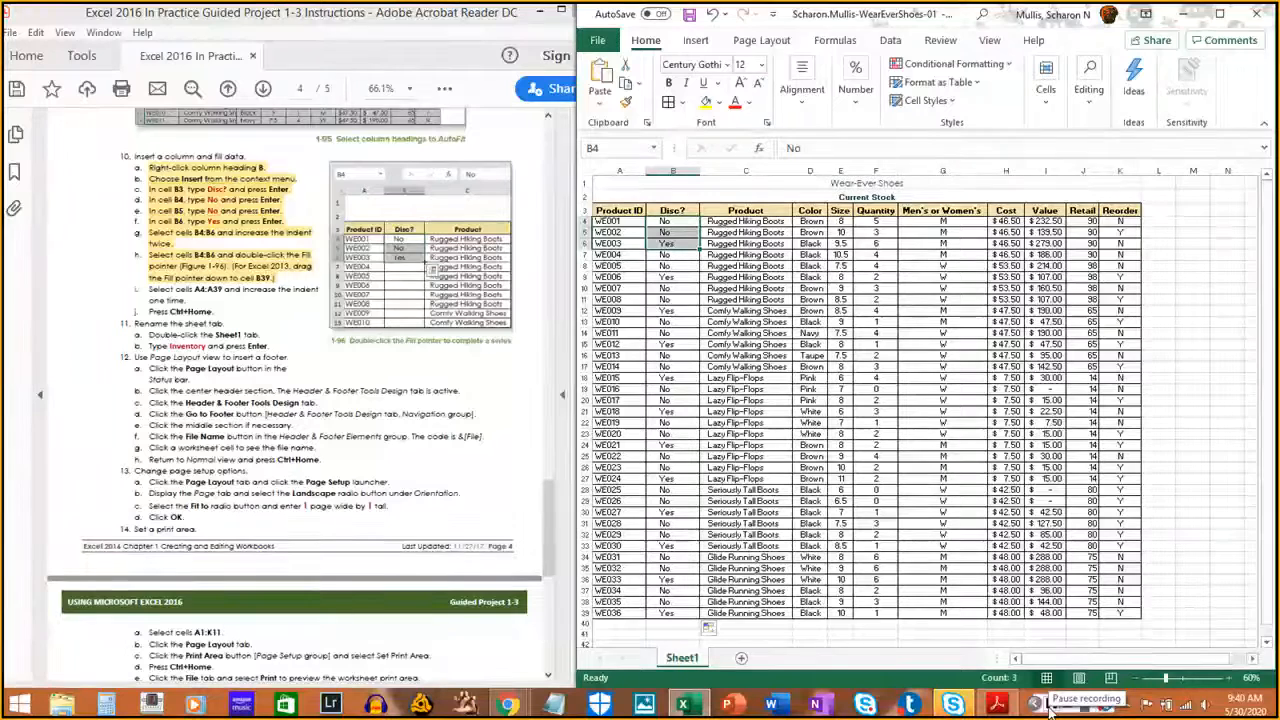
Highlight instruction 10i in the PDF, return to cell A1 in the worksheet, and highlight instruction 10j
left_click(152, 289)
left_click_drag(152, 289, 186, 302)
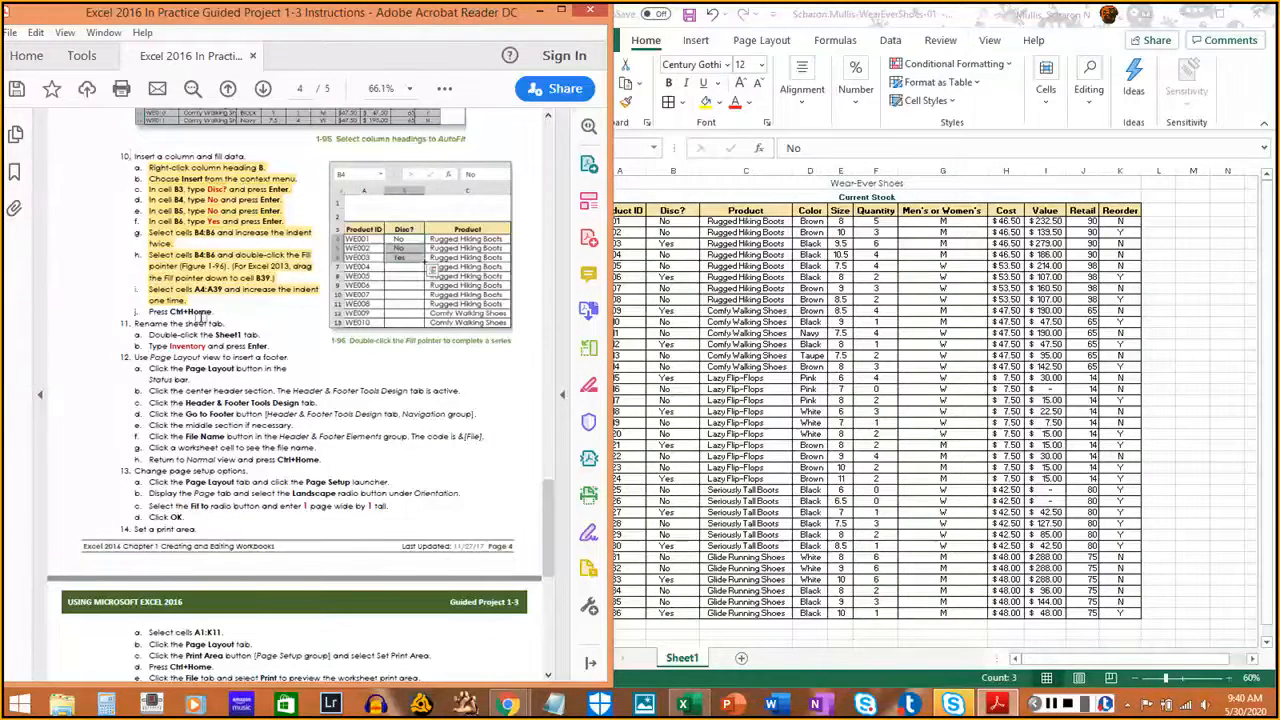
left_click(796, 390)
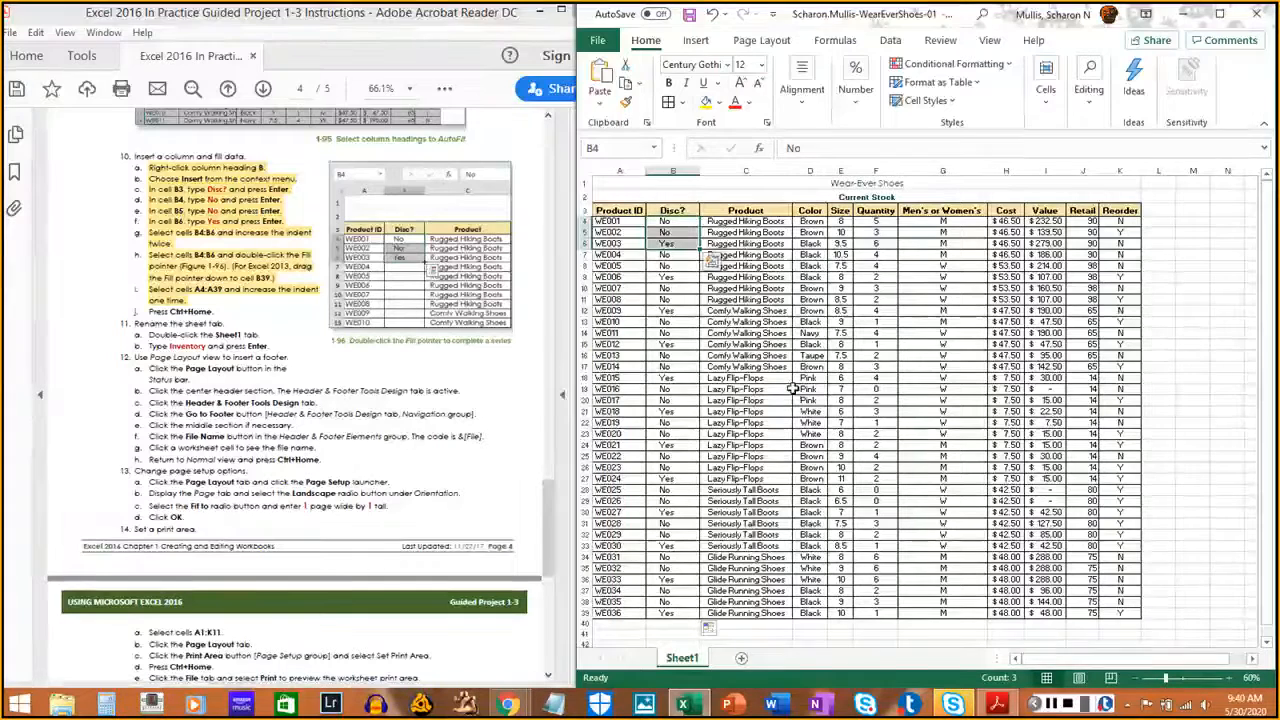
key("ctrl+Home")
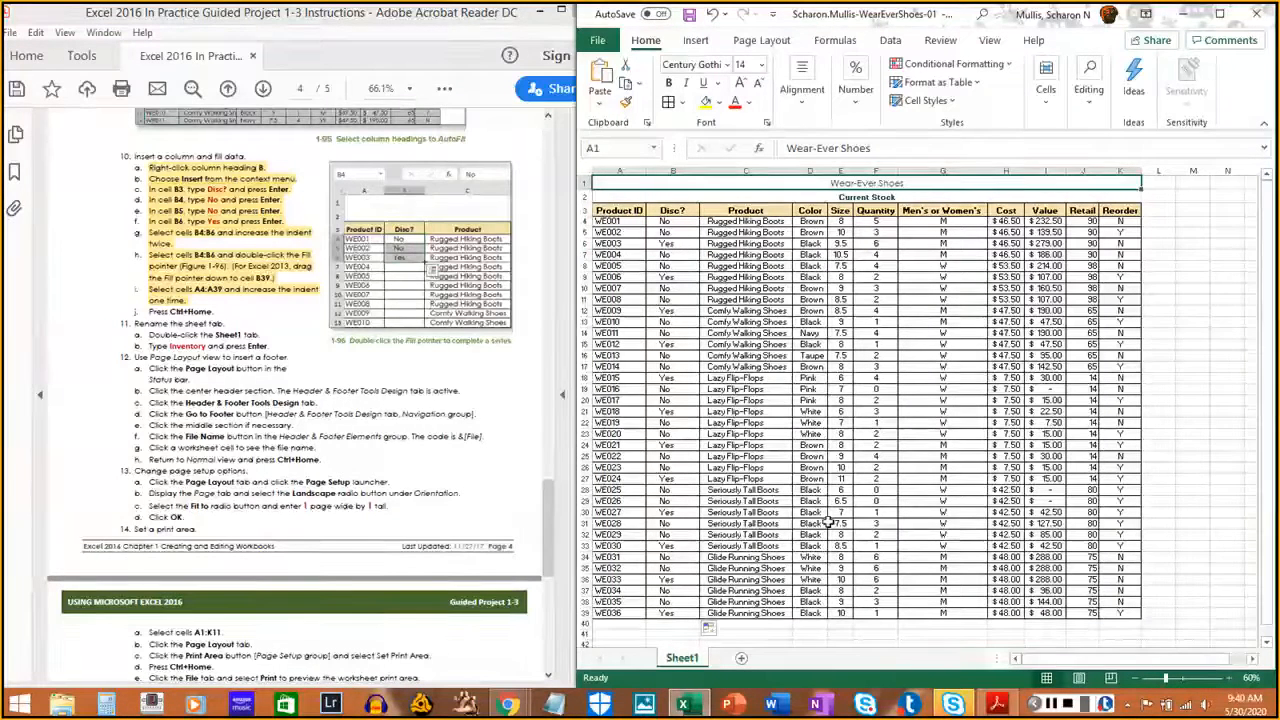
left_click(150, 311)
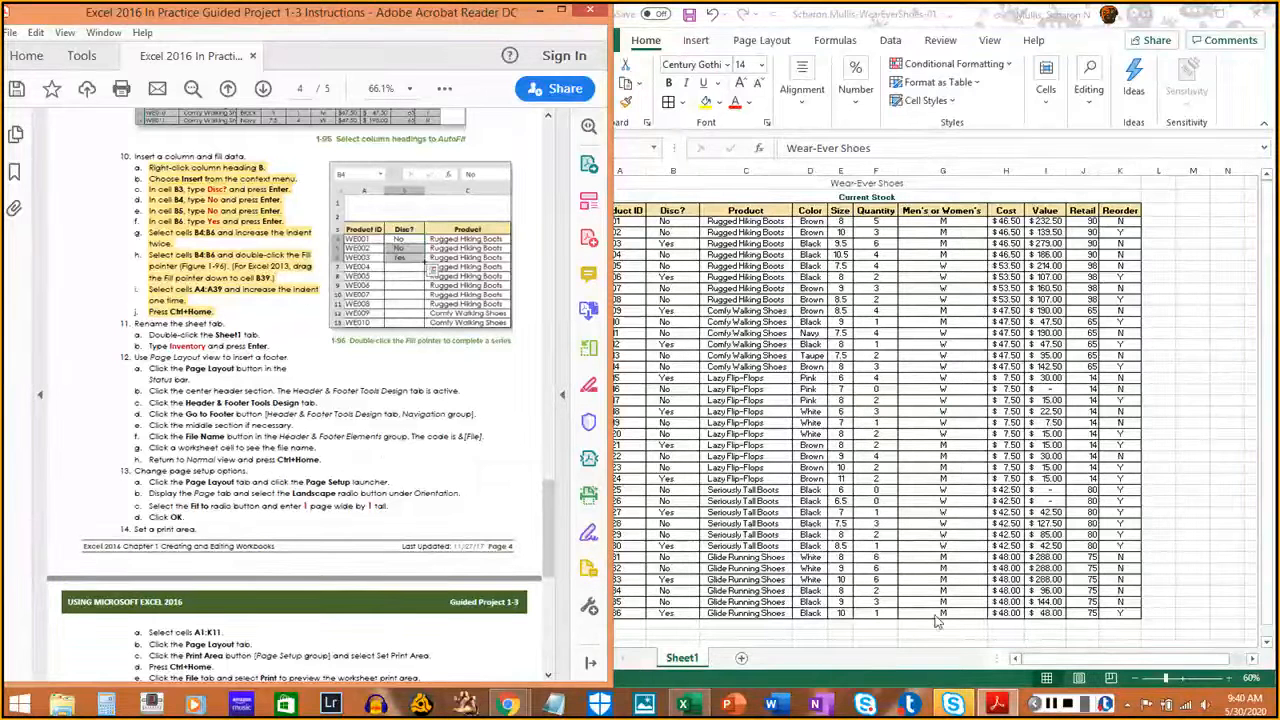
Undo the highlights on instructions 10i and 10j in the PDF
left_click(1052, 706)
left_click(1052, 706)
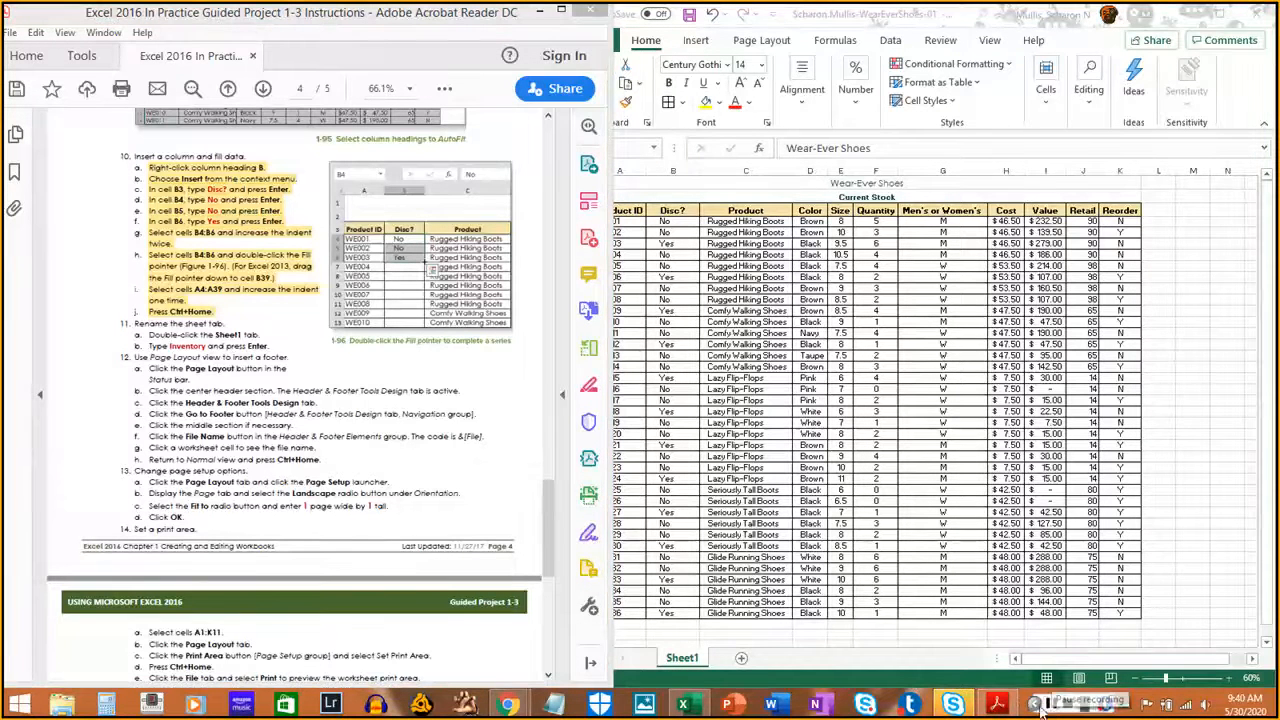
left_click(753, 241)
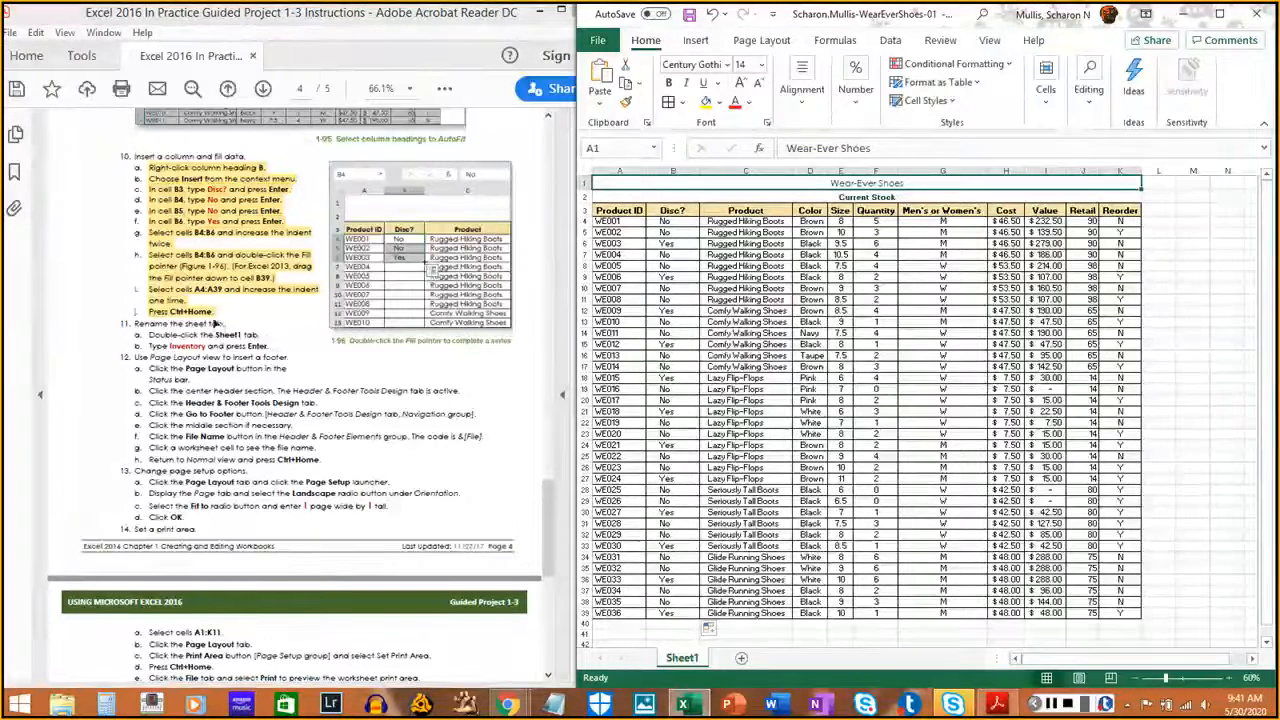
left_click(283, 313)
key("ctrl+z")
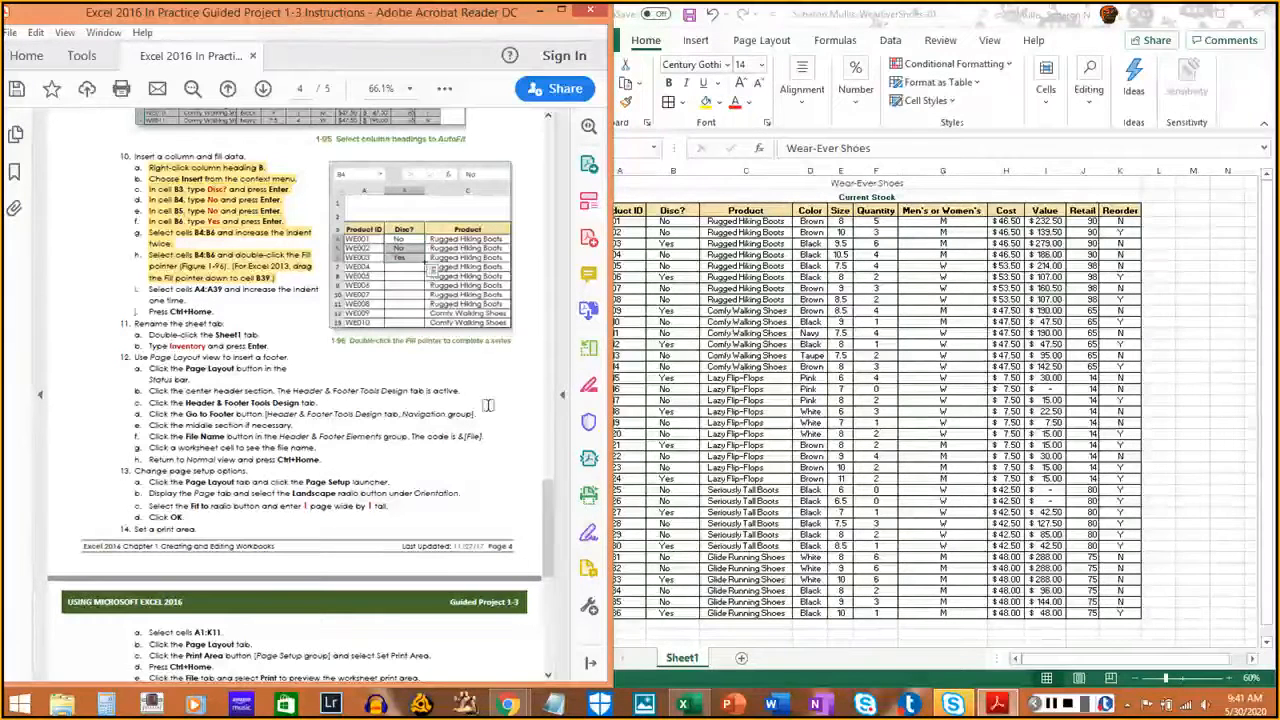
Increase the indent of cells A3:A39 once and highlight instruction 10i in the PDF
left_click(768, 205)
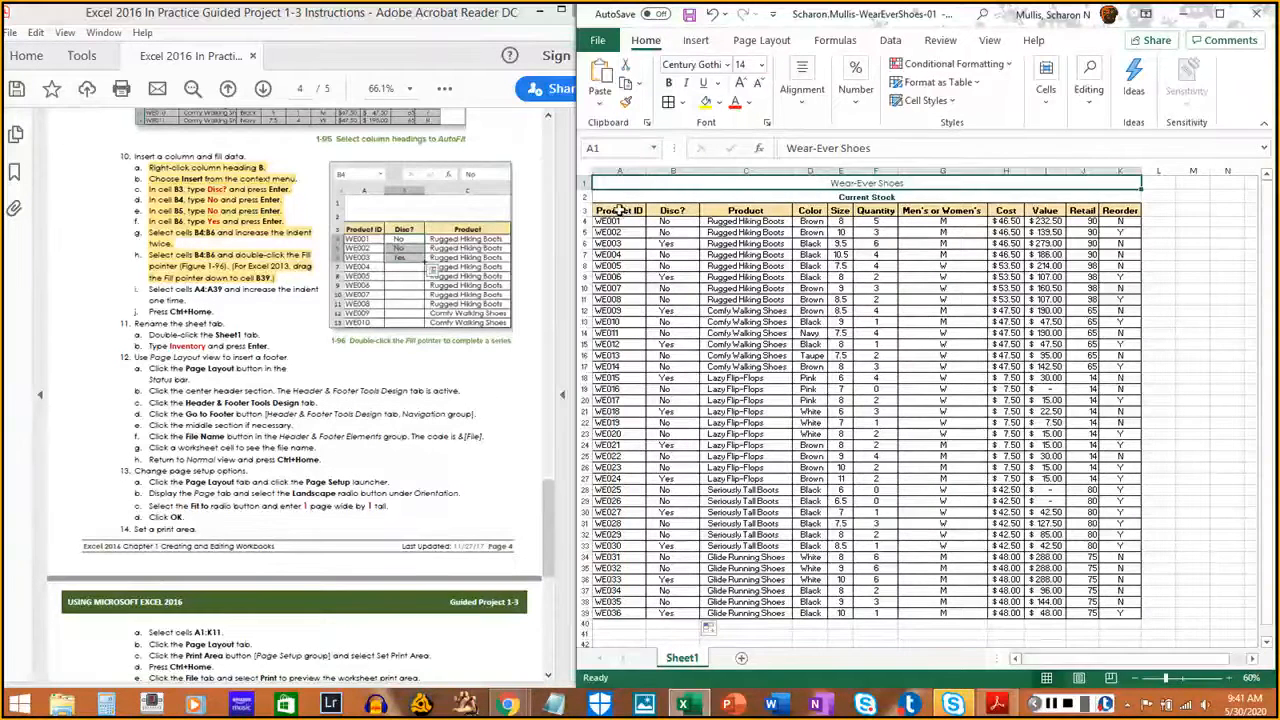
left_click_drag(608, 210, 620, 613)
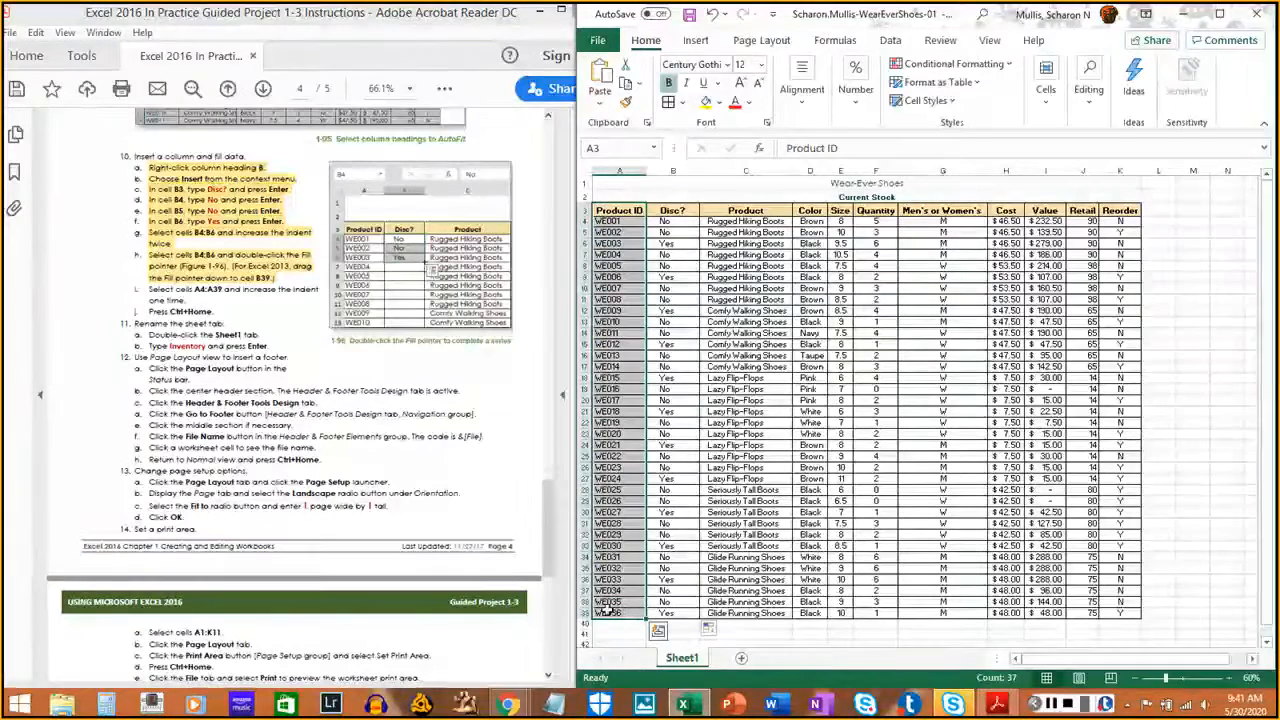
left_click(801, 100)
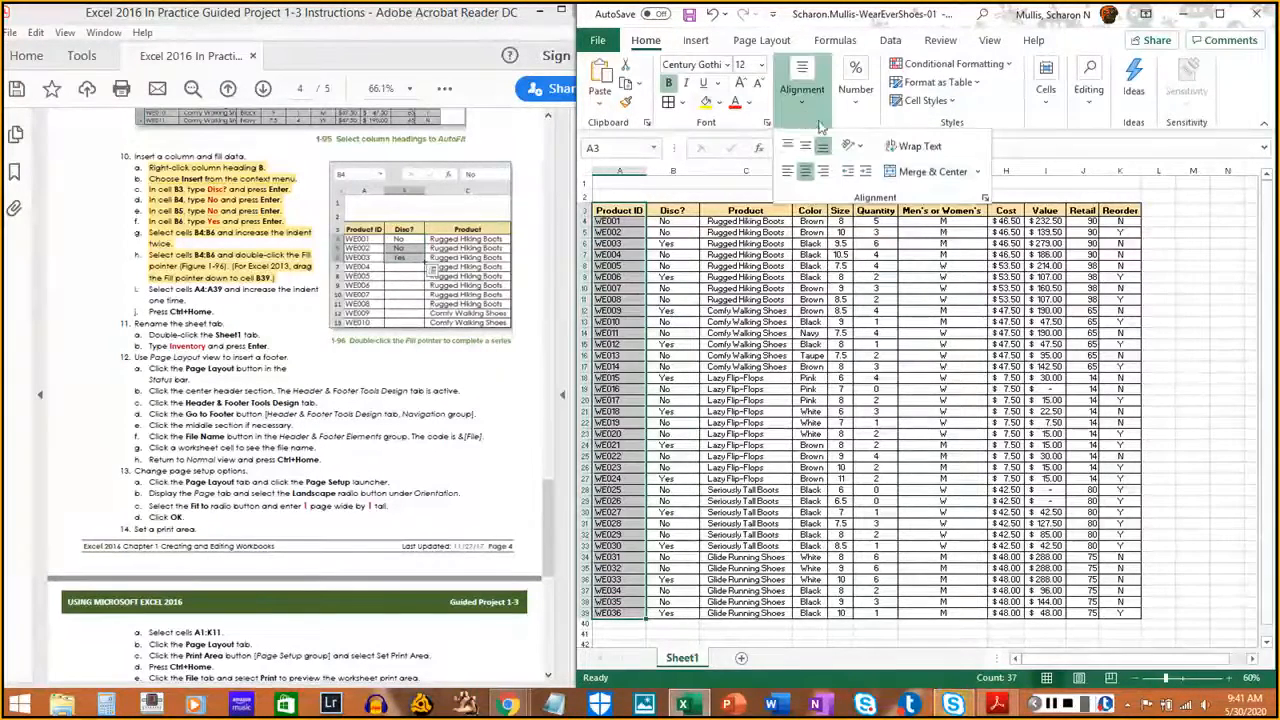
left_click(866, 174)
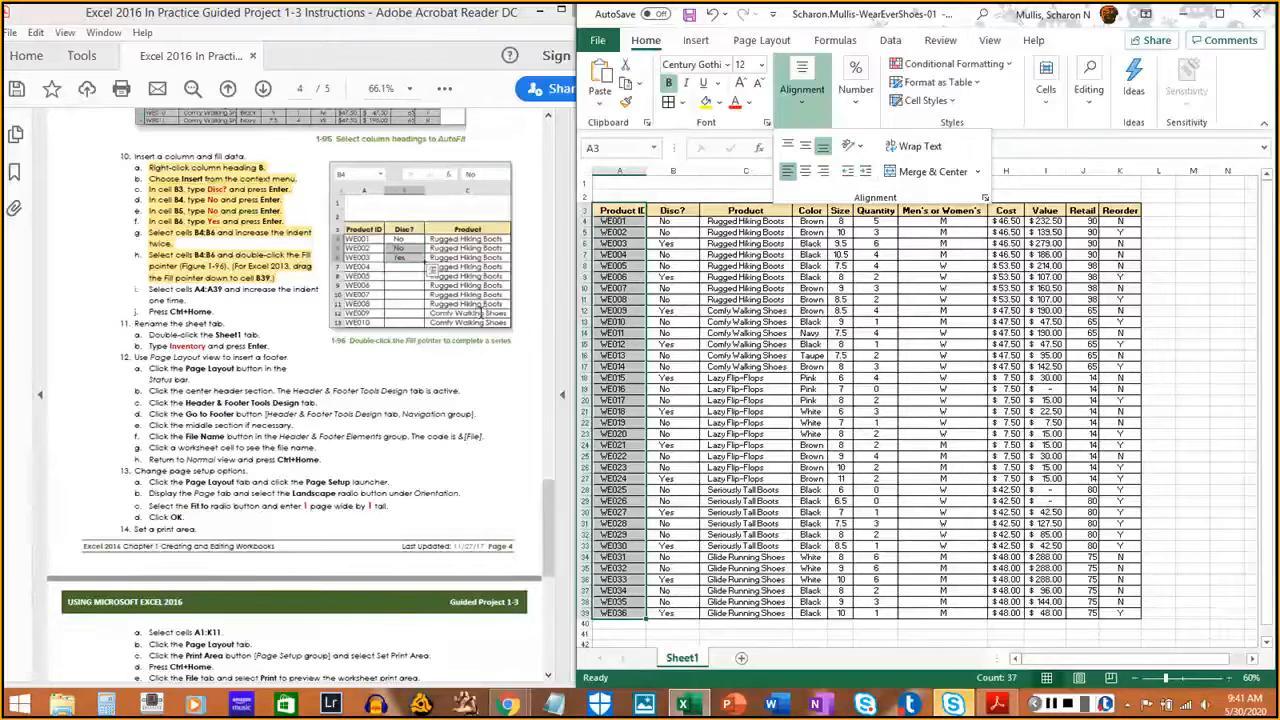
left_click(200, 296)
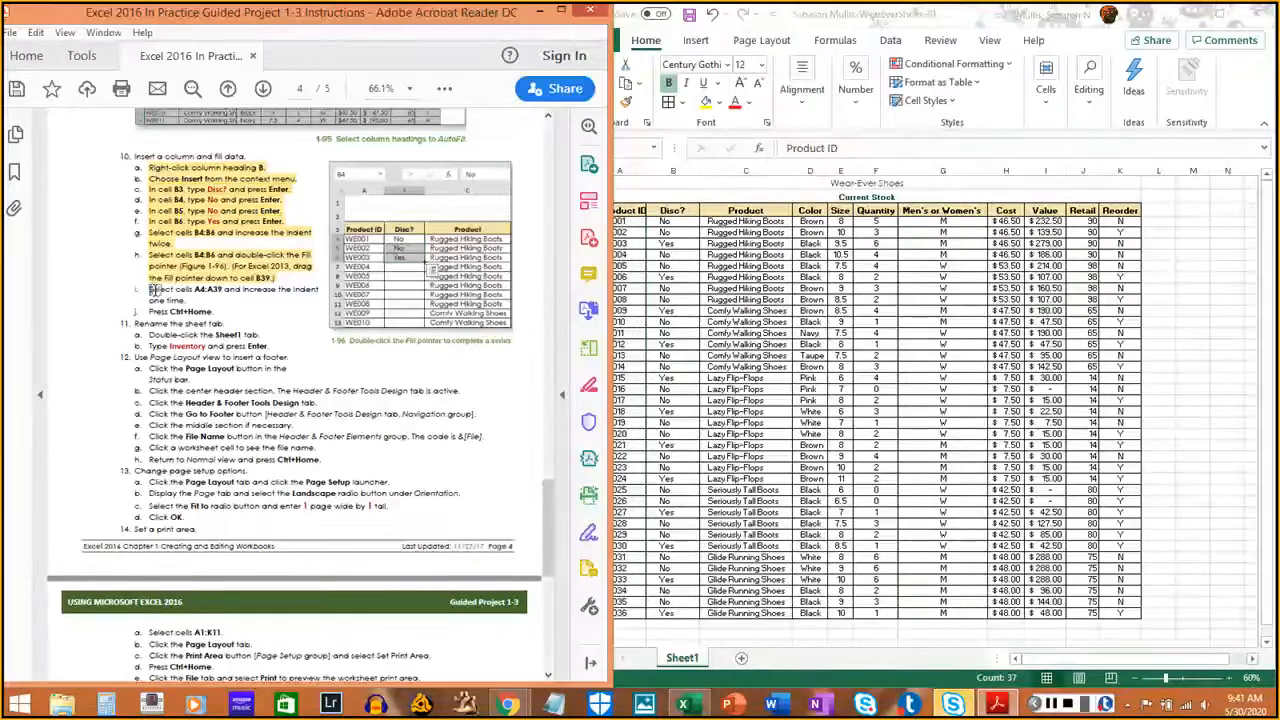
left_click_drag(152, 290, 190, 301)
Return to cell A1 in the worksheet and highlight instruction 10j and the step 10 heading in the PDF
left_click(770, 284)
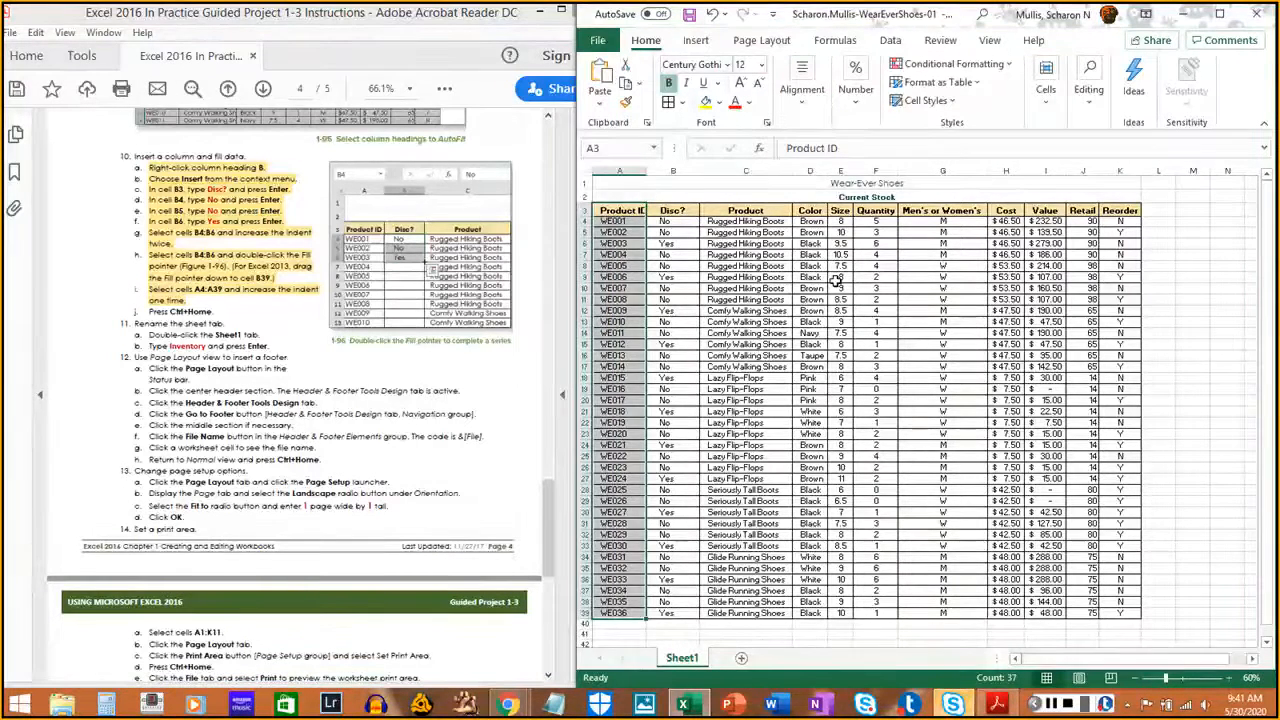
key("ctrl+Home")
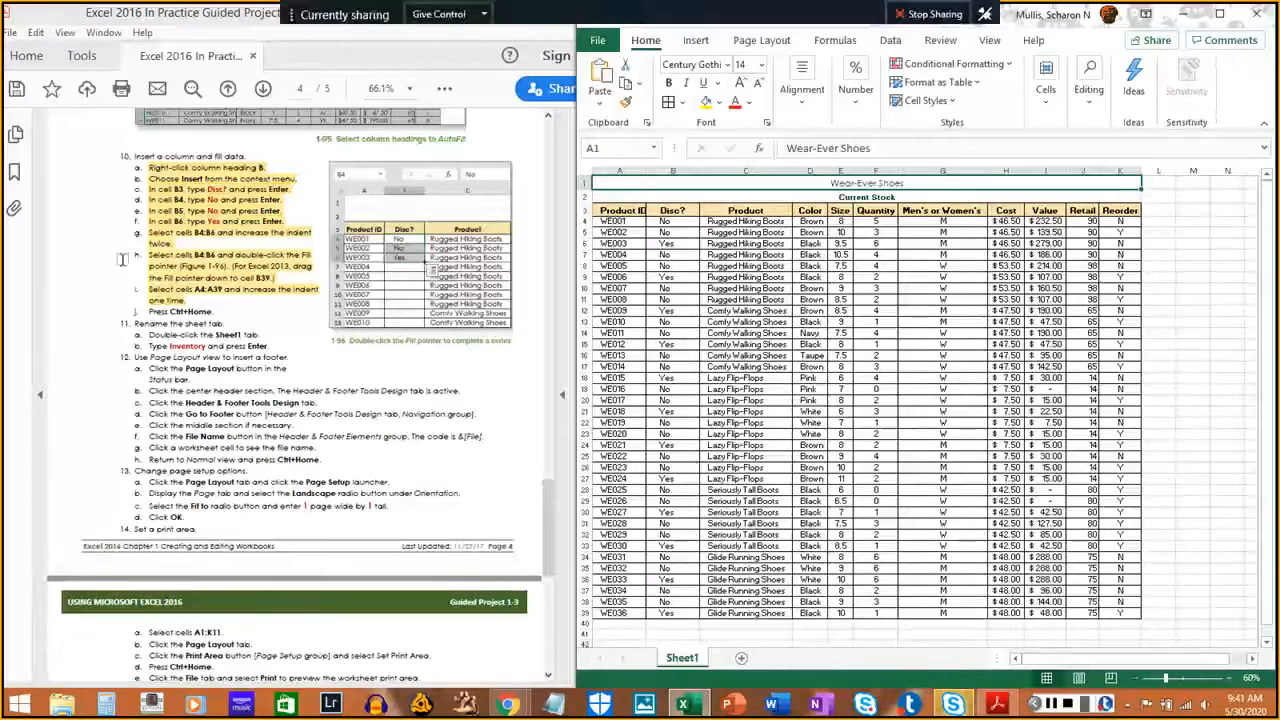
left_click(153, 312)
left_click_drag(150, 312, 215, 314)
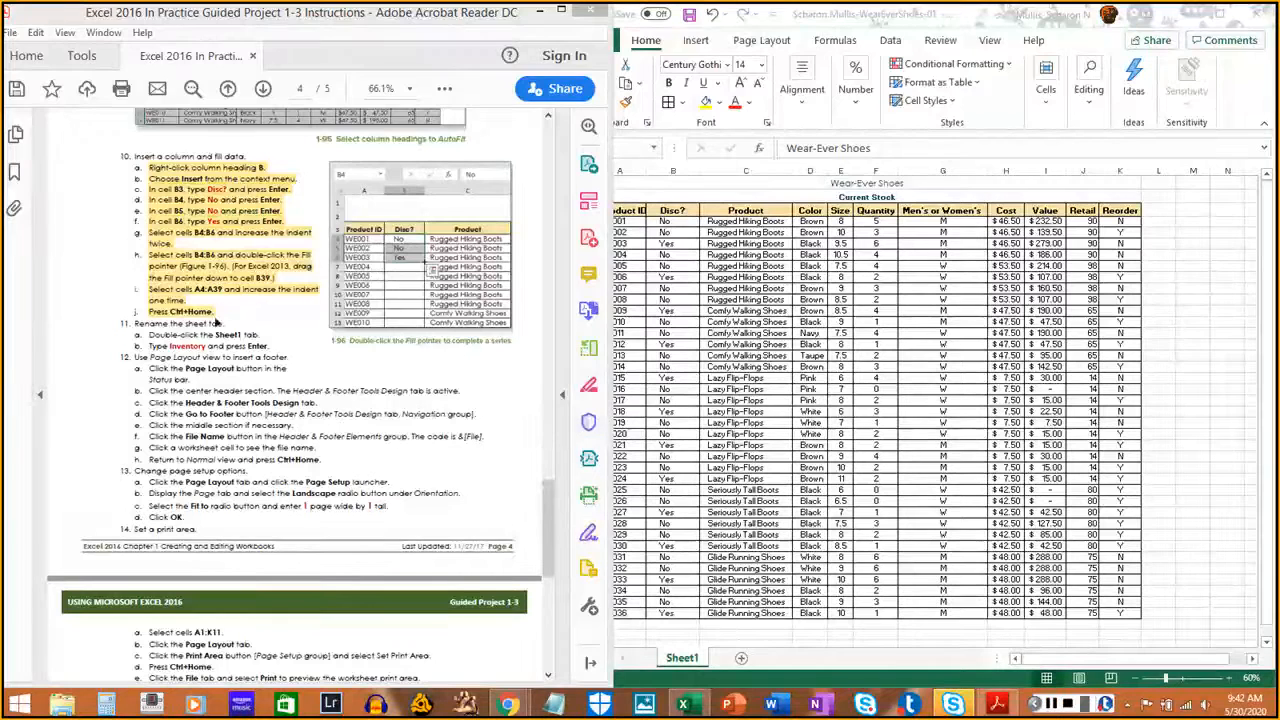
left_click_drag(137, 157, 241, 158)
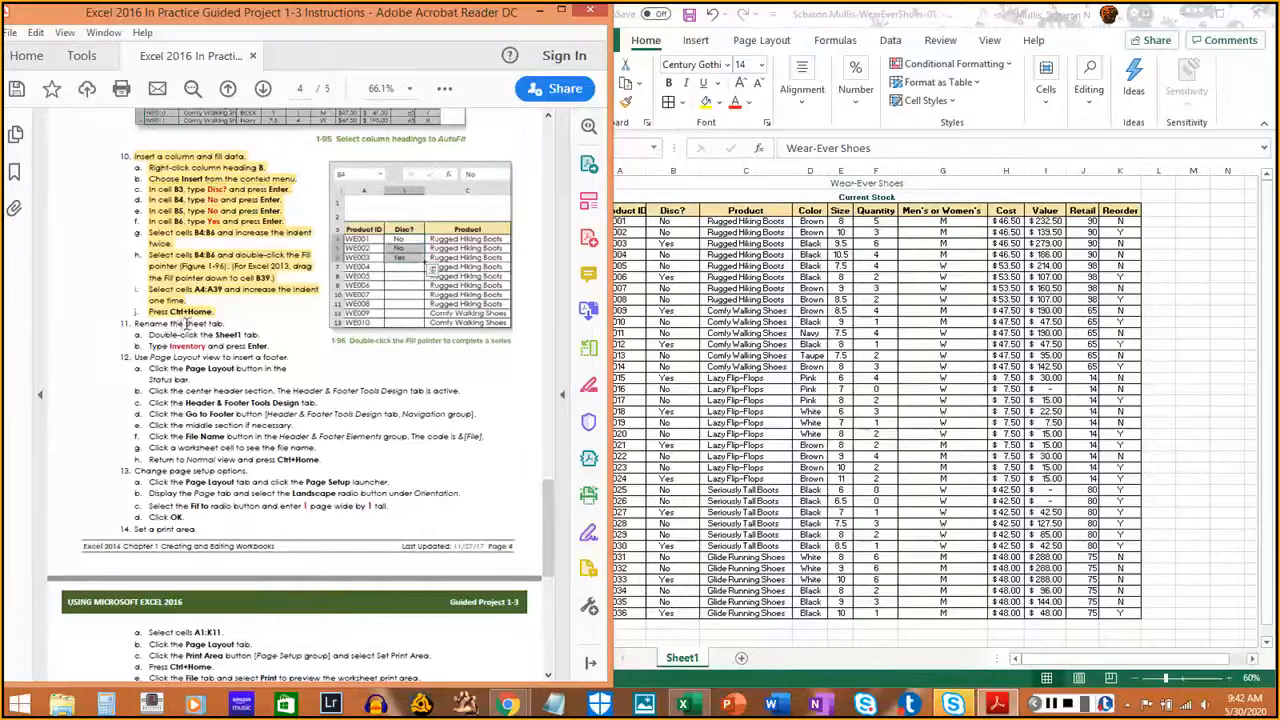
Rename the Sheet1 worksheet as Inventory
scroll(203, 335, "down", 1)
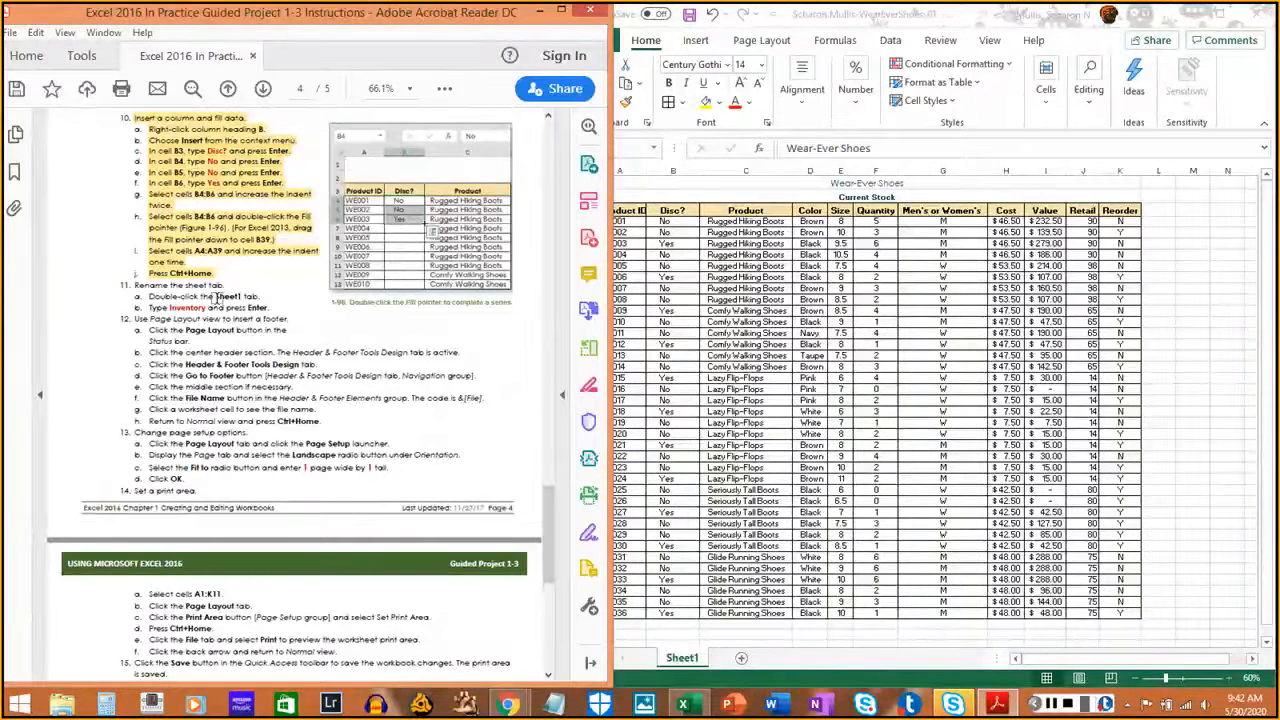
left_click(692, 657)
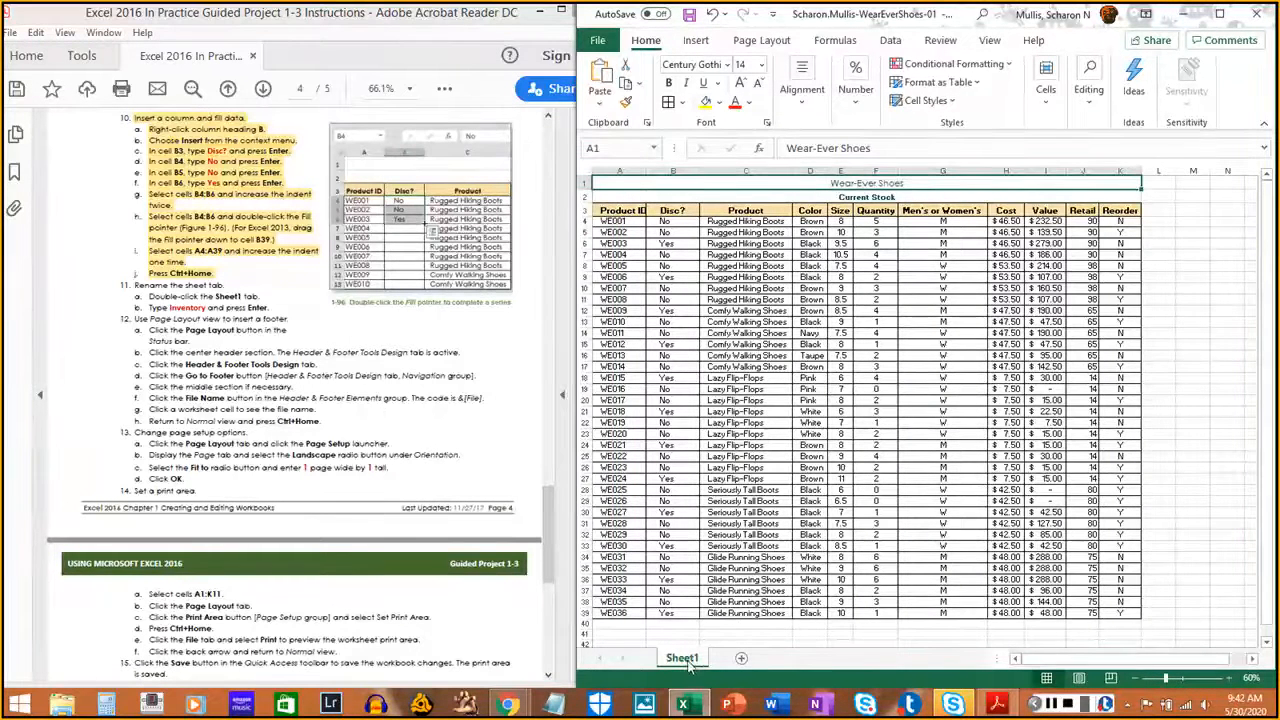
double_click(684, 660)
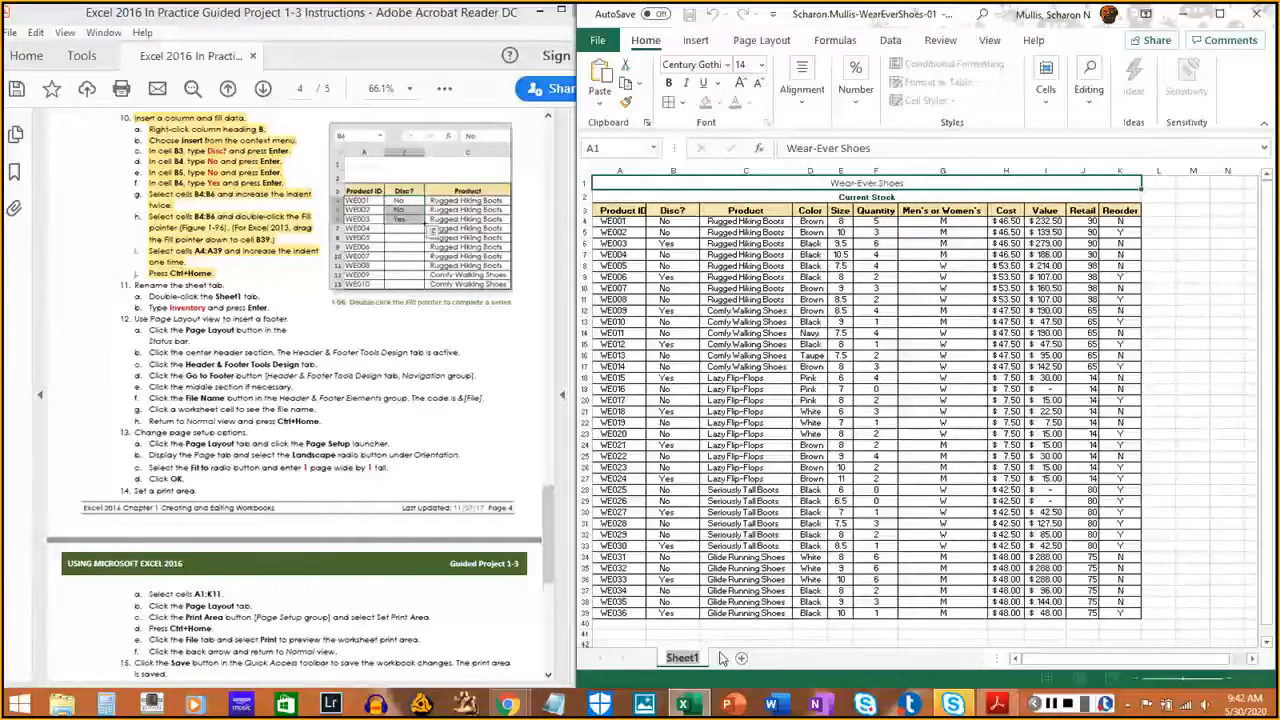
type("Inventory")
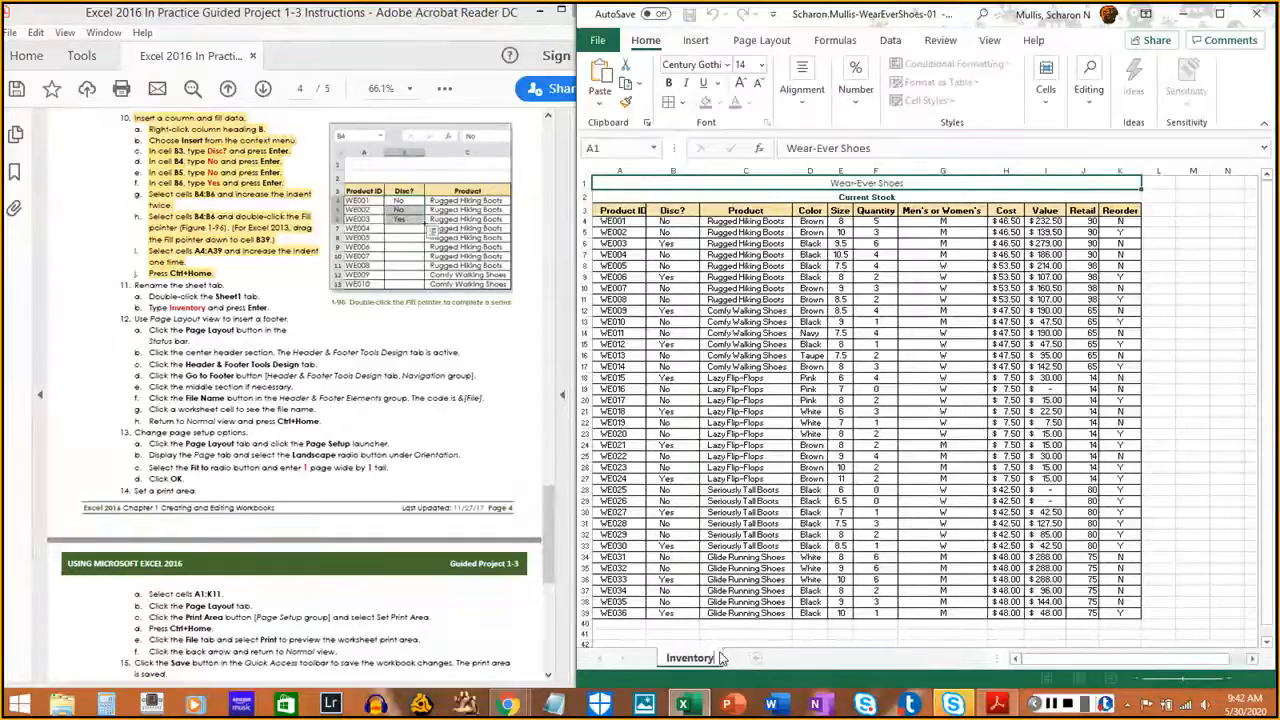
key("Return")
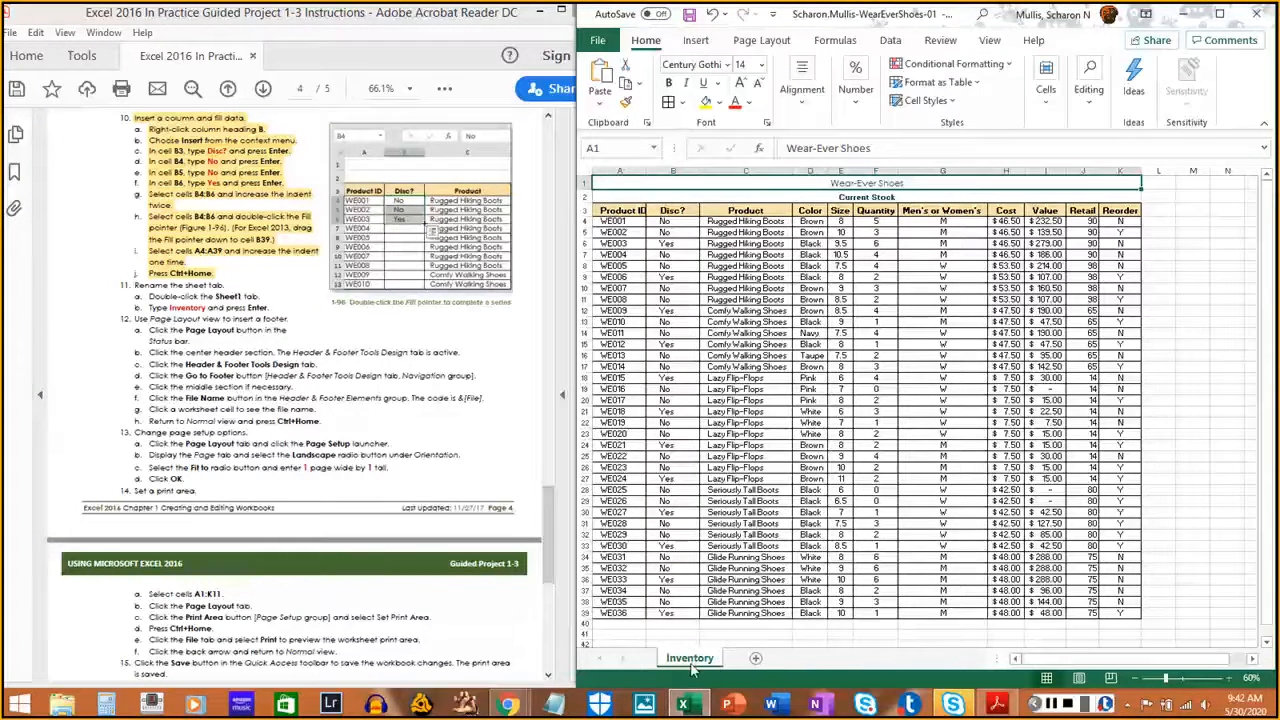
Highlight instructions 11a and 11b and the step 11 heading in the PDF
left_click_drag(147, 297, 262, 297)
left_click_drag(150, 307, 268, 308)
left_click_drag(130, 284, 226, 285)
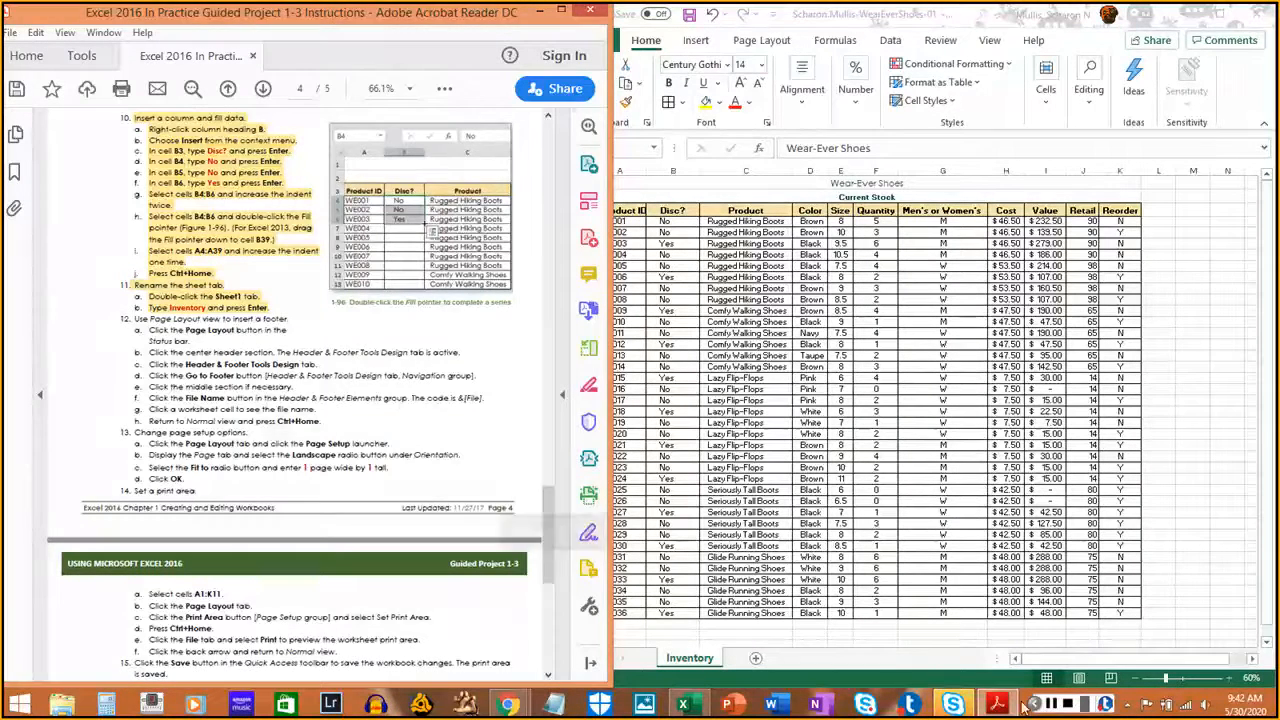
Switch the Inventory worksheet to Page Layout view and highlight instruction 12a in the PDF
scroll(491, 482, "down", 3)
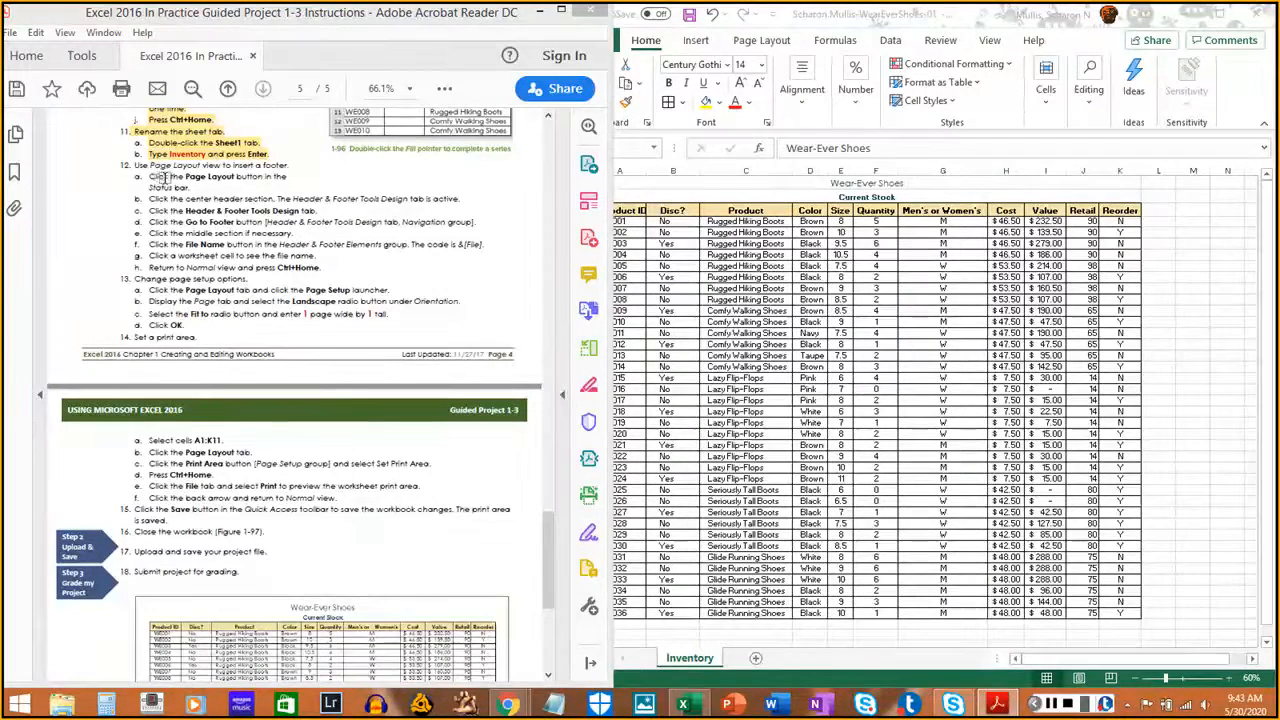
left_click(817, 97)
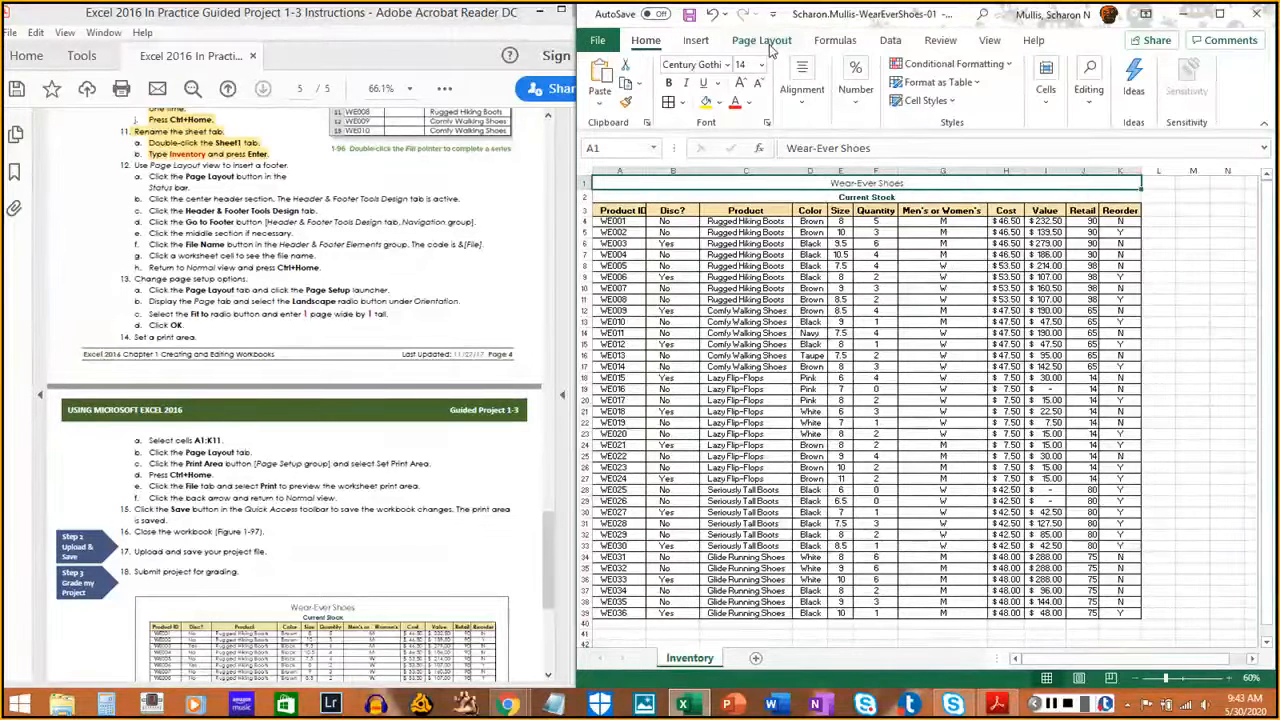
left_click(1049, 705)
left_click(965, 684)
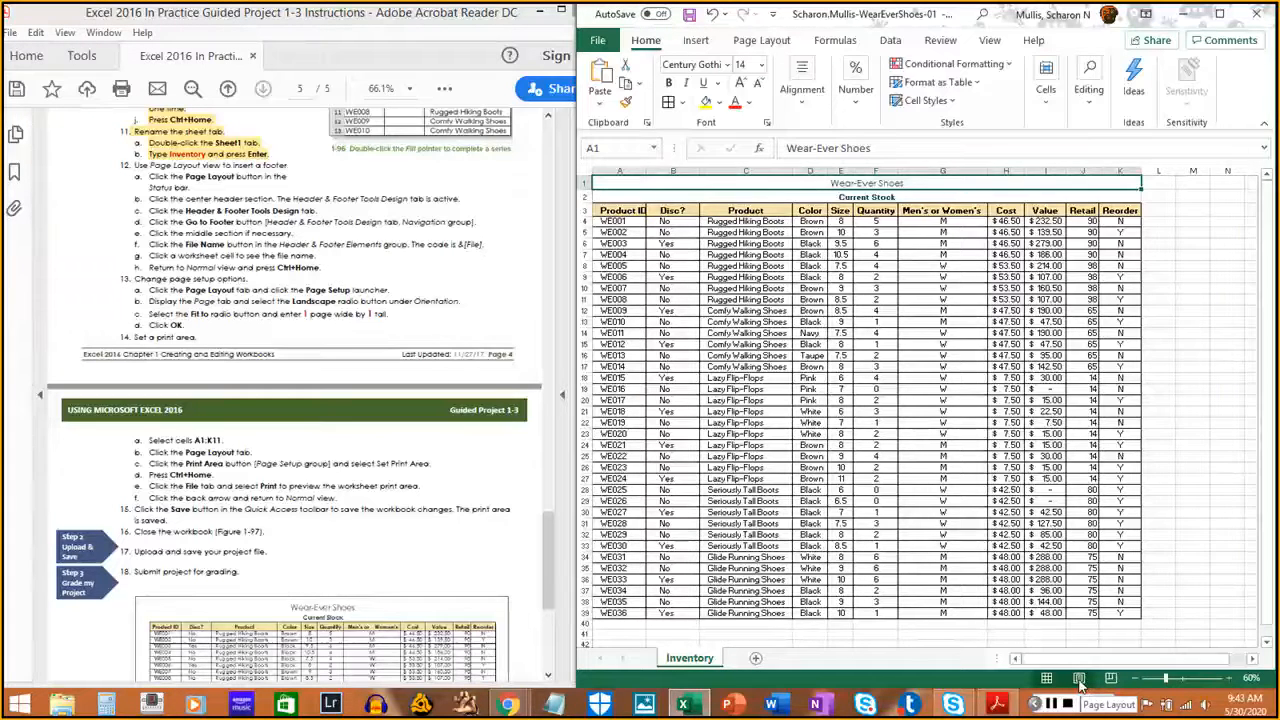
left_click(1079, 680)
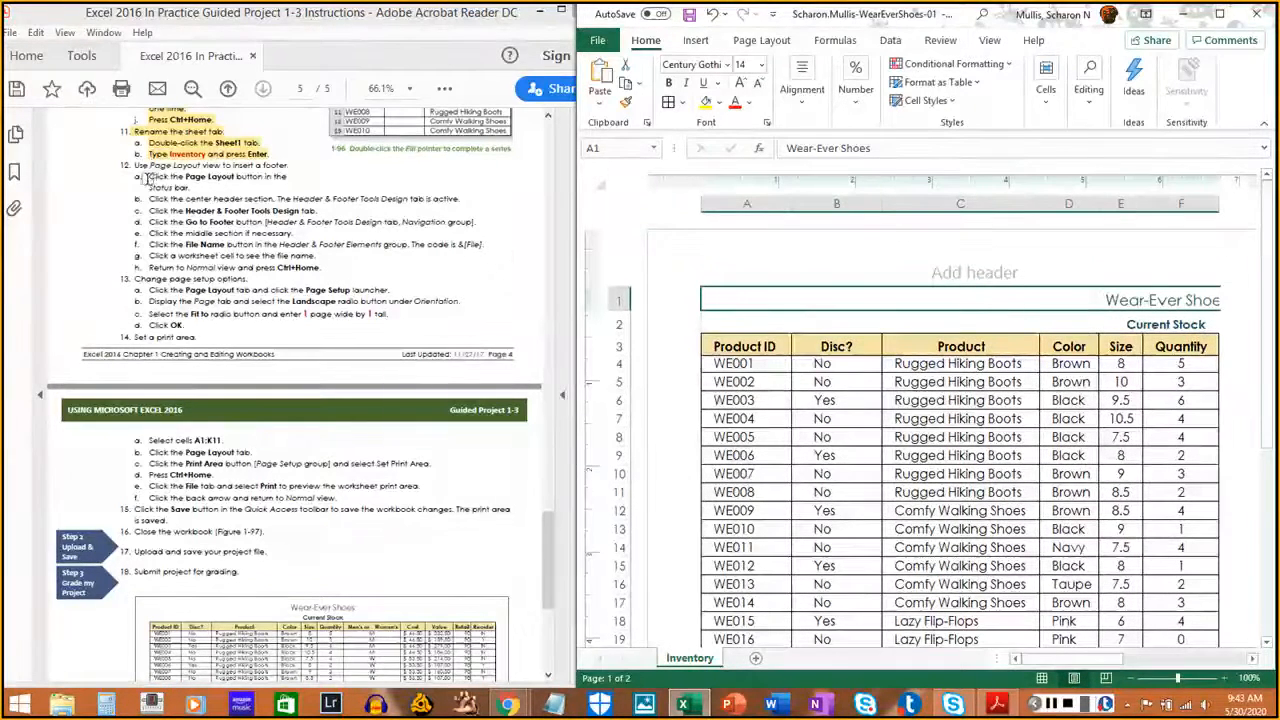
left_click_drag(145, 177, 190, 188)
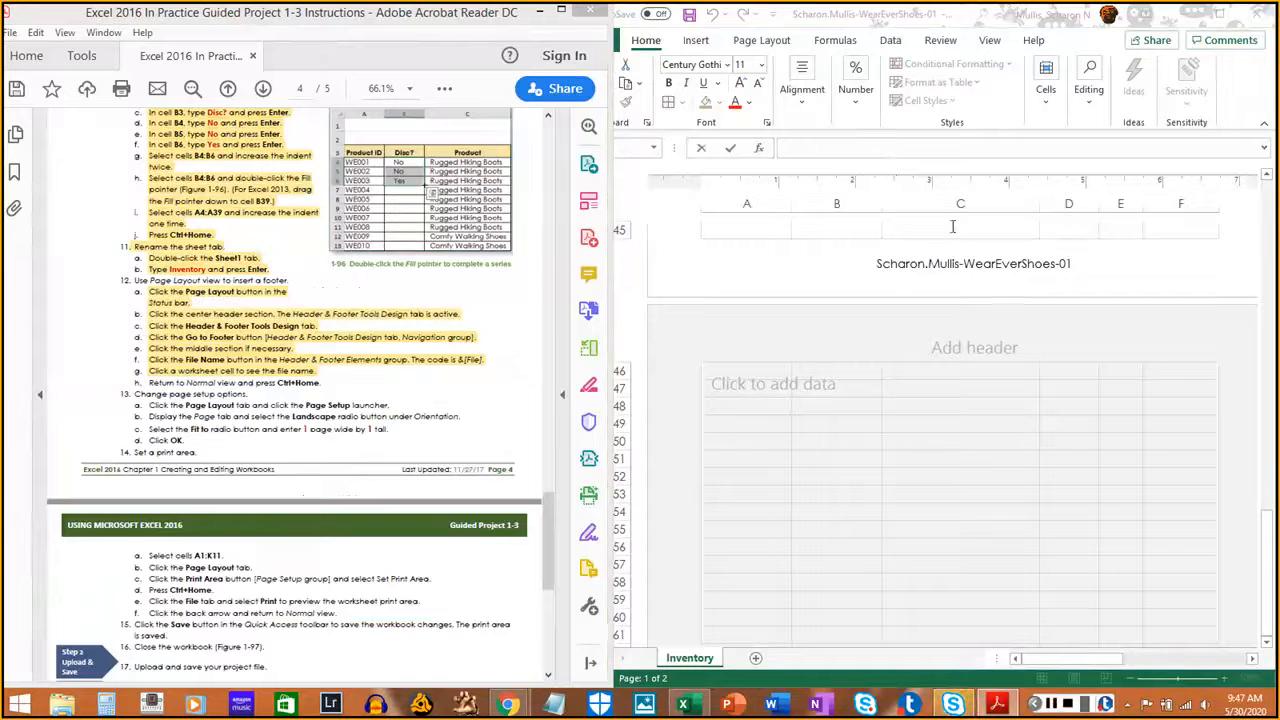
Leave the footer by selecting cell A45, switch the worksheet back to Normal view and return to cell A1
left_click(880, 232)
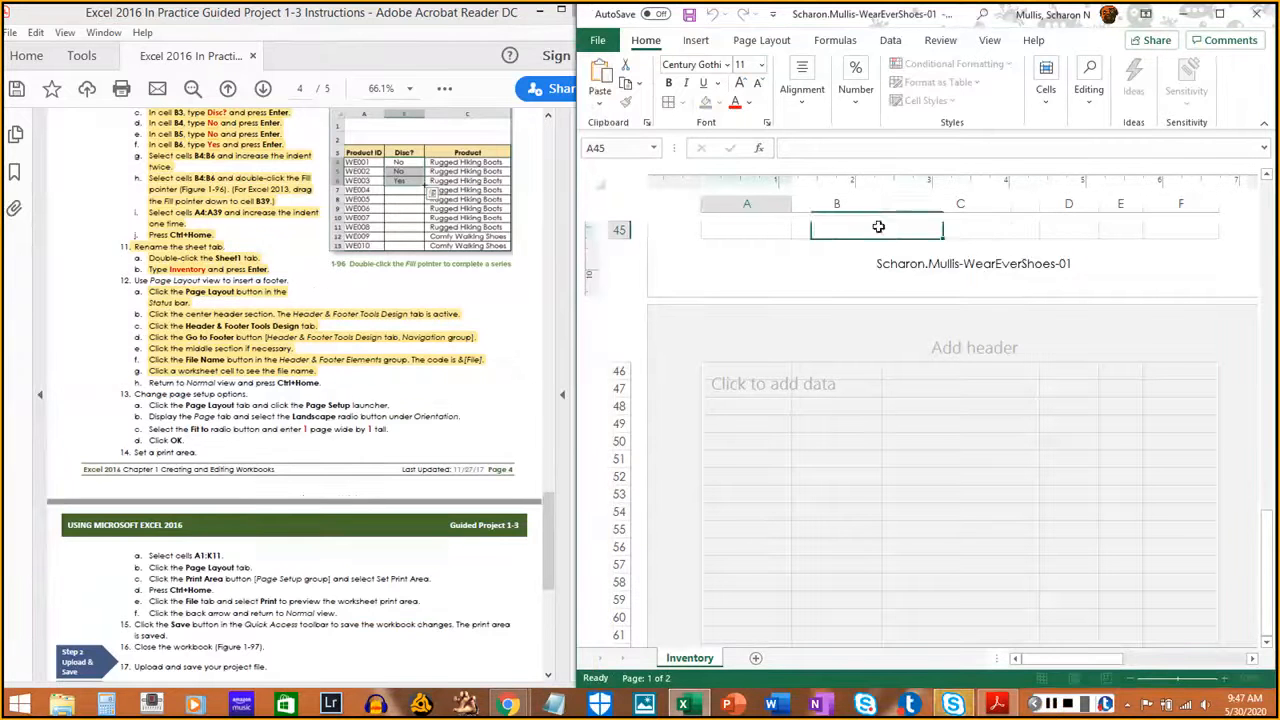
left_click(712, 232)
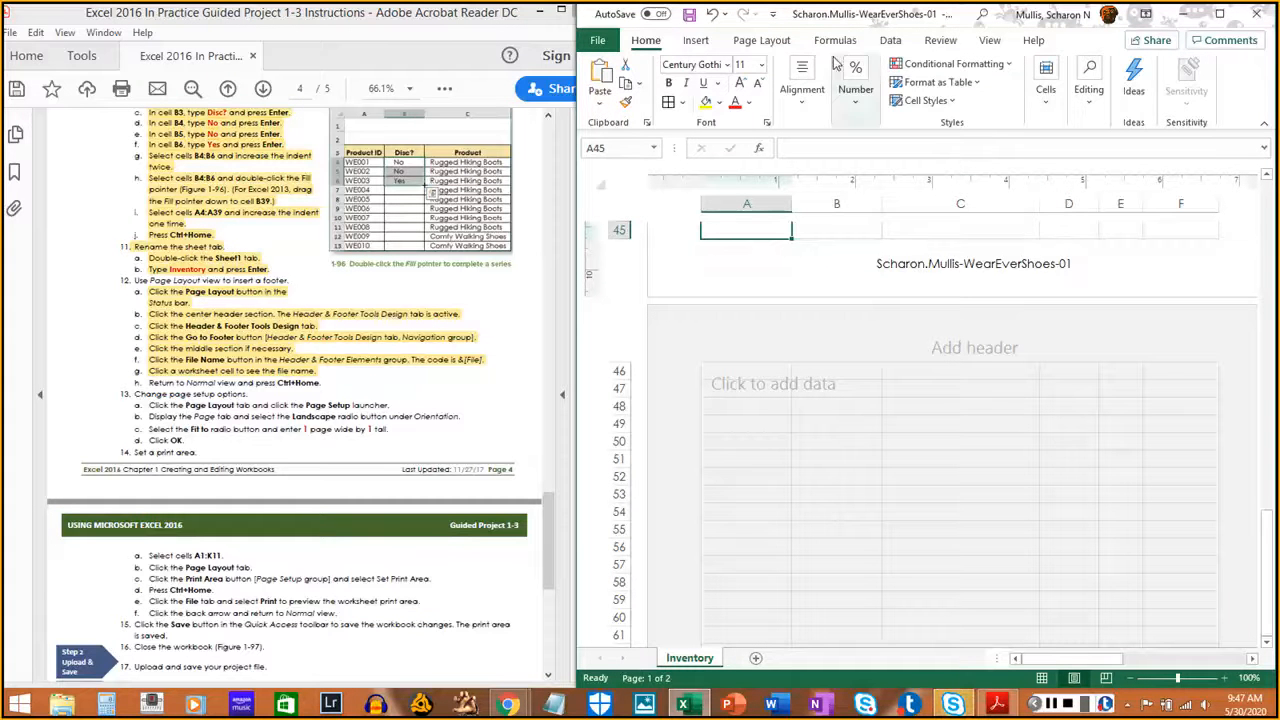
left_click(763, 40)
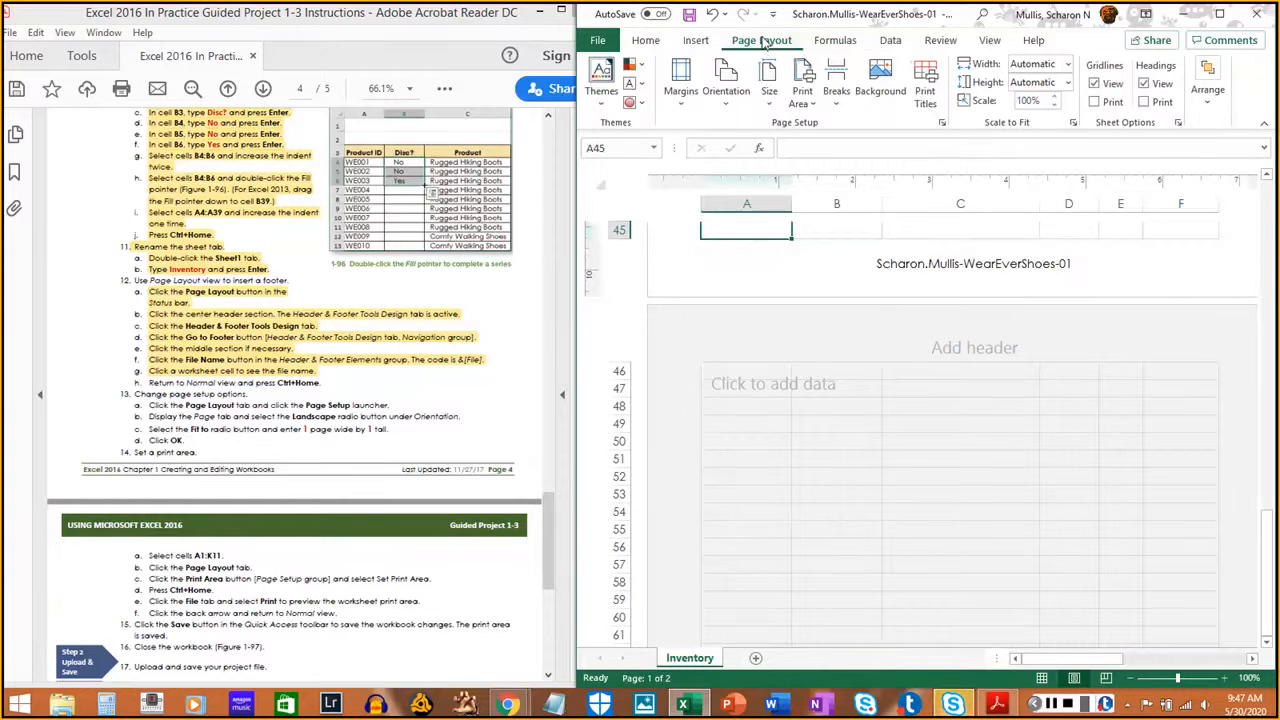
left_click(989, 40)
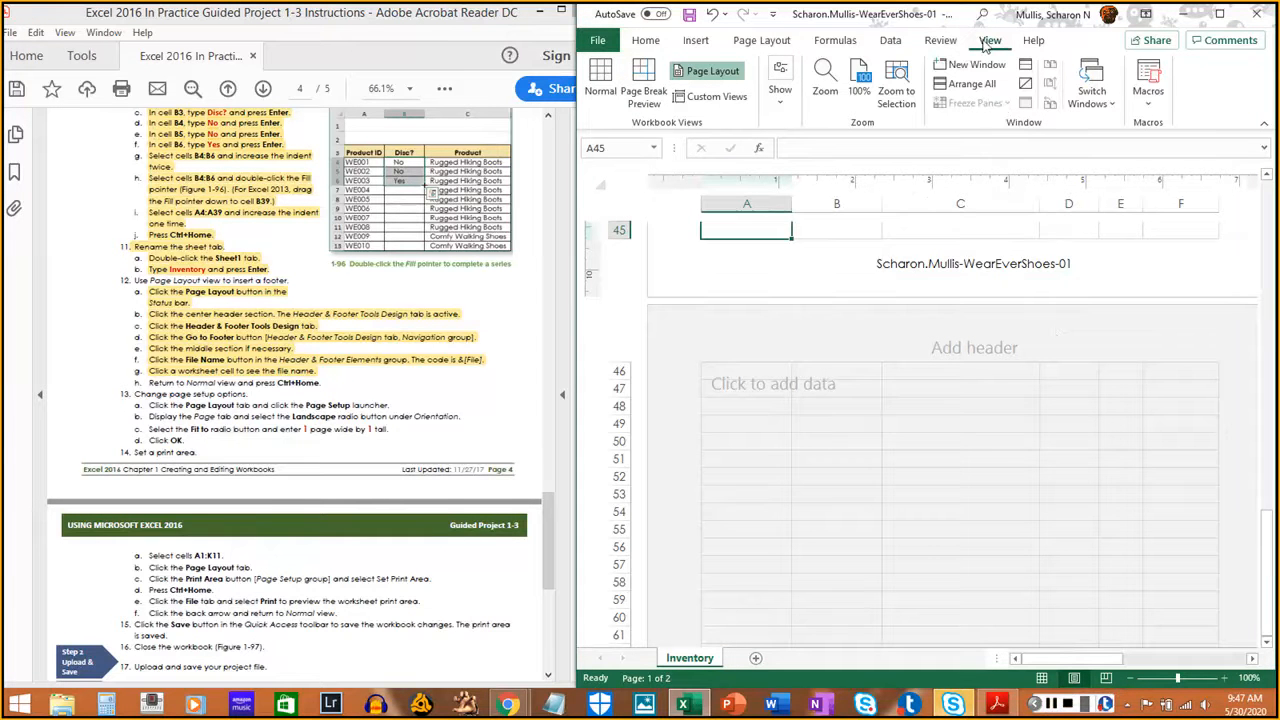
left_click(602, 80)
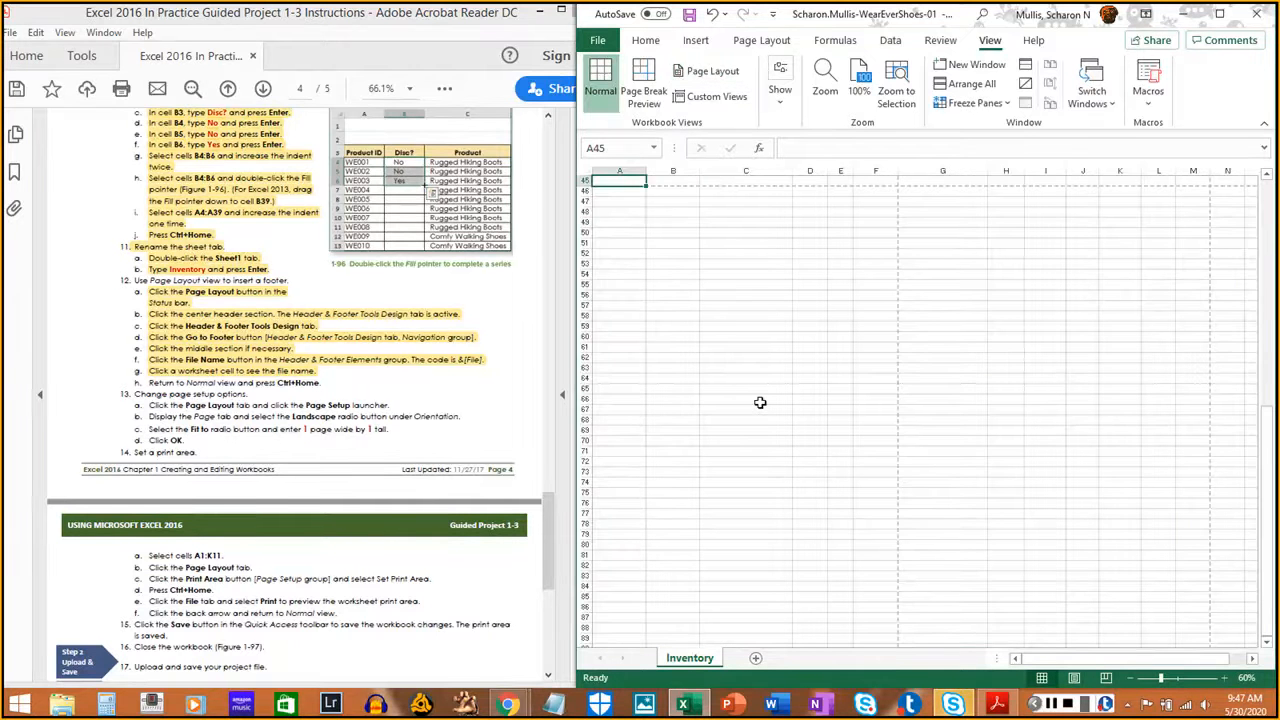
scroll(760, 402, "up", 1)
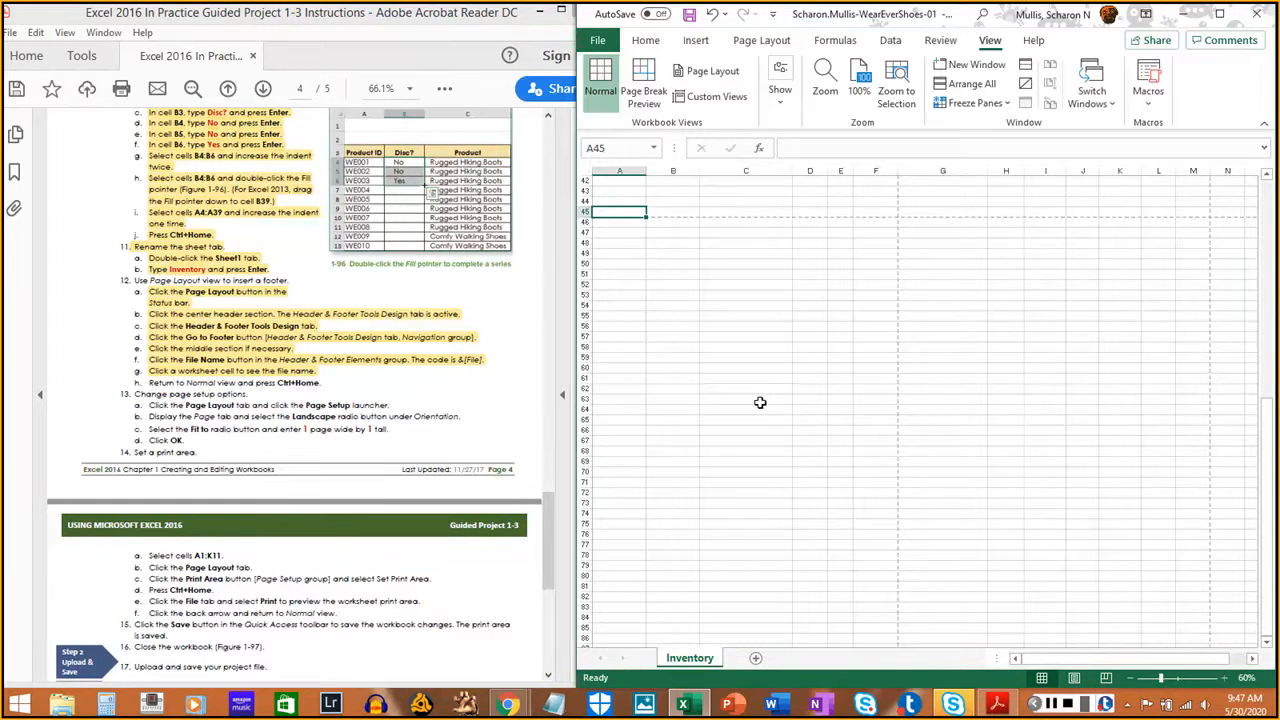
key("ctrl+Home")
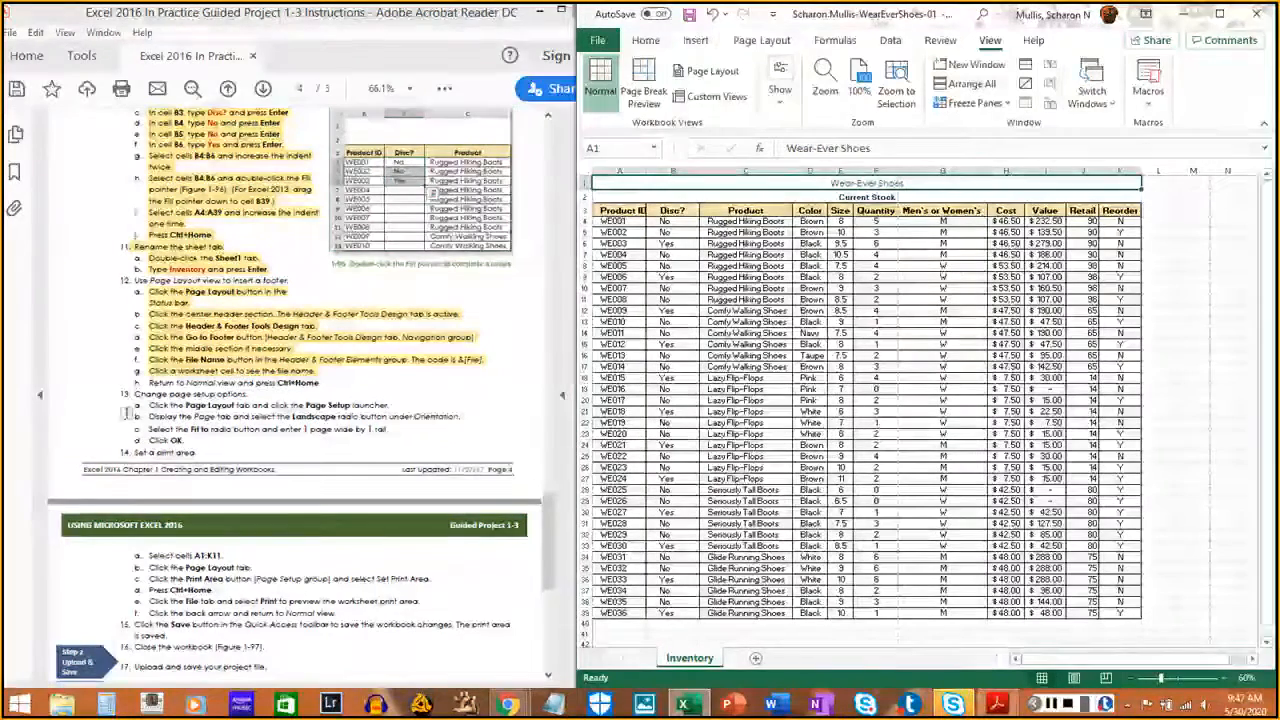
Highlight instruction 12h and the step 12 heading in the PDF
left_click_drag(150, 383, 320, 382)
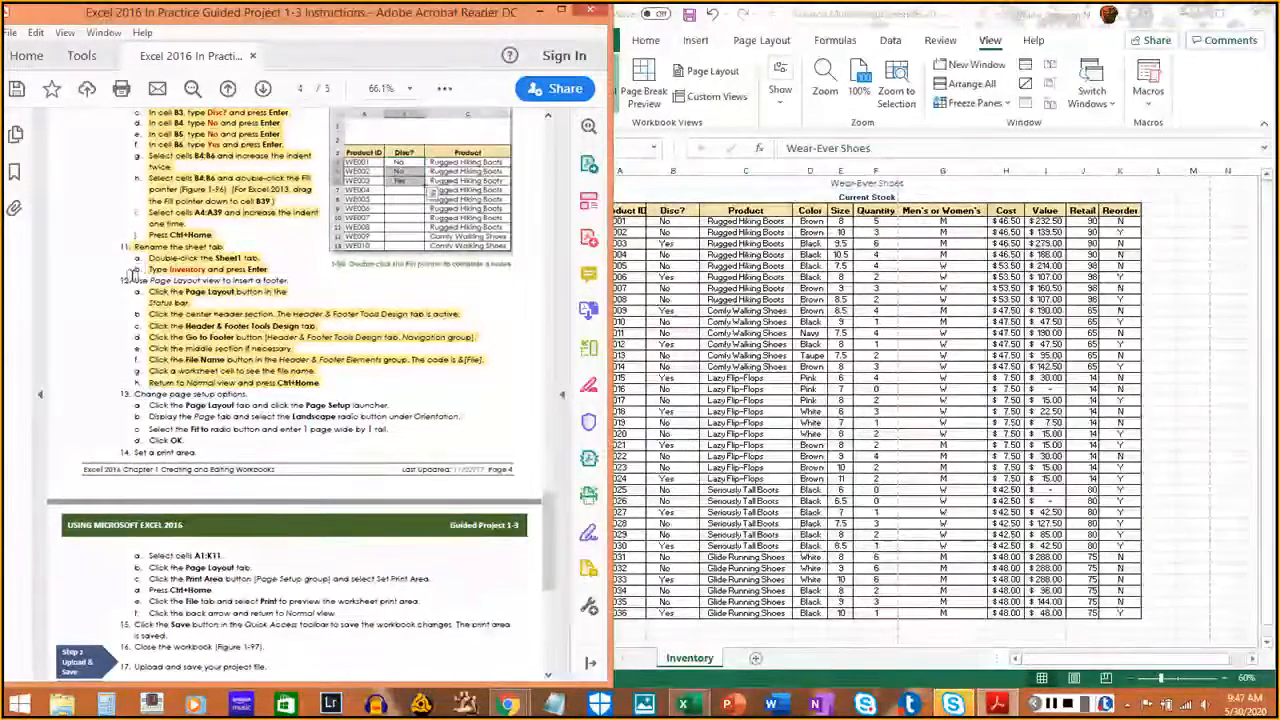
left_click_drag(132, 280, 294, 281)
Open the Page Setup dialog for the Inventory worksheet and highlight instruction 13a in the PDF
scroll(291, 390, "down", 3)
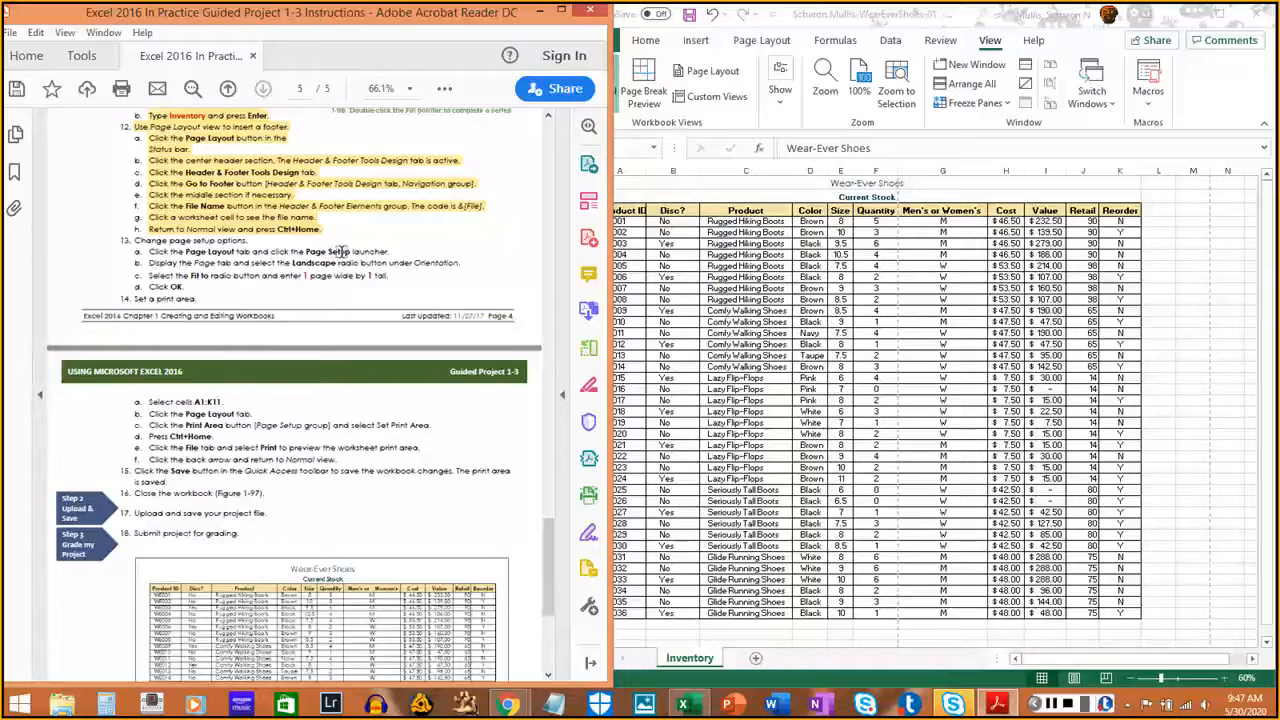
left_click(768, 42)
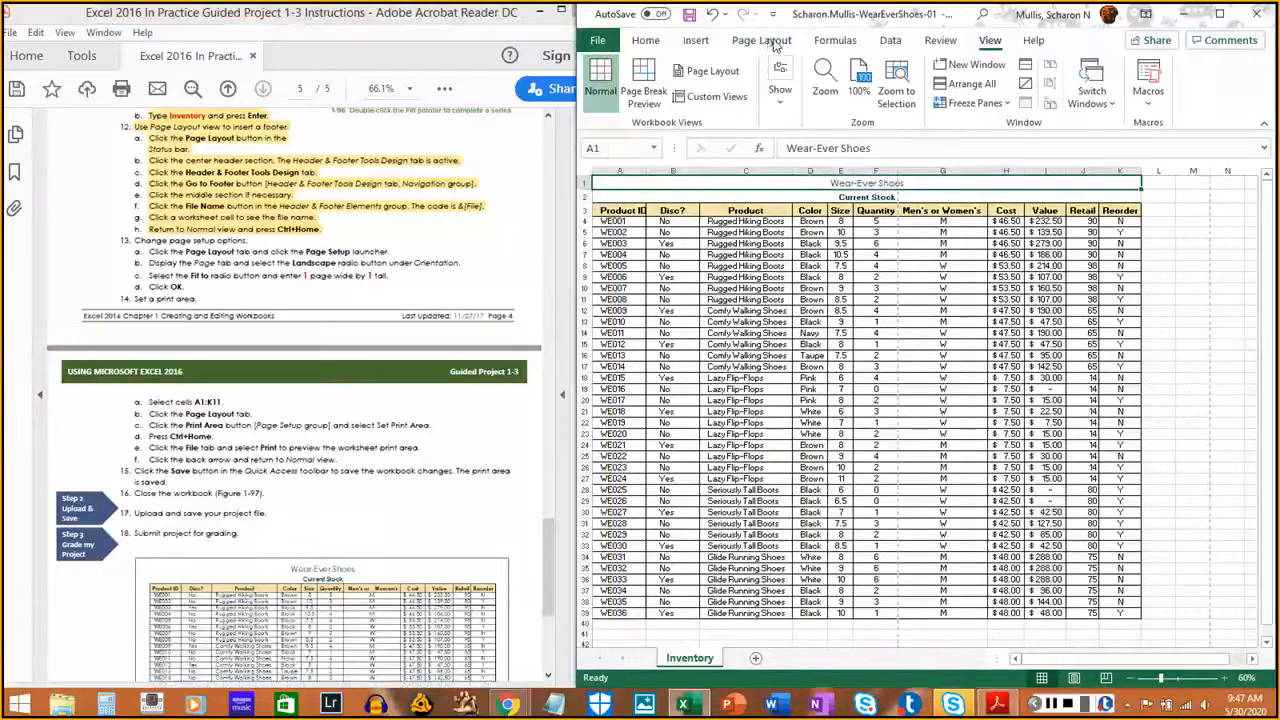
left_click(772, 44)
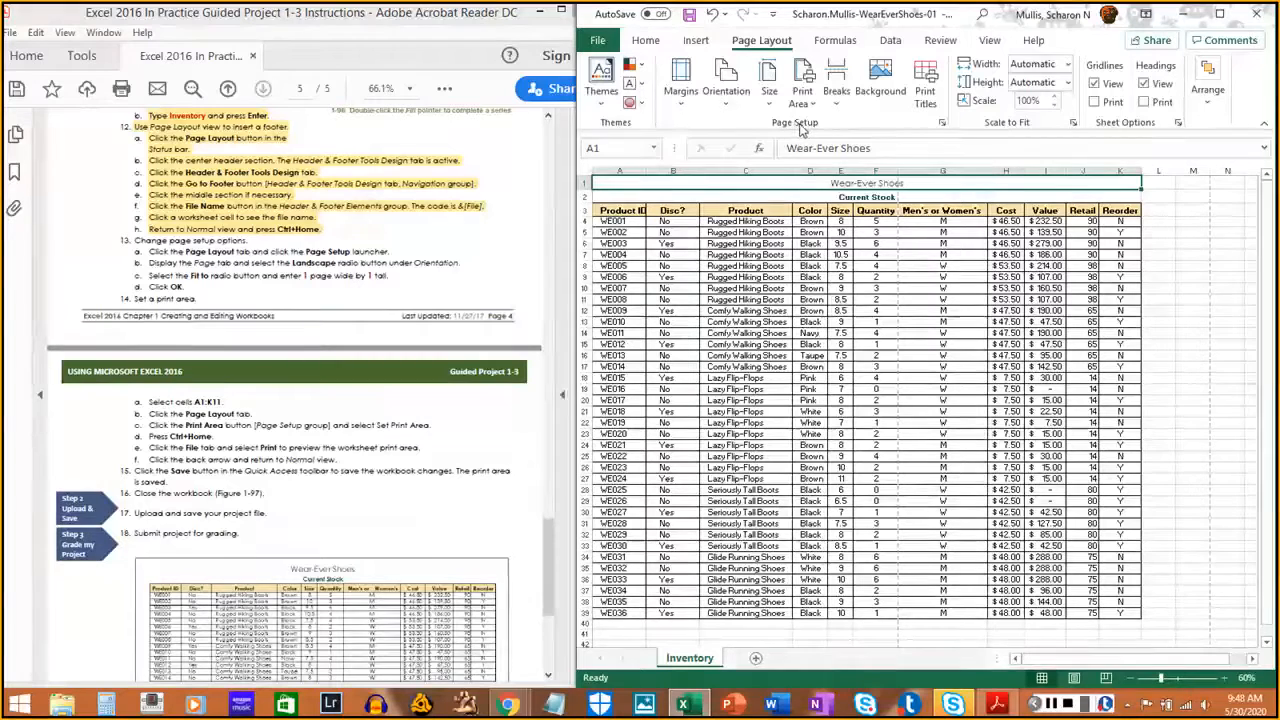
left_click(942, 123)
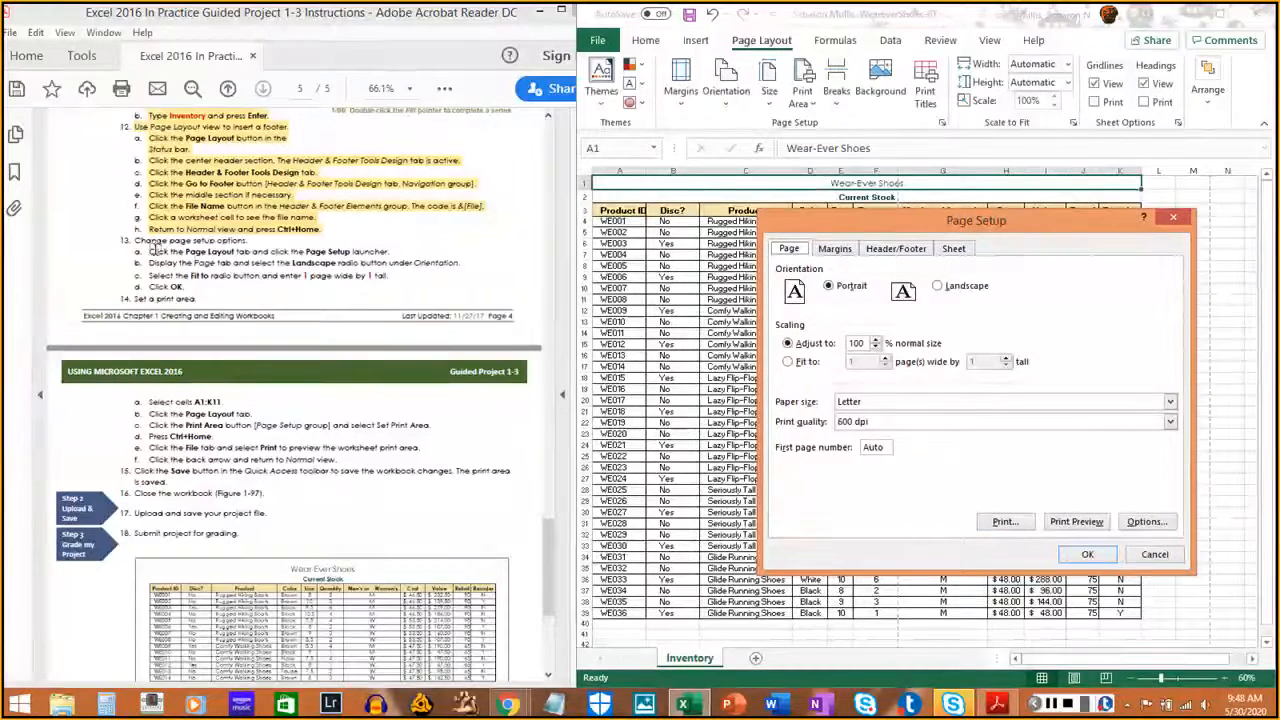
left_click_drag(145, 250, 388, 247)
Set the page orientation to Landscape in Page Setup
left_click(238, 266)
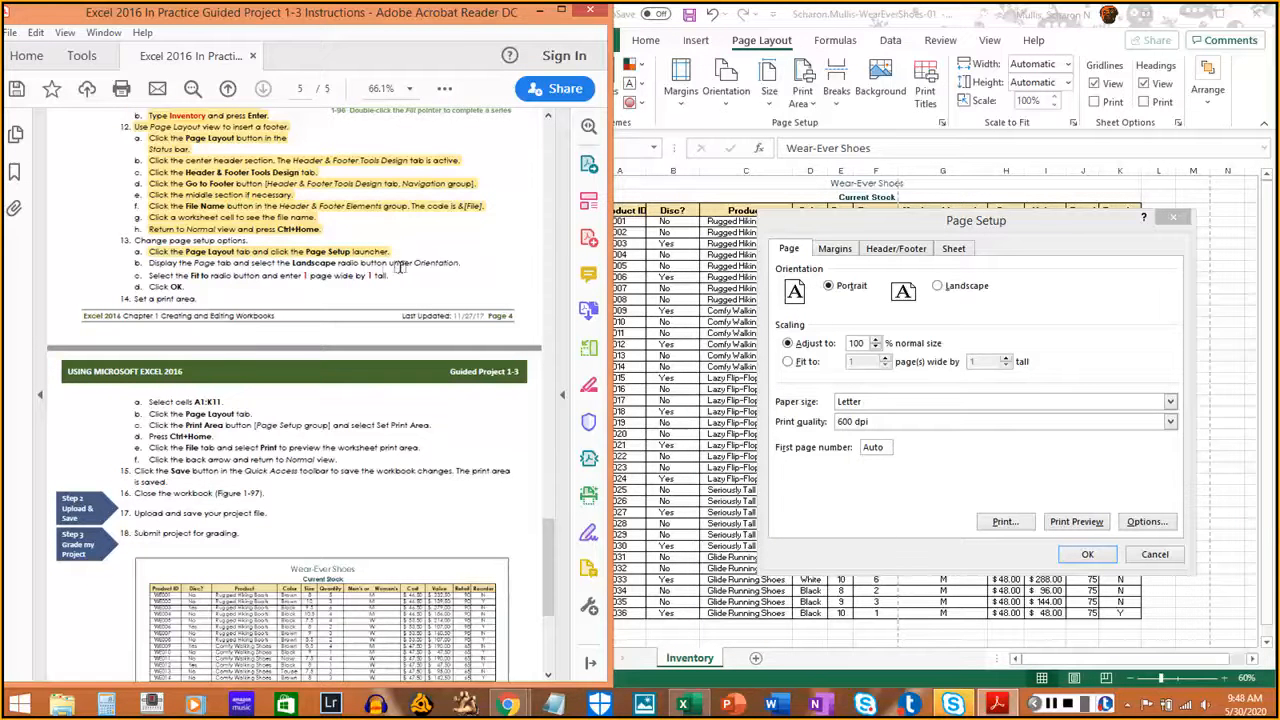
left_click(792, 252)
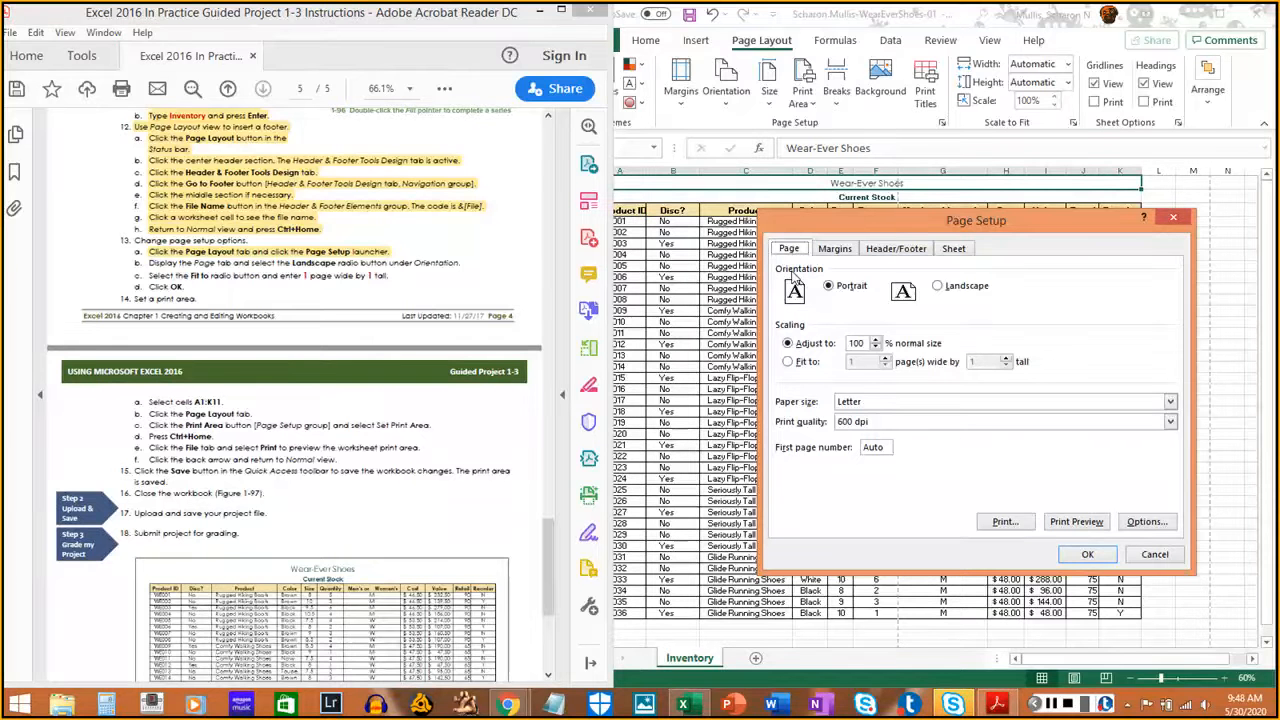
left_click(940, 287)
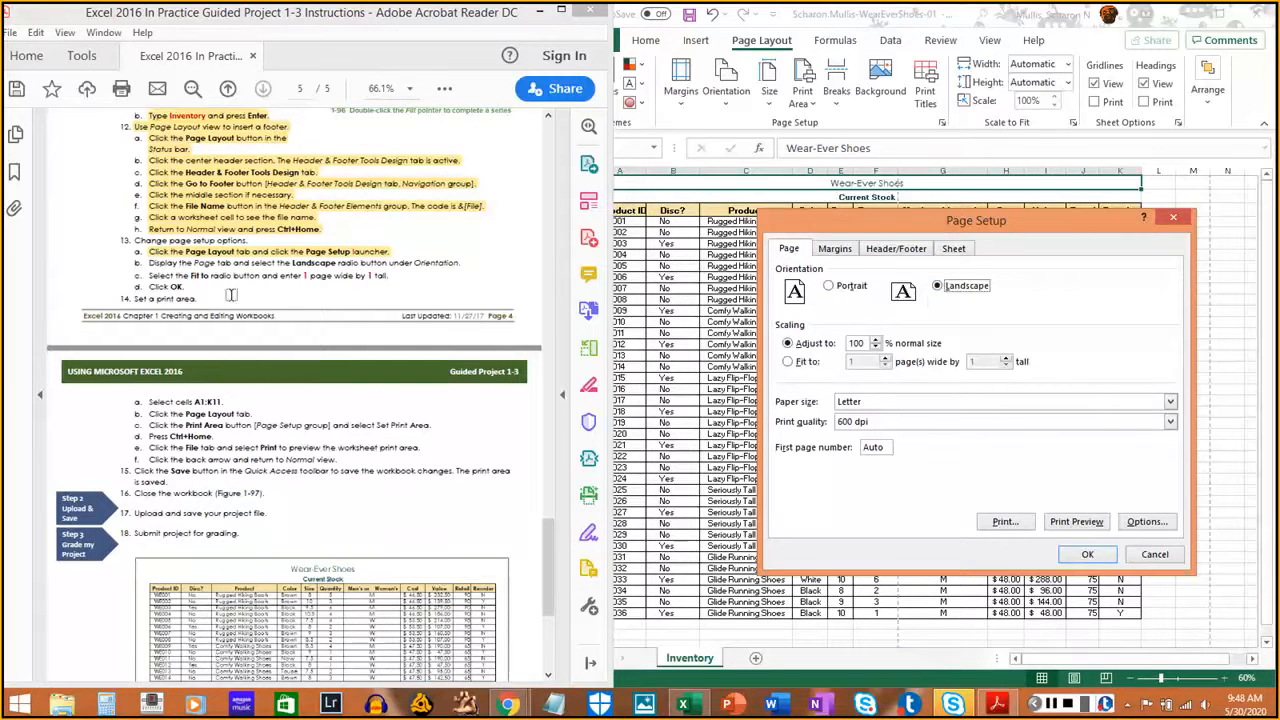
Highlight instruction 13b in the PDF and set the Page Setup scaling to fit 1 page wide by 1 tall
left_click_drag(148, 263, 416, 264)
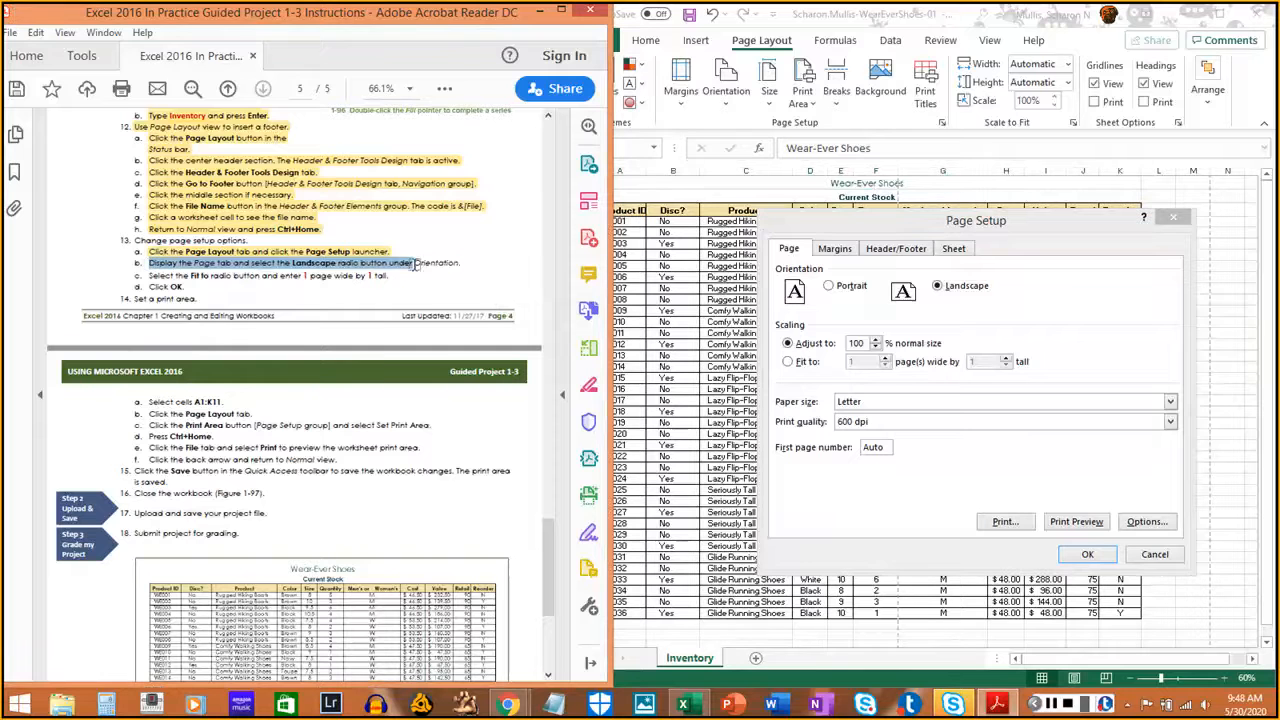
left_click(214, 240)
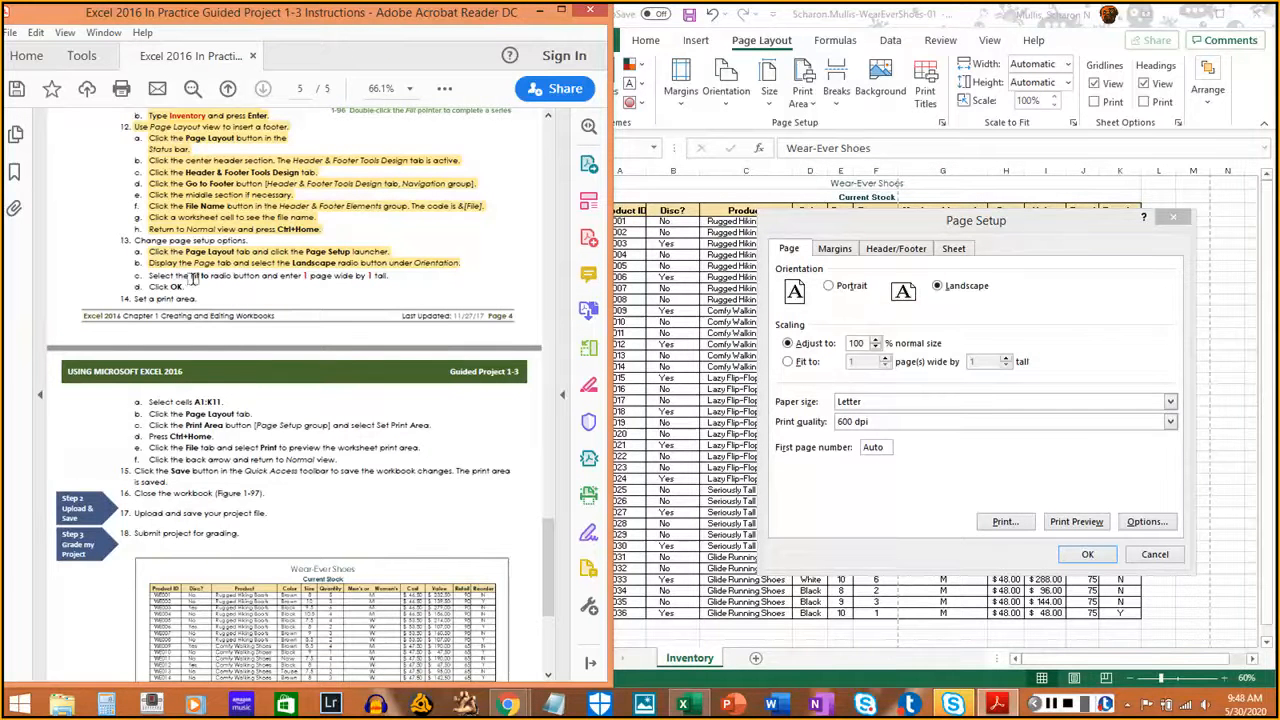
left_click(789, 364)
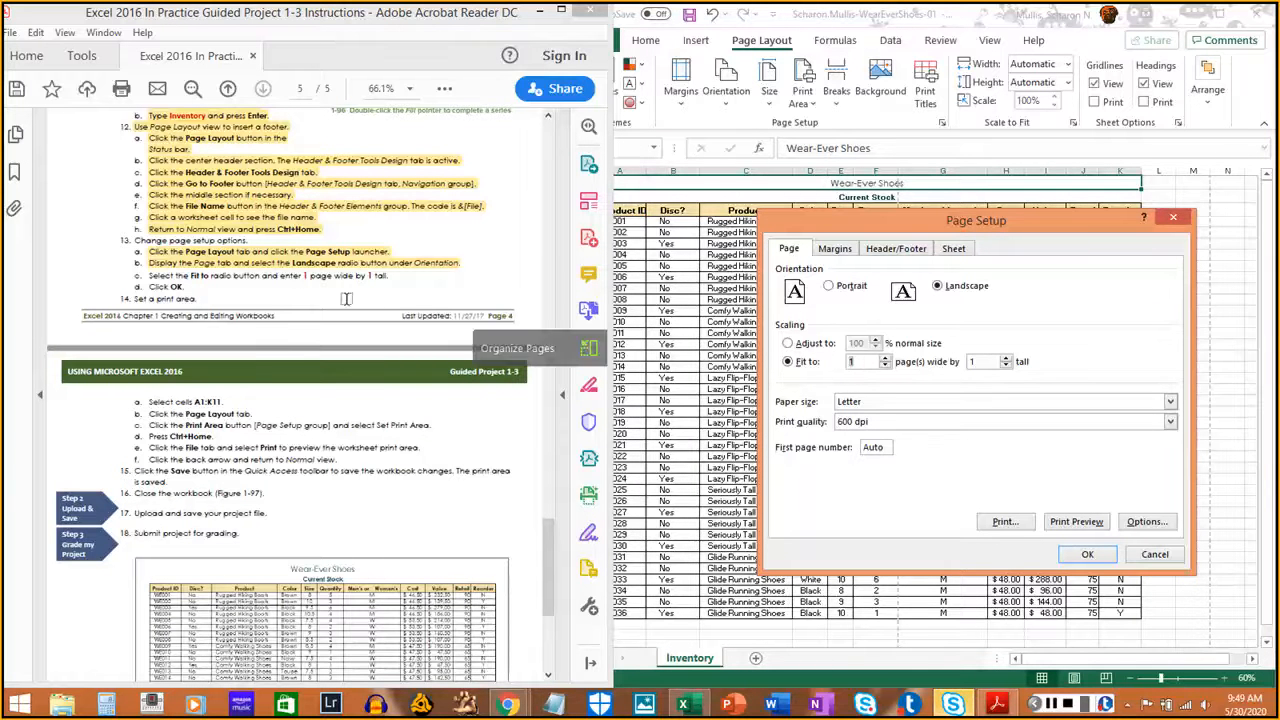
Highlight instructions 13c and 13d in the PDF
left_click_drag(148, 276, 392, 277)
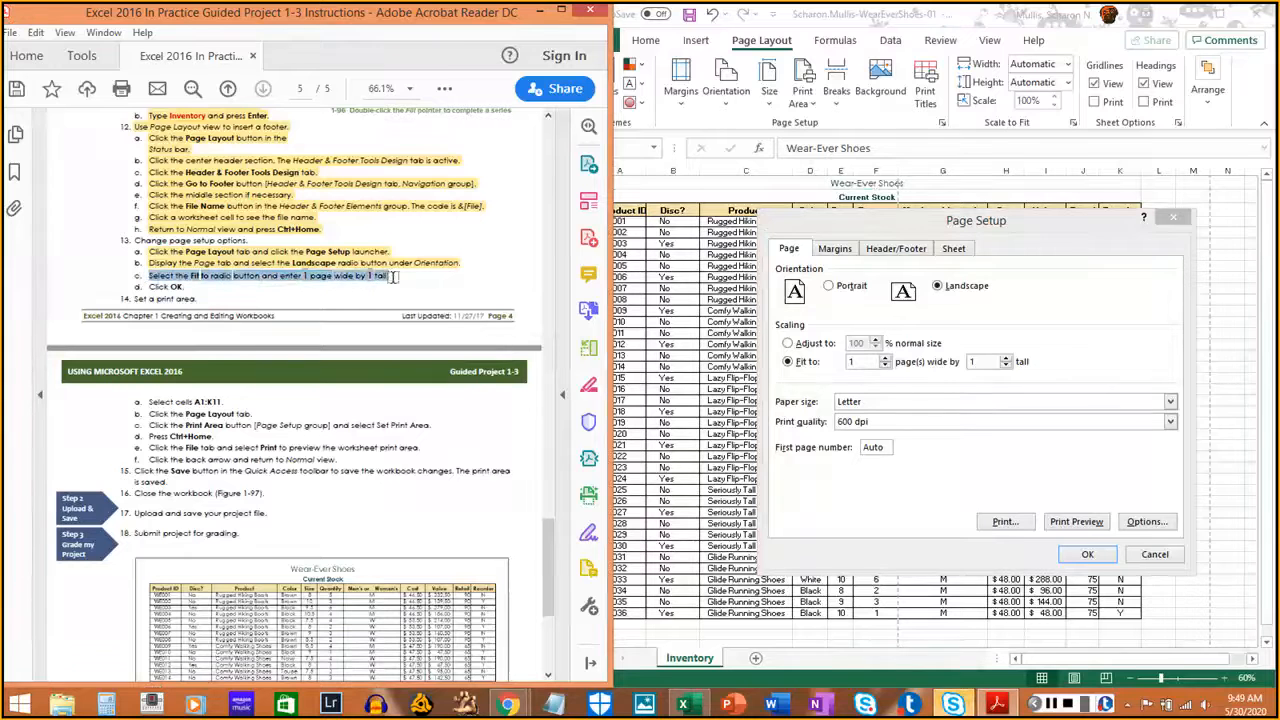
left_click(176, 287)
left_click_drag(149, 287, 188, 288)
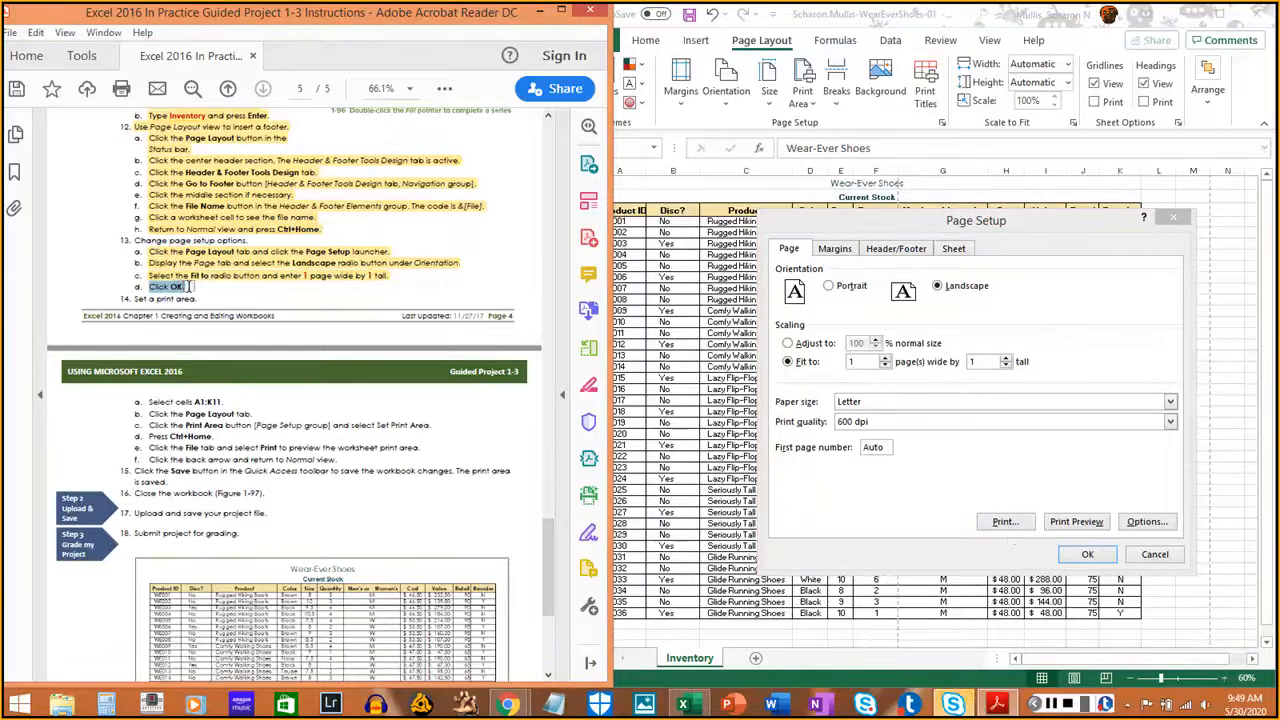
Apply the page setup changes to the Inventory worksheet and highlight the step 13 heading in the PDF
left_click(1088, 556)
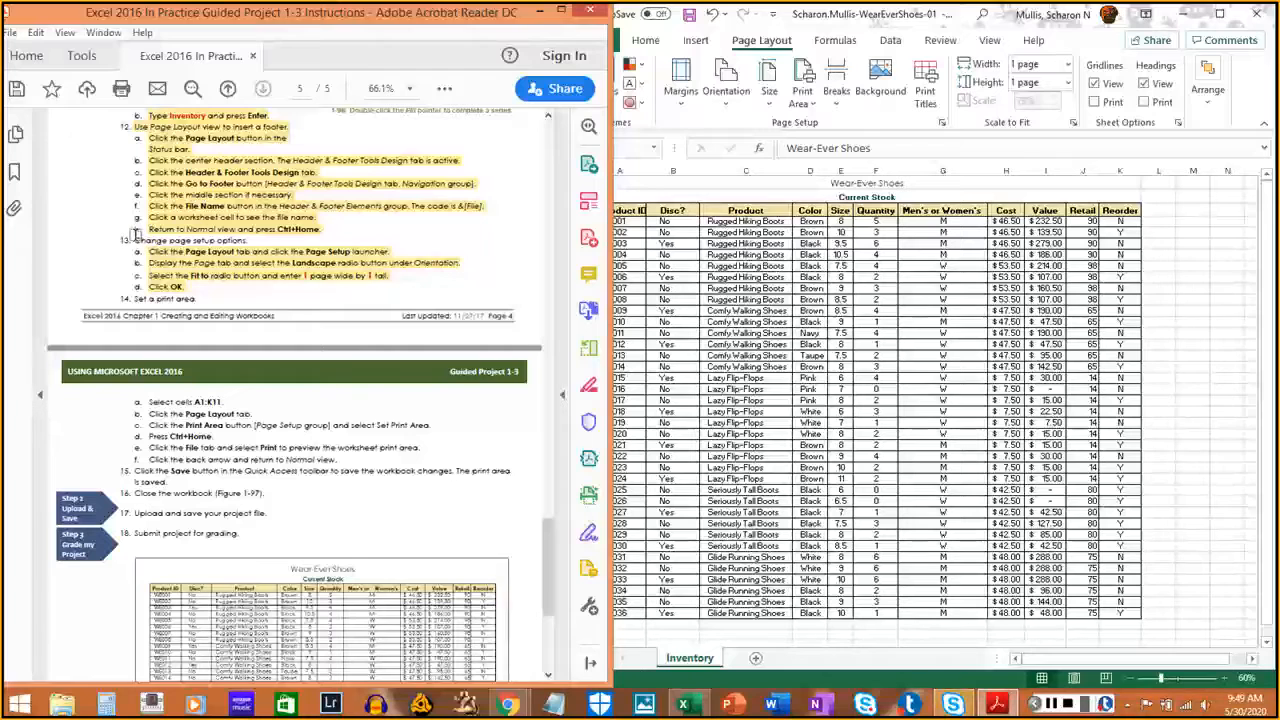
left_click_drag(135, 238, 256, 243)
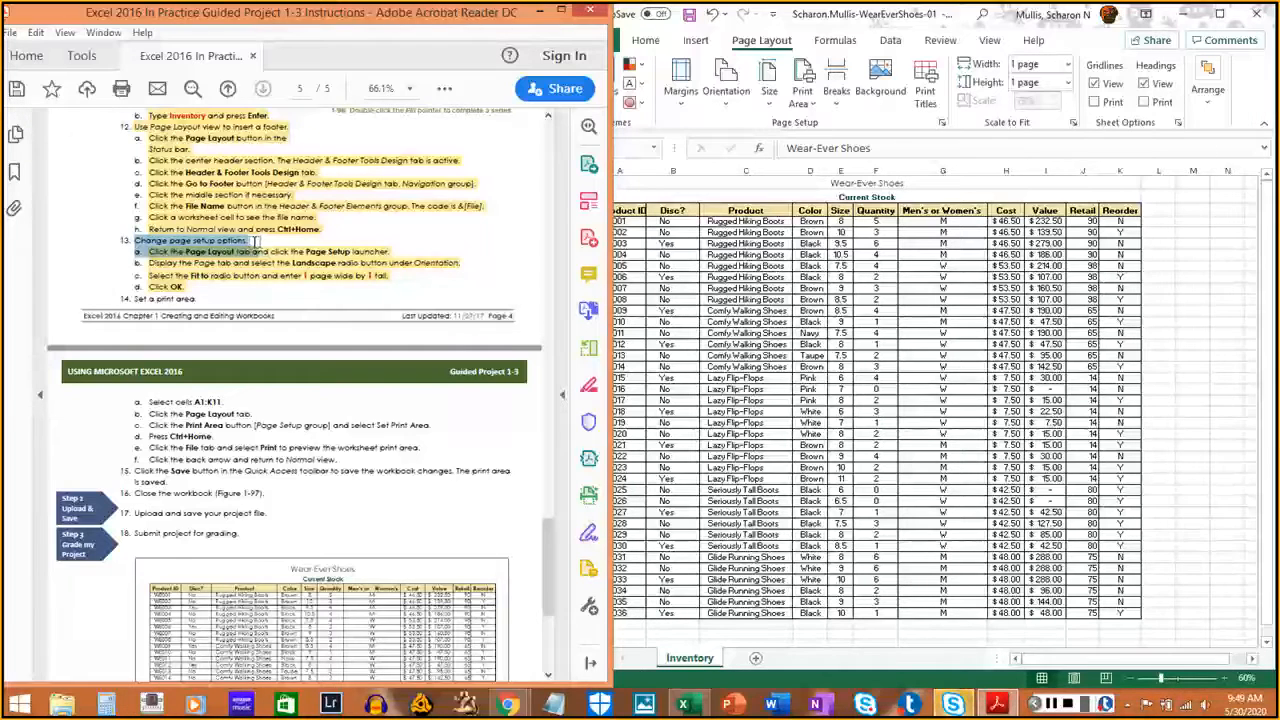
left_click(274, 342)
Select cells A1:K11 on the Inventory worksheet and highlight instruction 14a in the PDF
scroll(280, 340, "down", 3)
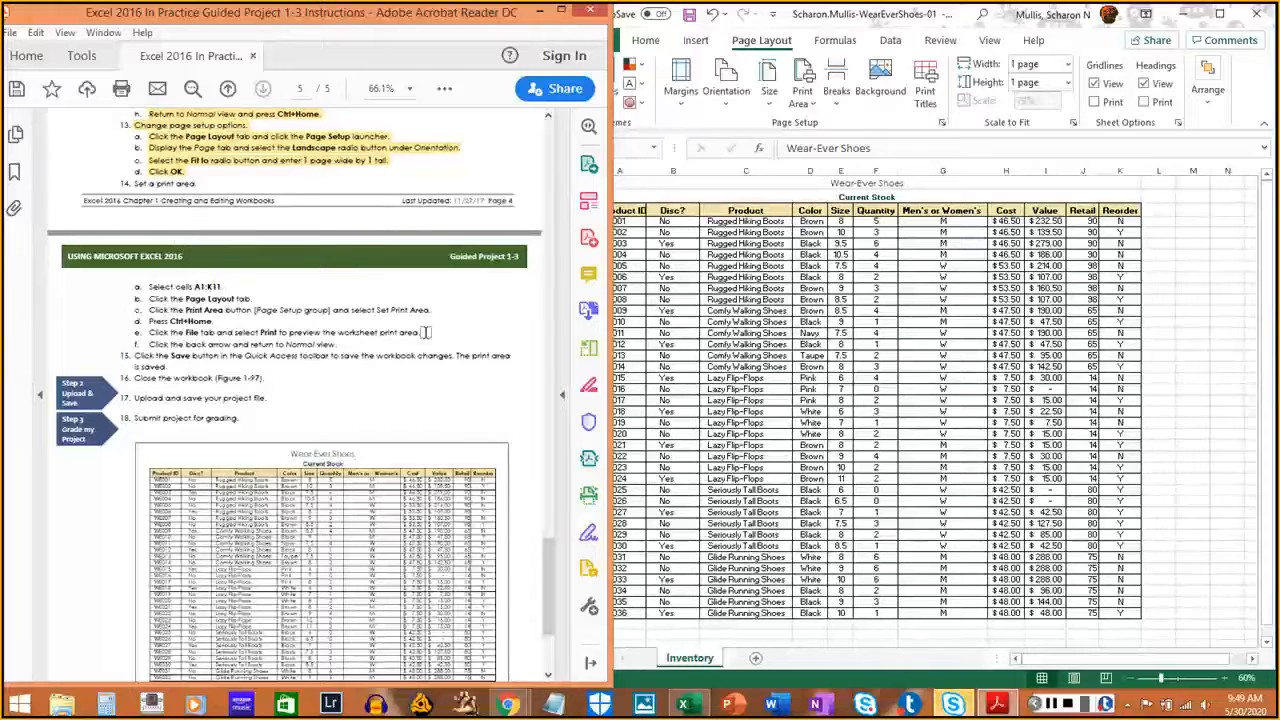
key("alt+Tab")
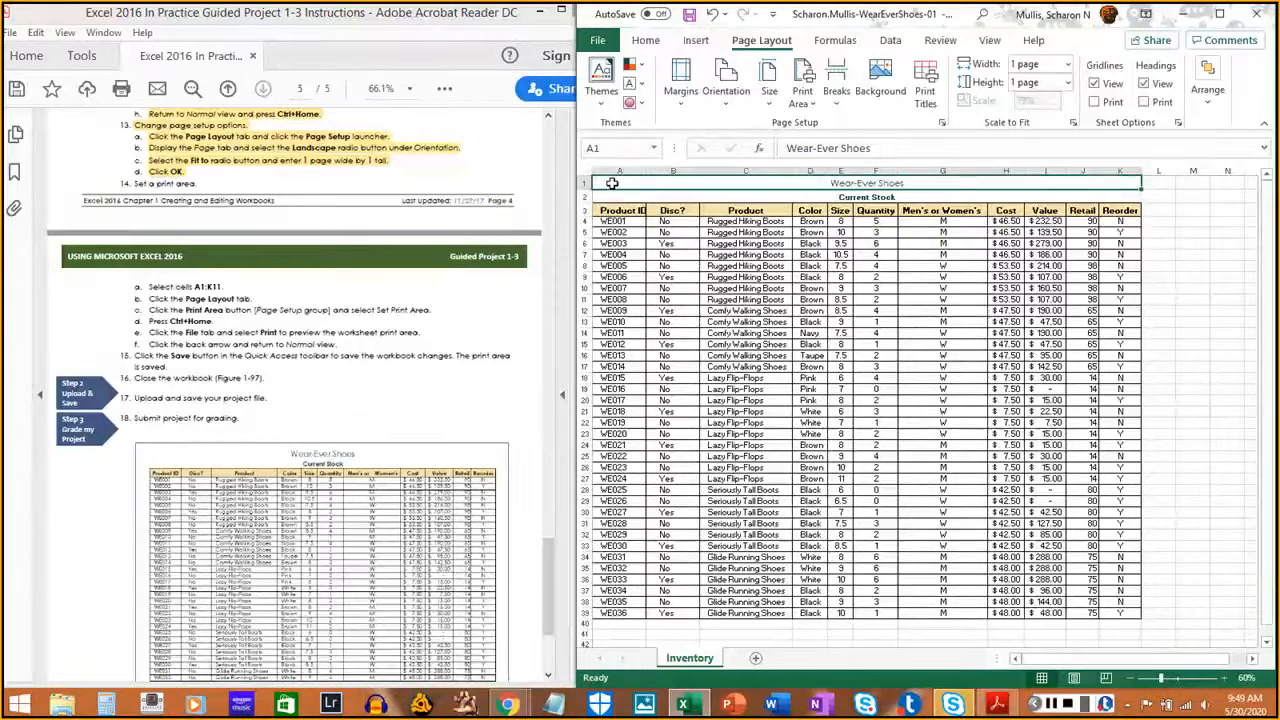
left_click_drag(612, 185, 1147, 297)
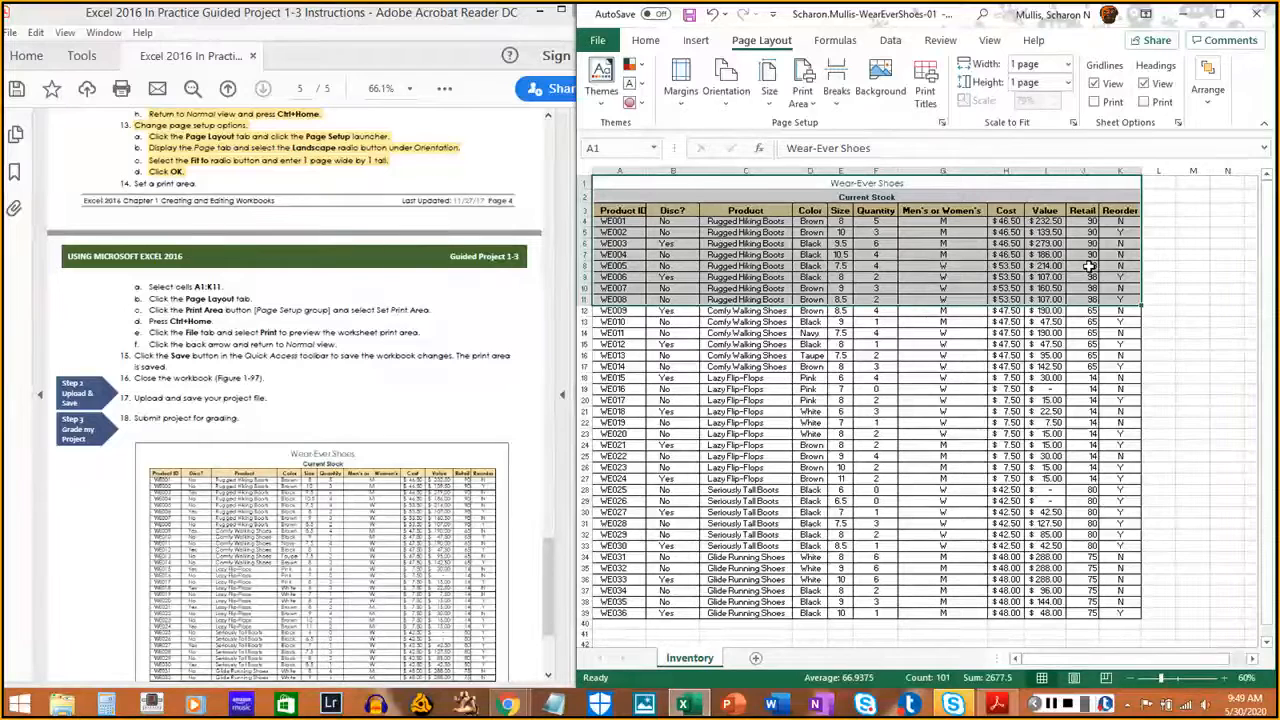
left_click(152, 287)
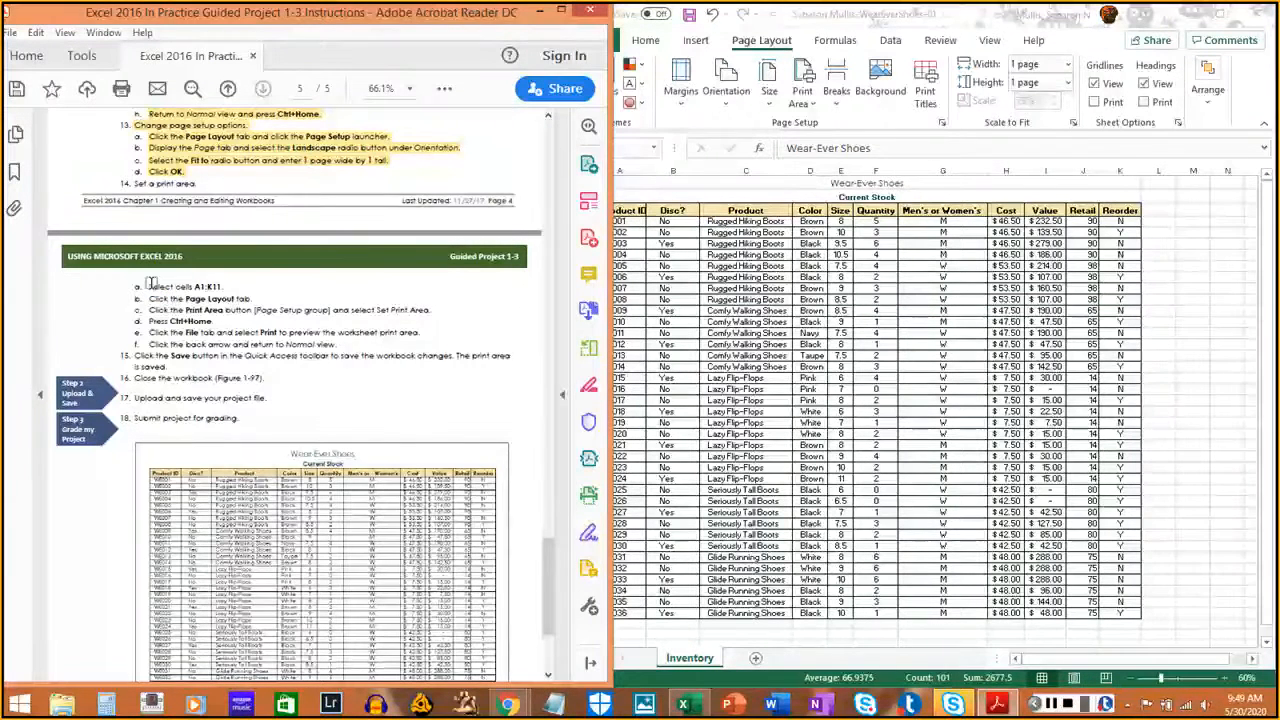
left_click_drag(150, 286, 229, 286)
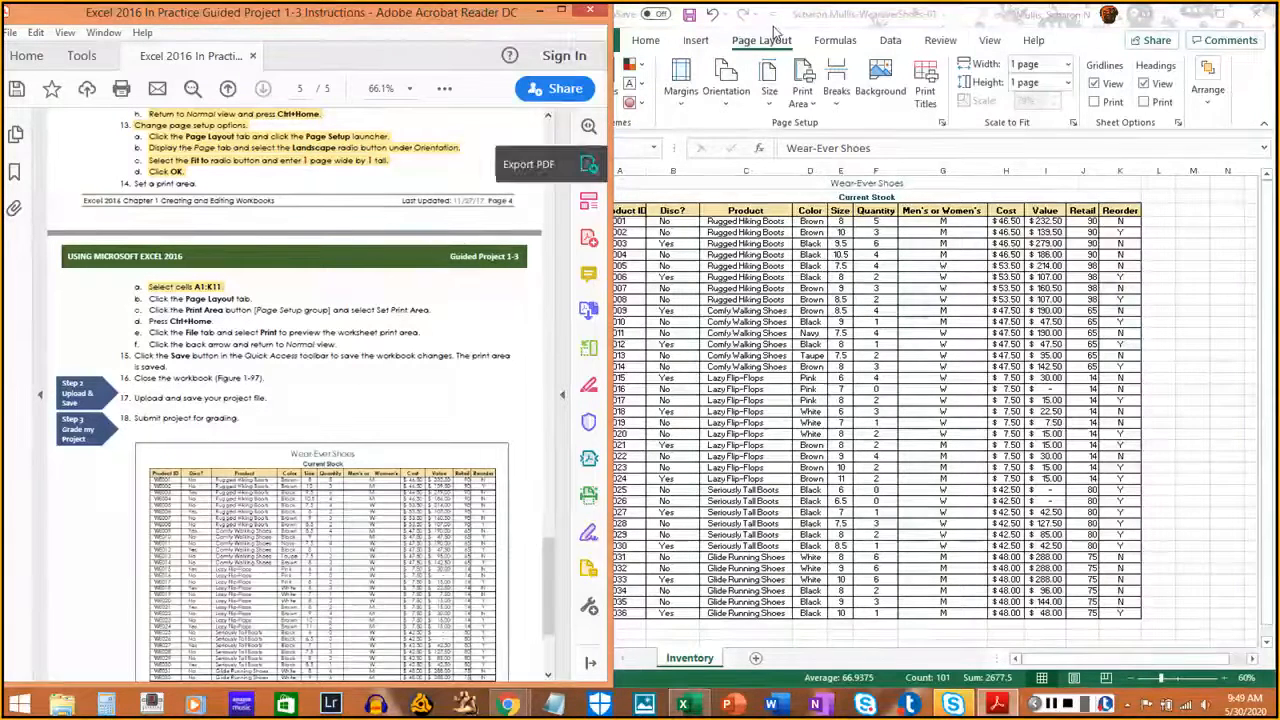
Set the selected range A1:K11 as the worksheet's print area
left_click(770, 40)
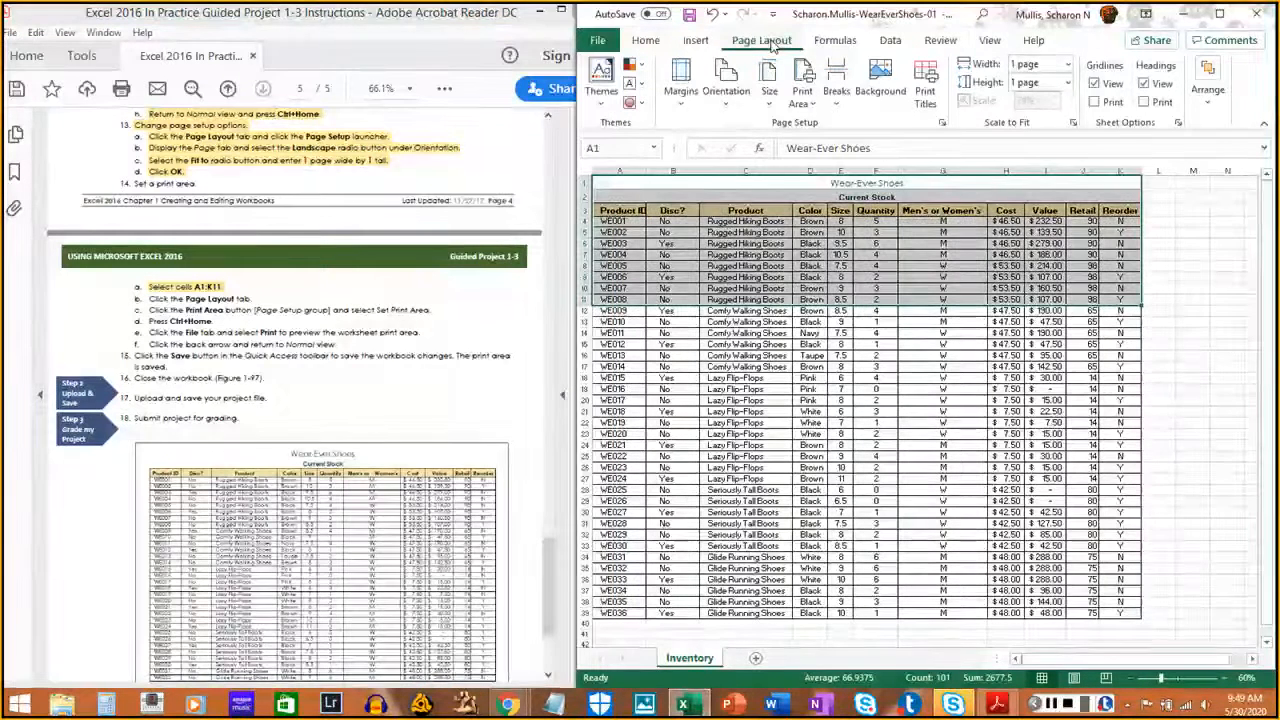
left_click(800, 106)
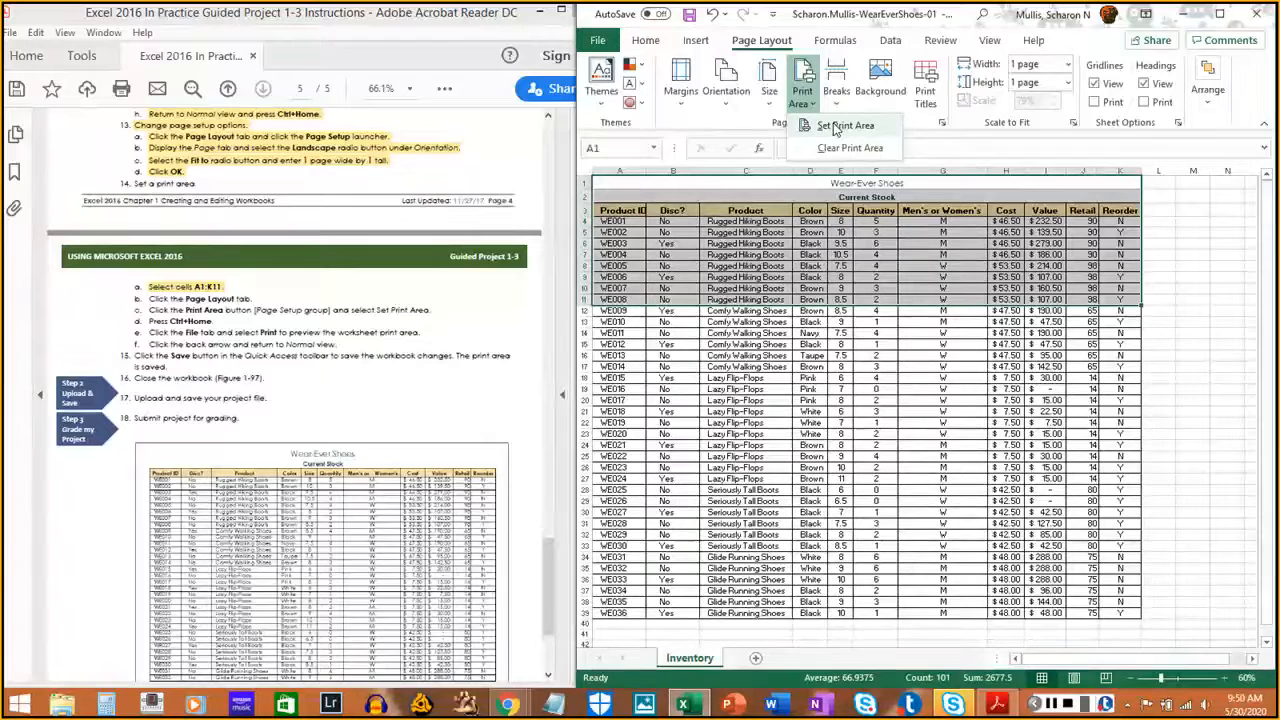
left_click(836, 126)
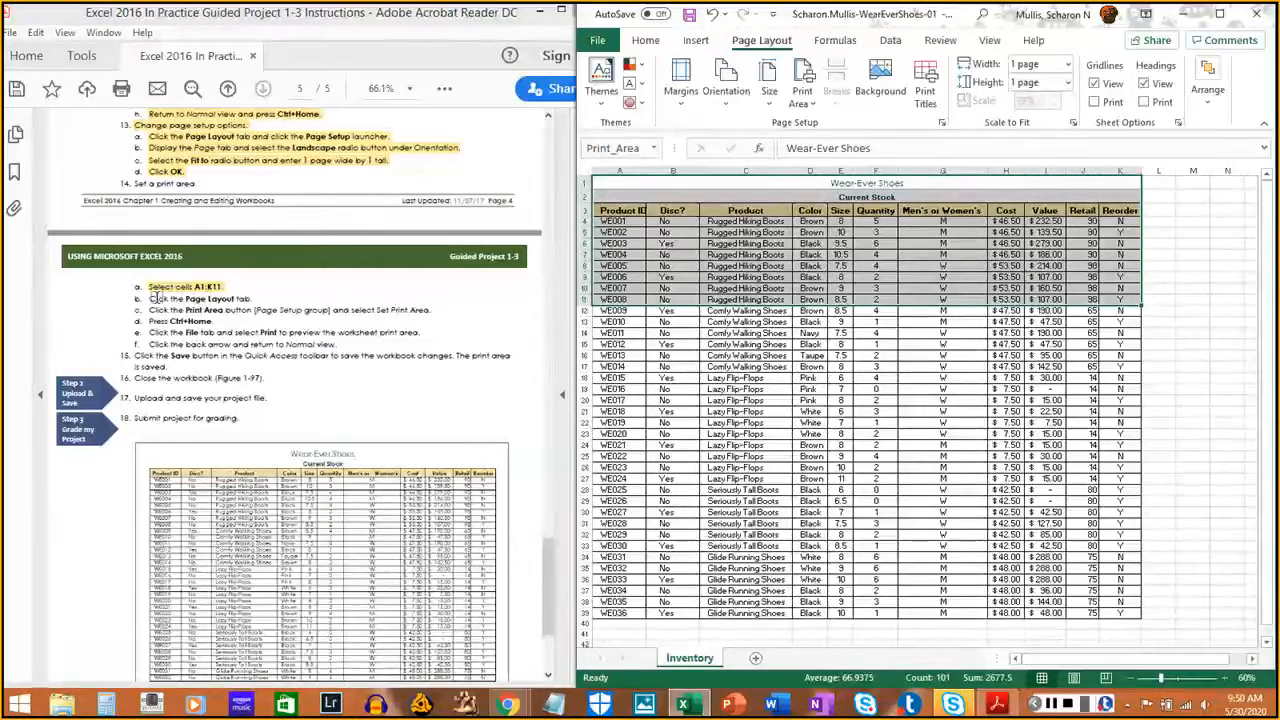
Highlight instructions 14b and 14c in the PDF
left_click_drag(149, 298, 241, 296)
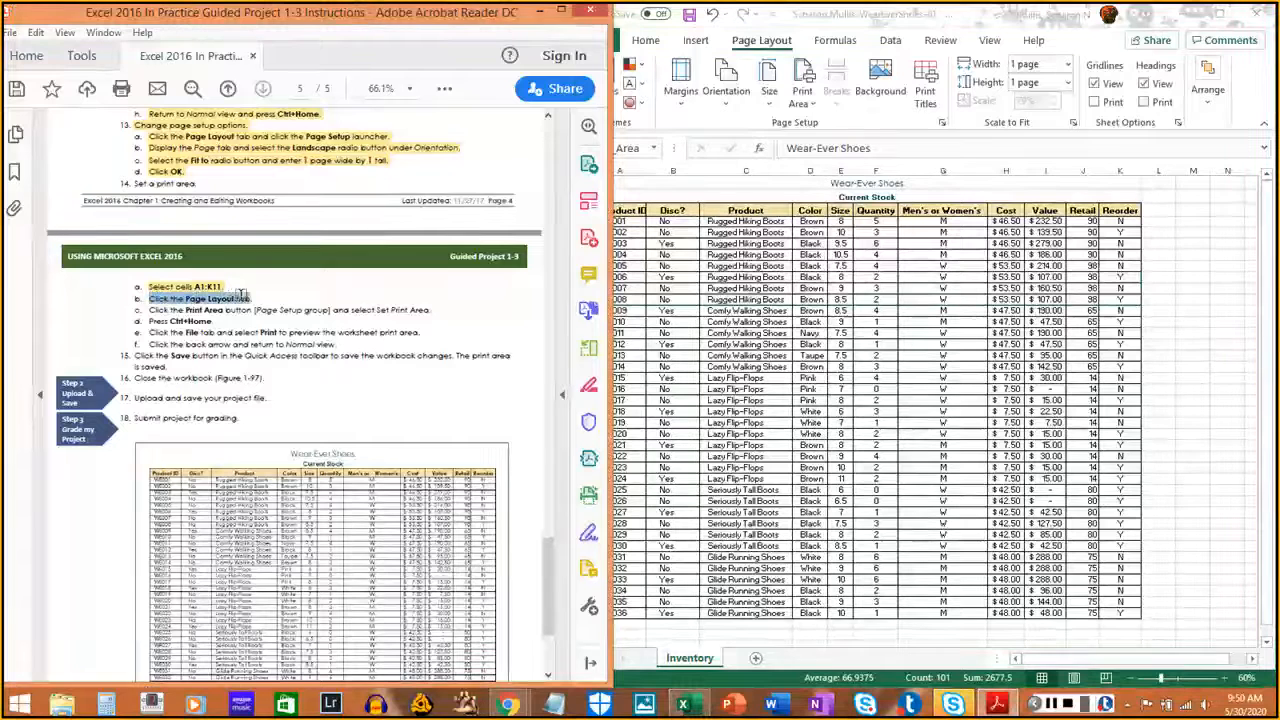
left_click(157, 308)
left_click_drag(148, 310, 426, 316)
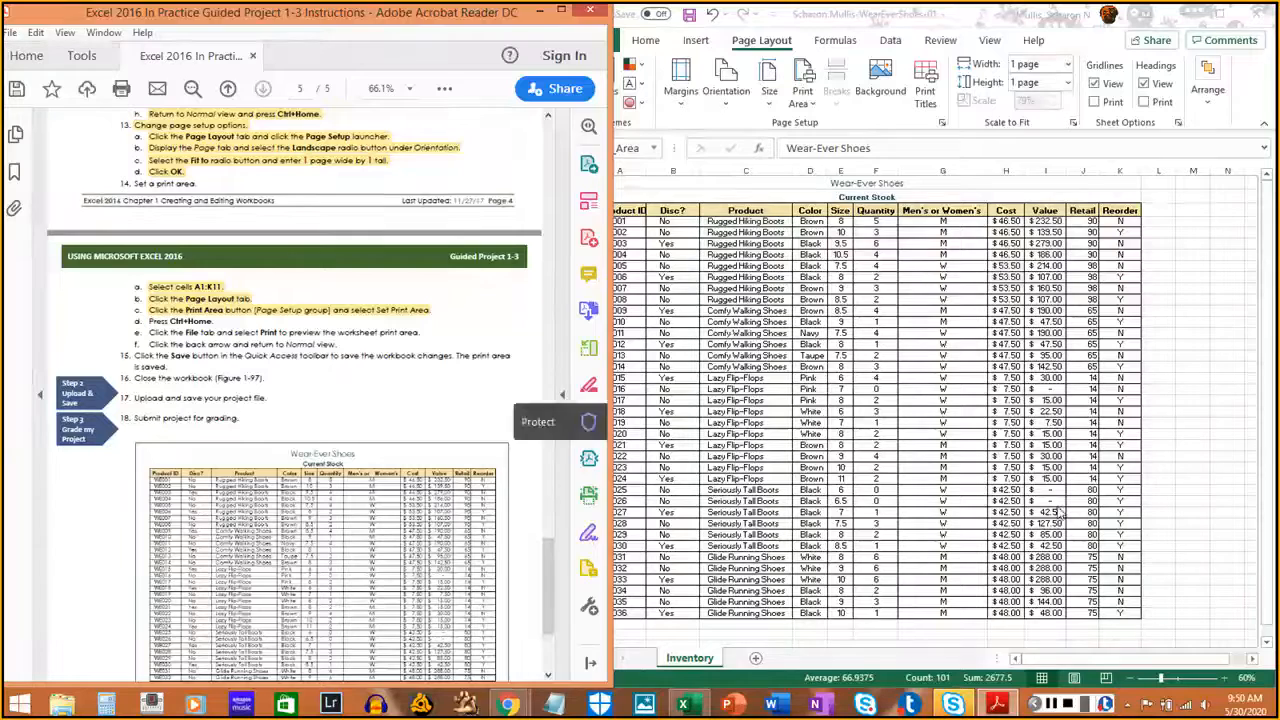
Return to cell A1 on the worksheet and highlight instruction 14d in the PDF
left_click(1174, 437)
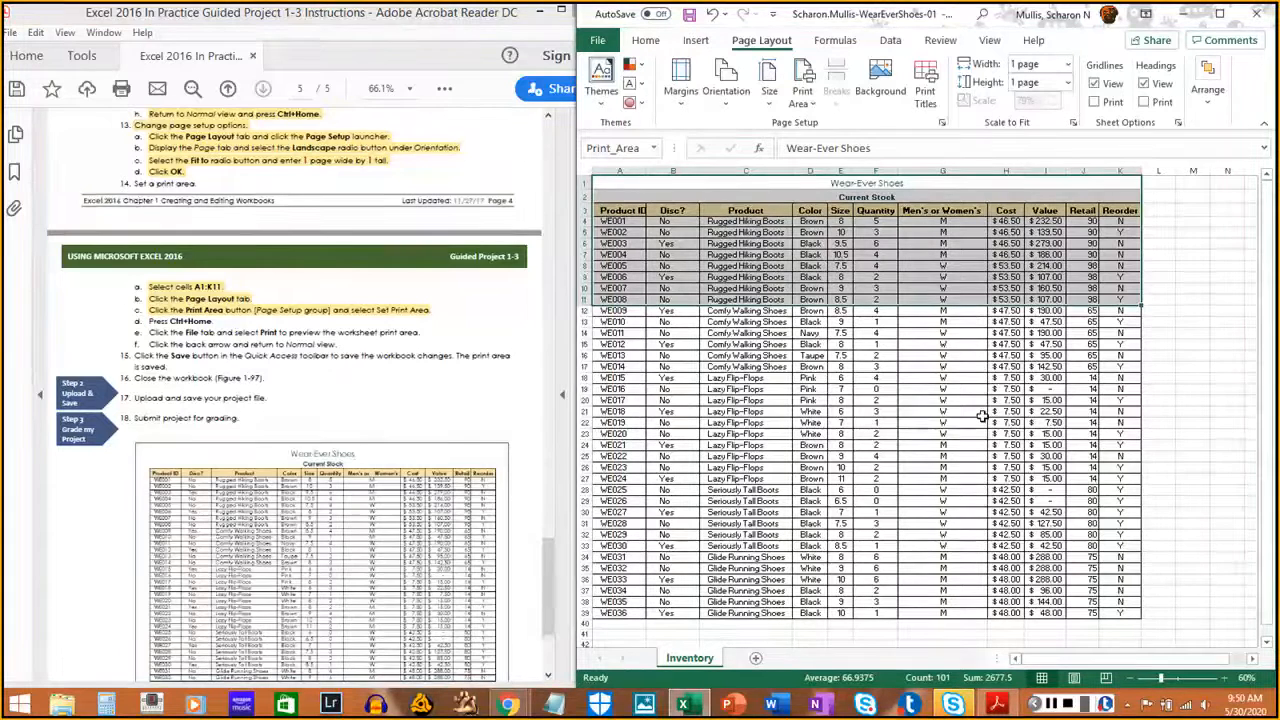
key("ctrl+Home")
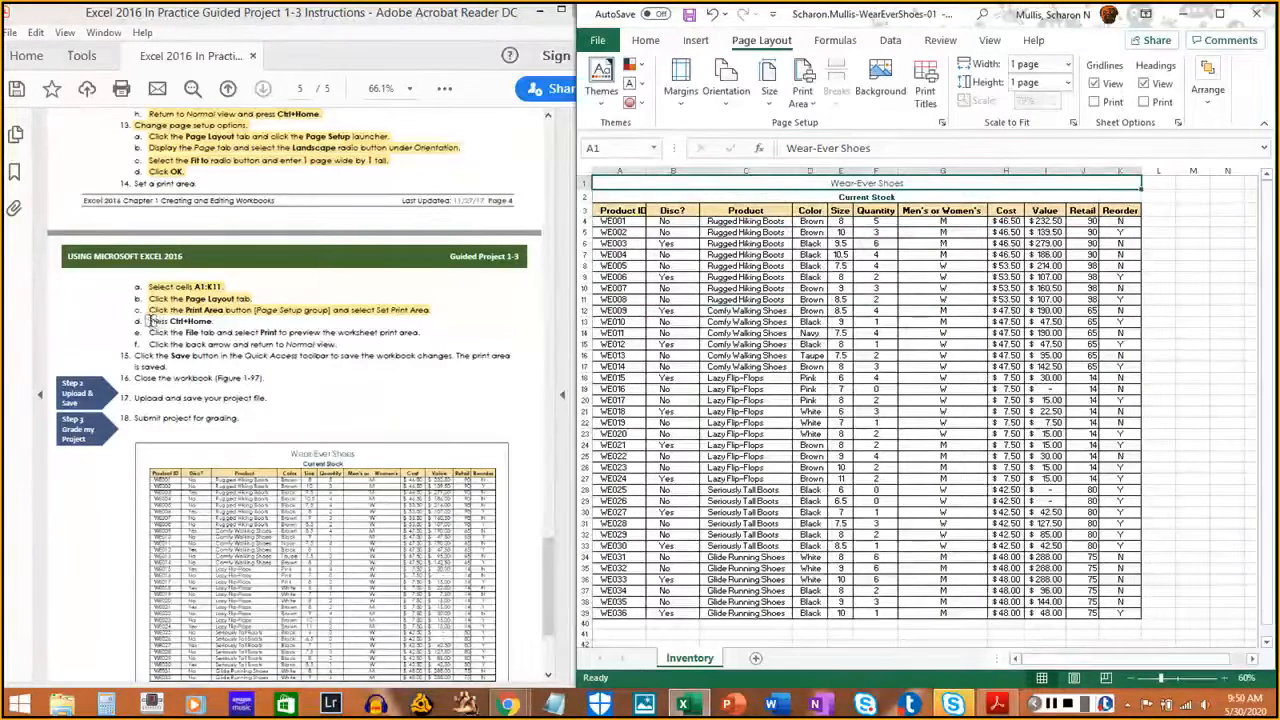
left_click_drag(149, 321, 213, 321)
left_click(223, 334)
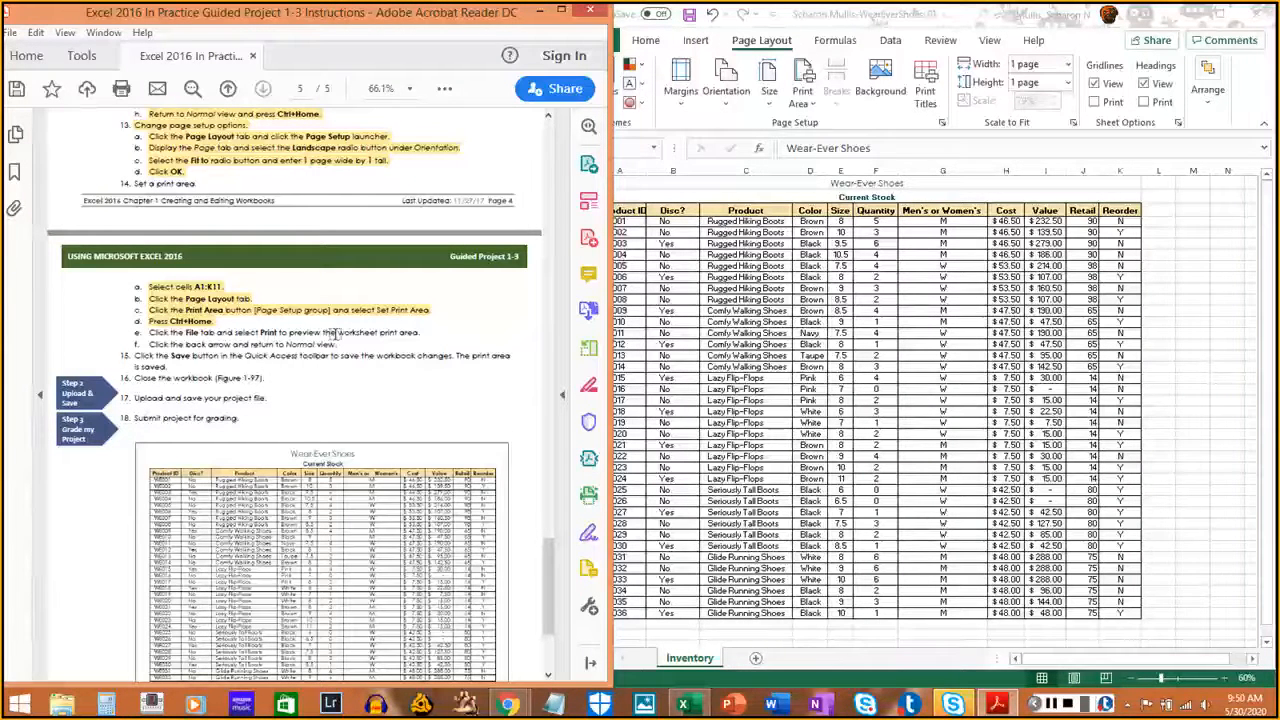
Preview the worksheet's print area in the Print view and highlight instruction 14e in the PDF
left_click(905, 309)
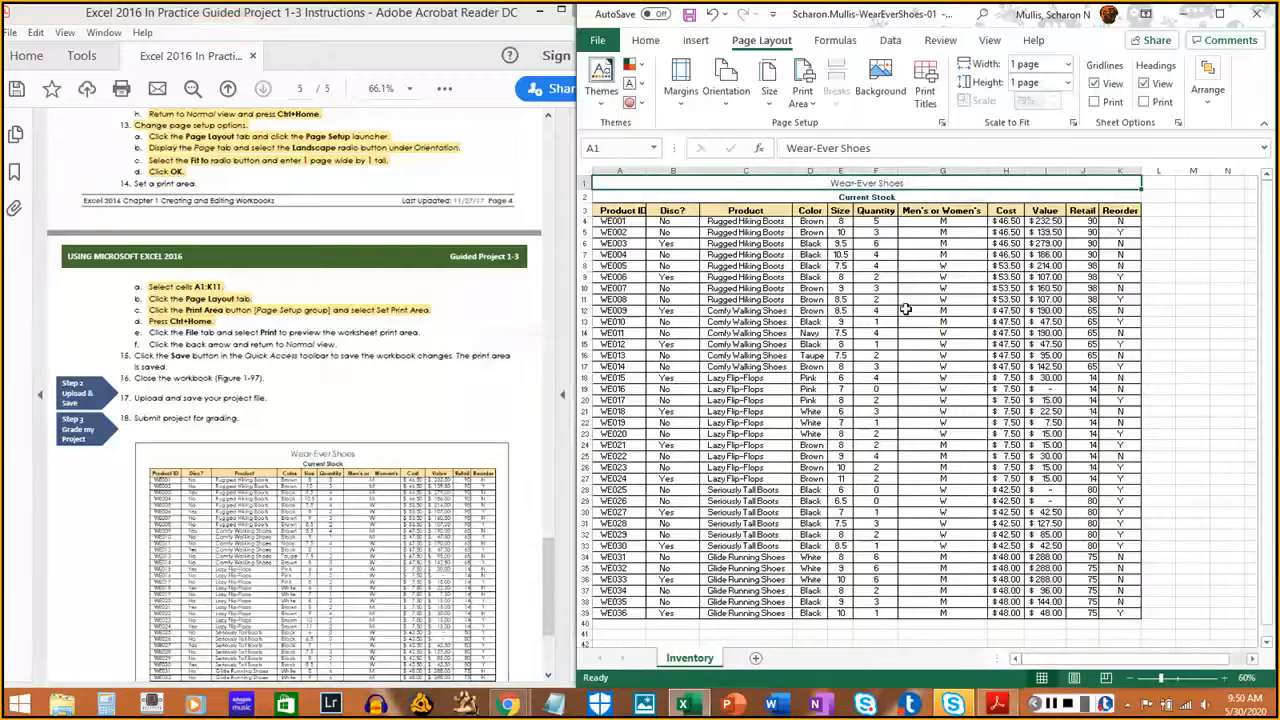
left_click(600, 42)
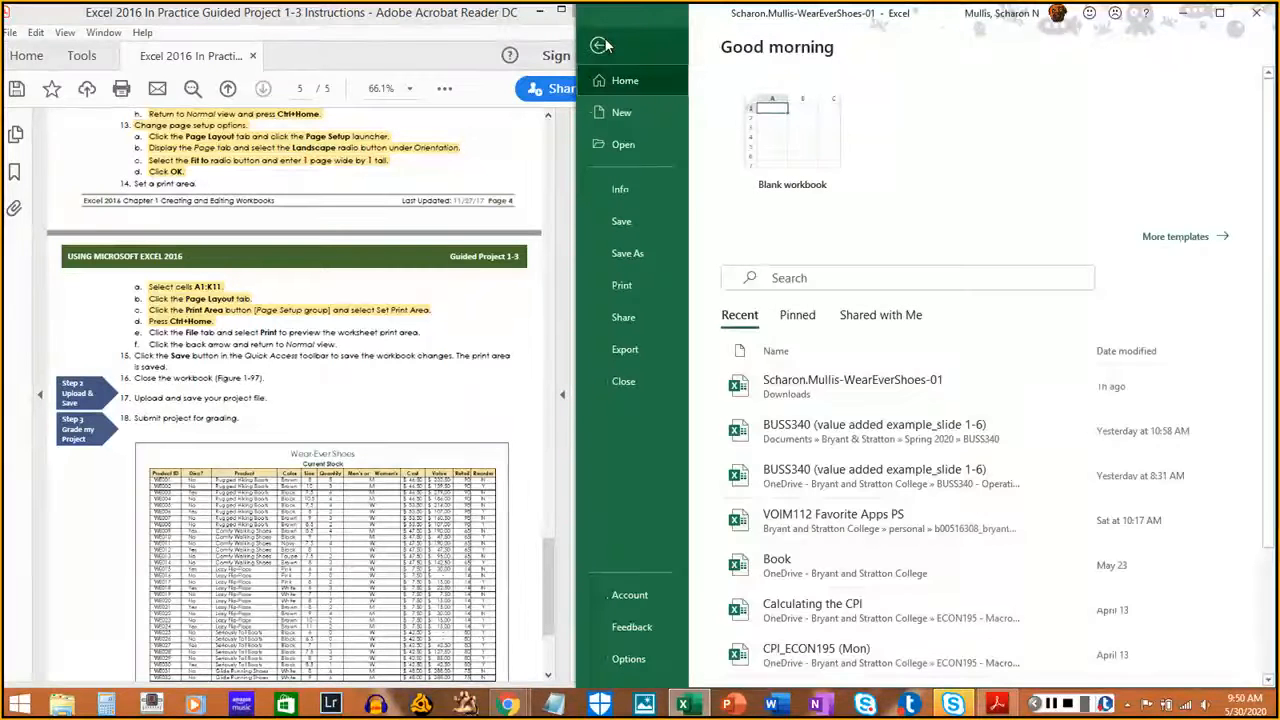
left_click(617, 286)
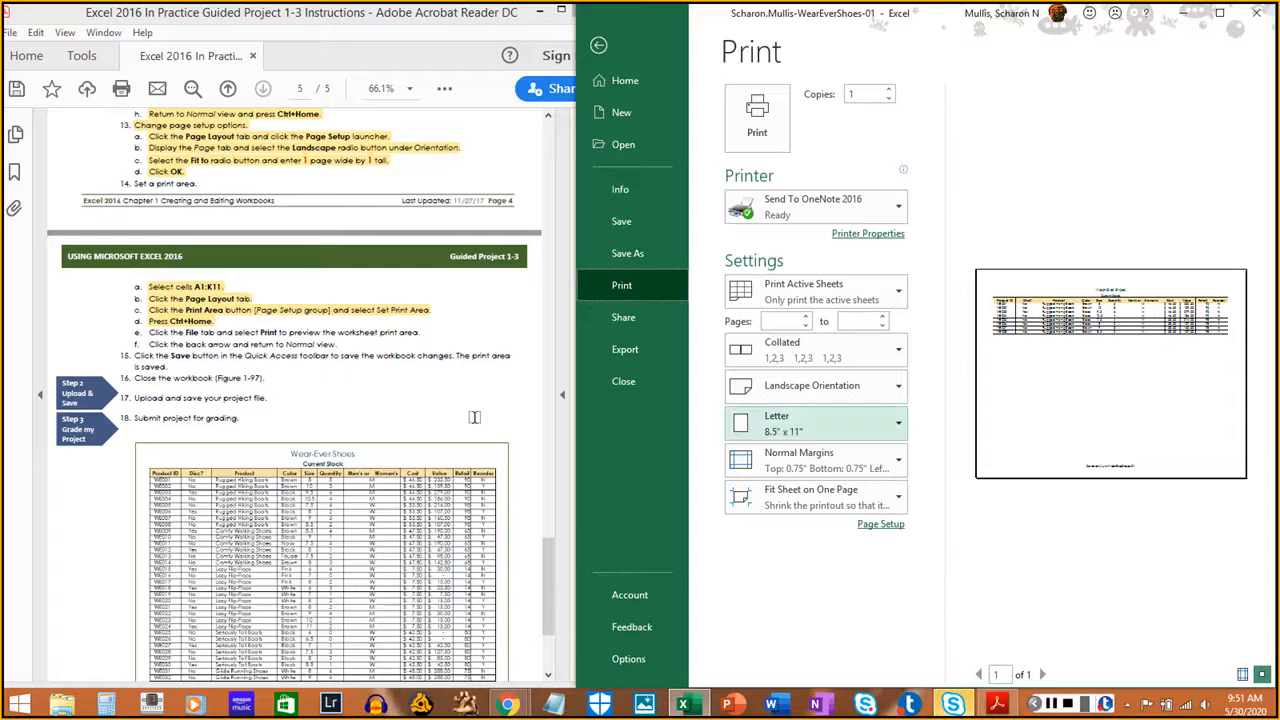
left_click_drag(145, 334, 416, 332)
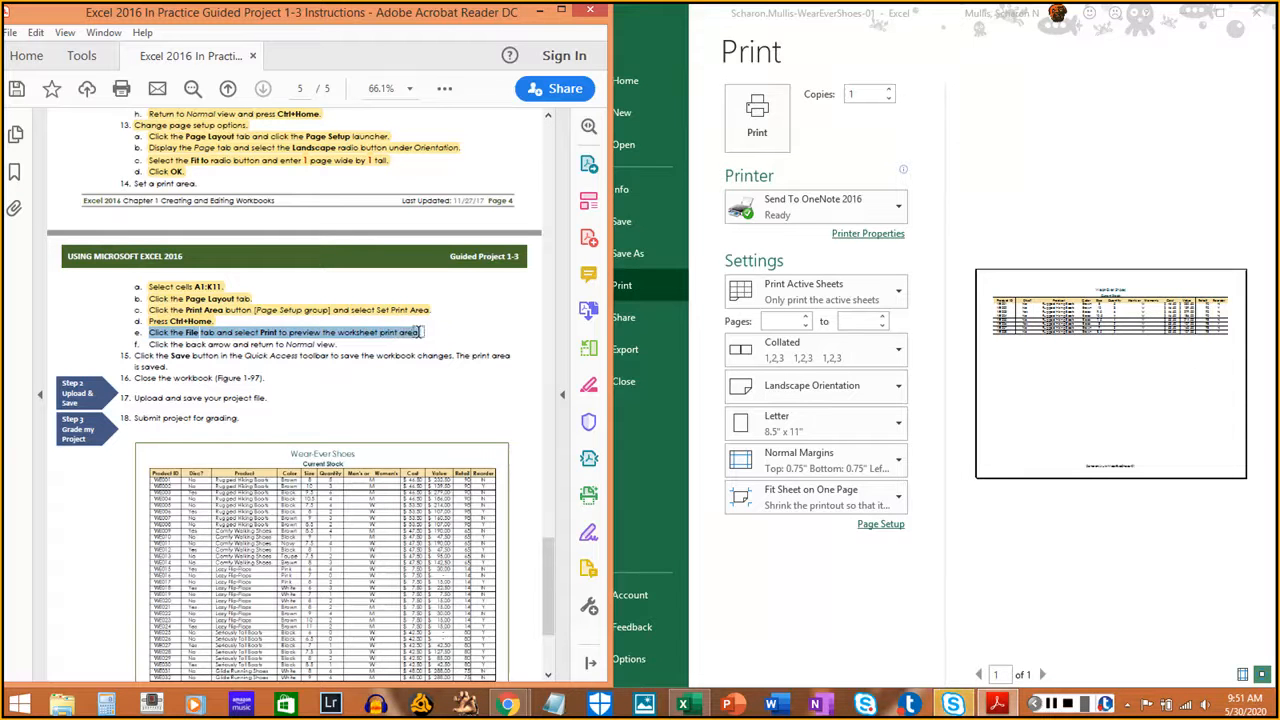
left_click(422, 332)
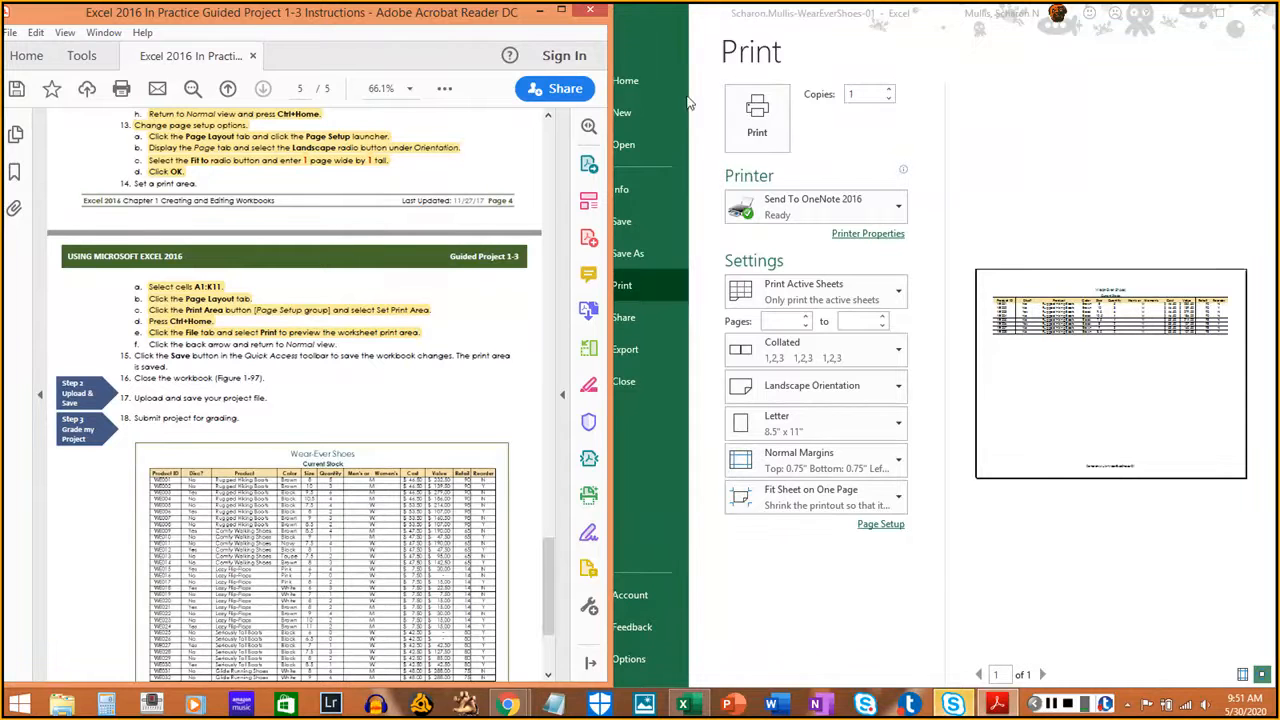
Leave the print preview for the worksheet and highlight instruction 14f in the PDF
left_click(1050, 140)
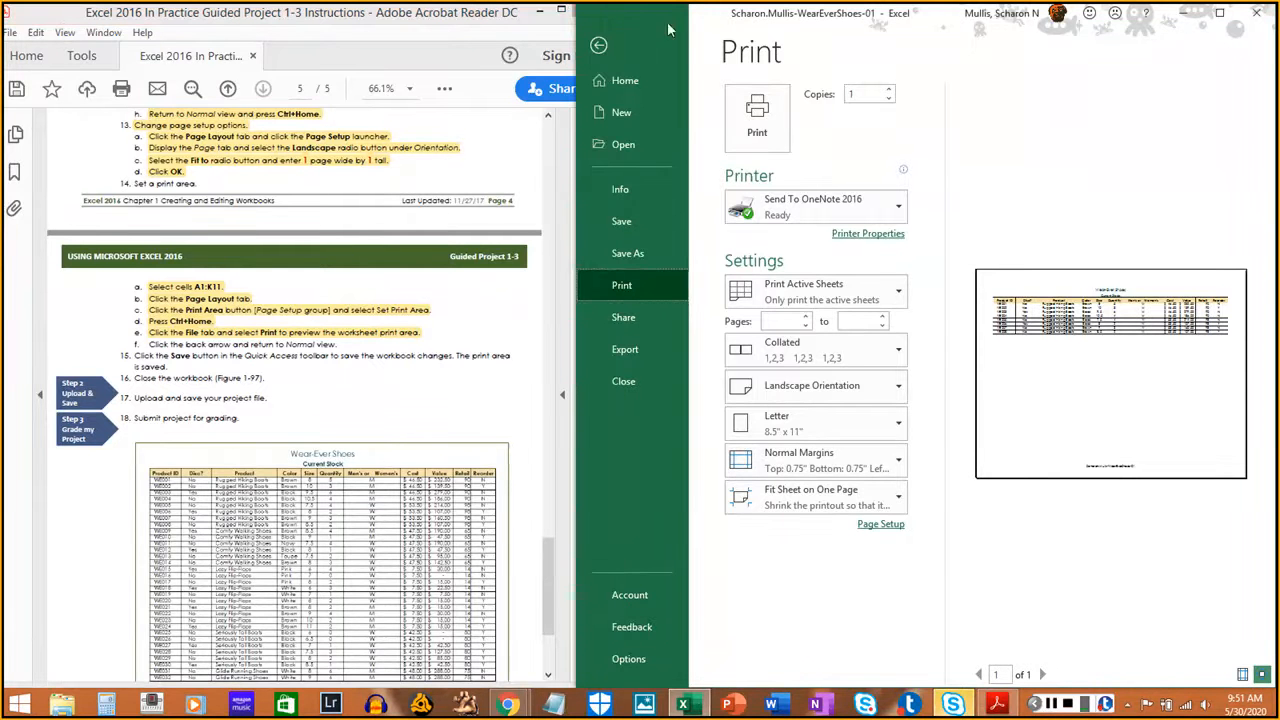
left_click(597, 47)
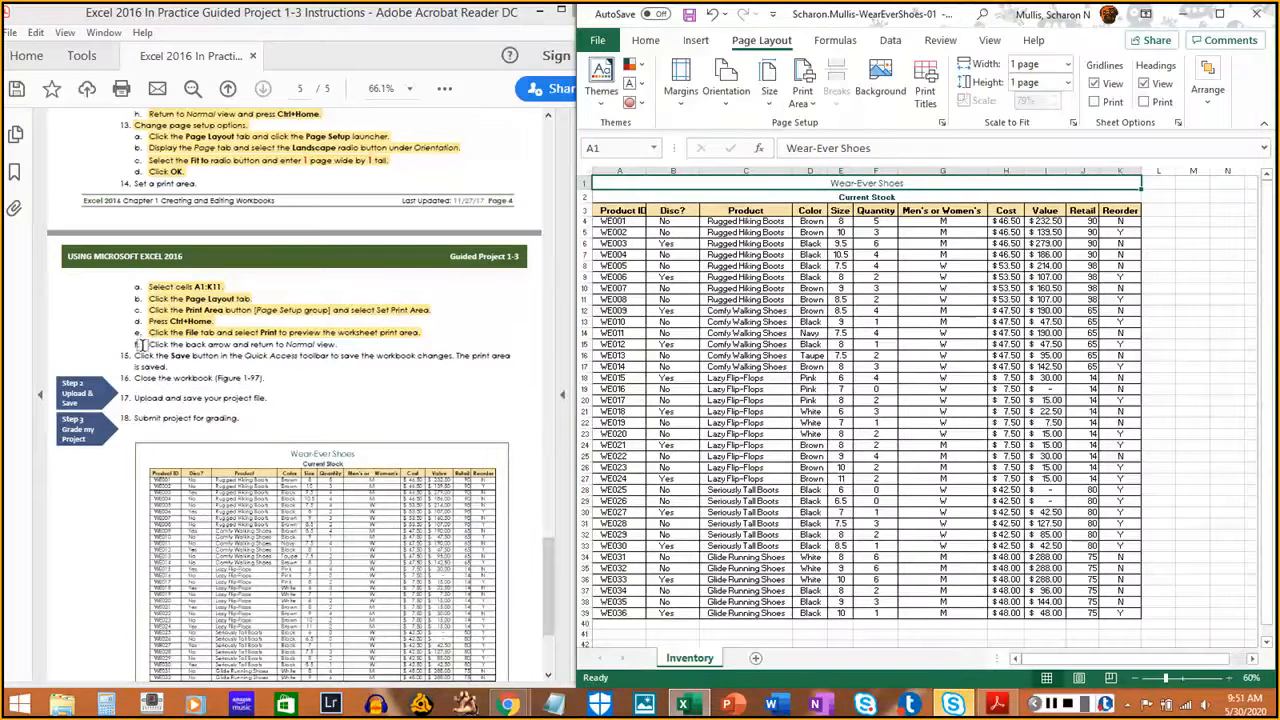
left_click_drag(148, 344, 332, 345)
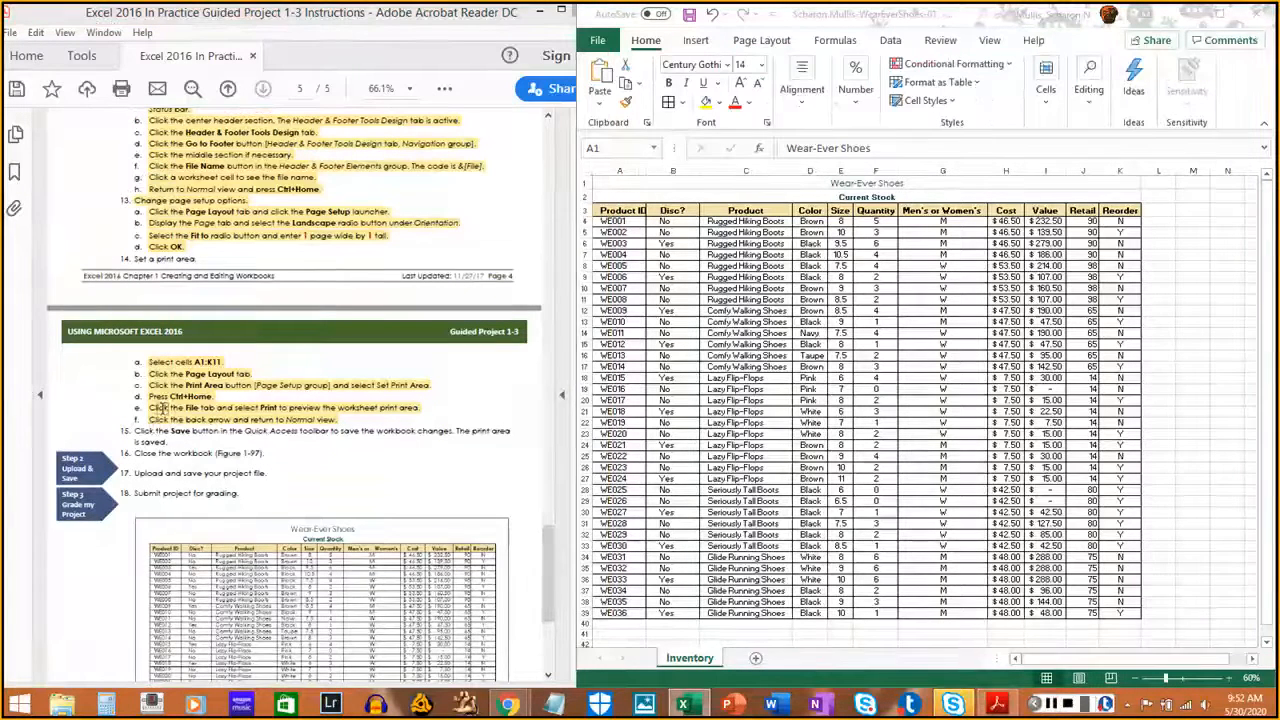
Highlight instruction 15 in the PDF and save the workbook changes
left_click_drag(131, 430, 176, 443)
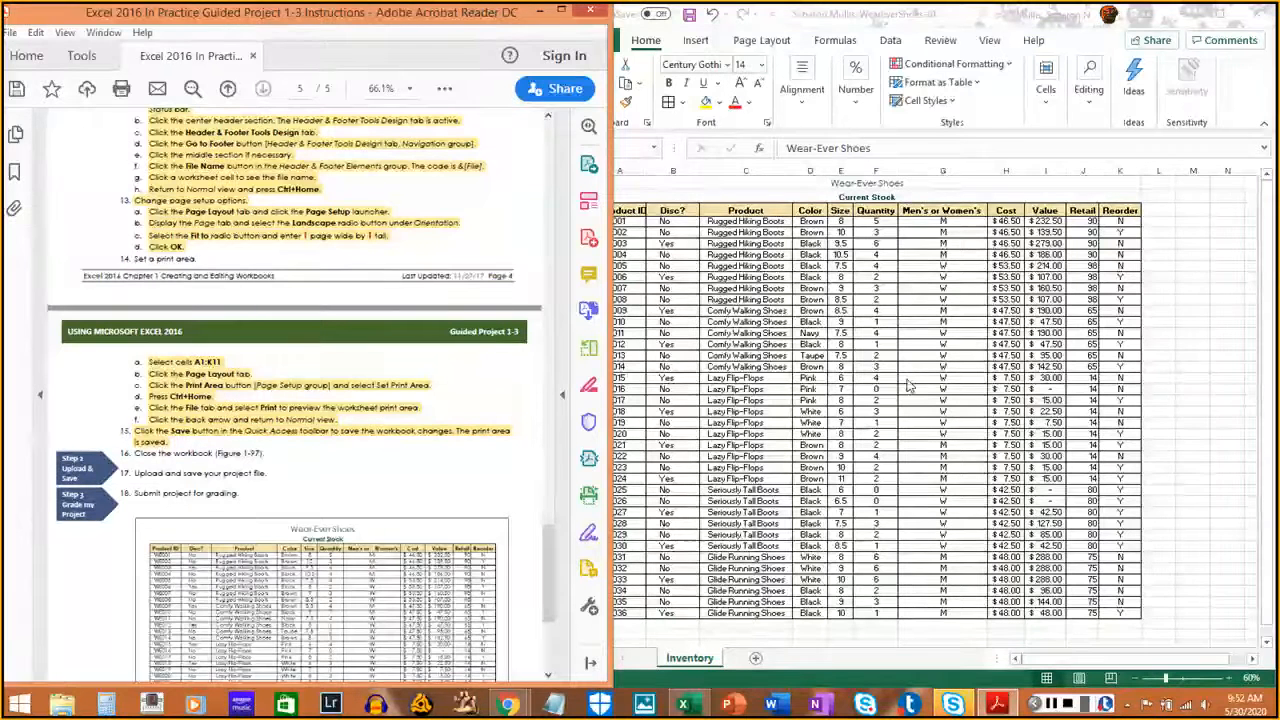
left_click(985, 318)
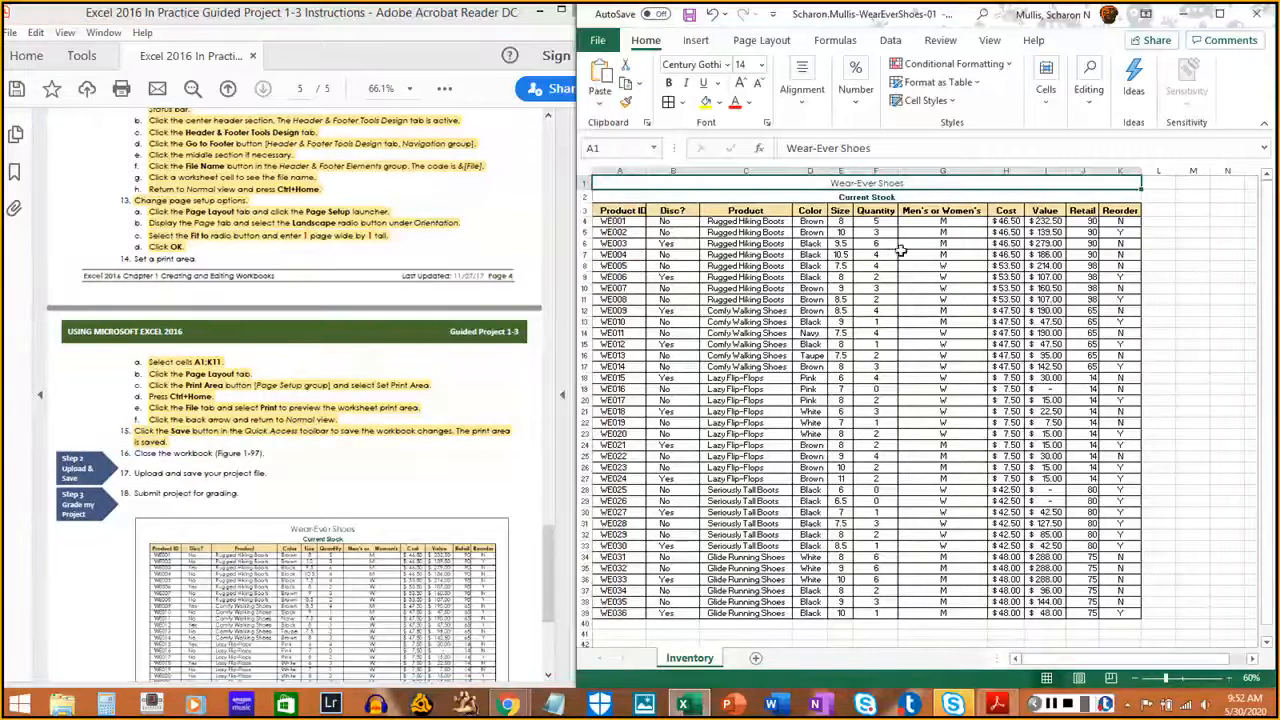
left_click(690, 16)
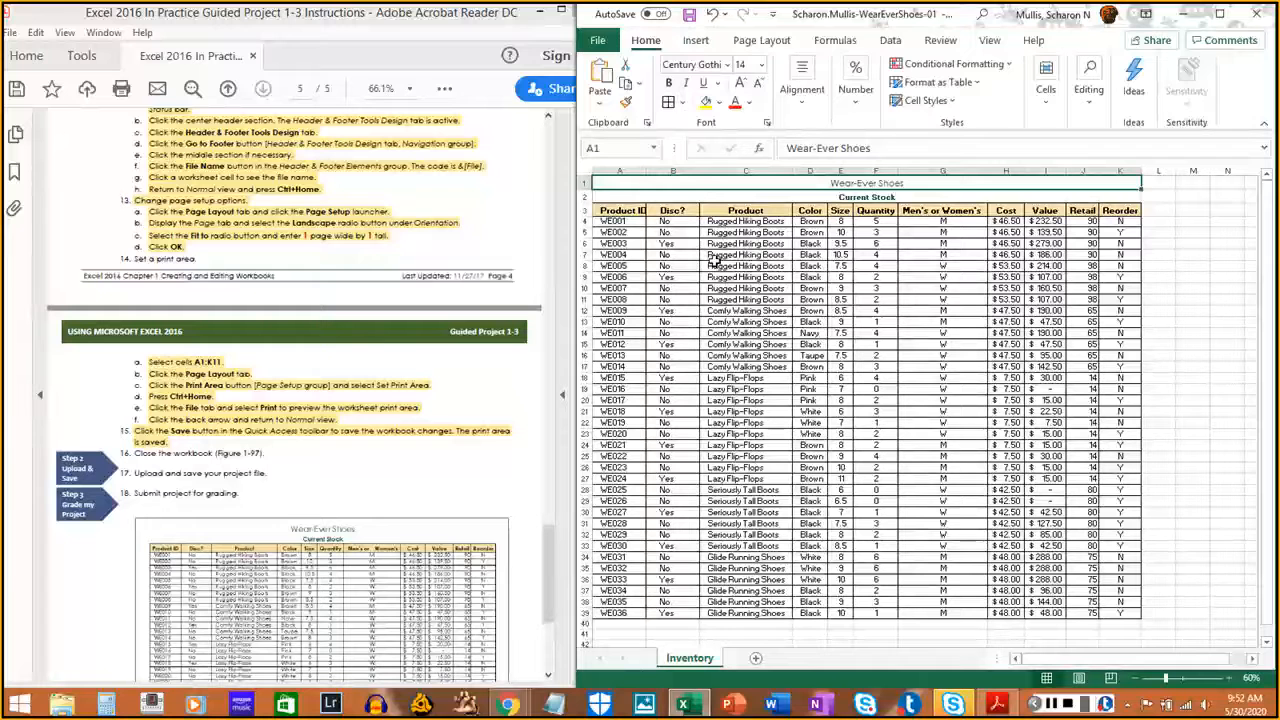
left_click(607, 40)
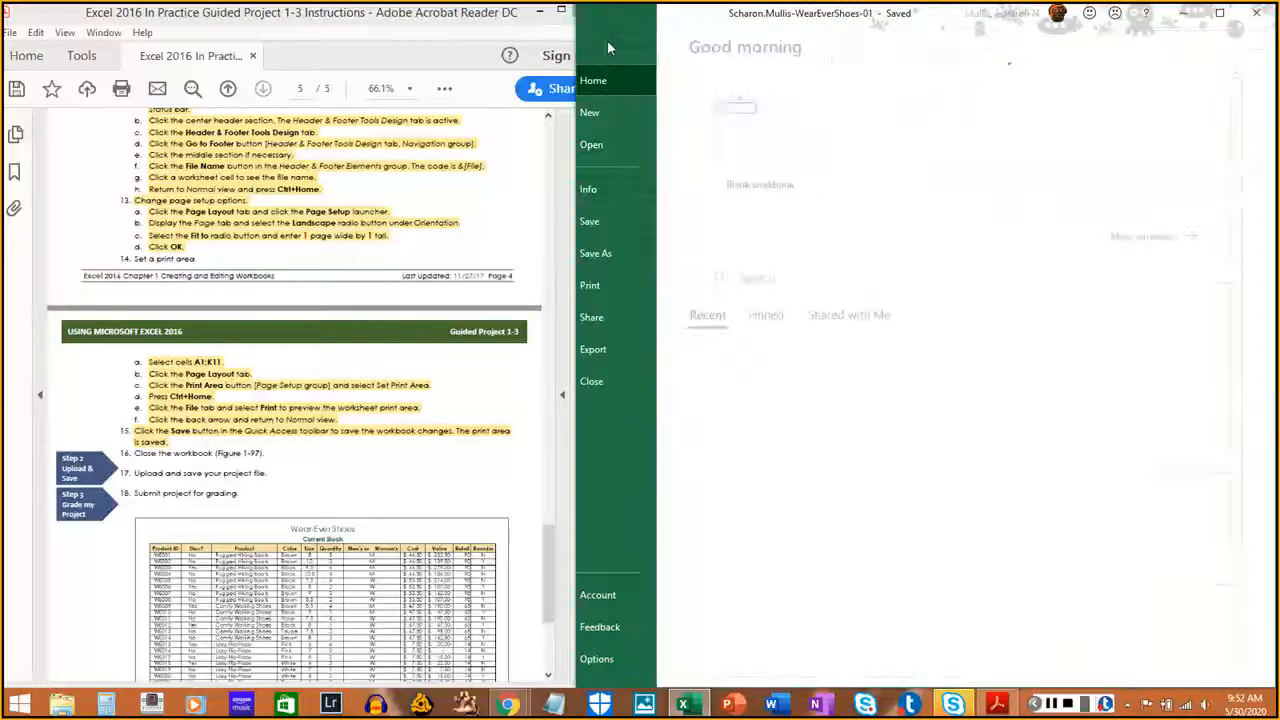
left_click(609, 216)
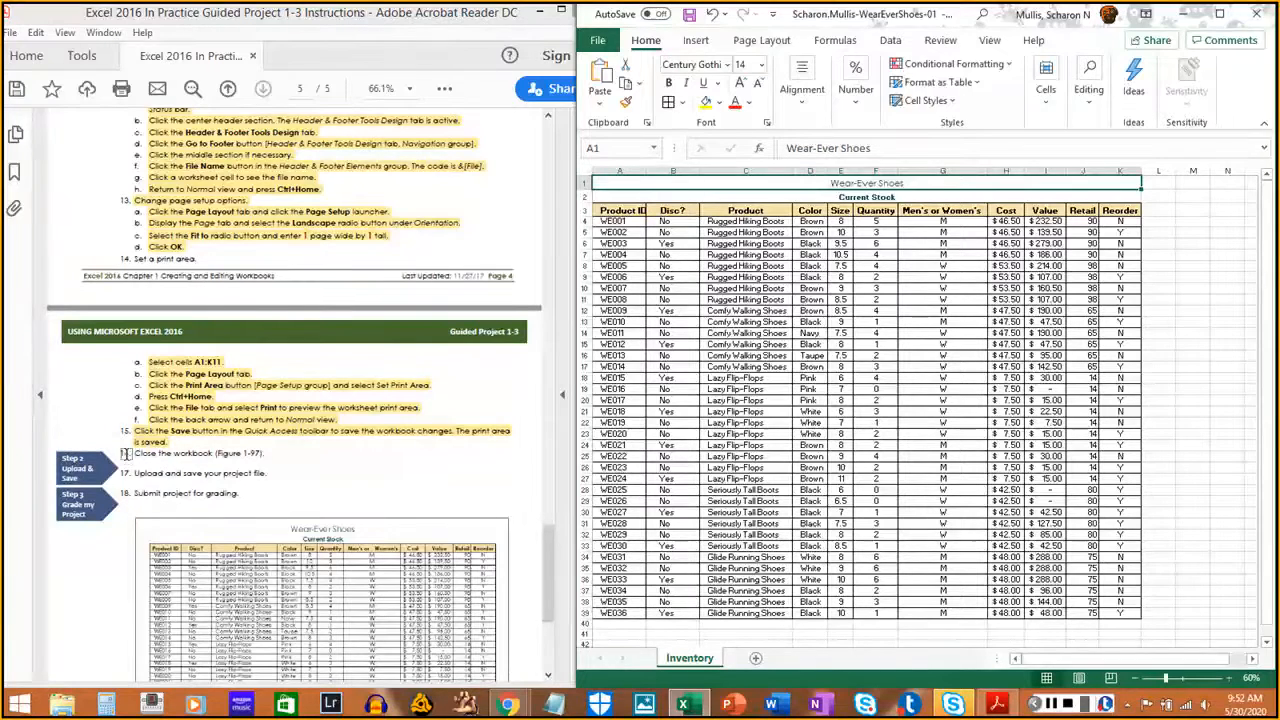
left_click(322, 419)
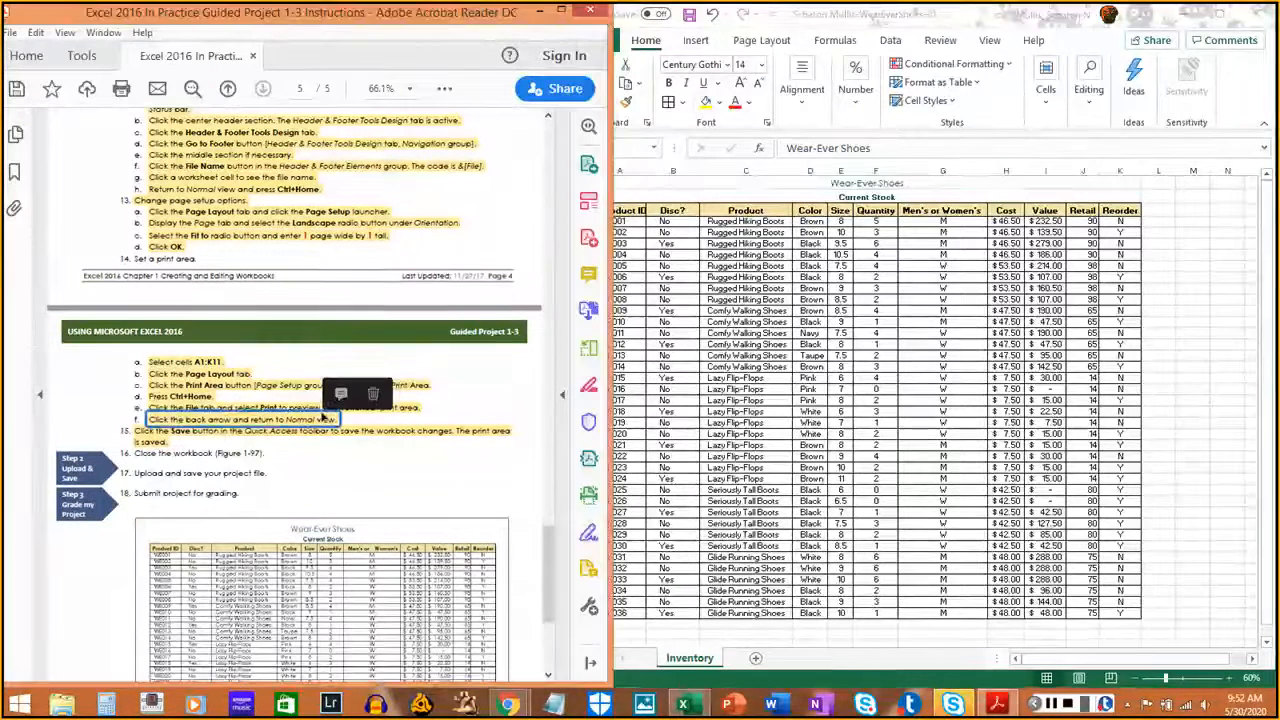
scroll(322, 411, "down", 2)
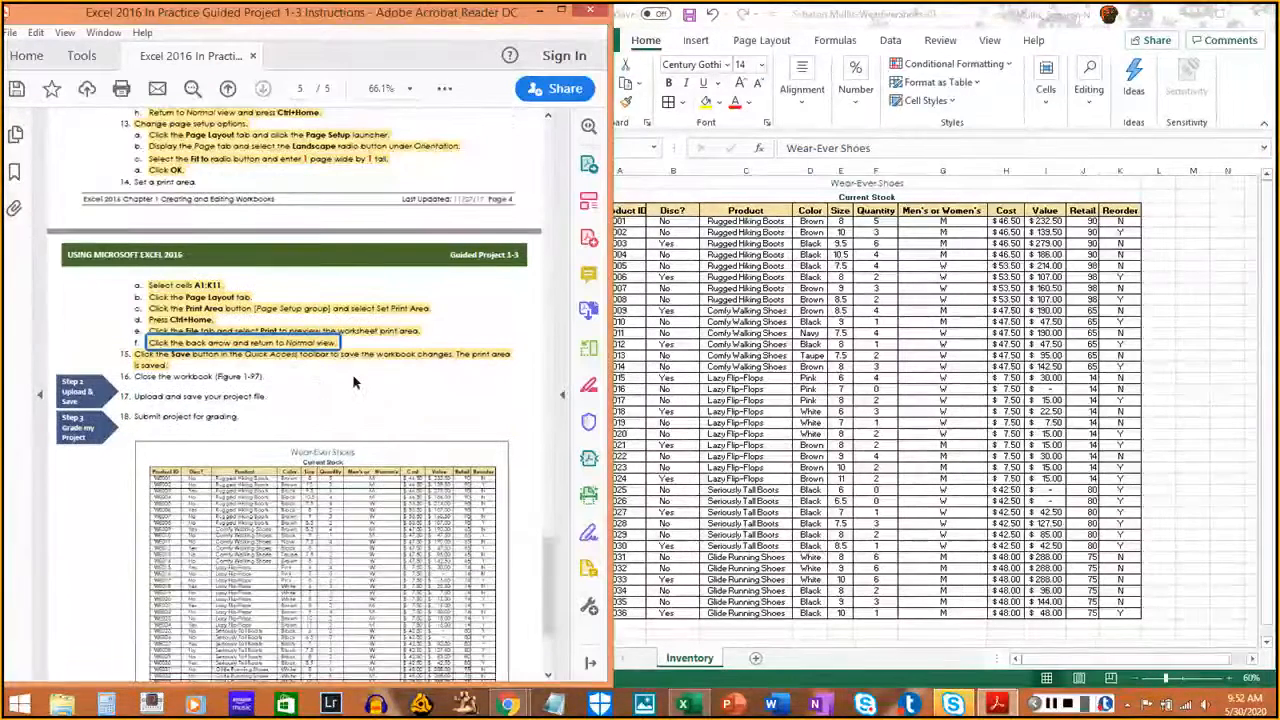
Highlight instruction 16 in the PDF and close the Wear-Ever Shoes workbook
scroll(283, 393, "down", 3)
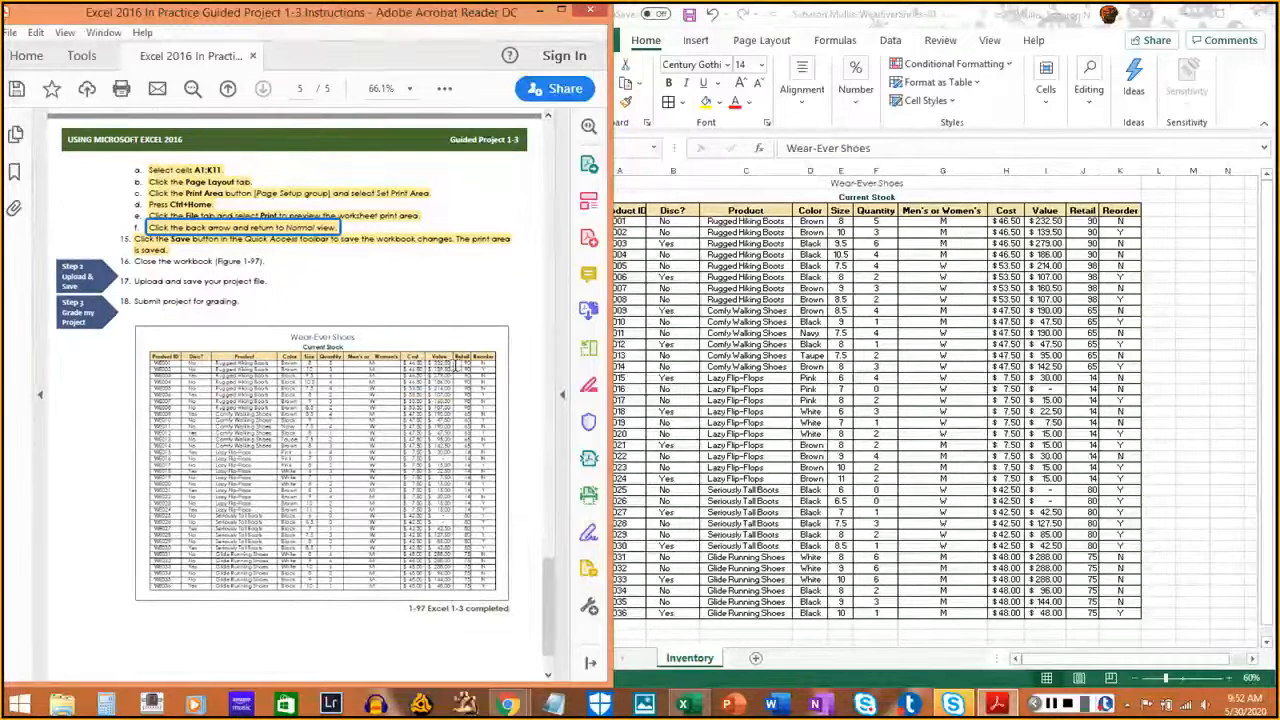
left_click(1000, 334)
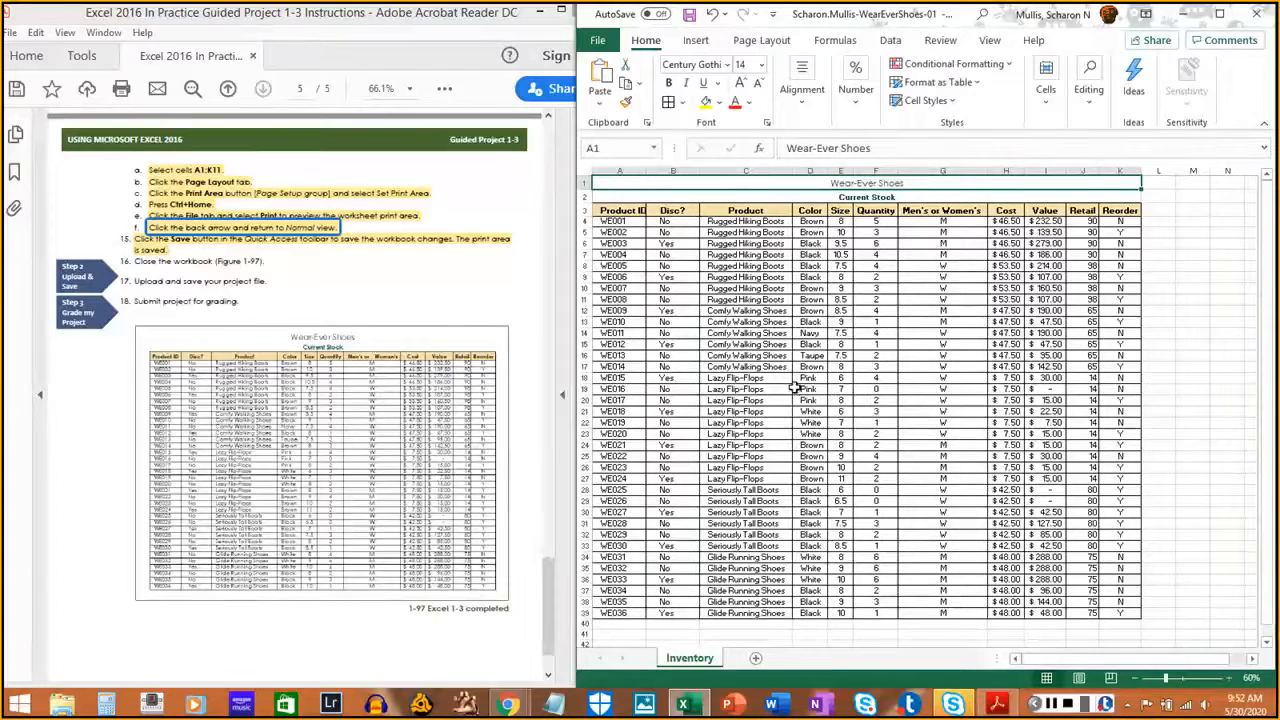
left_click(145, 268)
left_click_drag(133, 261, 268, 261)
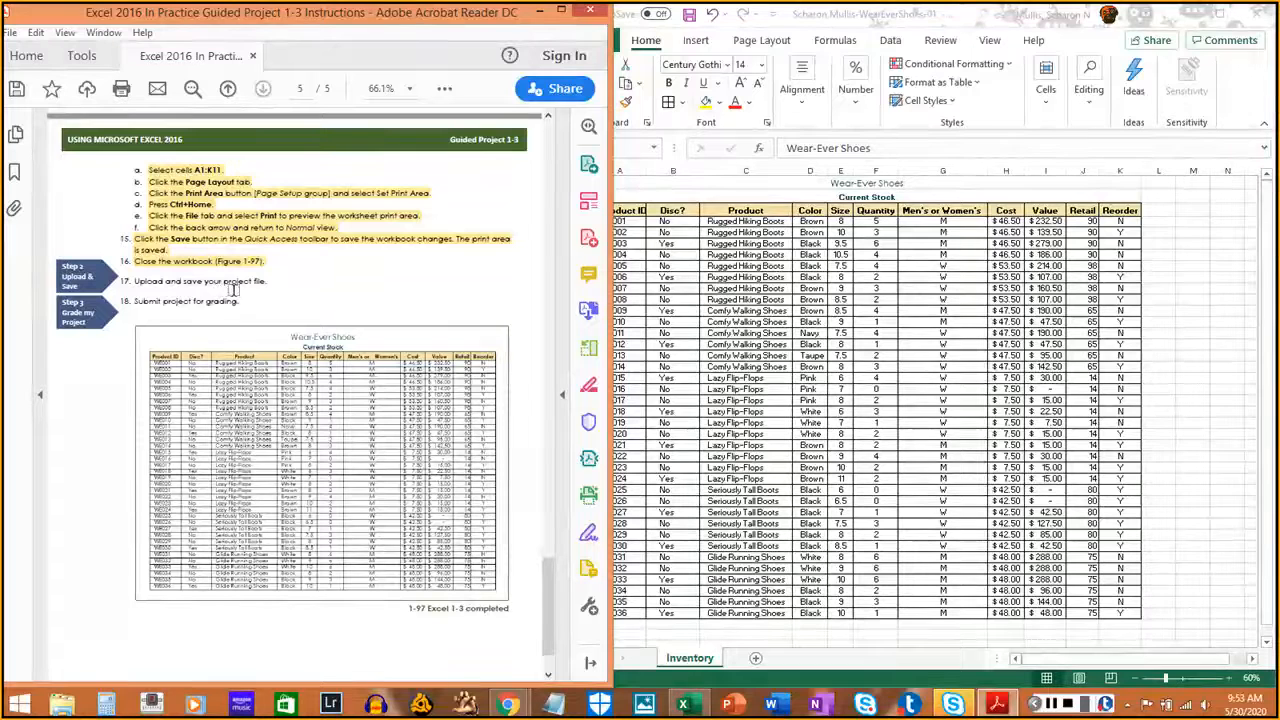
left_click(1253, 18)
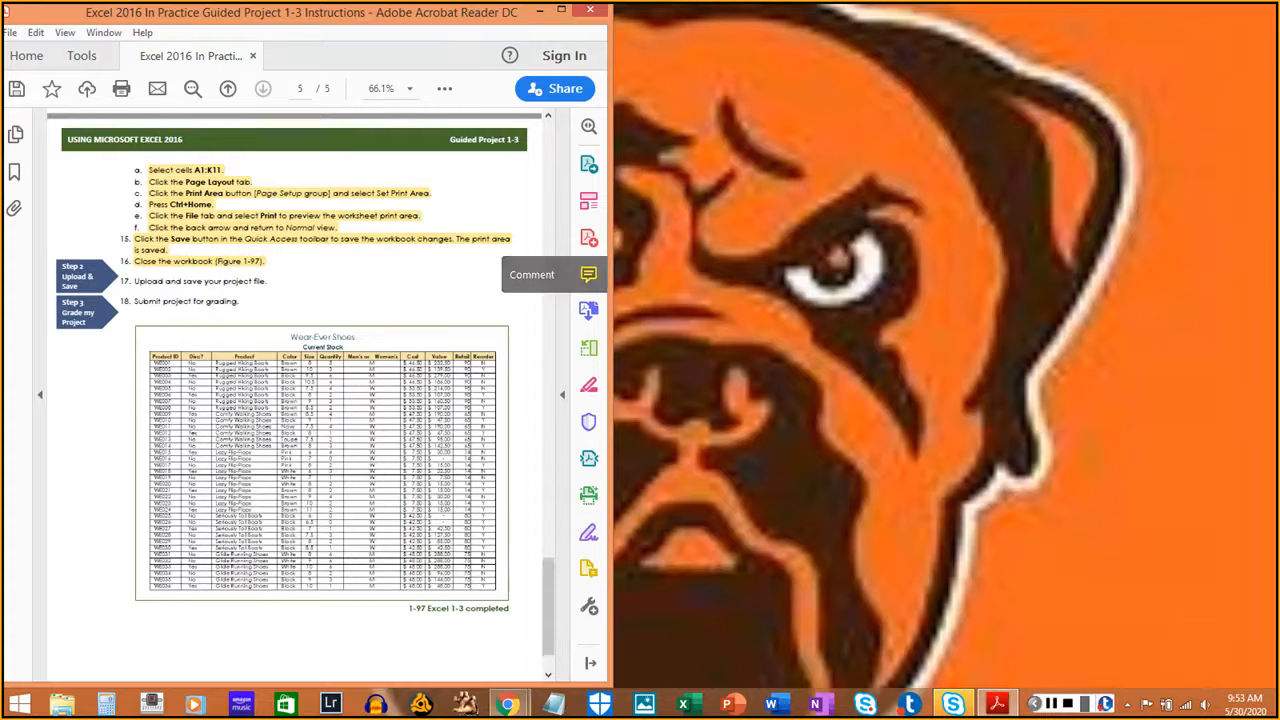
Switch to the Blackboard window in Chrome and launch SIMnet through McGraw-Hill Campus for the Office Apps-Spreadsheets/Data course
mouse_move(519, 710)
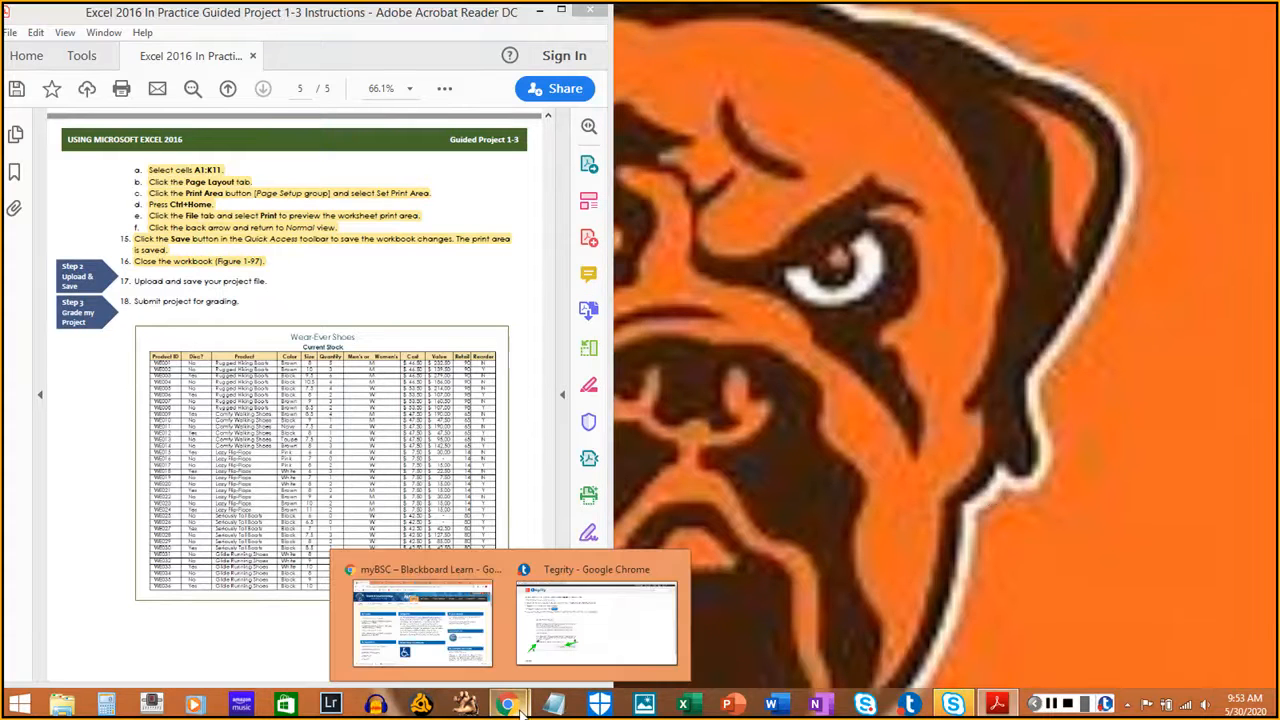
left_click(447, 630)
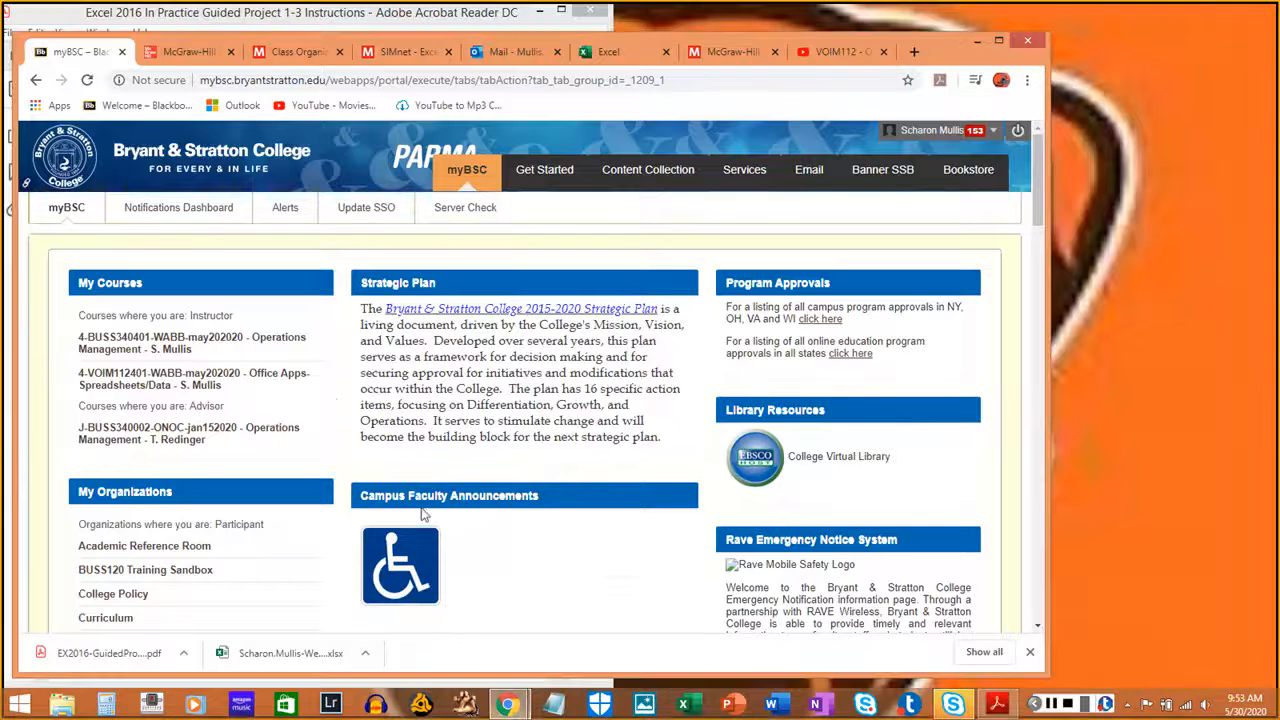
left_click(140, 375)
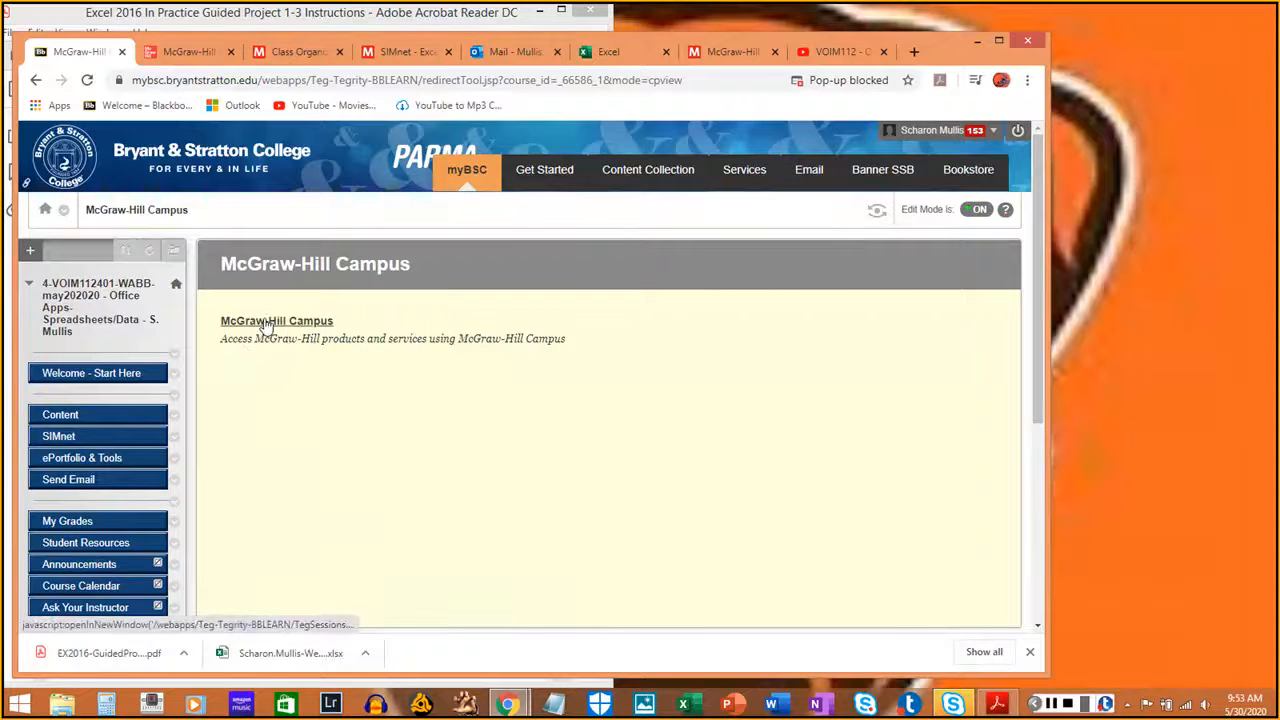
left_click(268, 325)
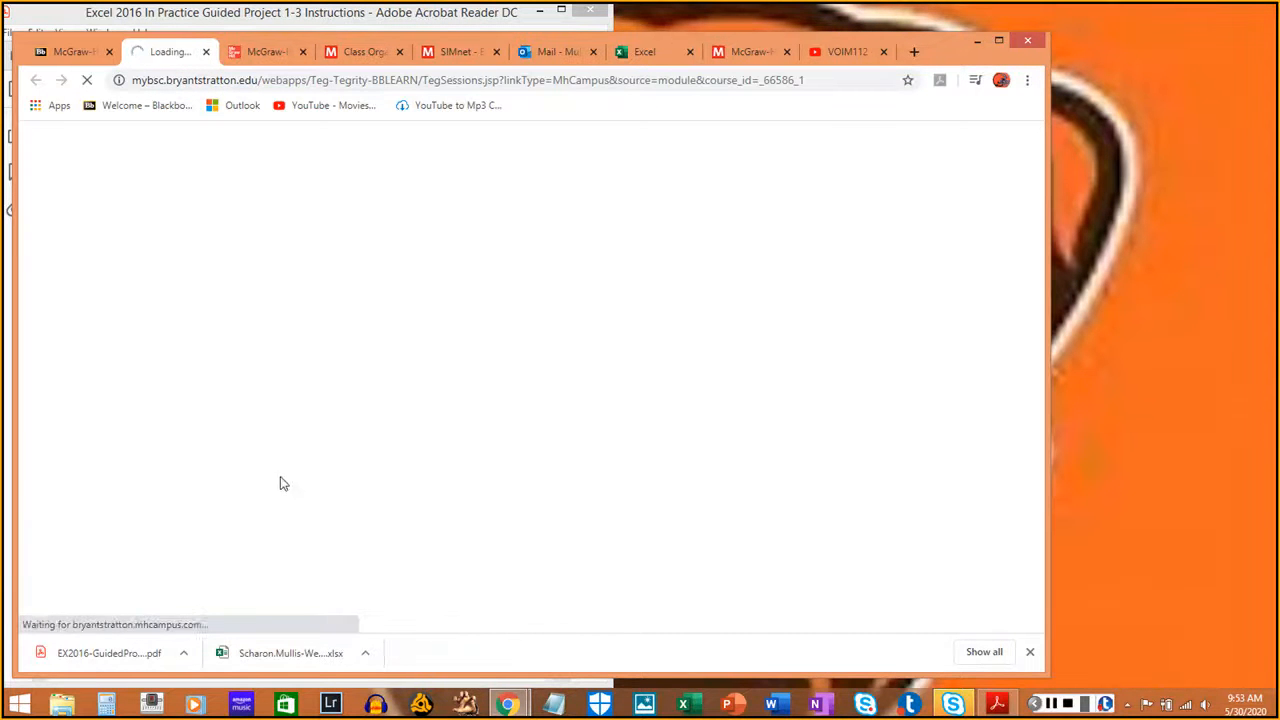
left_click(244, 524)
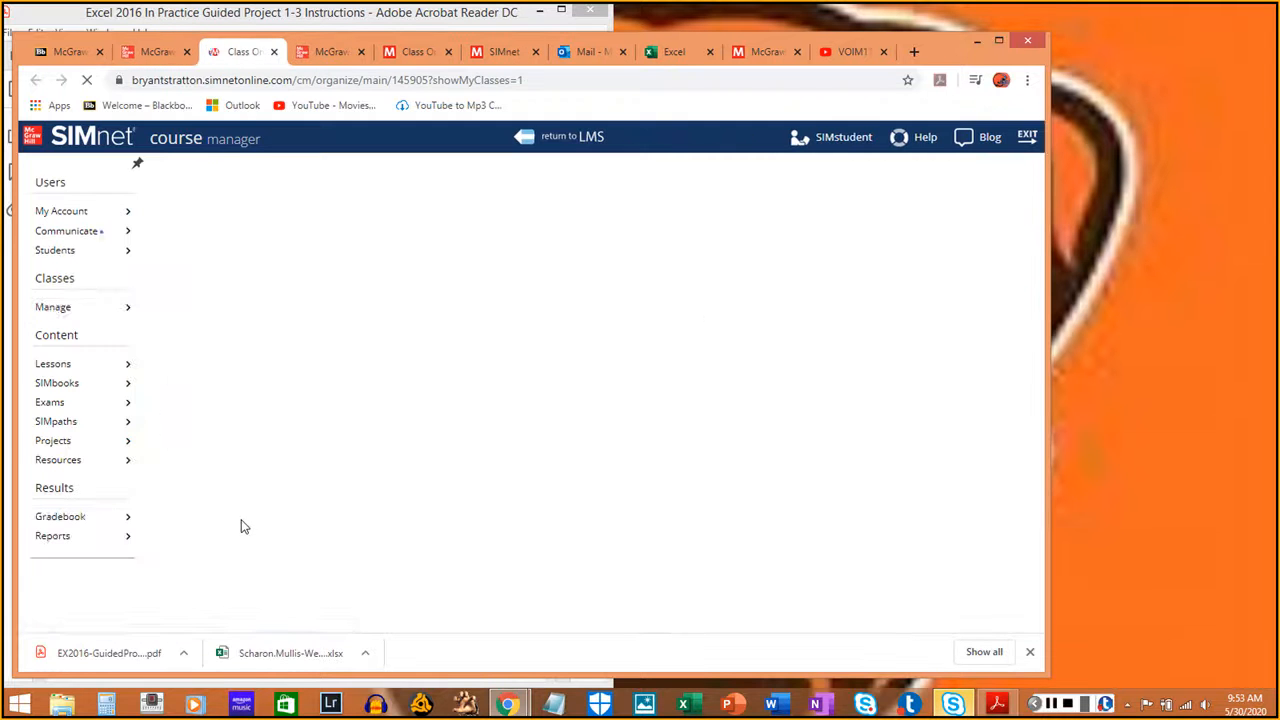
Switch to the SIMstudent view and open Guided Project 1-3 in the Excel Chapter 1 group
left_click(838, 143)
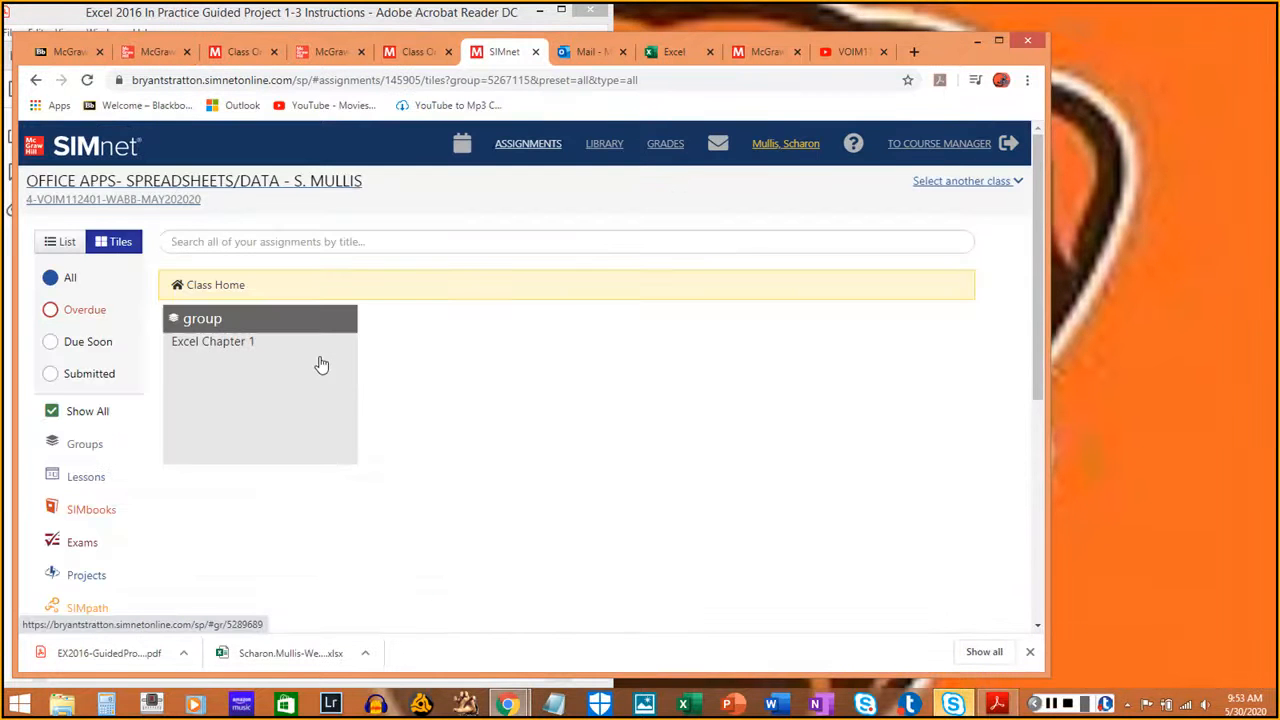
left_click(260, 395)
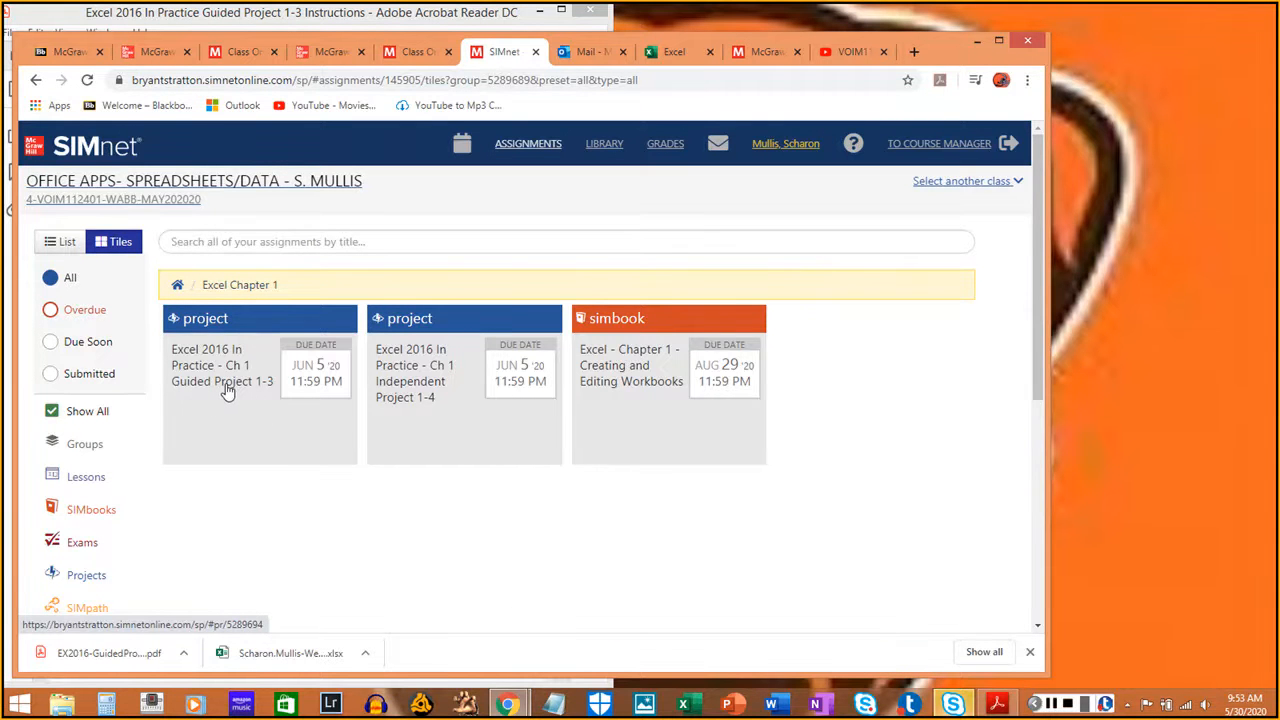
left_click(228, 392)
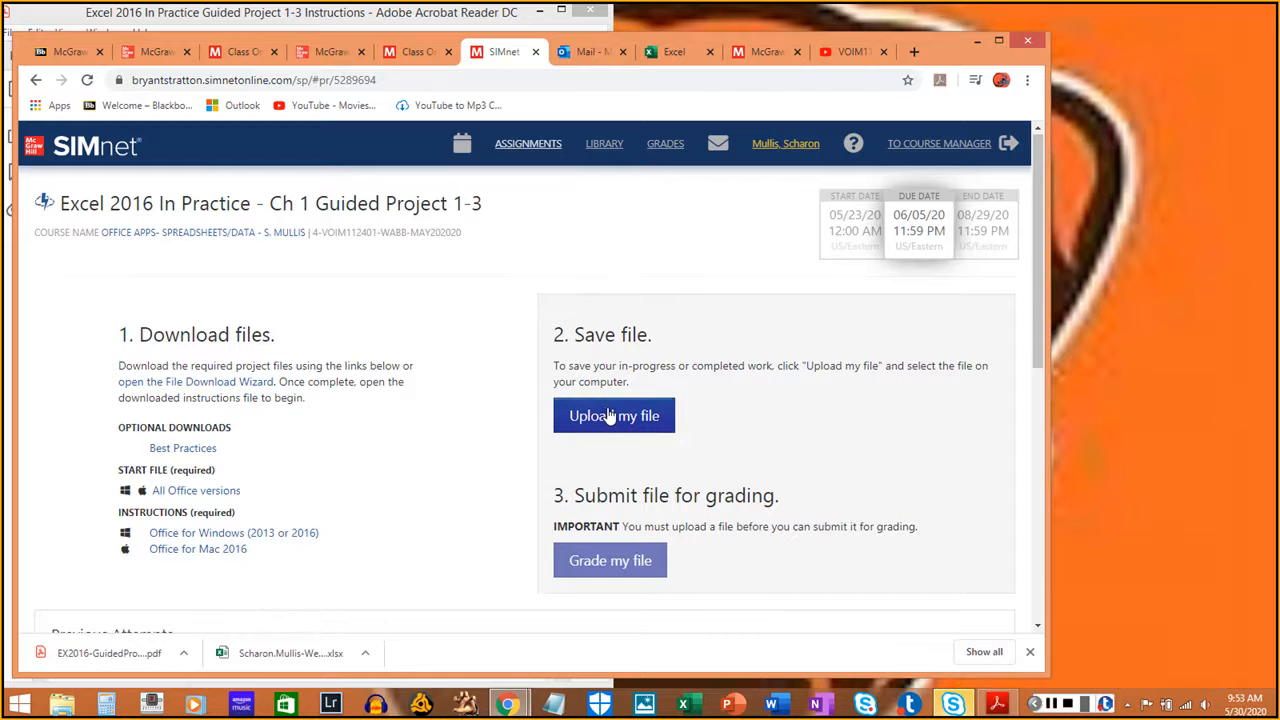
Upload the WearEverShoes-01 workbook from the Downloads folder to the project and submit it for grading
left_click(610, 416)
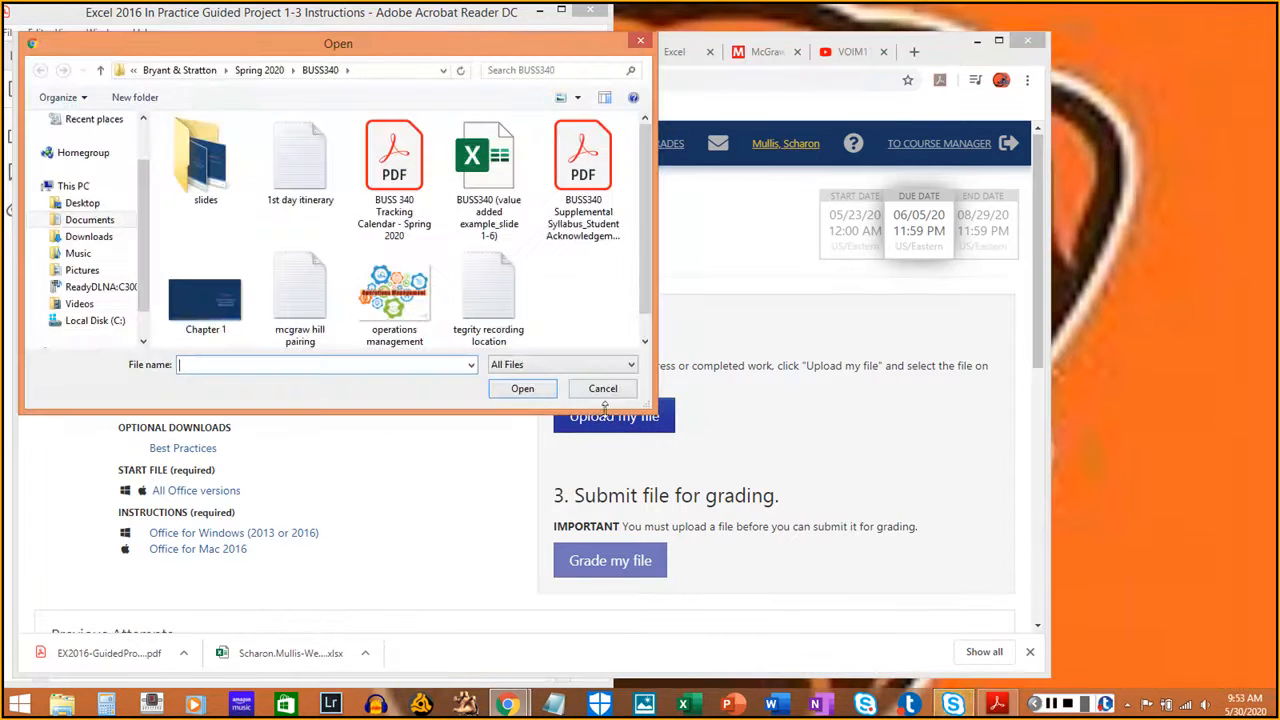
left_click(103, 240)
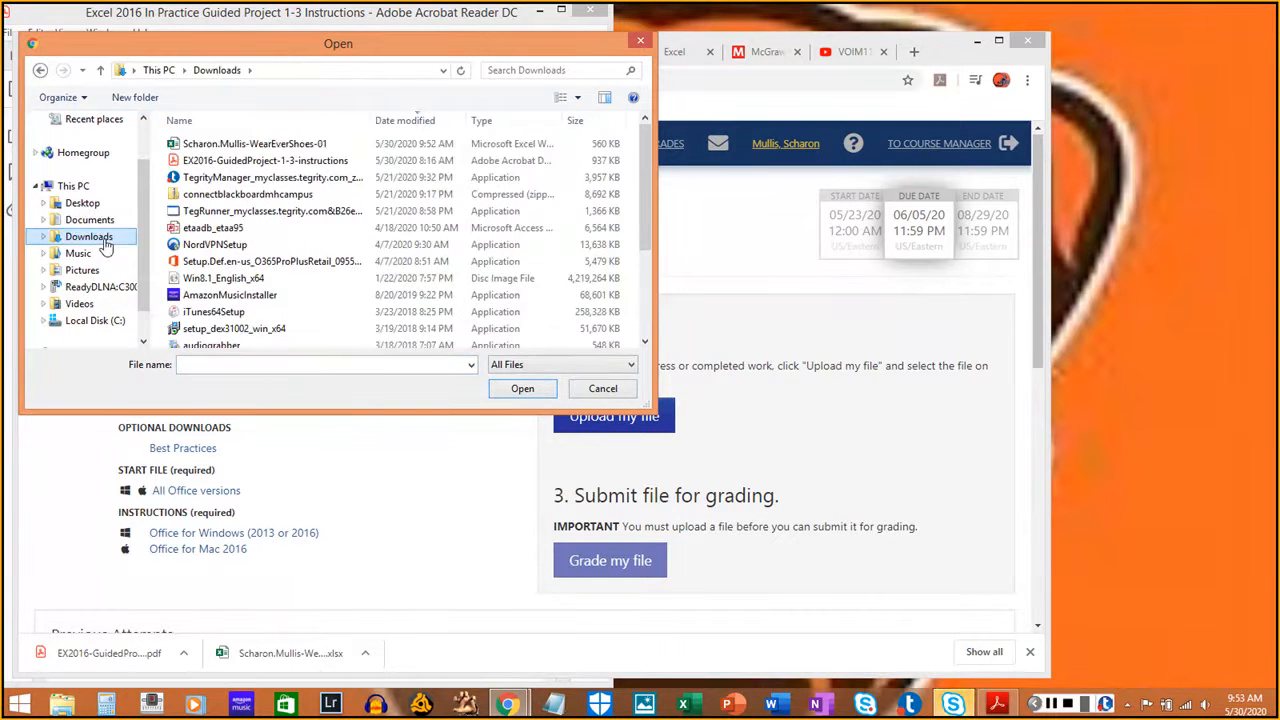
left_click(255, 147)
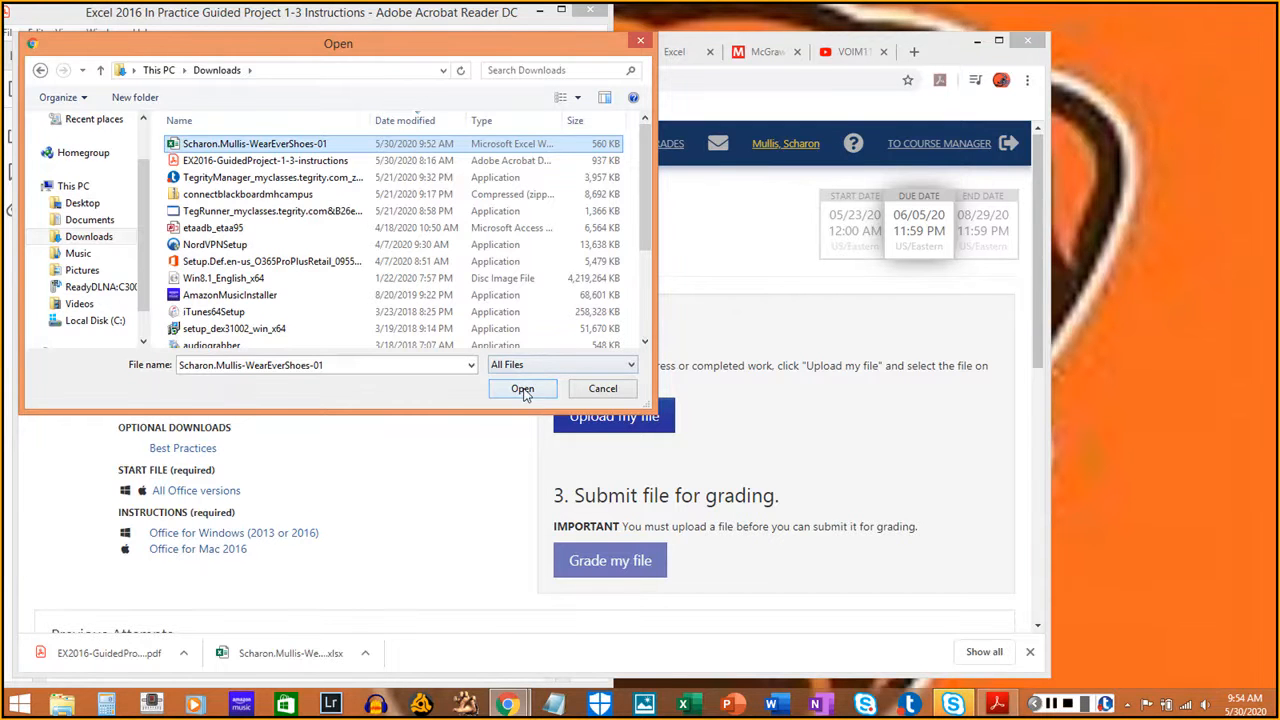
left_click(522, 389)
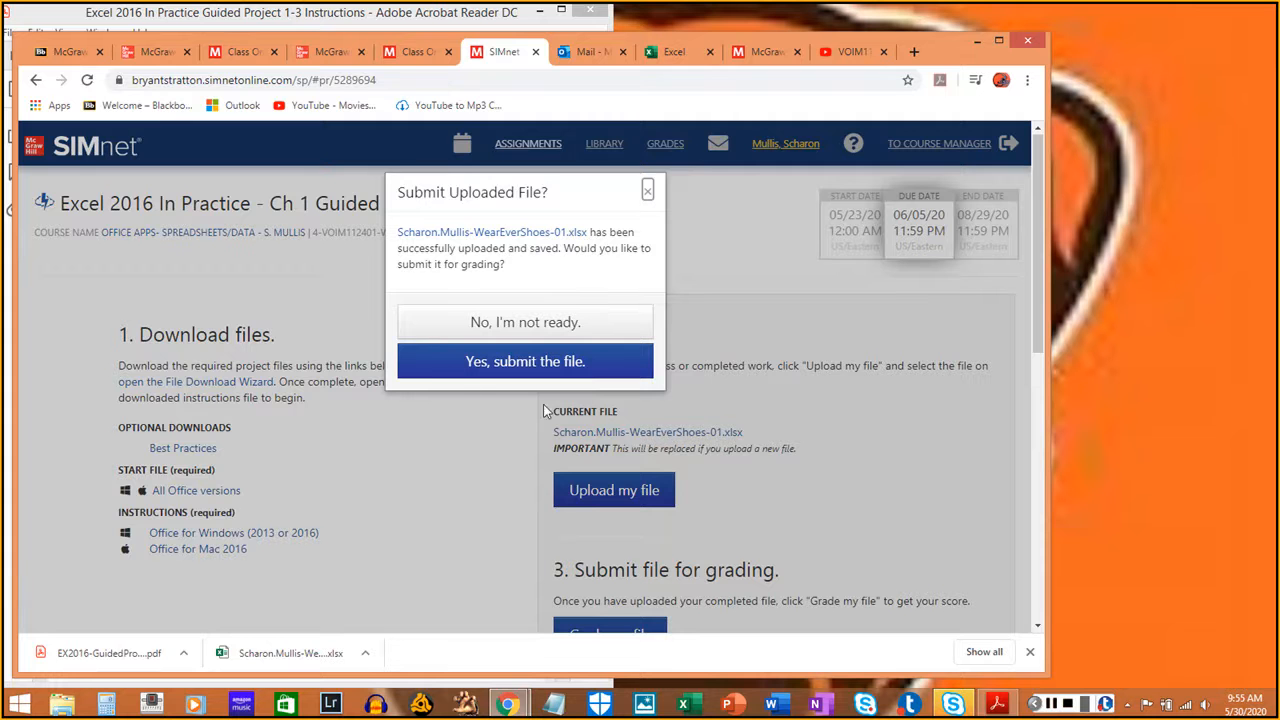
left_click(488, 372)
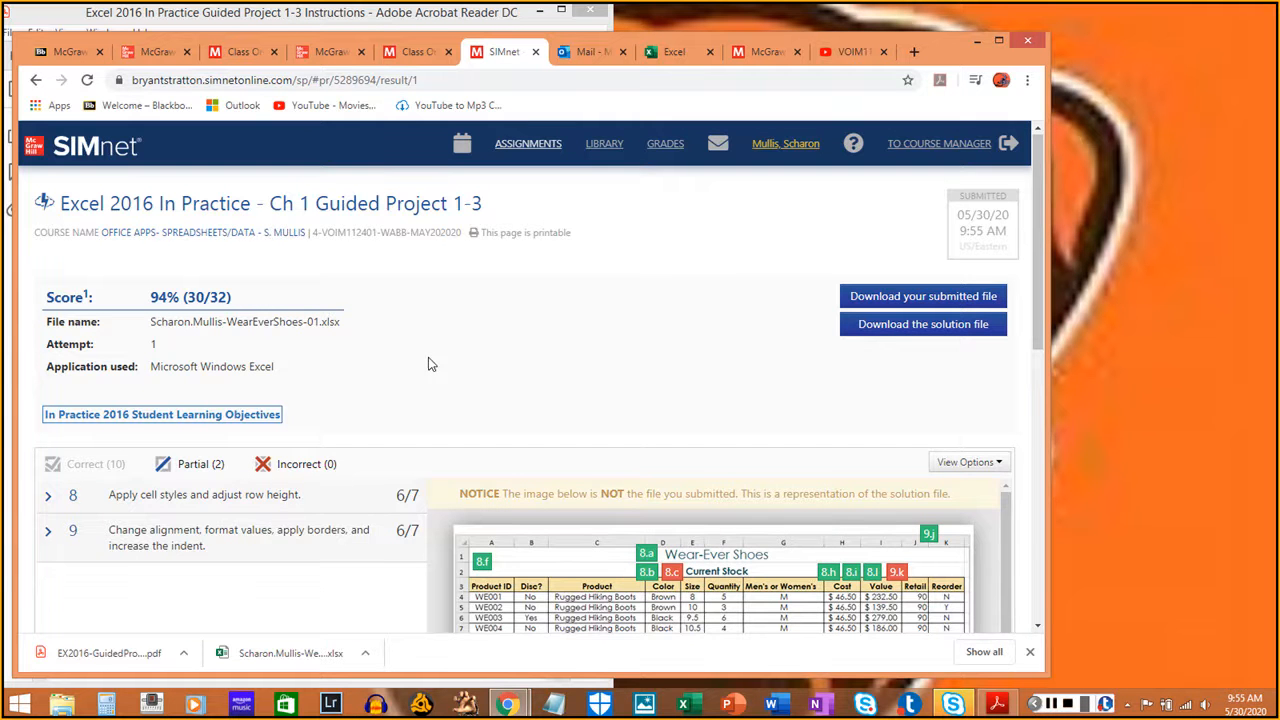
Review the graded submission's score summary, attempt number and list of partially credited instructions
scroll(428, 364, "down", 1)
scroll(420, 364, "down", 1)
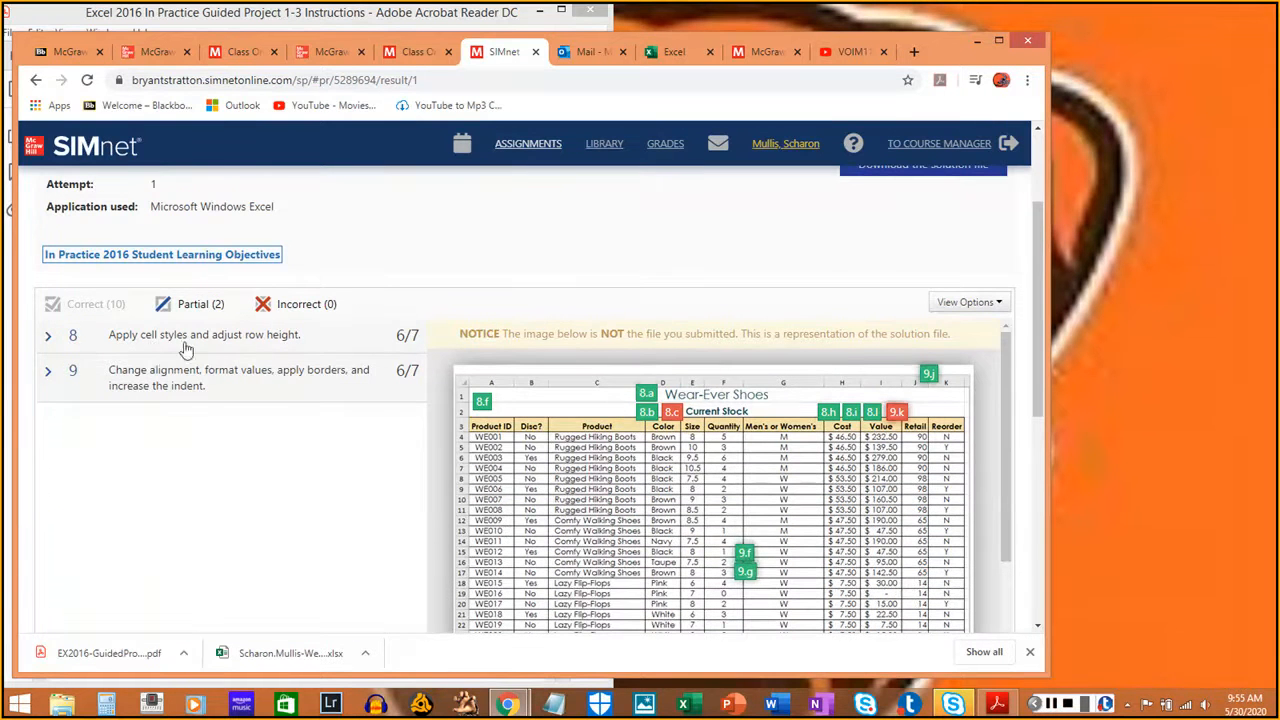
scroll(190, 375, "up", 2)
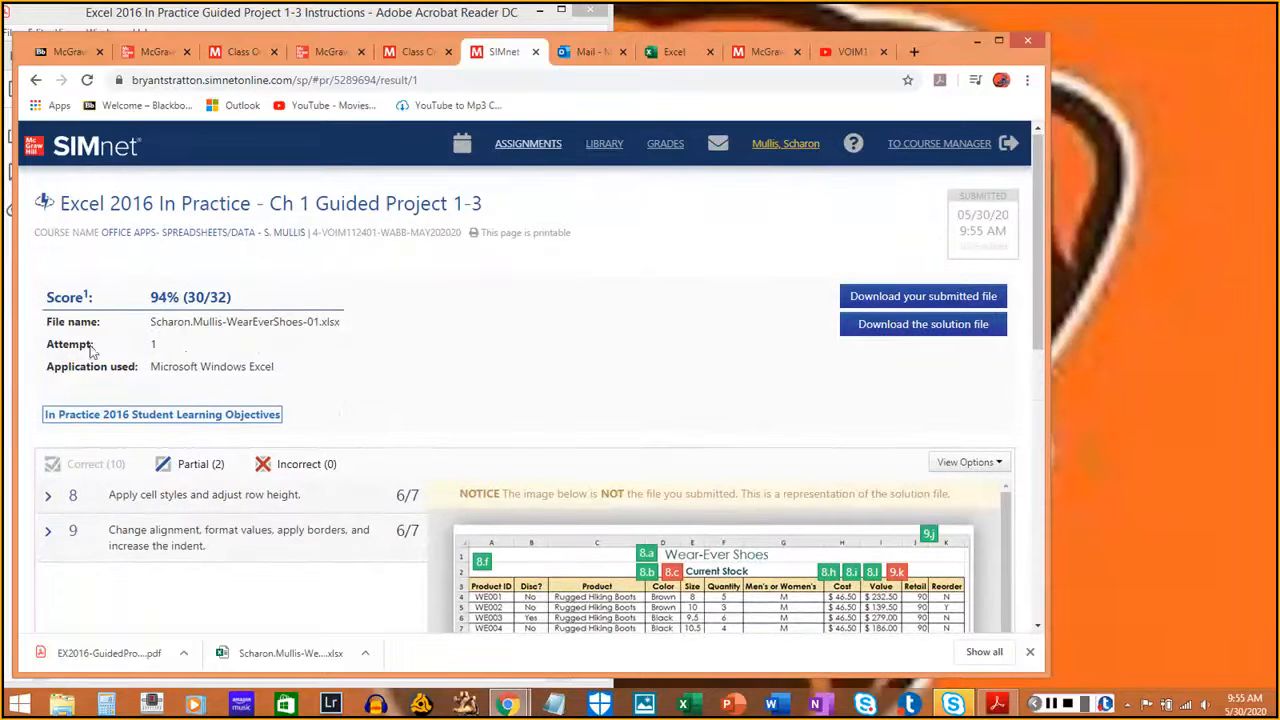
left_click_drag(47, 352, 215, 347)
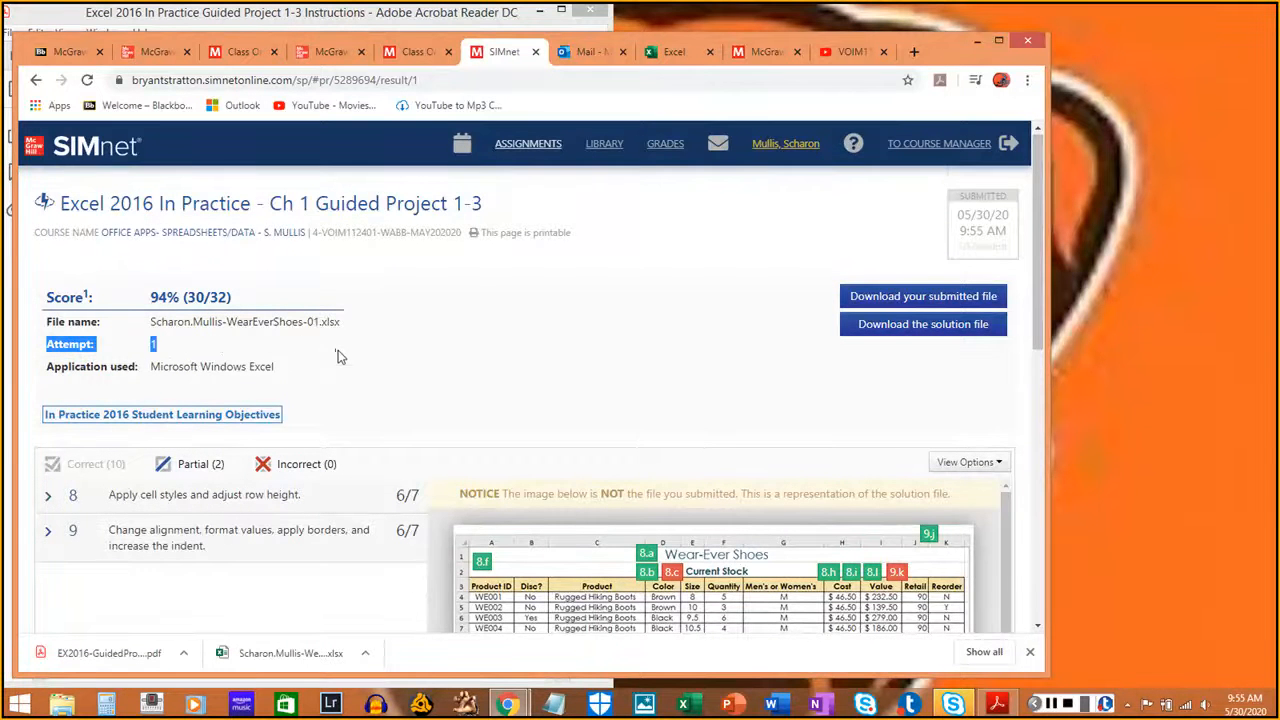
scroll(348, 360, "down", 1)
scroll(348, 360, "down", 1)
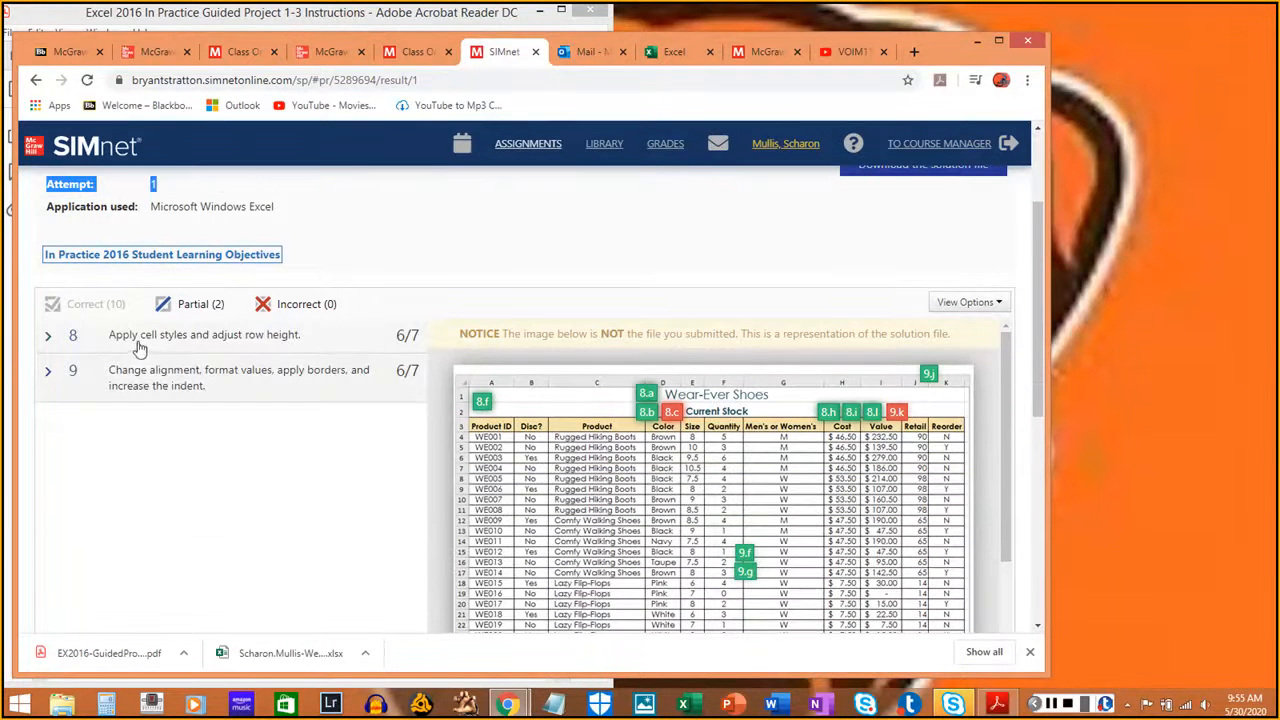
Expand graded instruction 8 on cell styles and row height, read its feedback, check marker 9.k, and collapse it
left_click(138, 340)
scroll(200, 428, "down", 2)
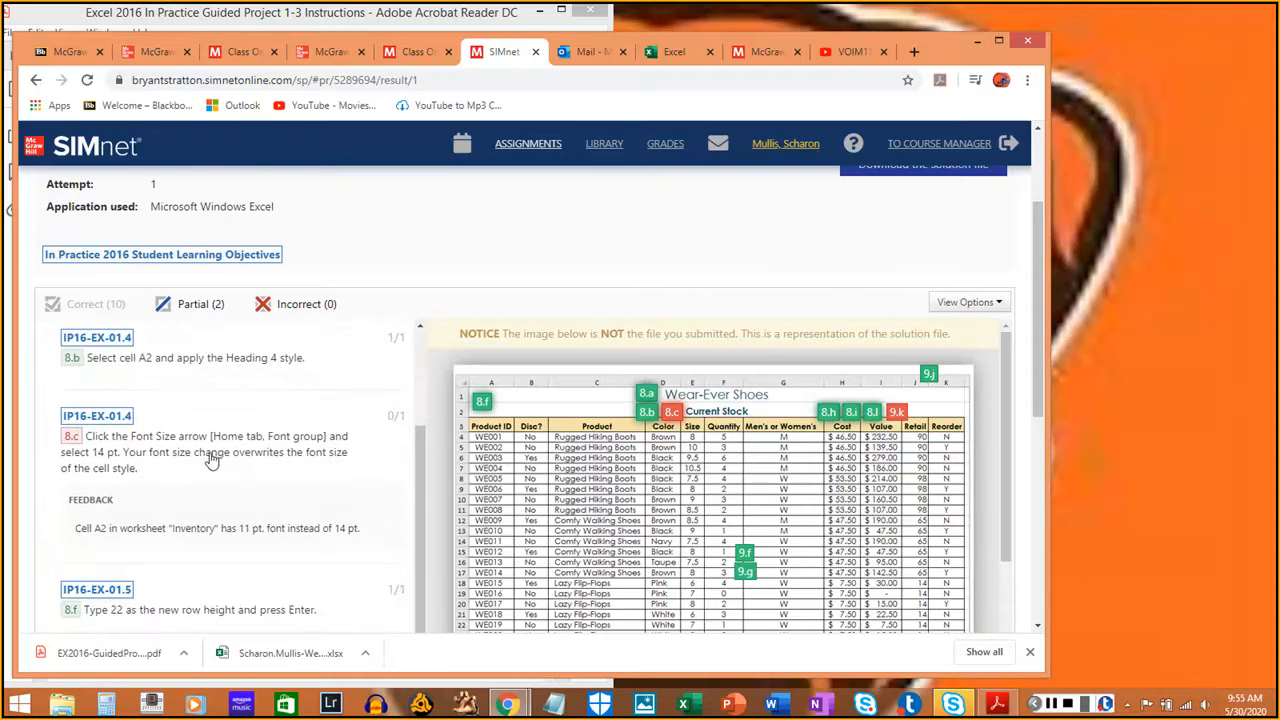
scroll(206, 460, "down", 2)
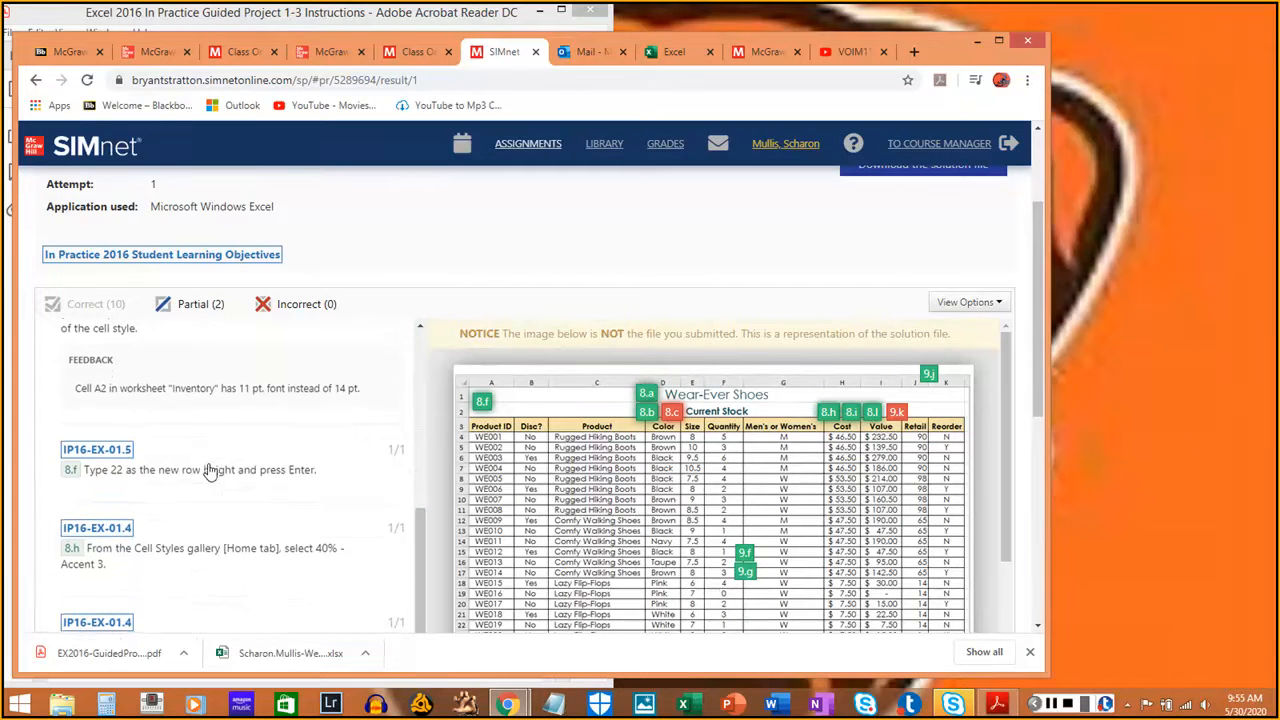
scroll(206, 475, "up", 4)
scroll(145, 420, "down", 3)
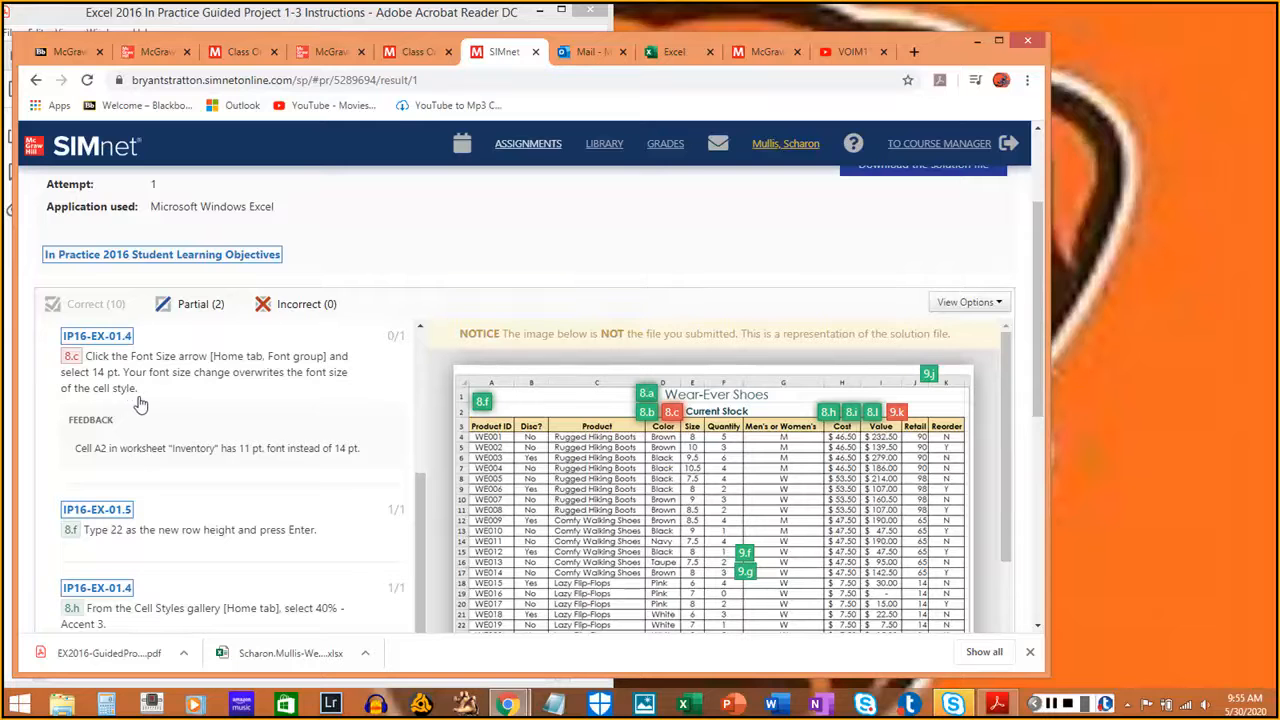
mouse_move(896, 415)
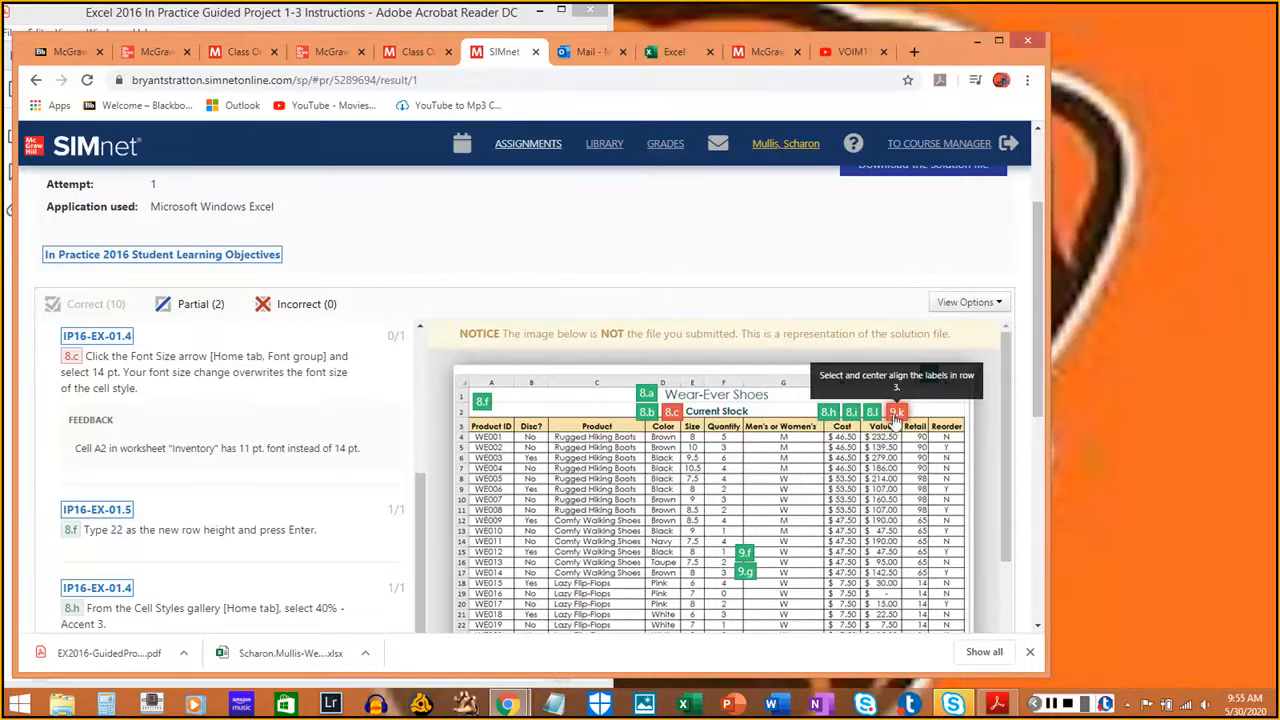
scroll(130, 430, "up", 3)
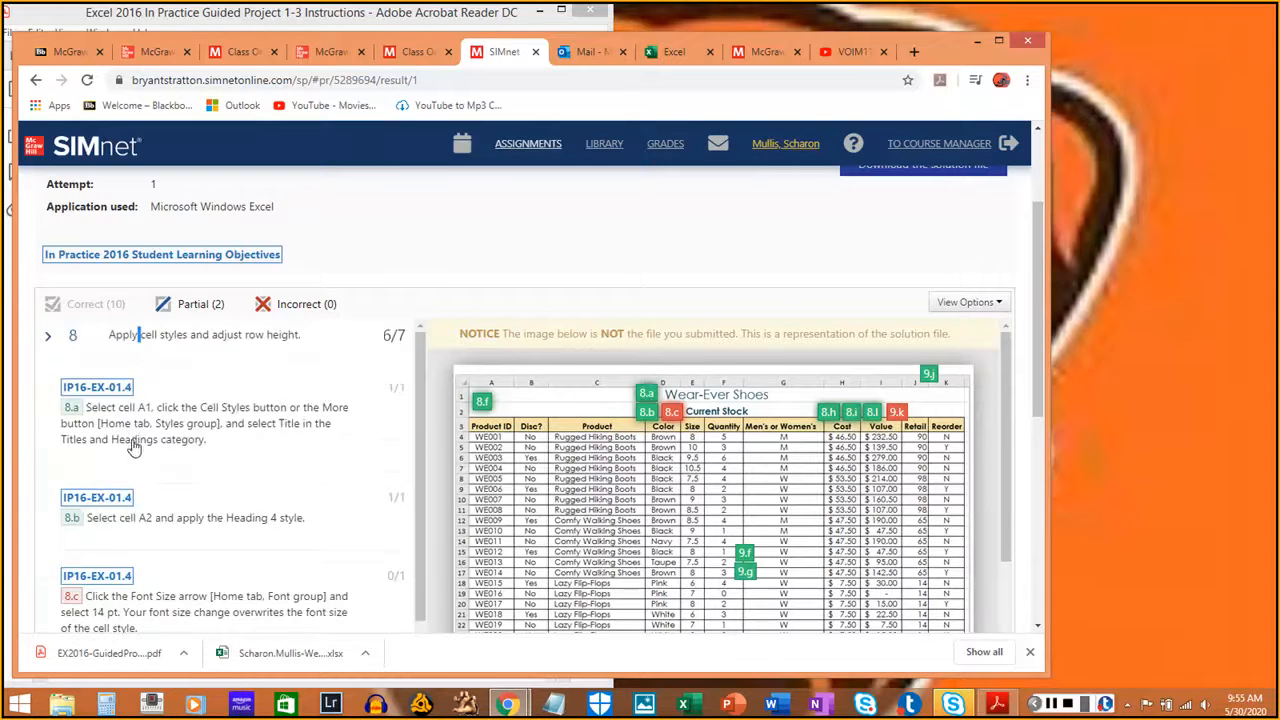
left_click(147, 338)
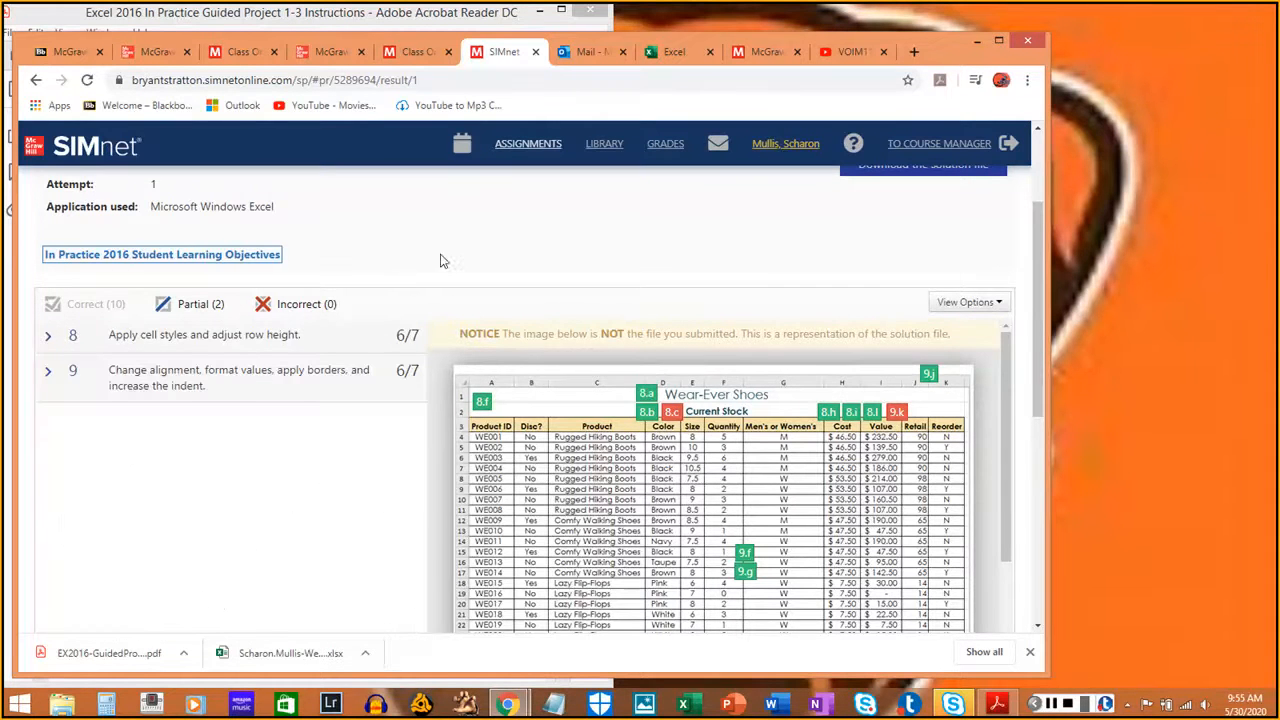
Return to the Guided Project 1-3 assignment page and check its list of previous attempts
scroll(443, 261, "up", 2)
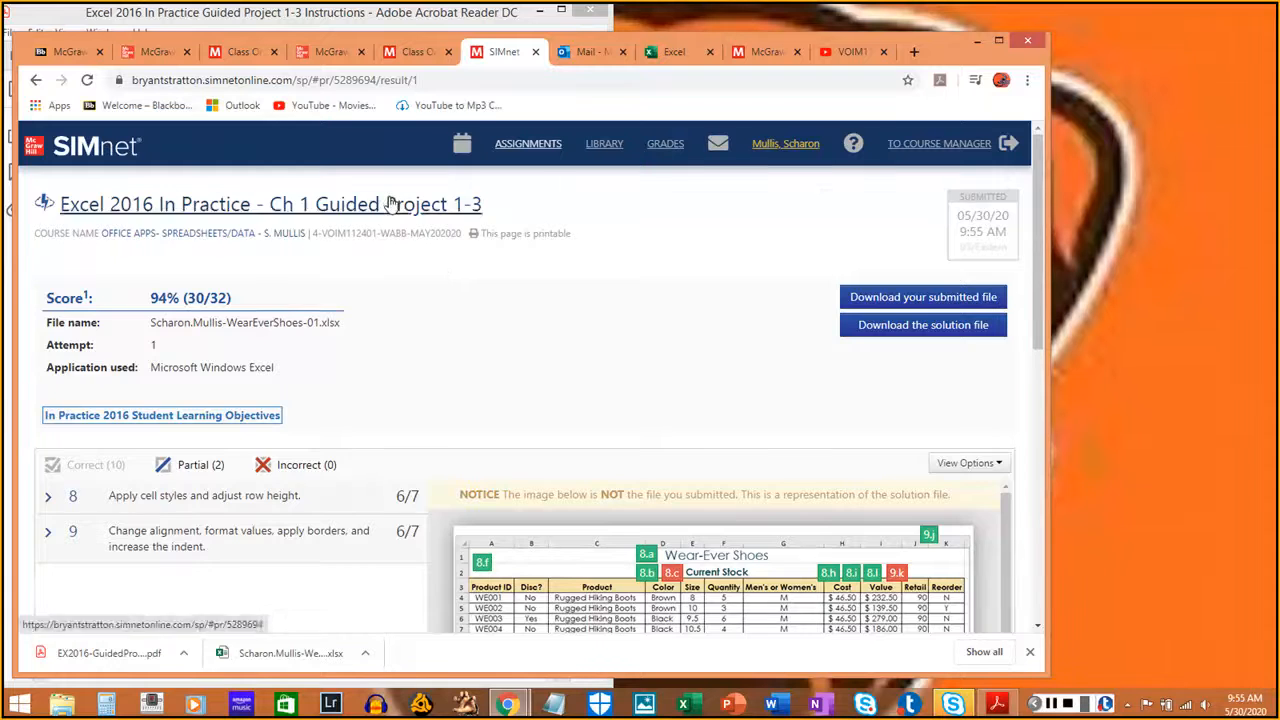
left_click(390, 203)
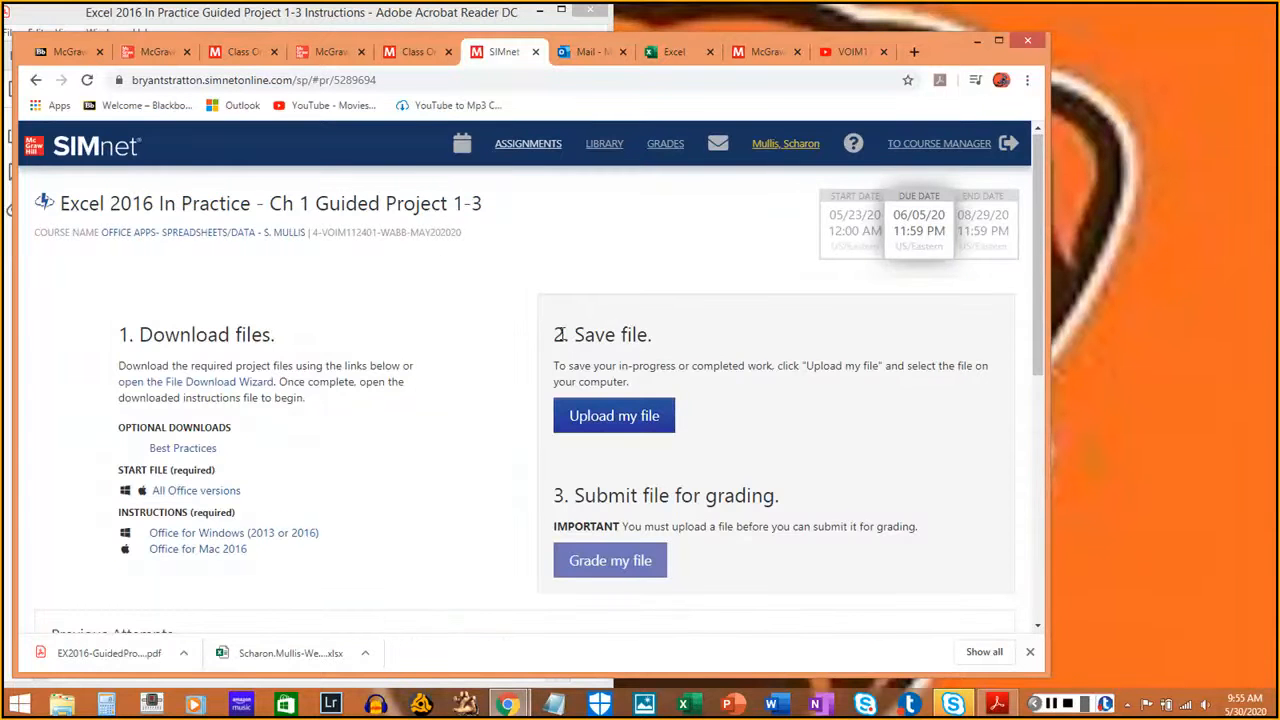
scroll(514, 449, "down", 3)
scroll(514, 406, "up", 3)
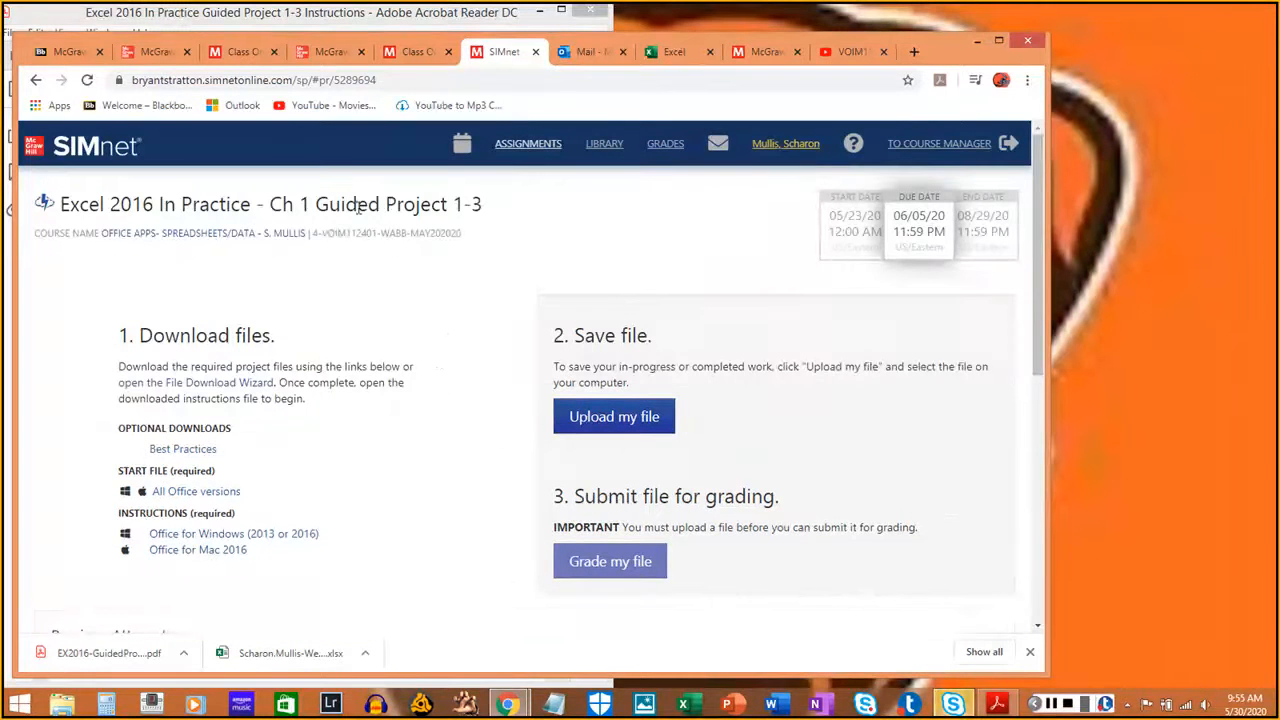
scroll(471, 357, "down", 3)
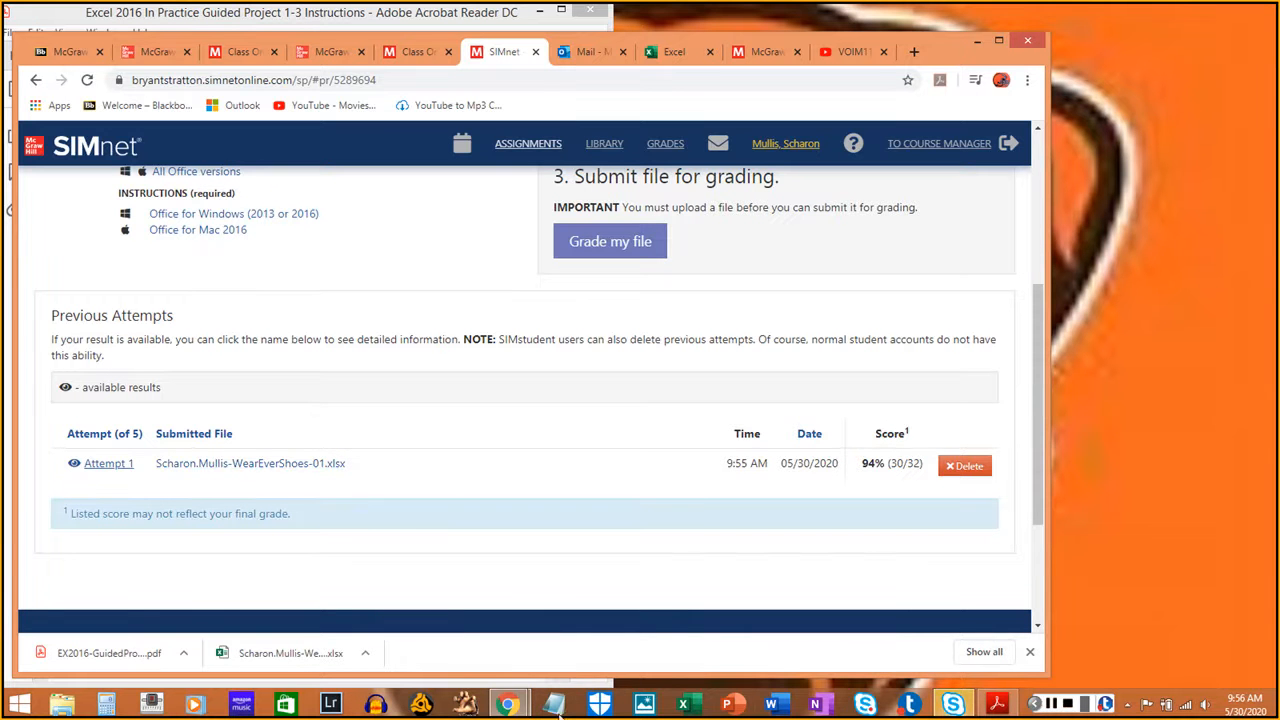
Reopen the WearEverShoes-01 workbook from the Downloads folder in File Explorer and put the folder window away
left_click(62, 706)
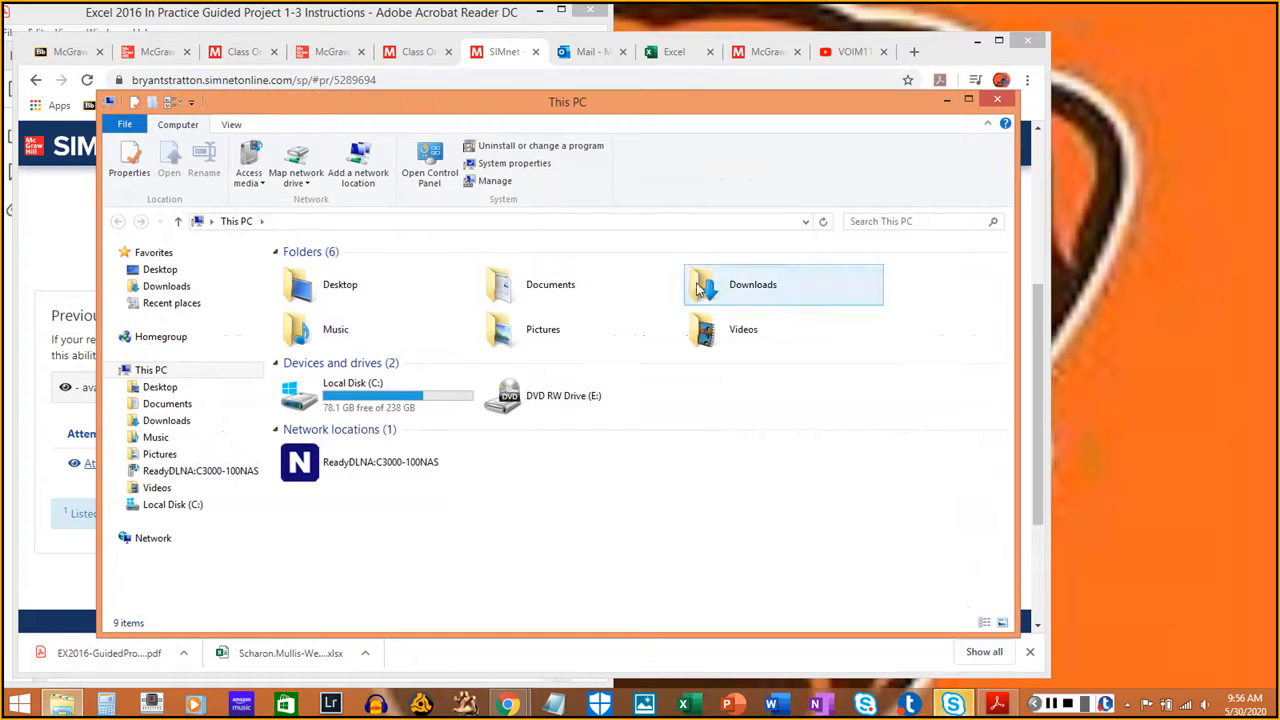
left_click(730, 288)
double_click(730, 288)
double_click(436, 278)
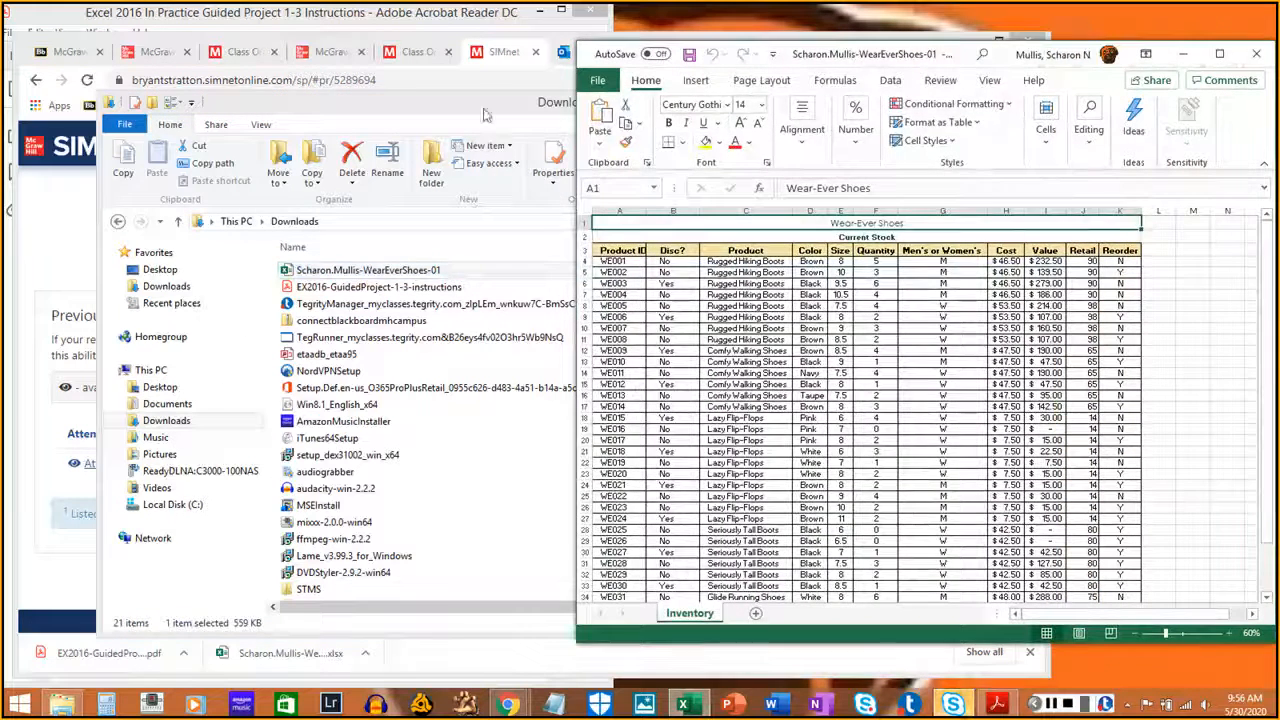
left_click(490, 112)
left_click(945, 100)
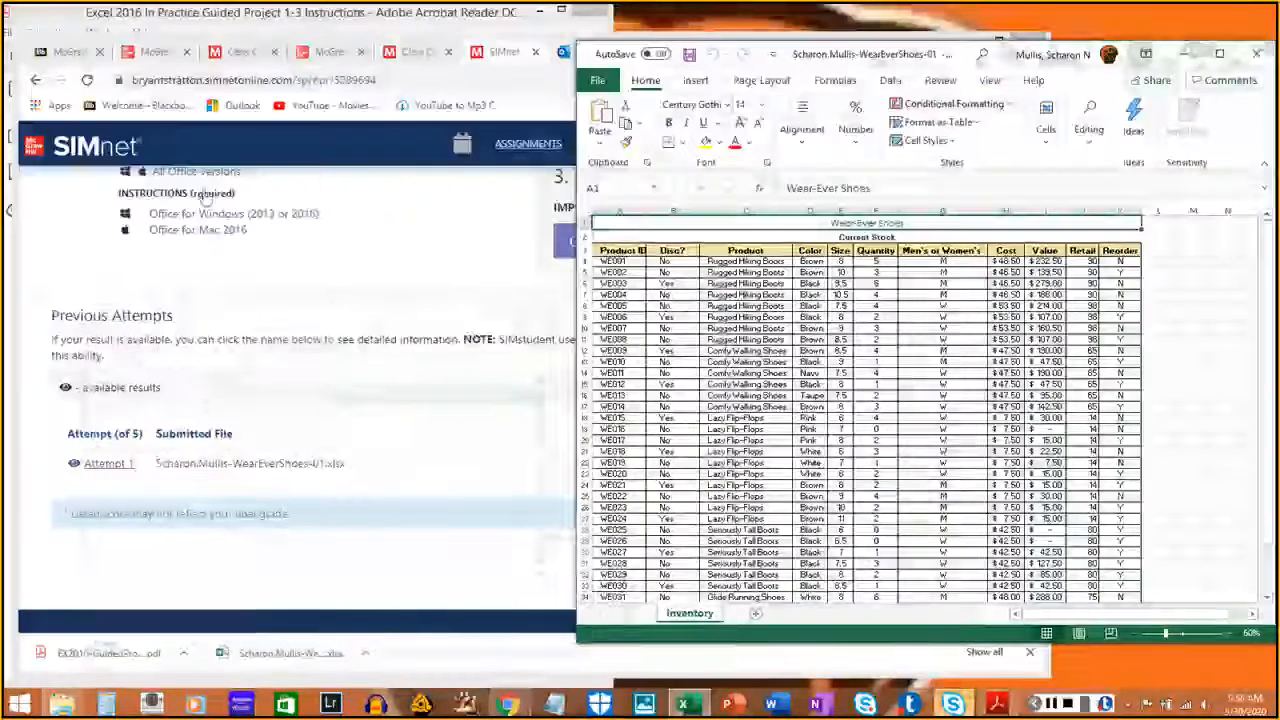
Consult instruction 8 in the Adobe Acrobat project PDF and set the Current Stock title in A2 to 14 pt in Excel
left_click(228, 27)
scroll(183, 308, "down", 5)
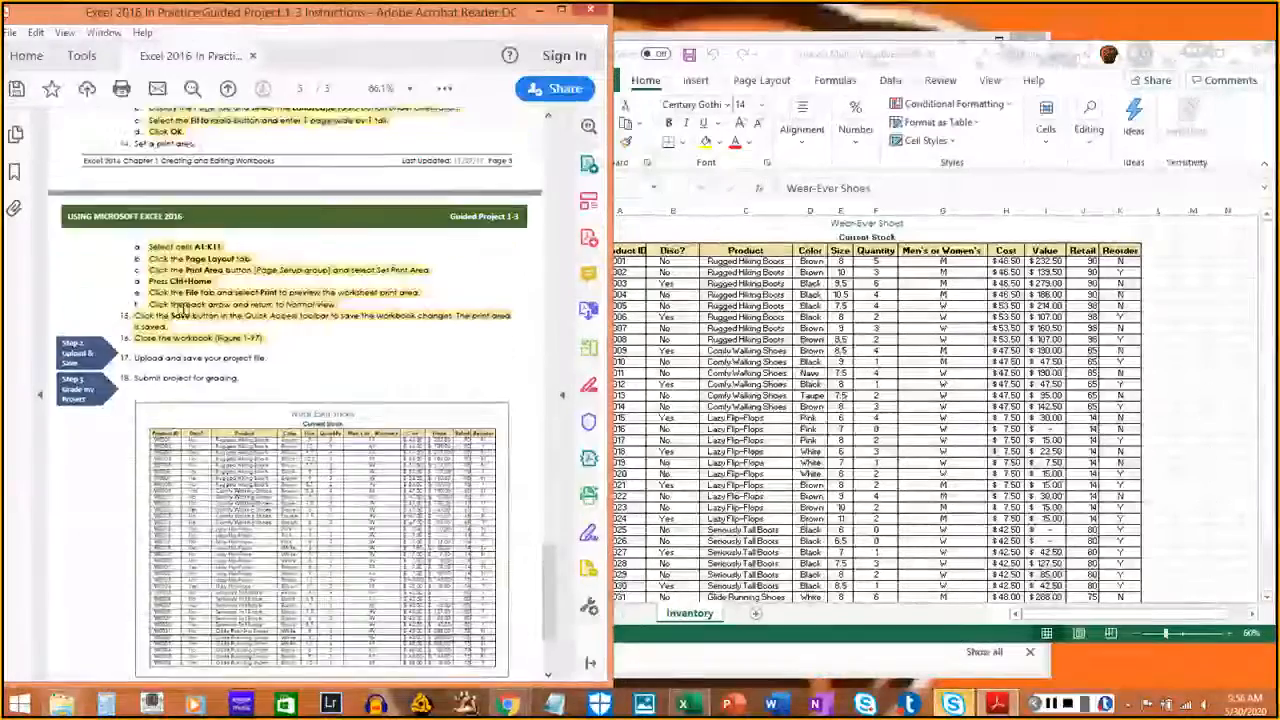
scroll(183, 308, "up", 10)
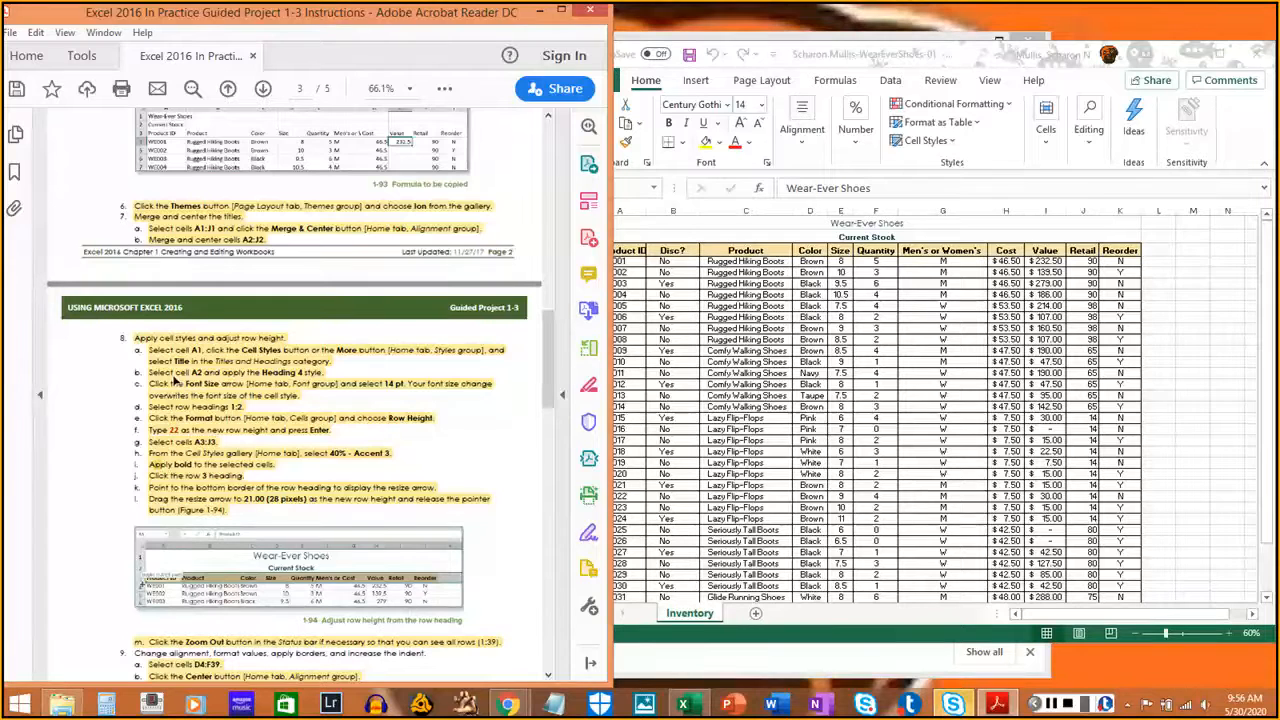
left_click(628, 224)
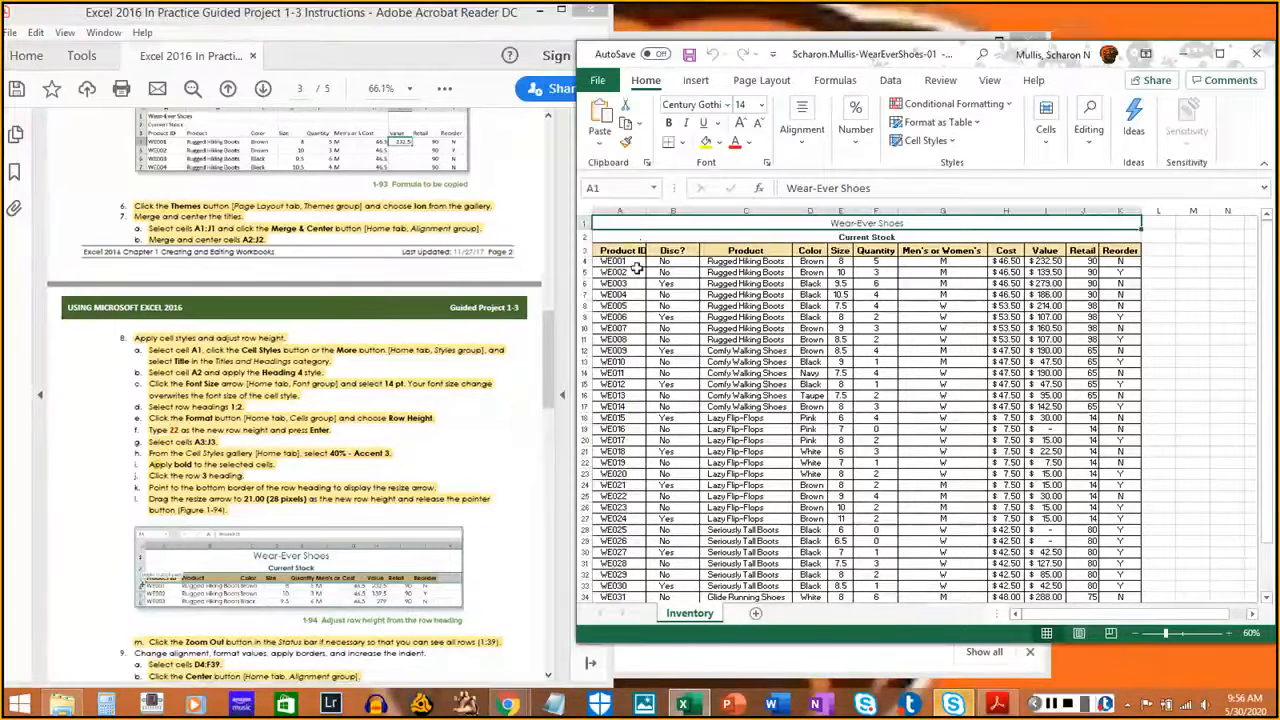
left_click(634, 239)
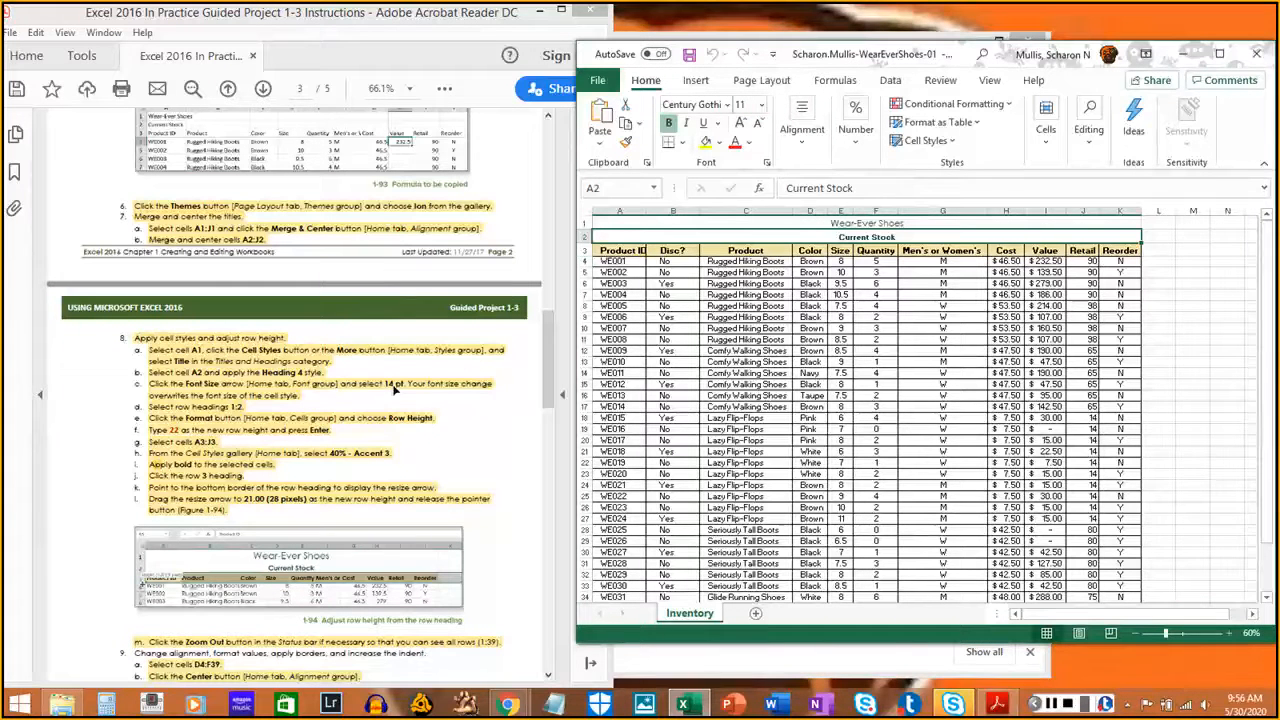
left_click(762, 108)
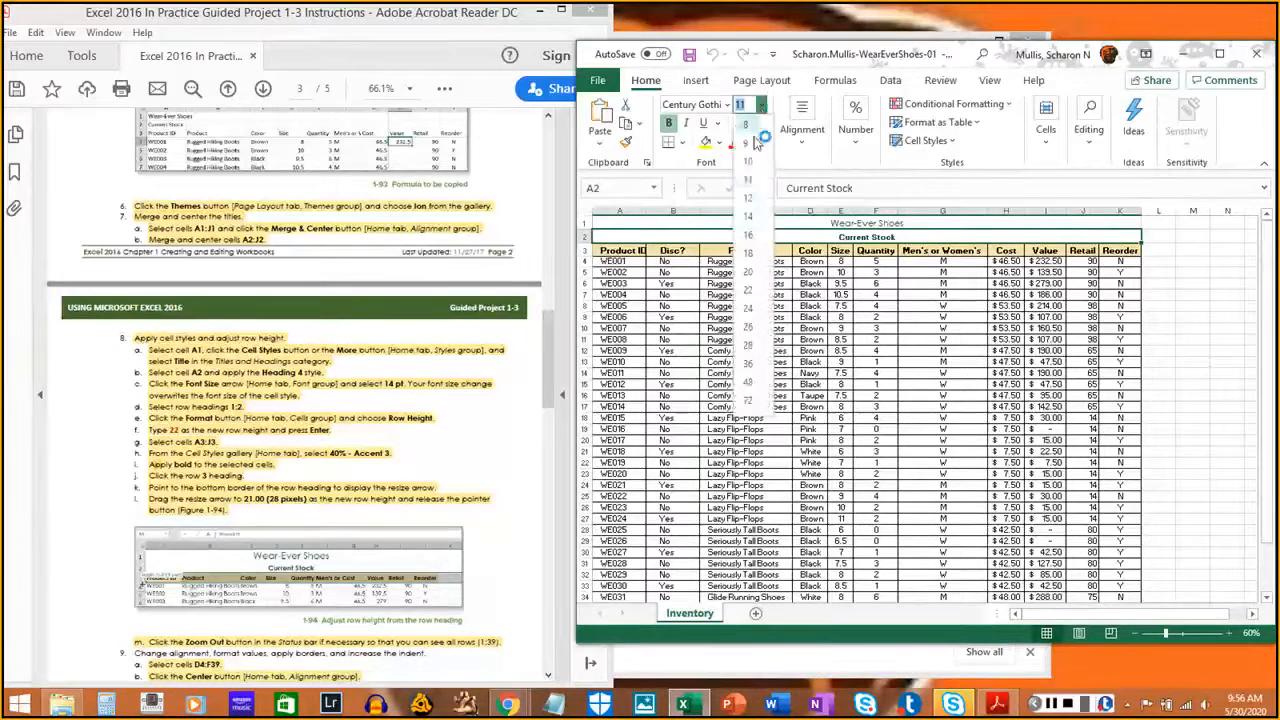
left_click(752, 233)
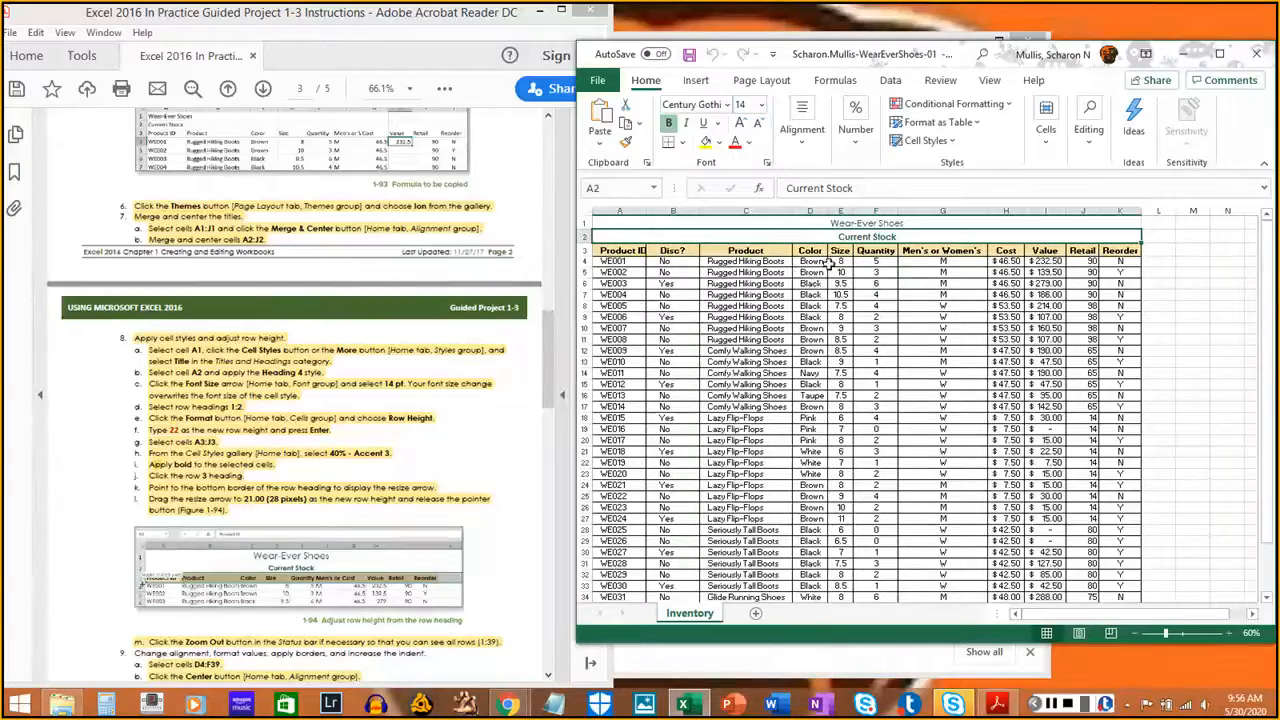
Consult instruction 9 in the PDF and set the horizontal text alignment of row 3's labels to Center through Format Cells
left_click_drag(547, 392, 549, 435)
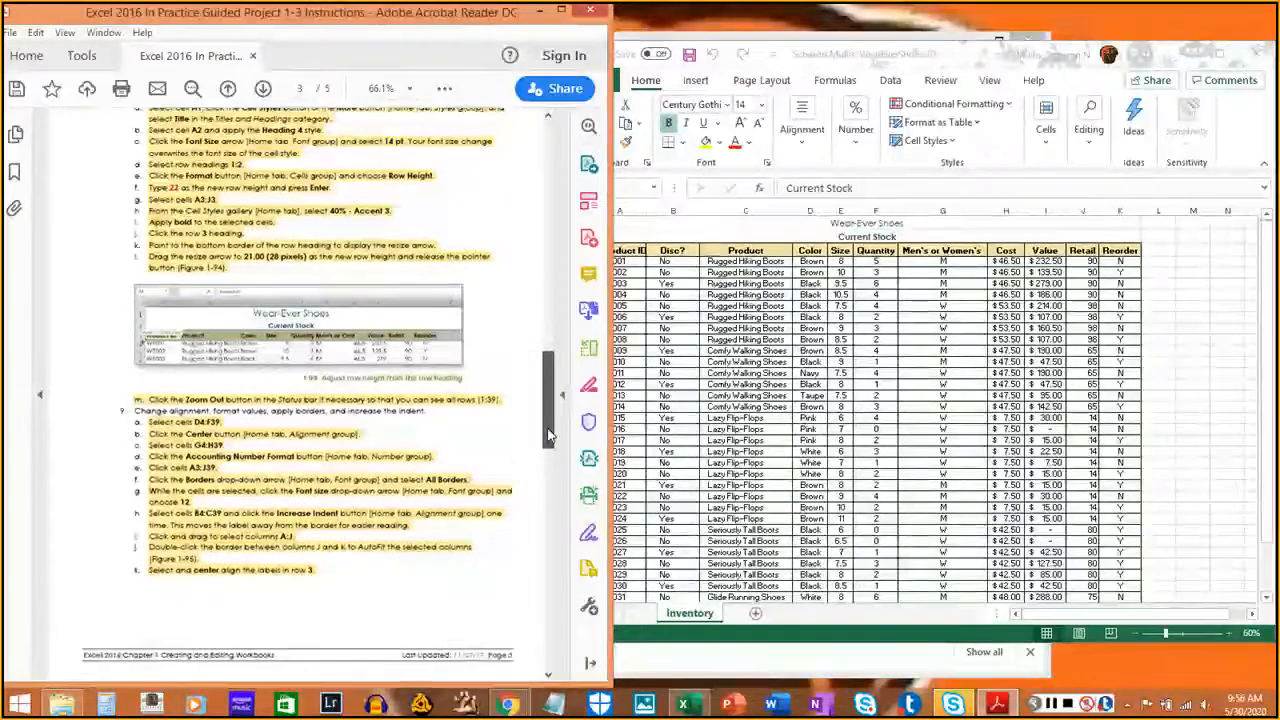
scroll(242, 496, "down", 3)
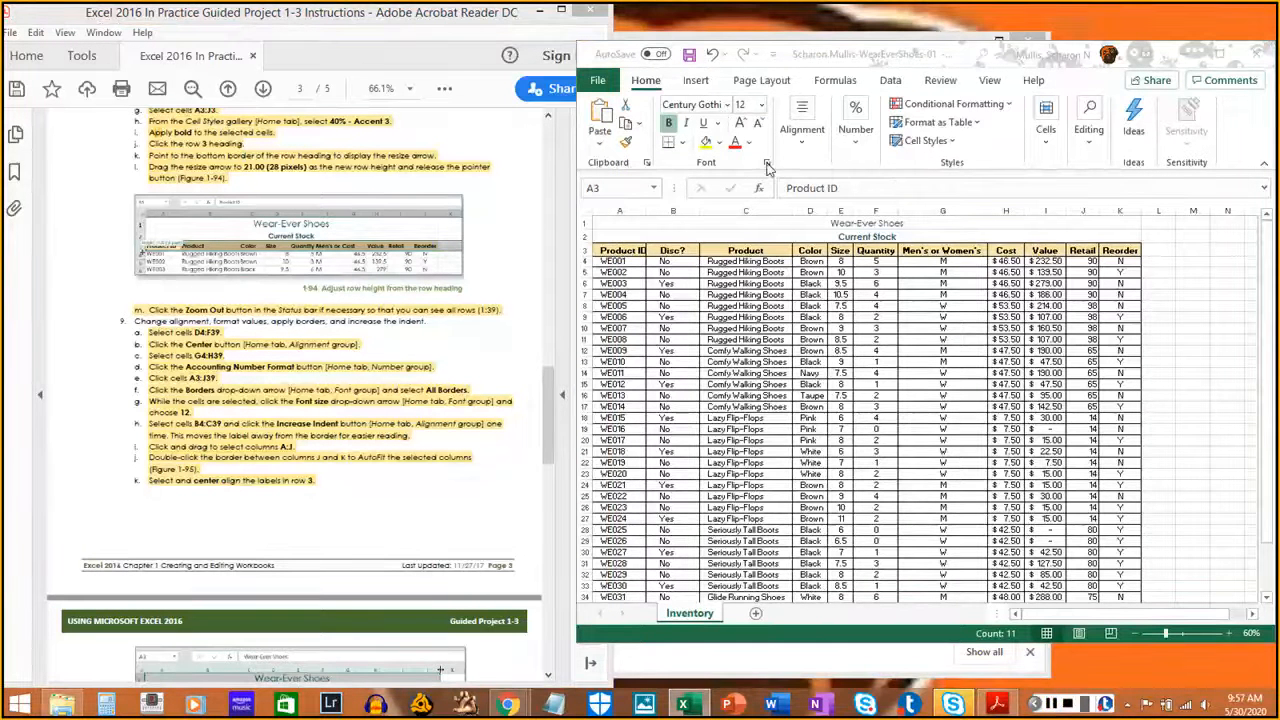
left_click(805, 148)
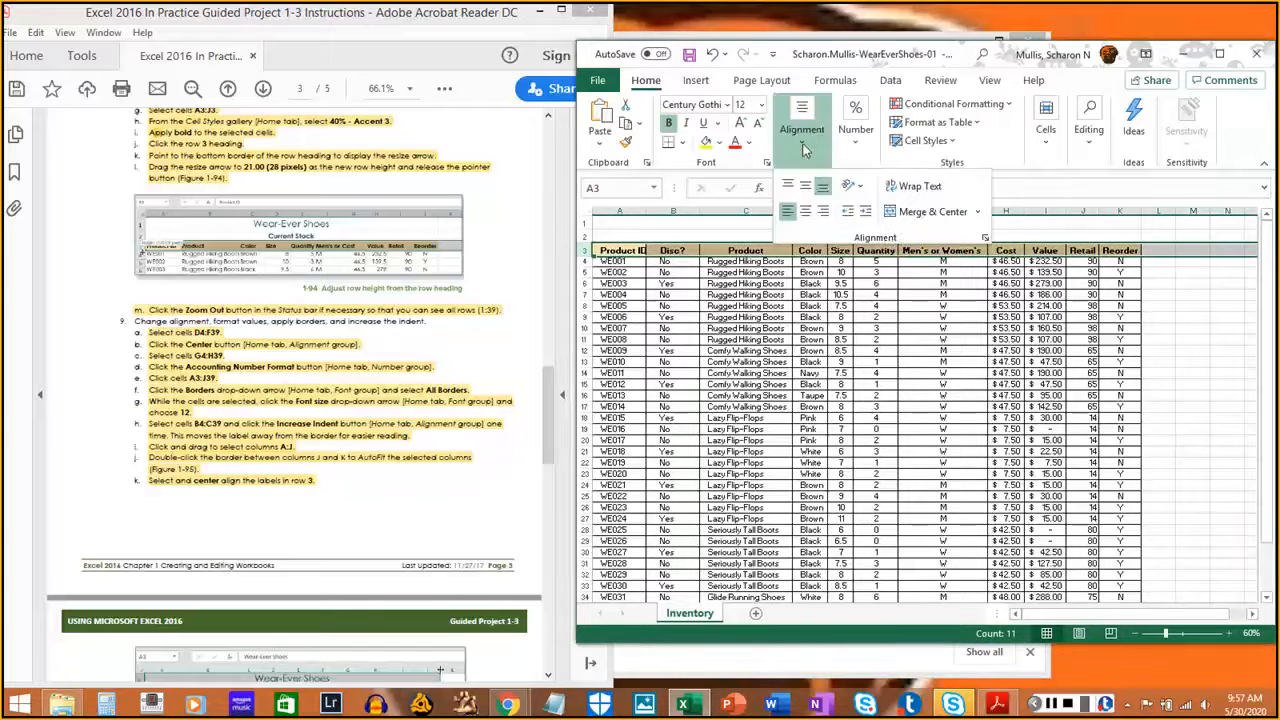
left_click(985, 242)
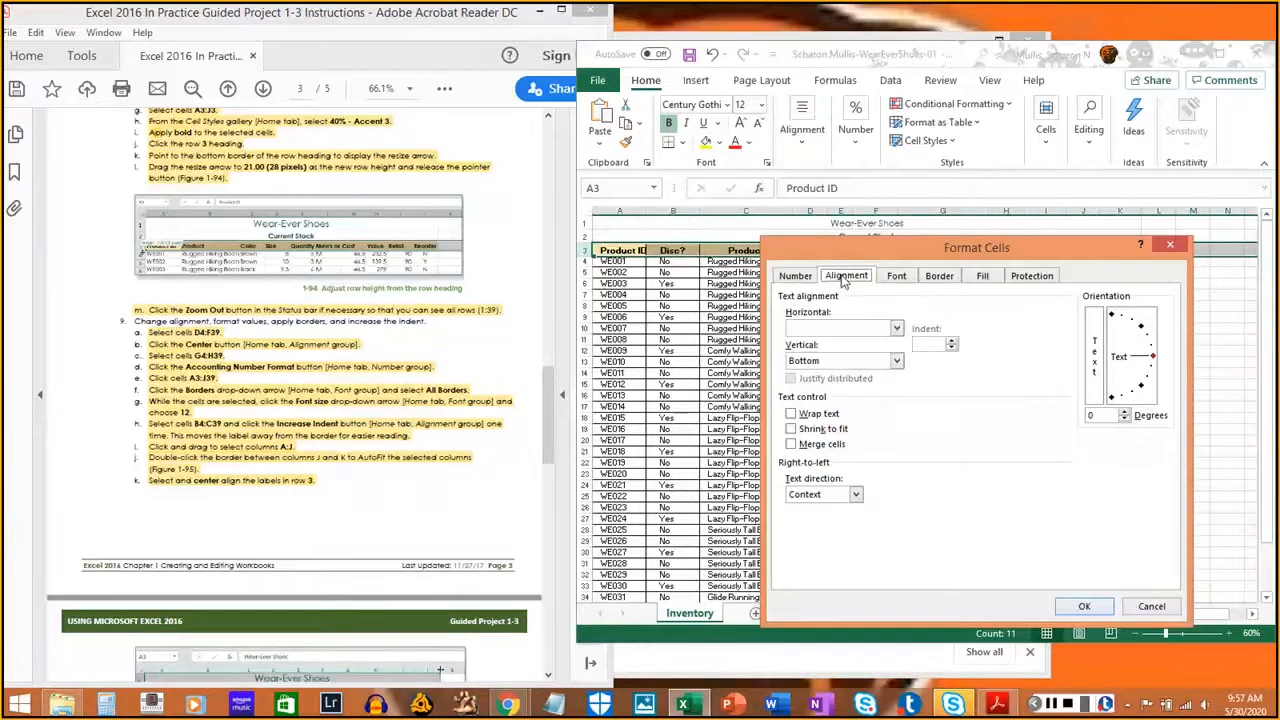
left_click(897, 329)
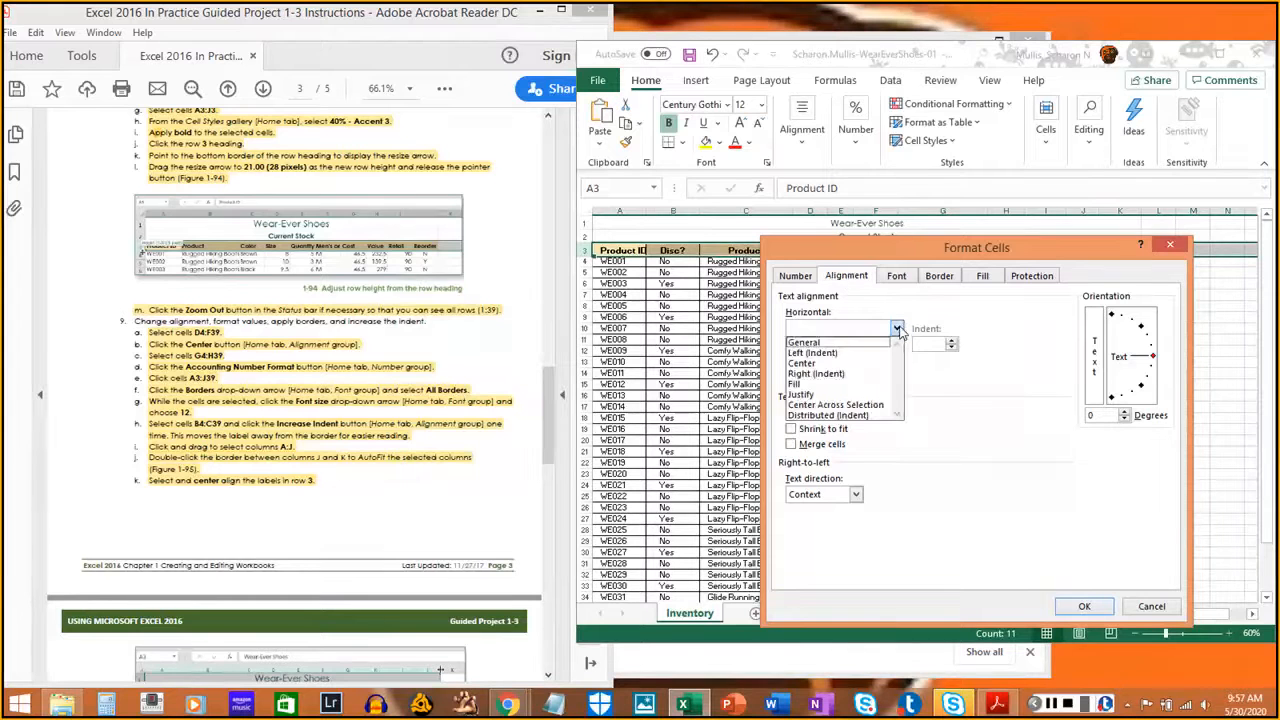
left_click(815, 363)
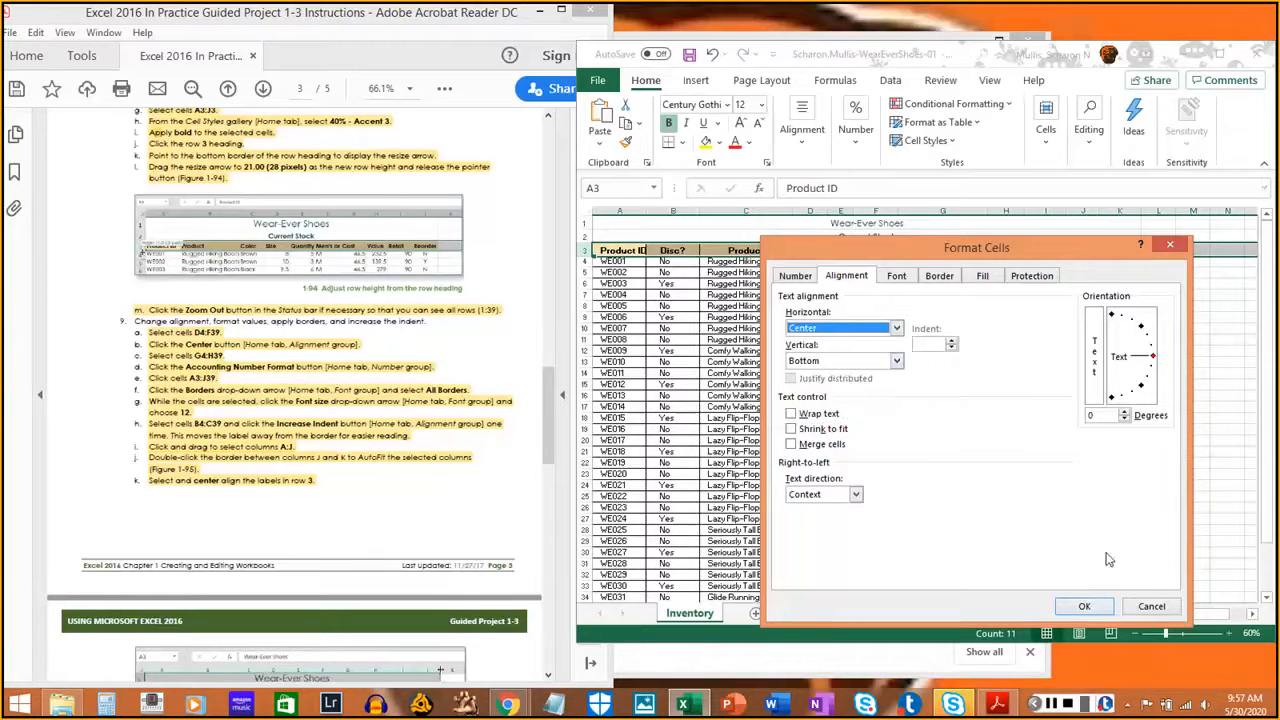
left_click(1094, 612)
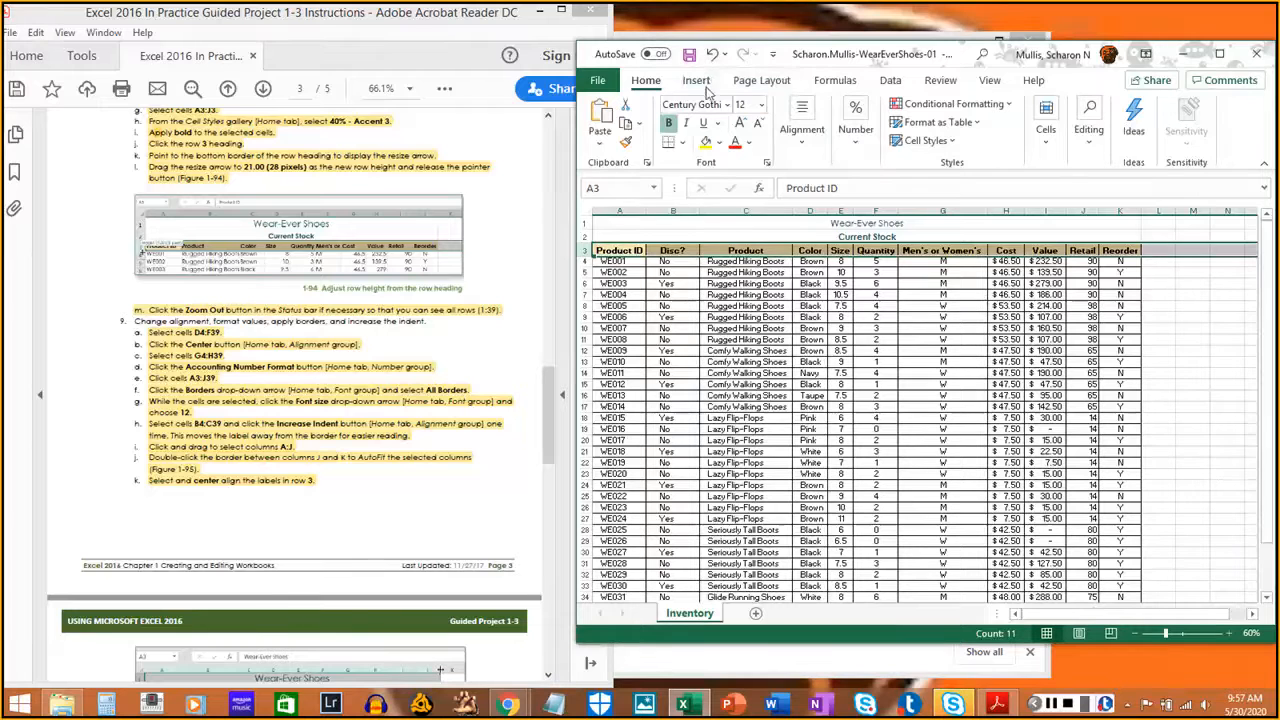
Toggle off the Center alignment on the header labels in row 3
left_click(801, 130)
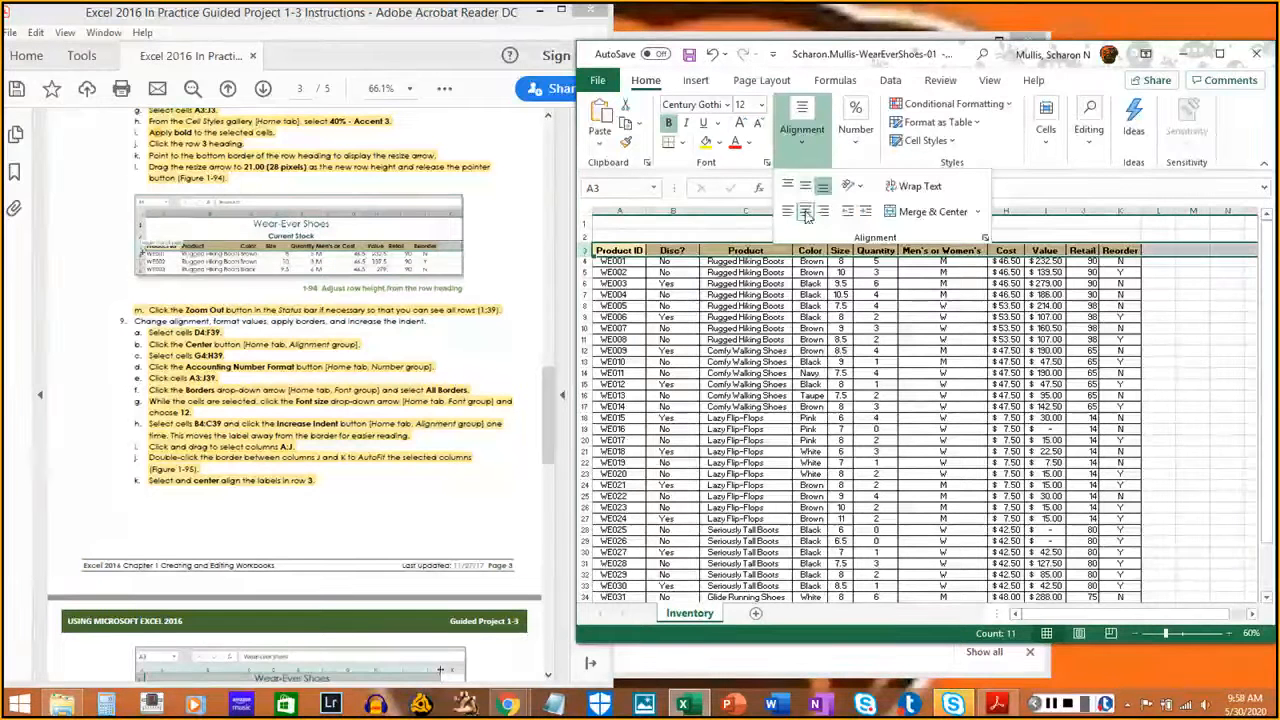
left_click(806, 211)
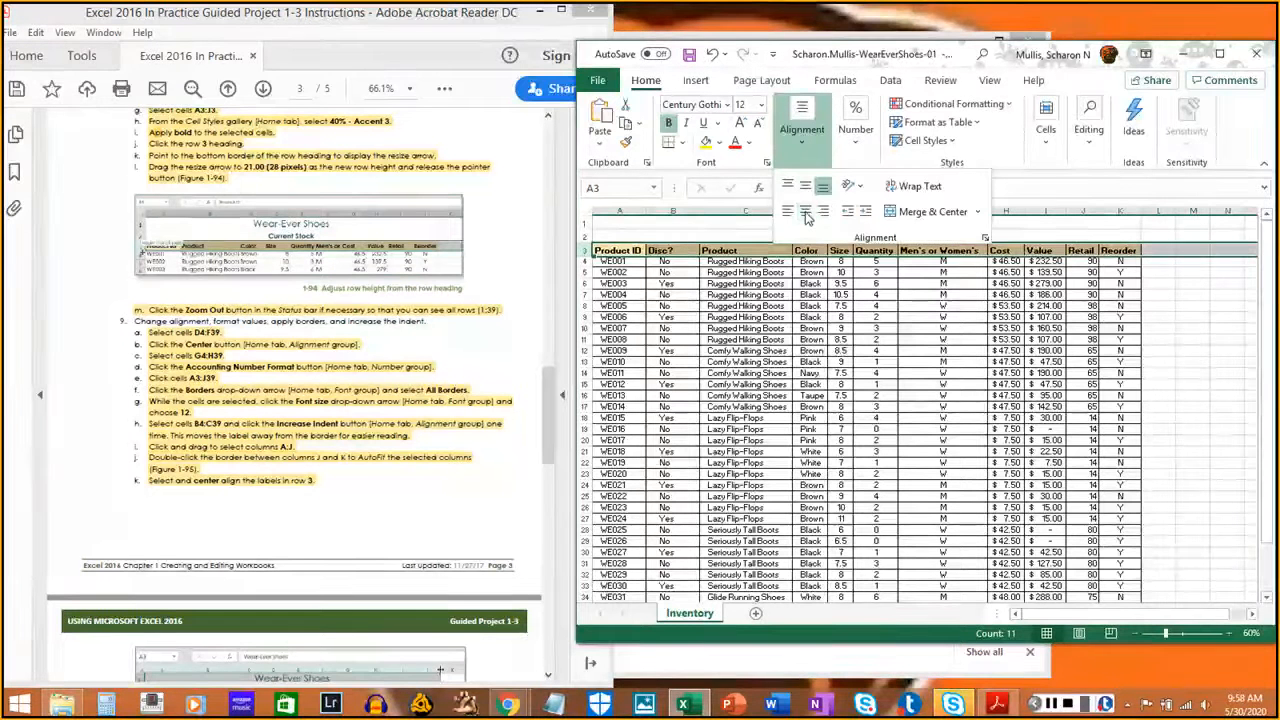
left_click(753, 313)
Save the changes to the WearEverShoes-01 workbook and close it
left_click(689, 57)
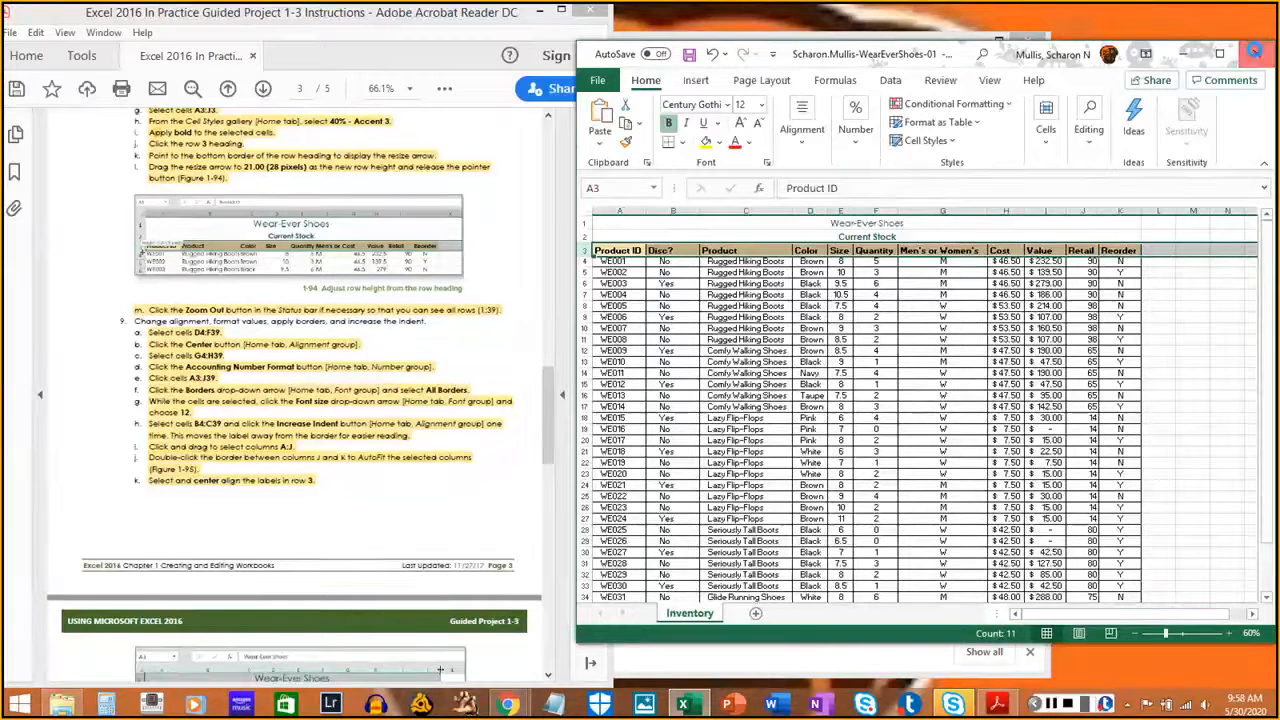
left_click(1250, 55)
Upload the revised WearEverShoes-01 workbook from Downloads to the SIMnet assignment page and submit it for grading
left_click(825, 292)
scroll(767, 337, "up", 3)
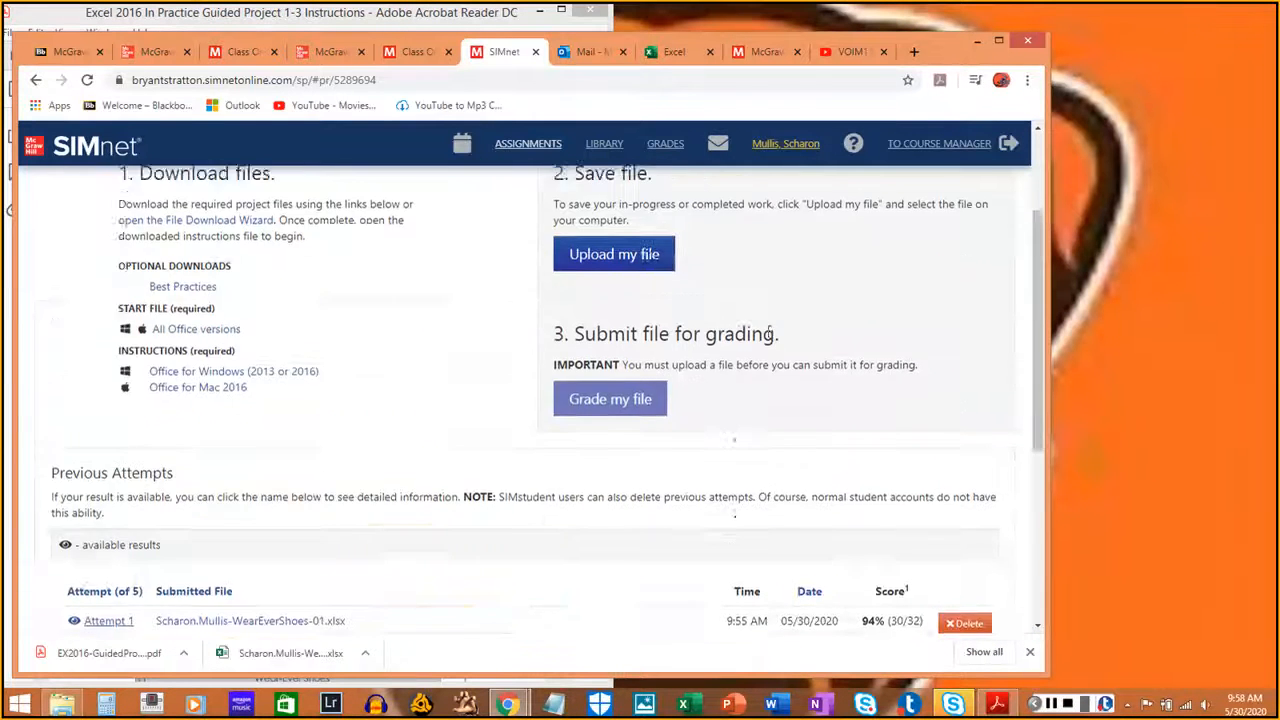
left_click(645, 339)
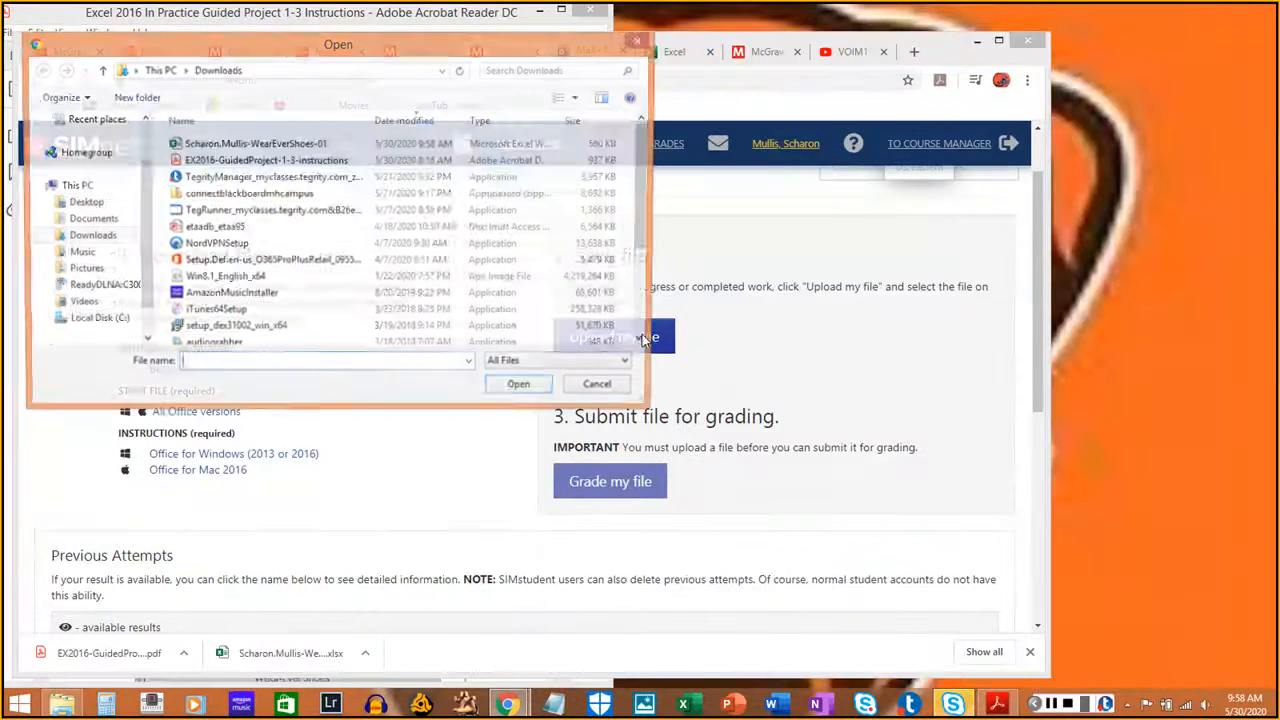
left_click(395, 147)
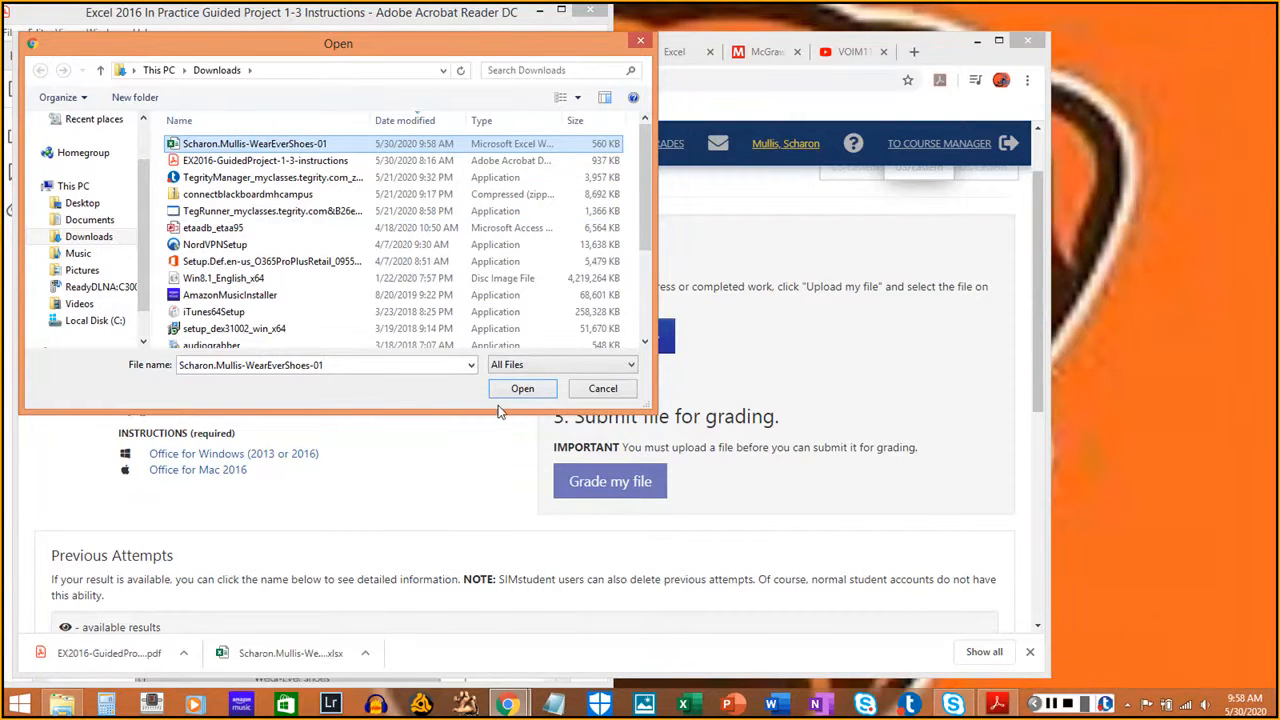
left_click(521, 390)
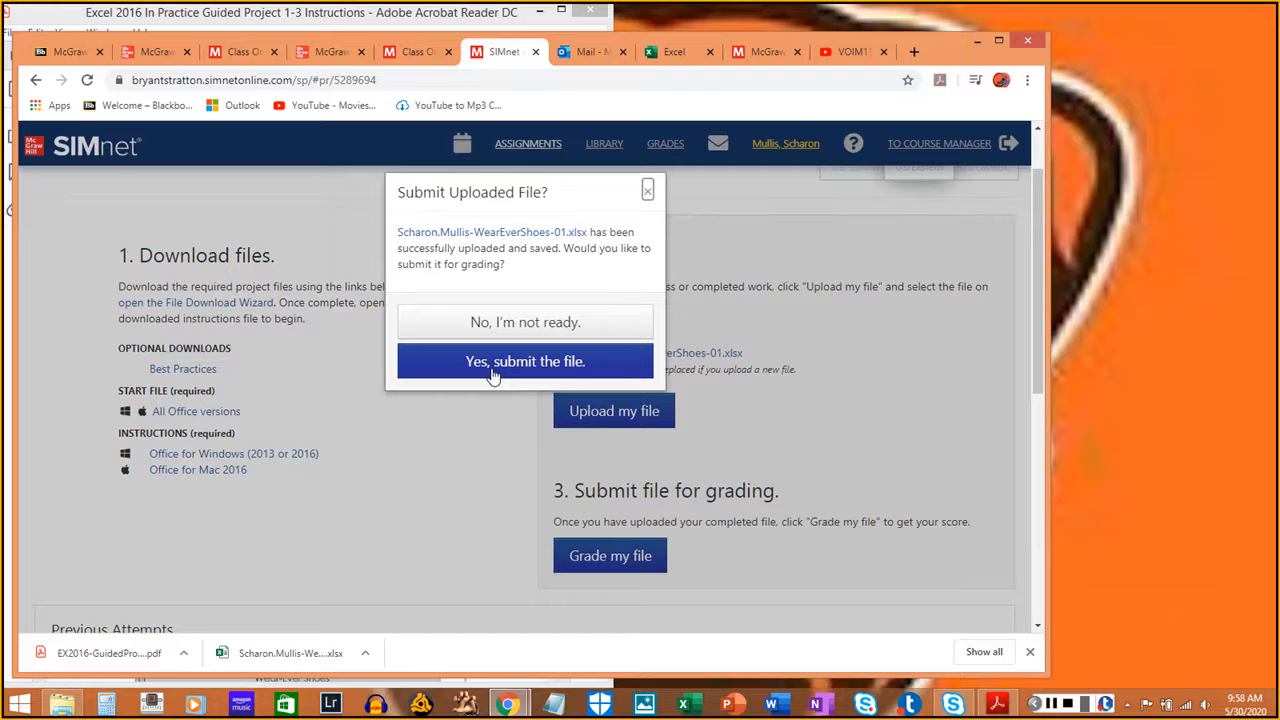
left_click(493, 374)
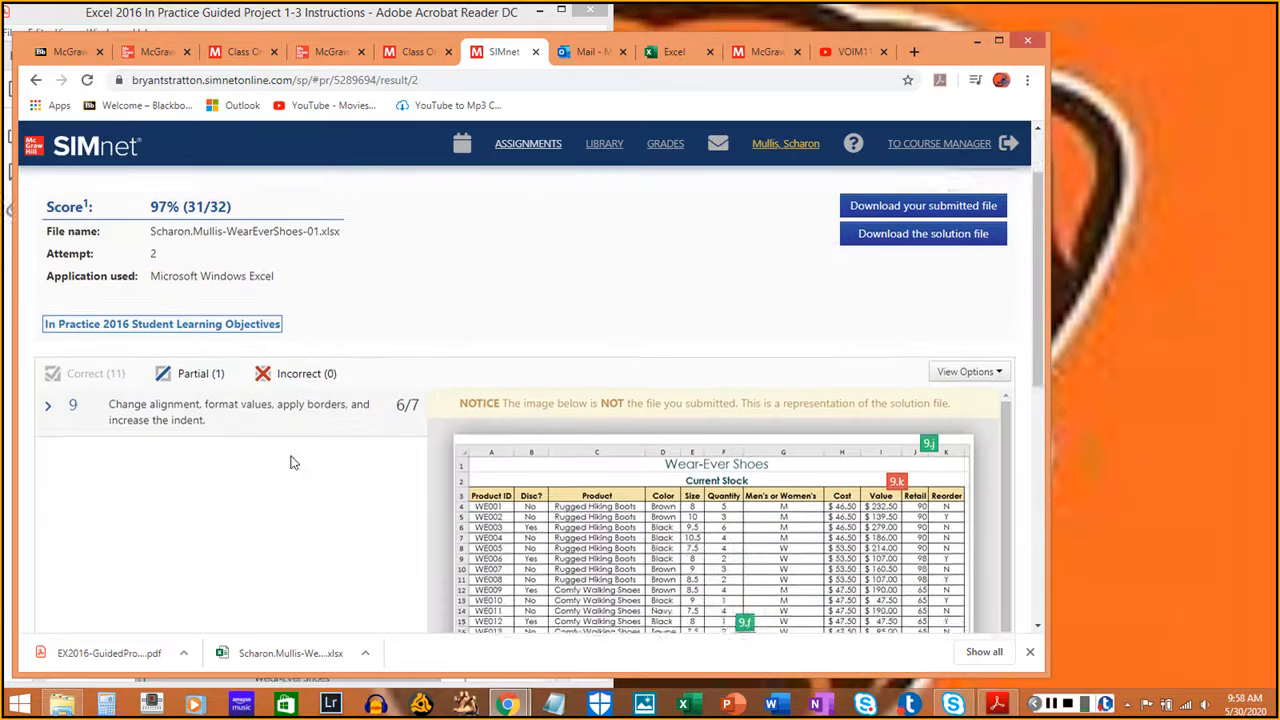
Expand graded instruction 9 on alignment and borders, read the feedback for 9.k, and review the attempt's score summary
scroll(245, 370, "down", 2)
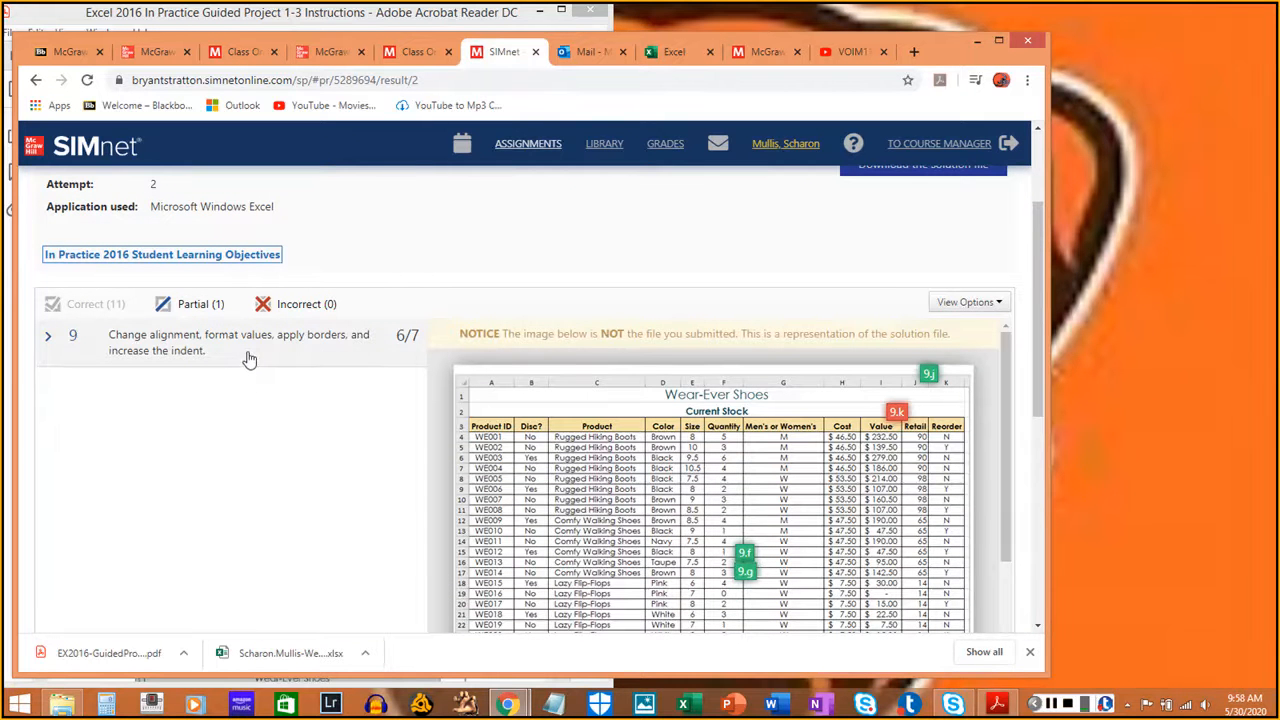
left_click(249, 359)
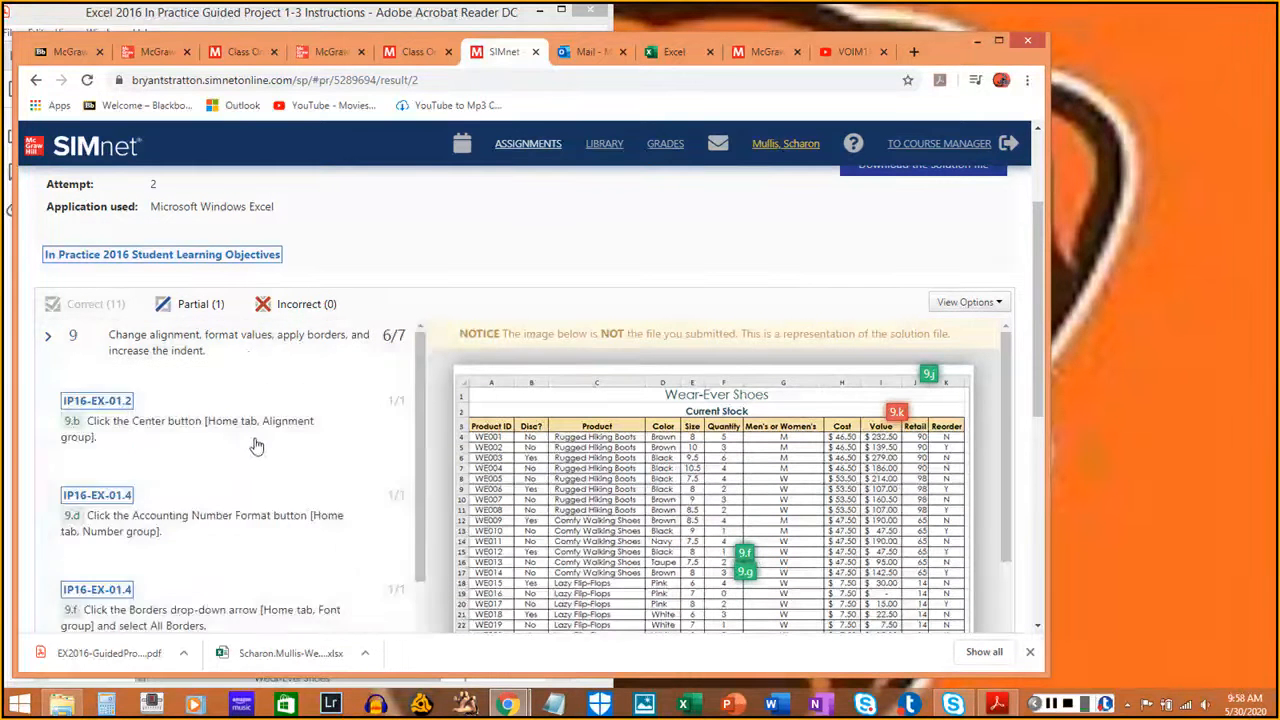
scroll(254, 445, "down", 3)
scroll(254, 446, "down", 5)
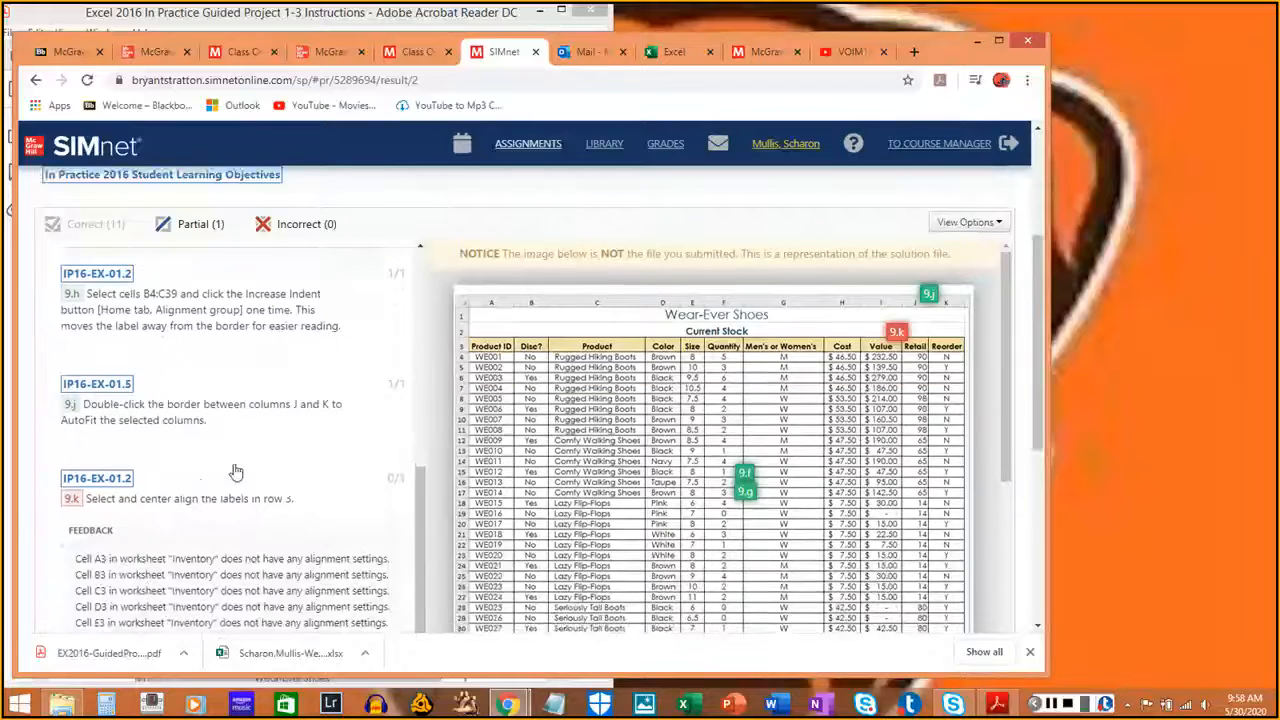
scroll(147, 510, "down", 1)
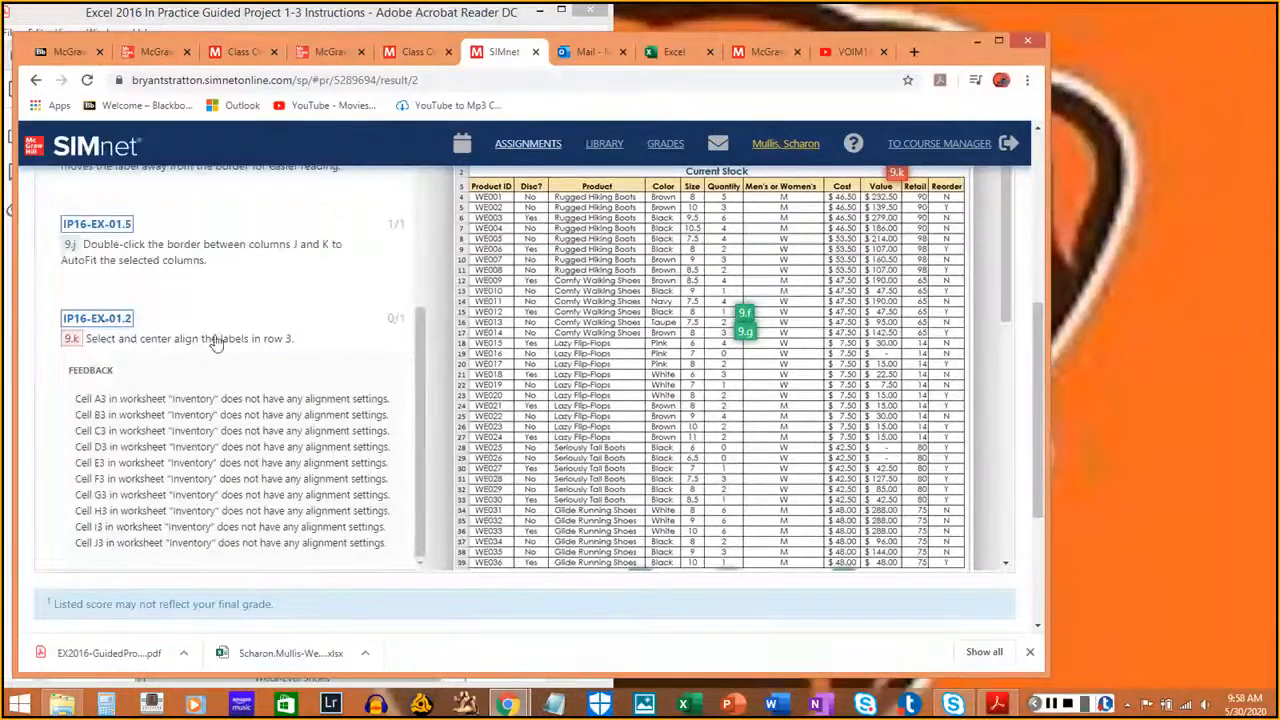
scroll(225, 340, "up", 5)
scroll(390, 330, "up", 5)
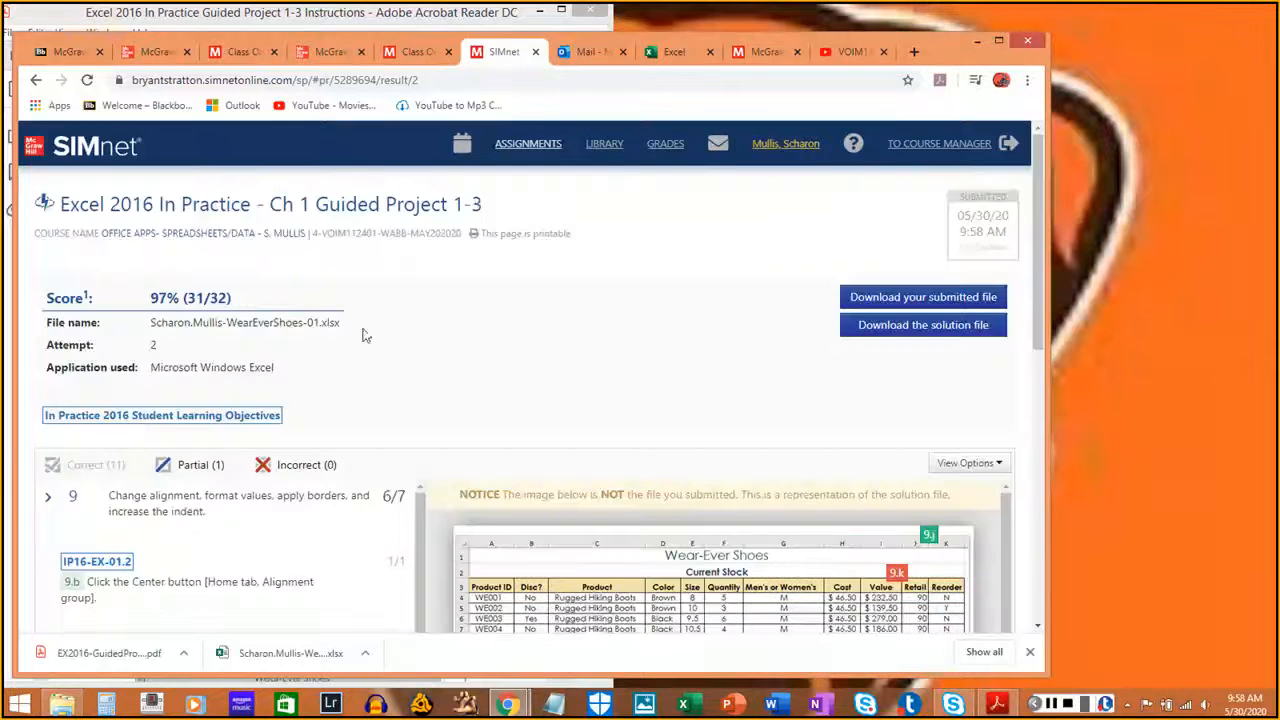
Go back to the Guided Project 1-3 assignment page and compare the listed attempts and their scores
left_click(305, 203)
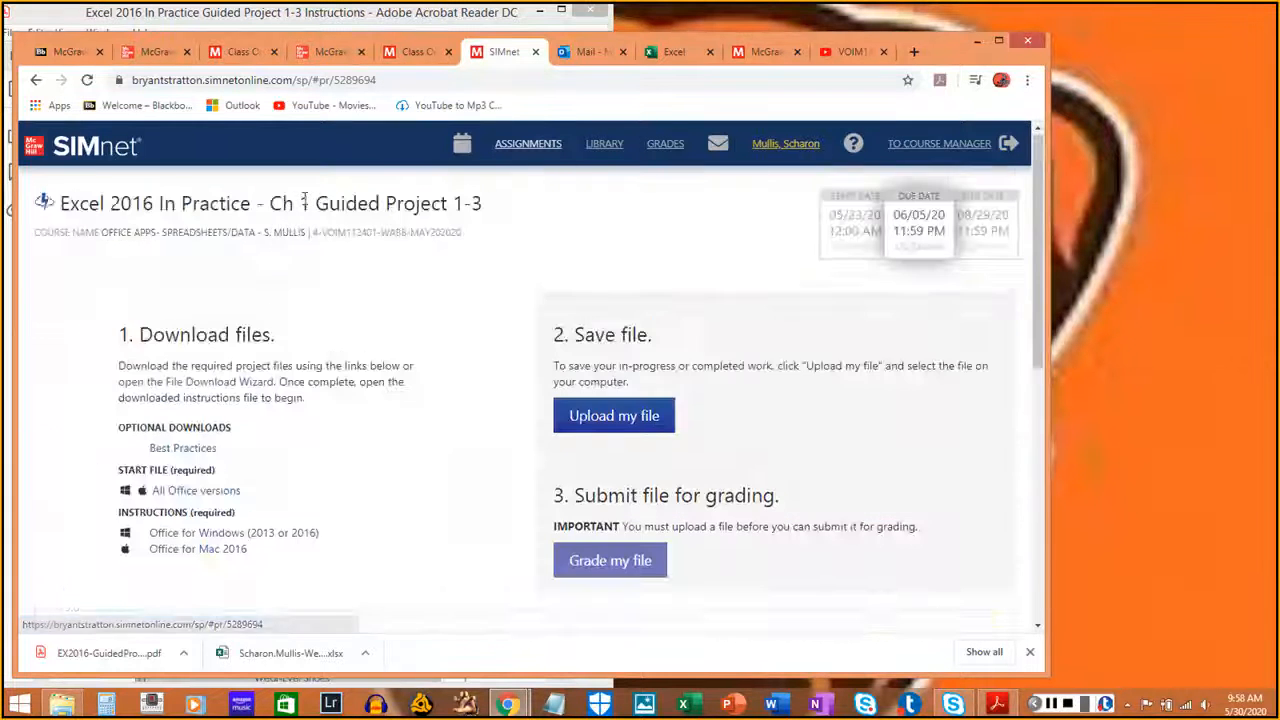
scroll(308, 390, "down", 3)
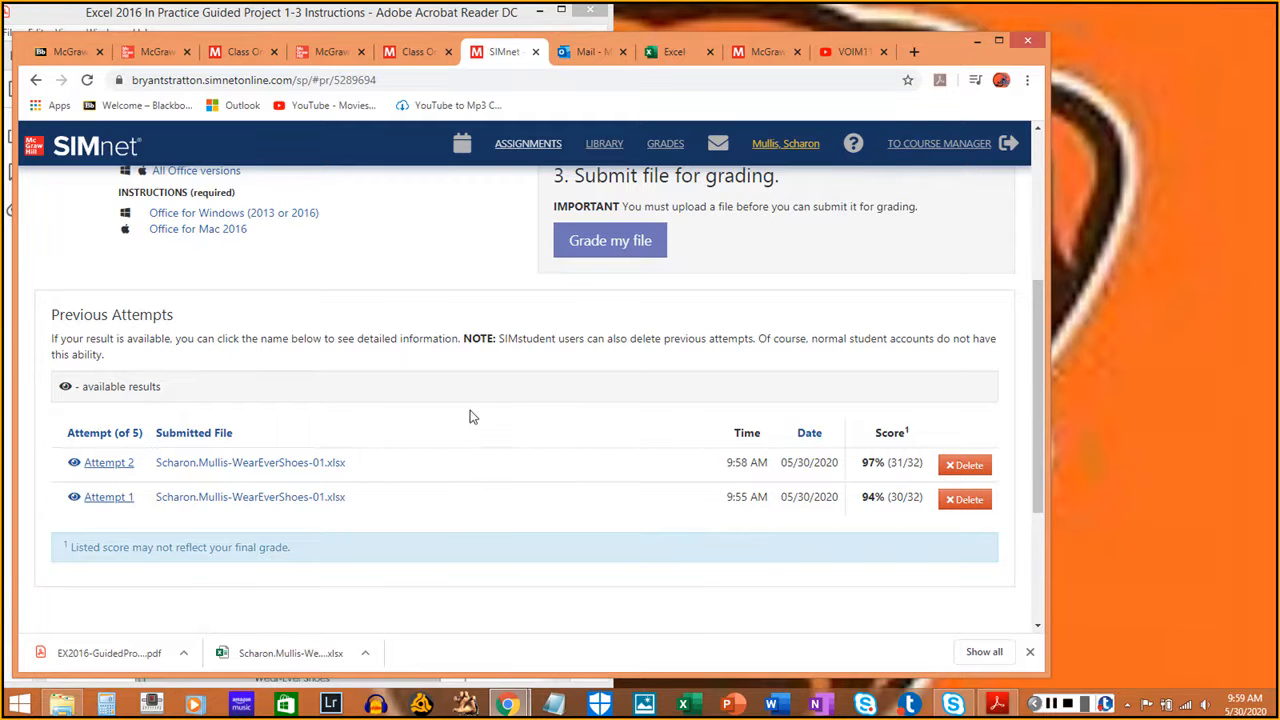
scroll(471, 405, "up", 3)
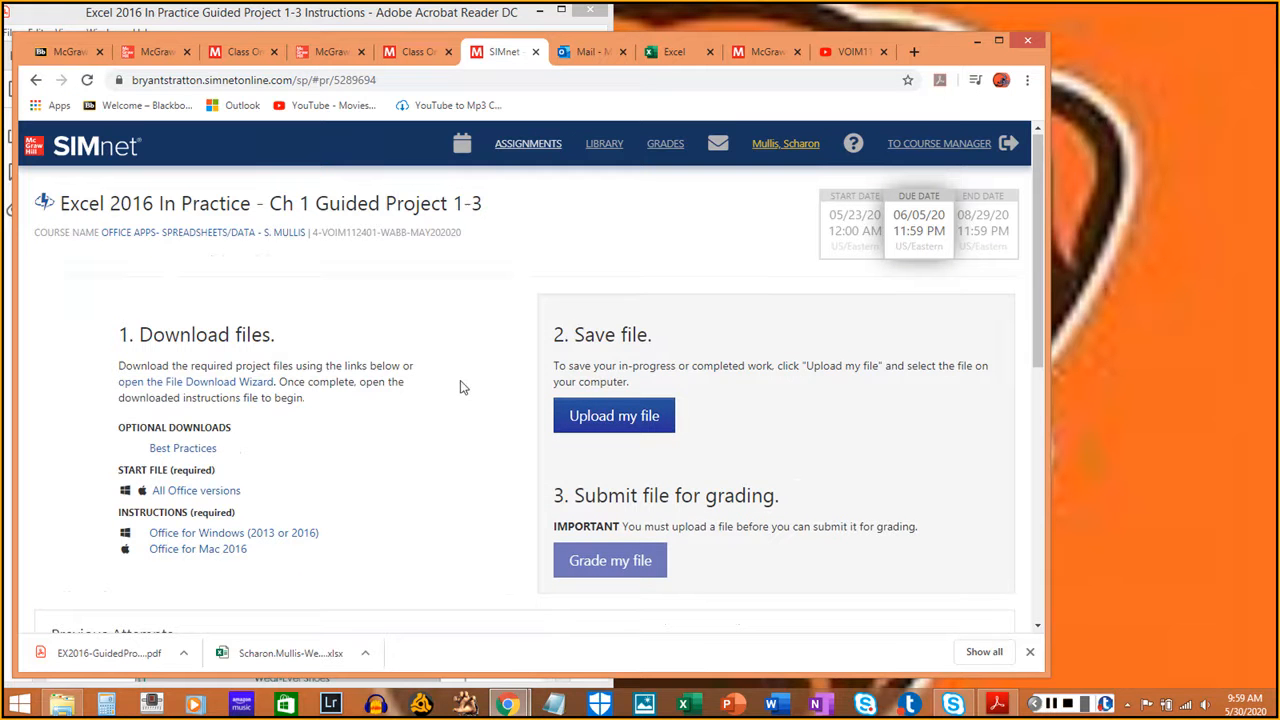